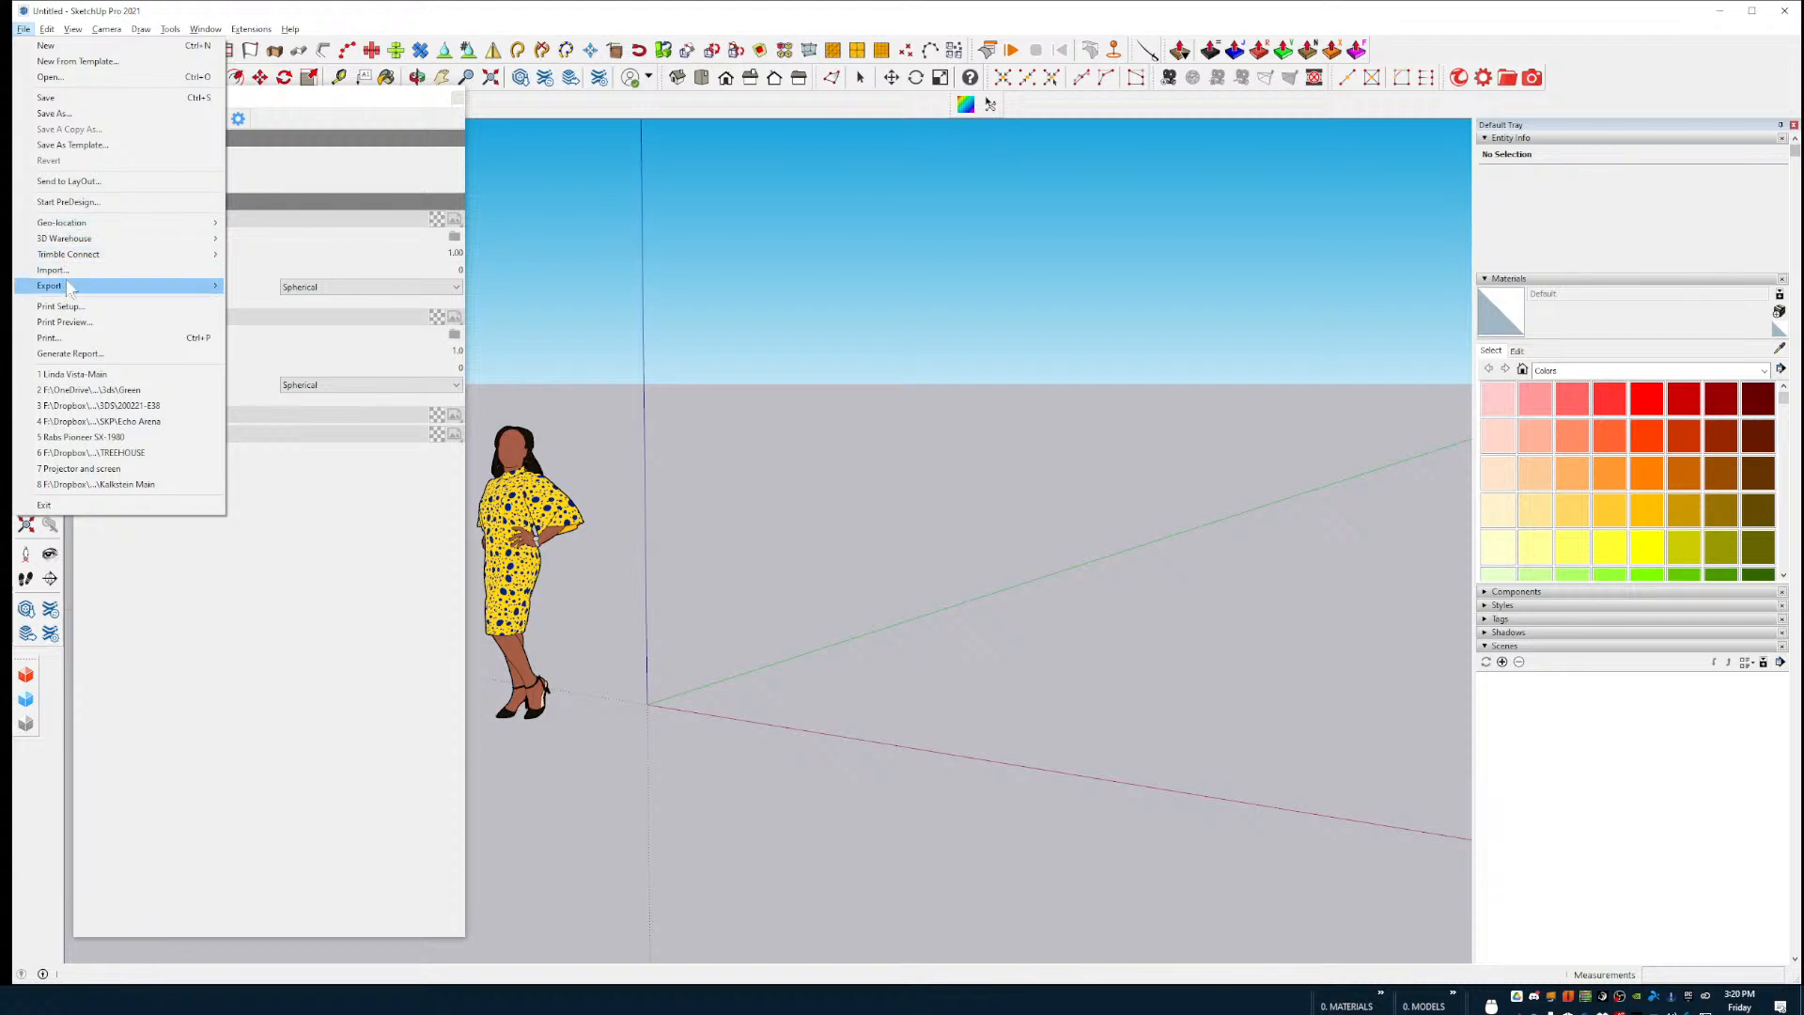
Step: Import the 3DS house model from the project's 3D folder
left_click(67, 272)
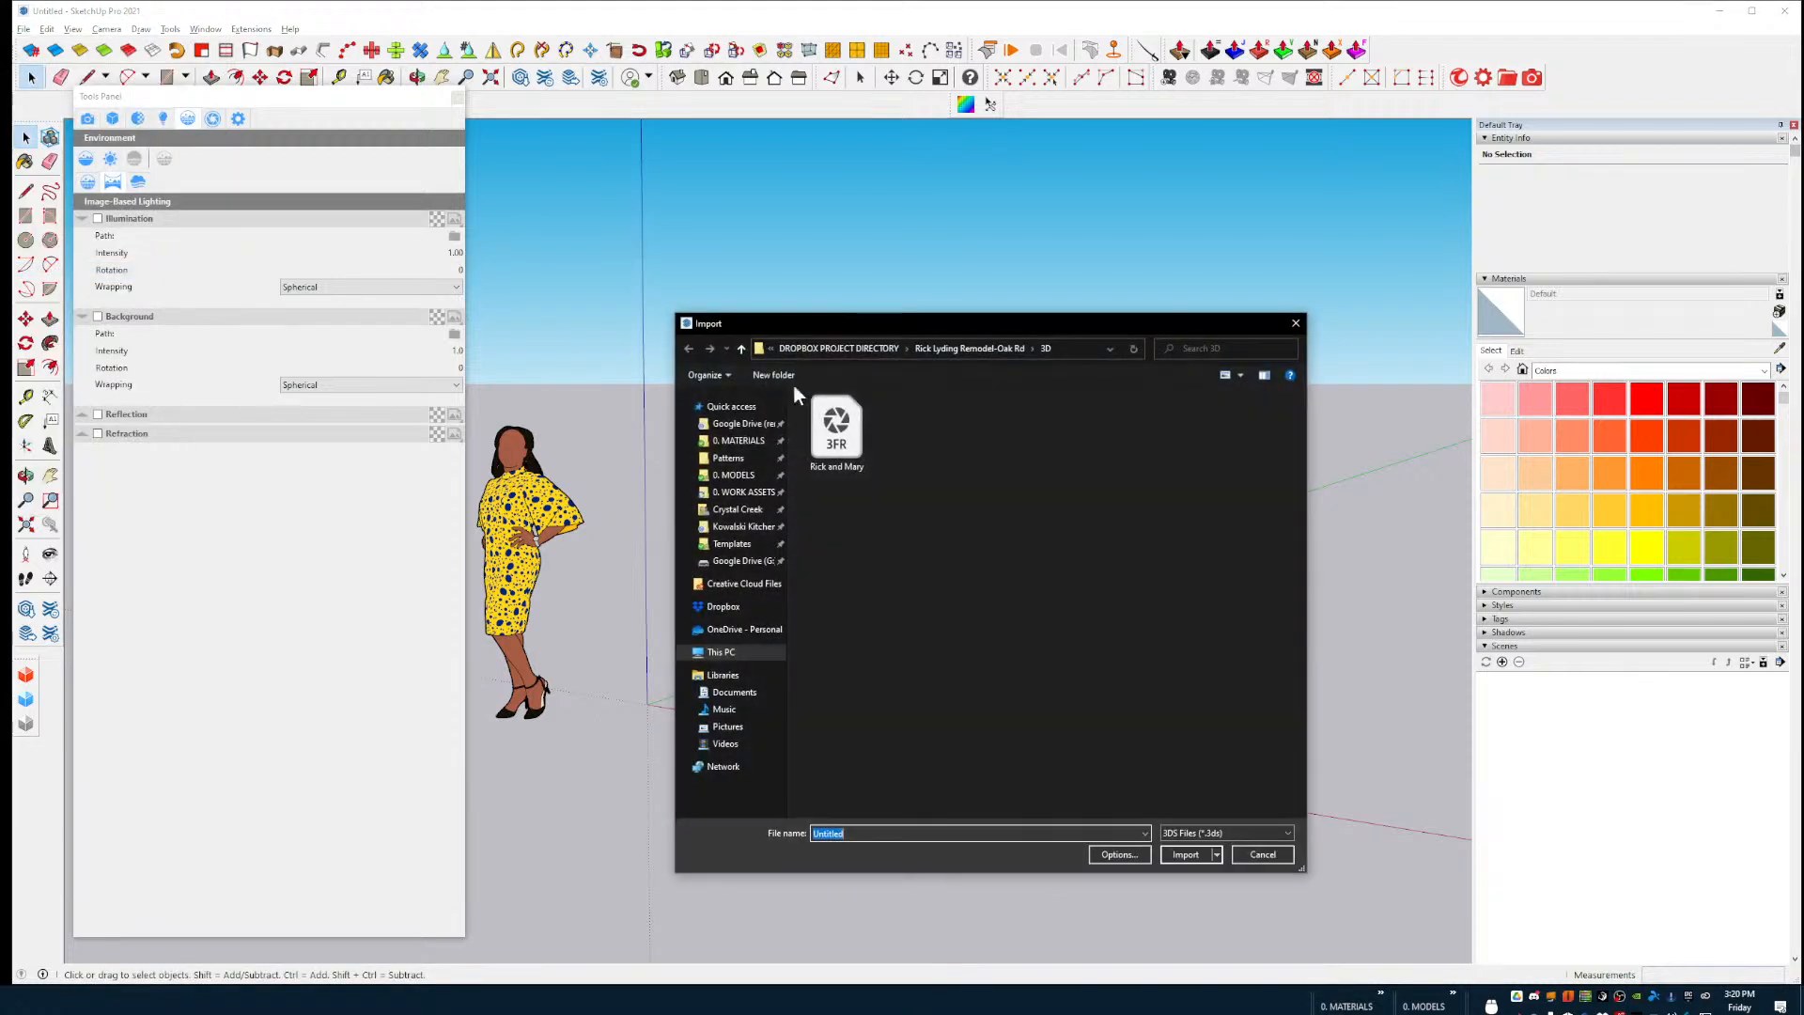
double_click(836, 427)
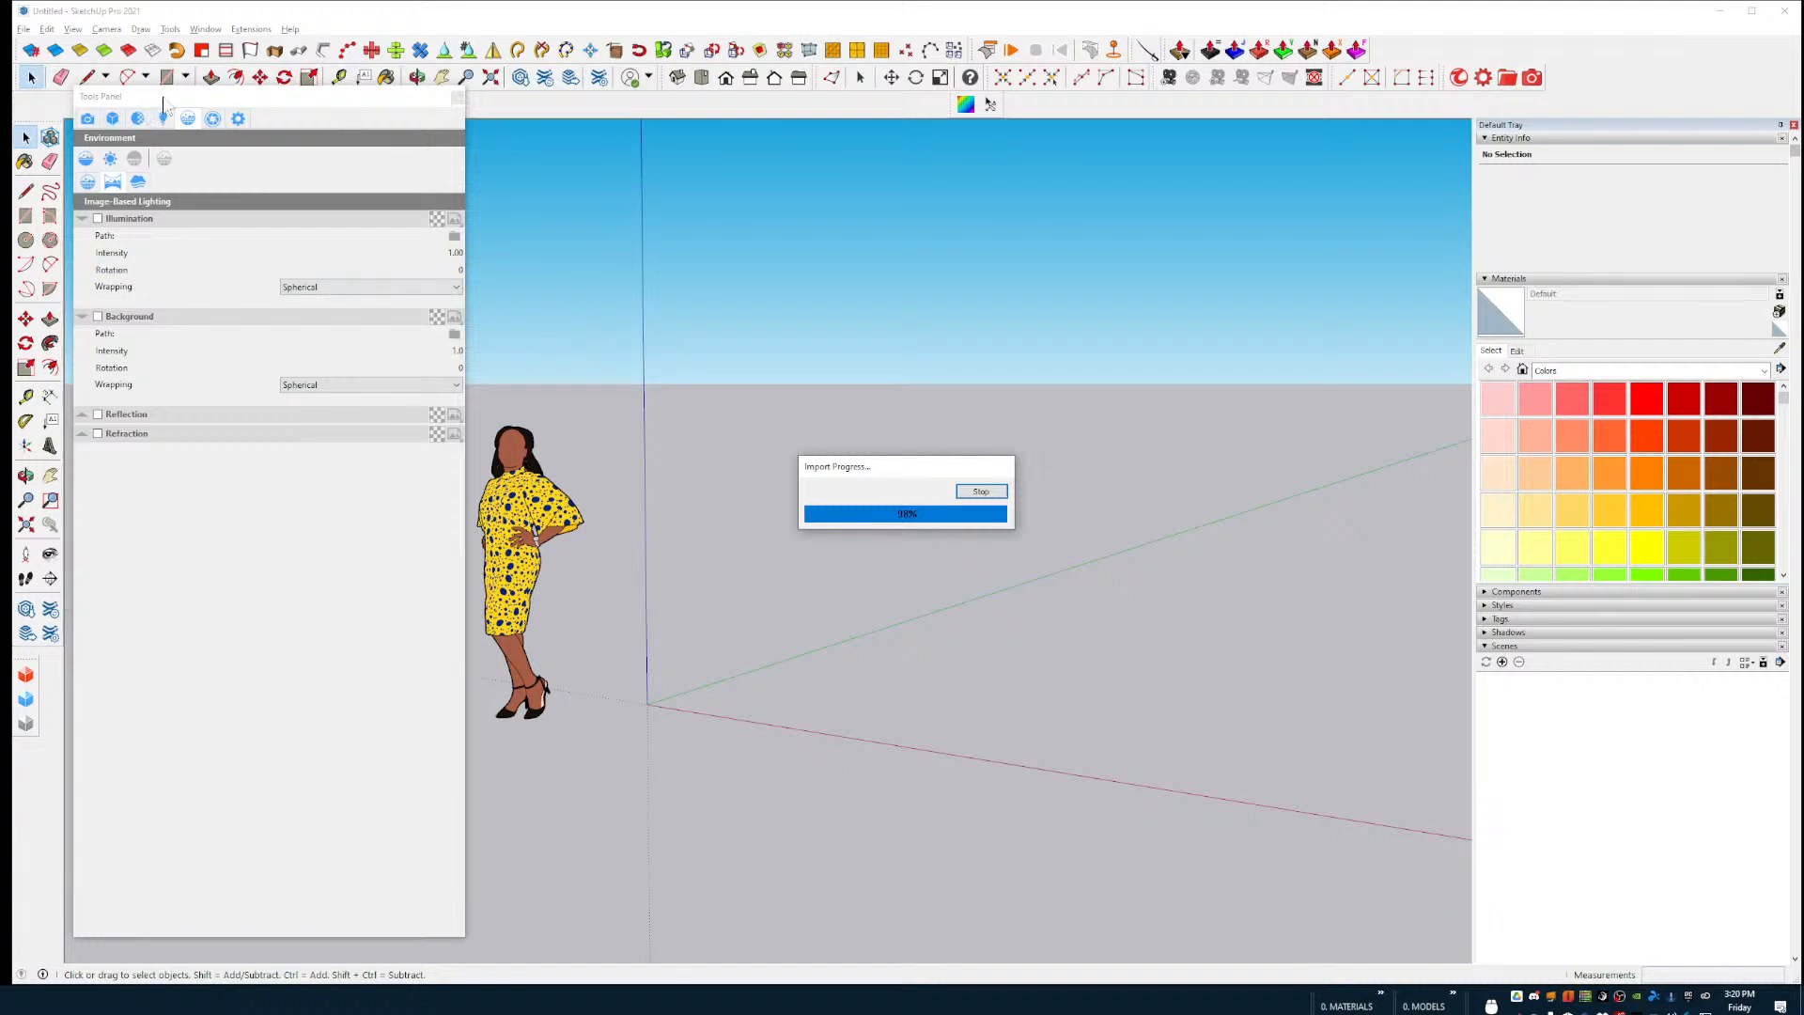
Step: Set the render display exposure to ISO 800 and shutter 64
left_click_drag(164, 100, 163, 130)
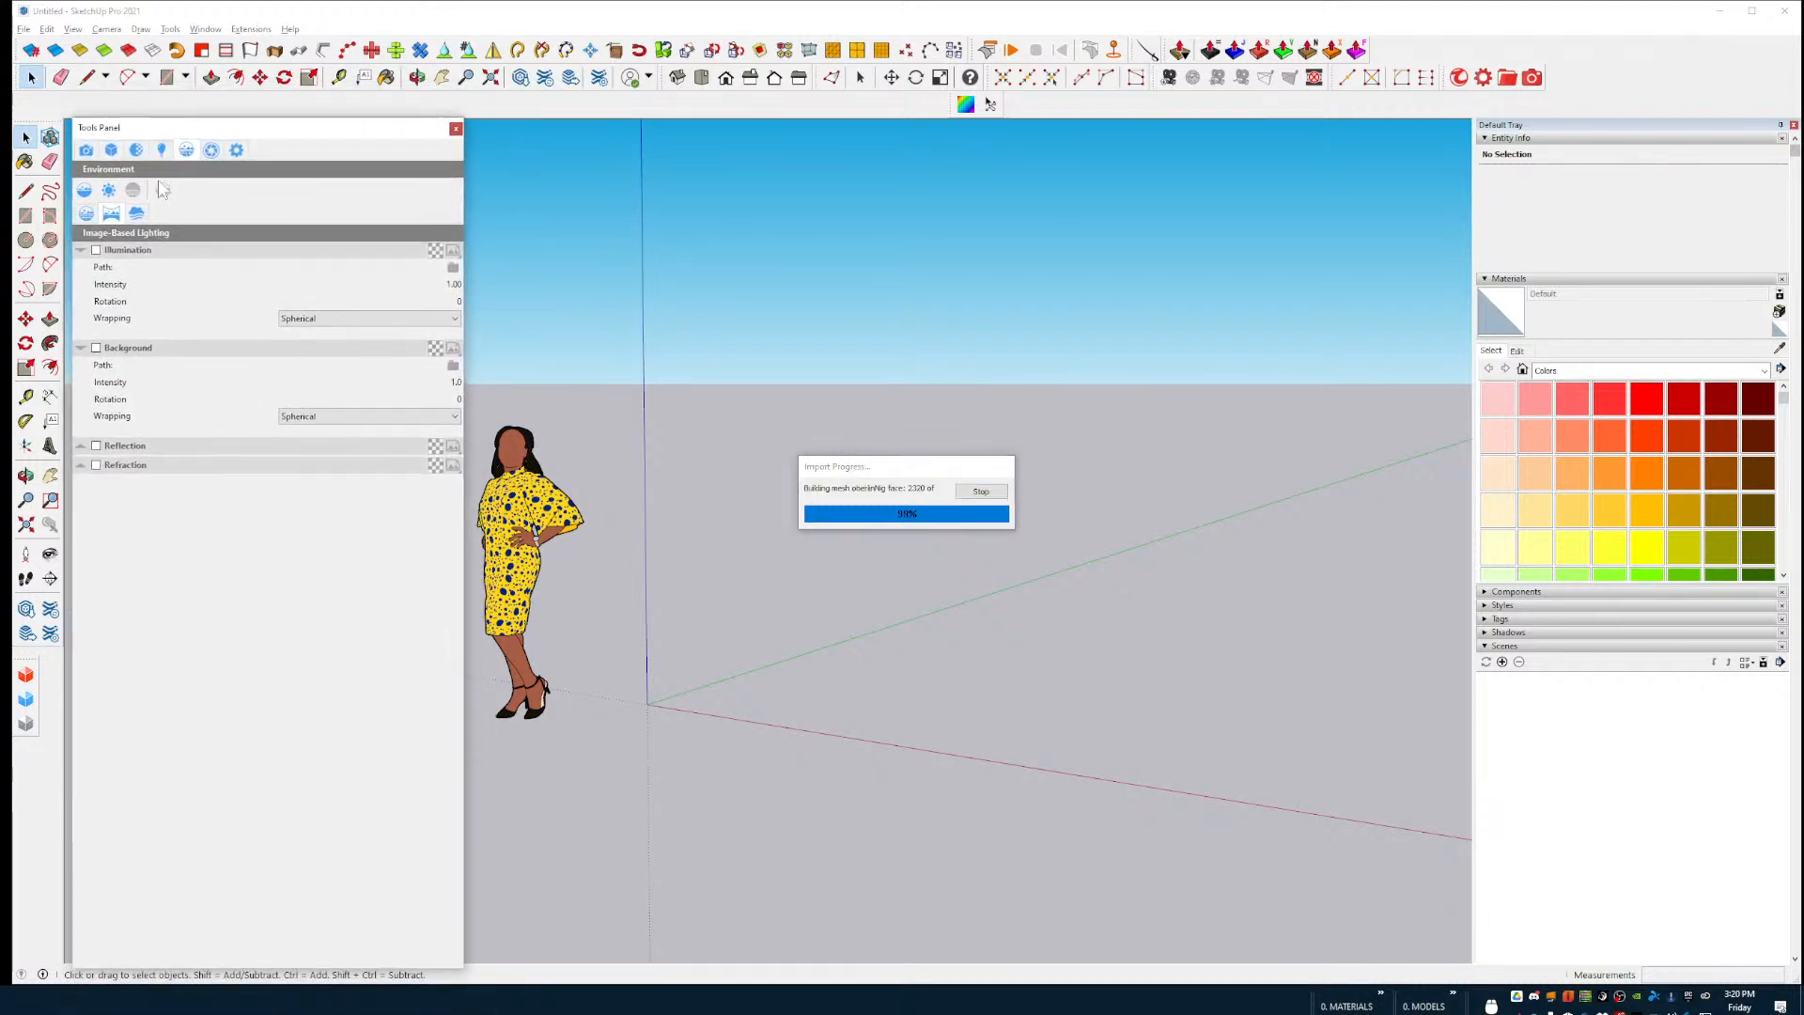
left_click(236, 150)
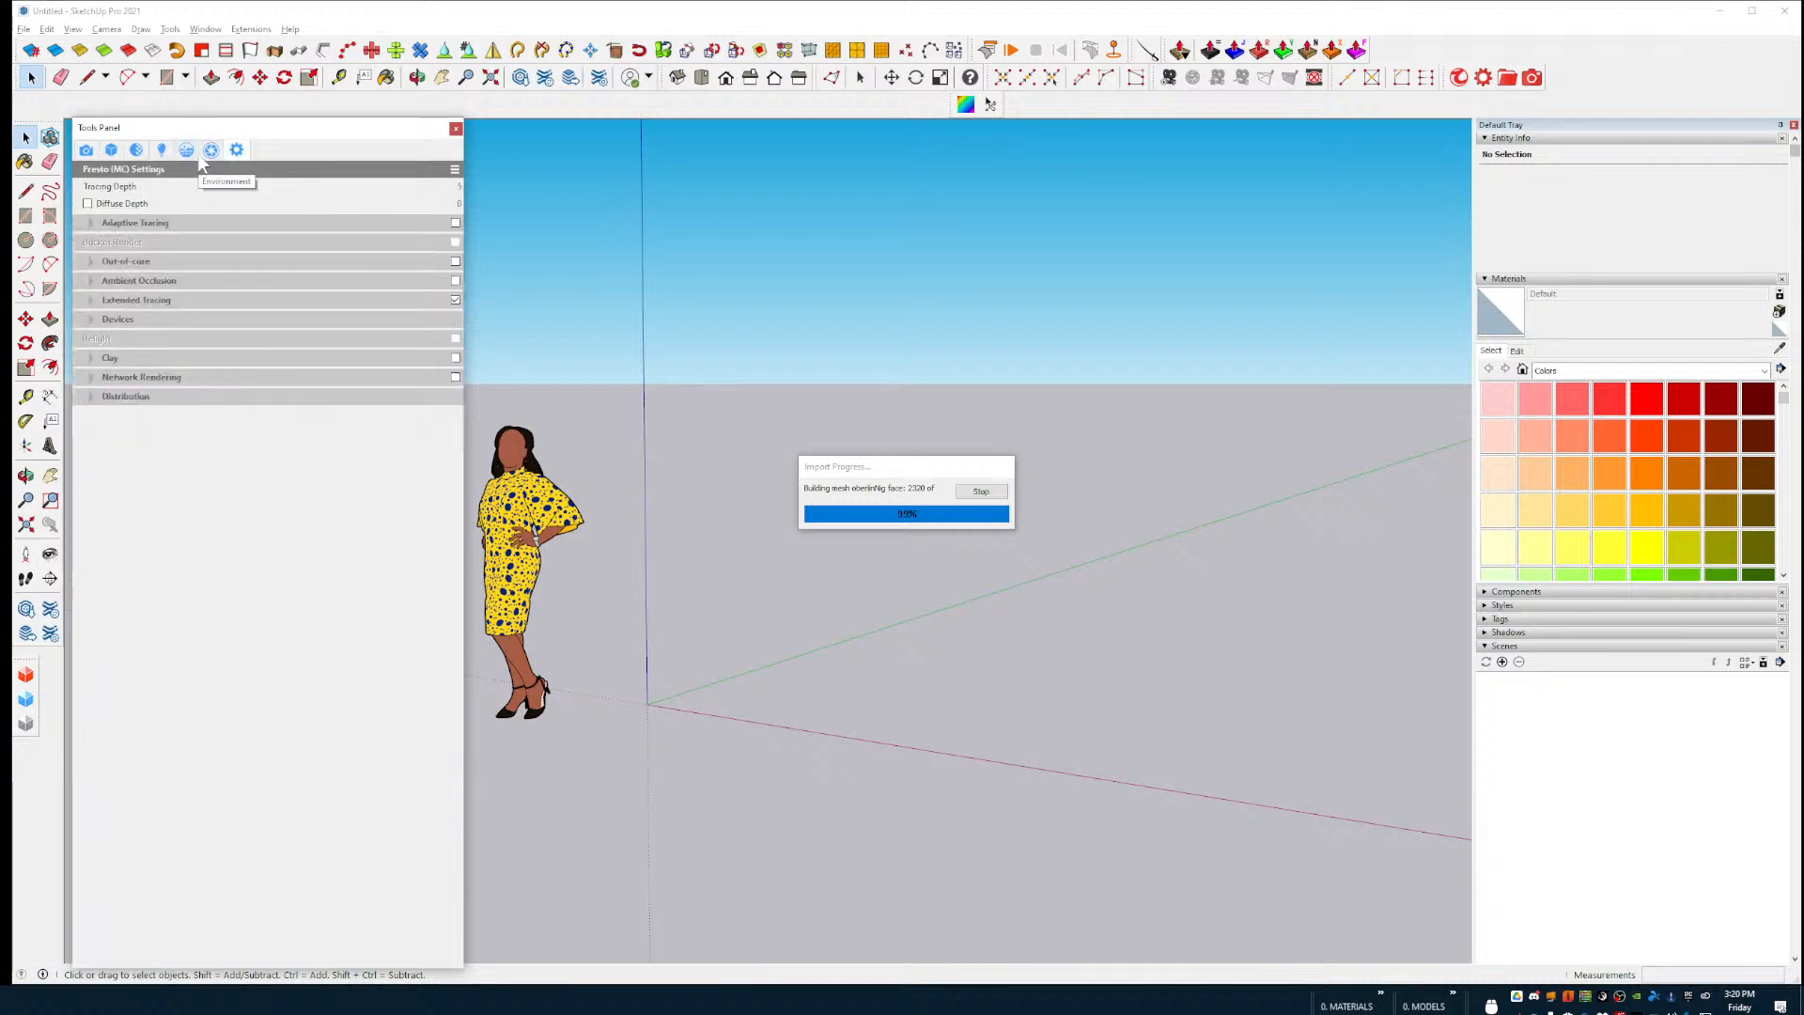
left_click(208, 153)
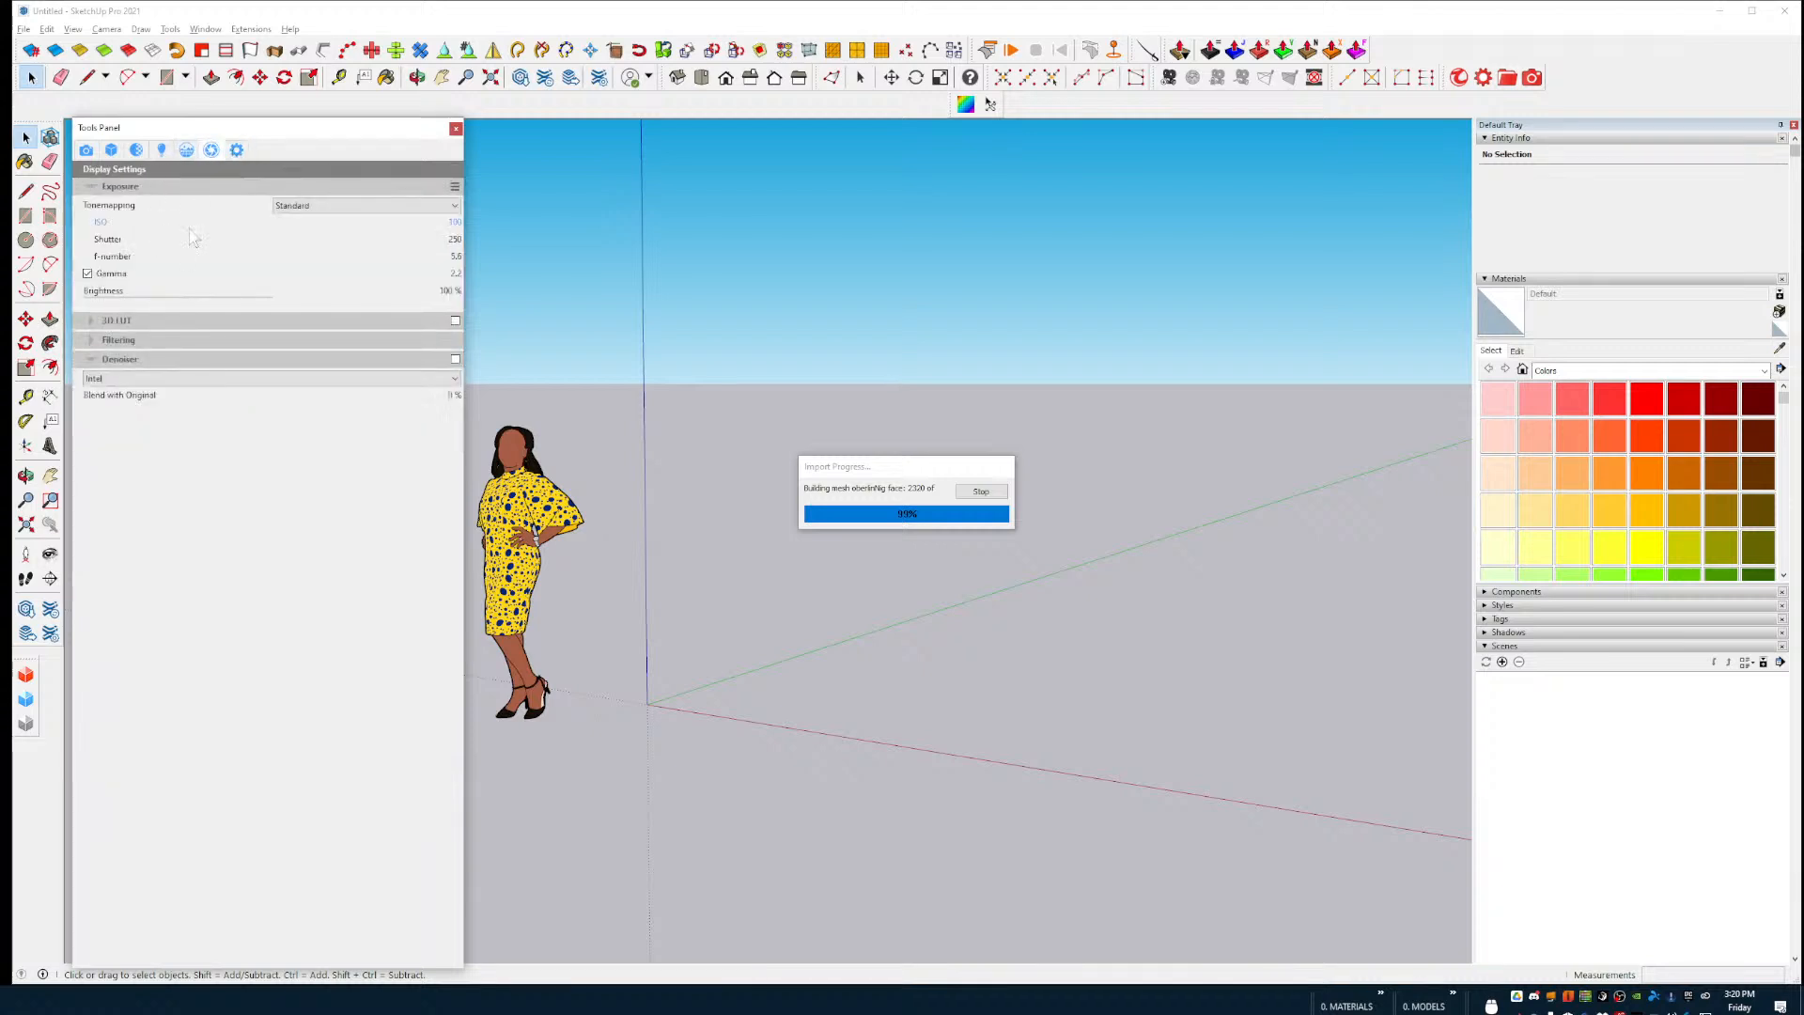
left_click(452, 222)
type("80")
key("Return")
left_click(455, 240)
type("64")
left_click(453, 259)
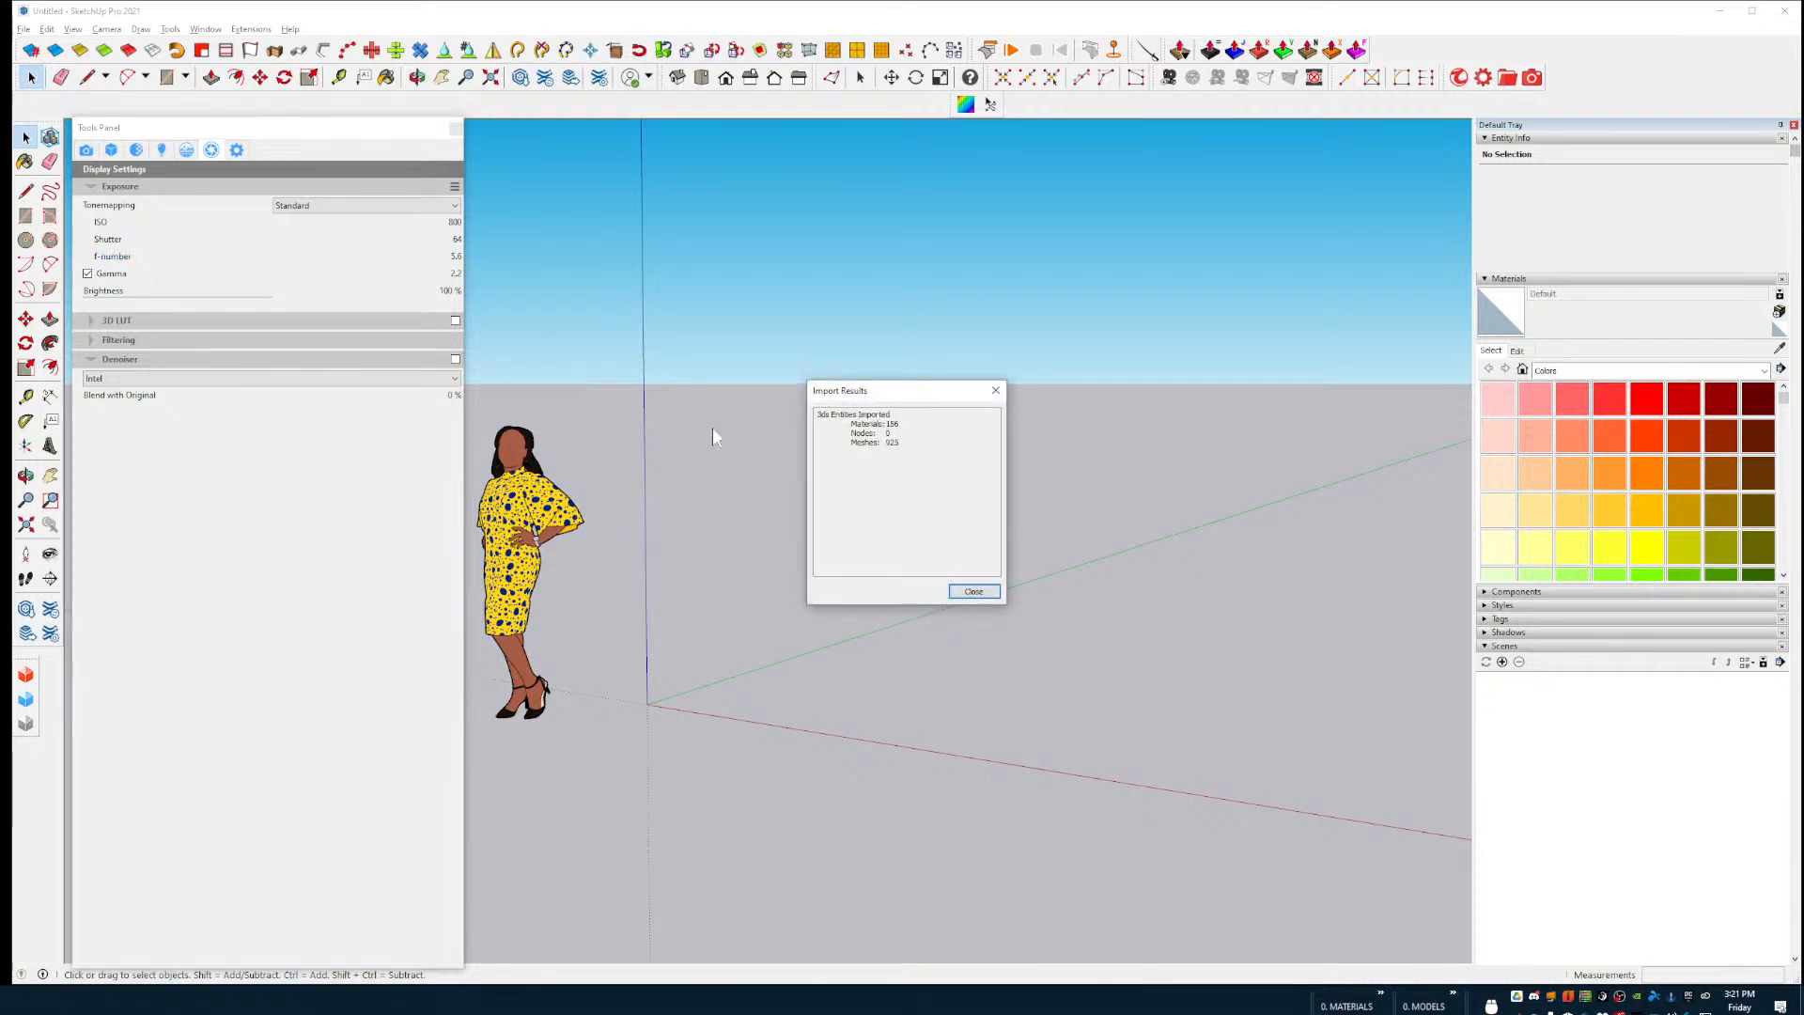
Step: Dismiss the import results and place the imported house component in the scene
left_click(974, 591)
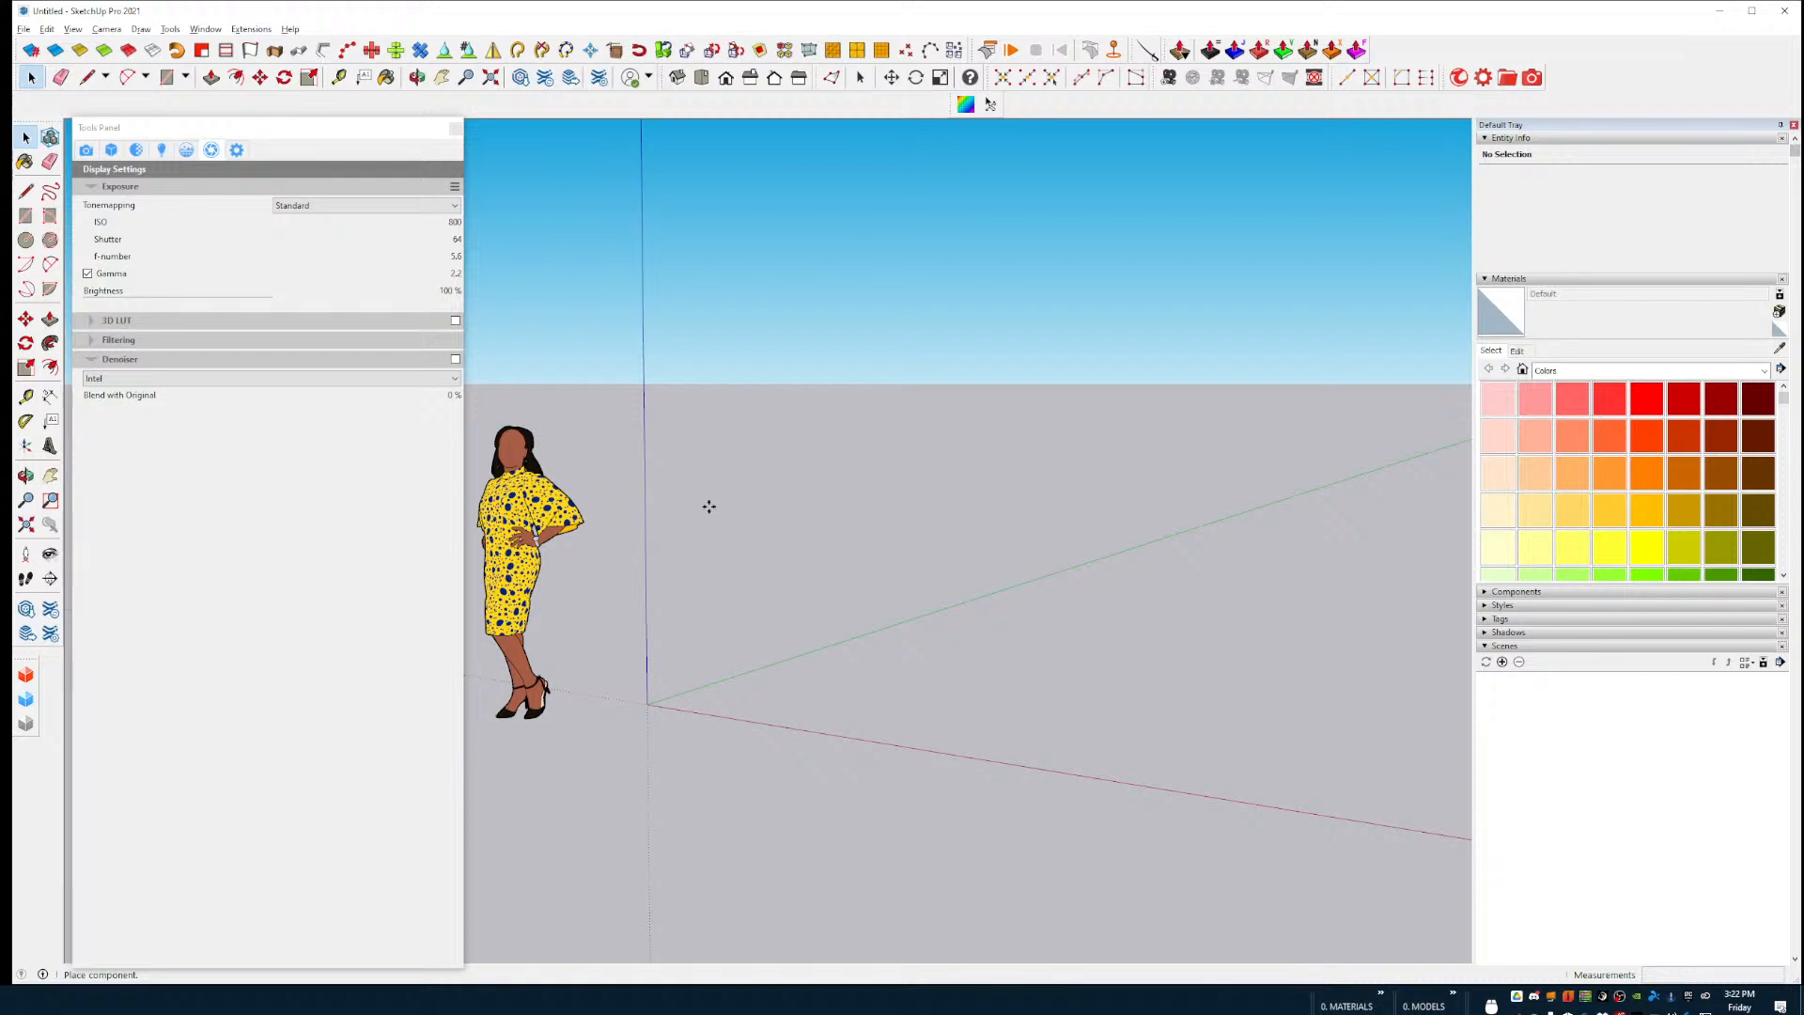
left_click(710, 507)
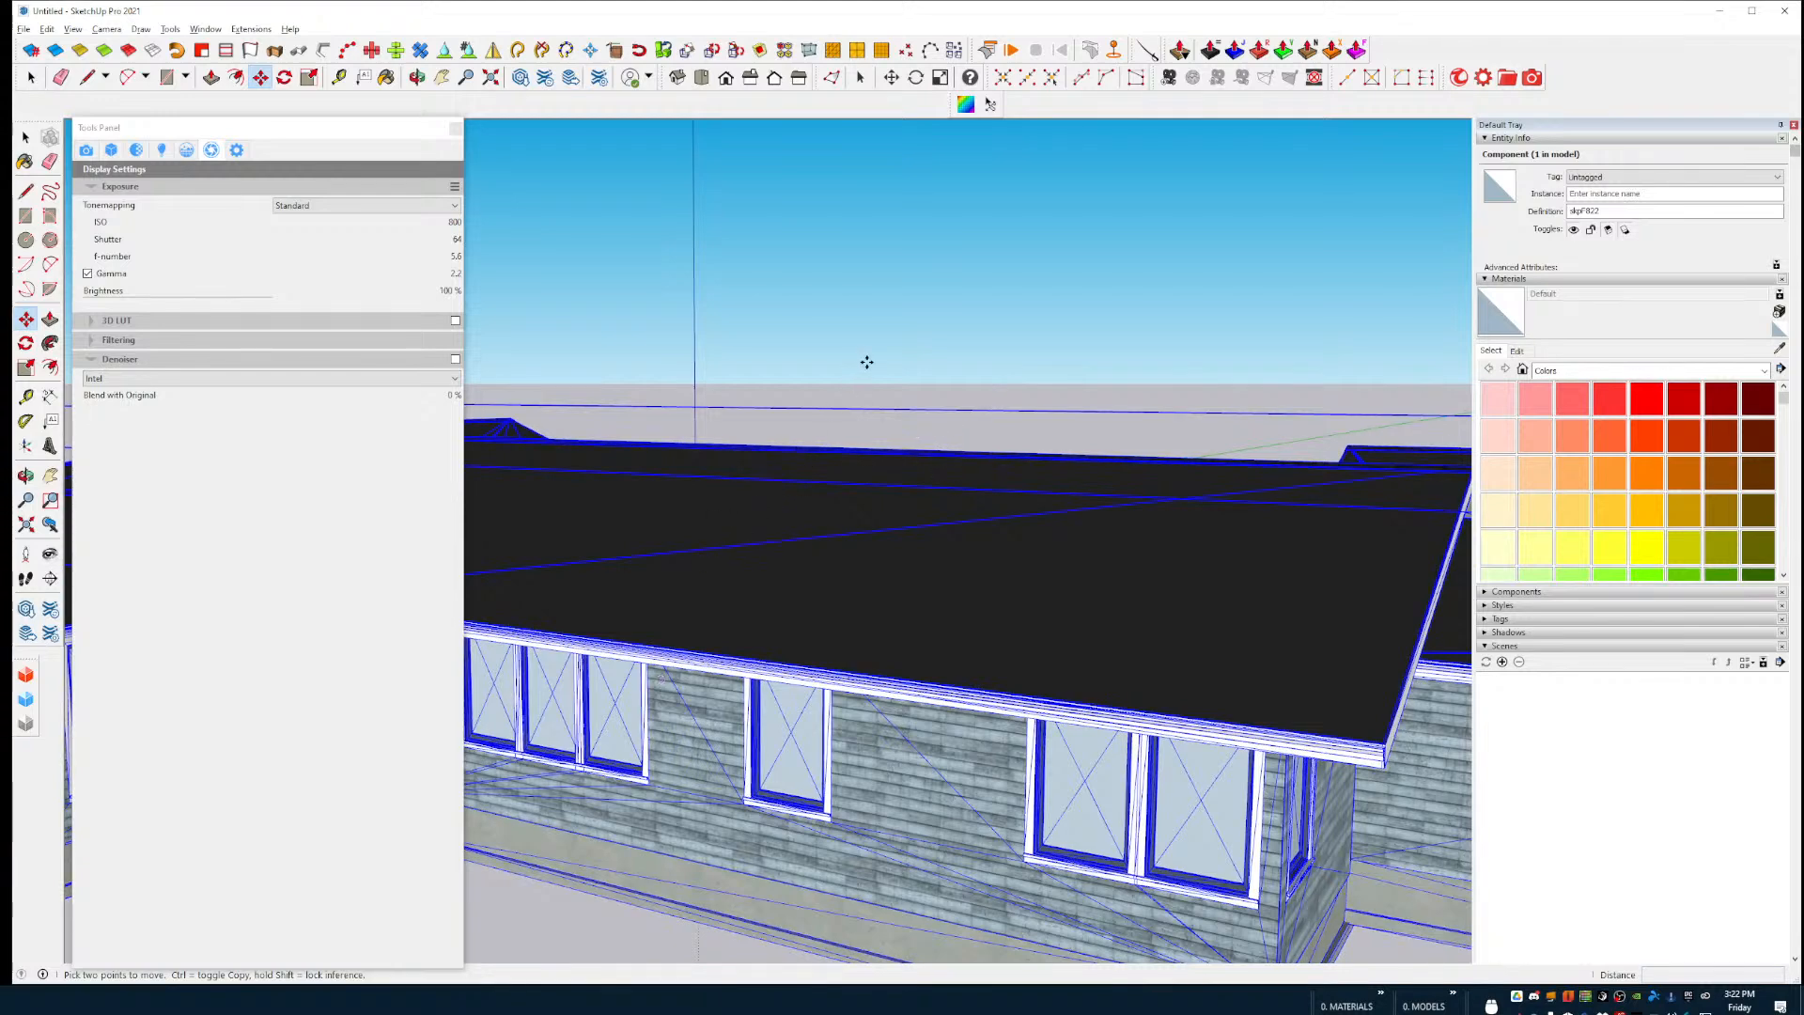
Step: Bring the camera inside the house and frame the kitchen island with its stools and the range wall behind it
scroll(777, 504, "down", 5)
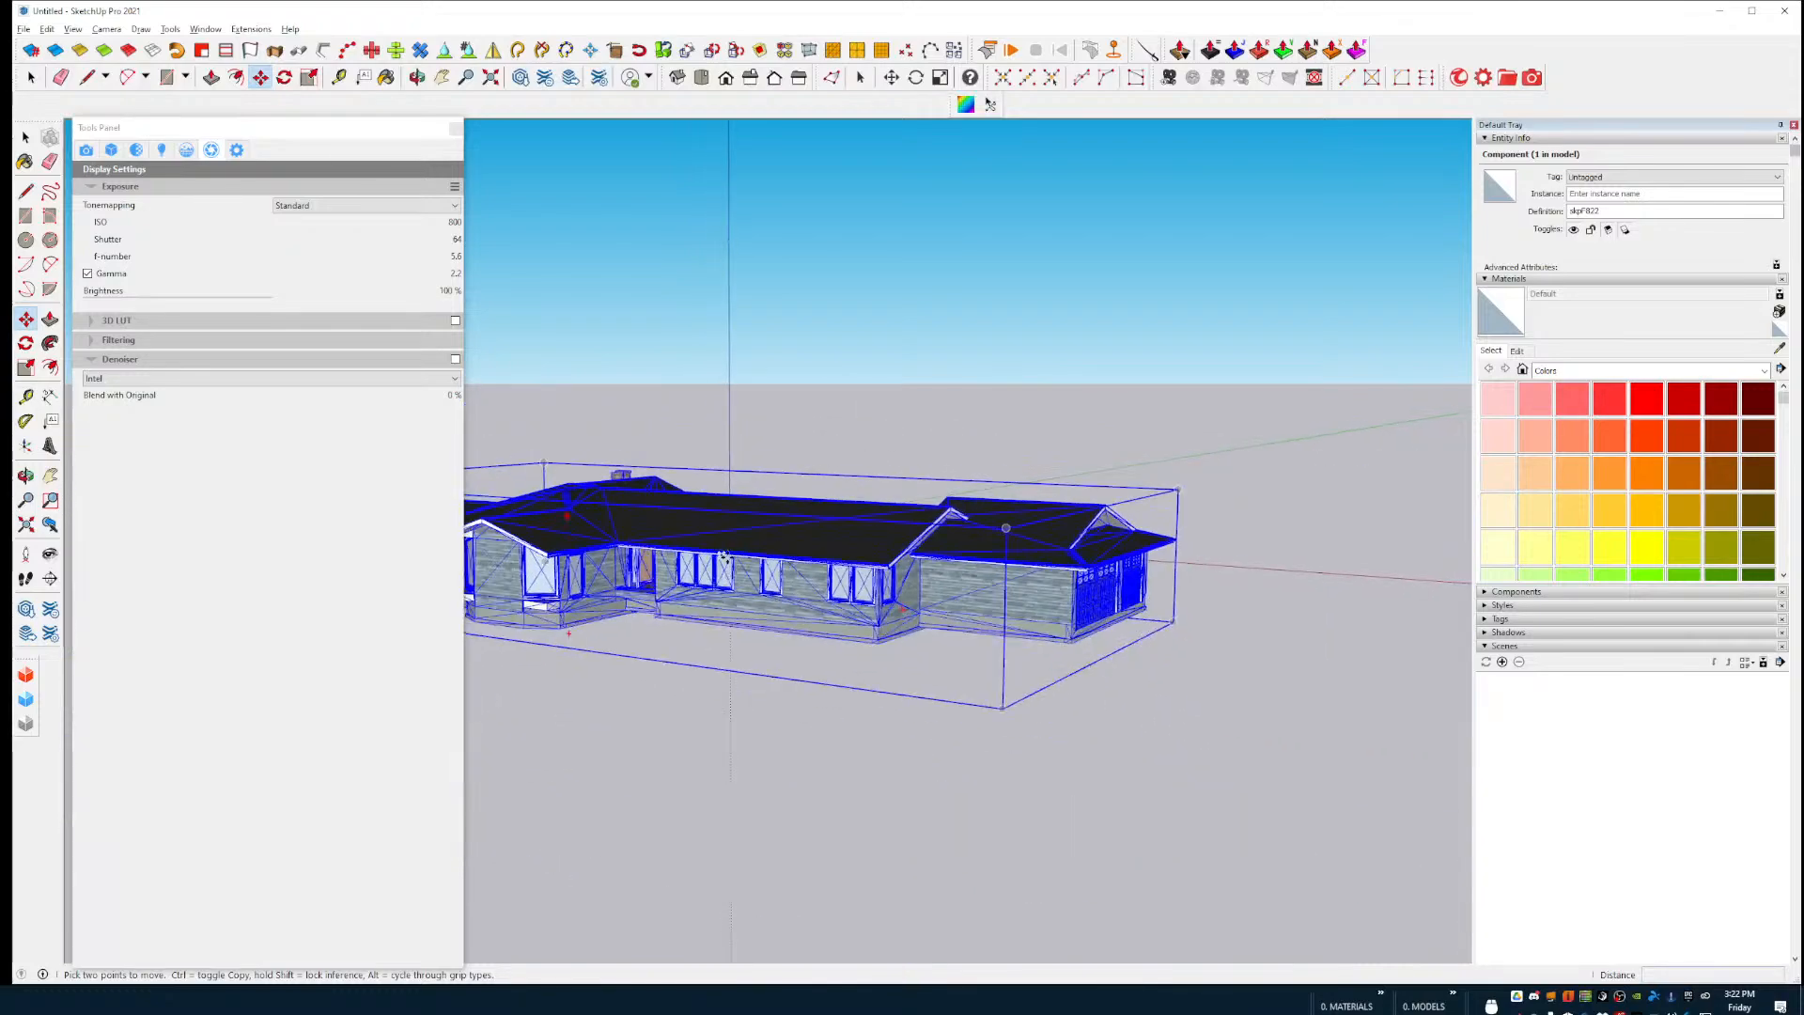
scroll(718, 553, "up", 5)
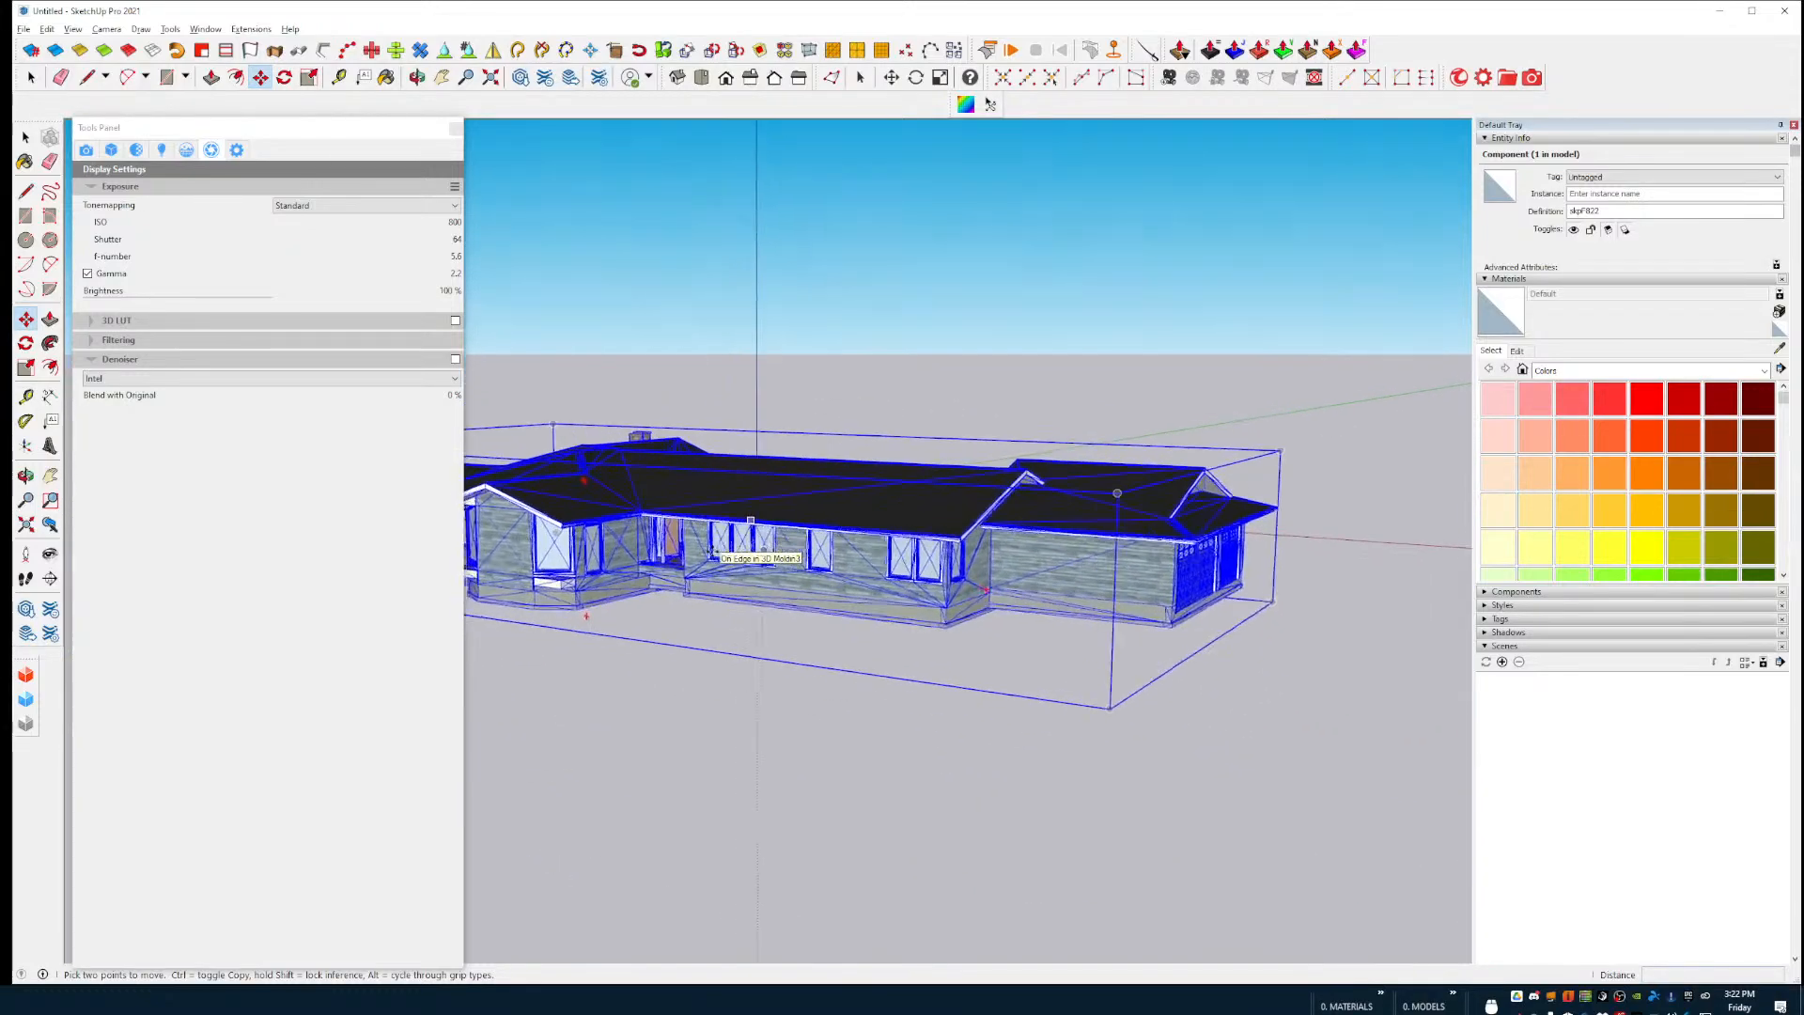
scroll(713, 552, "up", 10)
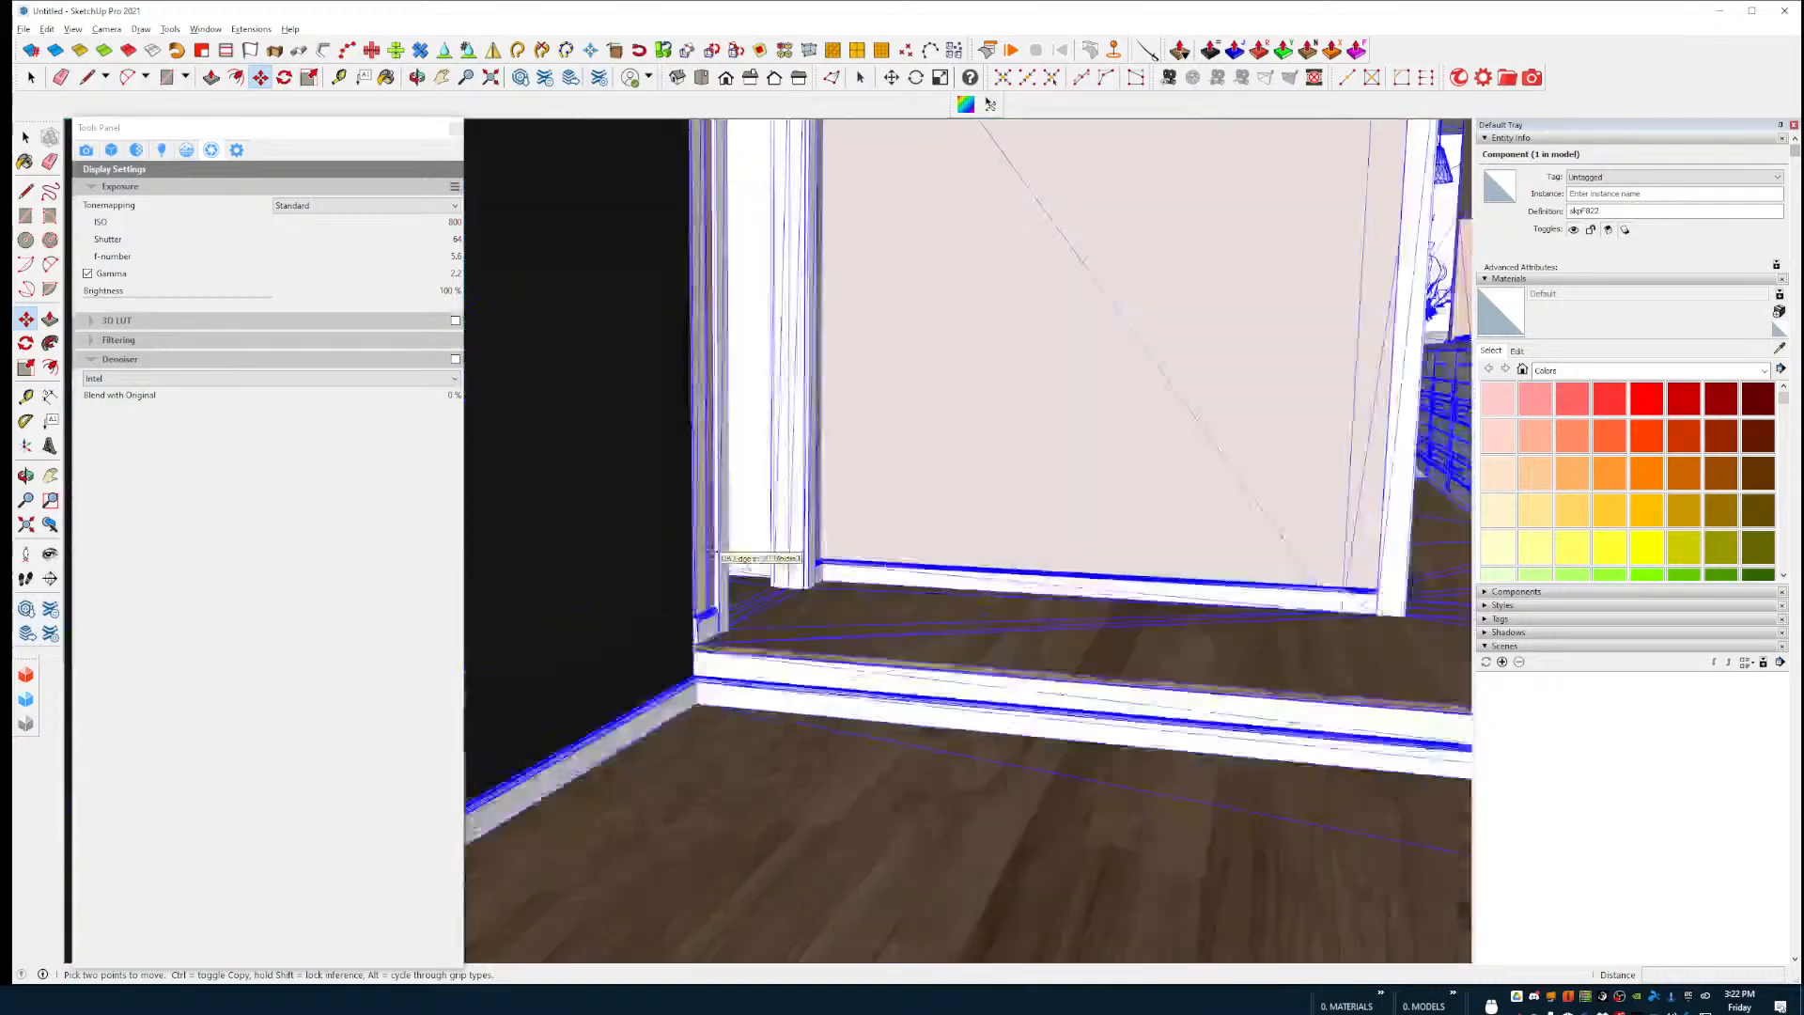
scroll(712, 553, "down", 10)
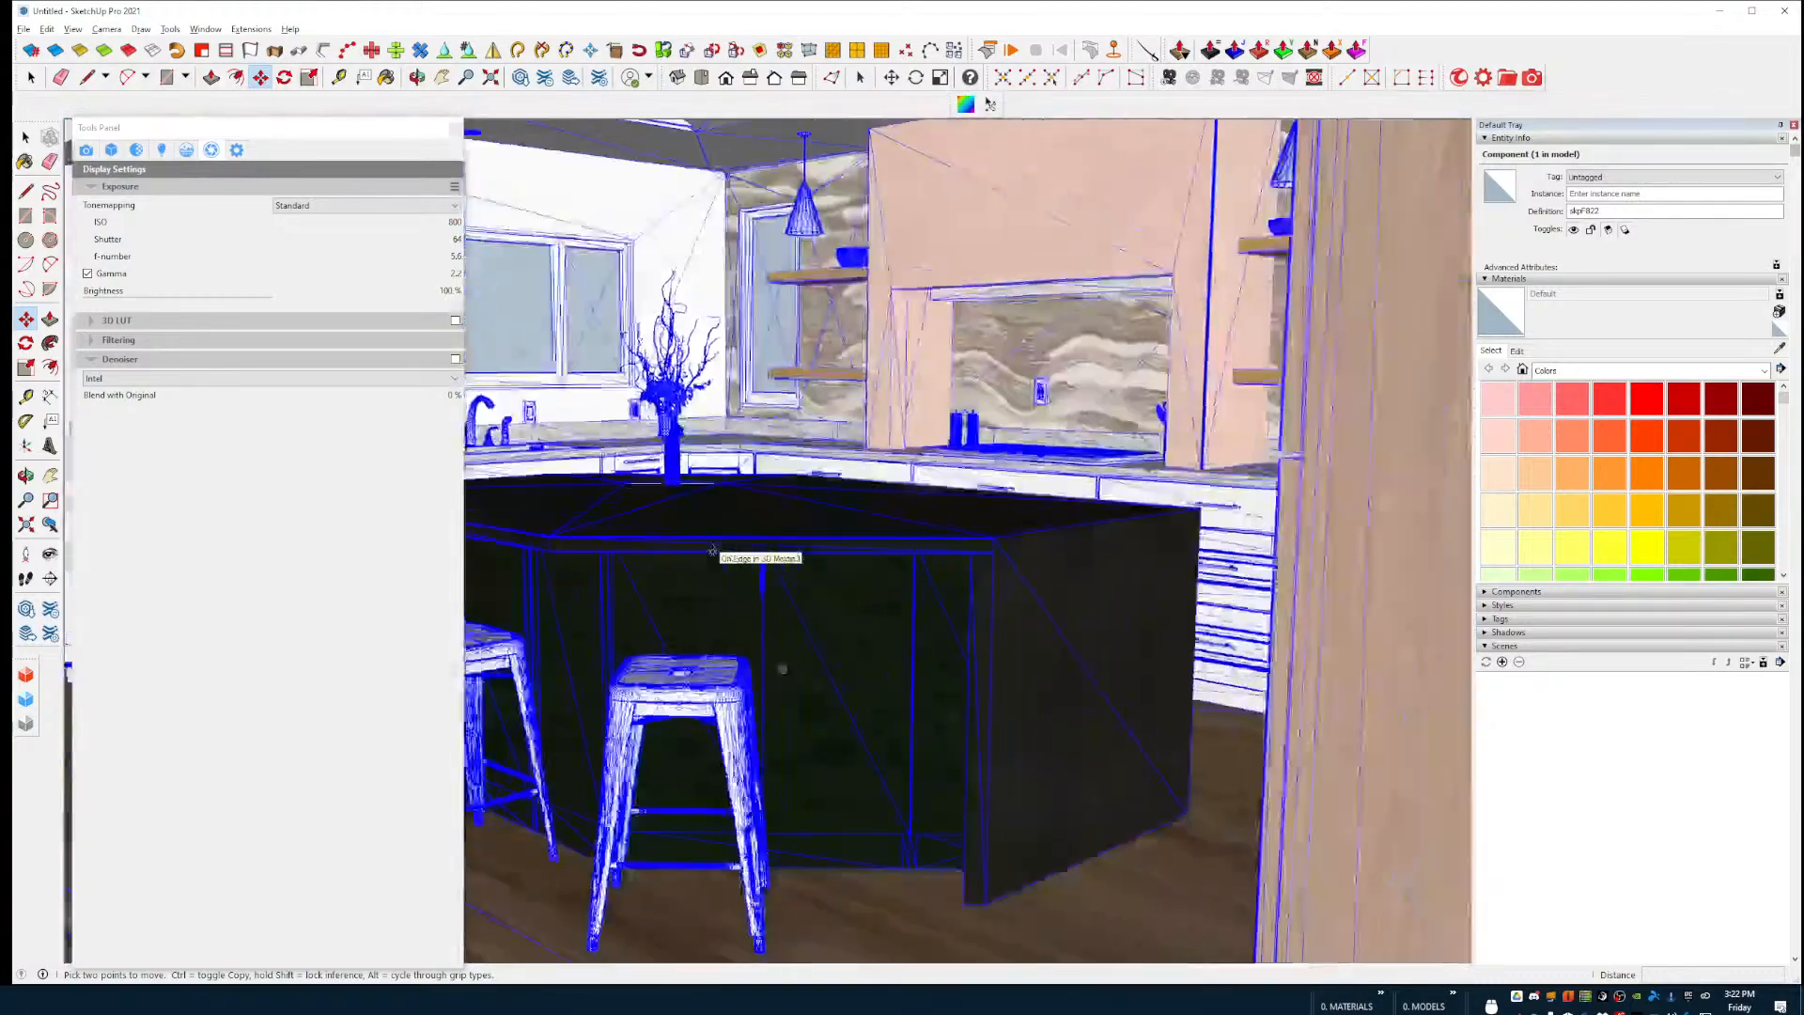
scroll(712, 552, "down", 6)
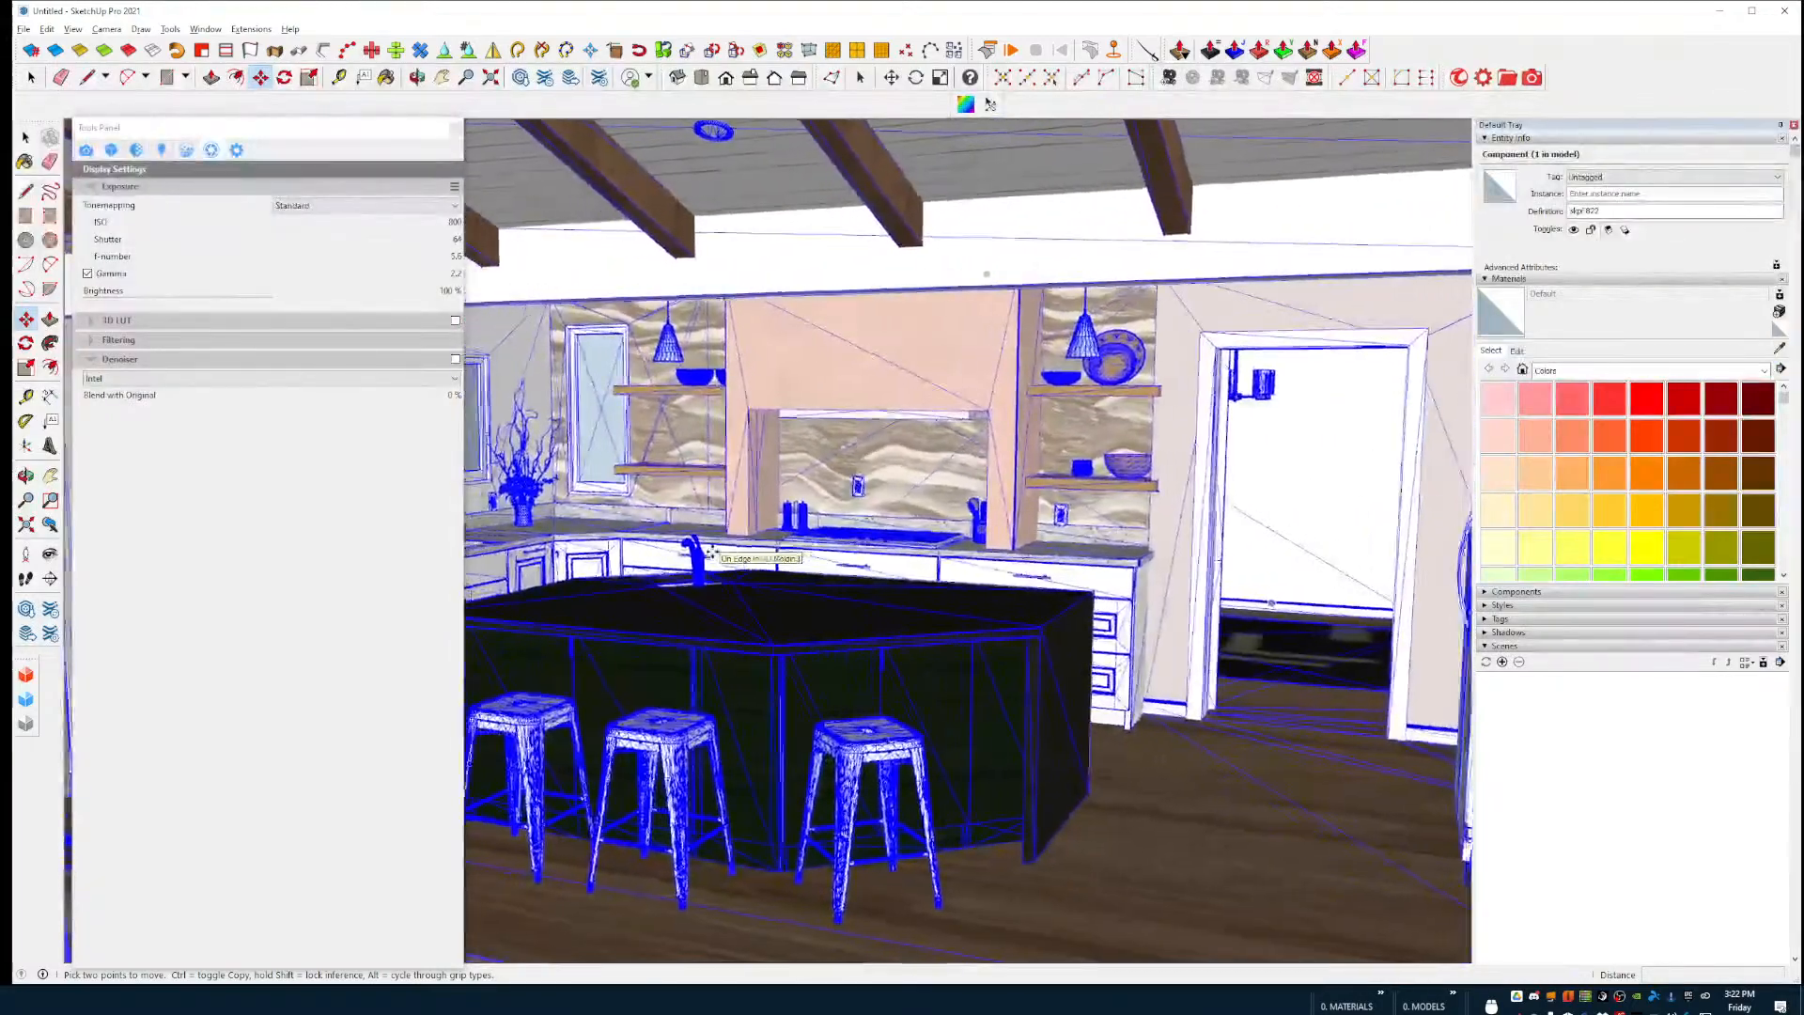
scroll(714, 556, "up", 3)
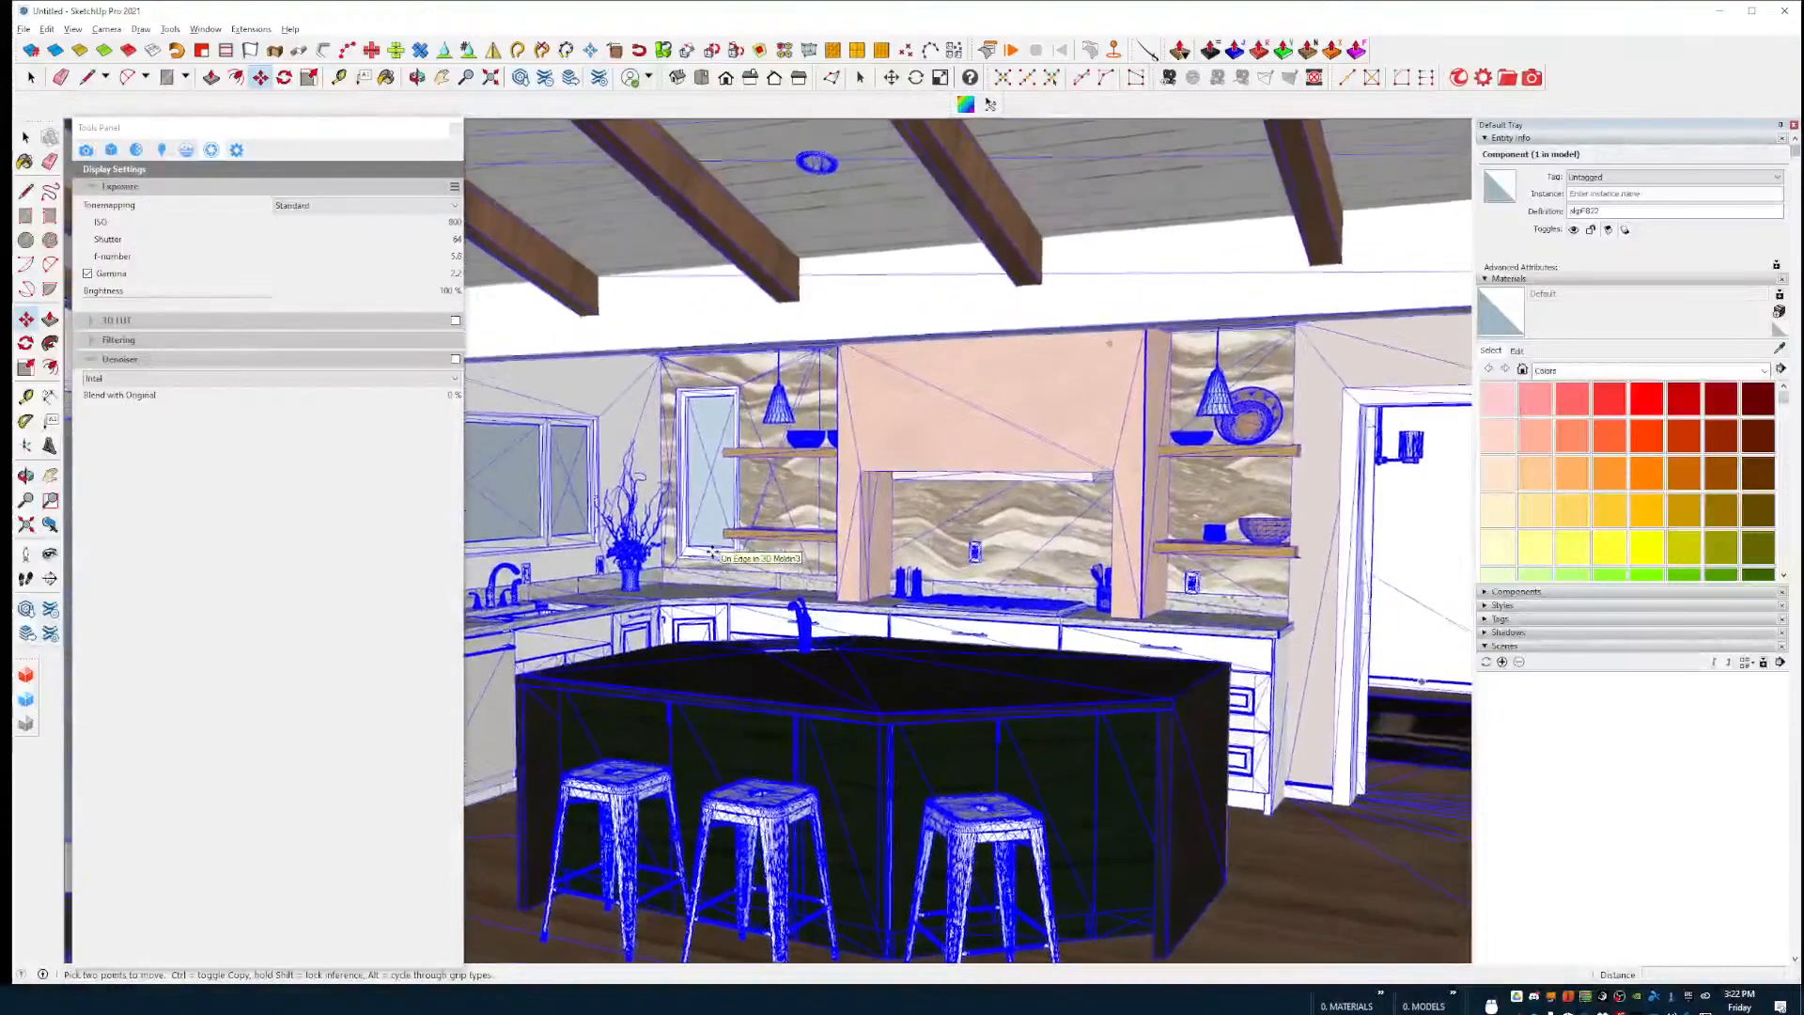
scroll(712, 553, "up", 2)
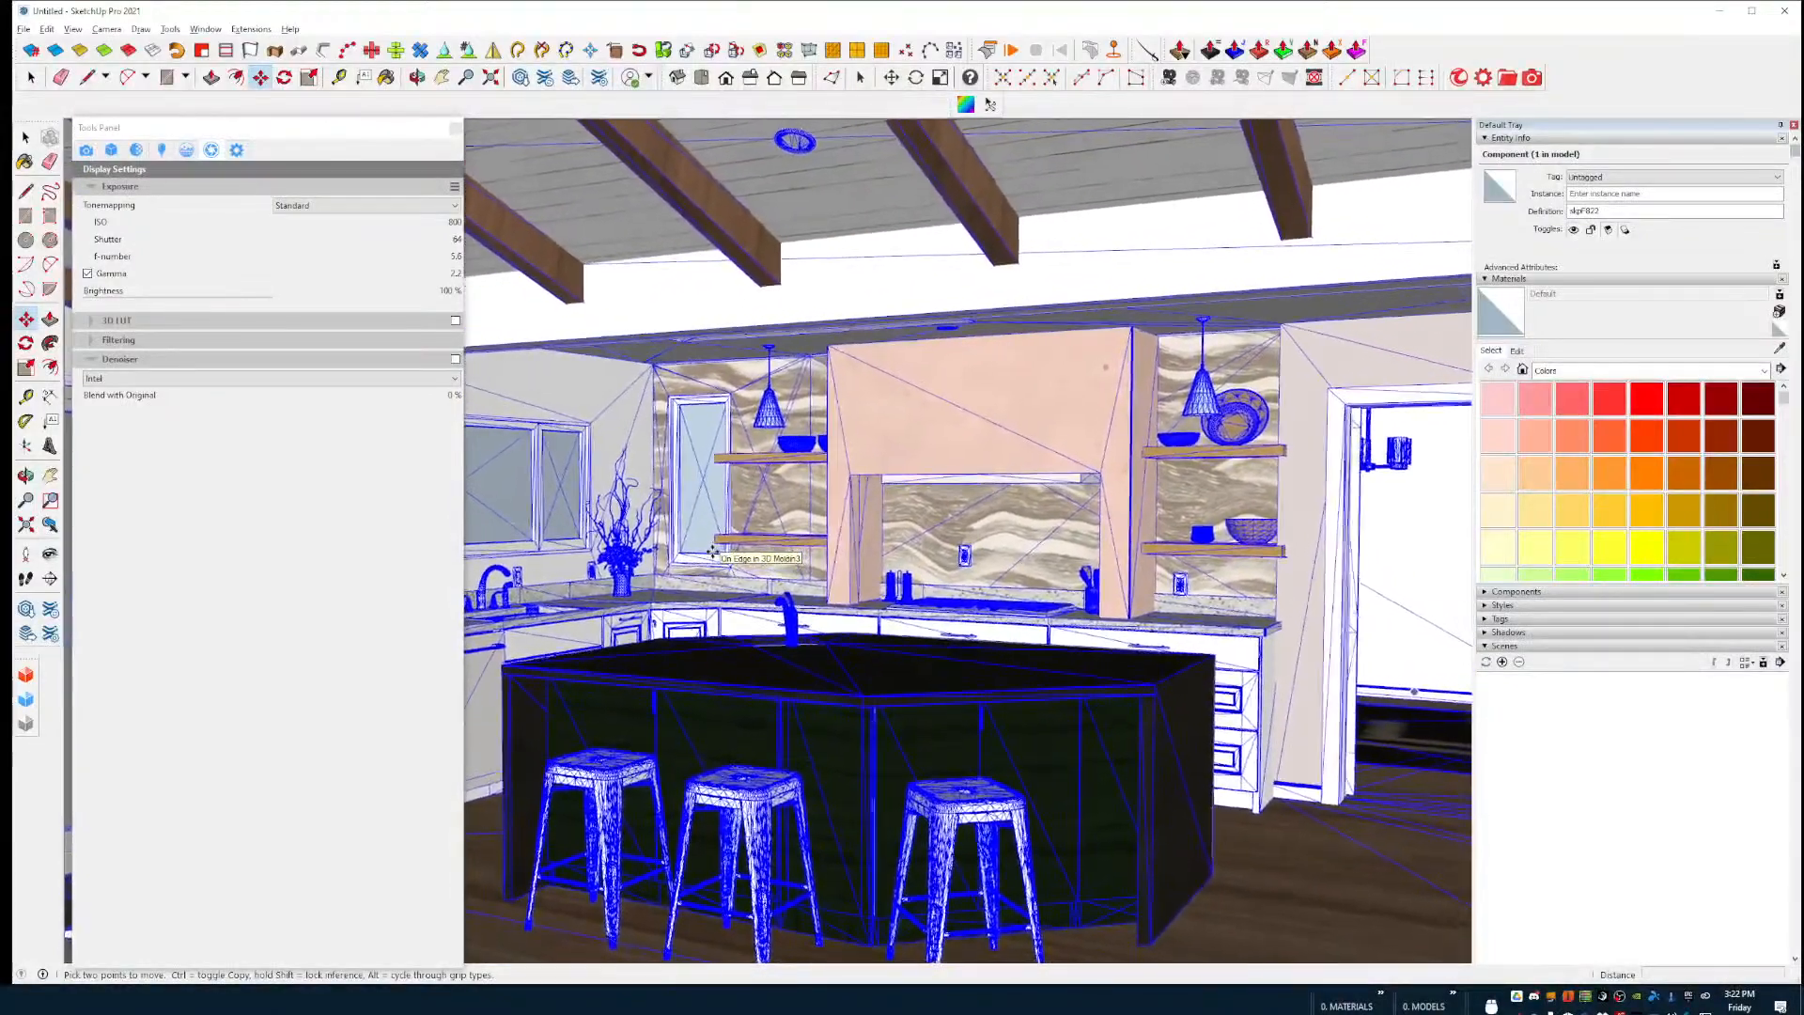
middle_click_drag(712, 553, 711, 546, "shift")
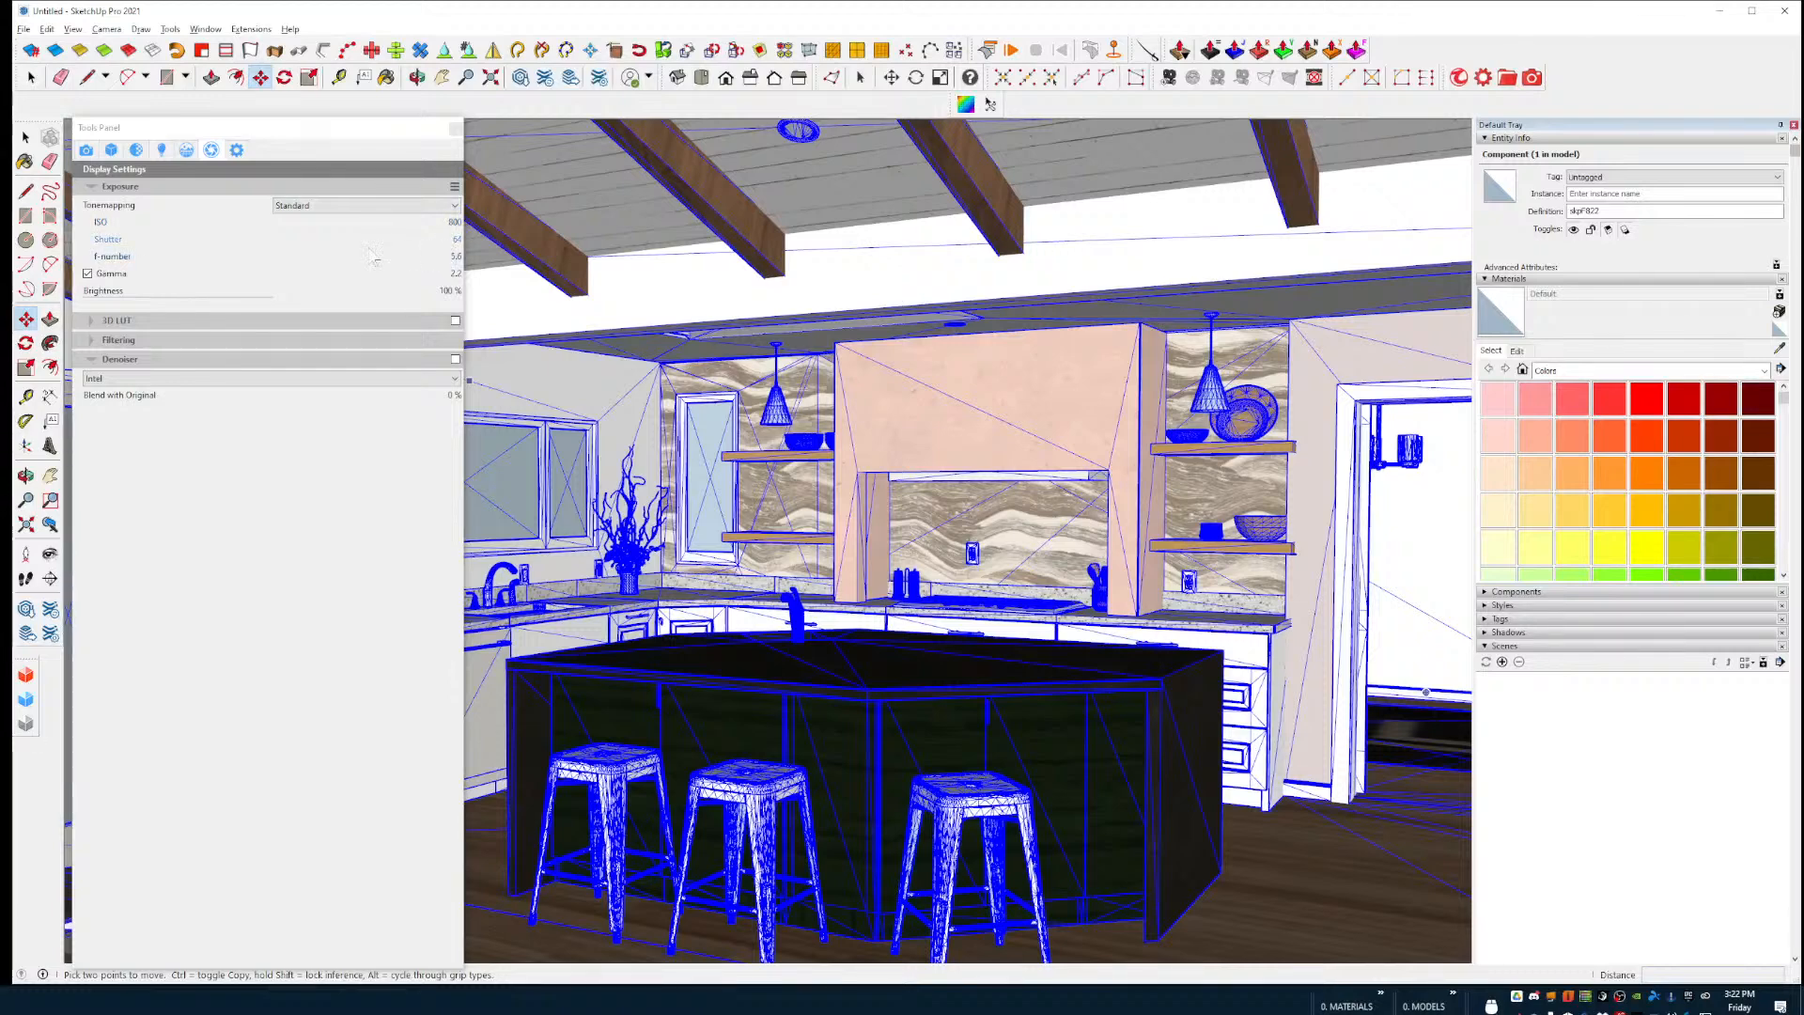
Step: Set the f-number of the render display exposure to 4
left_click(454, 256)
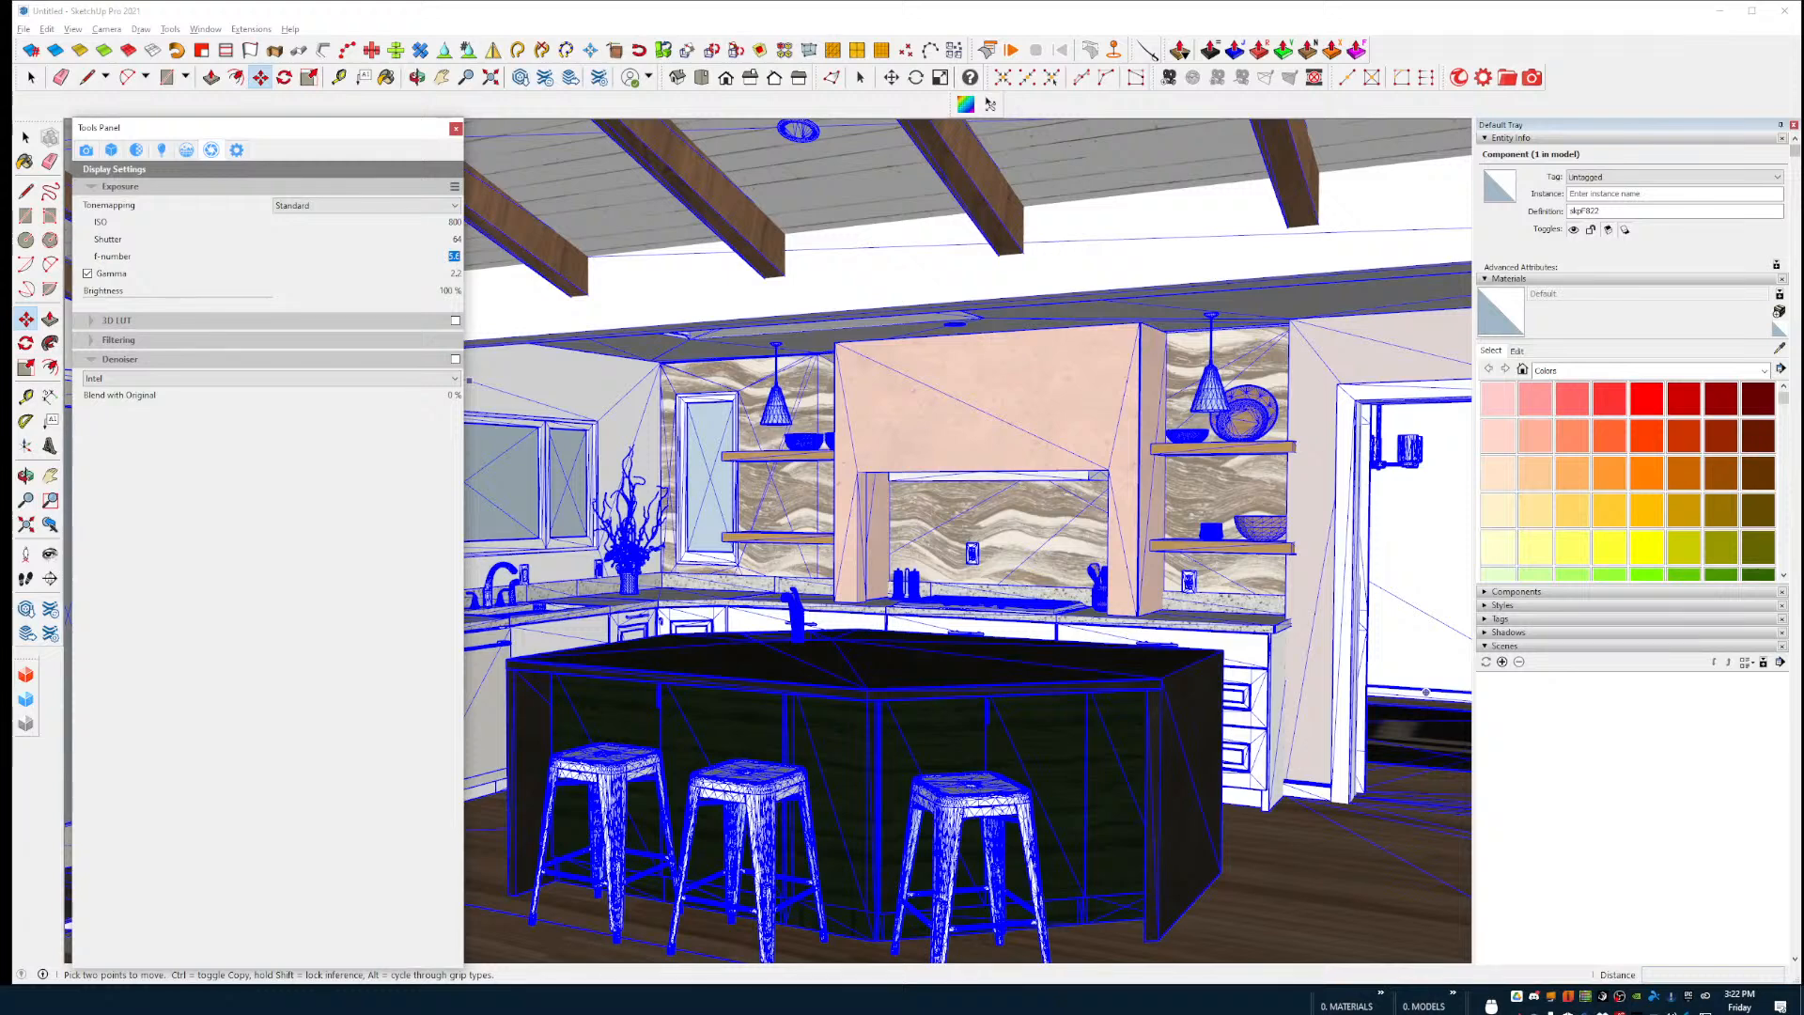
type("4.")
key("Return")
Step: Load dry_field_16k.hdr from the BACKDROPS folder as the image-based lighting illumination map and enable the illumination
left_click(186, 150)
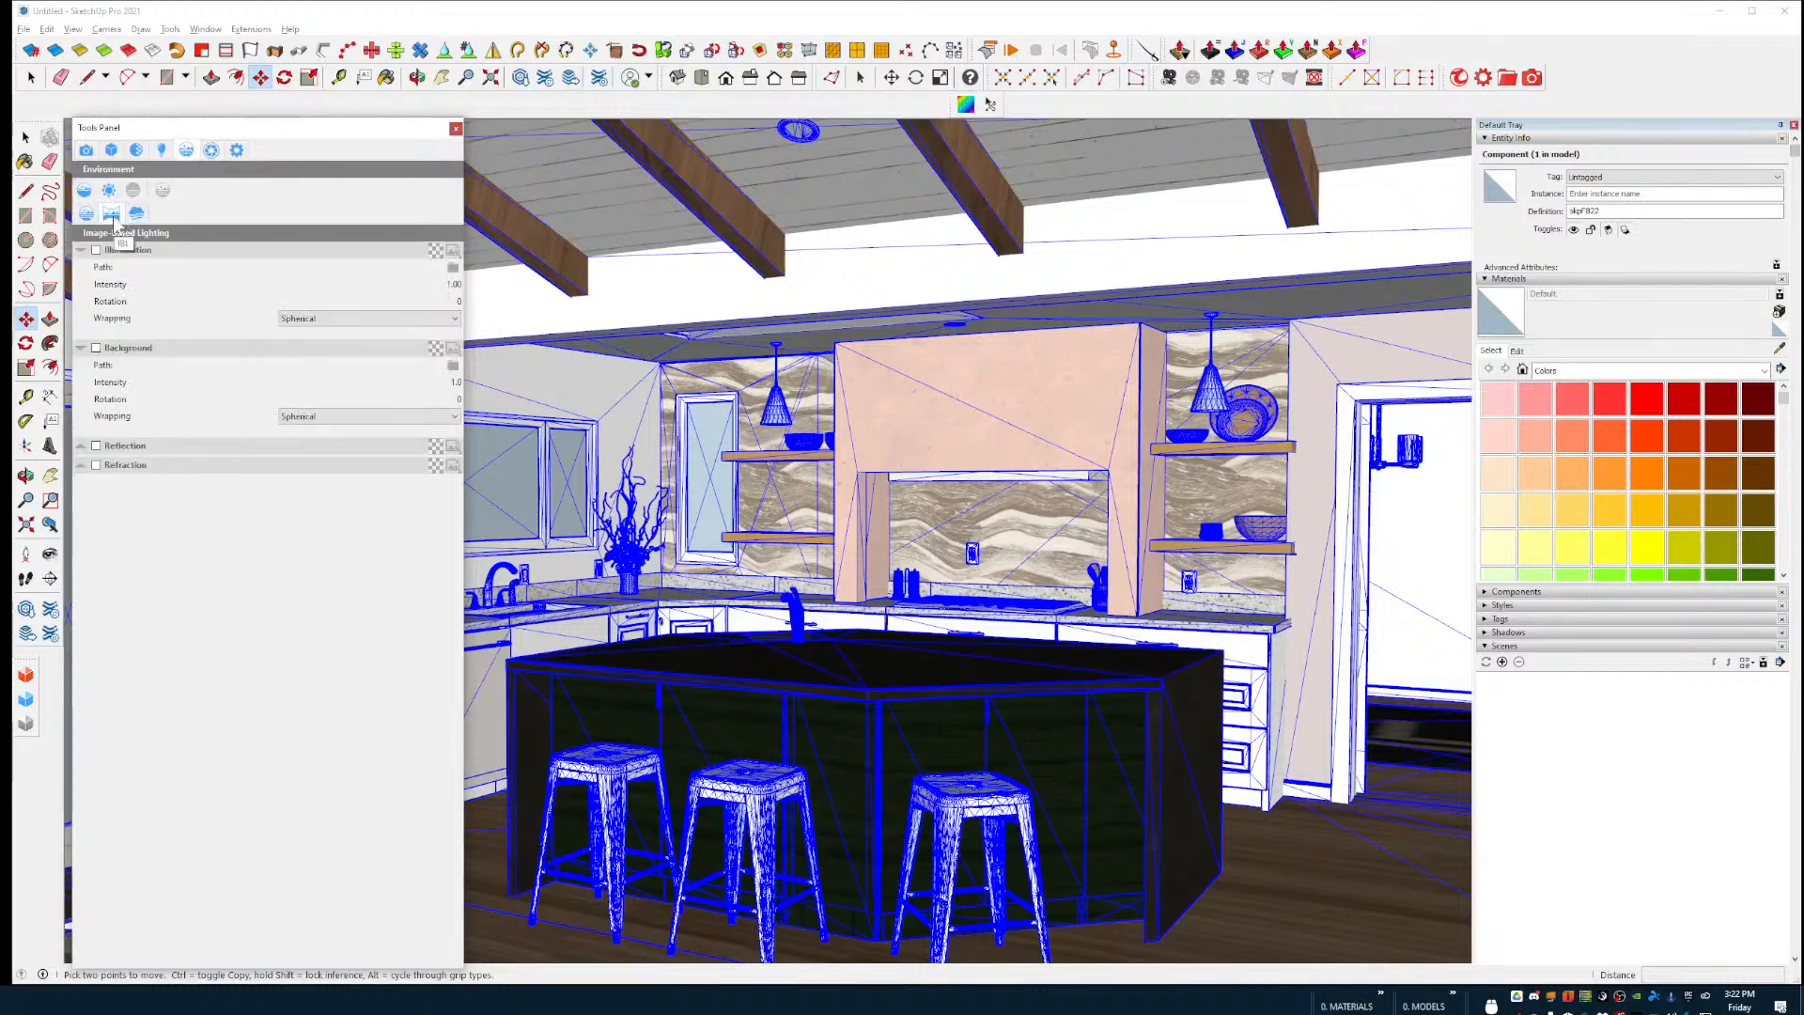
left_click(452, 271)
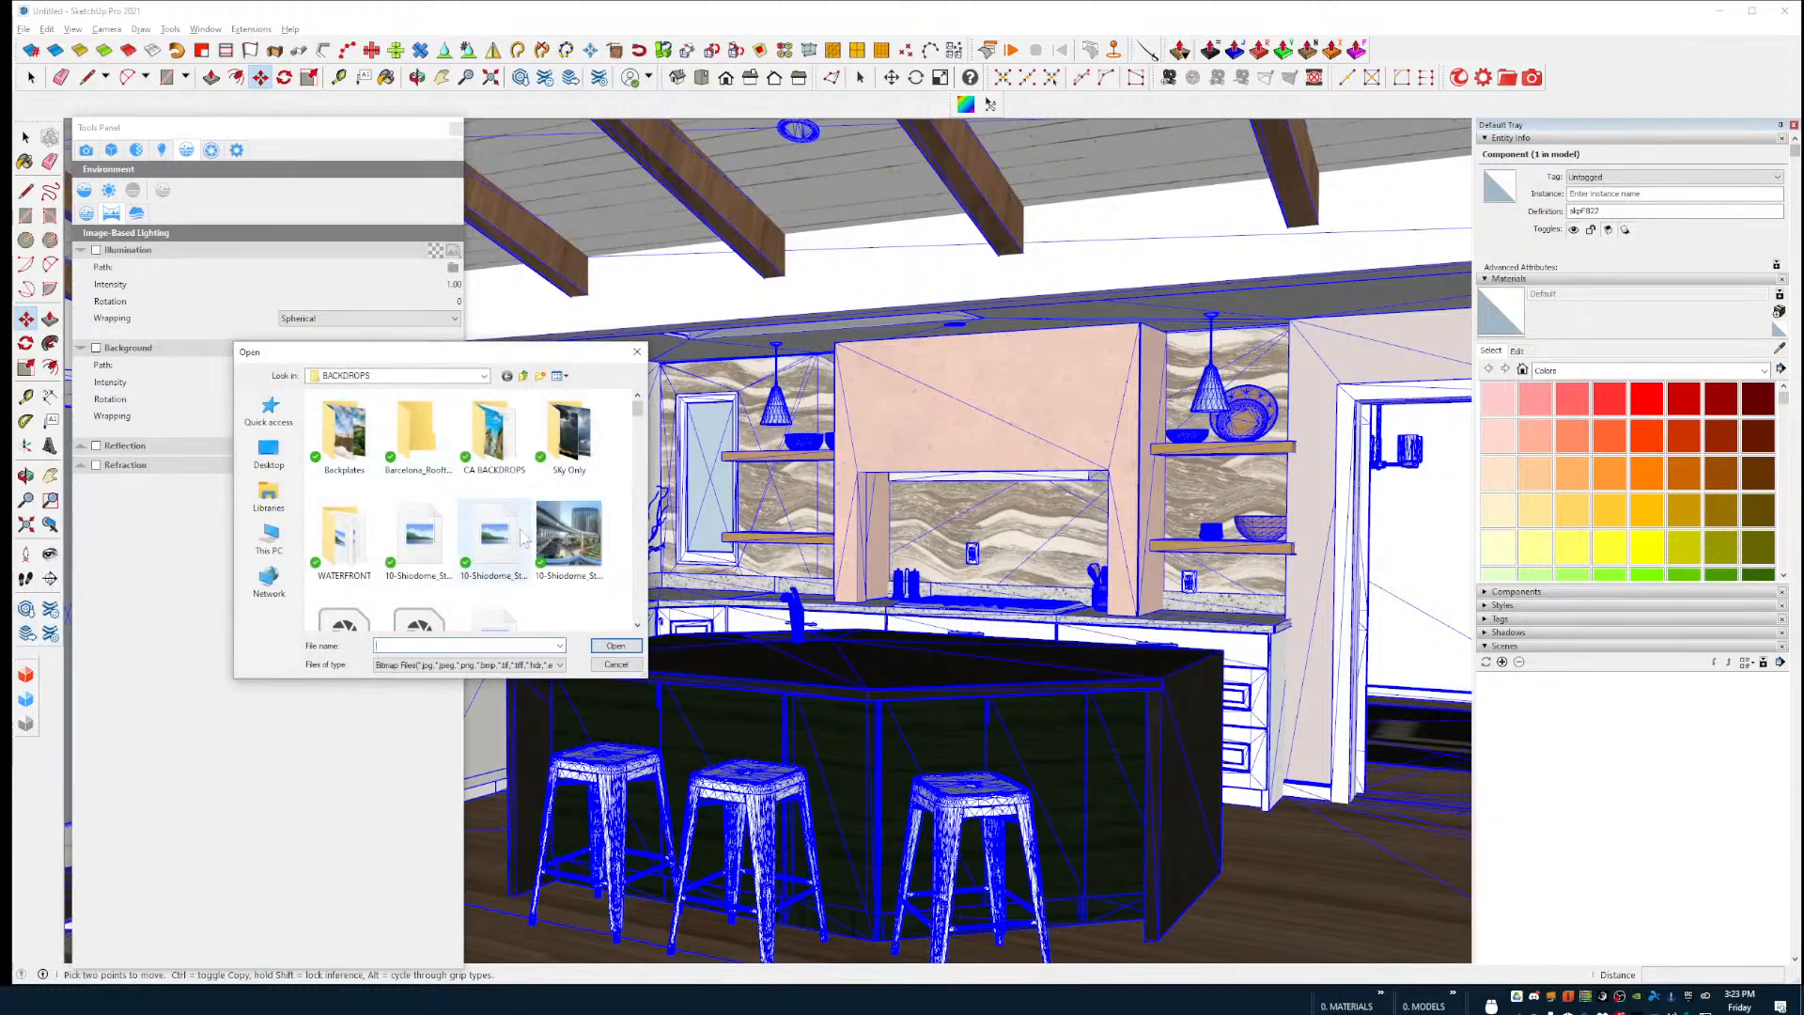
scroll(524, 536, "down", 3)
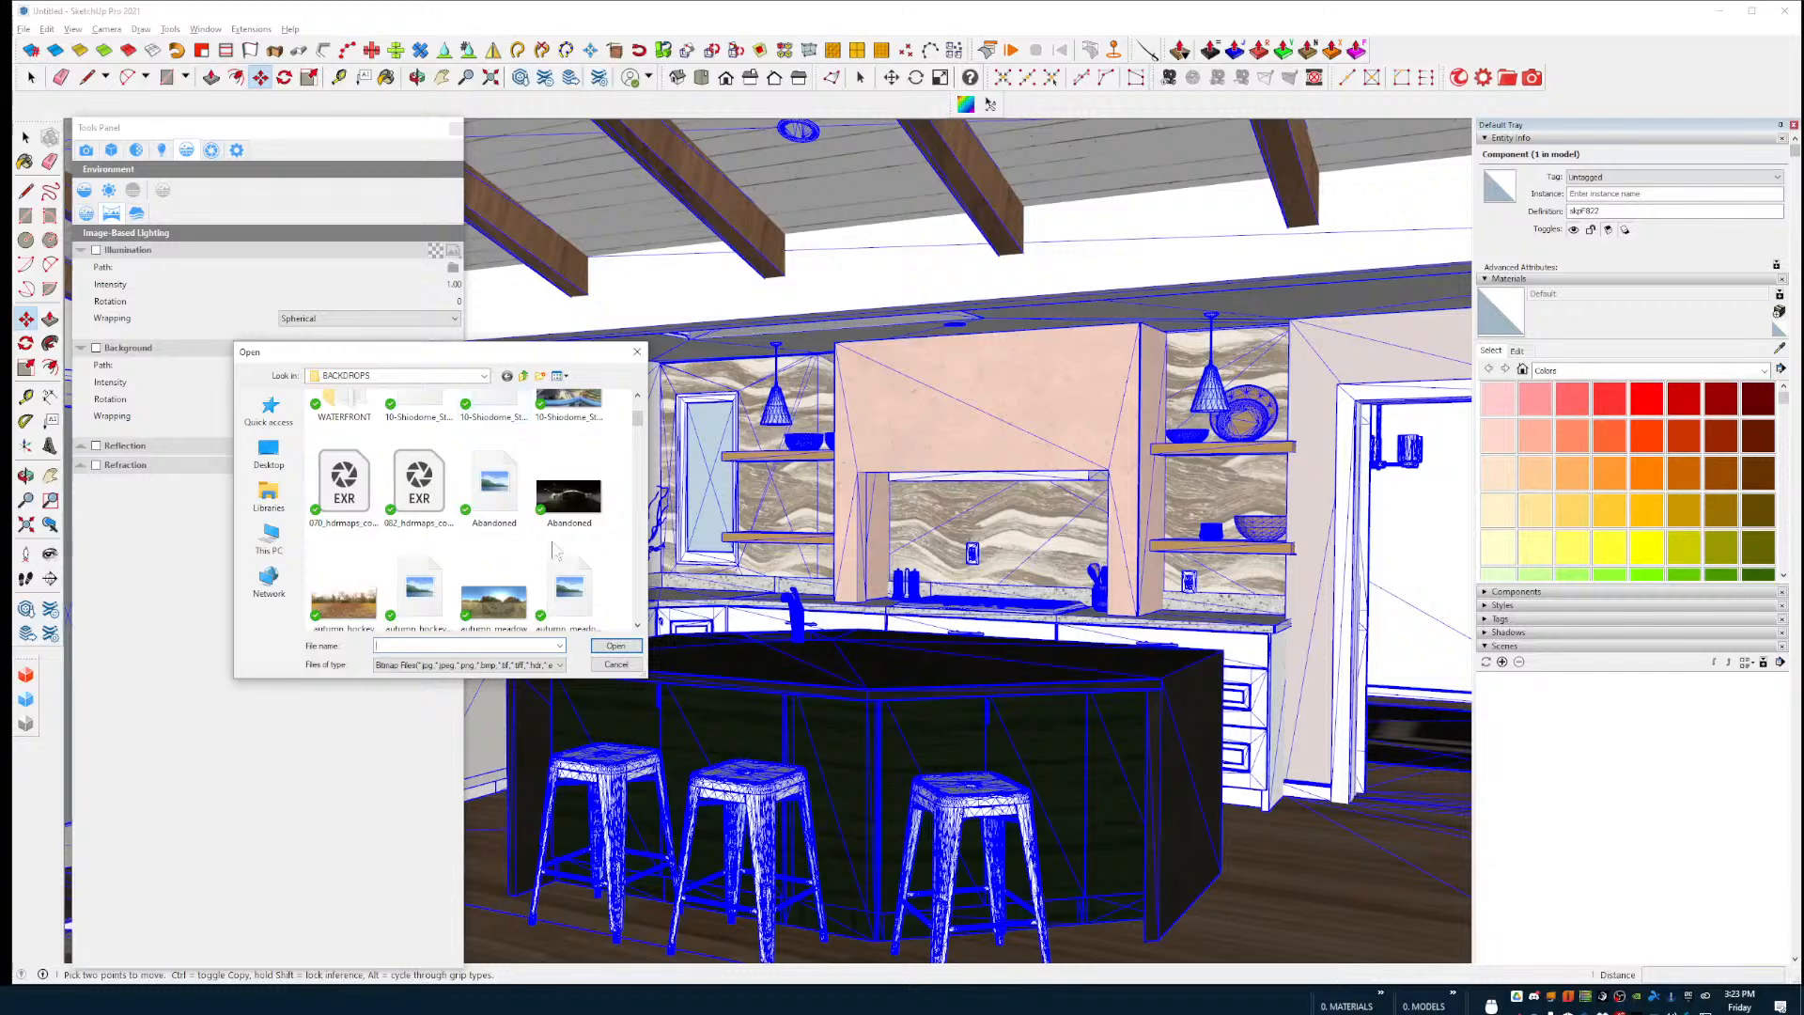
scroll(569, 545, "down", 3)
scroll(550, 551, "down", 3)
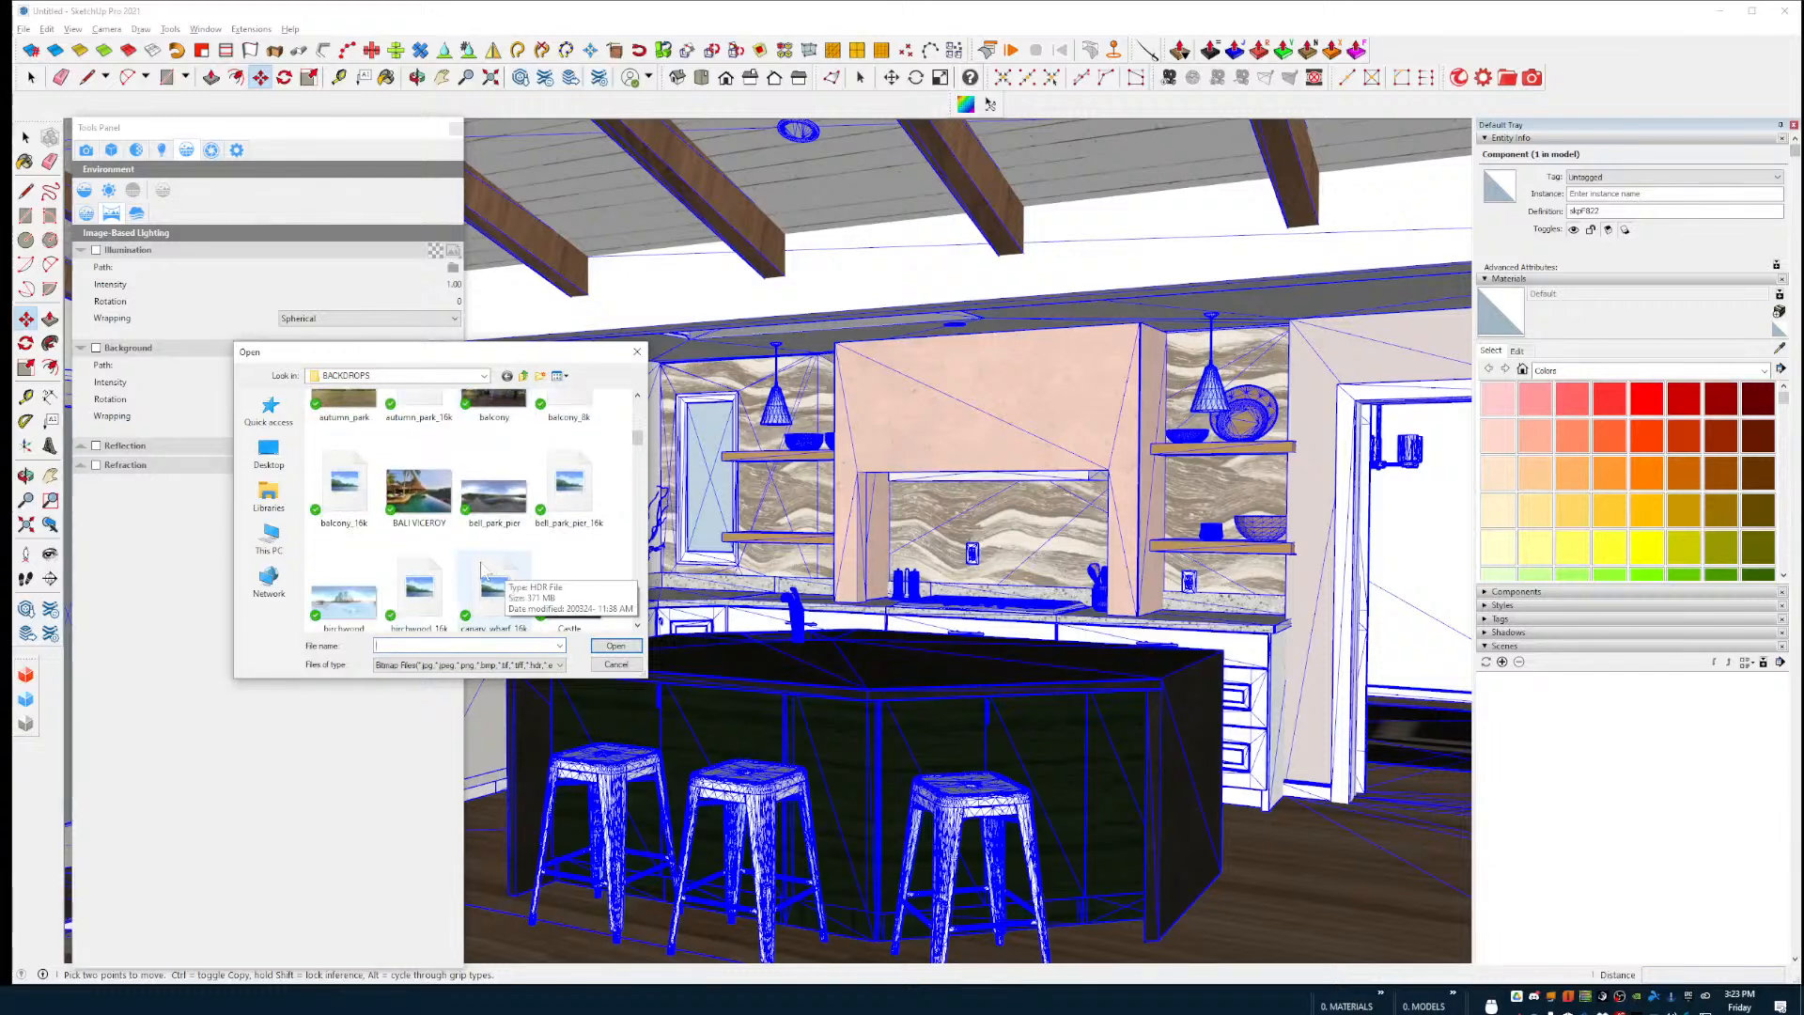
scroll(529, 553, "down", 3)
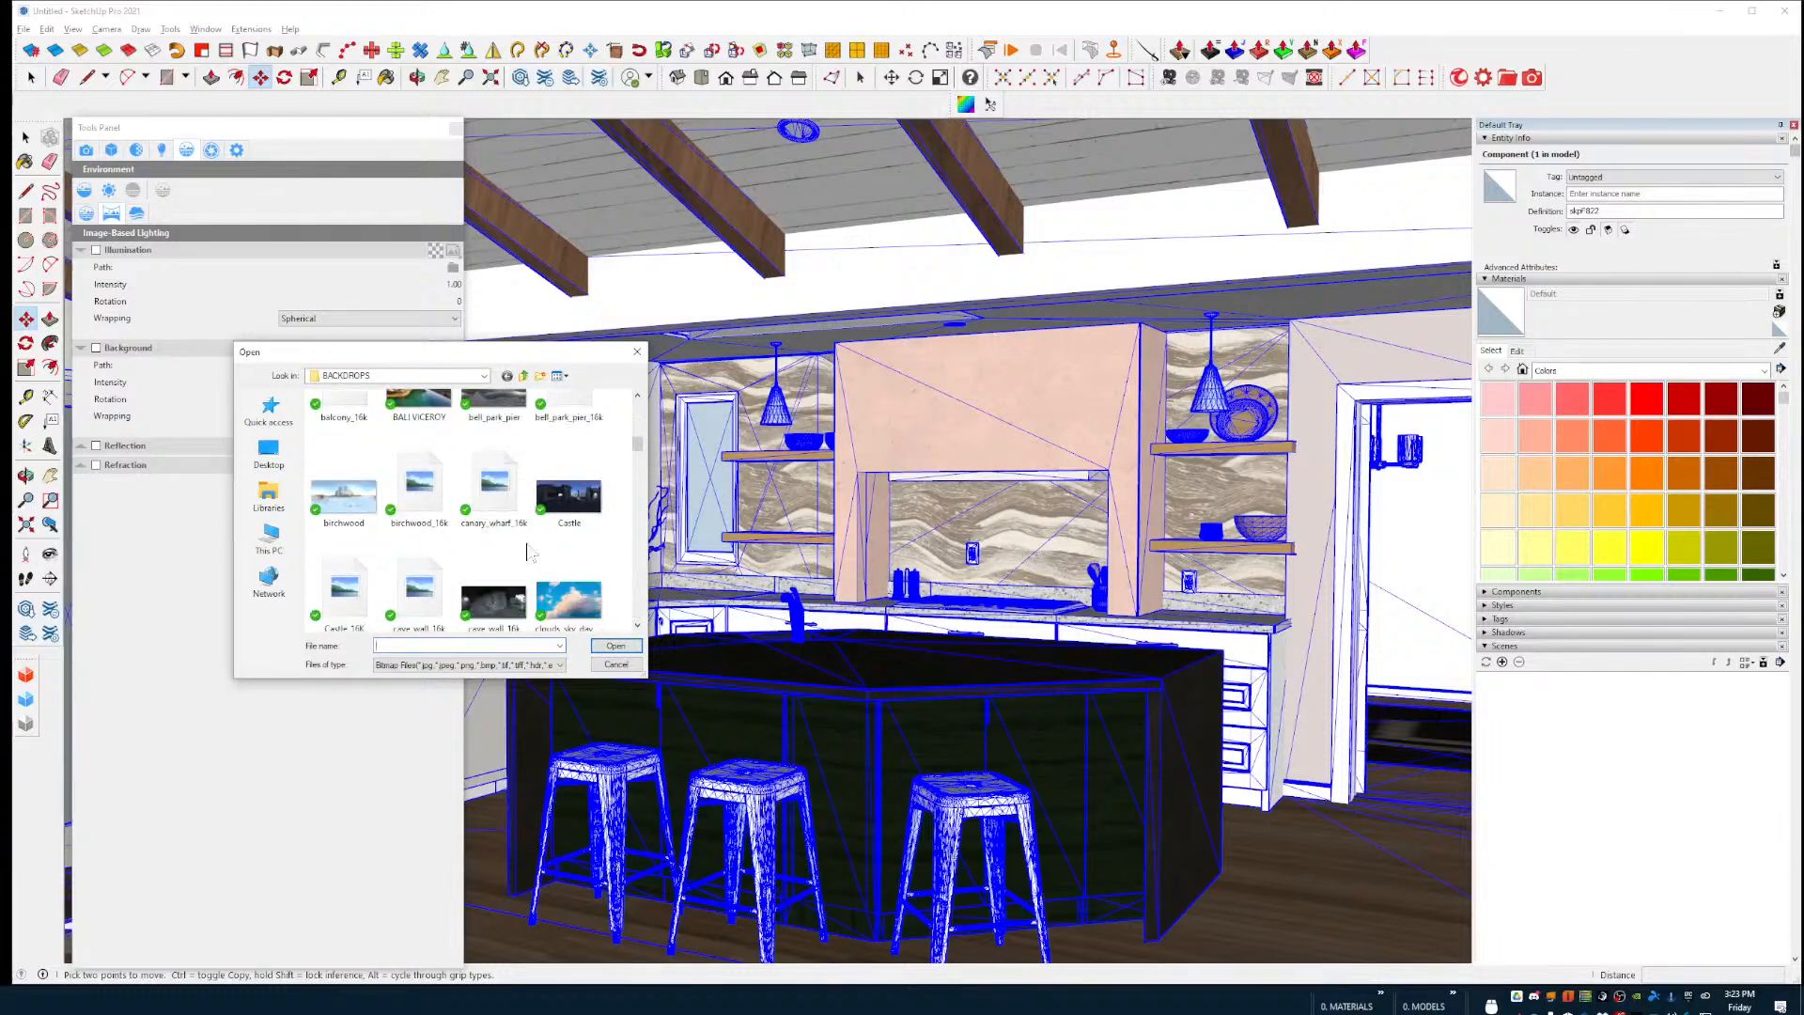
scroll(527, 554, "down", 3)
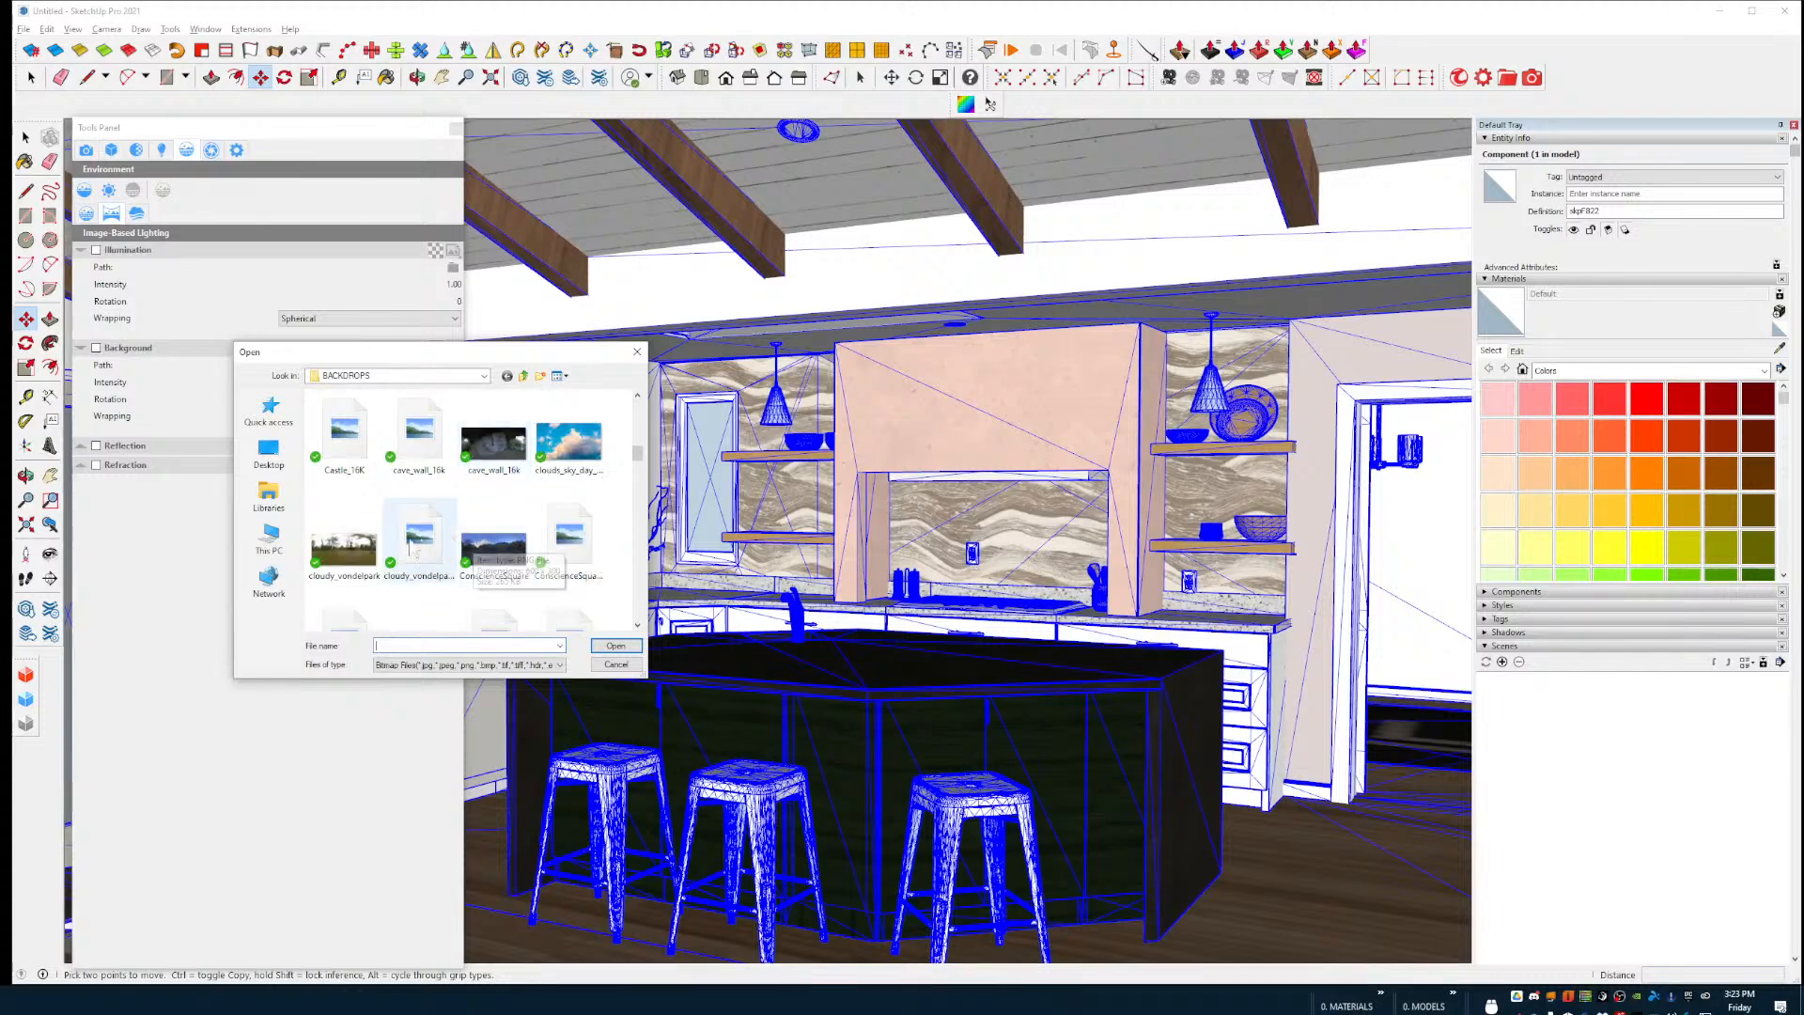
scroll(479, 550, "down", 6)
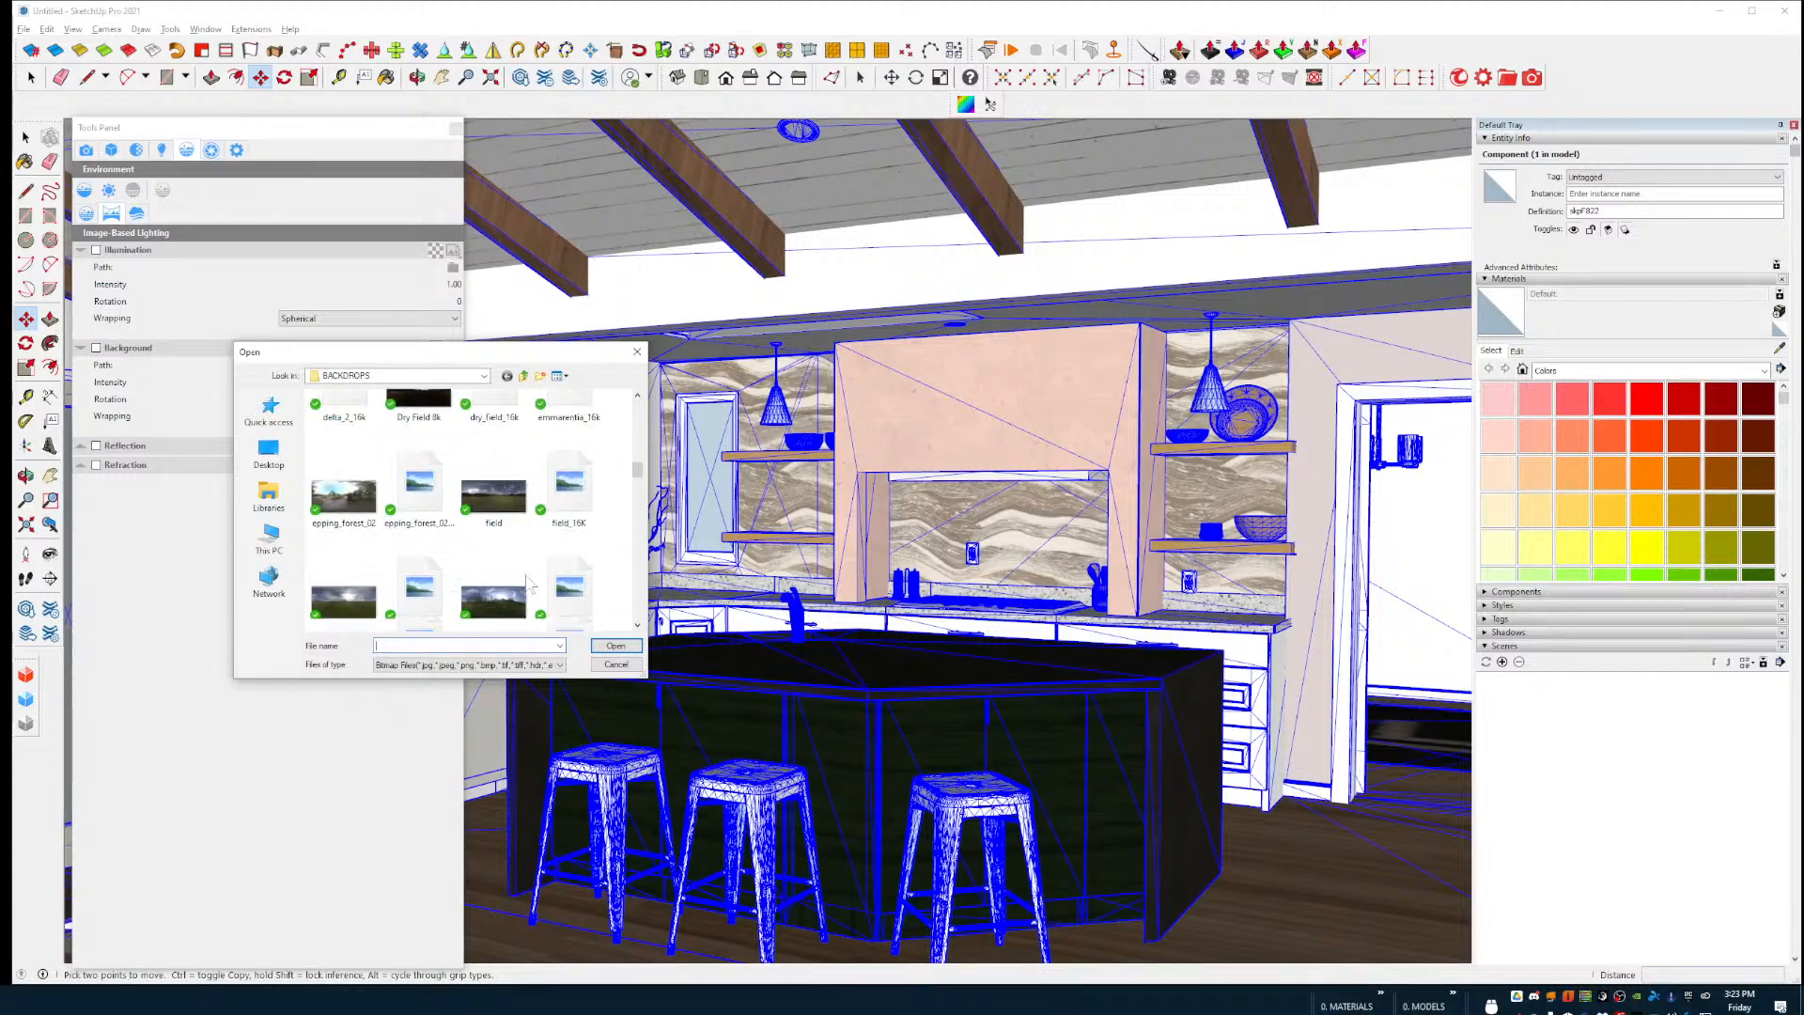
scroll(454, 531, "up", 1)
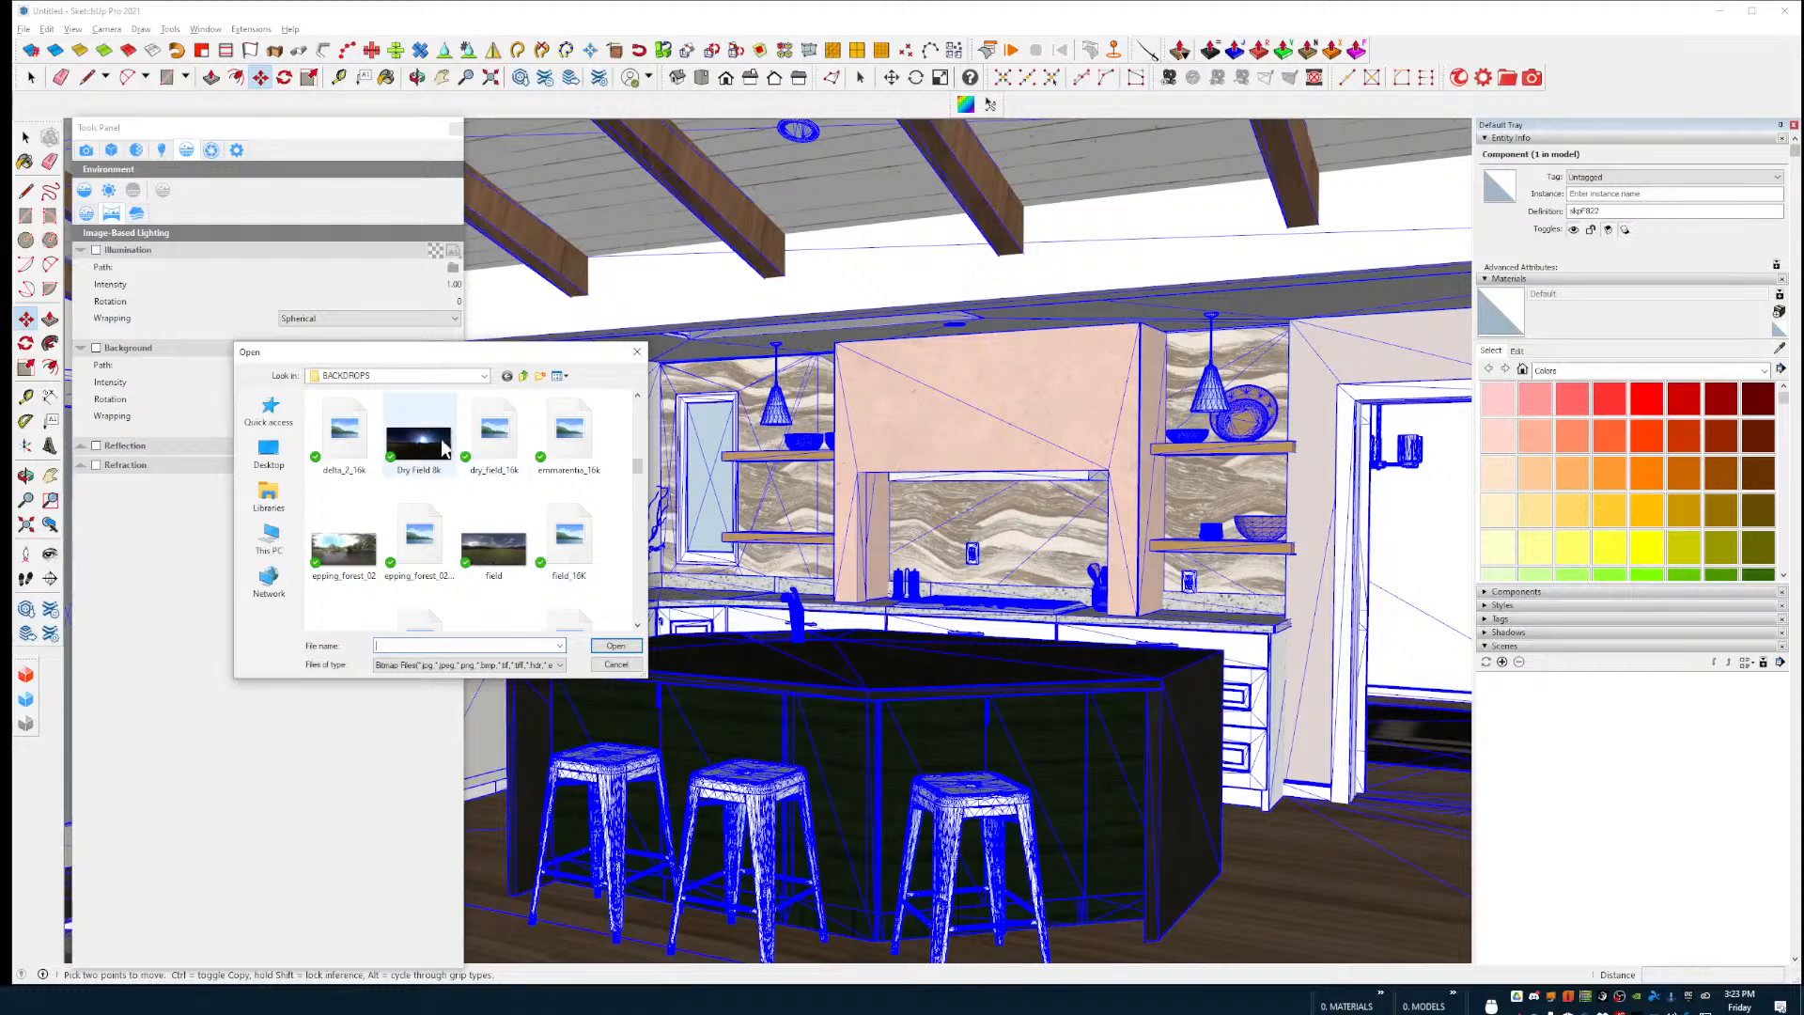
double_click(495, 454)
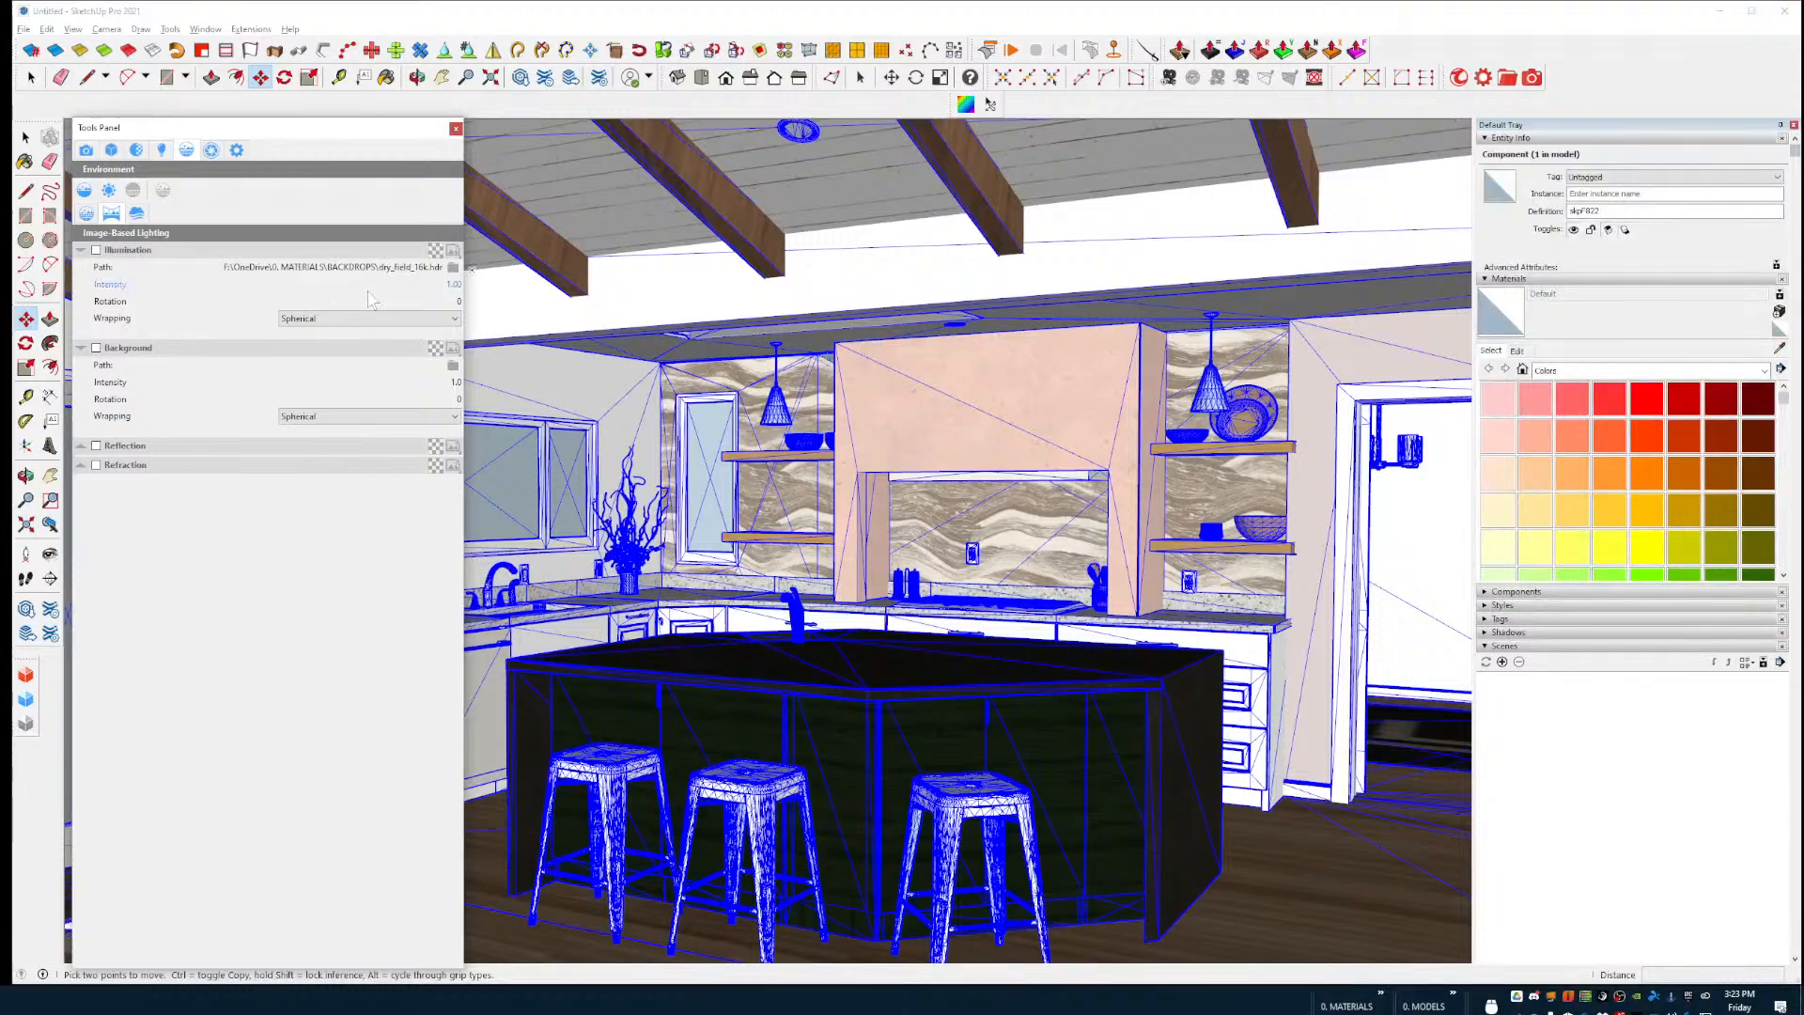
left_click(96, 250)
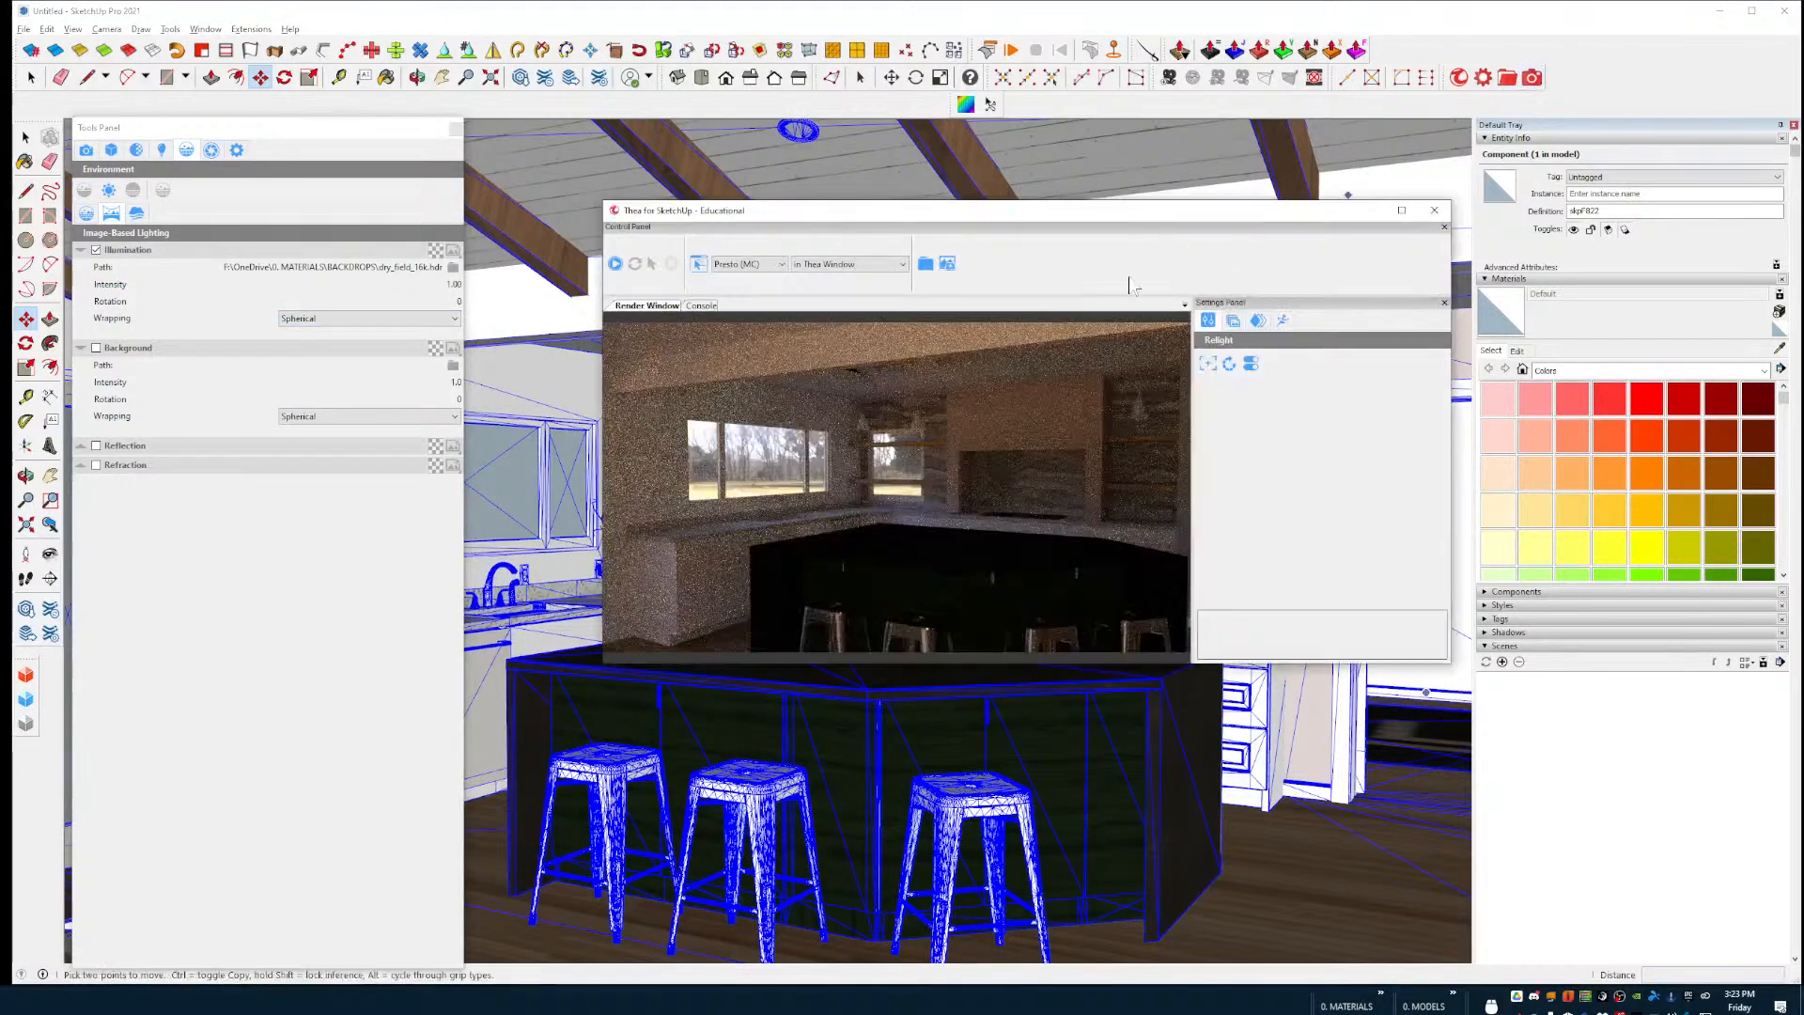
Step: Start an interactive Presto (MC) render of the kitchen, shown in the Thea window
left_click(867, 266)
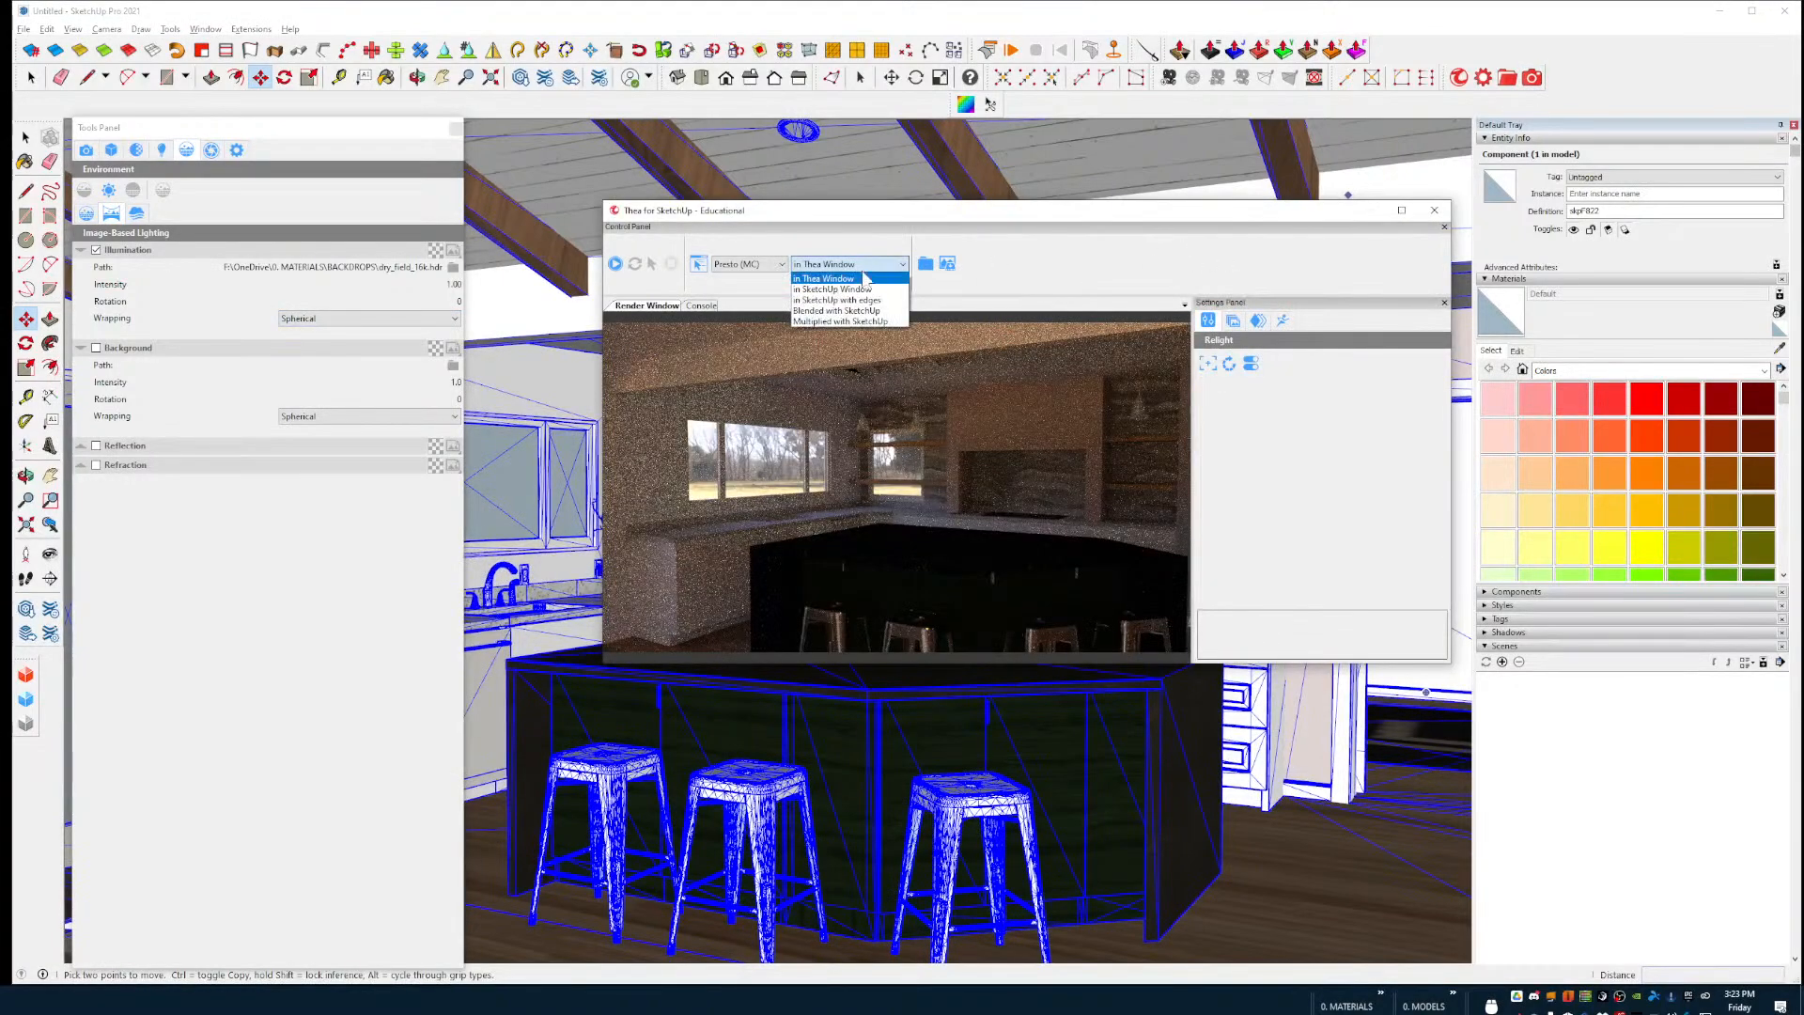
left_click(858, 278)
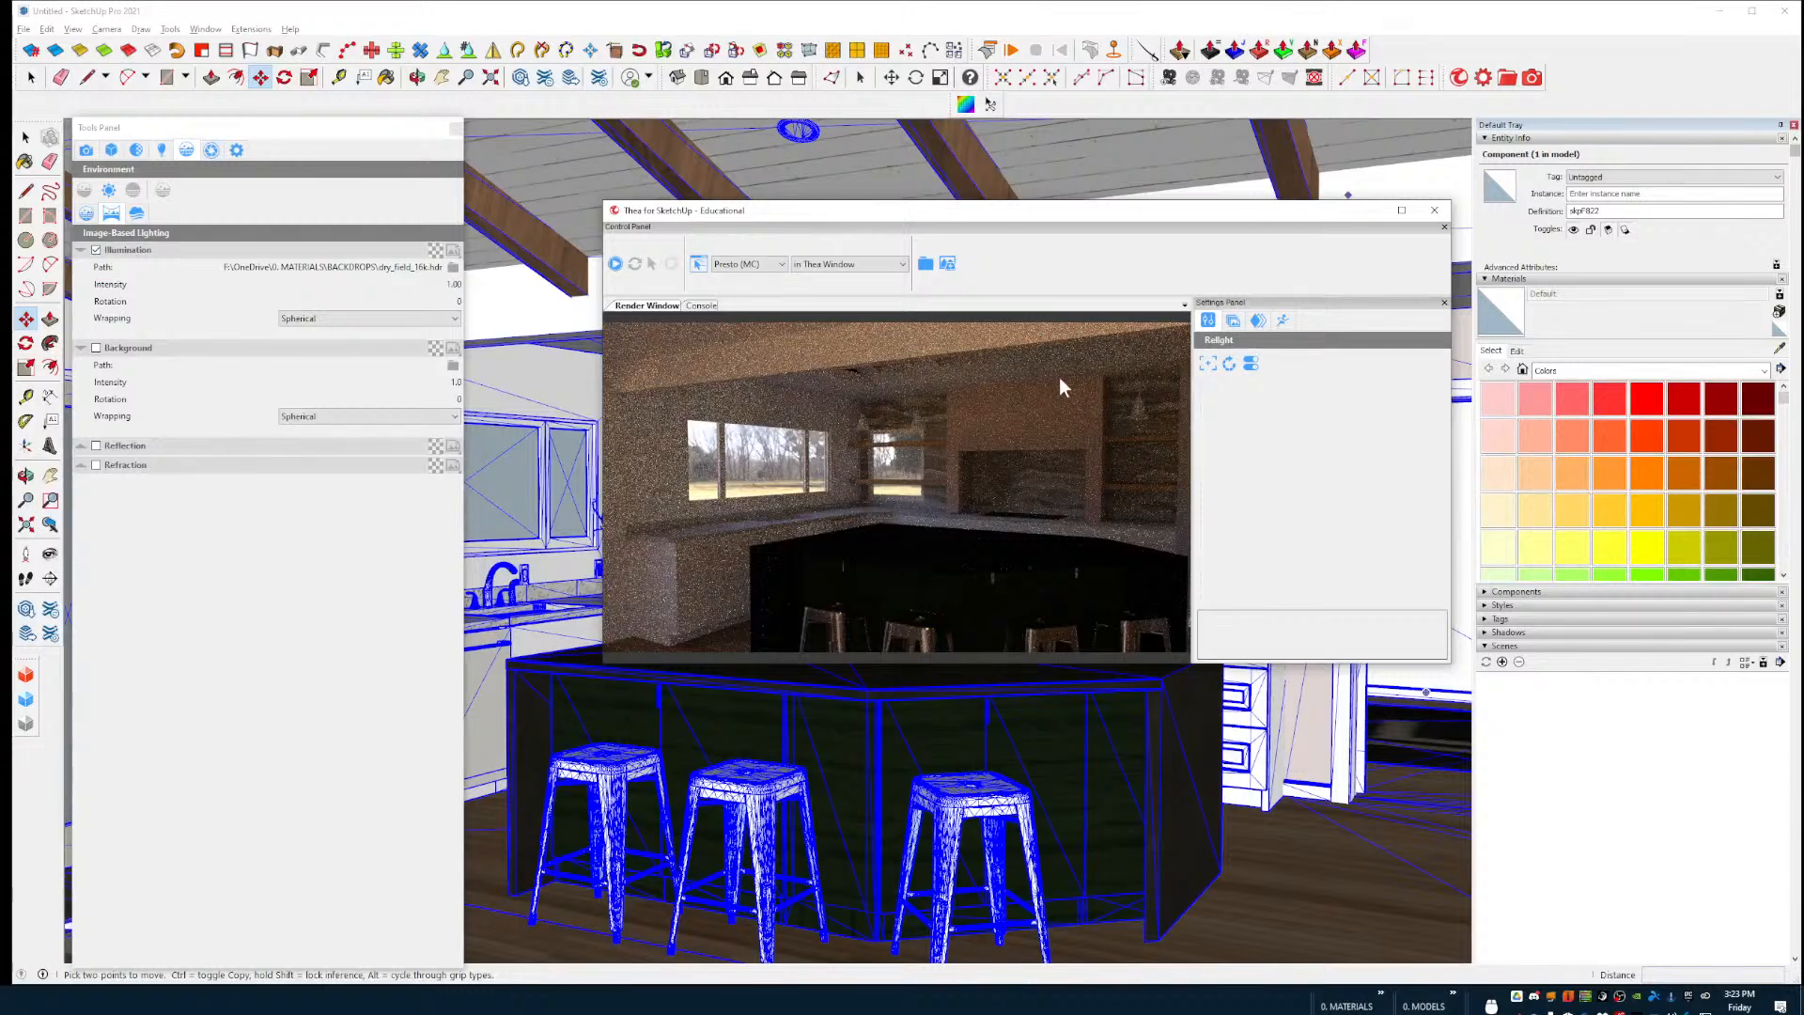
left_click(615, 263)
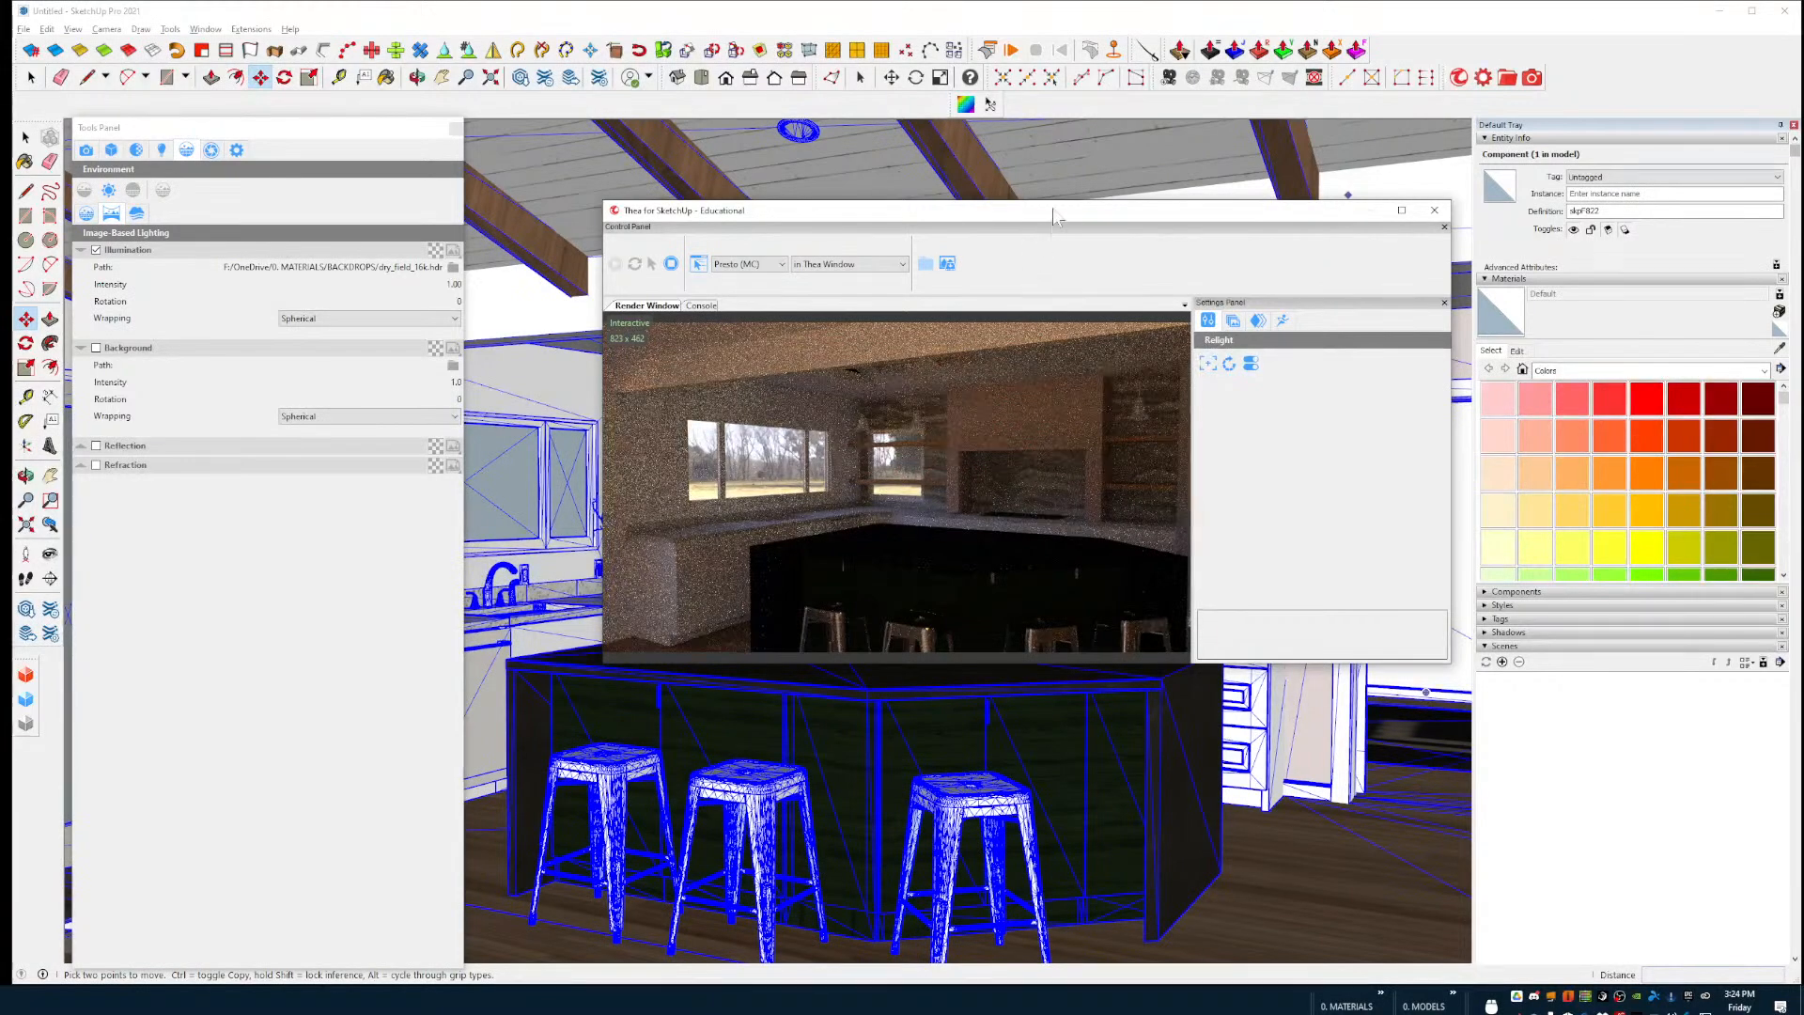
mouse_move(1052, 210)
left_mouse_down()
mouse_move(1142, 552)
mouse_move(1147, 648)
mouse_move(1004, 311)
left_mouse_up()
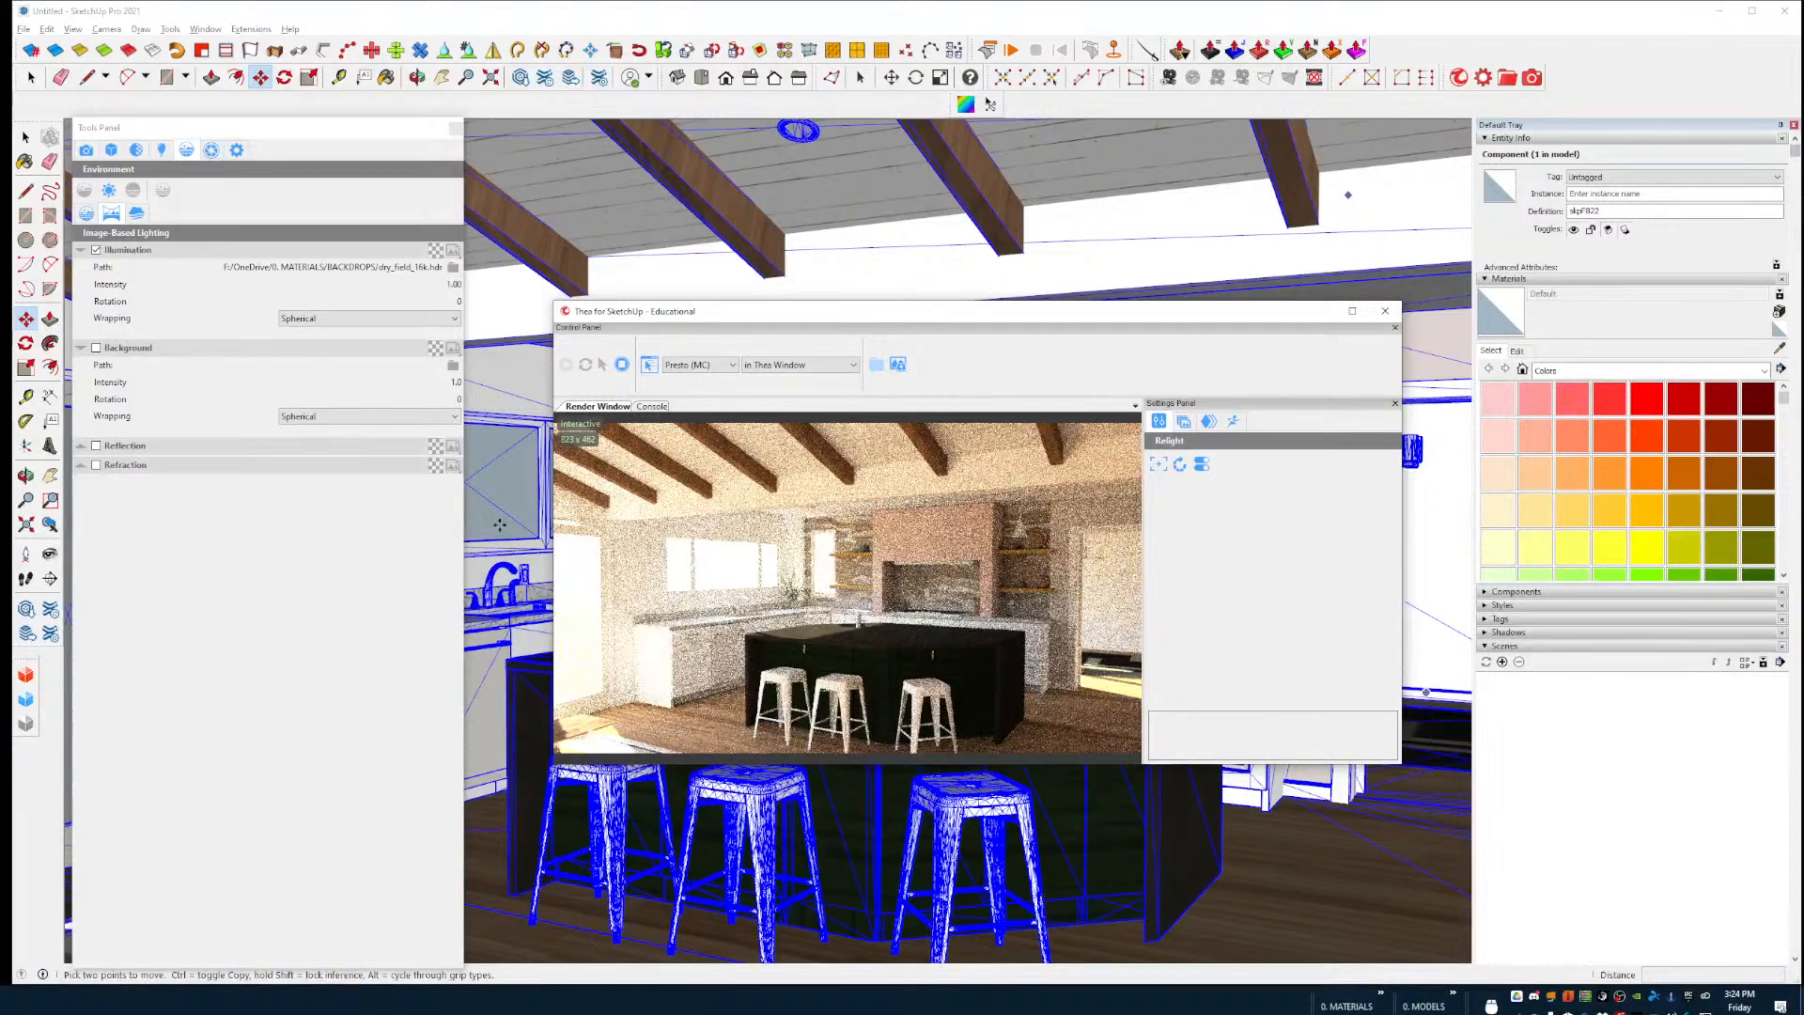
Step: Get a close view through the kitchen window and lower the illumination map's intensity to 0.4
scroll(500, 526, "up", 10)
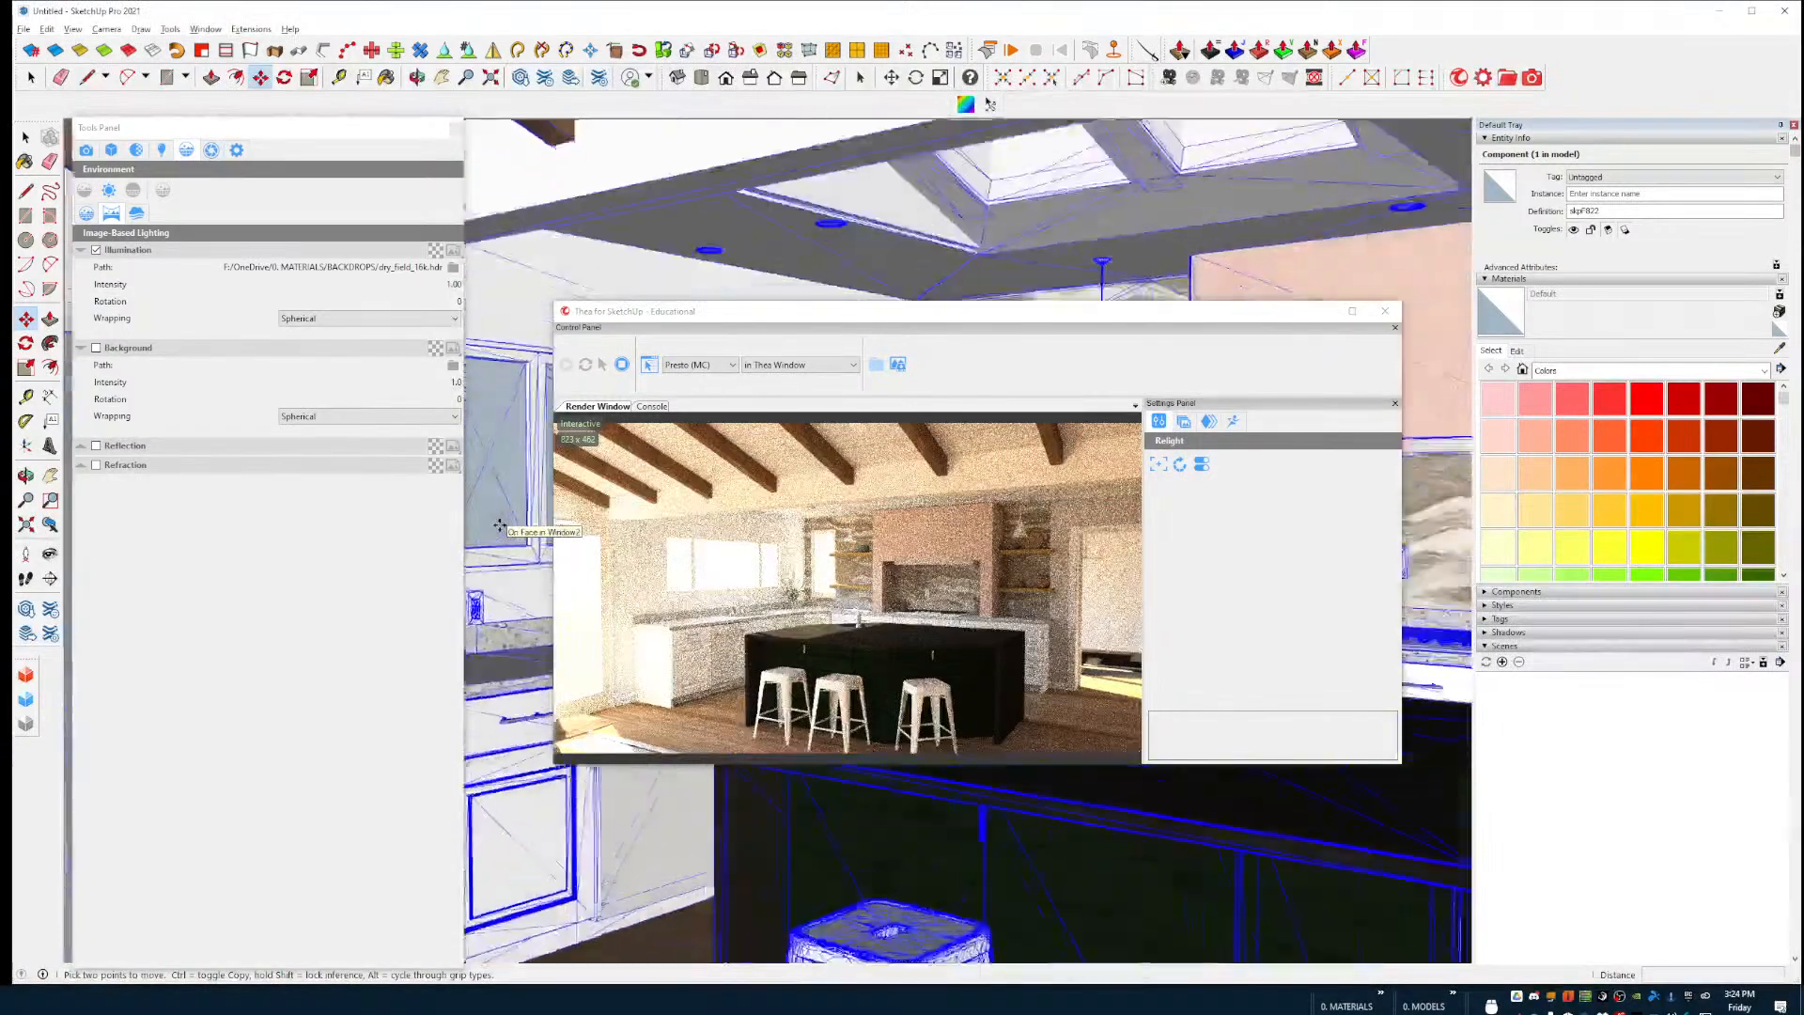
scroll(500, 525, "up", 10)
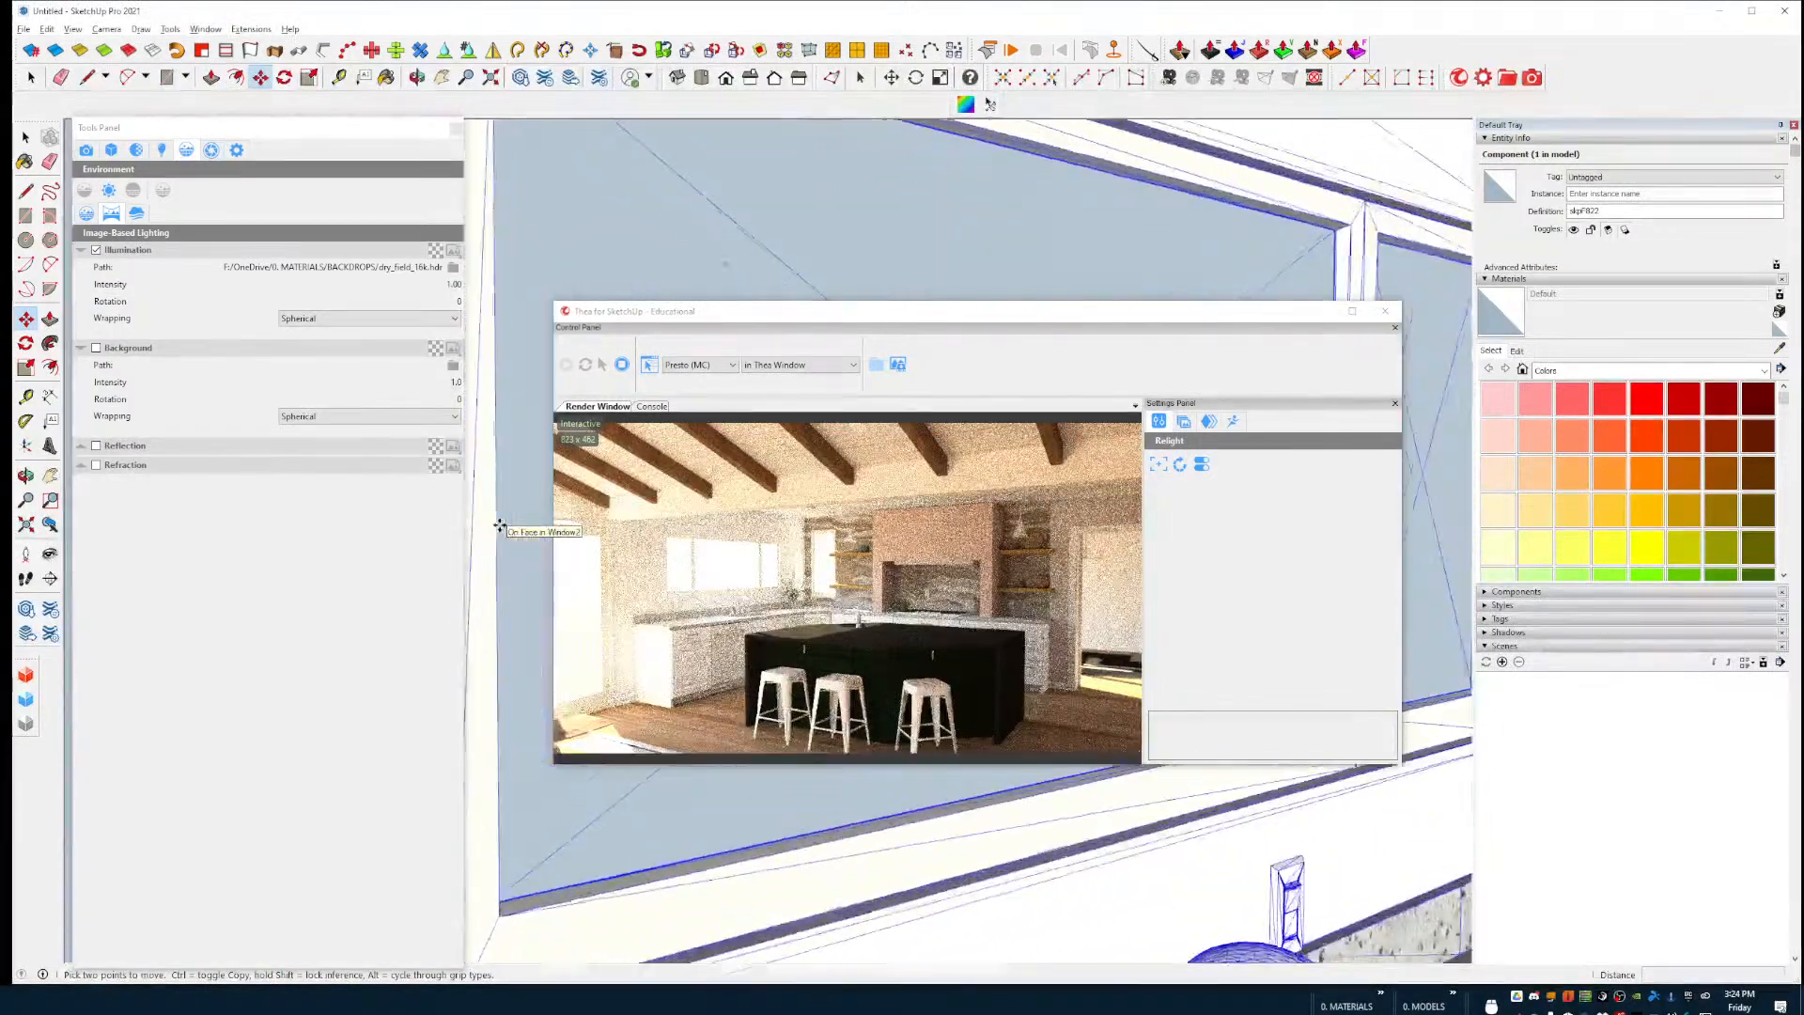
double_click(453, 283)
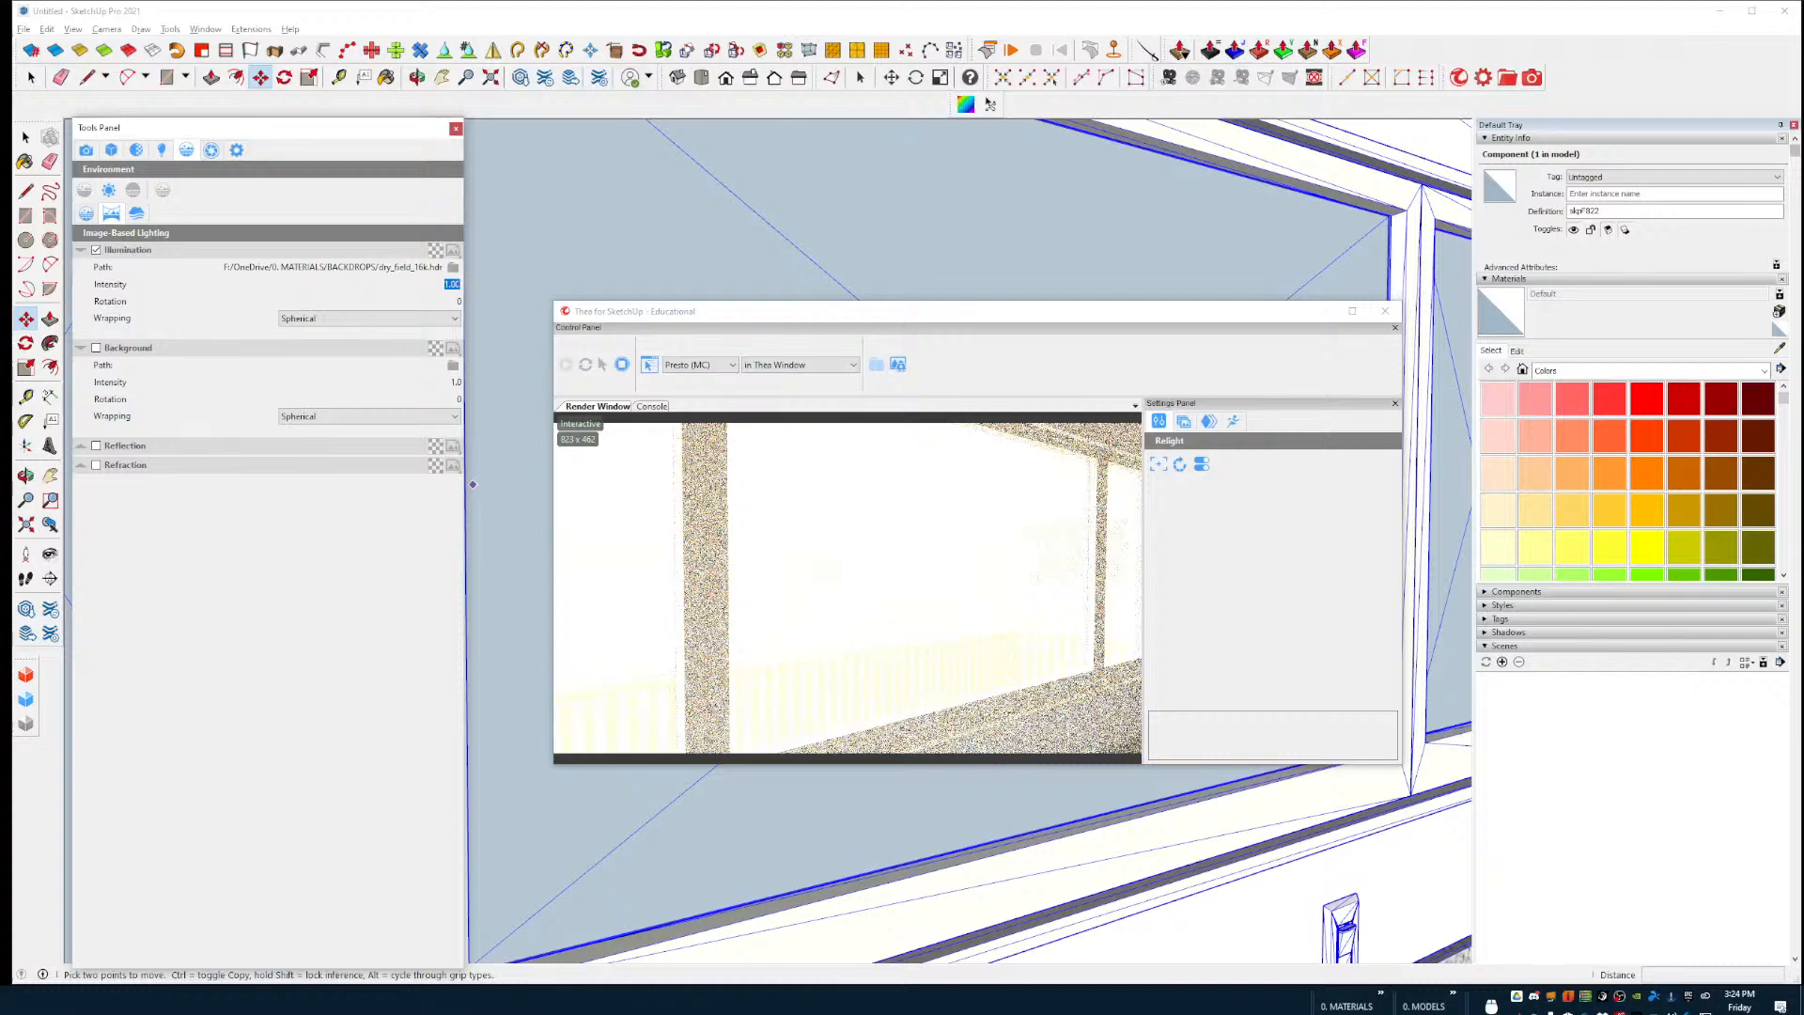
type("4")
key("Return")
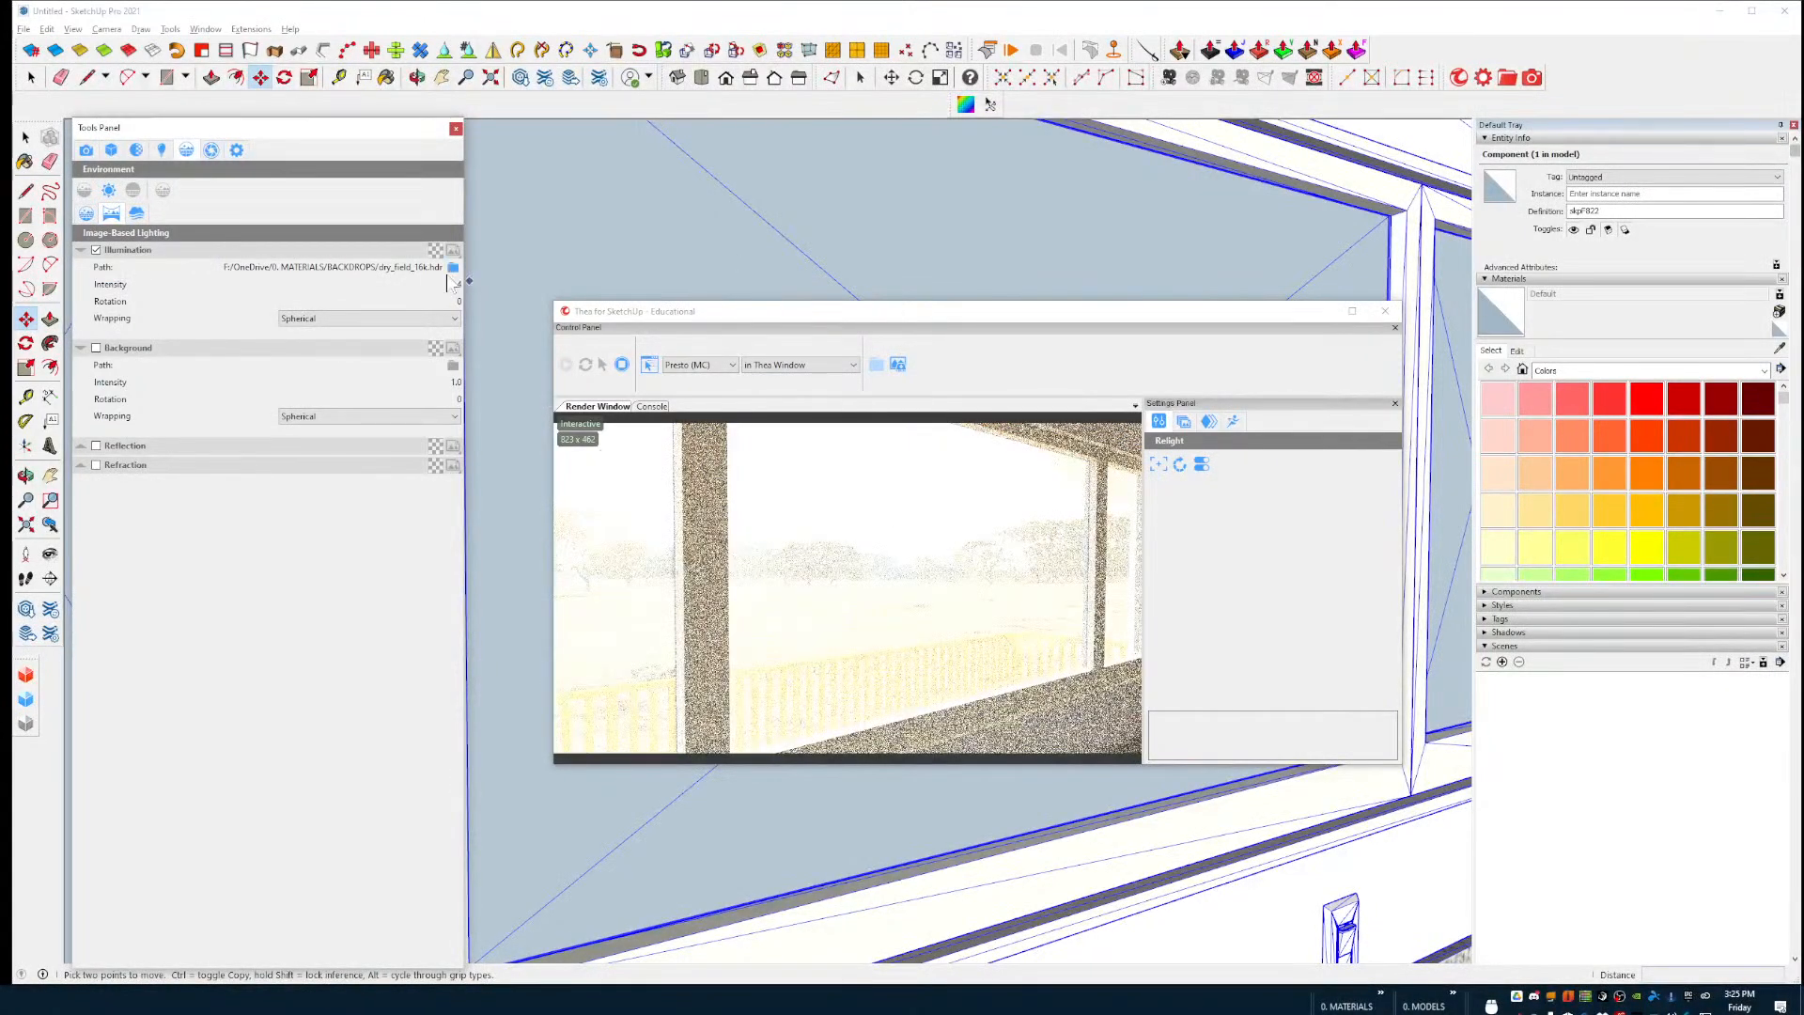
Step: In the render display exposure, set the shutter to 100 and the ISO to 600
left_click(238, 153)
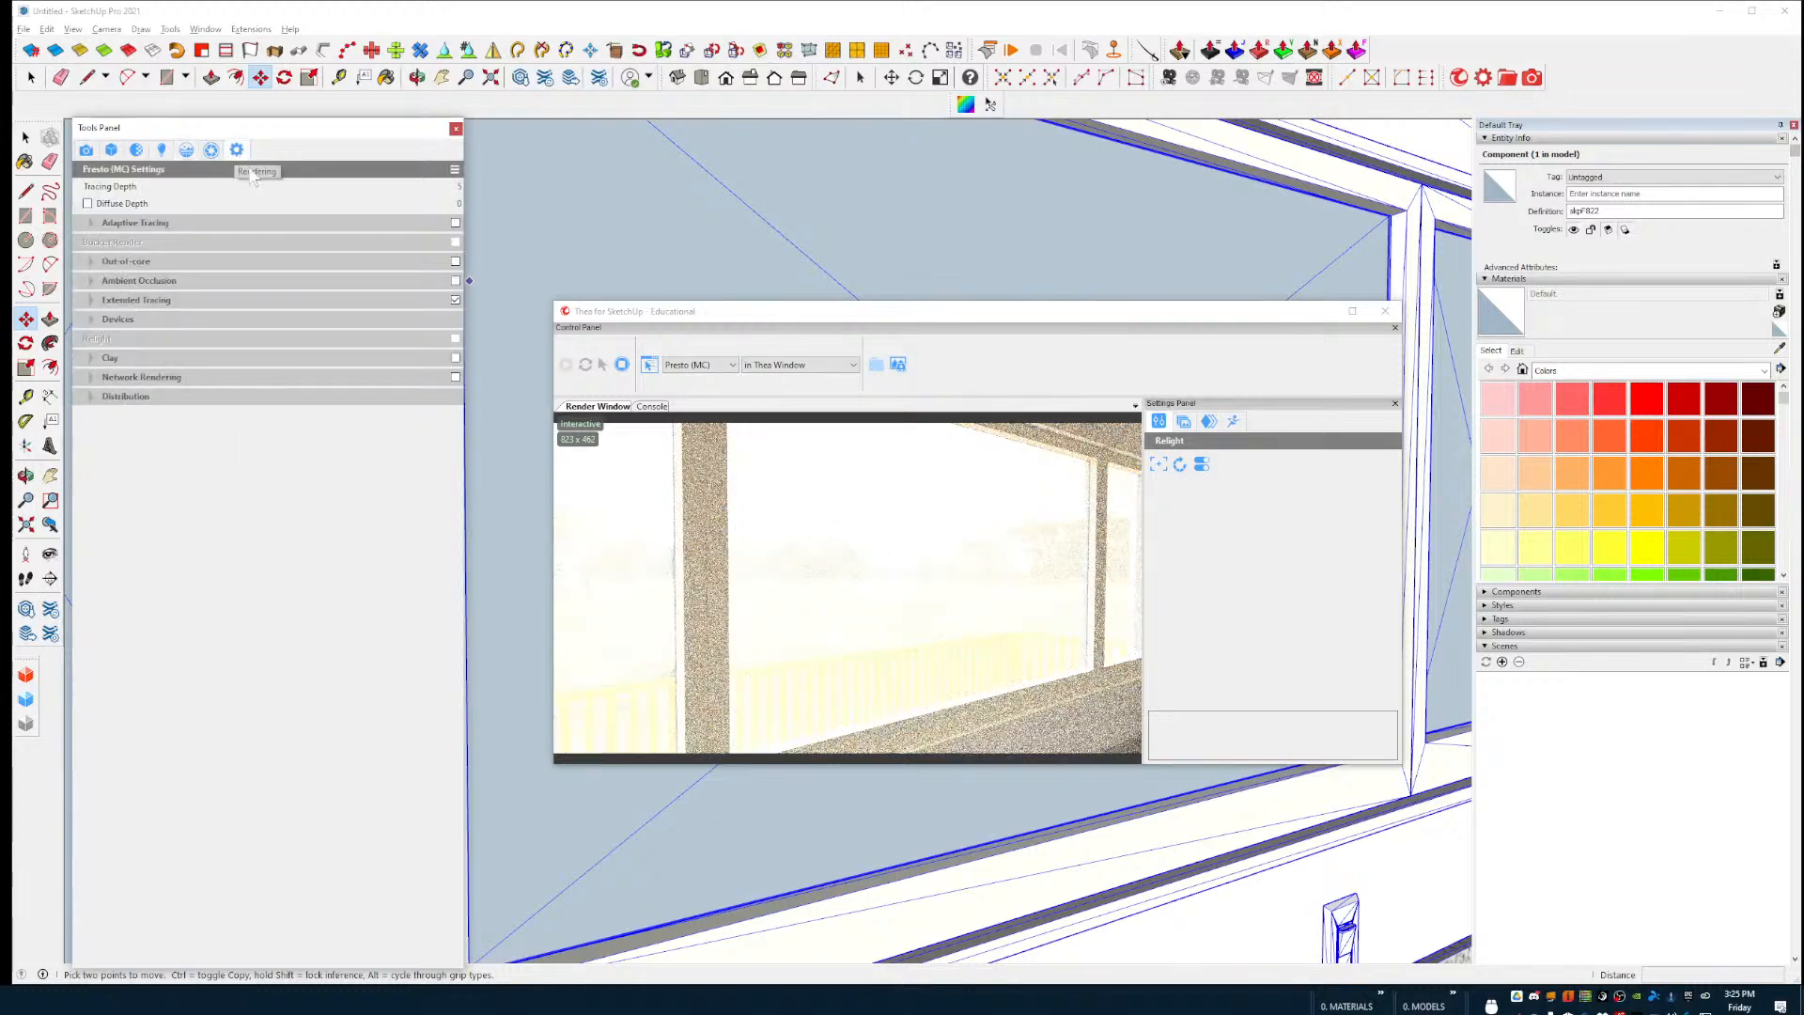
left_click(212, 149)
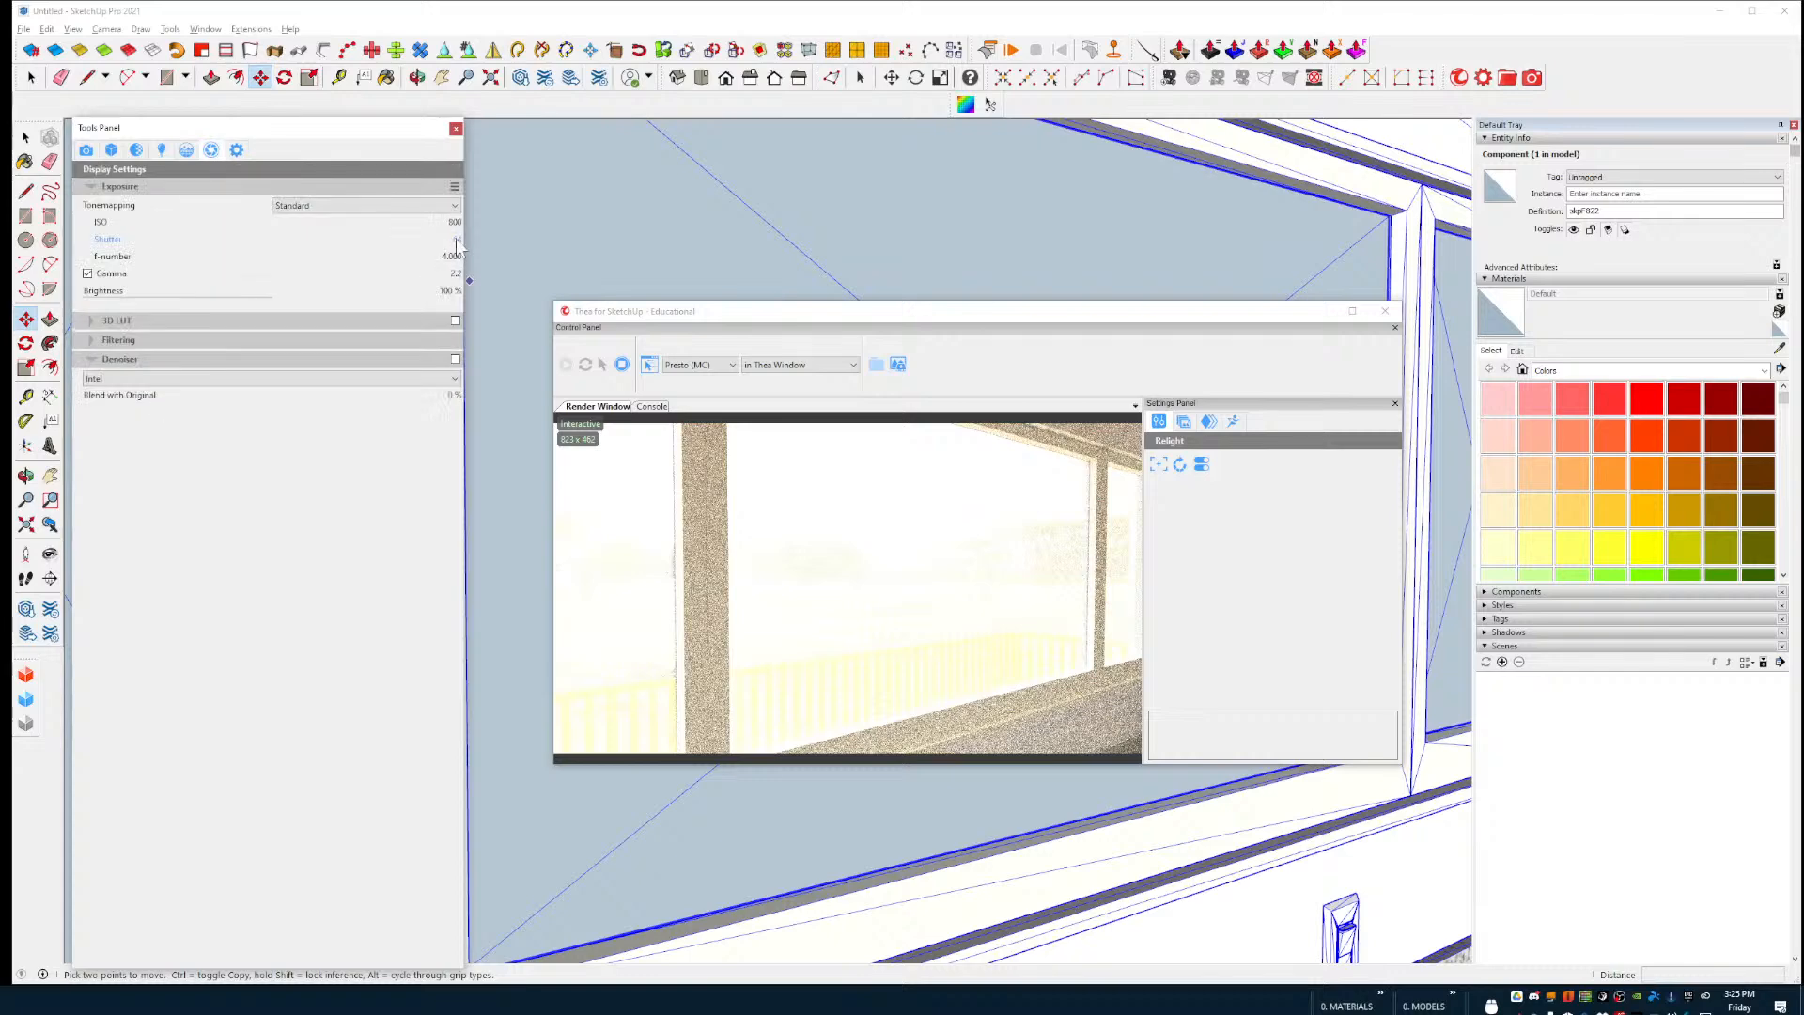
double_click(455, 241)
type("100")
key("Return")
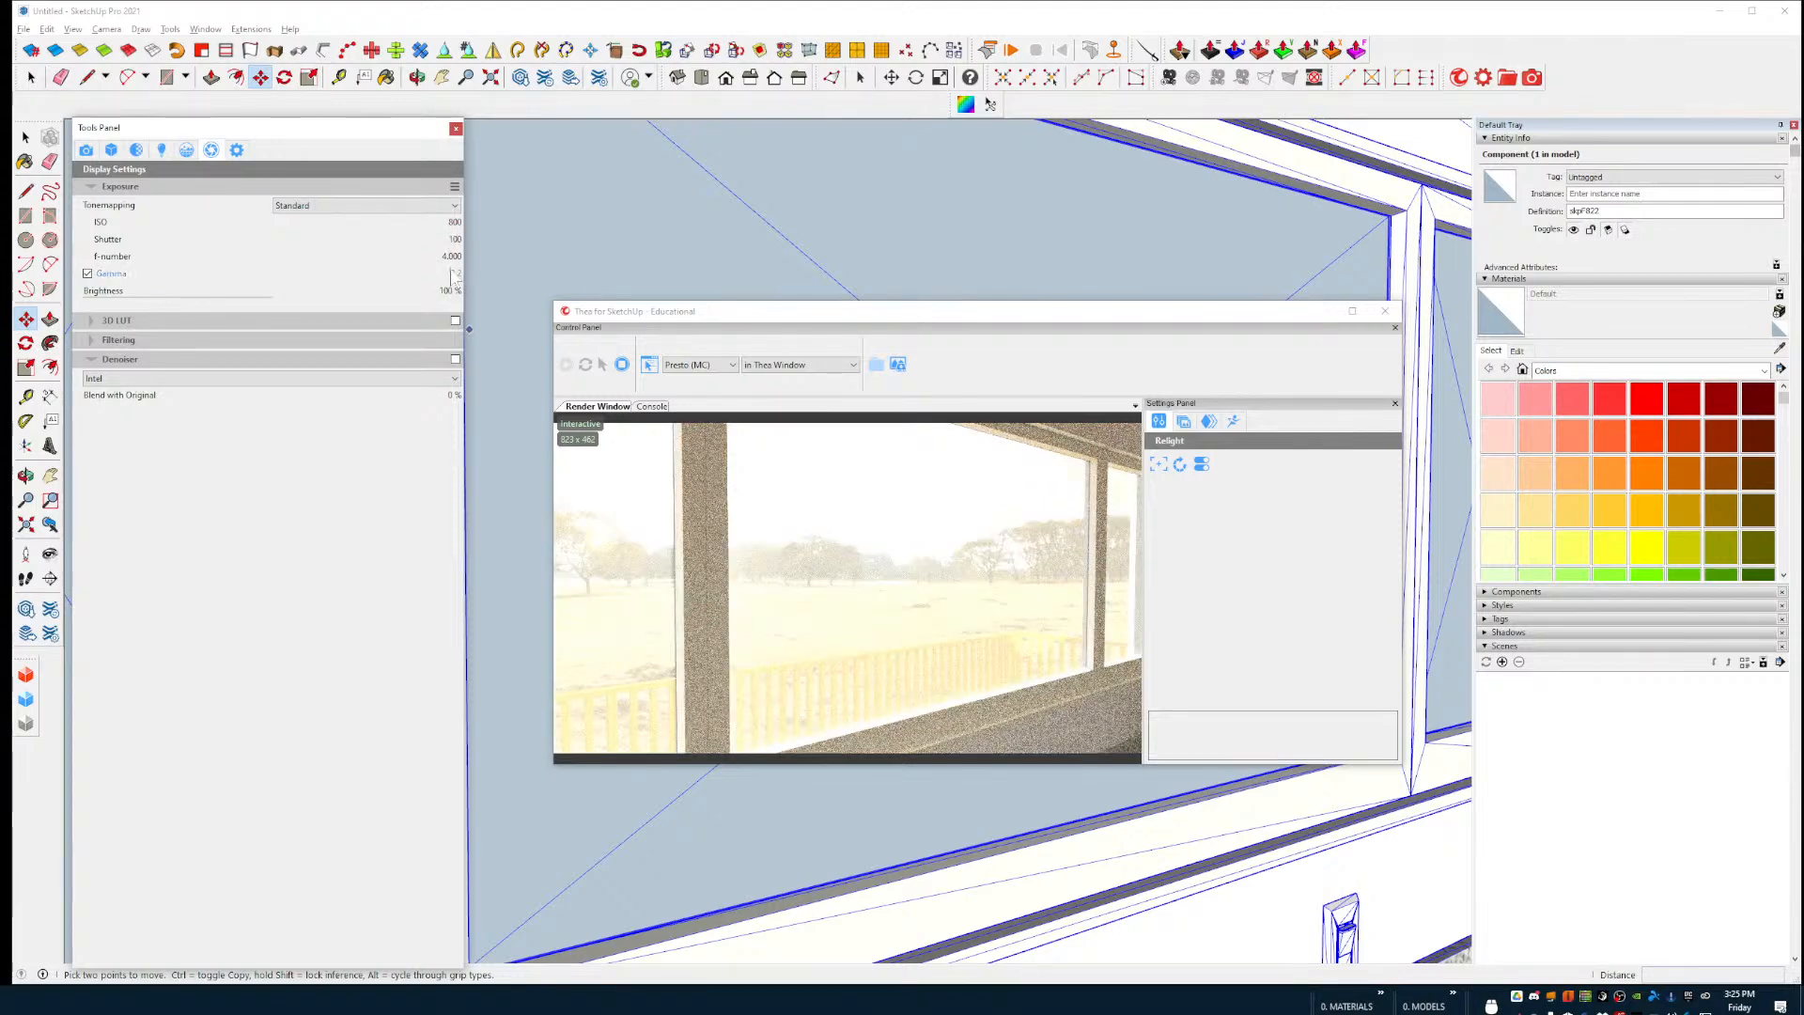
double_click(452, 223)
type("600")
key("Return")
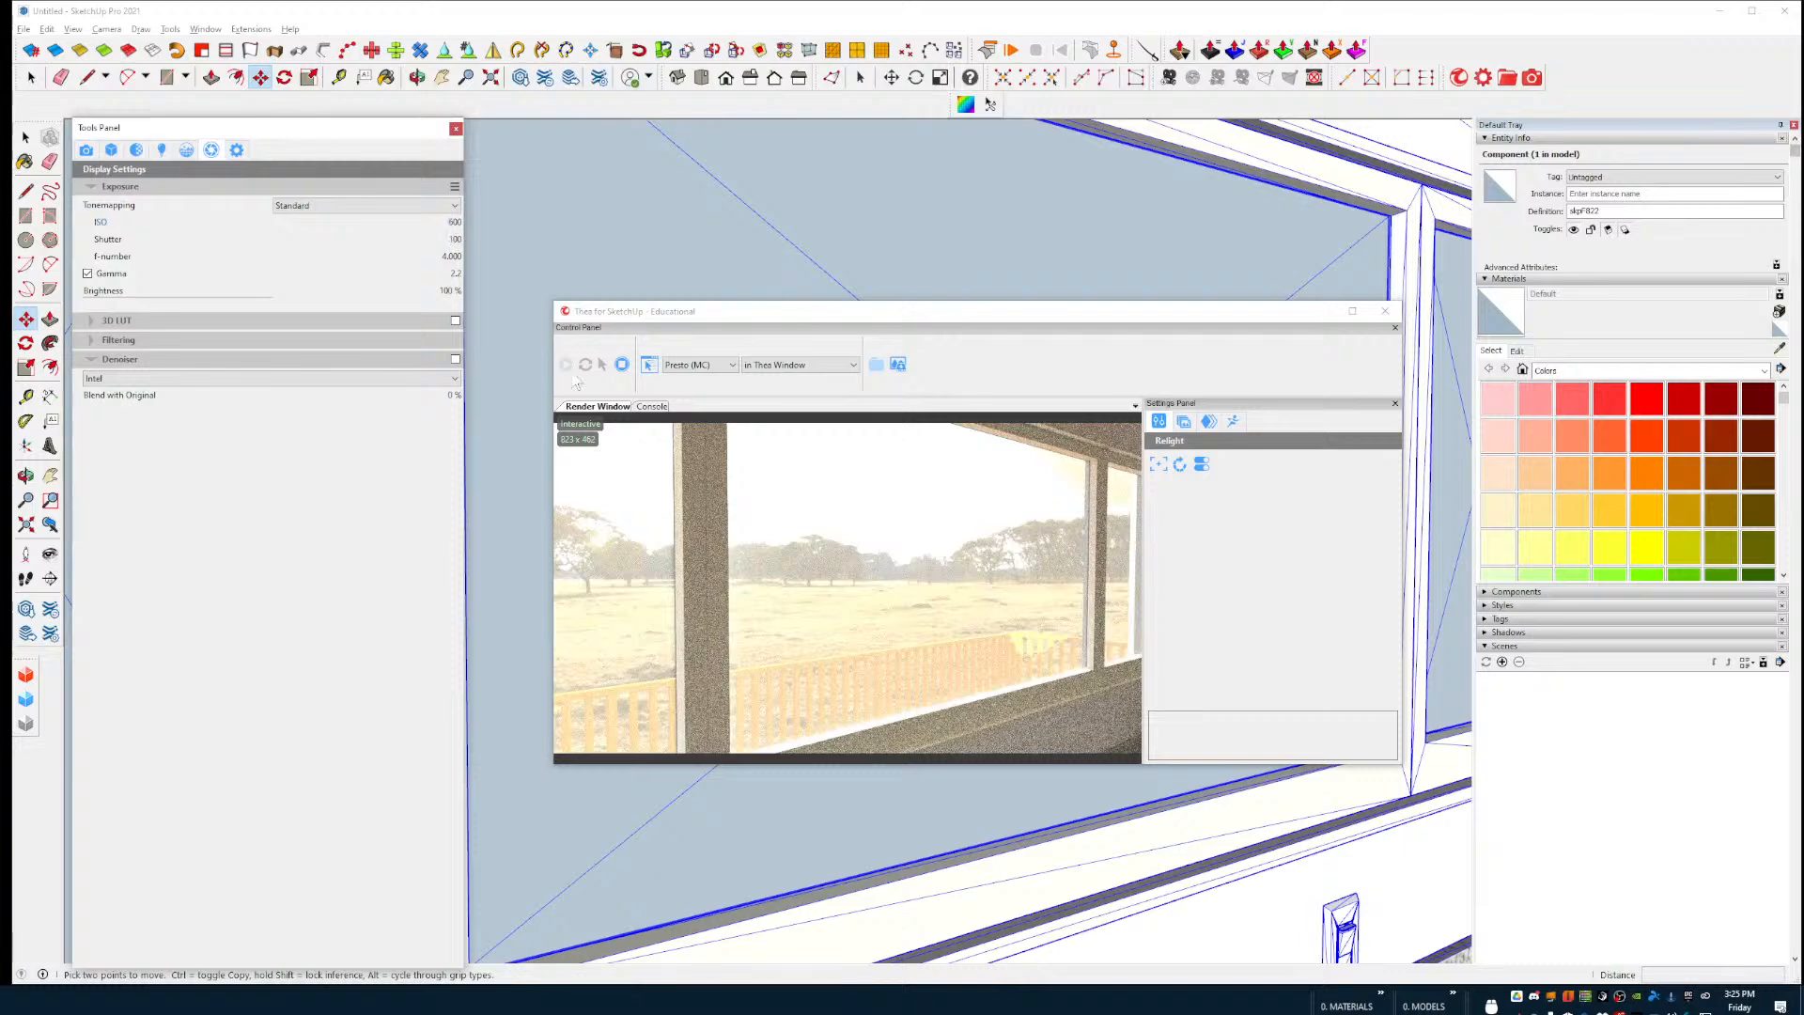
Step: Set the illumination map's rotation to 250 and pull the camera back until the kitchen, island and stools are in view
left_click(188, 152)
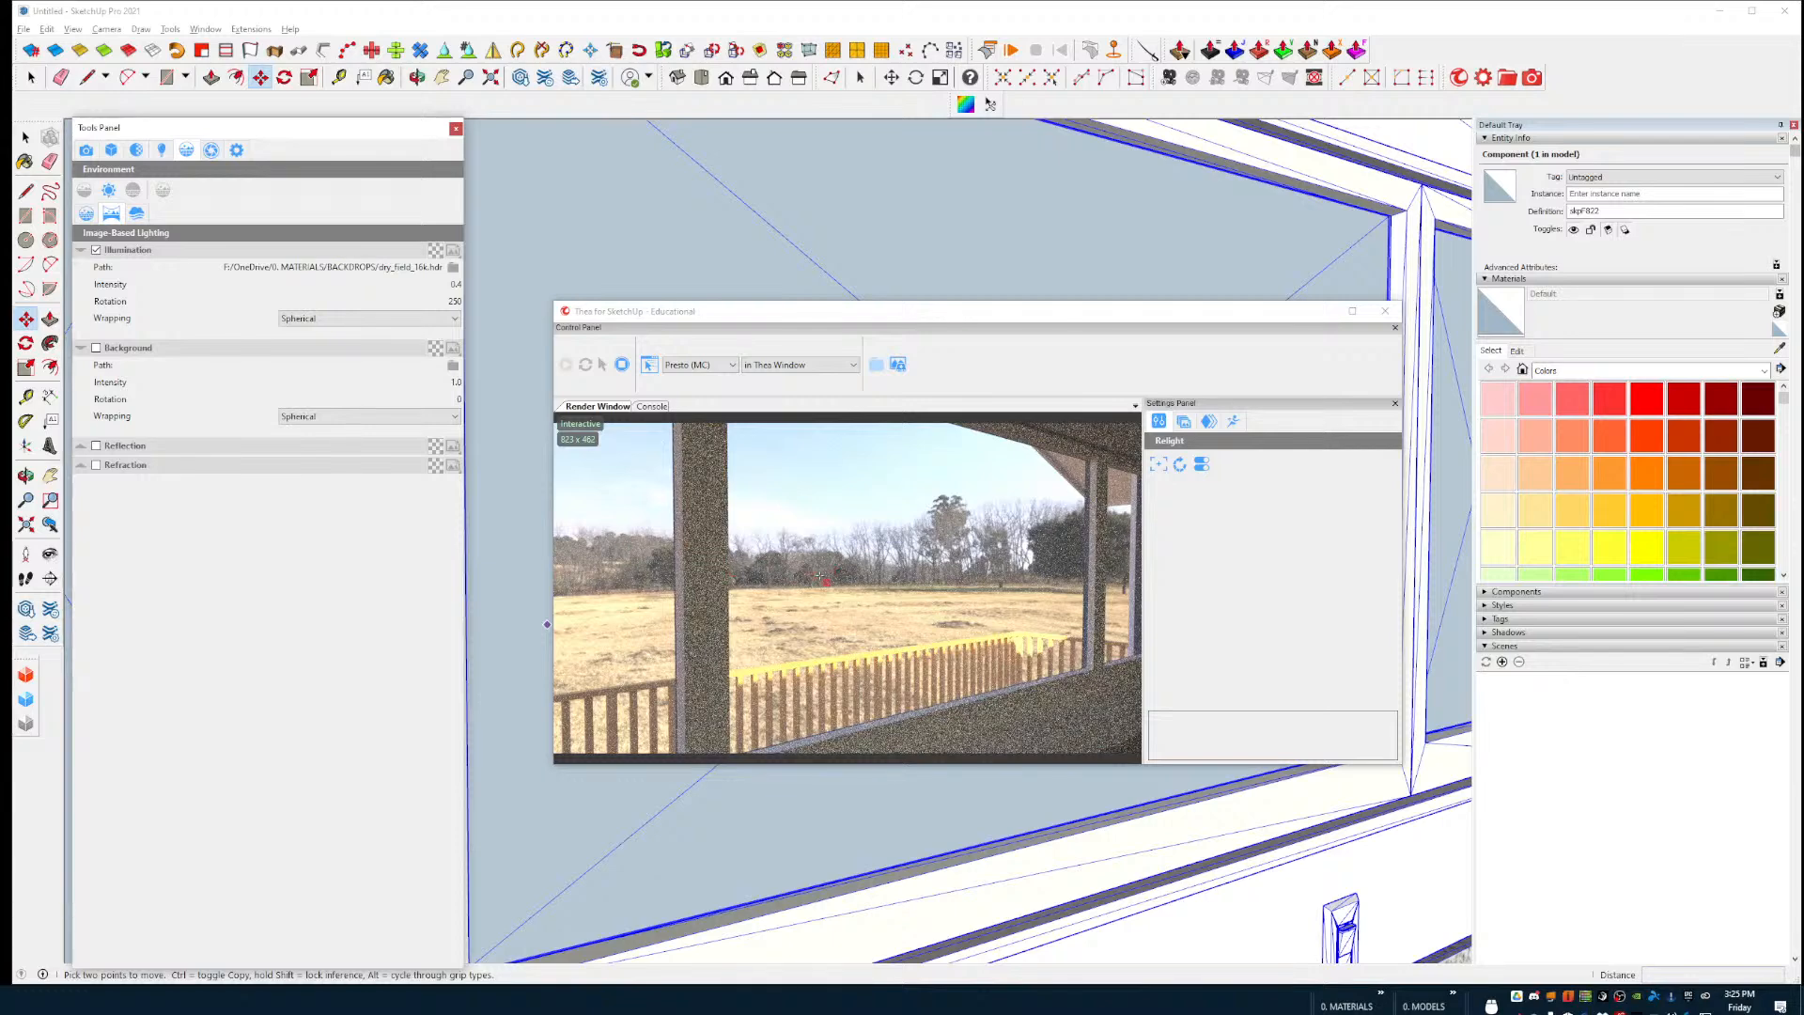
scroll(837, 597, "down", 6)
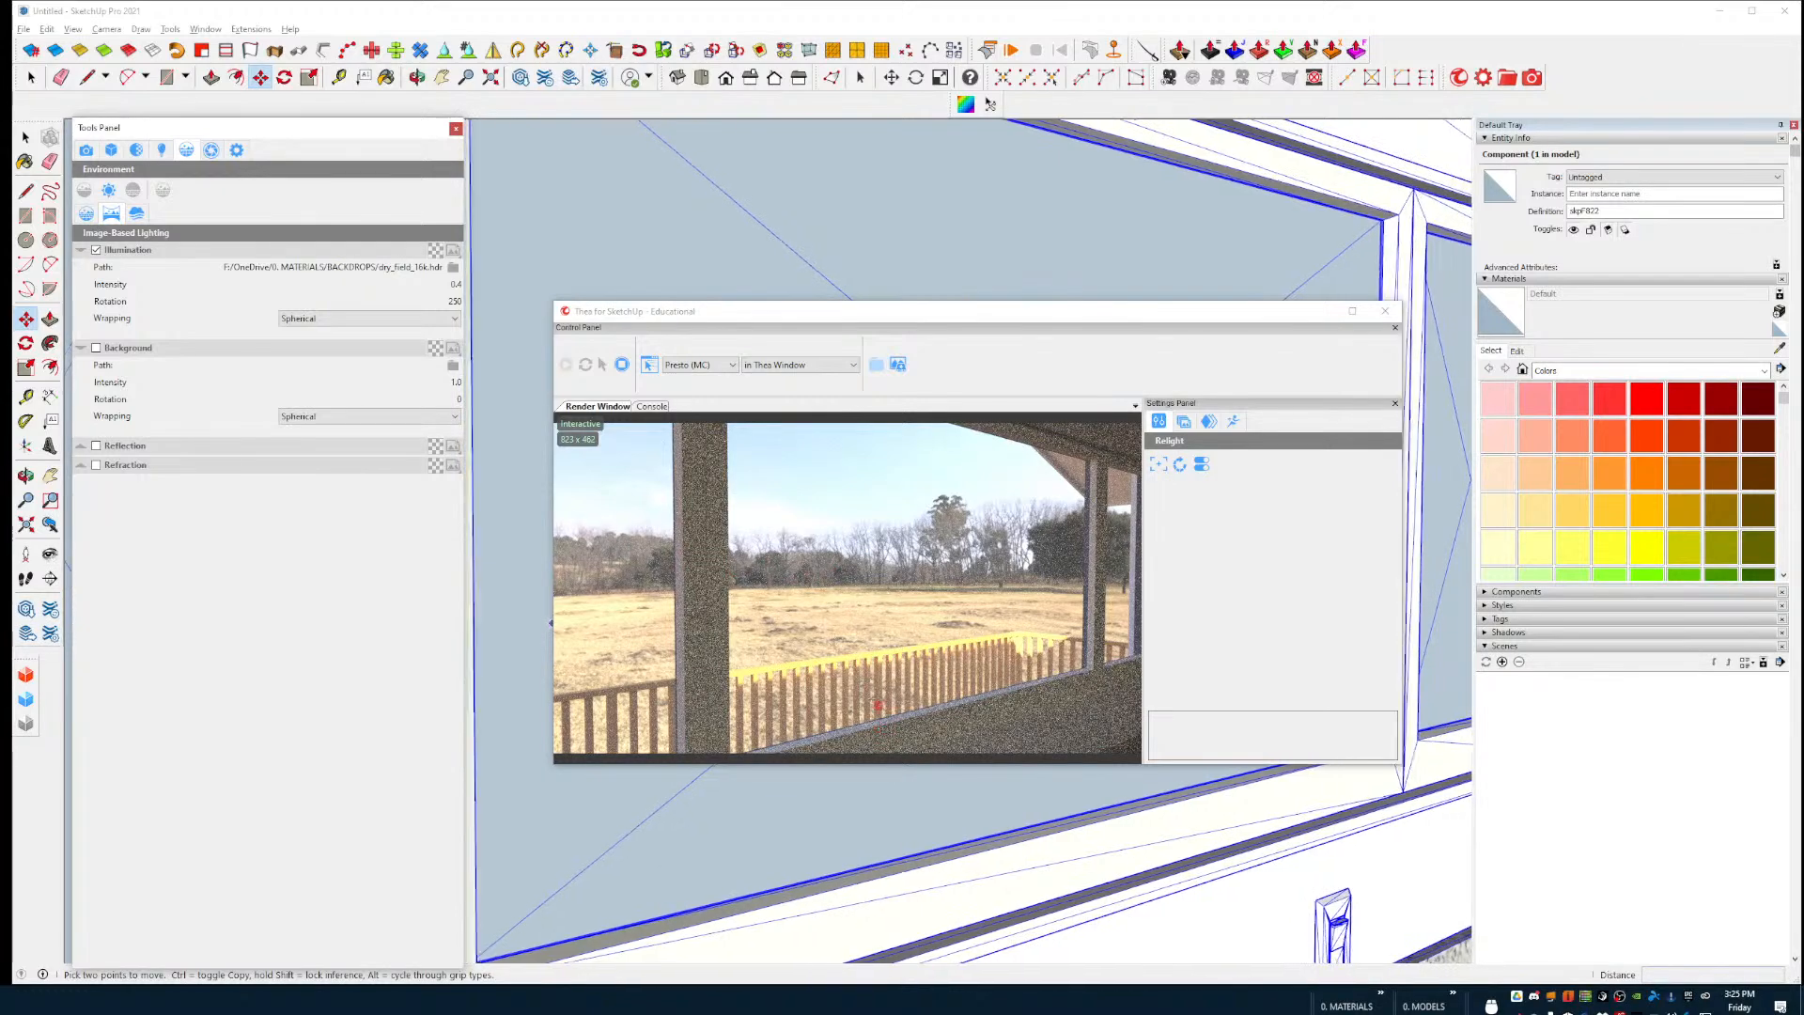
scroll(888, 675, "down", 6)
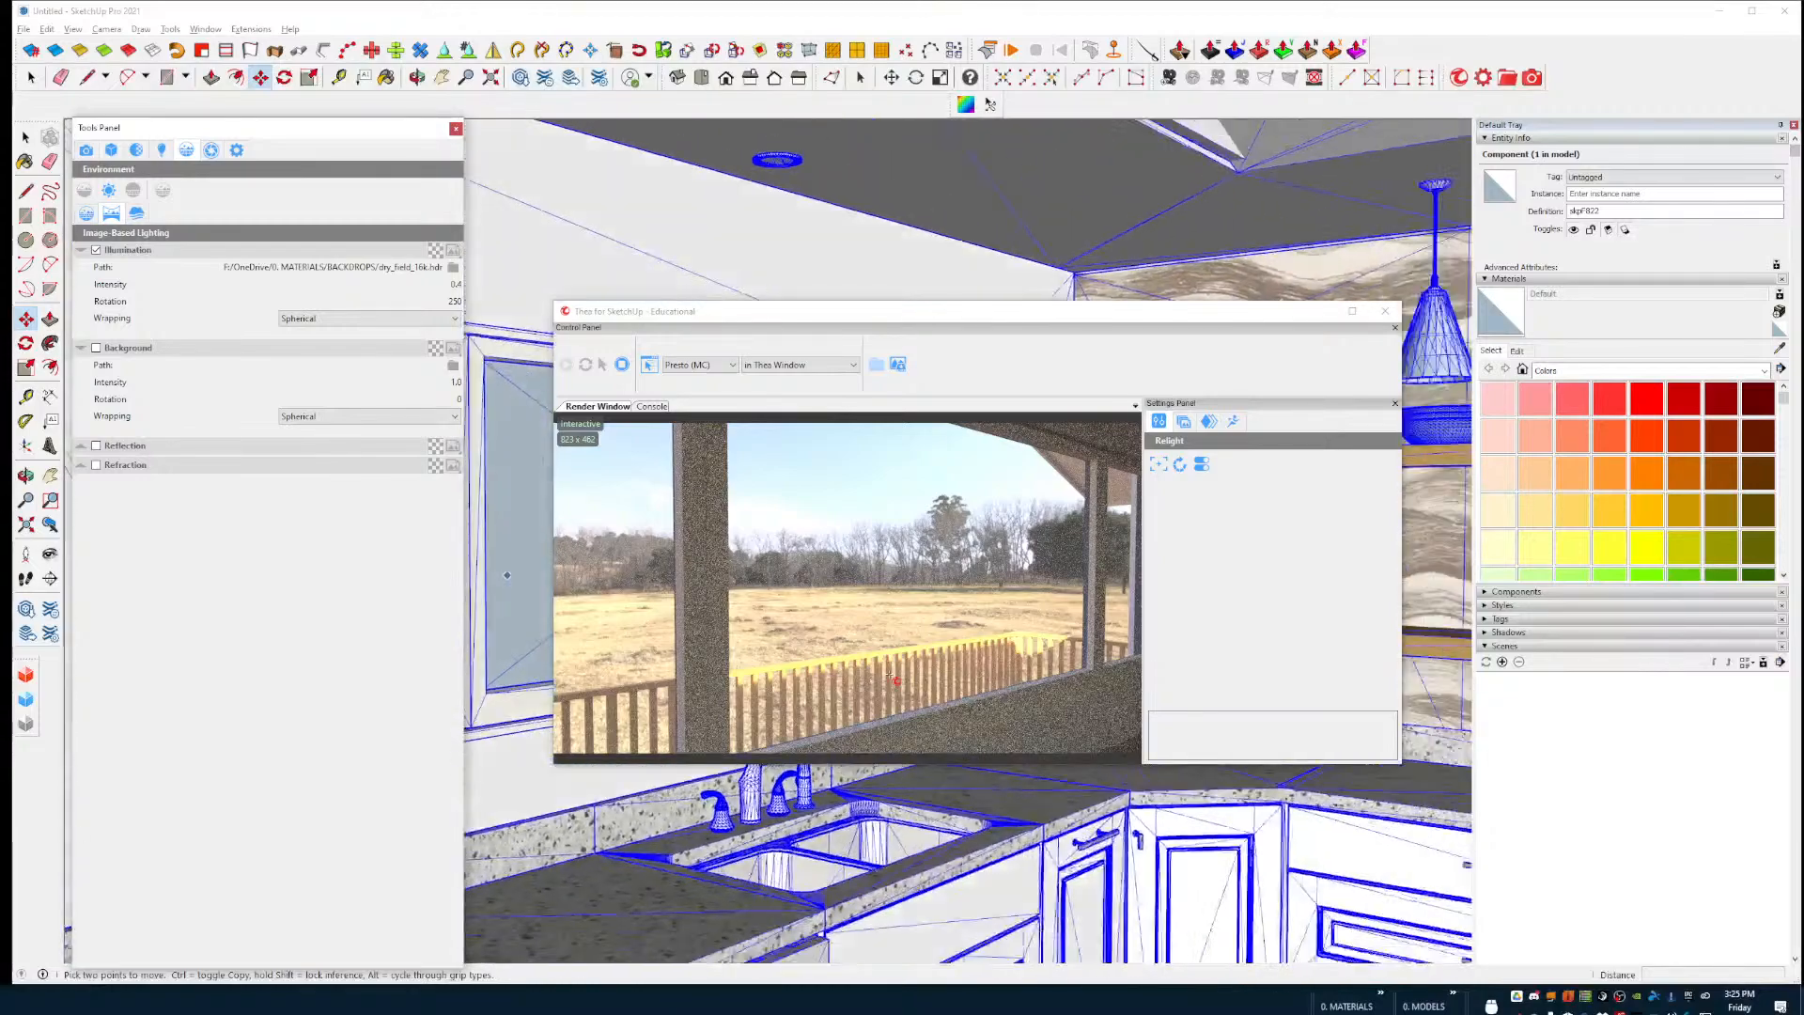
scroll(889, 674, "down", 6)
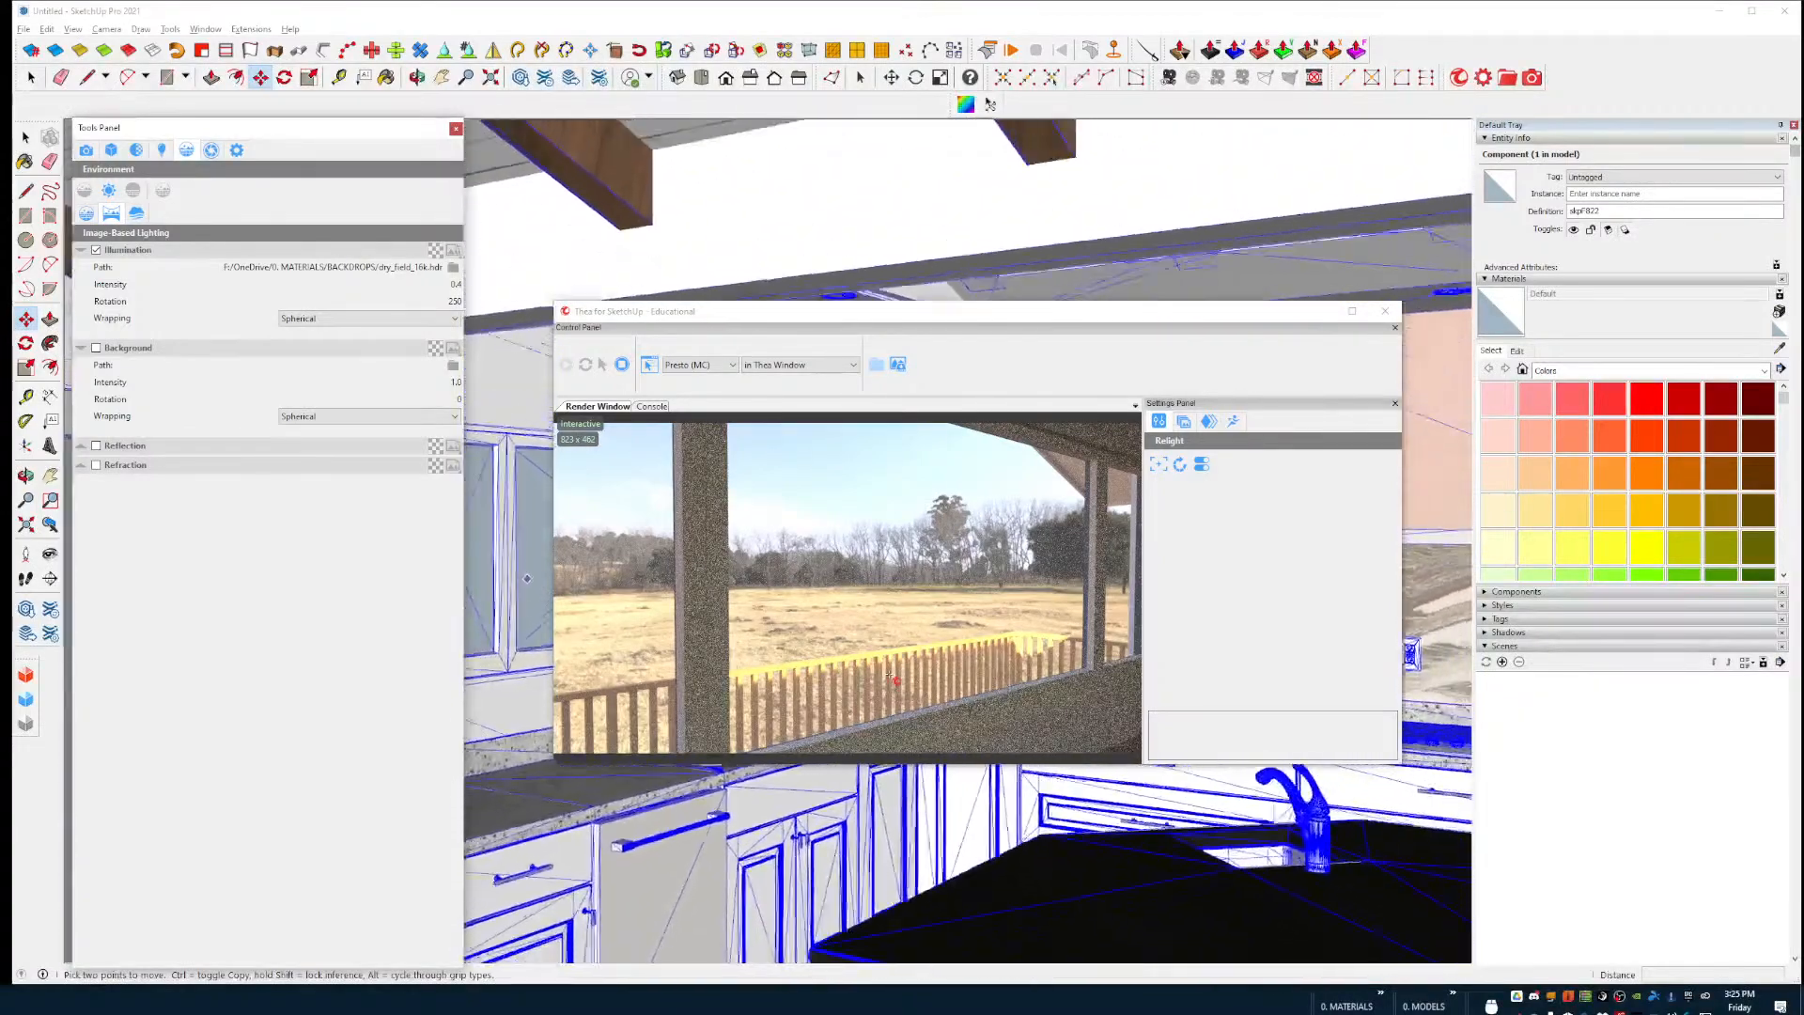
scroll(889, 675, "down", 3)
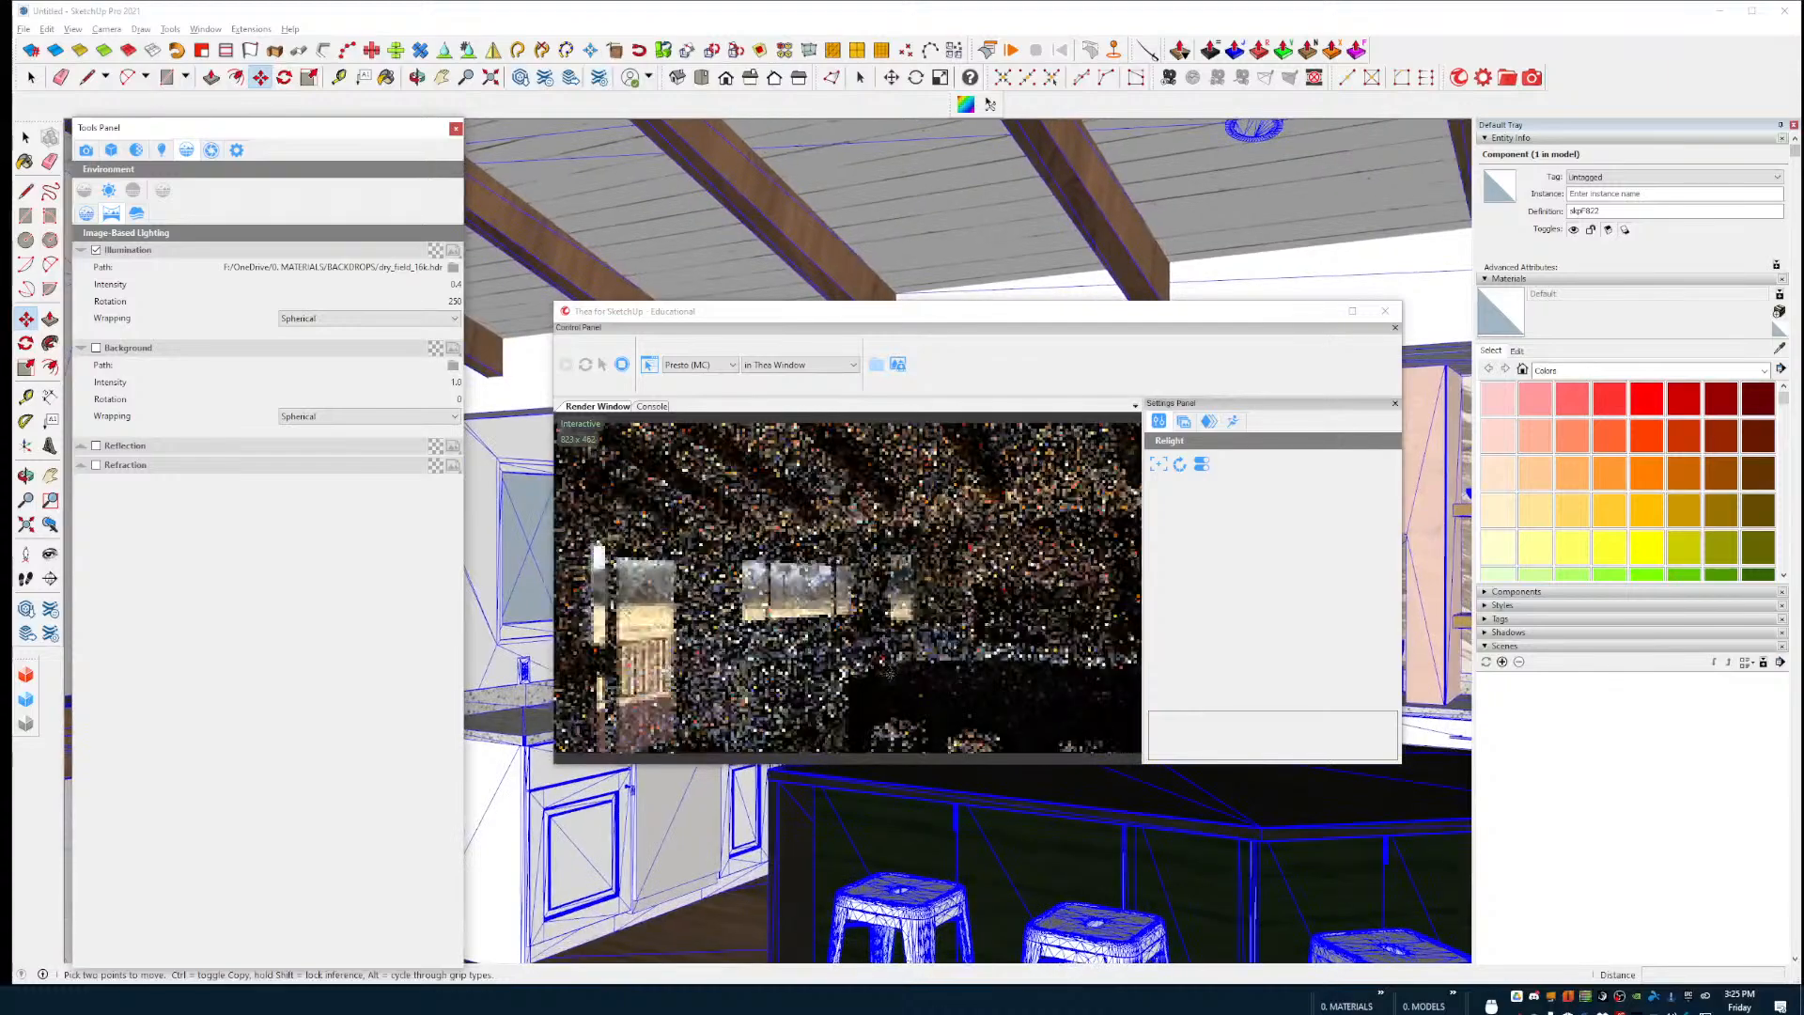
scroll(889, 675, "down", 6)
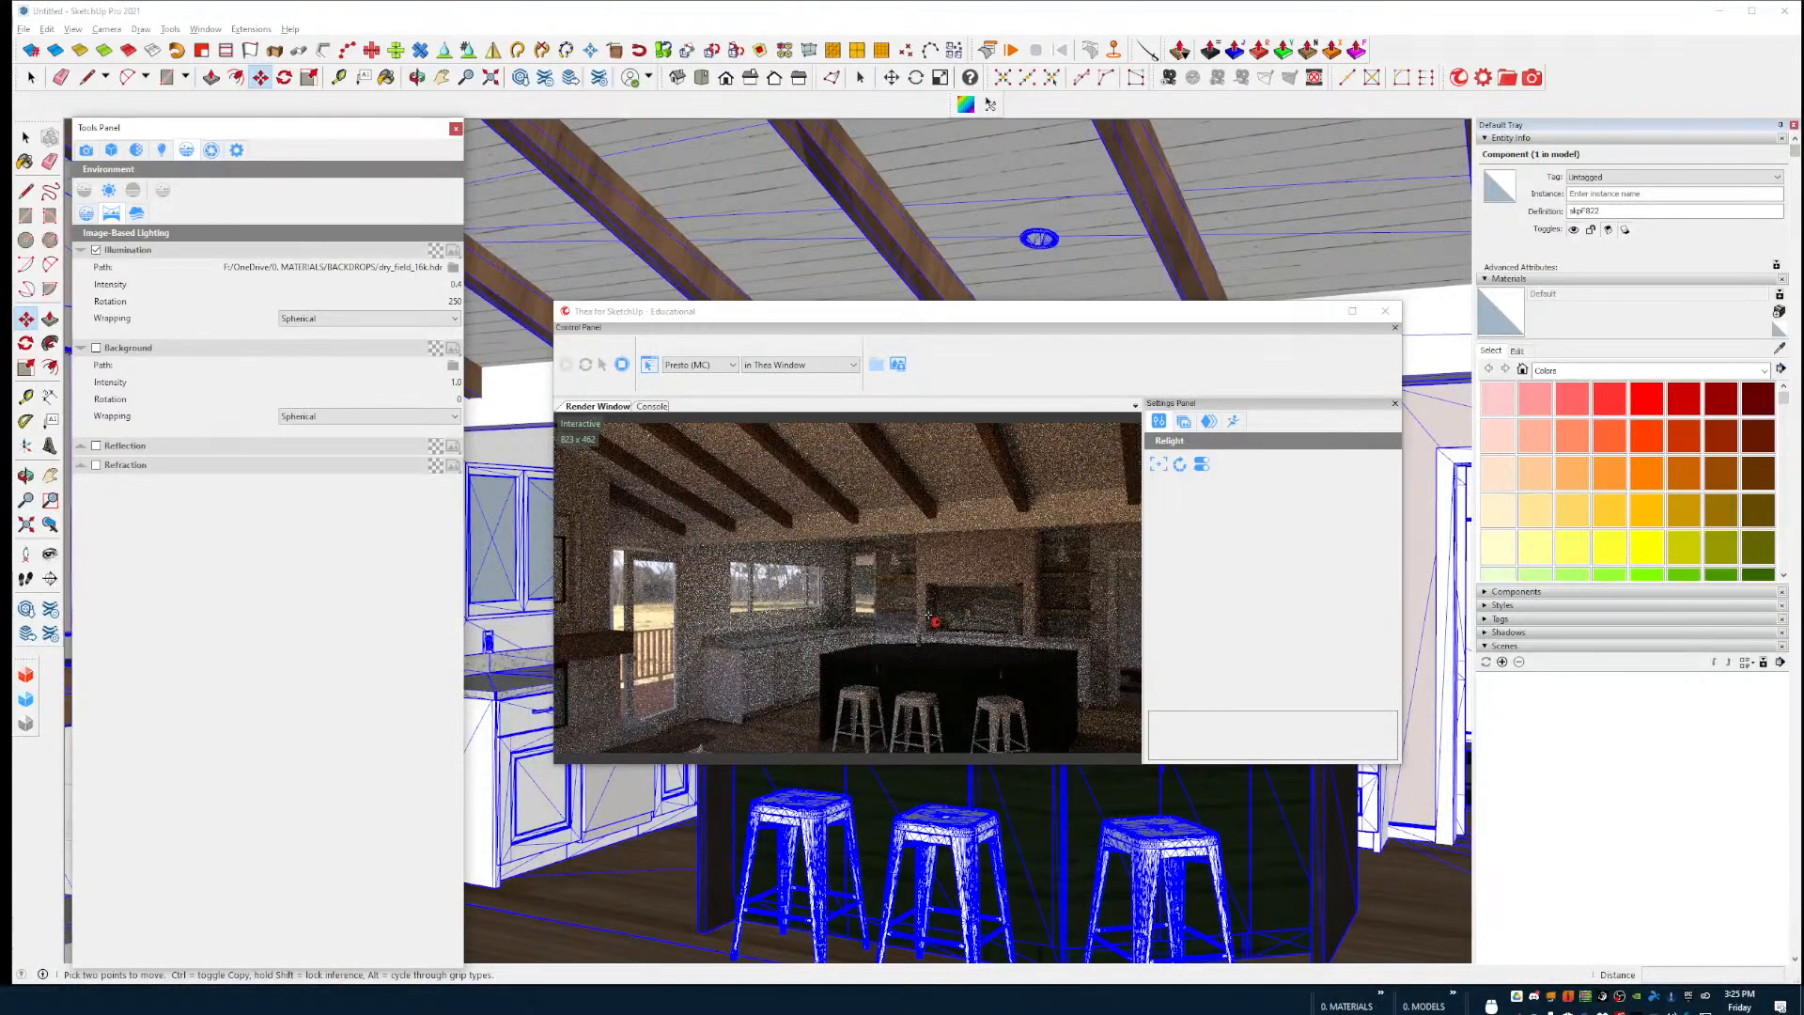
Step: Set the display exposure to ISO 800 and shutter 64
left_click(239, 150)
left_click(214, 151)
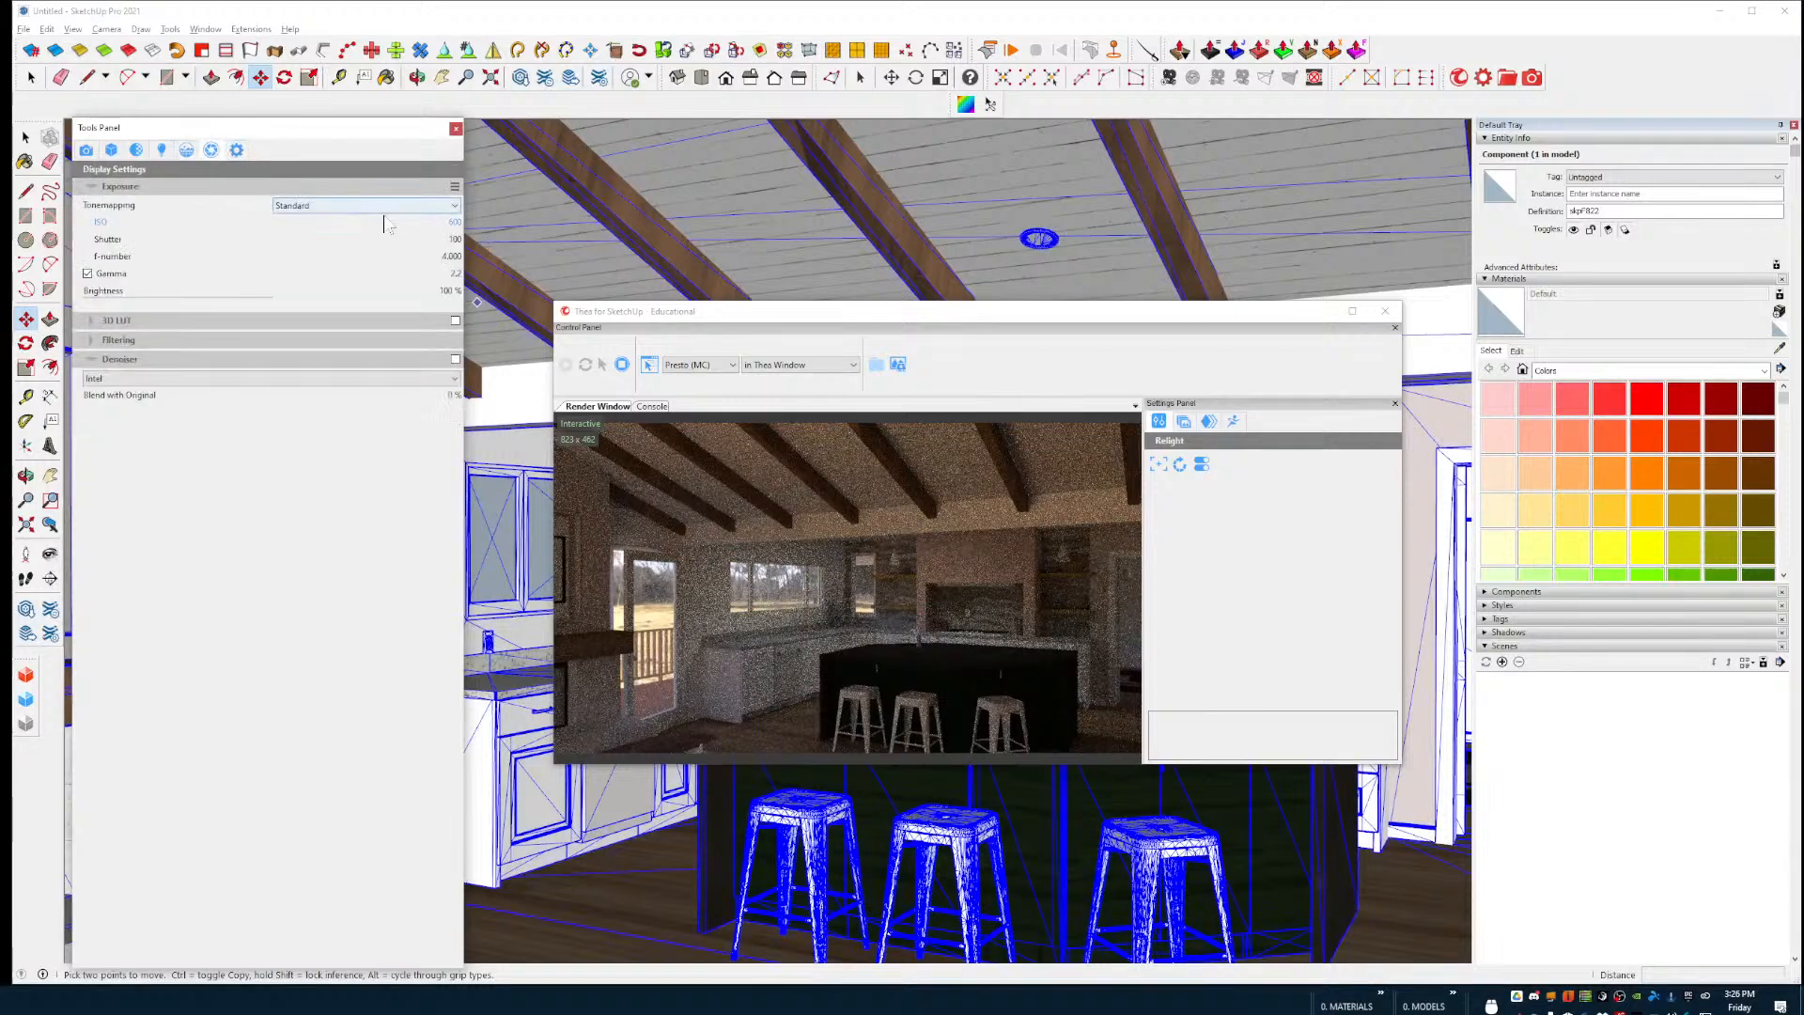
left_click(453, 222)
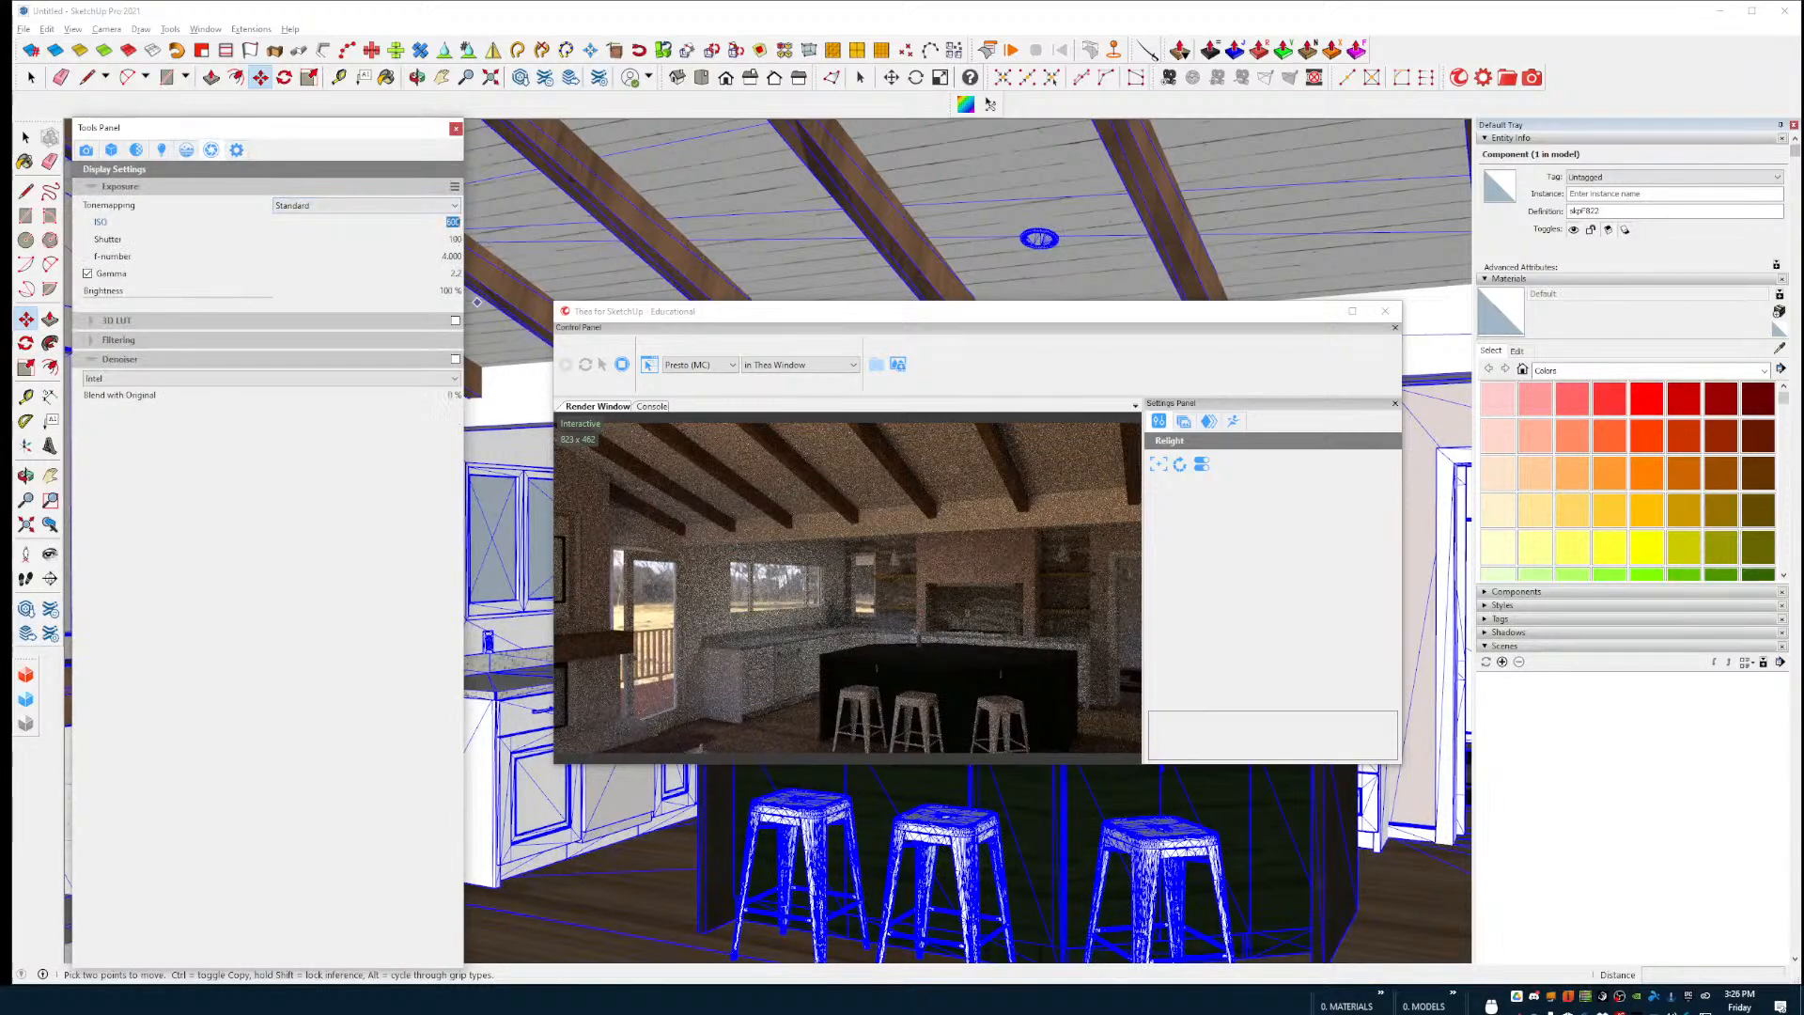
type("800")
left_click(454, 238)
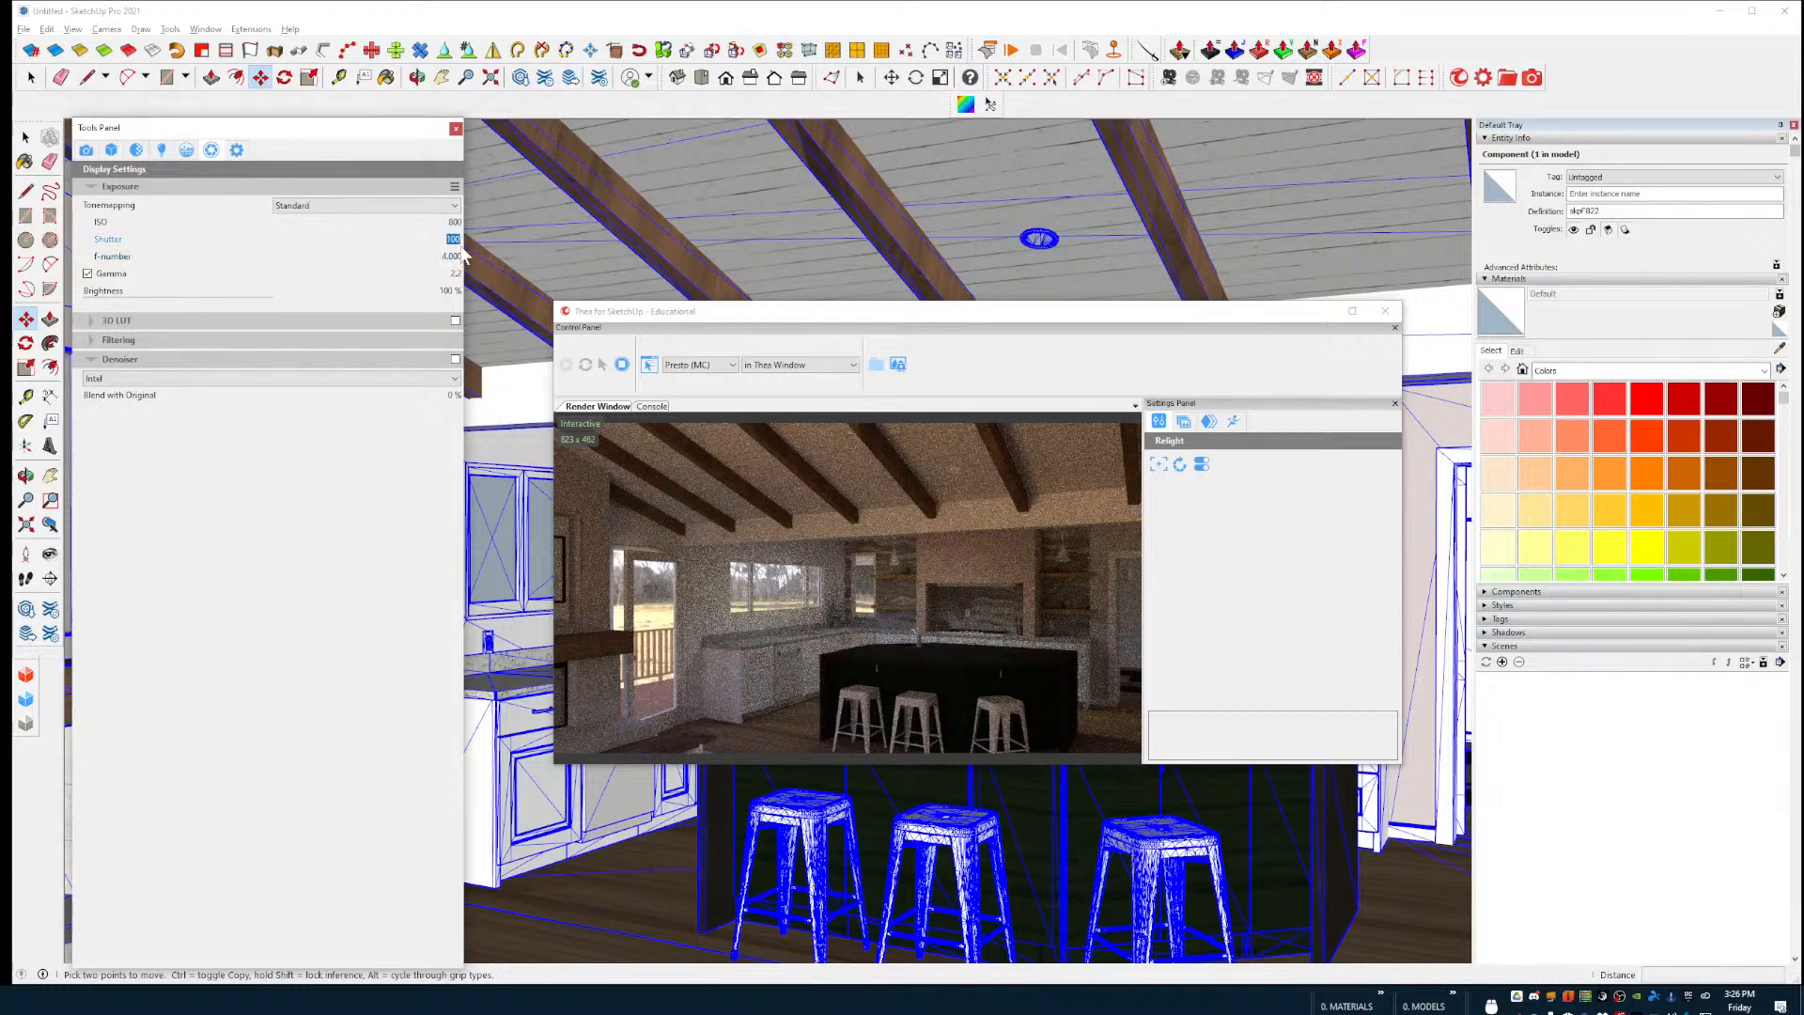
type("64")
key("Return")
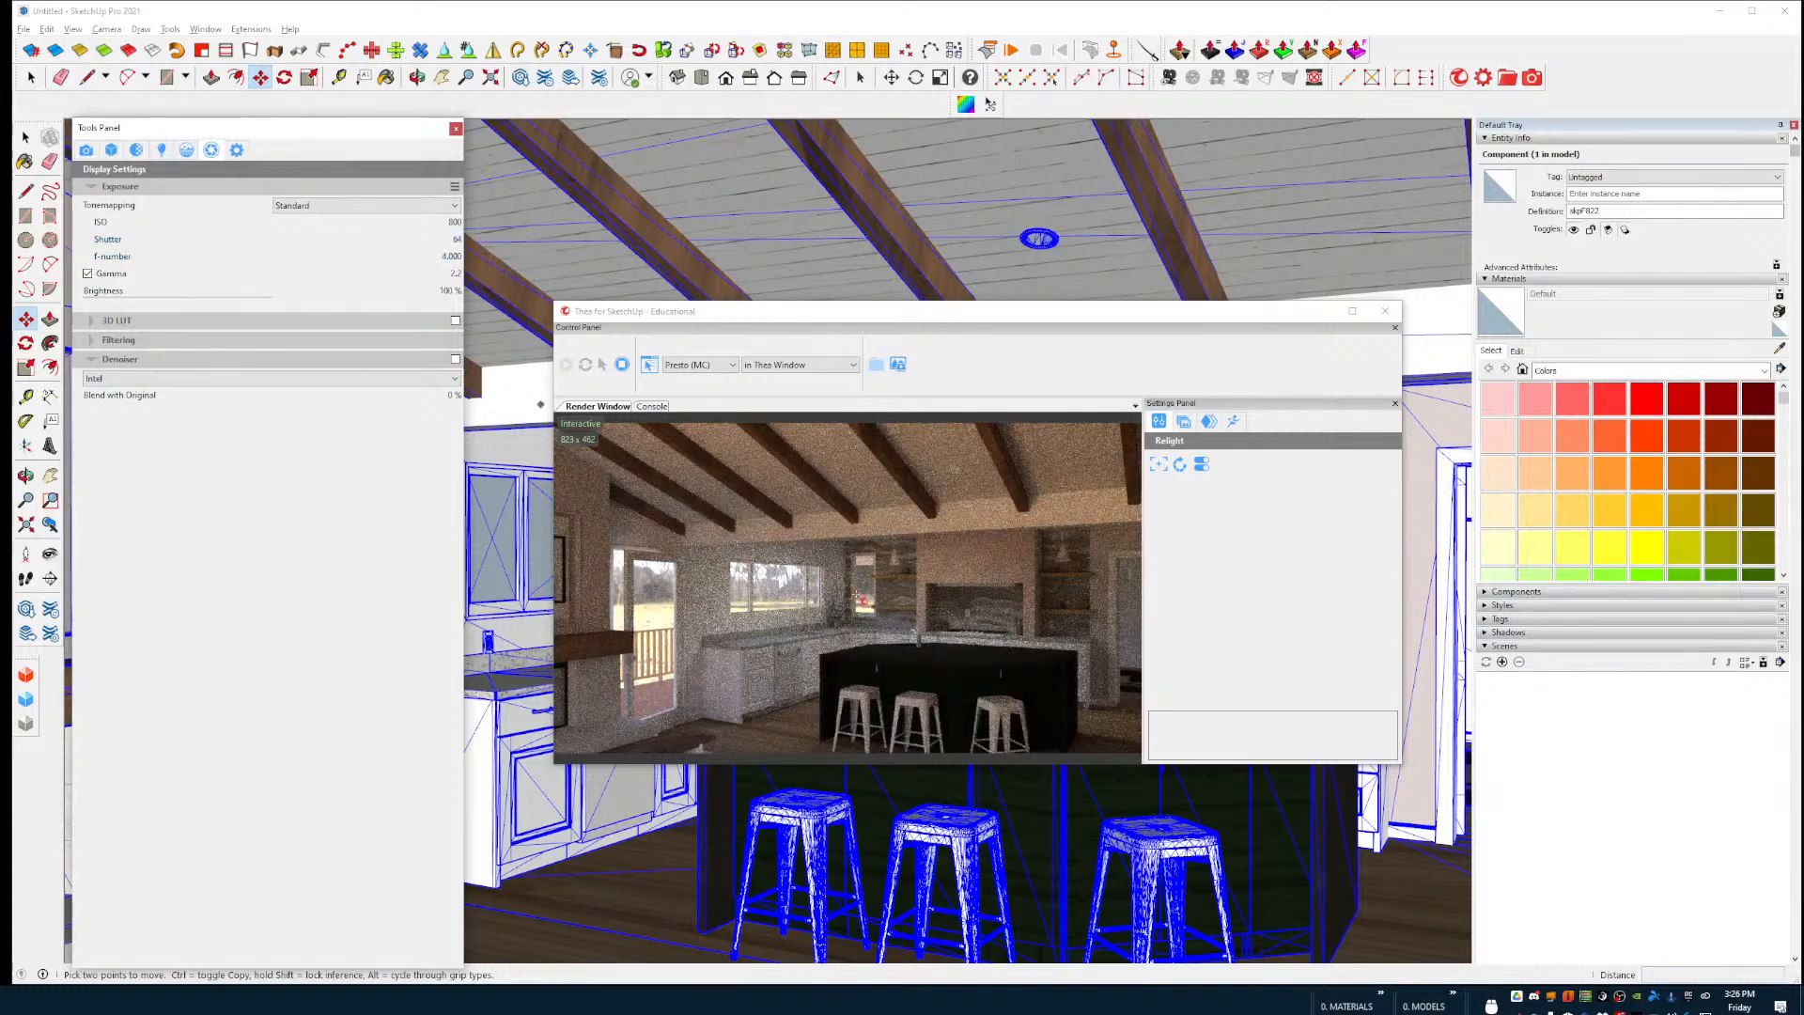
Step: Get a closer view of the bar stools and pick the stool's NICKEL material for editing in Thea
left_click_drag(926, 650, 978, 650)
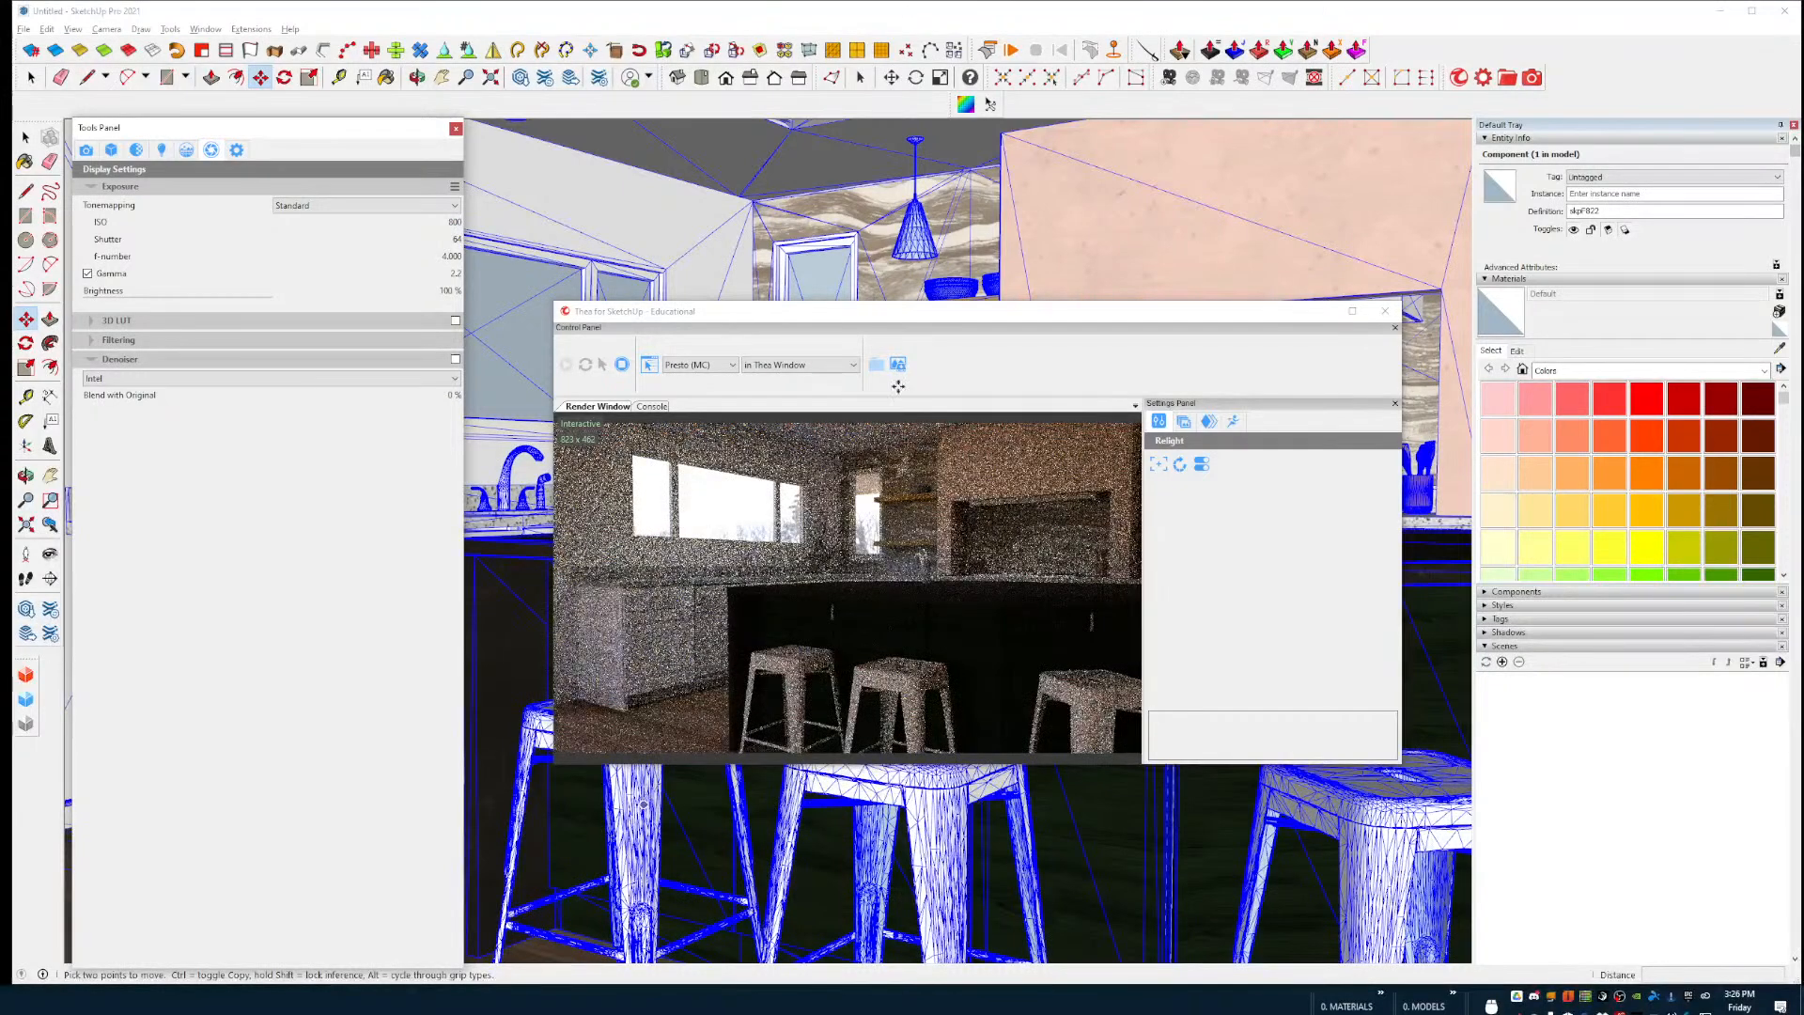
left_click(1459, 79)
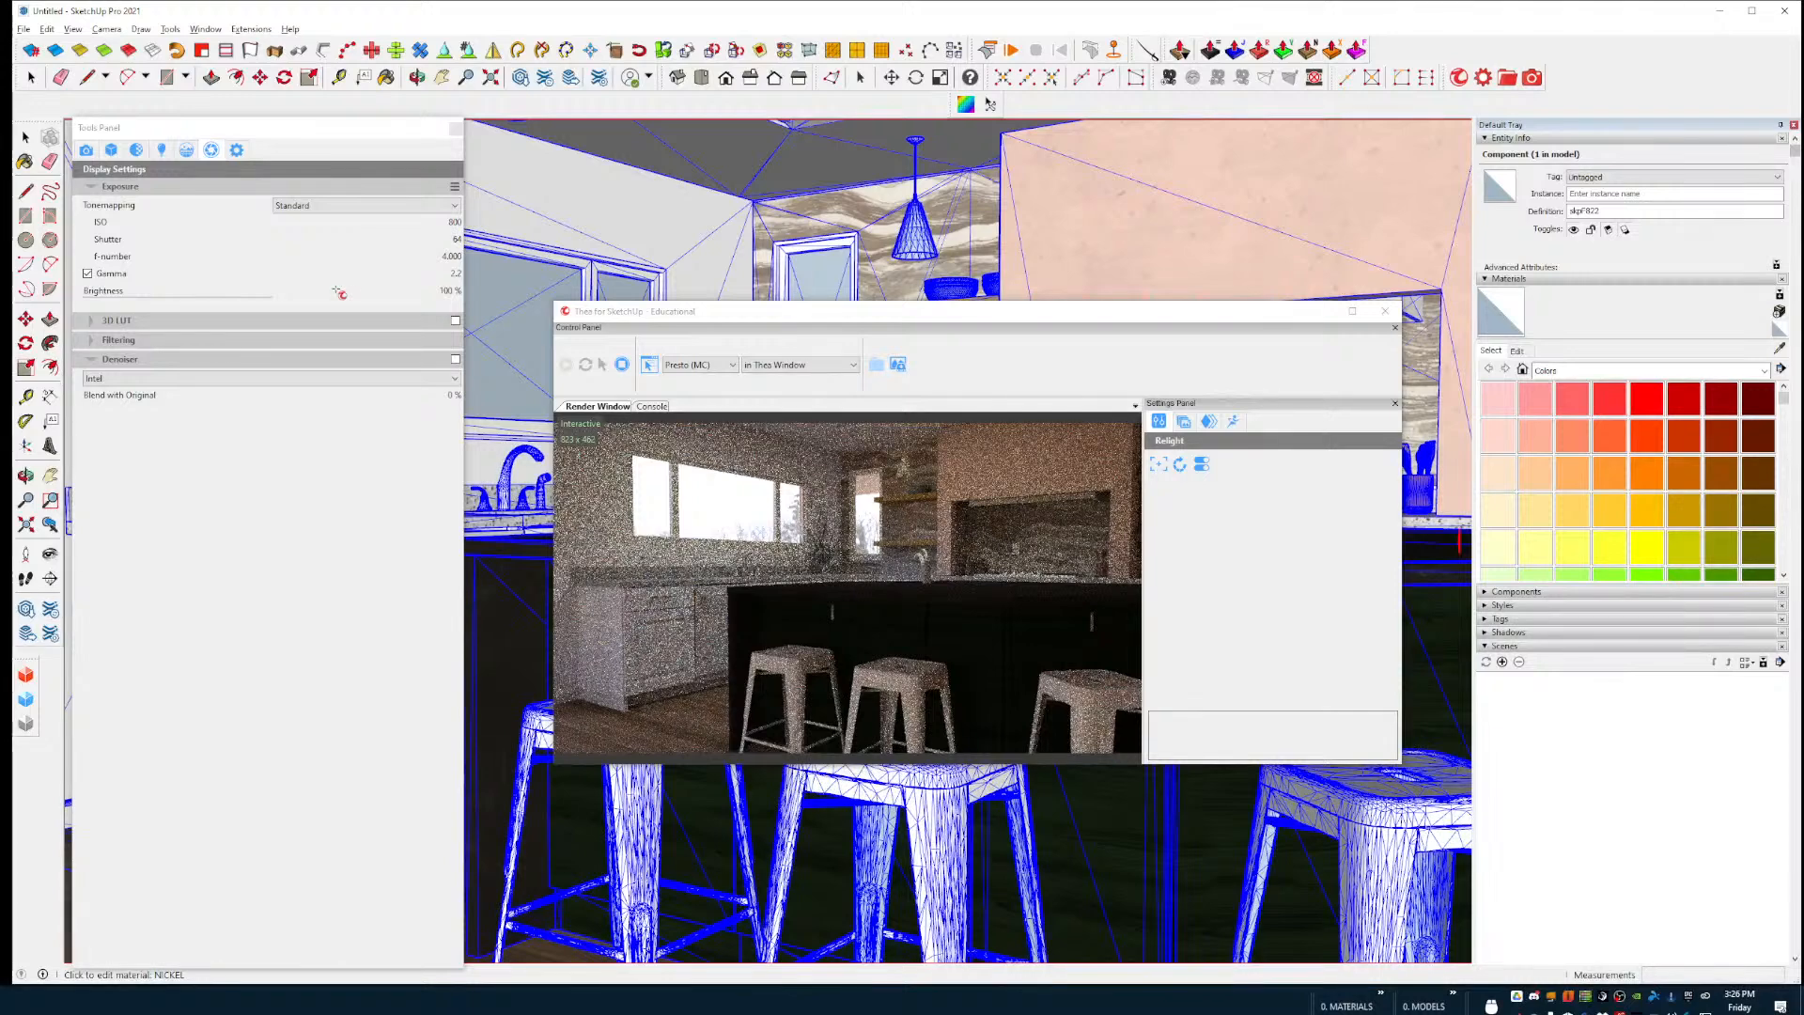
left_click(655, 804)
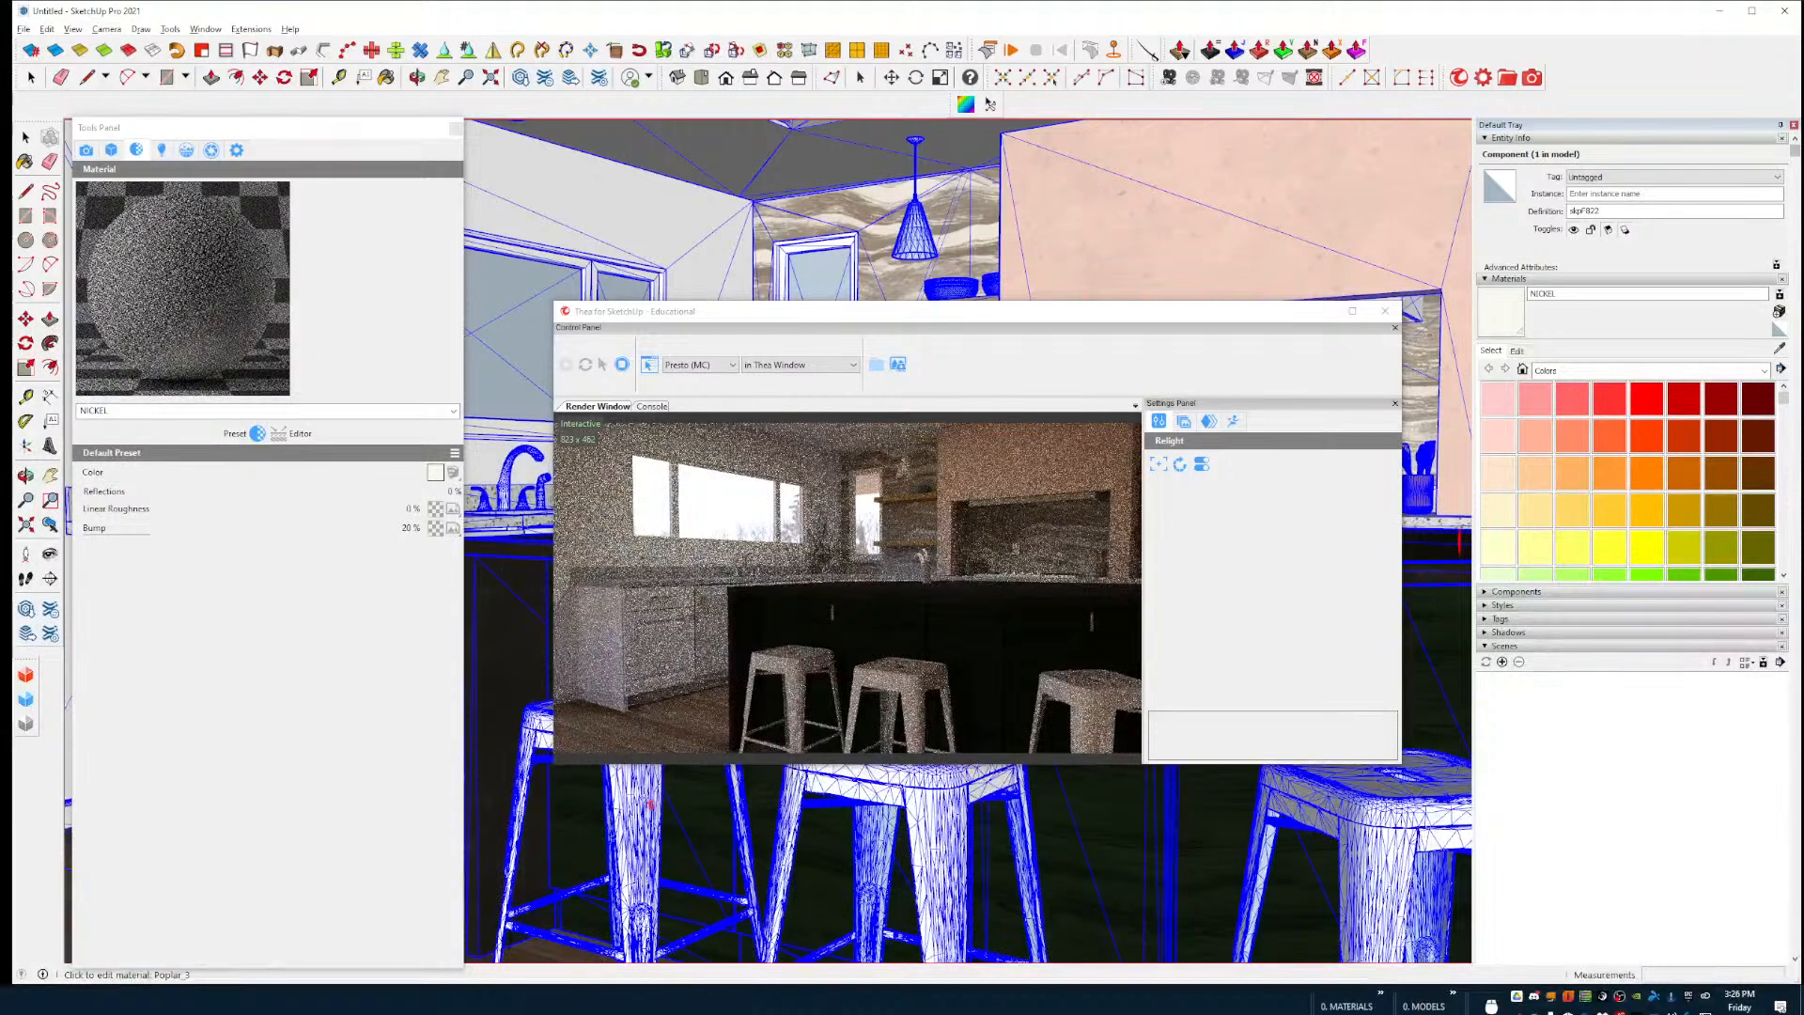
left_click(122, 224)
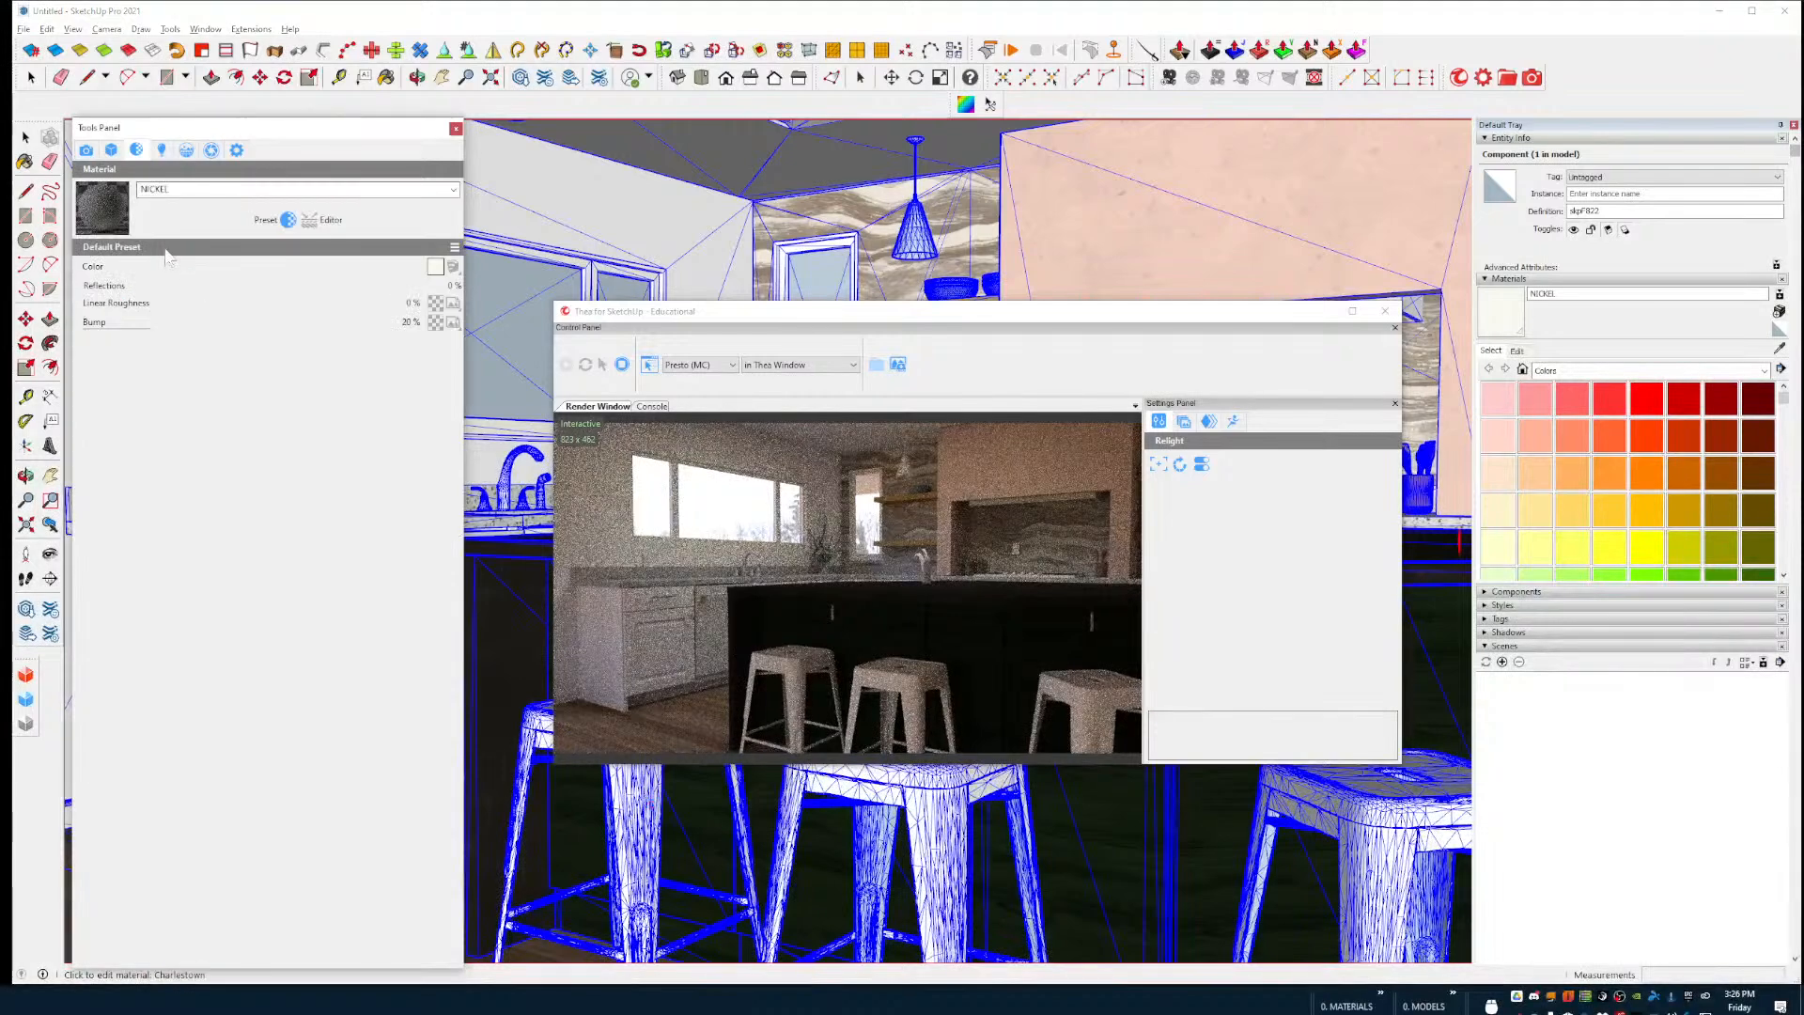
left_click(122, 224)
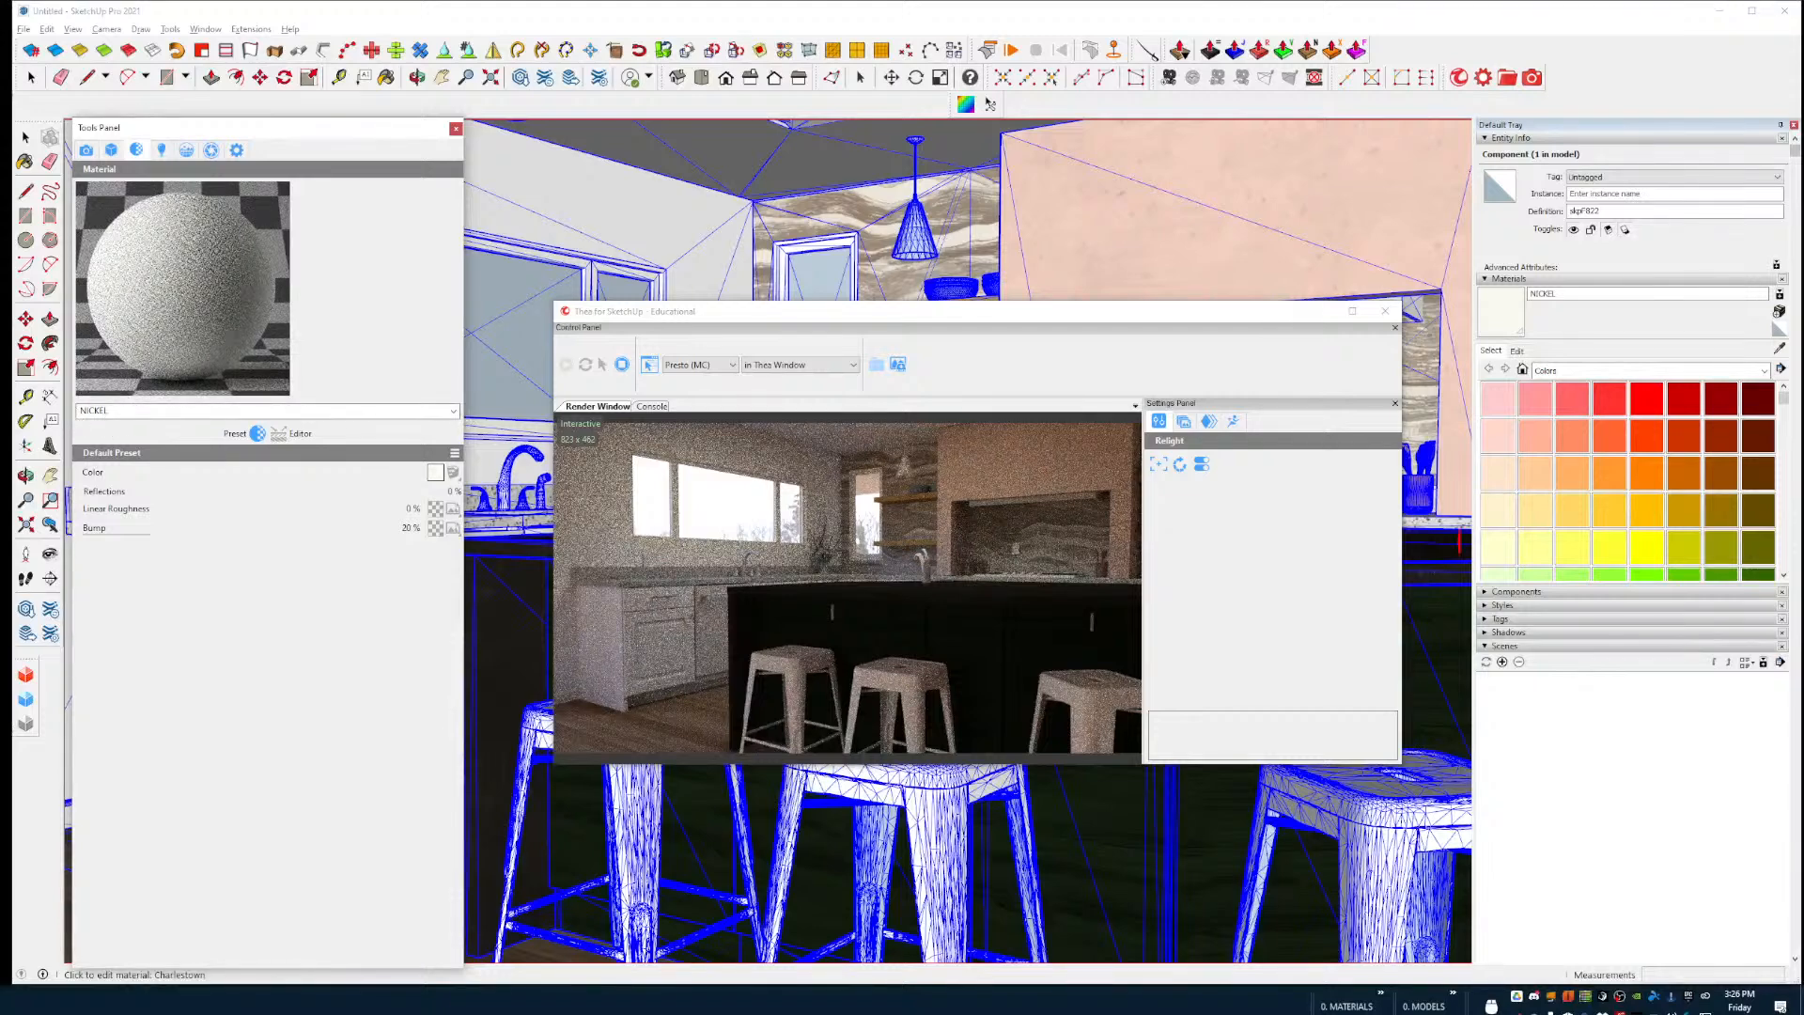
left_click(452, 416)
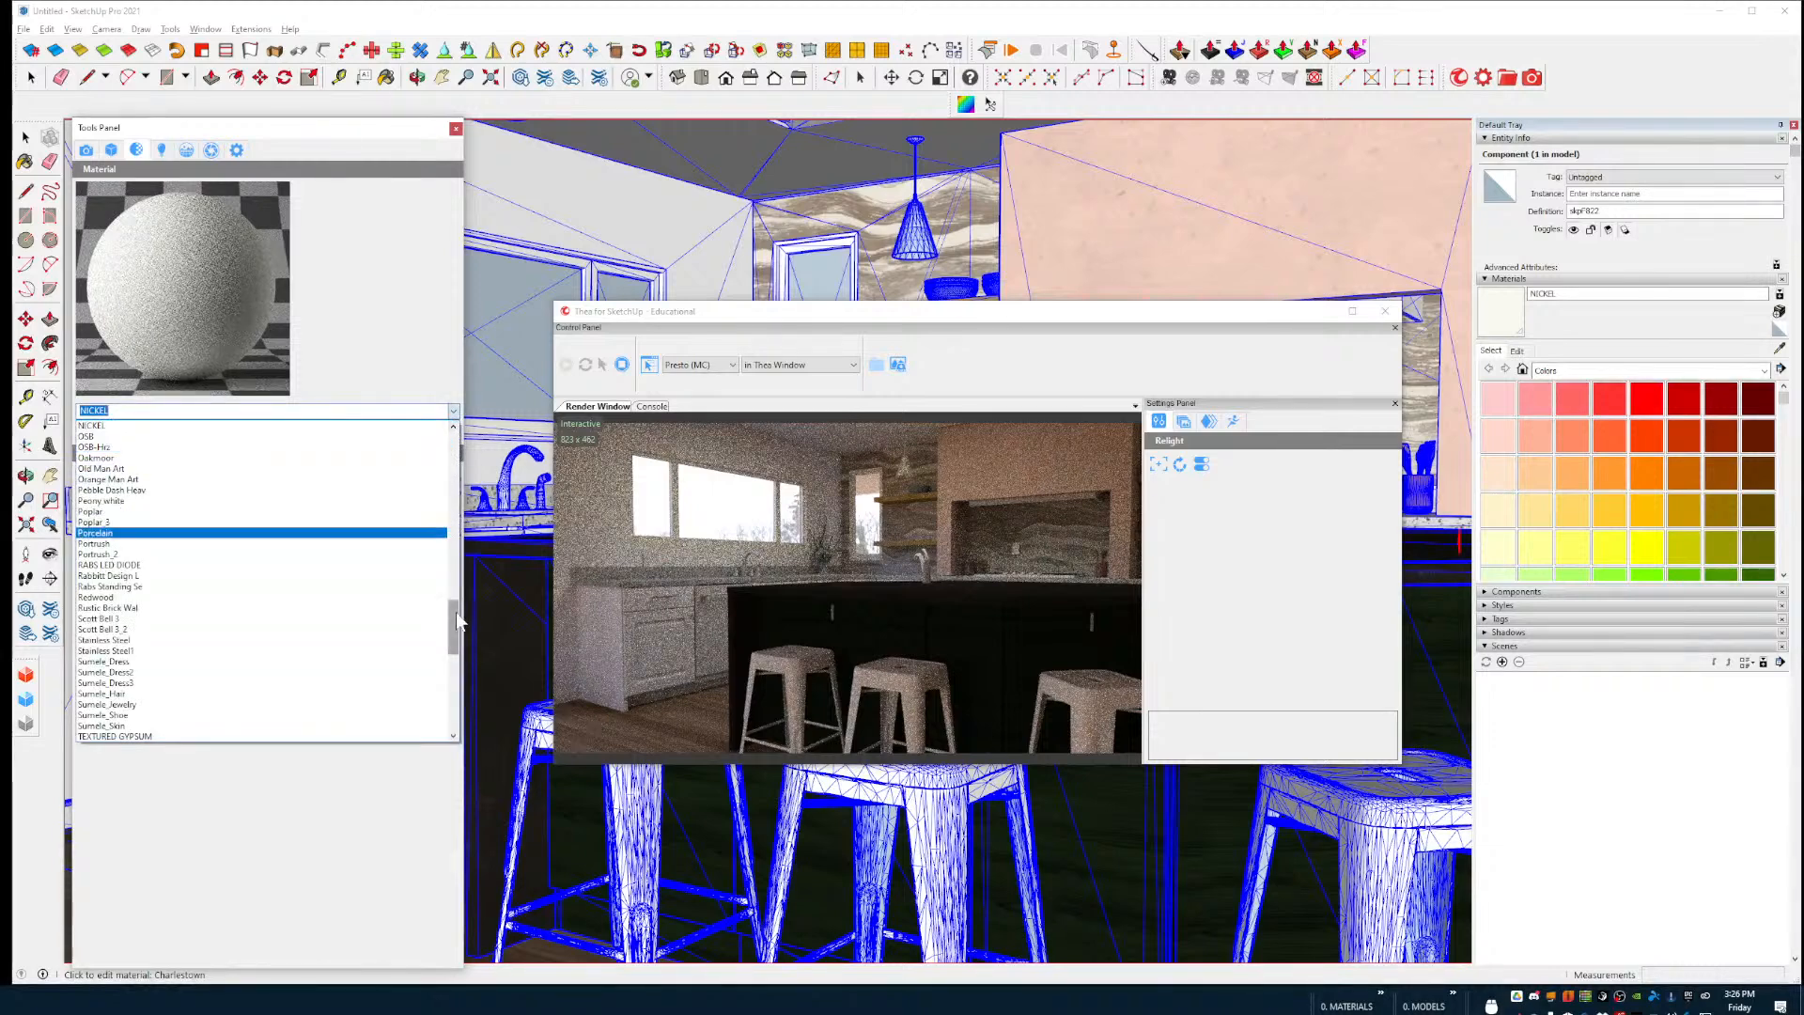
left_click_drag(455, 611, 459, 550)
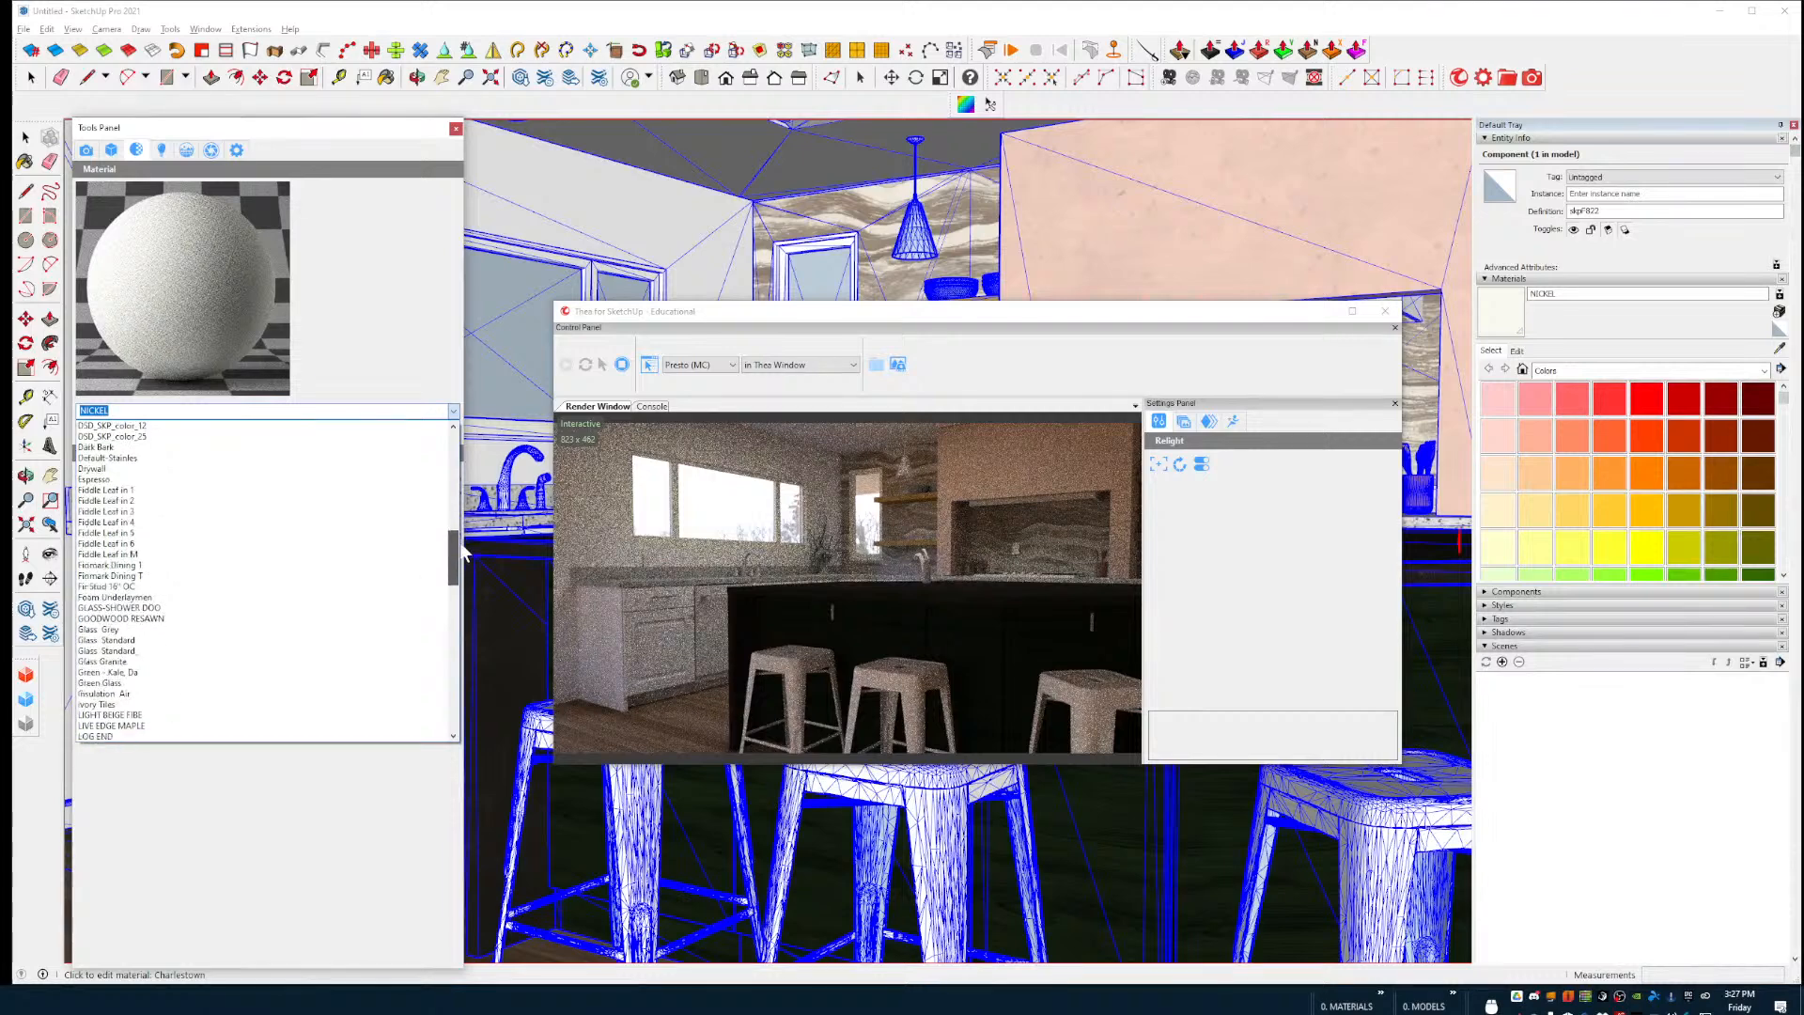
left_click(409, 805)
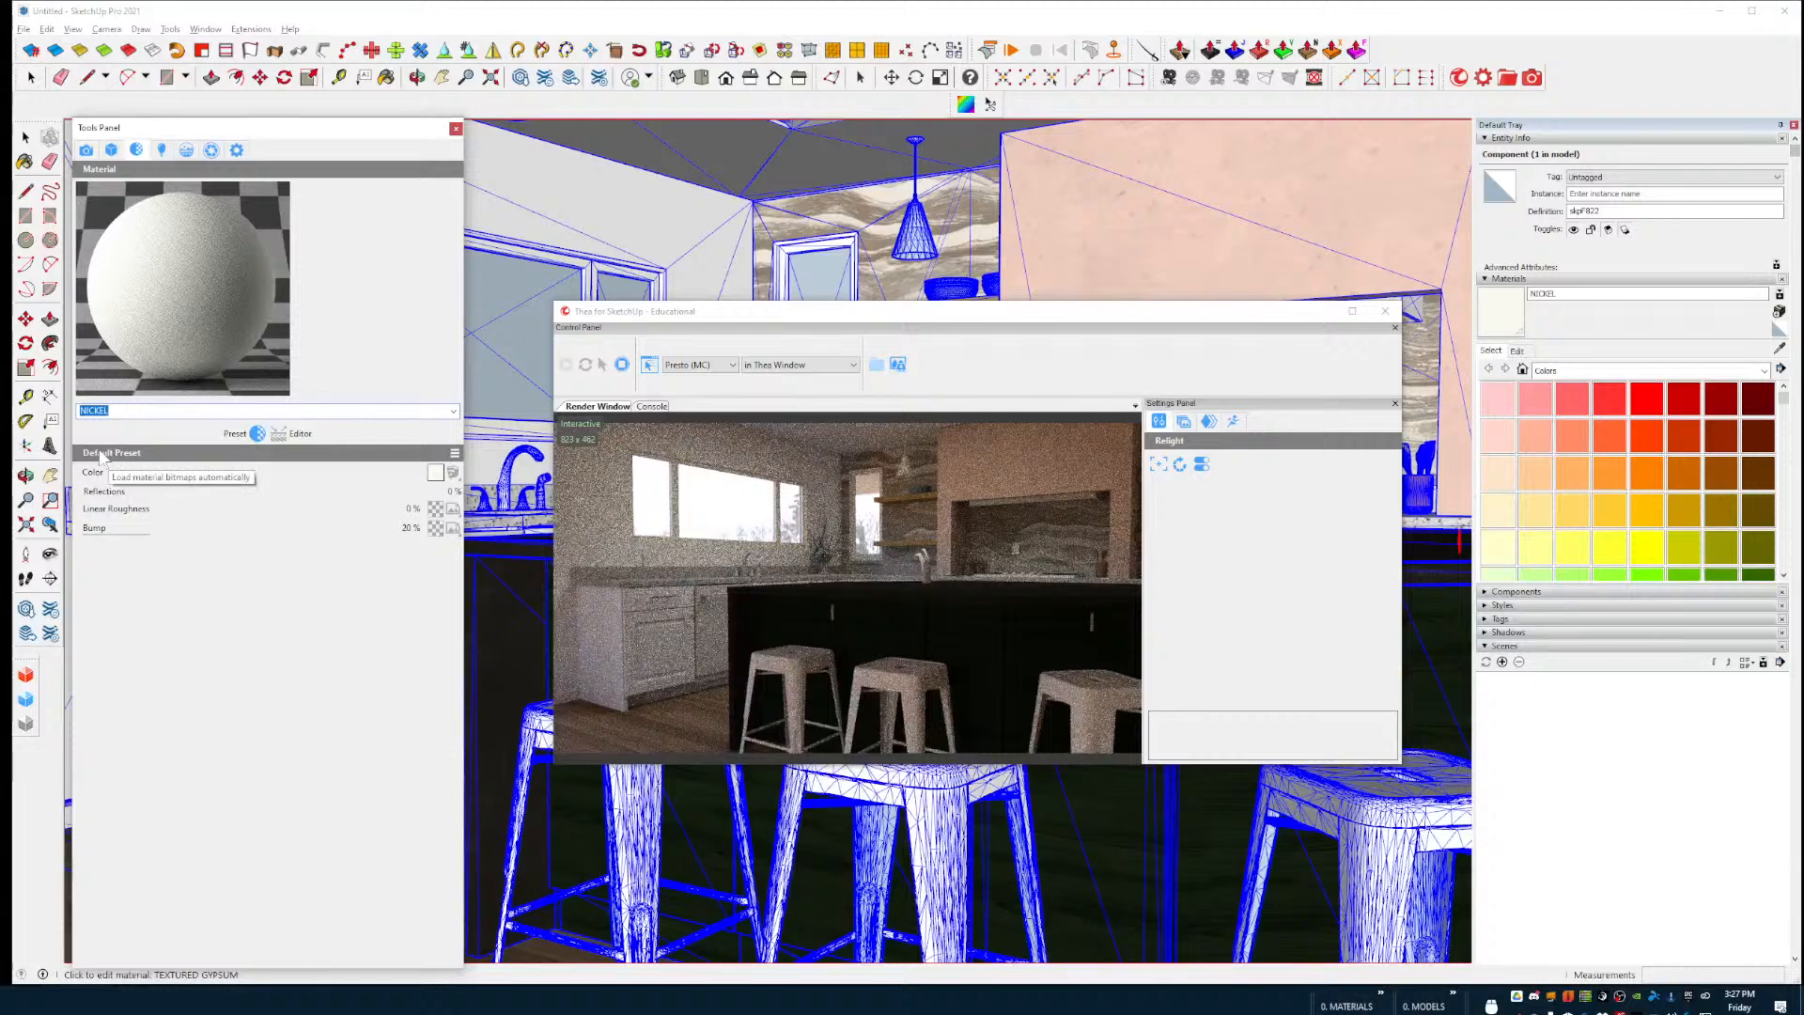
Step: Apply the Metal preset to the NICKEL material and raise its linear roughness to about 38 %
left_click(454, 459)
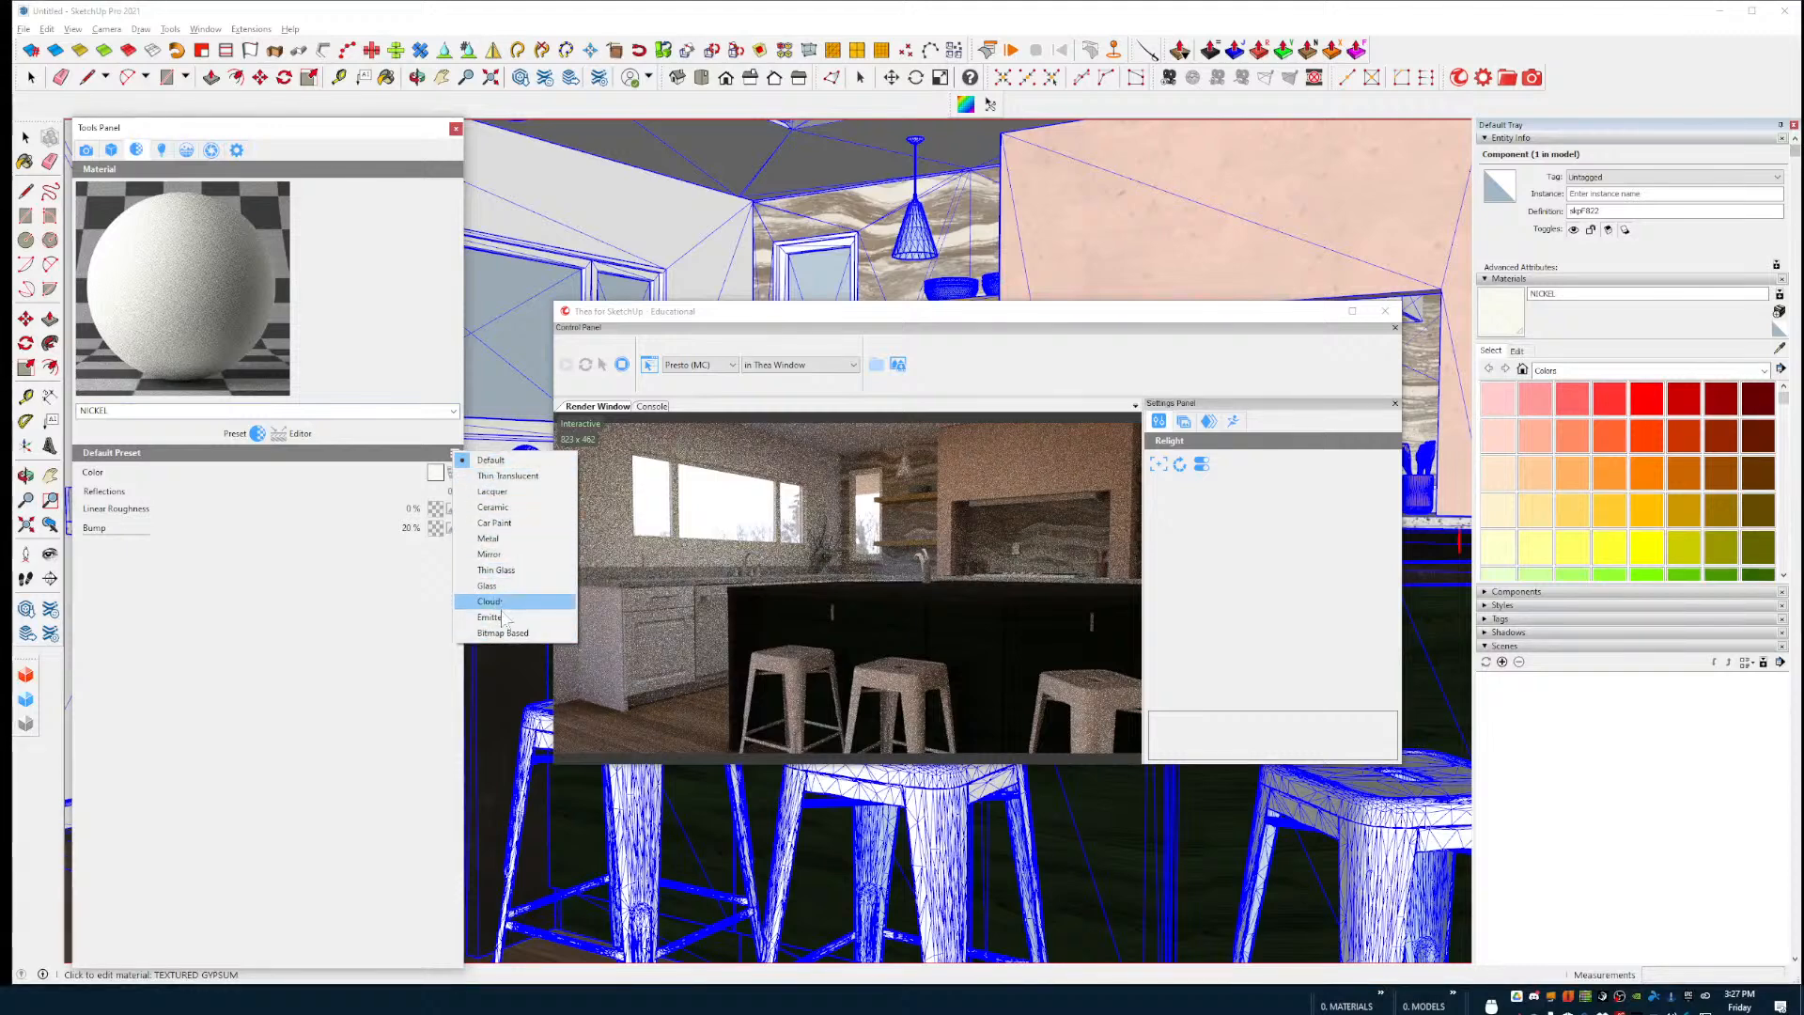
left_click(493, 538)
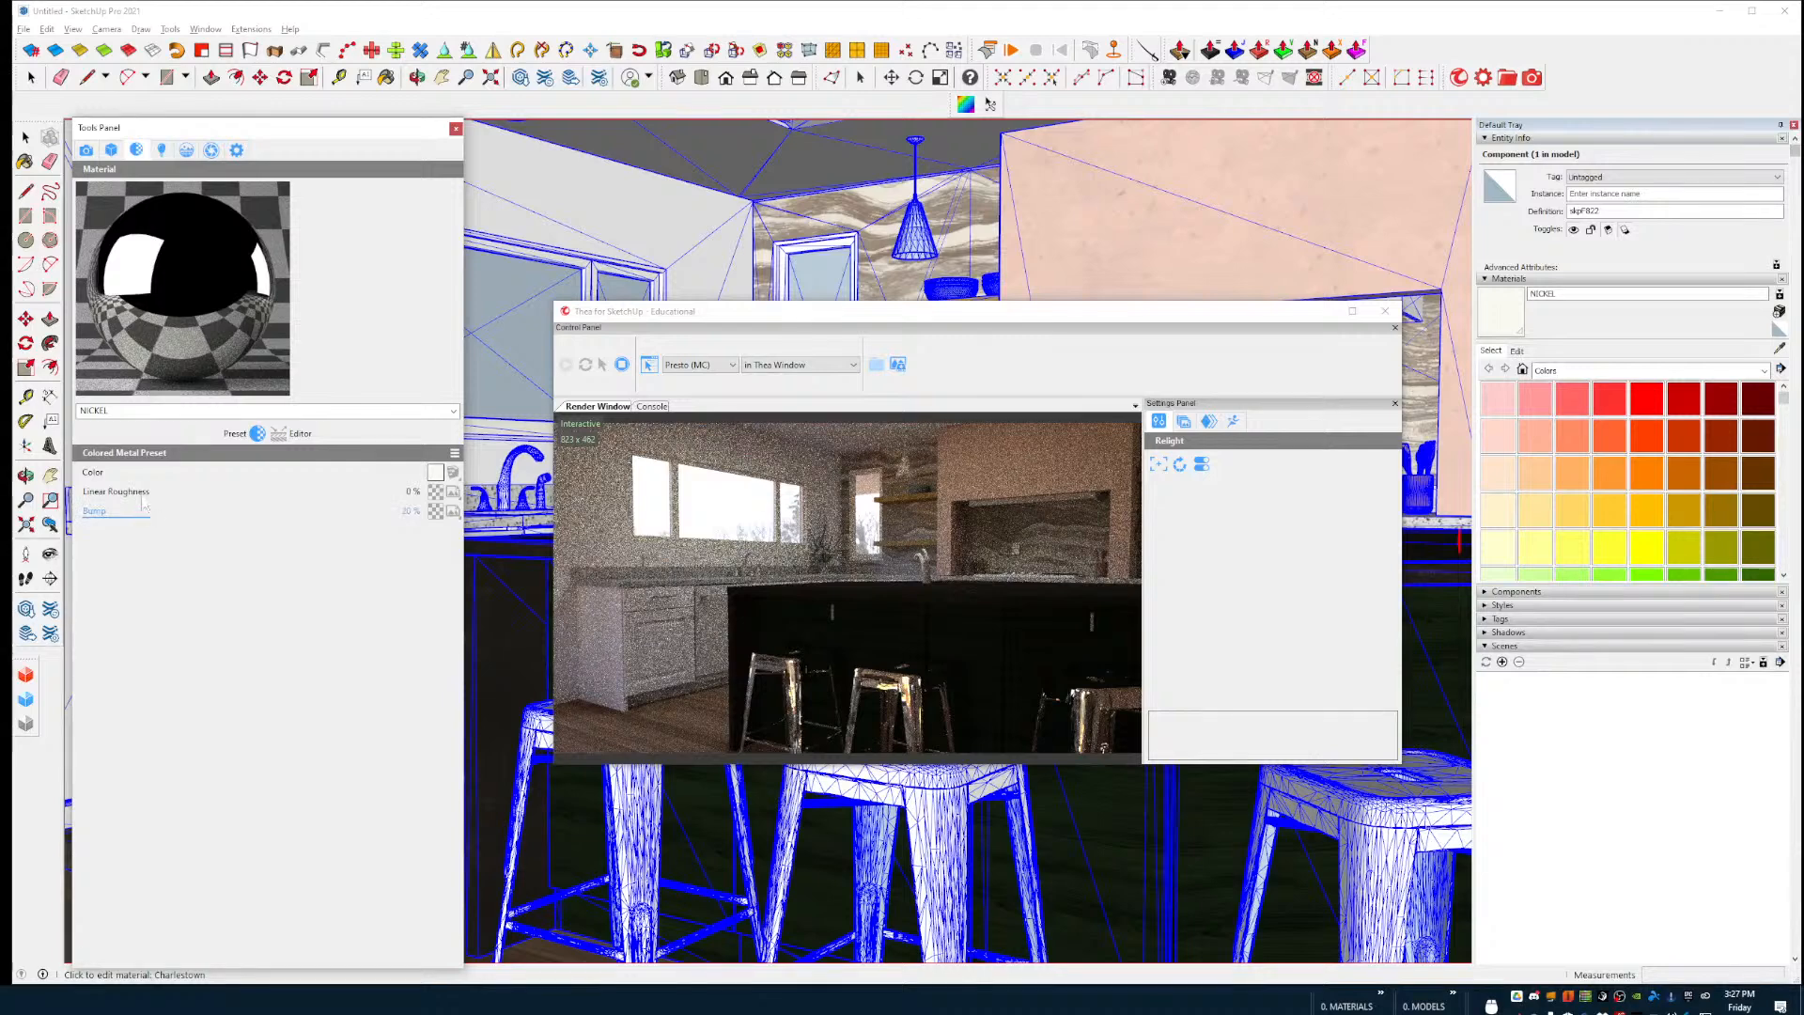
left_click_drag(137, 495, 170, 505)
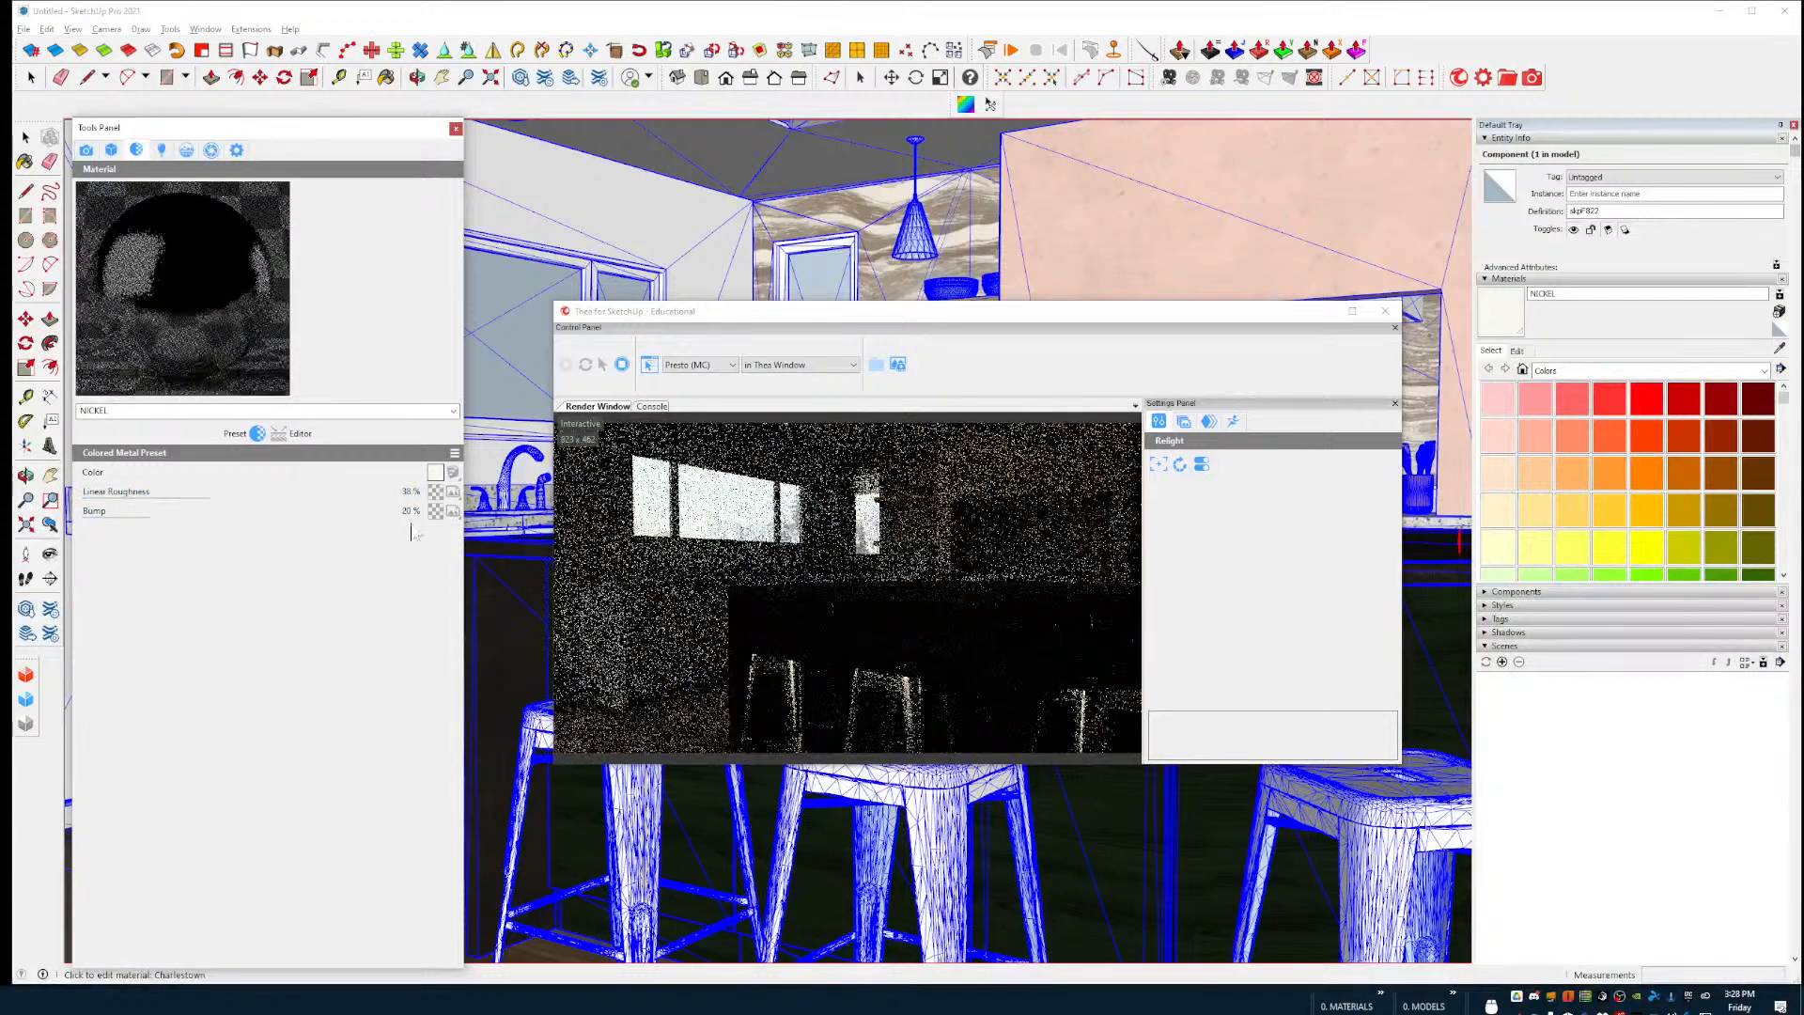
left_click(454, 491)
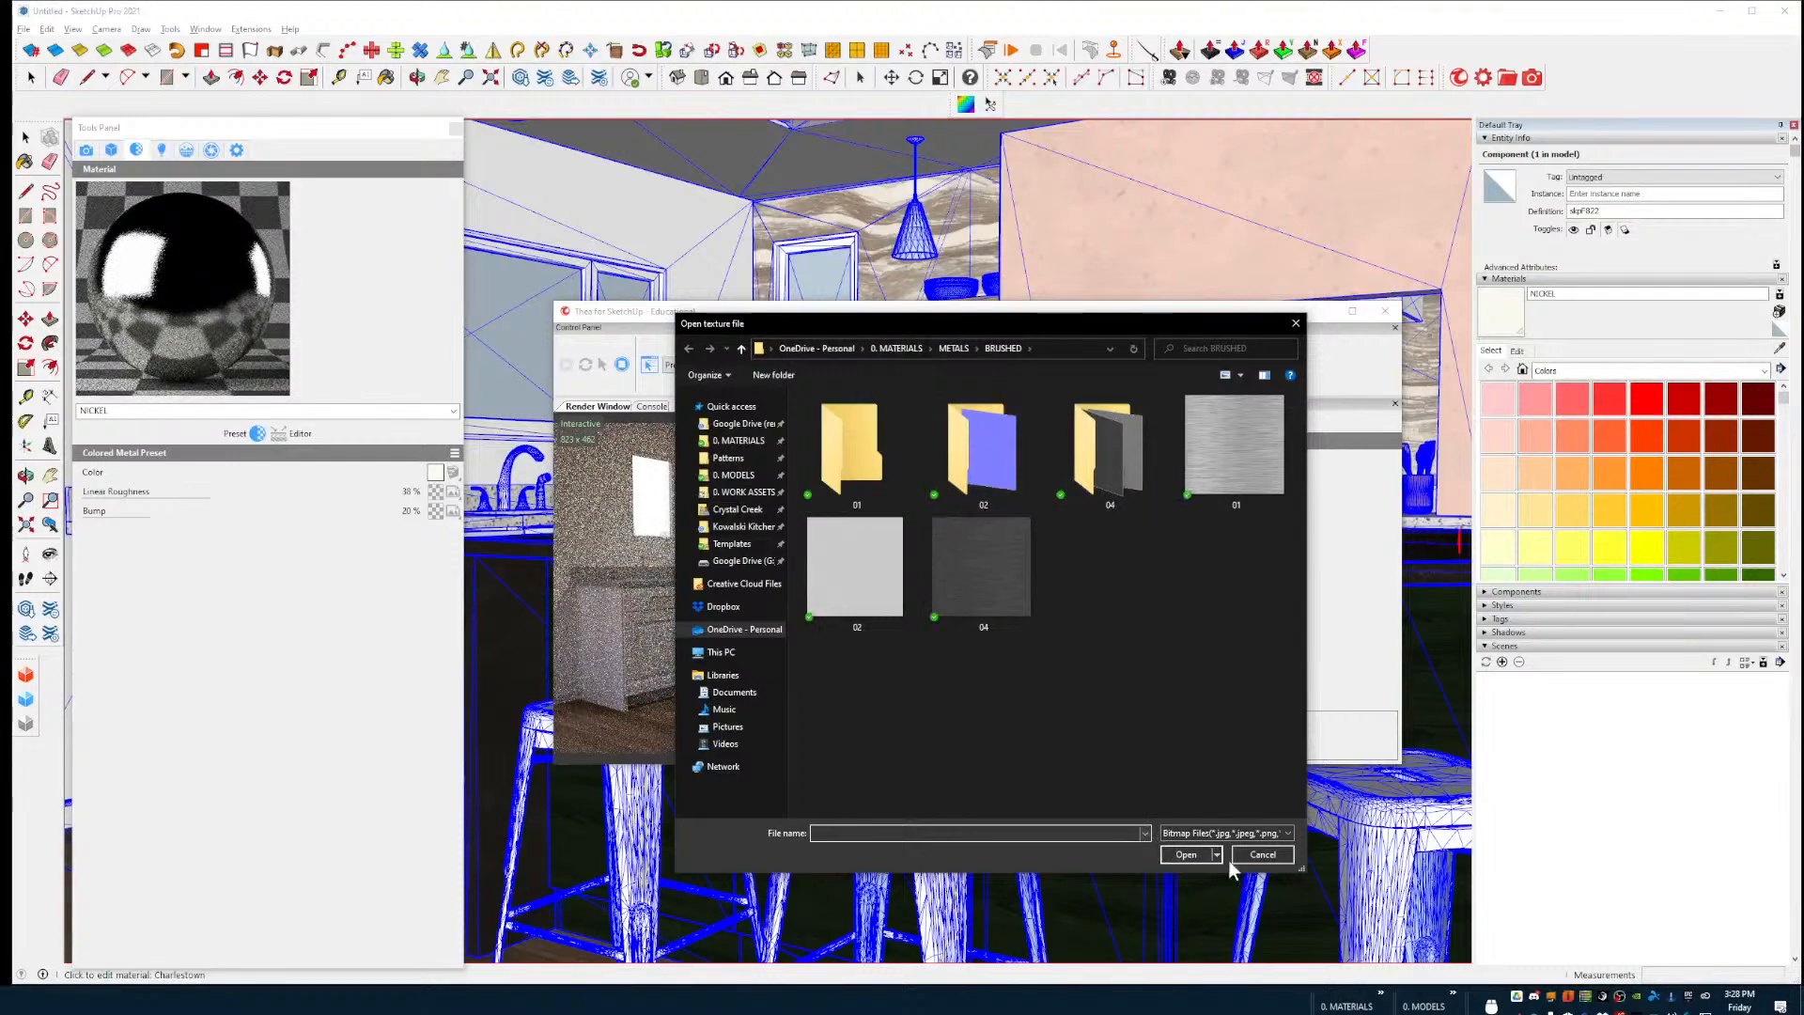
left_click(1263, 854)
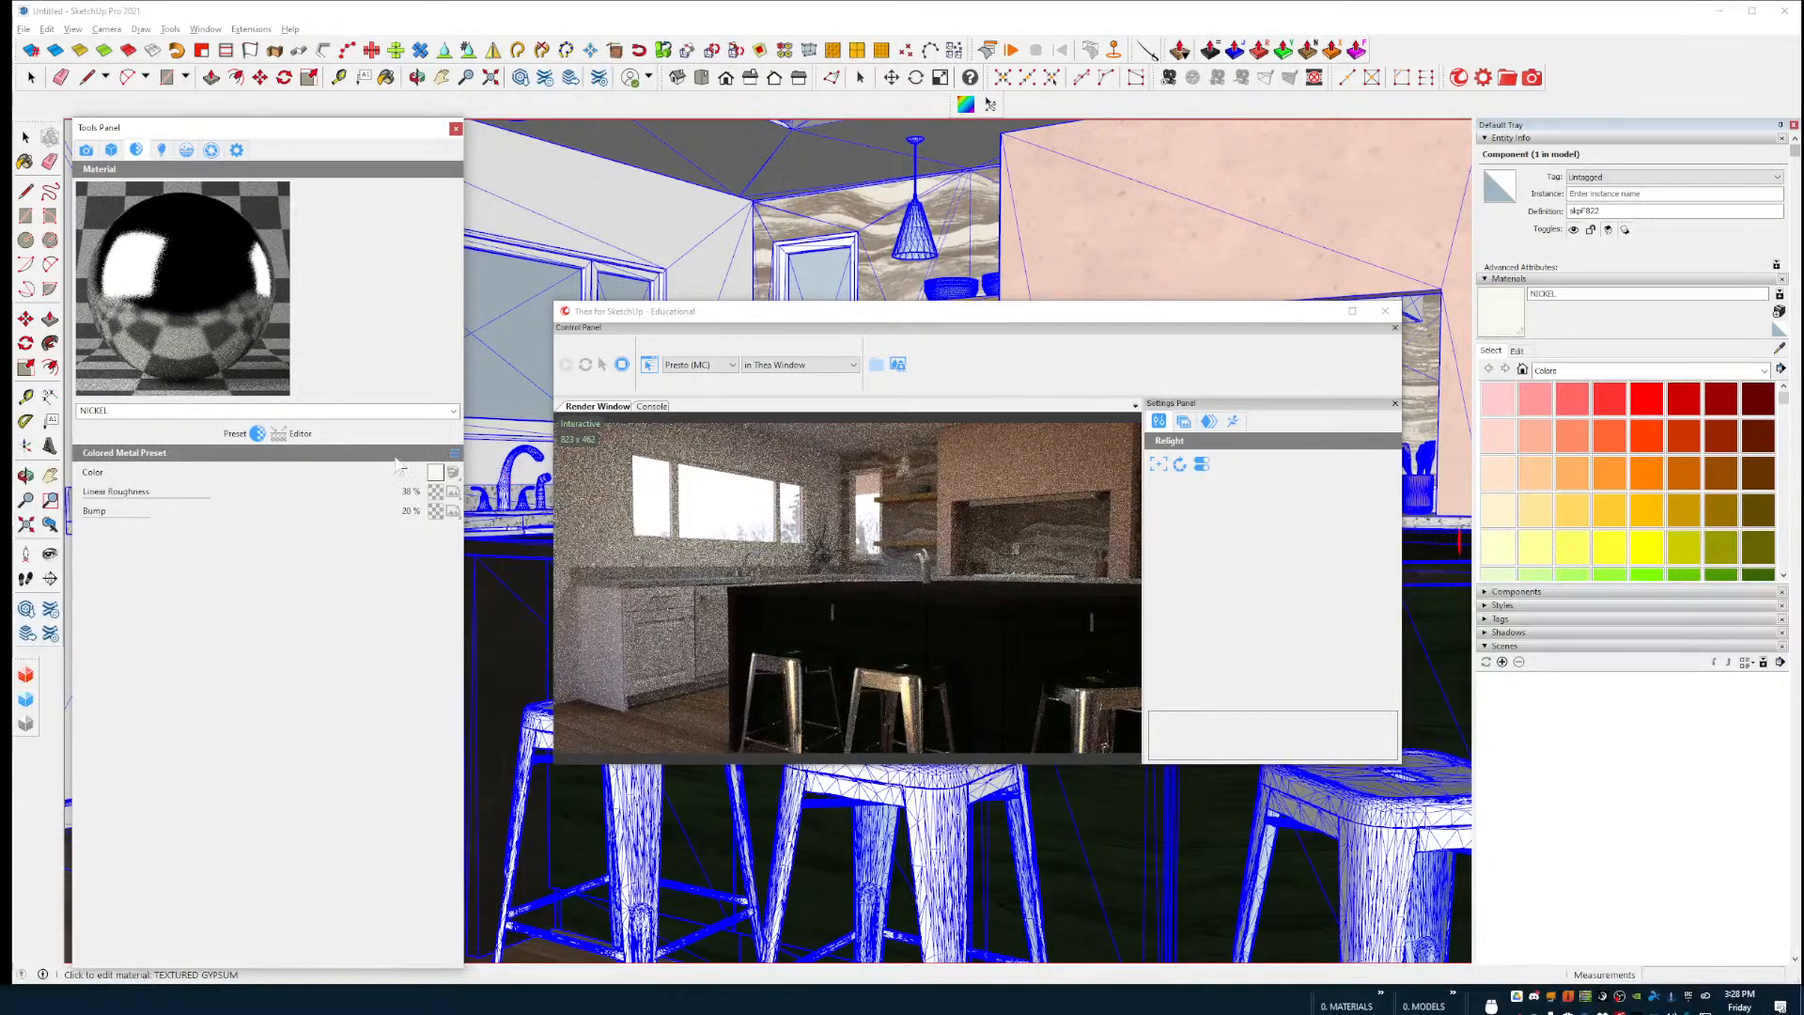
Step: Enable Anisotropy/Rotation on NICKEL's metal layer, load bitmap 01 from the BRUSHED folder as the anisotropy texture and set anisotropy to 33 %
left_click(278, 433)
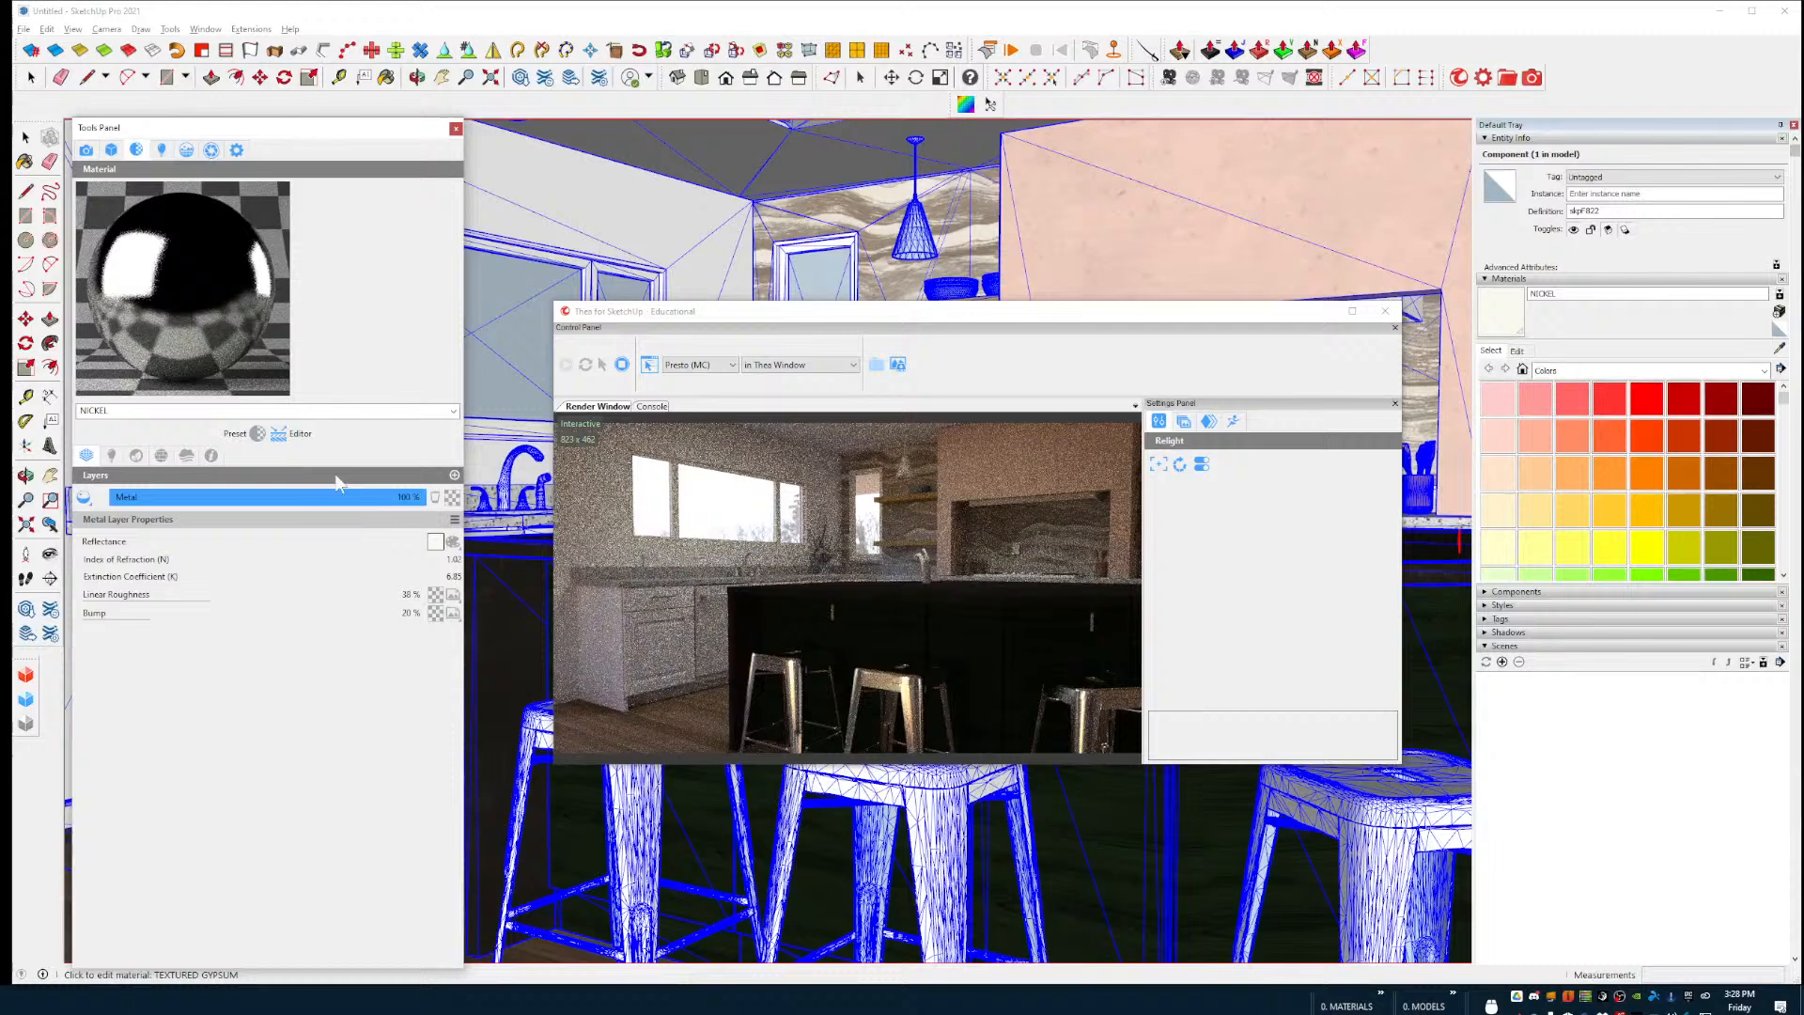
left_click(454, 526)
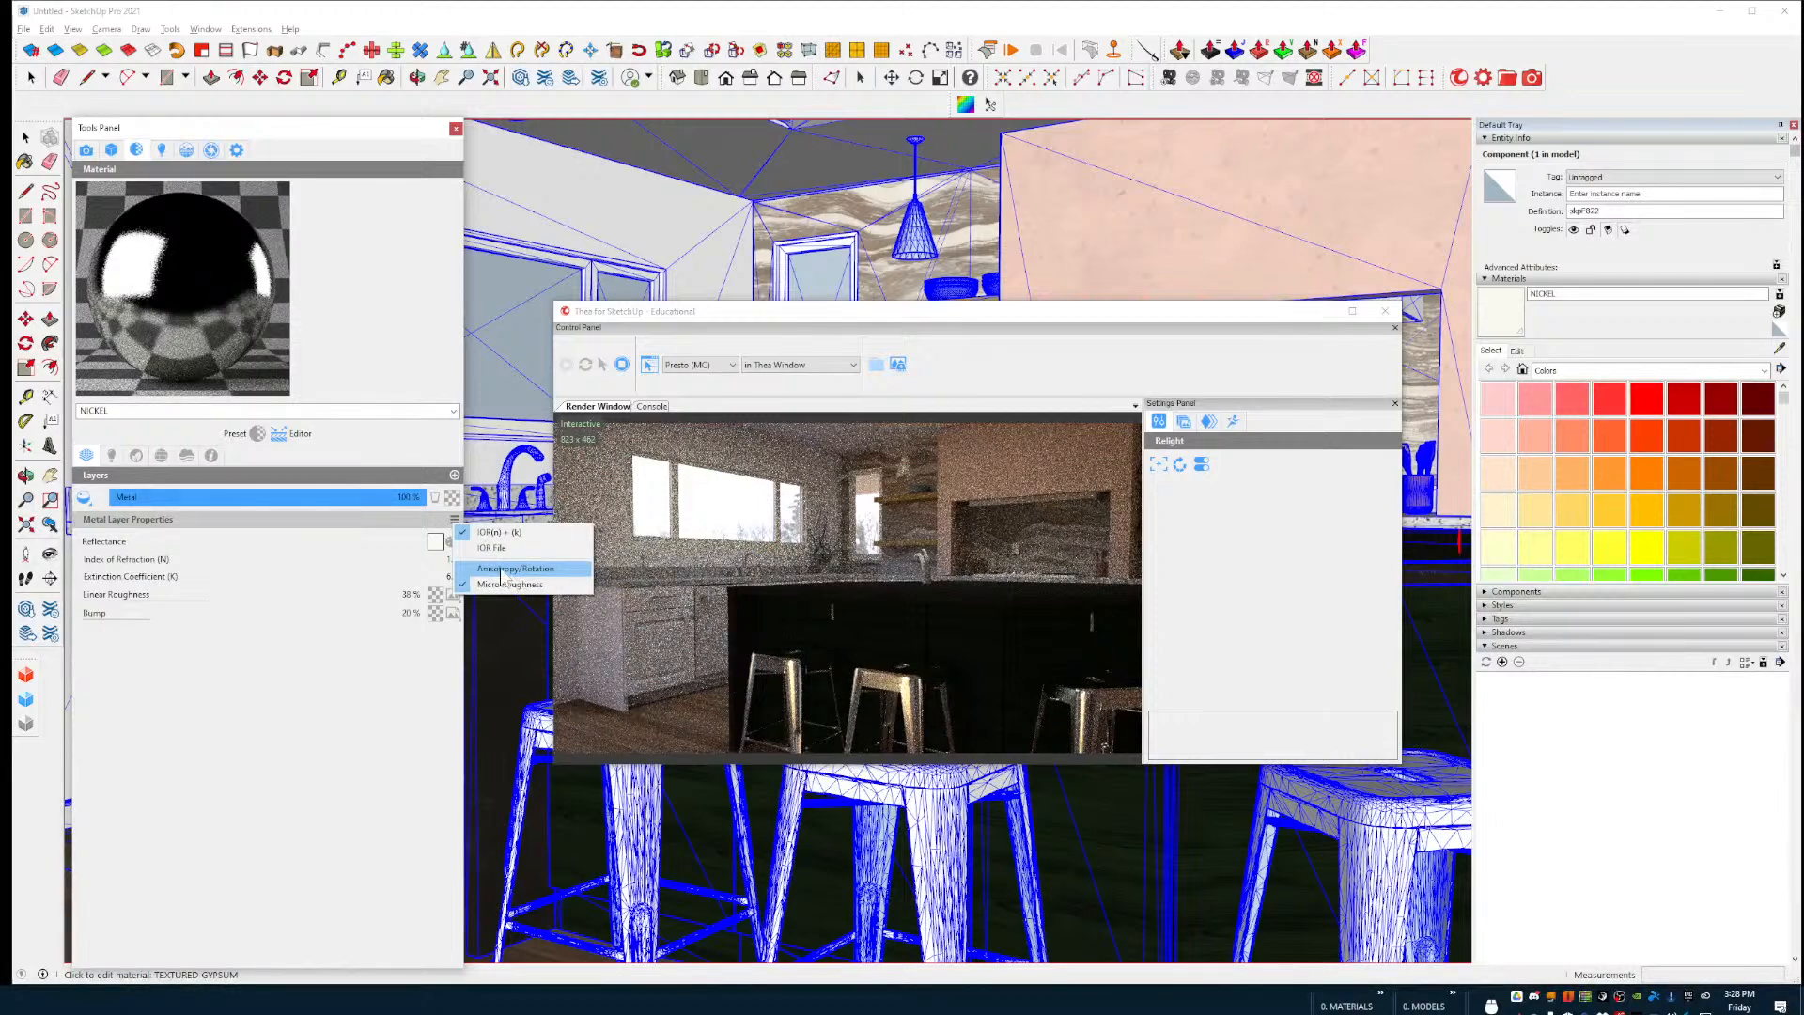
left_click(500, 570)
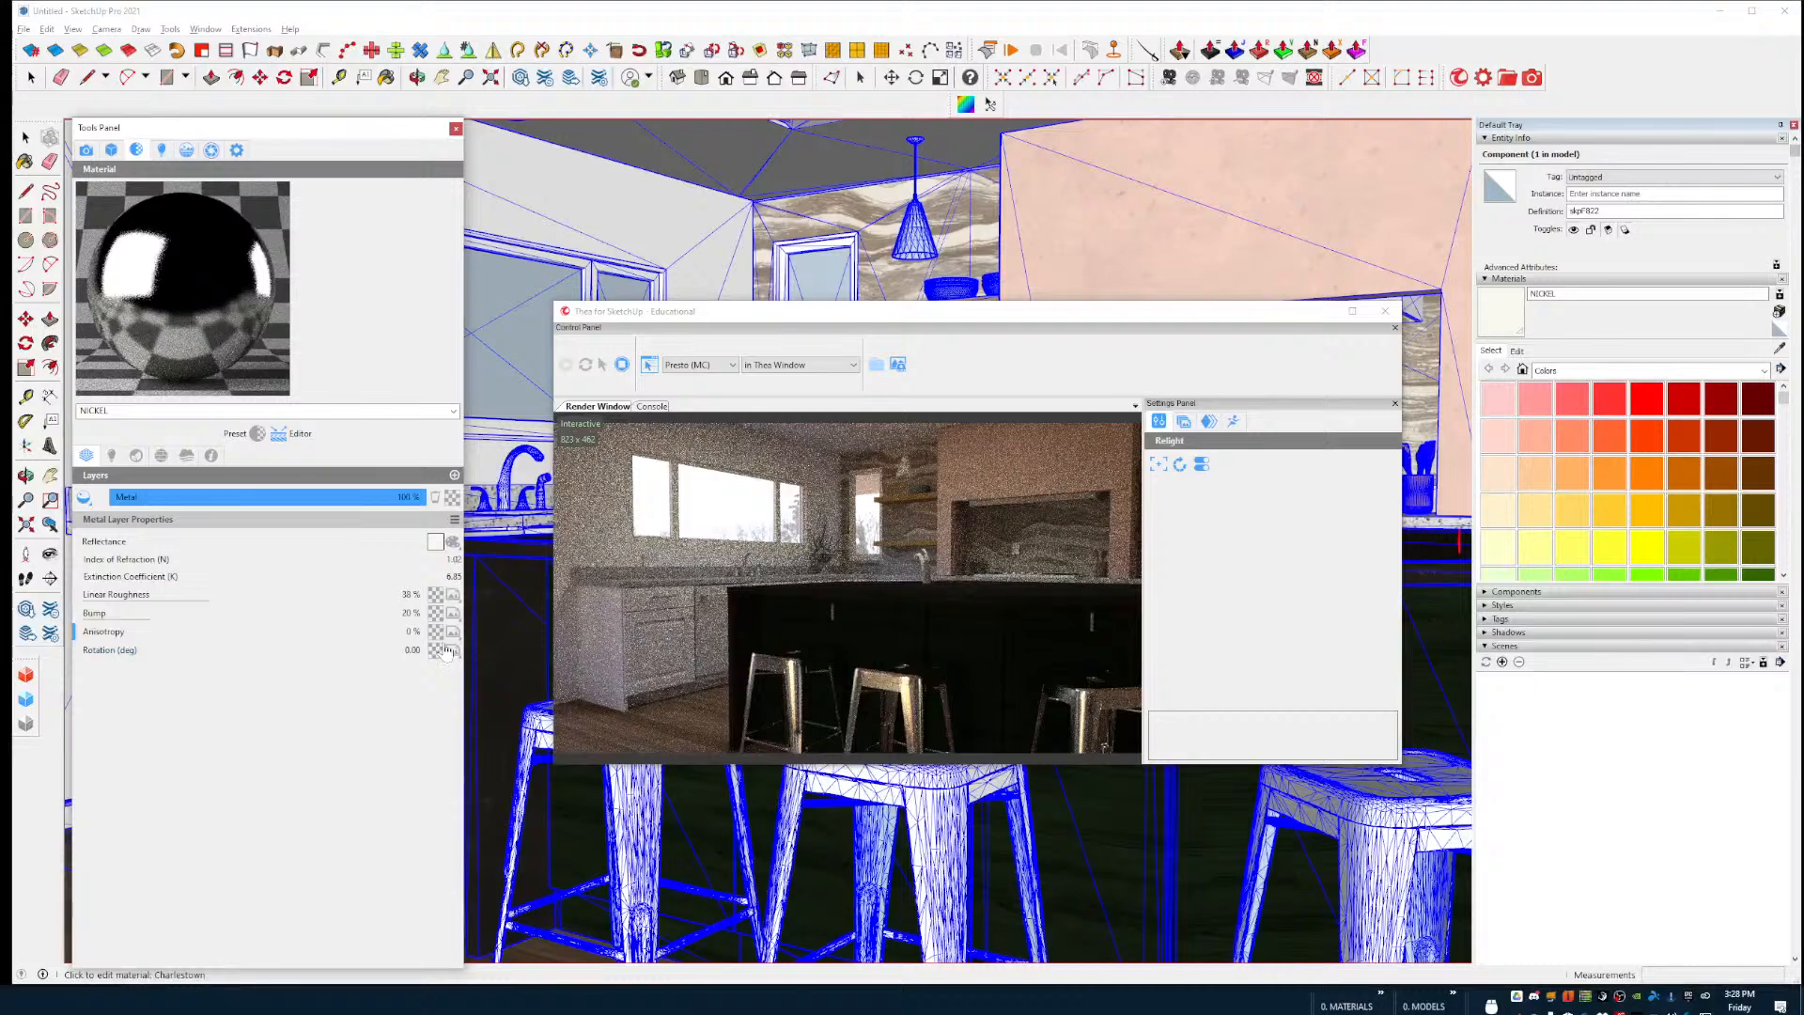
left_click(453, 649)
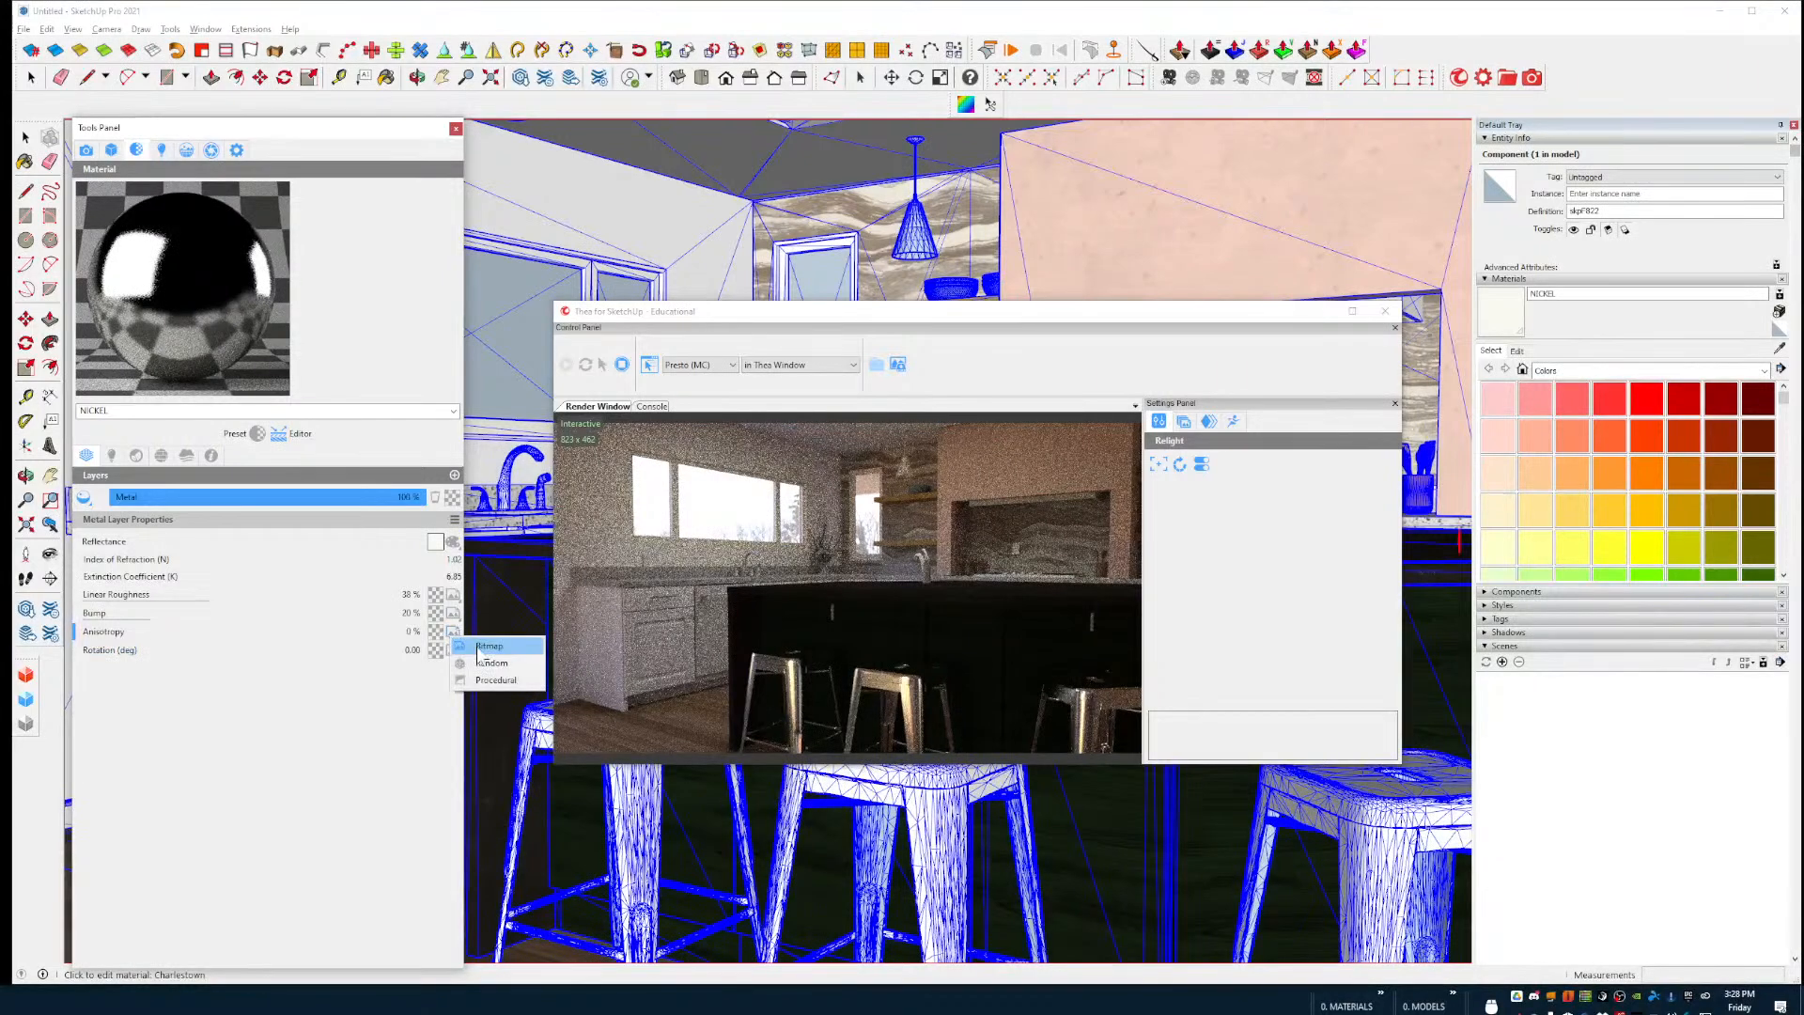
left_click(481, 646)
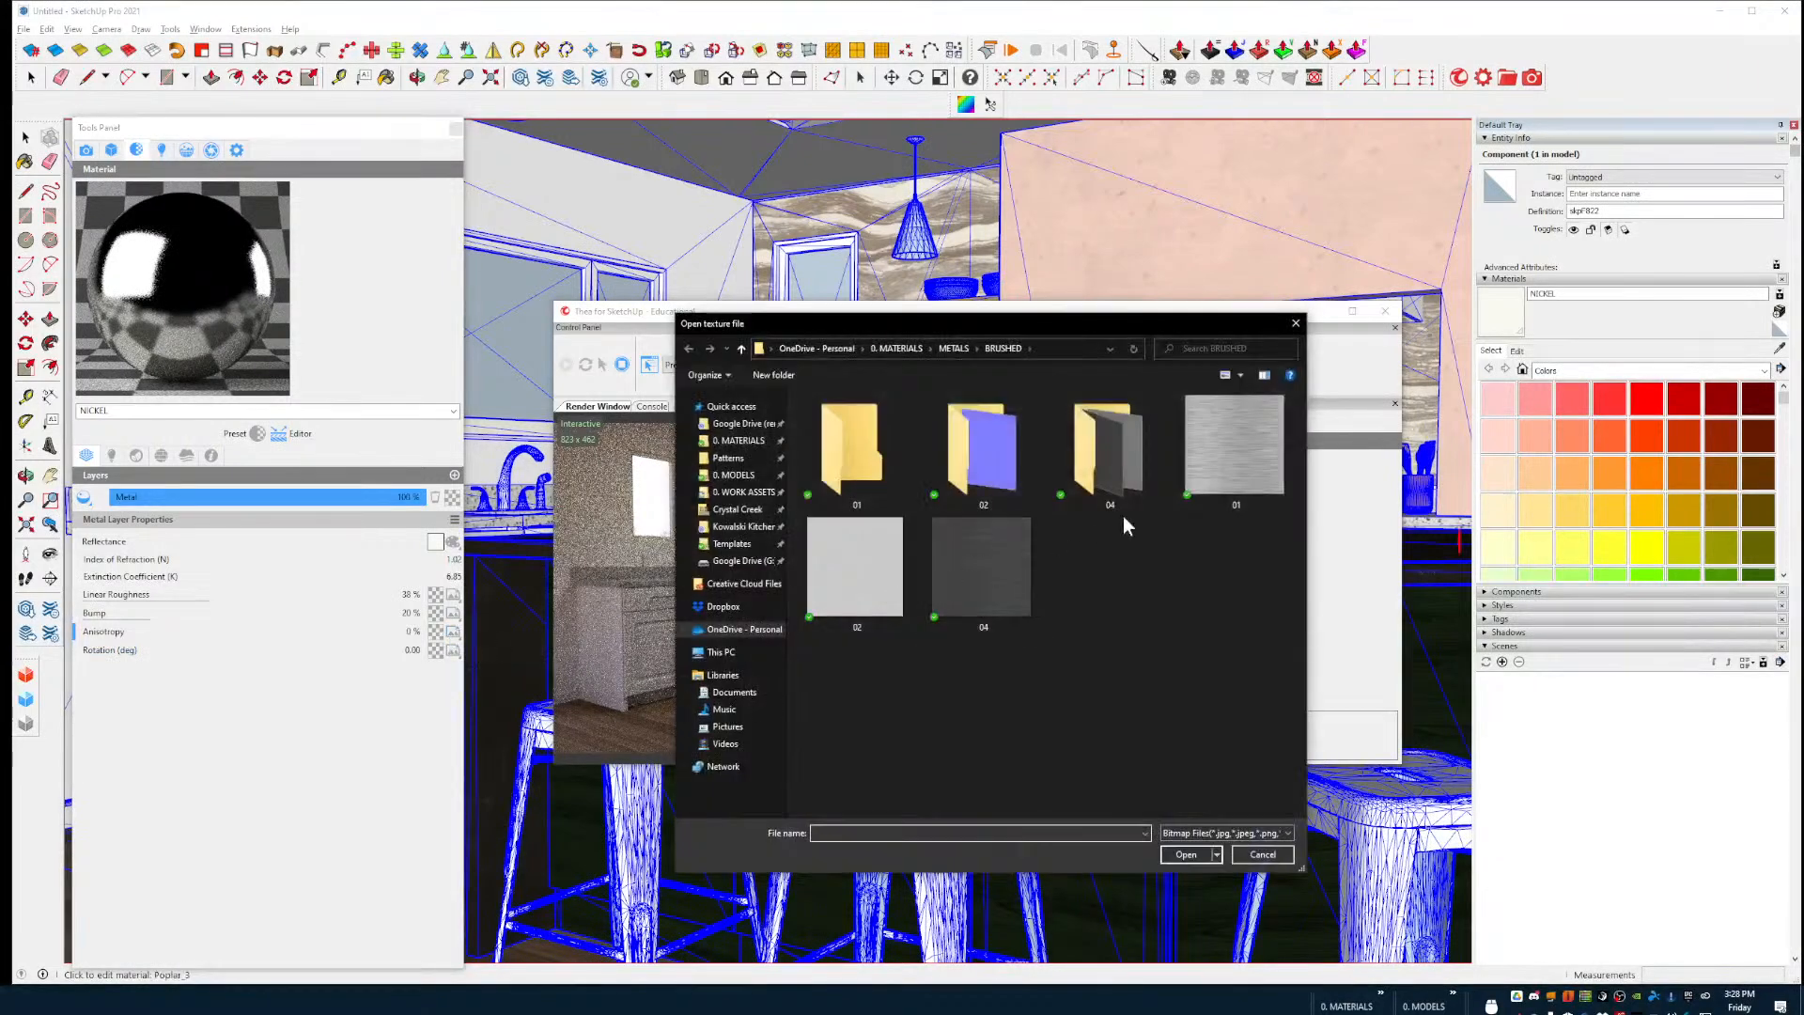
double_click(1215, 470)
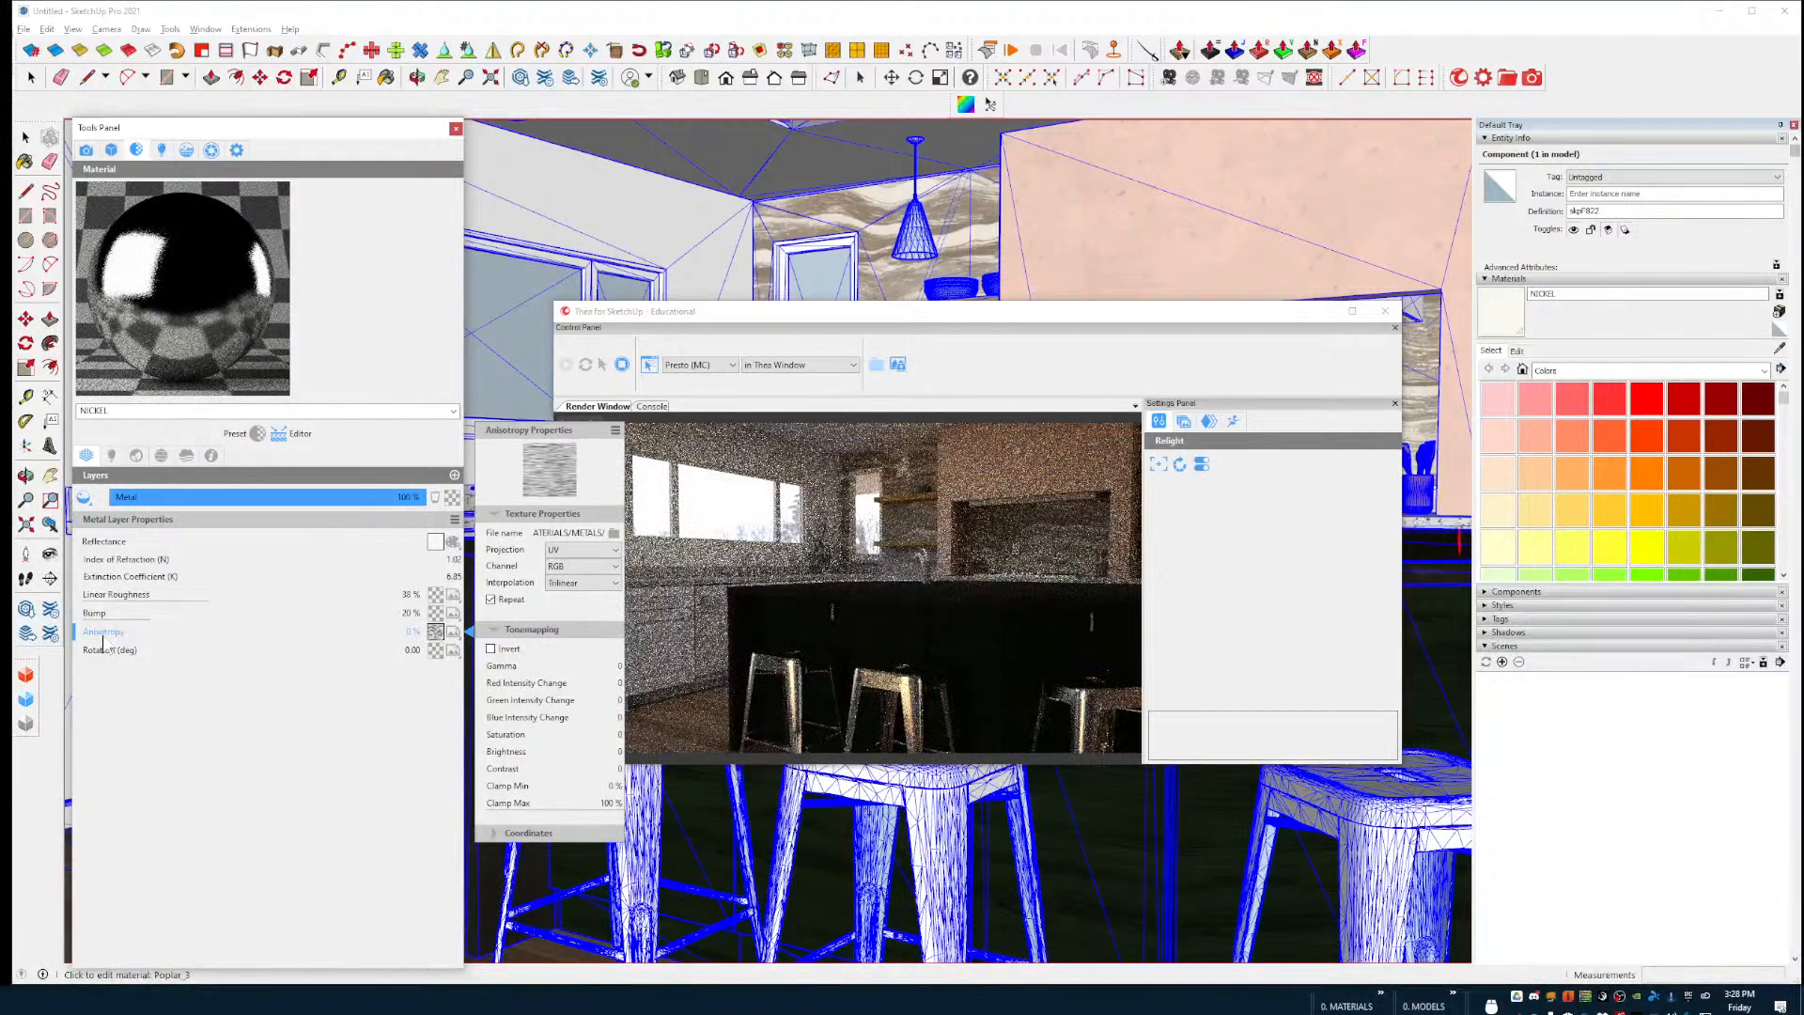
left_click_drag(103, 648, 197, 648)
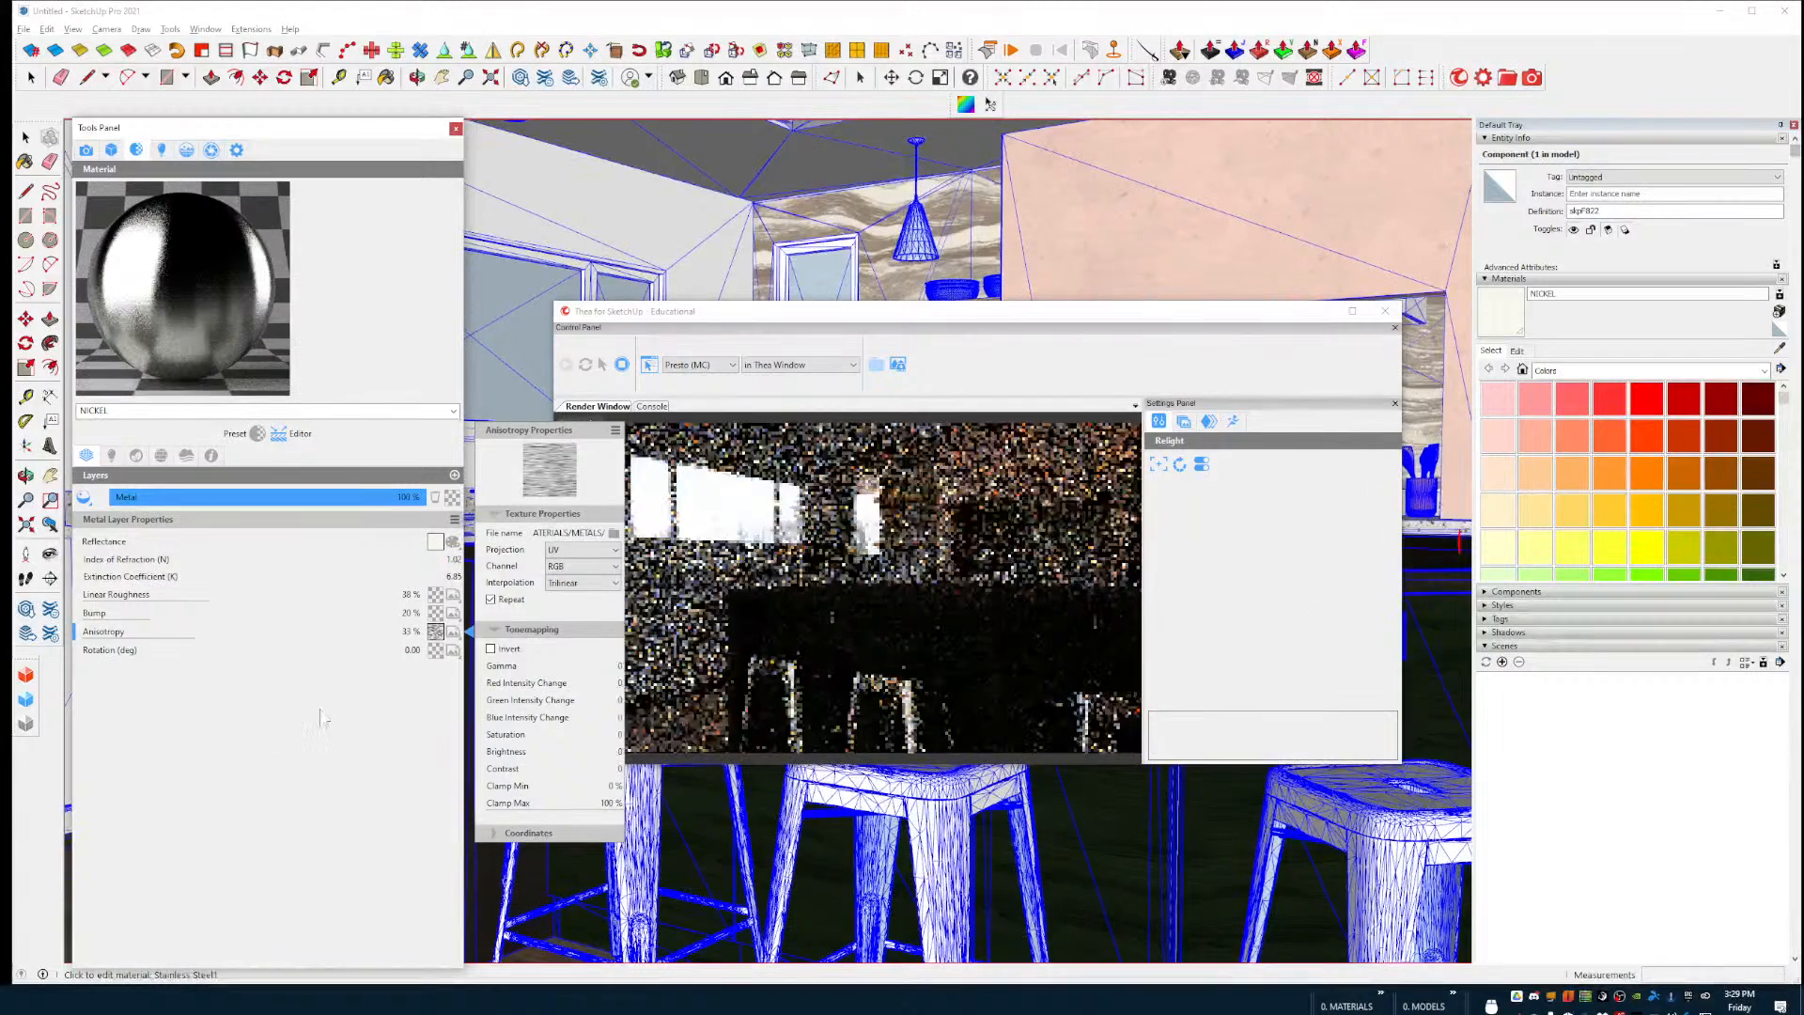
Step: Pick the island countertop's Charlestown material for editing and raise its reflections to about 39 %
middle_click_drag(926, 782, 906, 825)
left_click(907, 825)
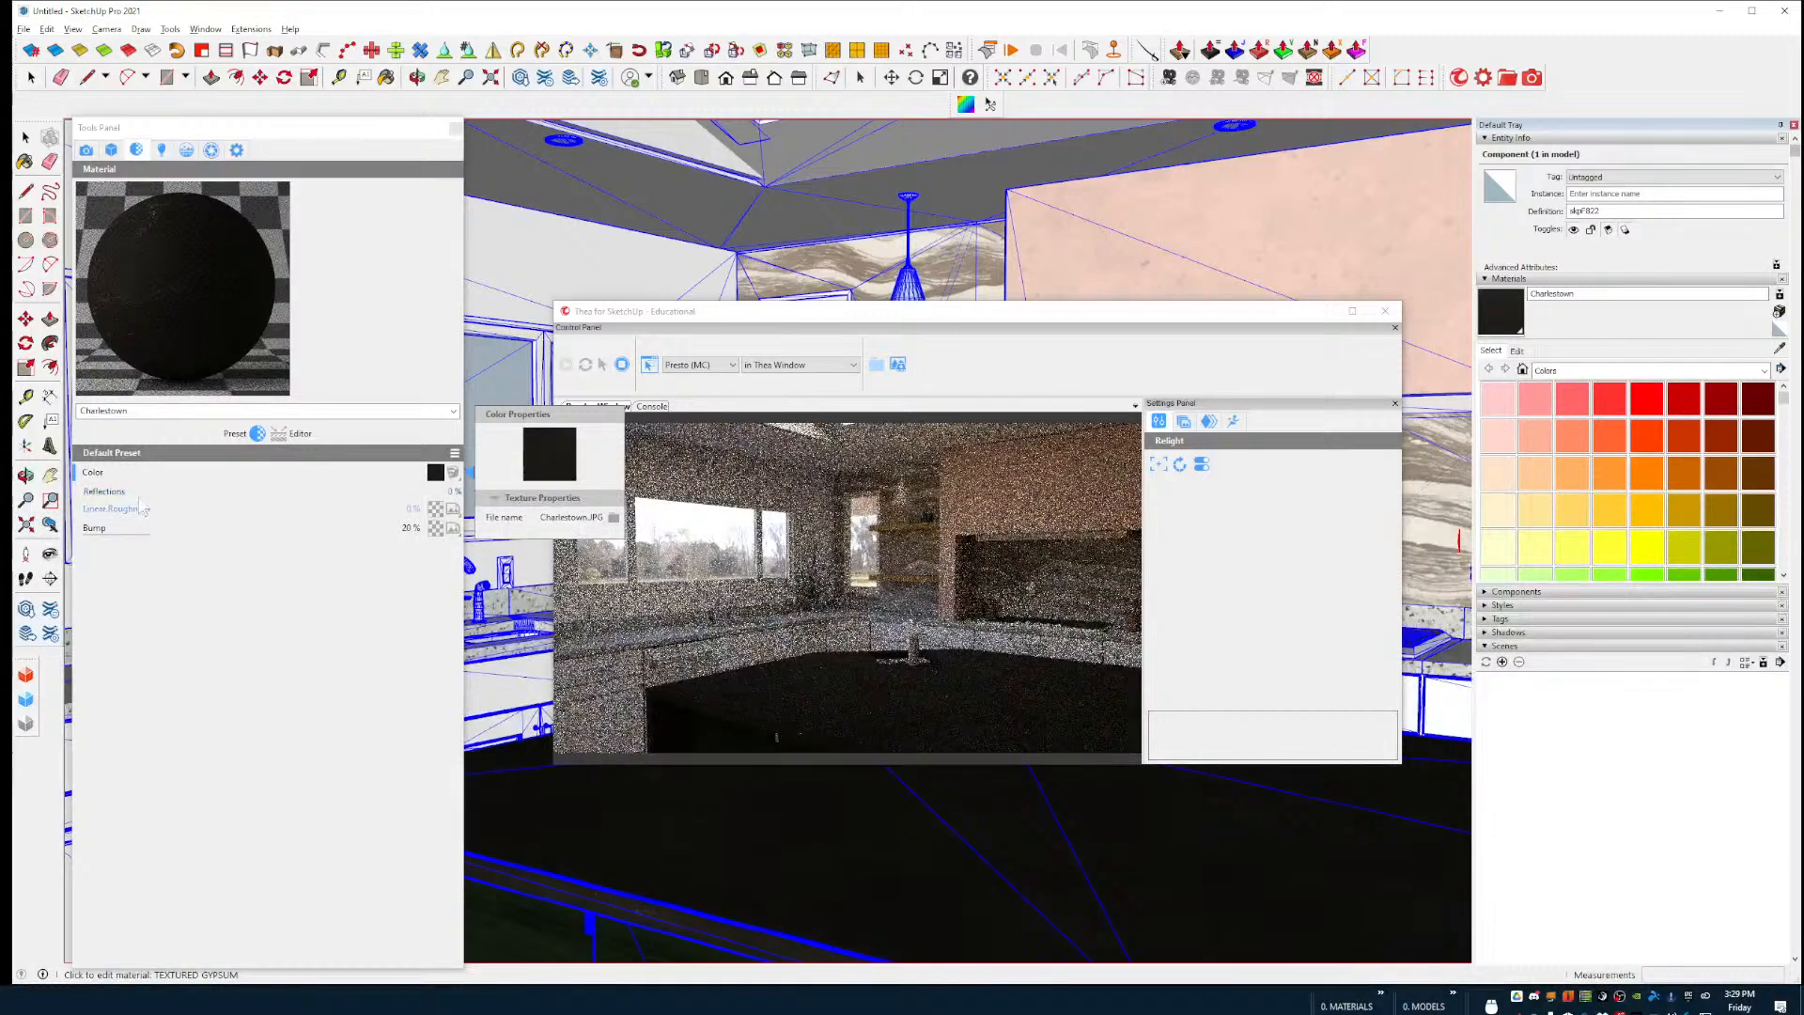
left_click_drag(133, 494, 258, 506)
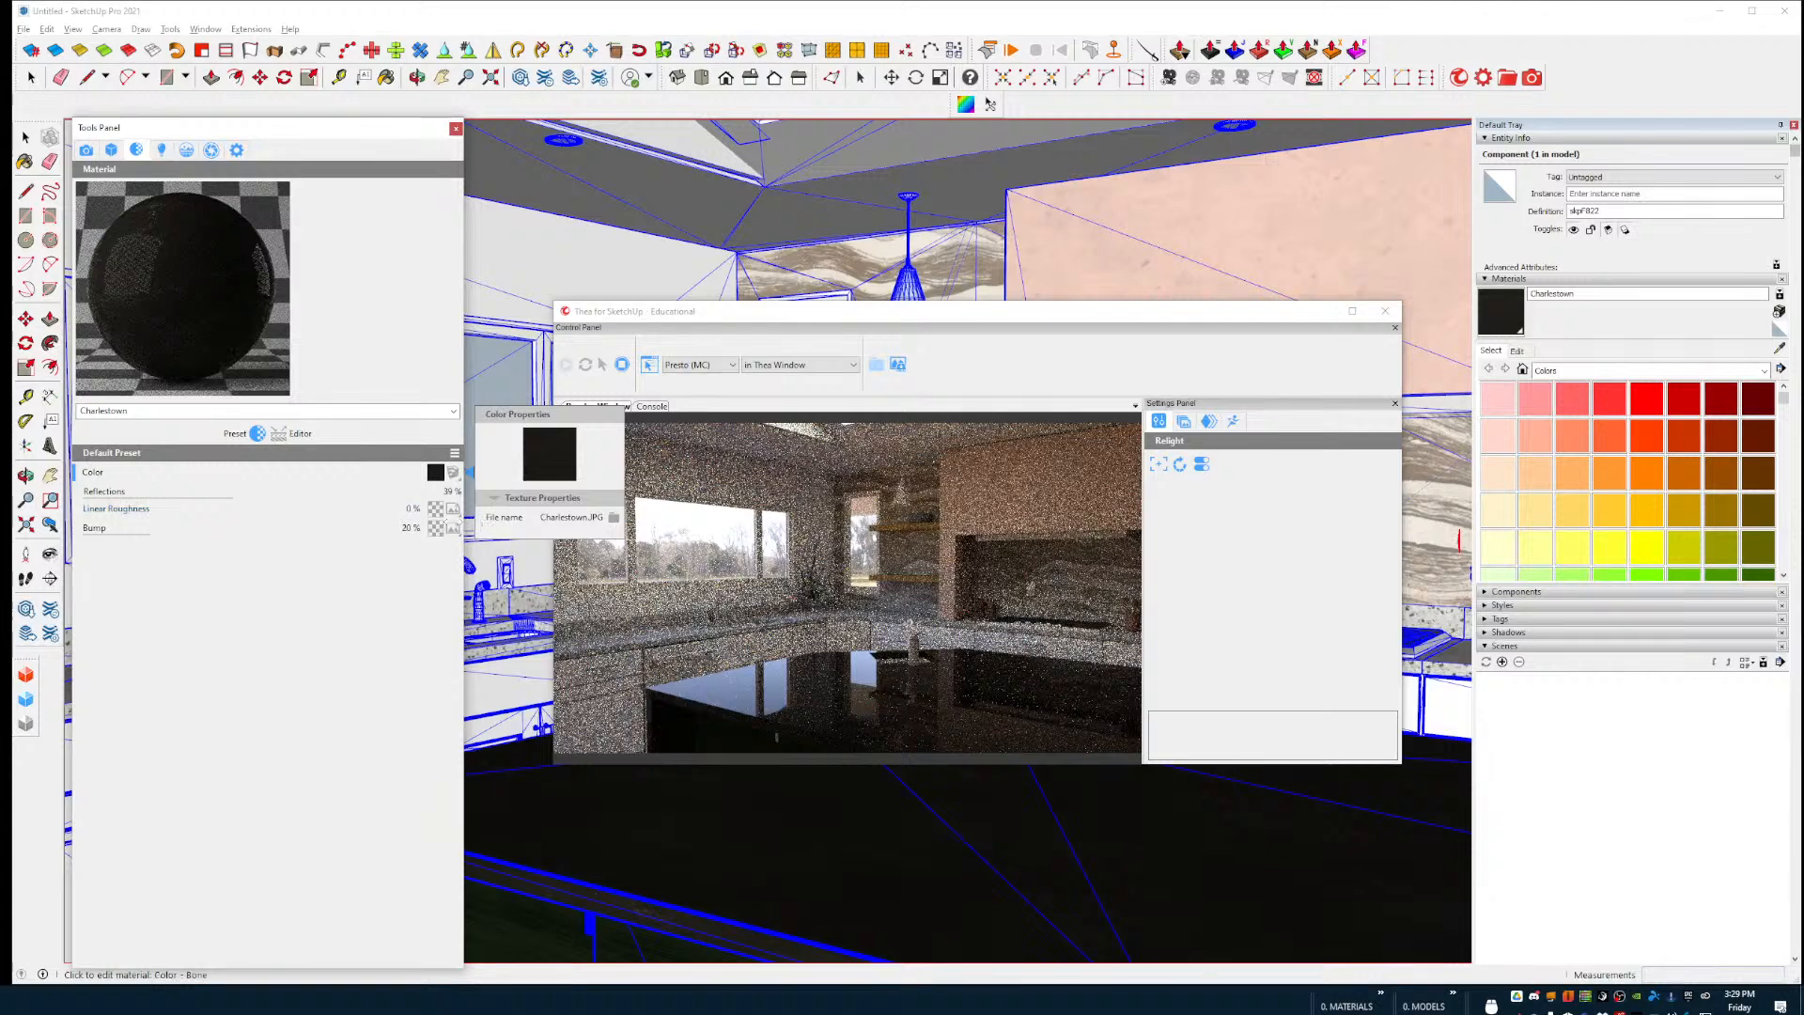
Step: Load bitmap Roughness Map-2 512 from the BUMP AND ROUGHNESS MIXERS countertop folder as Charlestown's roughness texture and set linear roughness to about 65 %
left_click(457, 519)
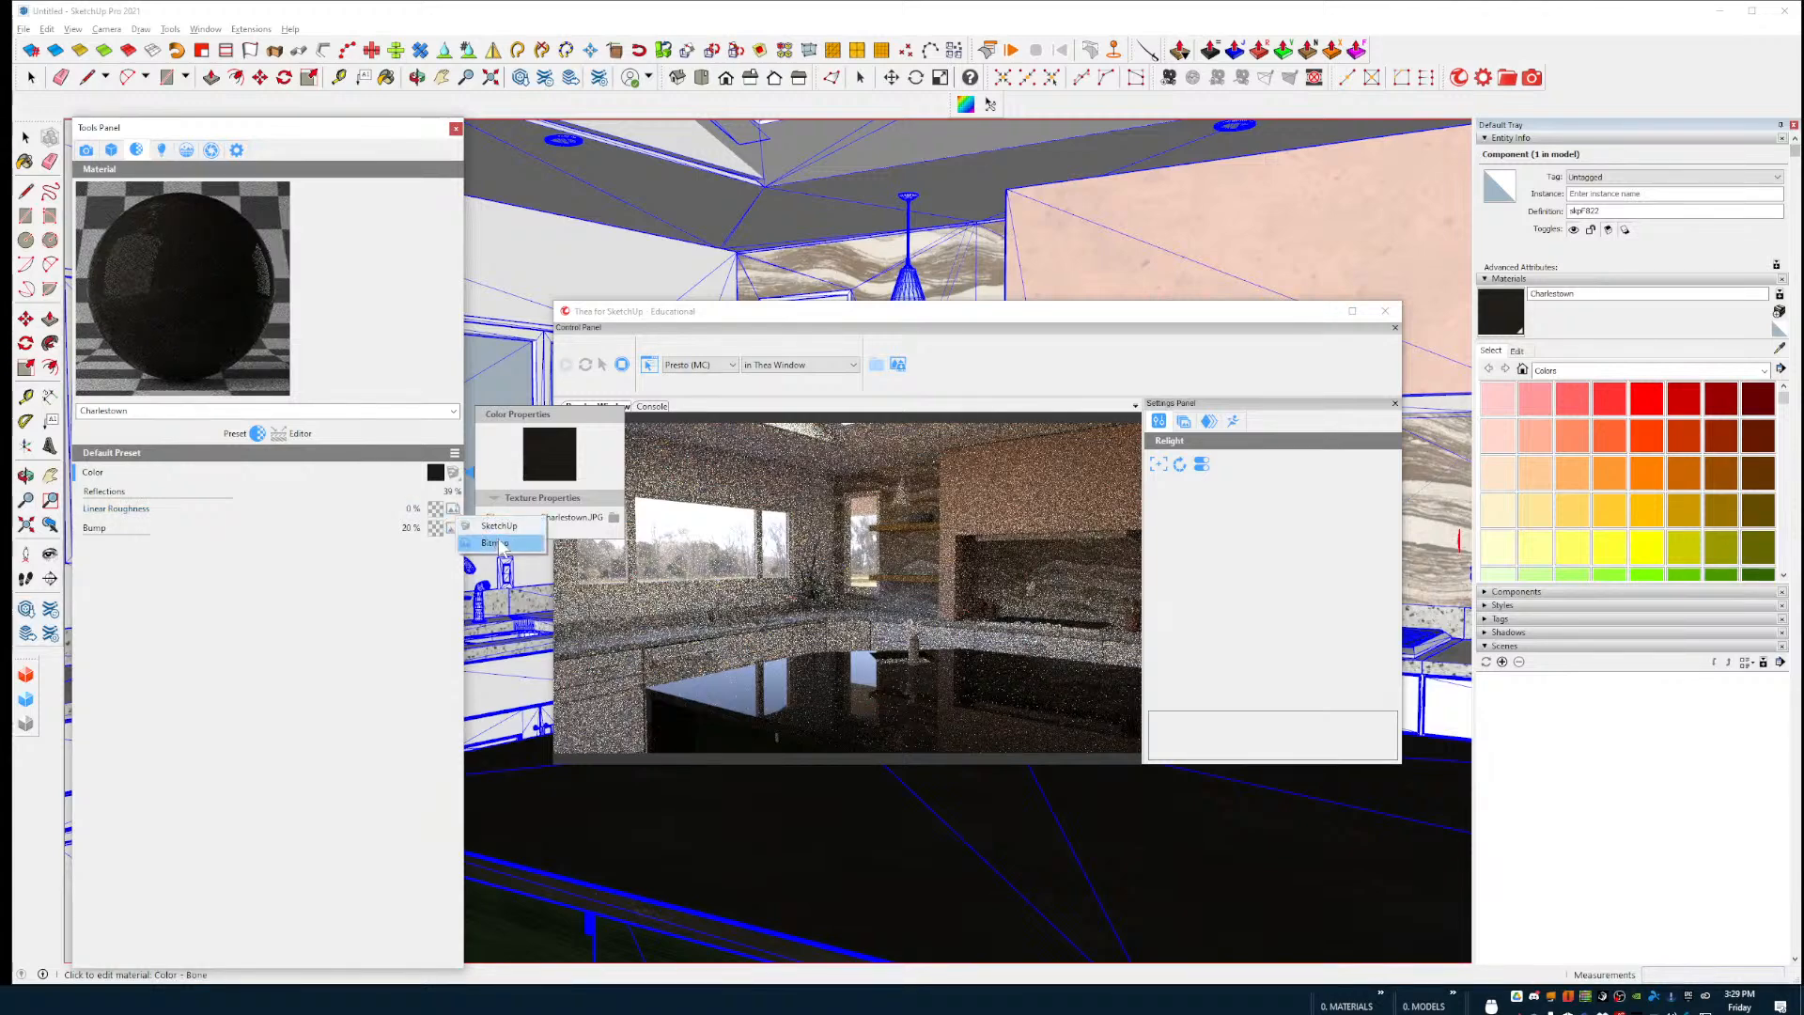
left_click(496, 543)
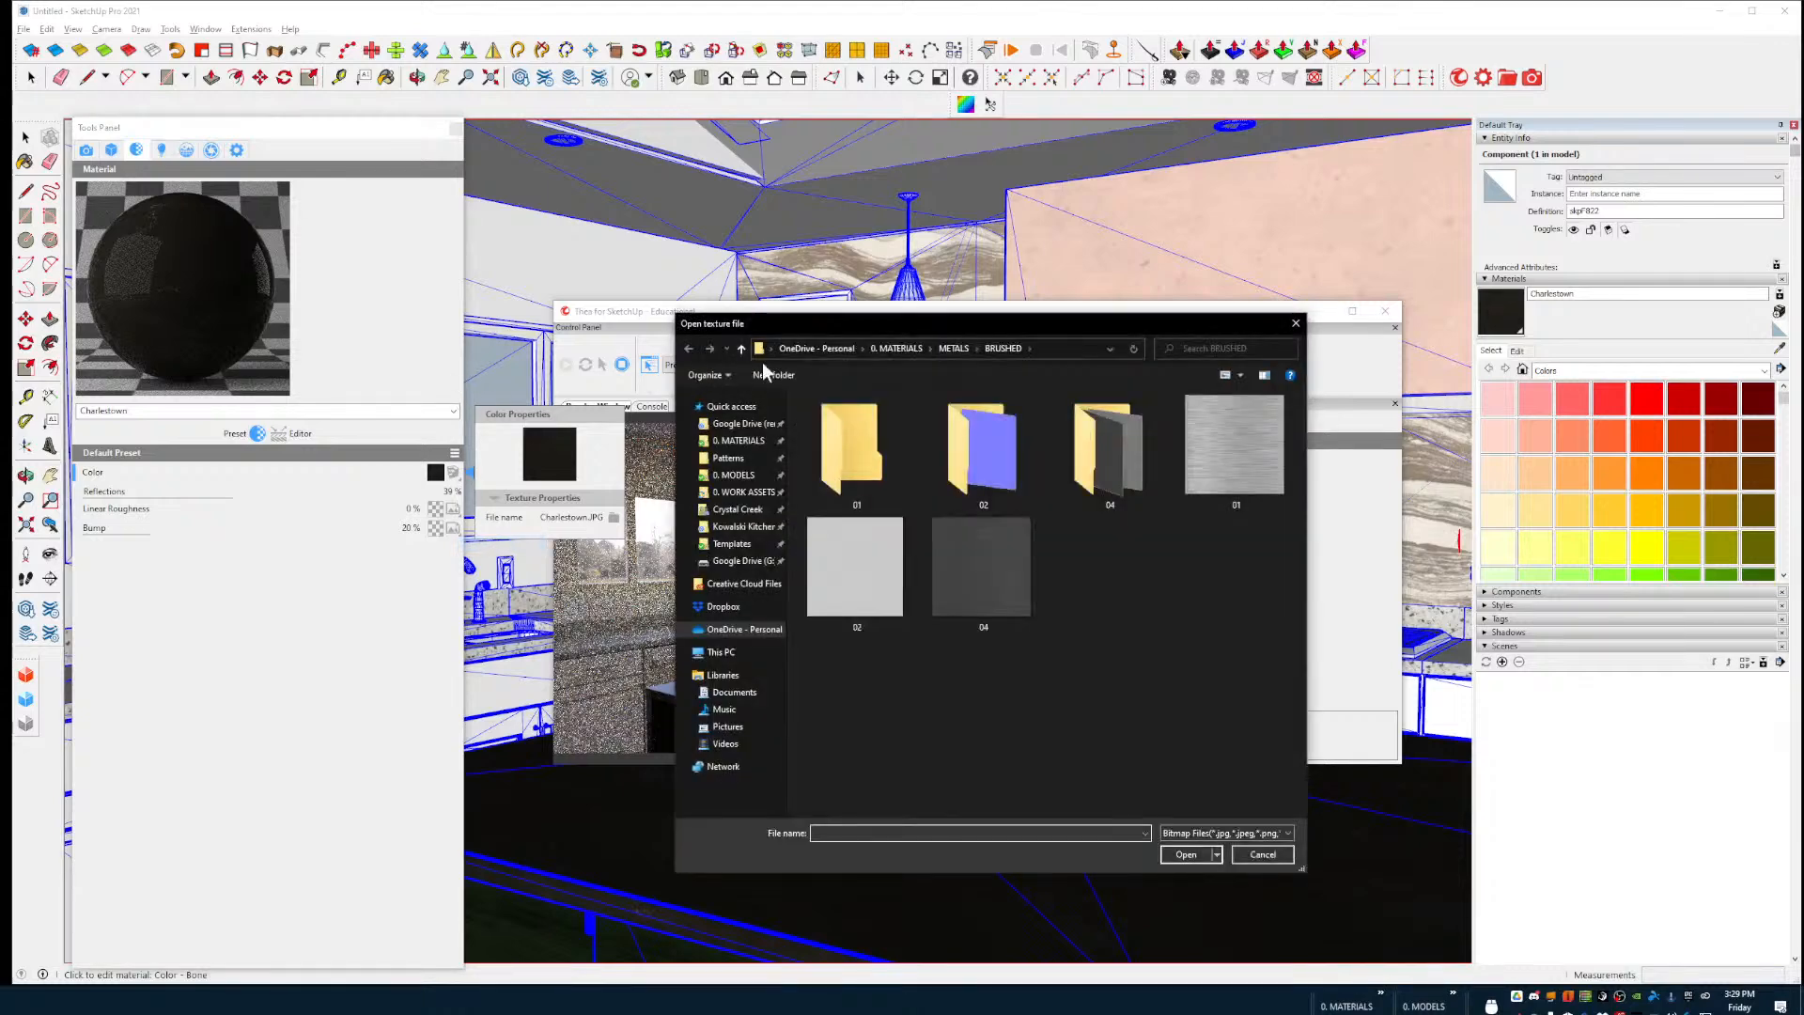
left_click(894, 348)
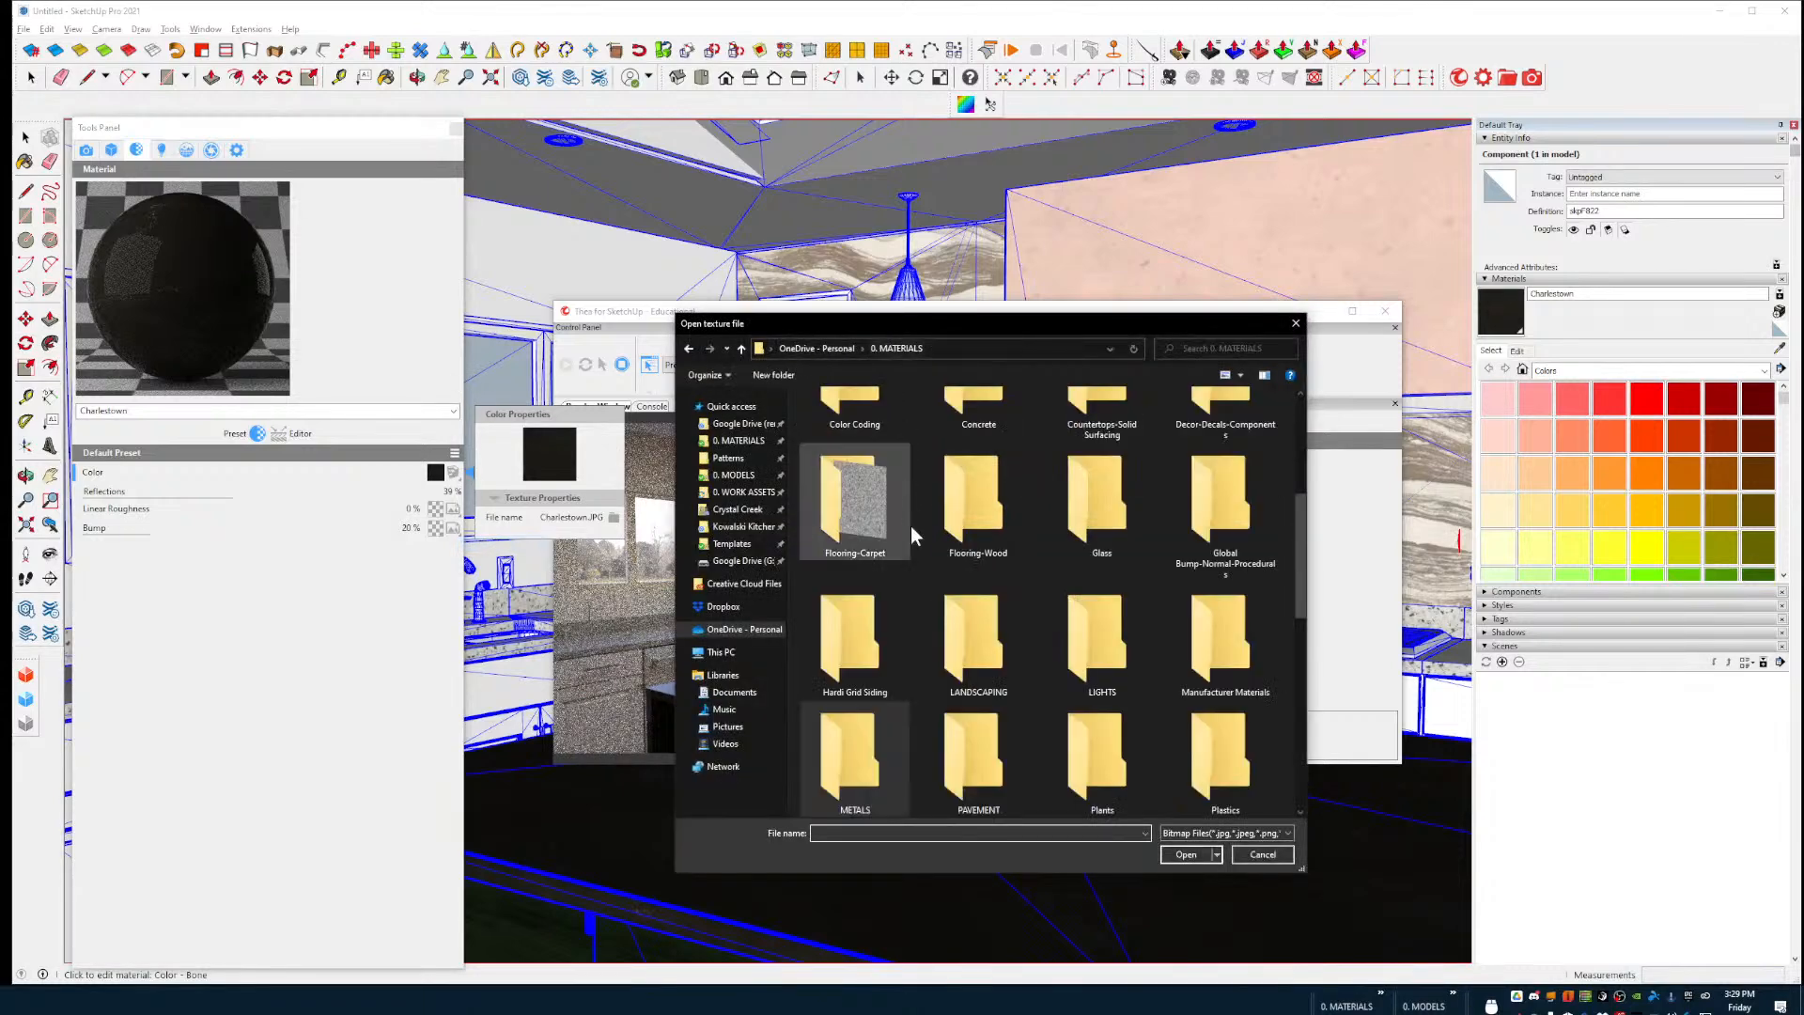
scroll(996, 559, "up", 3)
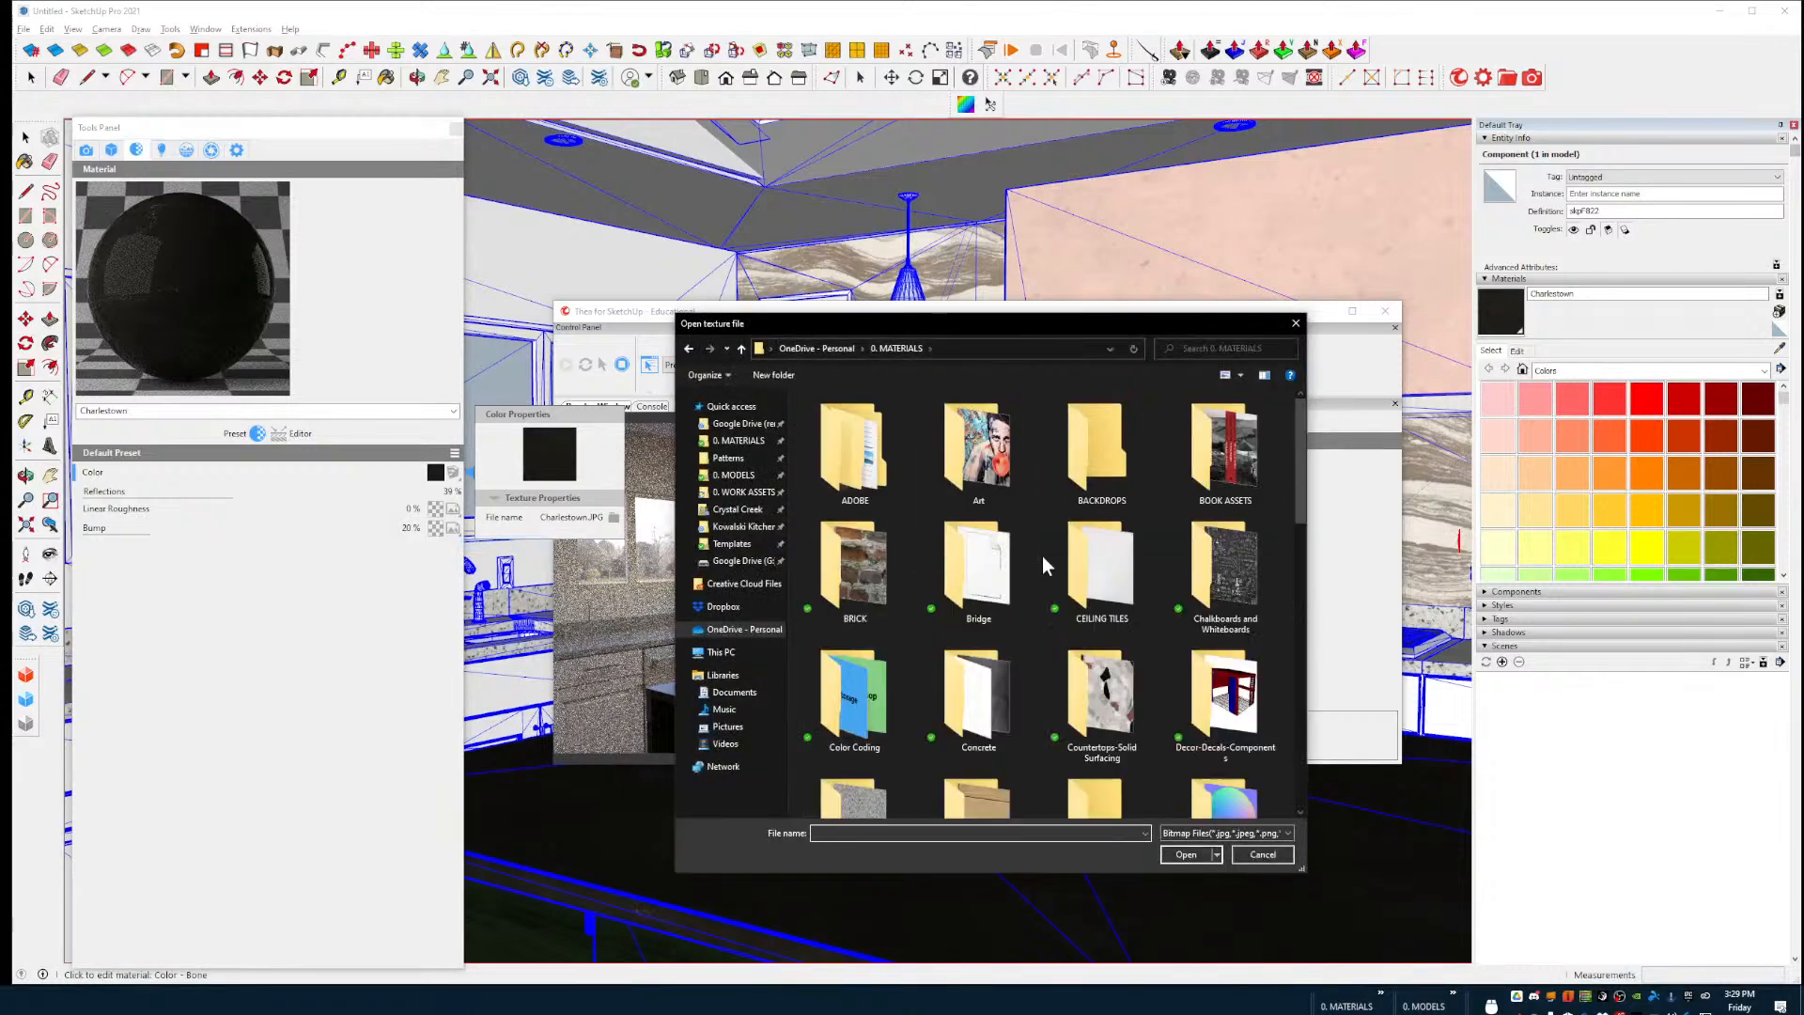
double_click(1078, 716)
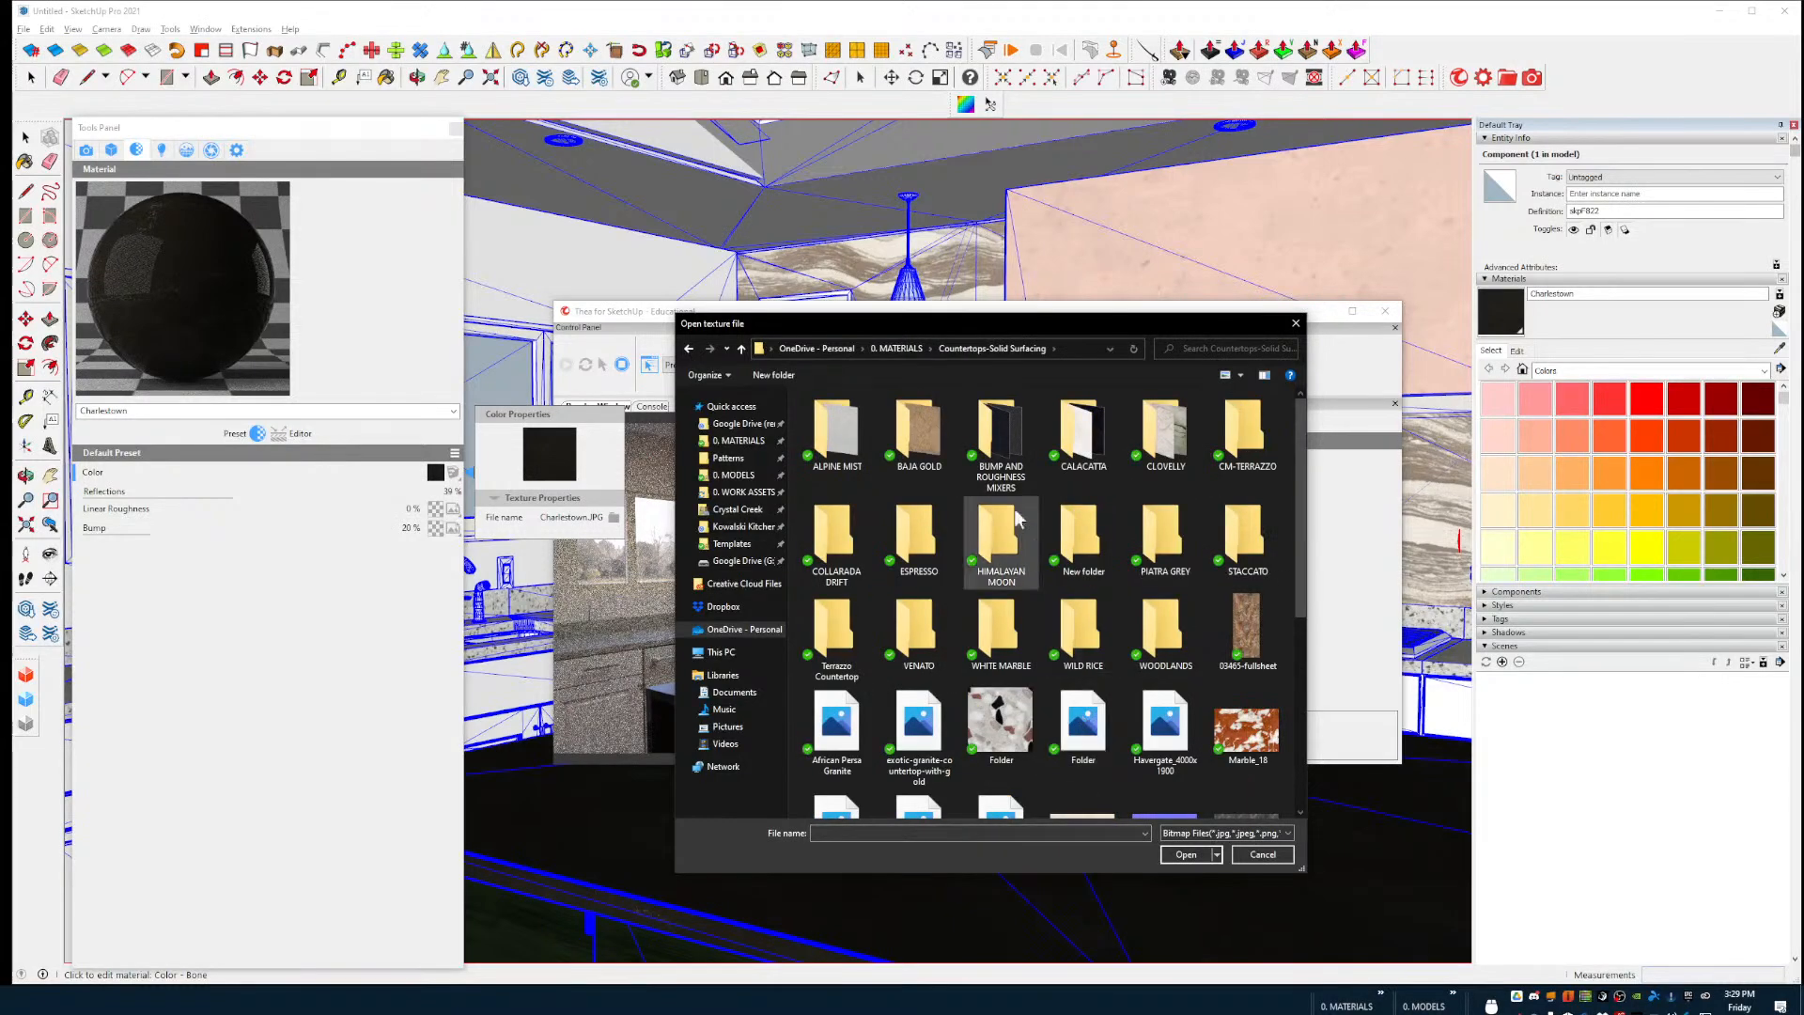
double_click(1002, 458)
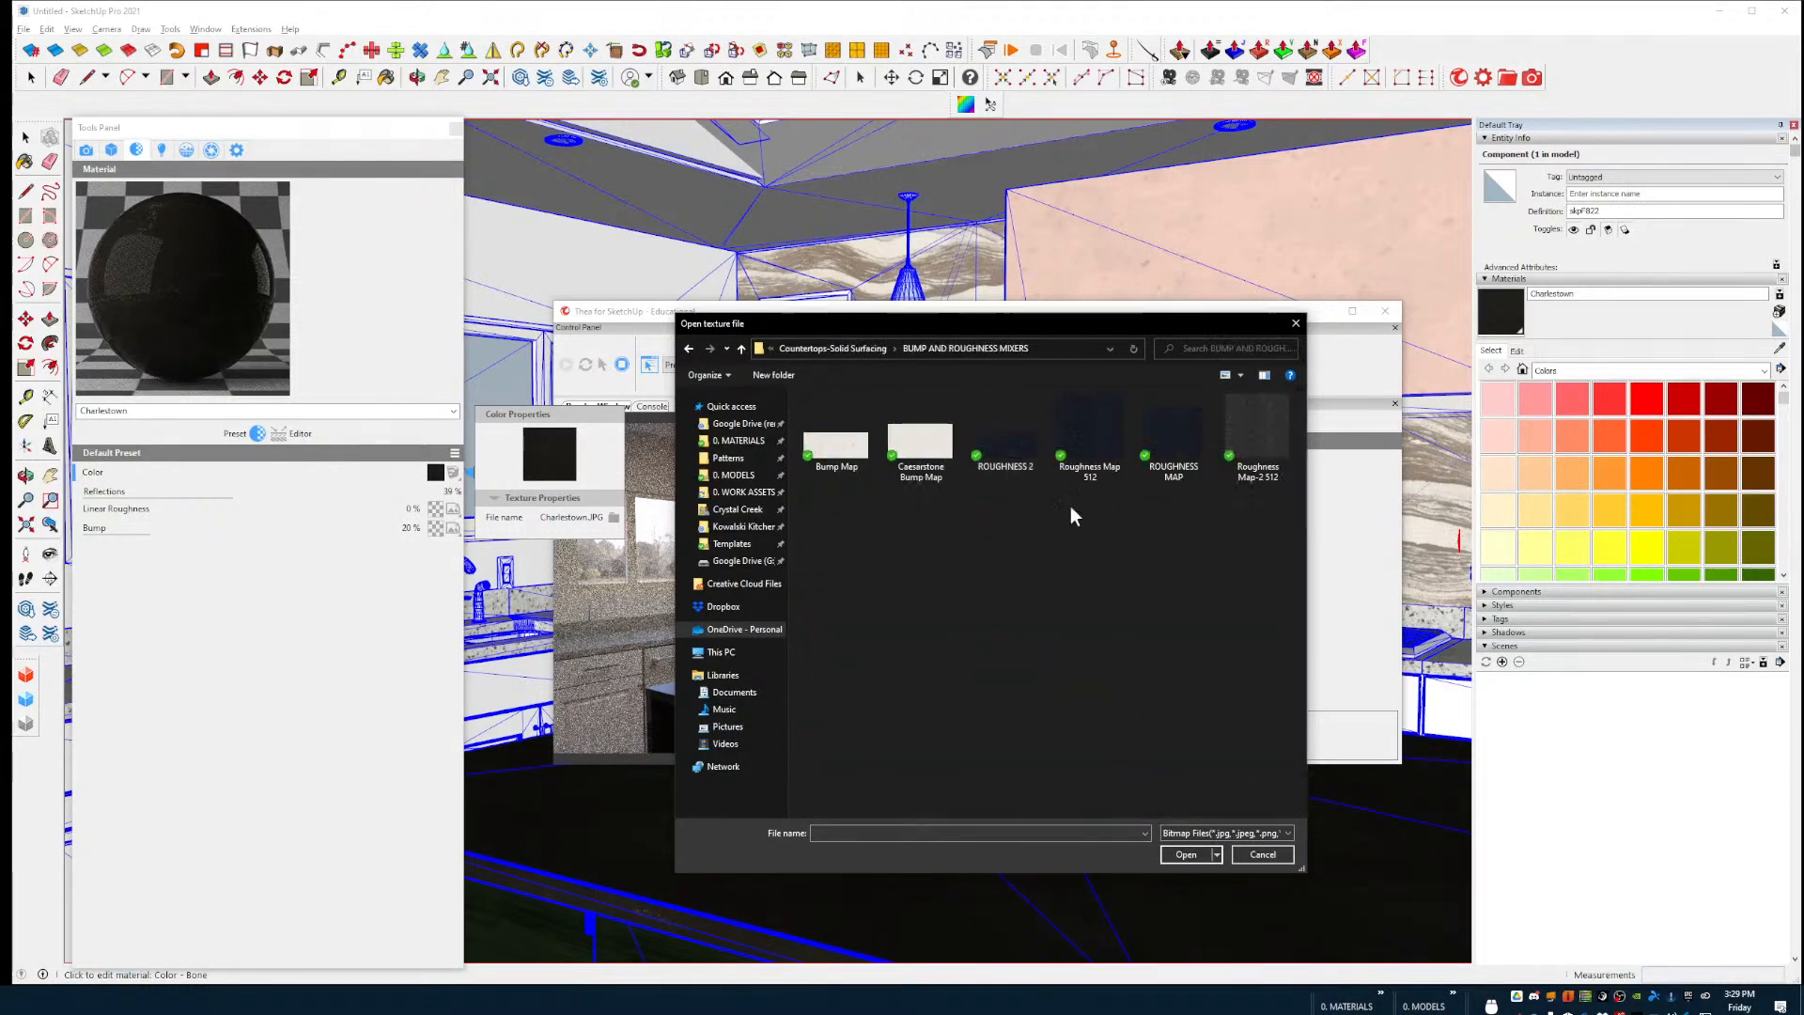
left_click(1248, 447)
double_click(1248, 447)
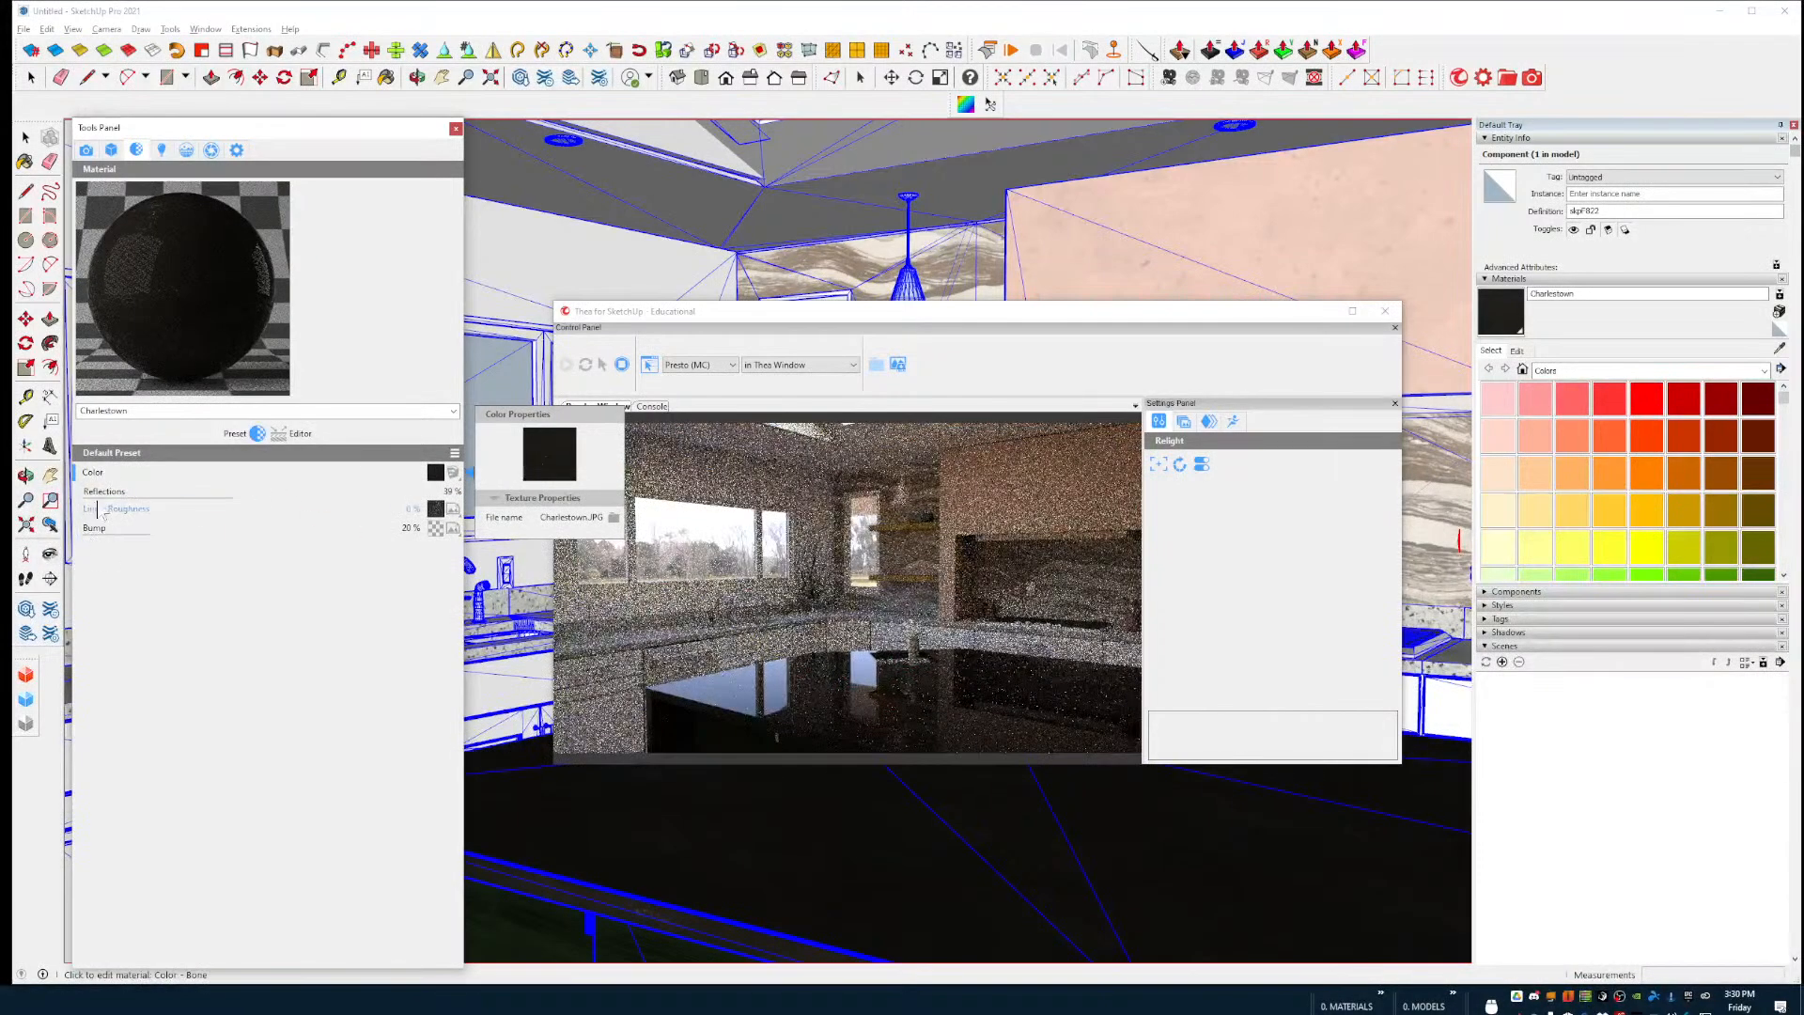
left_click_drag(111, 514, 304, 523)
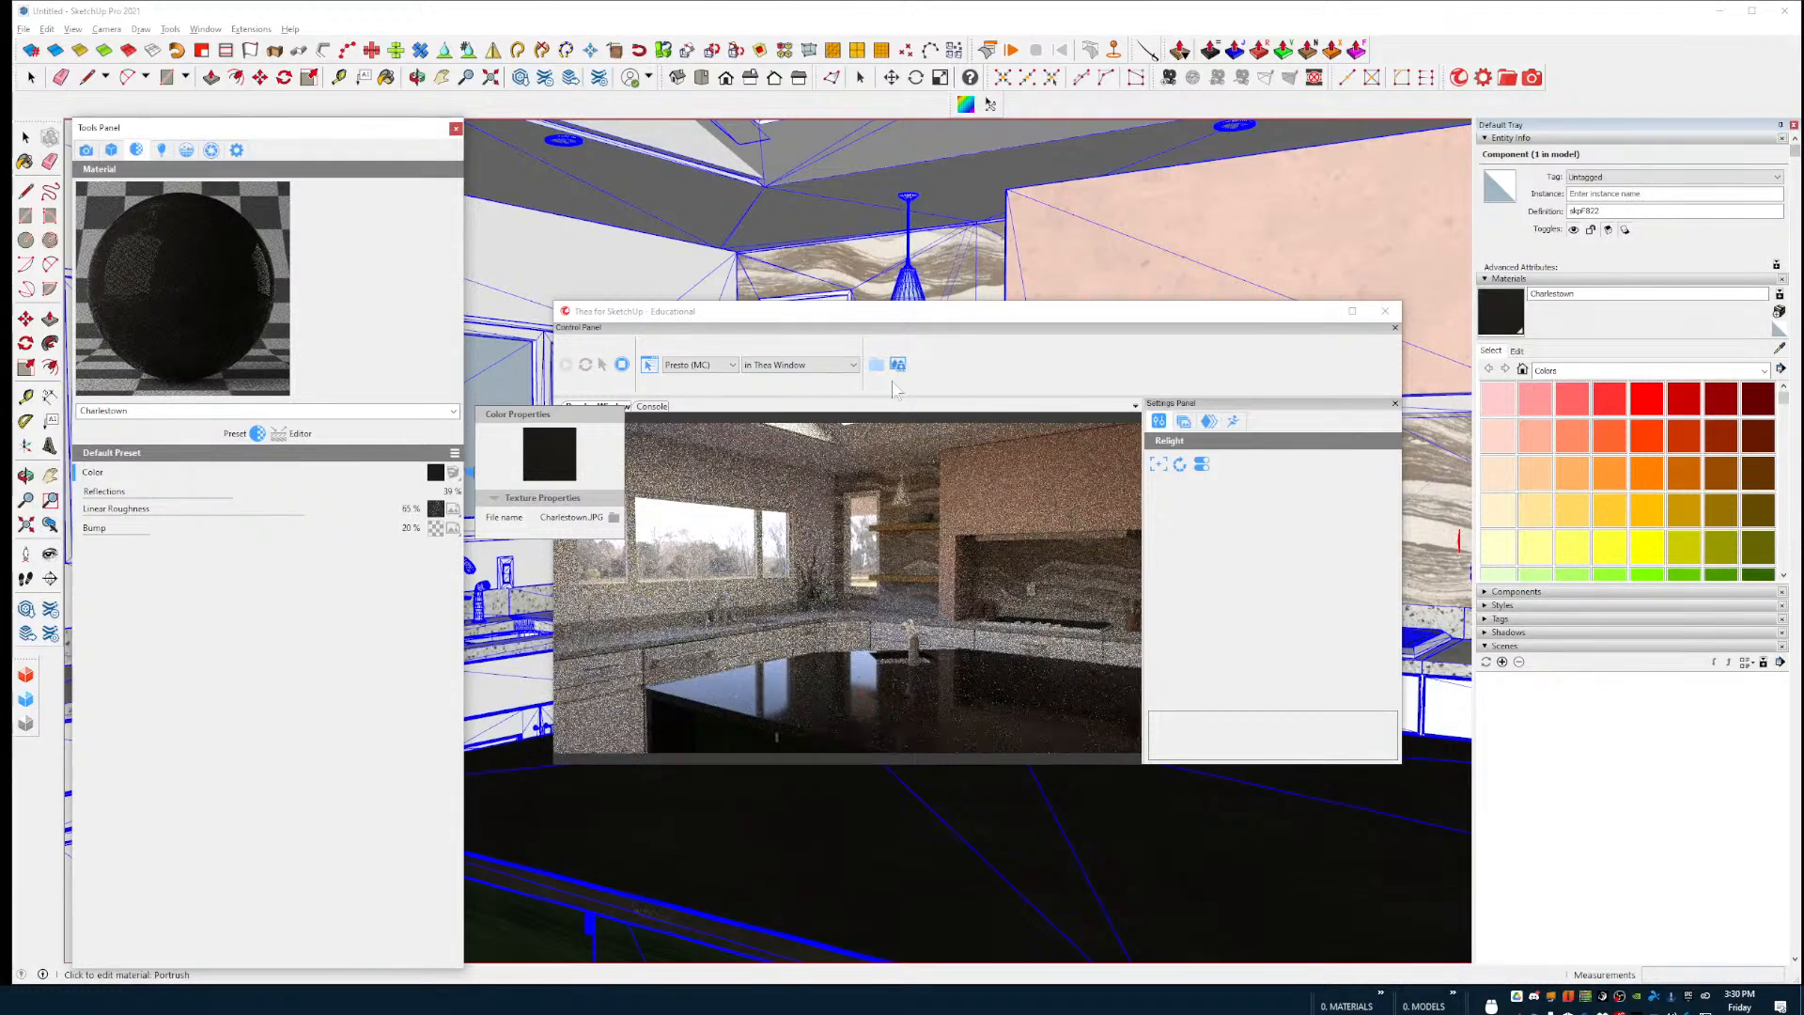
Step: Reposition and enlarge the Thea render window and get a closer view of the island countertop
left_click_drag(924, 325, 912, 227)
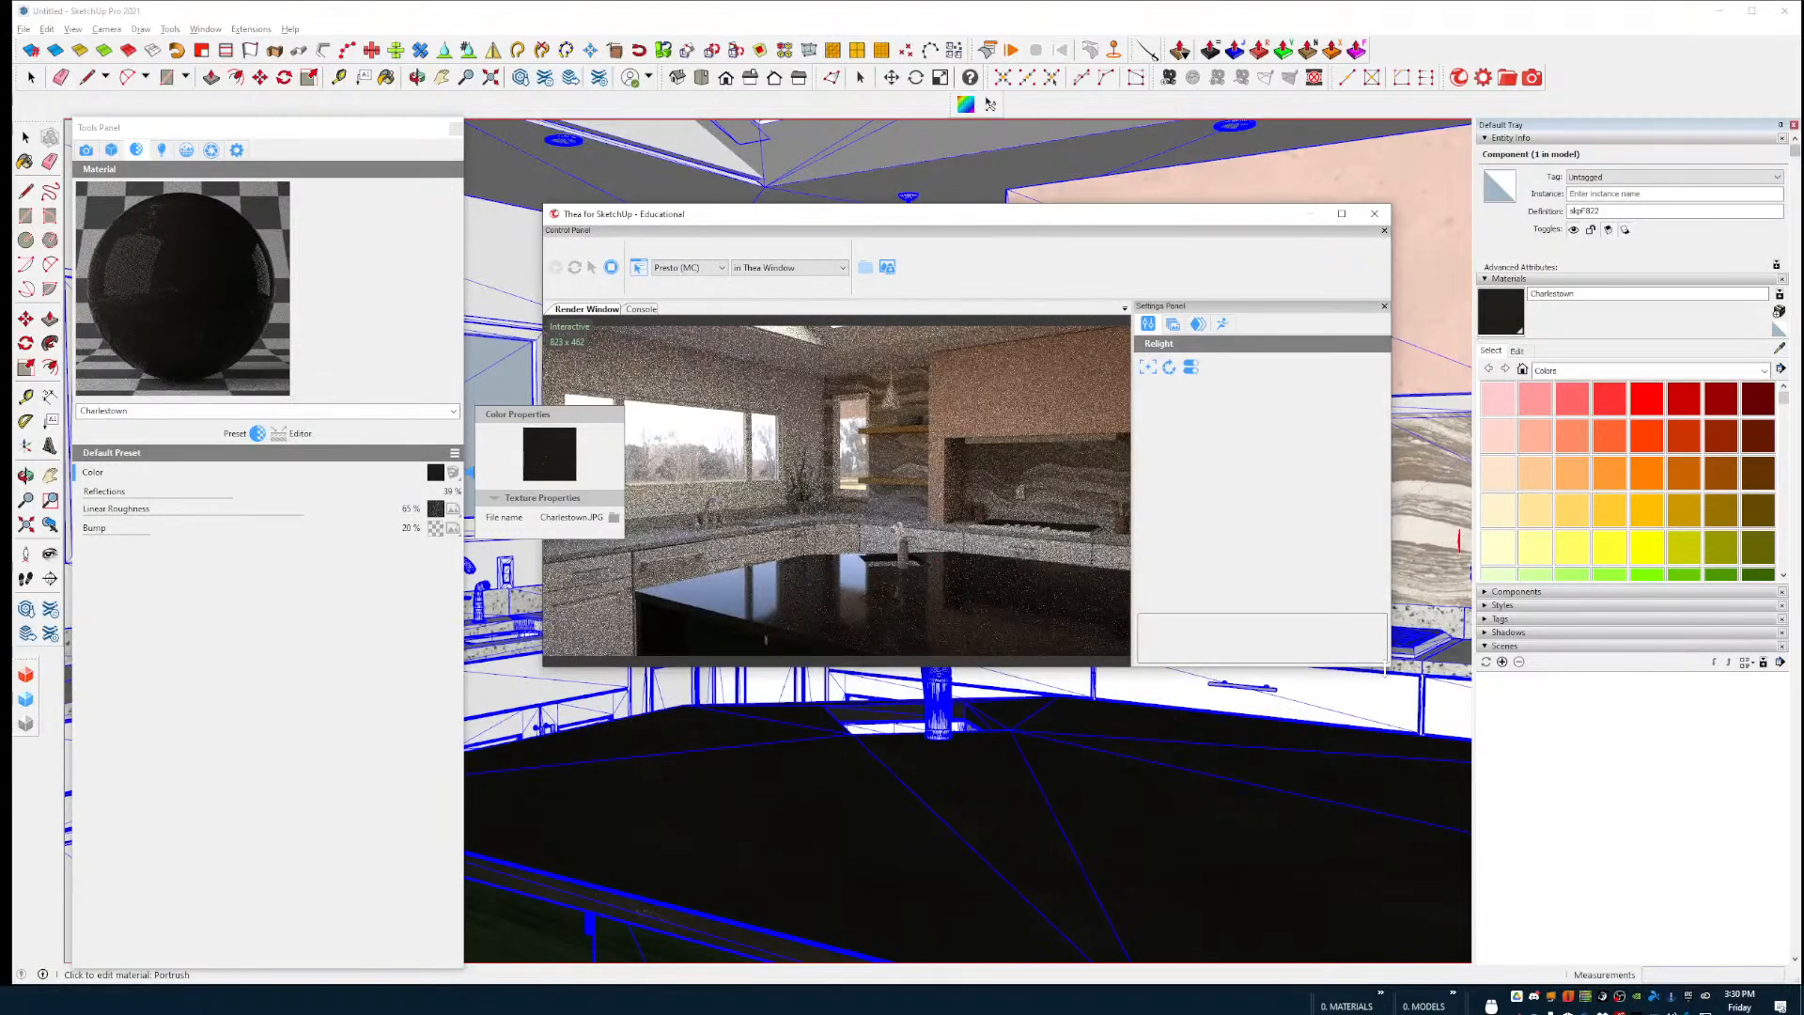
left_click_drag(1389, 664, 1524, 785)
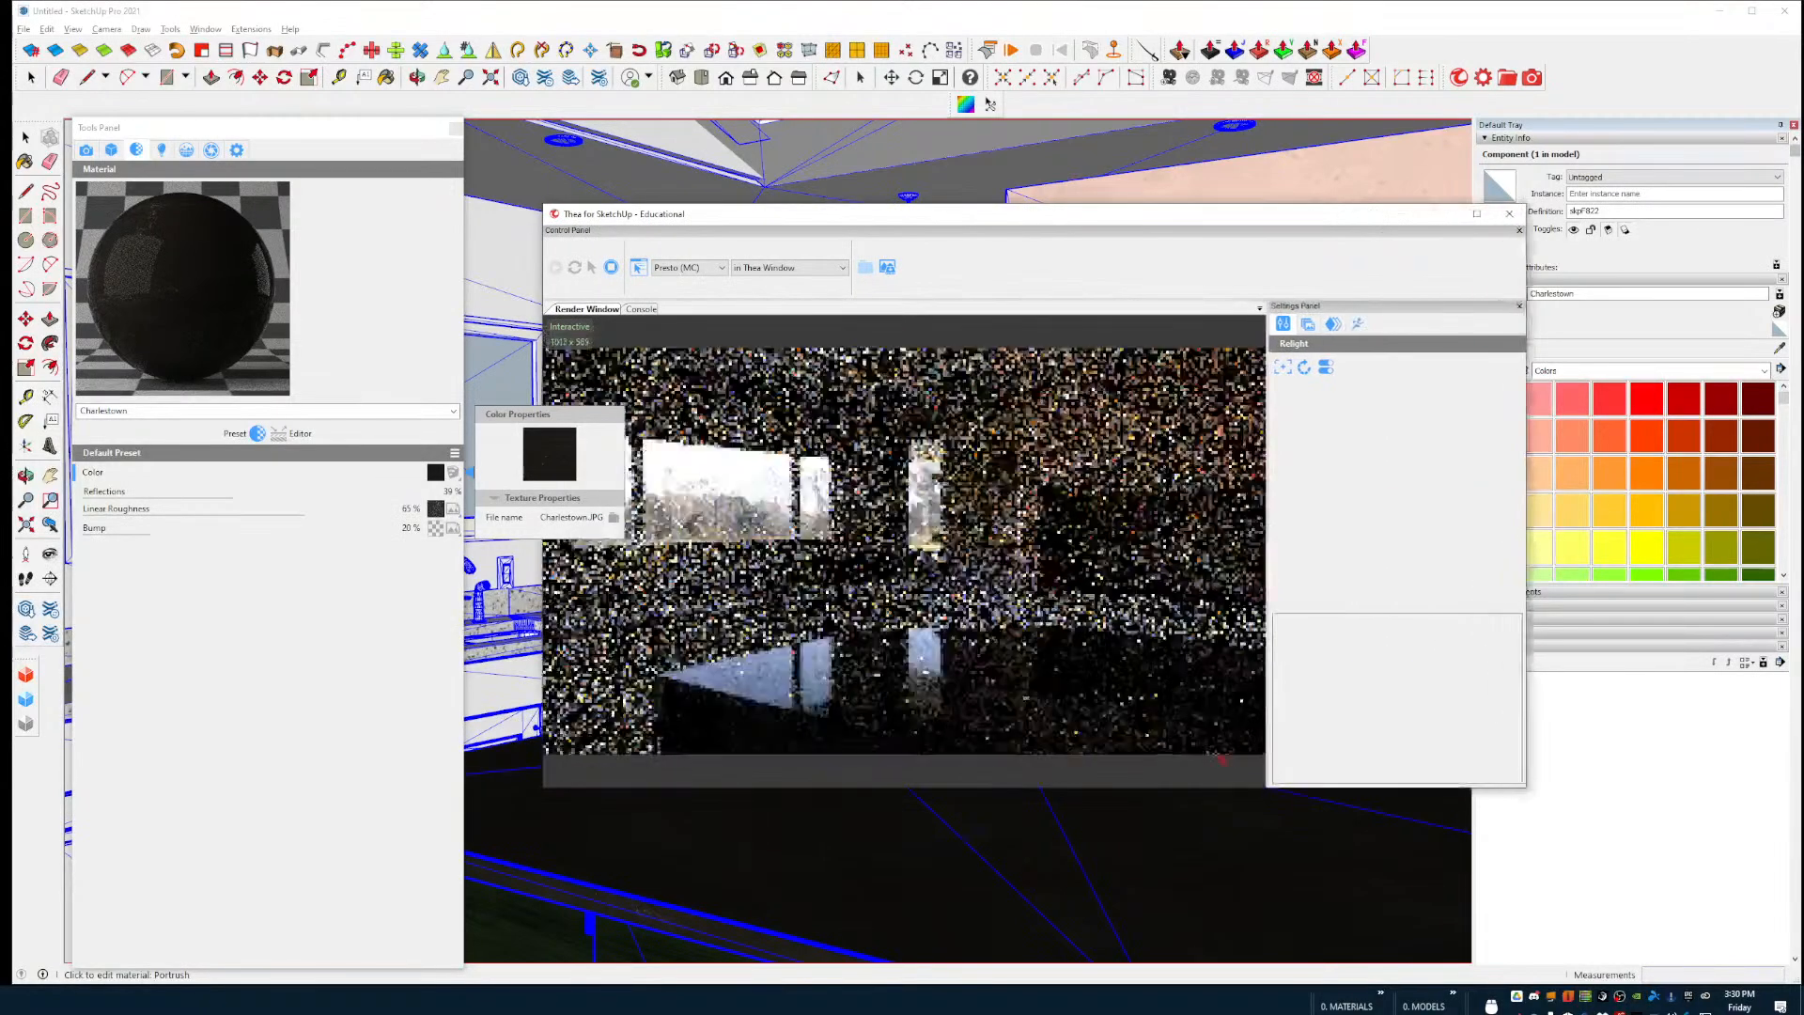
middle_click_drag(1031, 888, 932, 889)
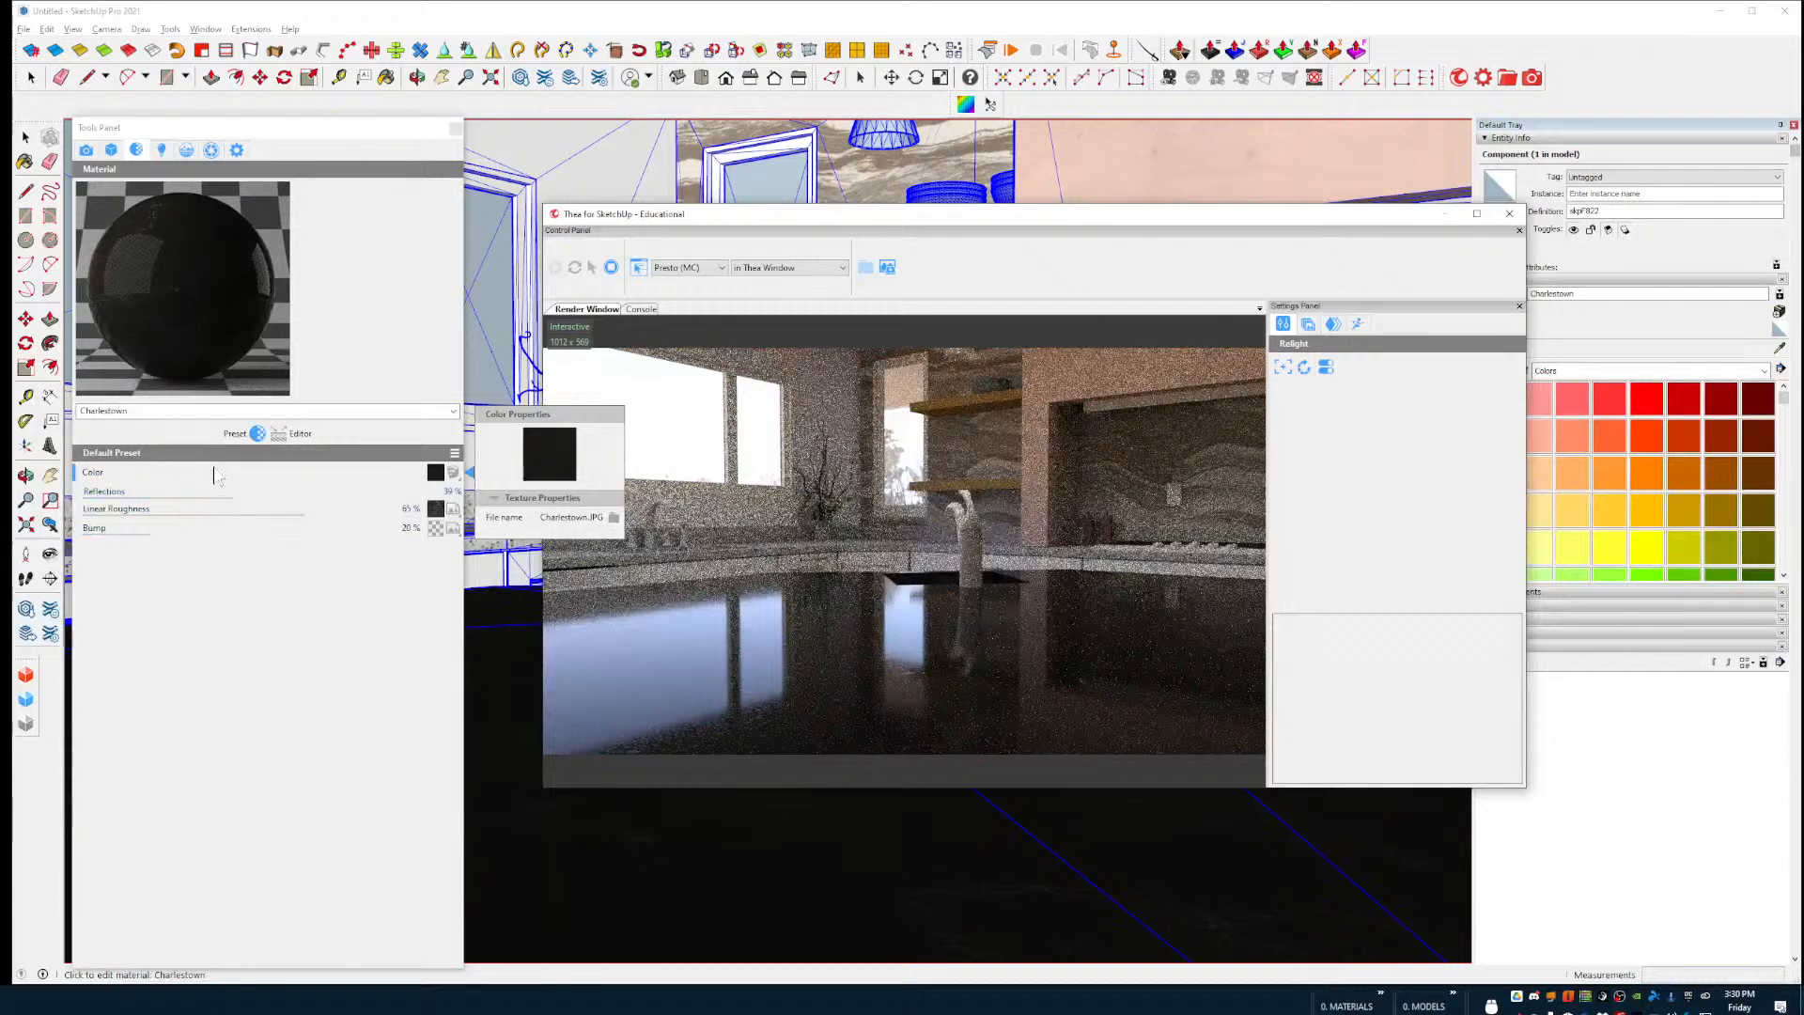
Step: Open Charlestown in the full material editor and set its diffuse texture's tonemapping brightness to 20
left_click(278, 435)
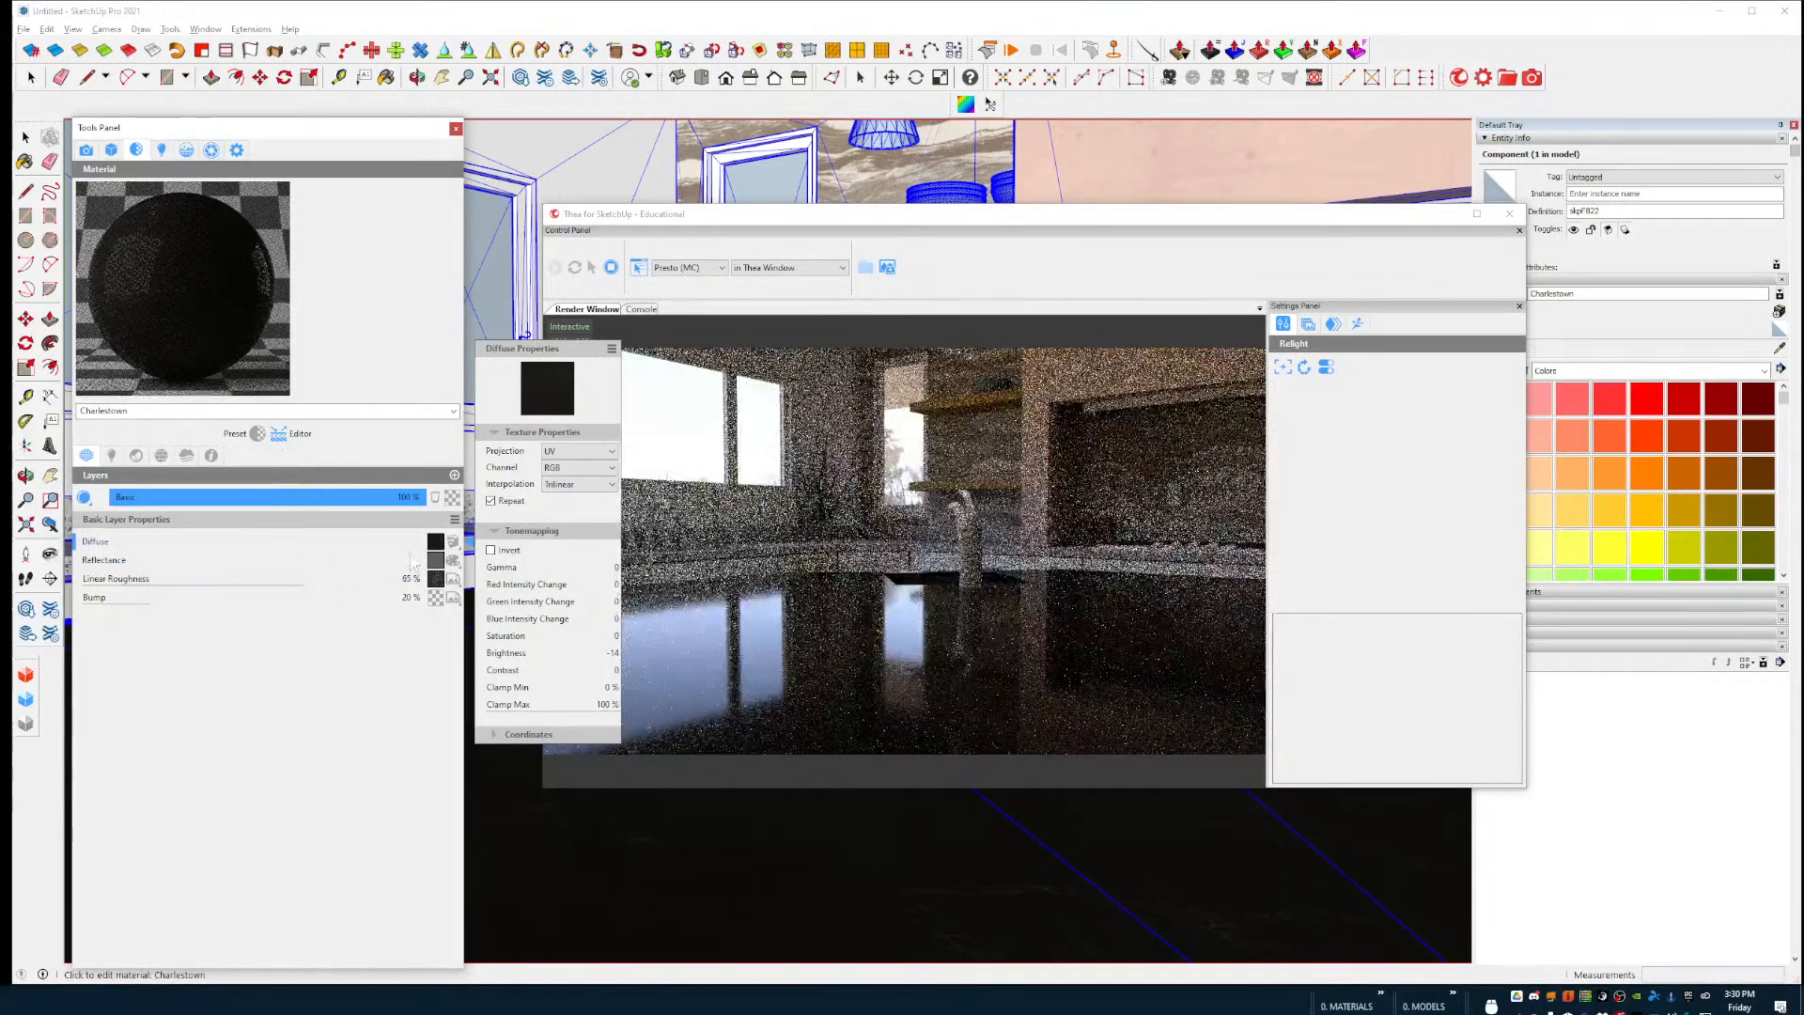
left_click(392, 543)
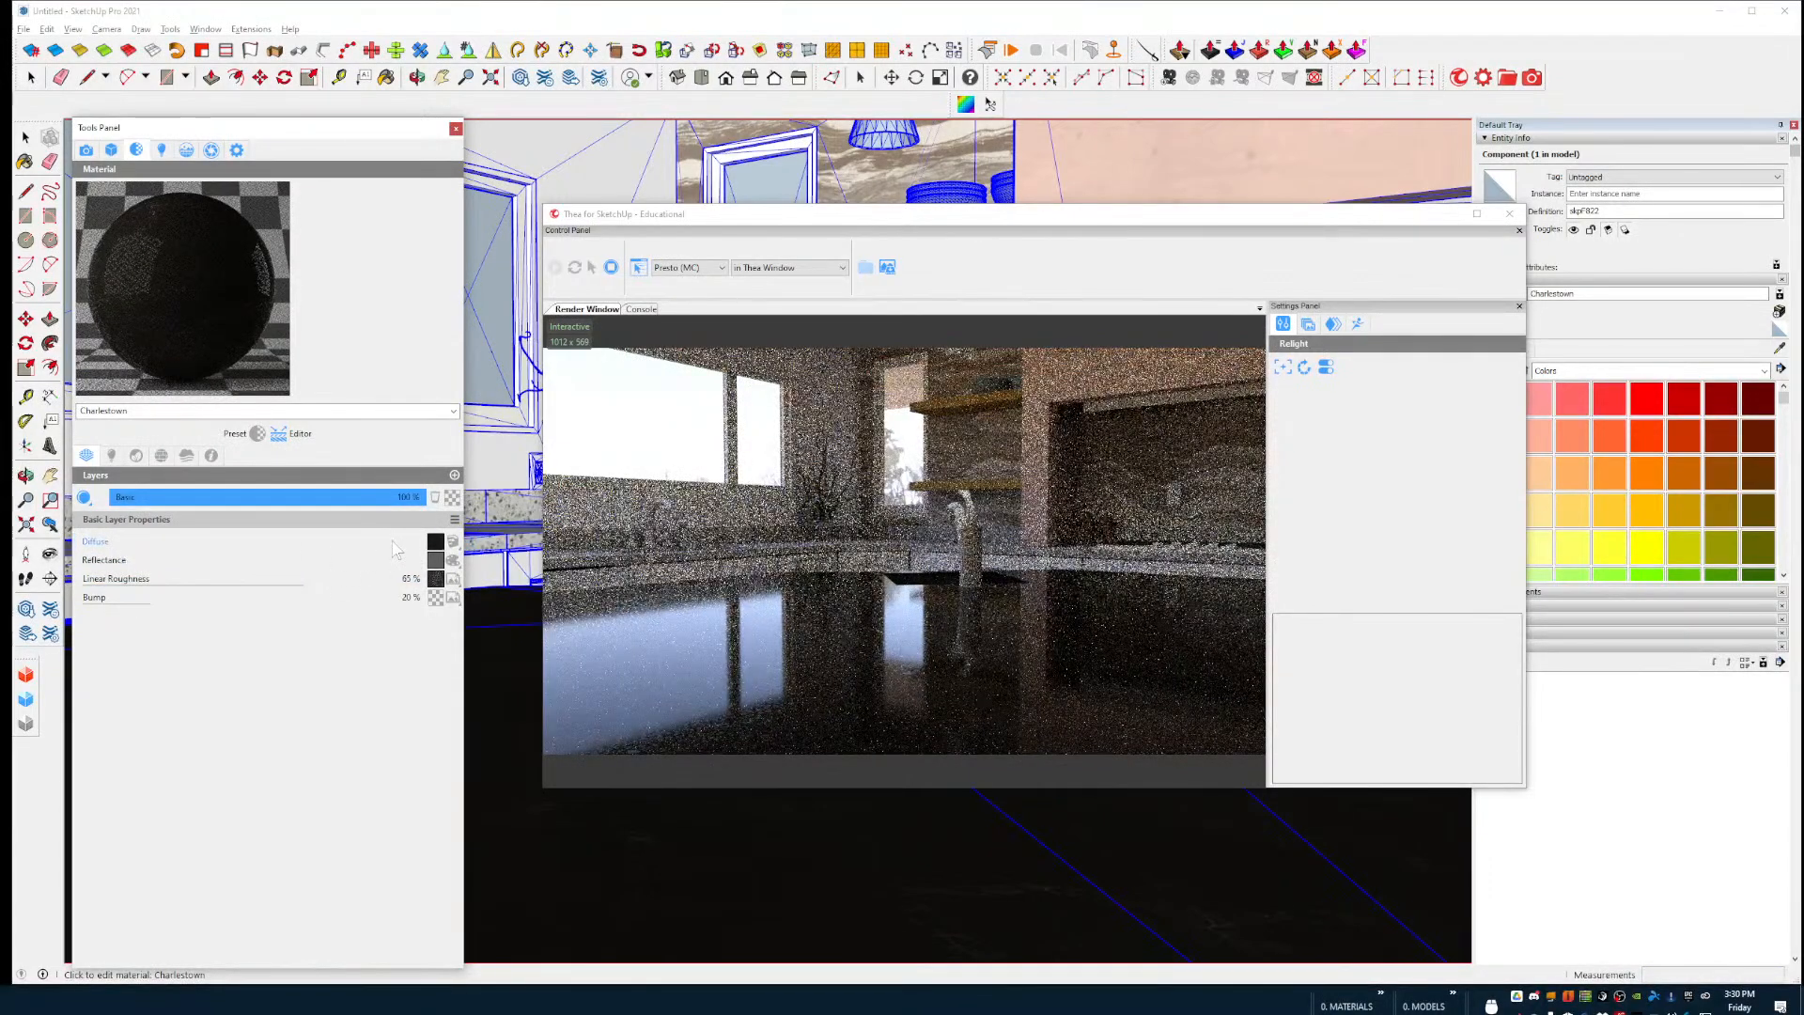
left_click(393, 548)
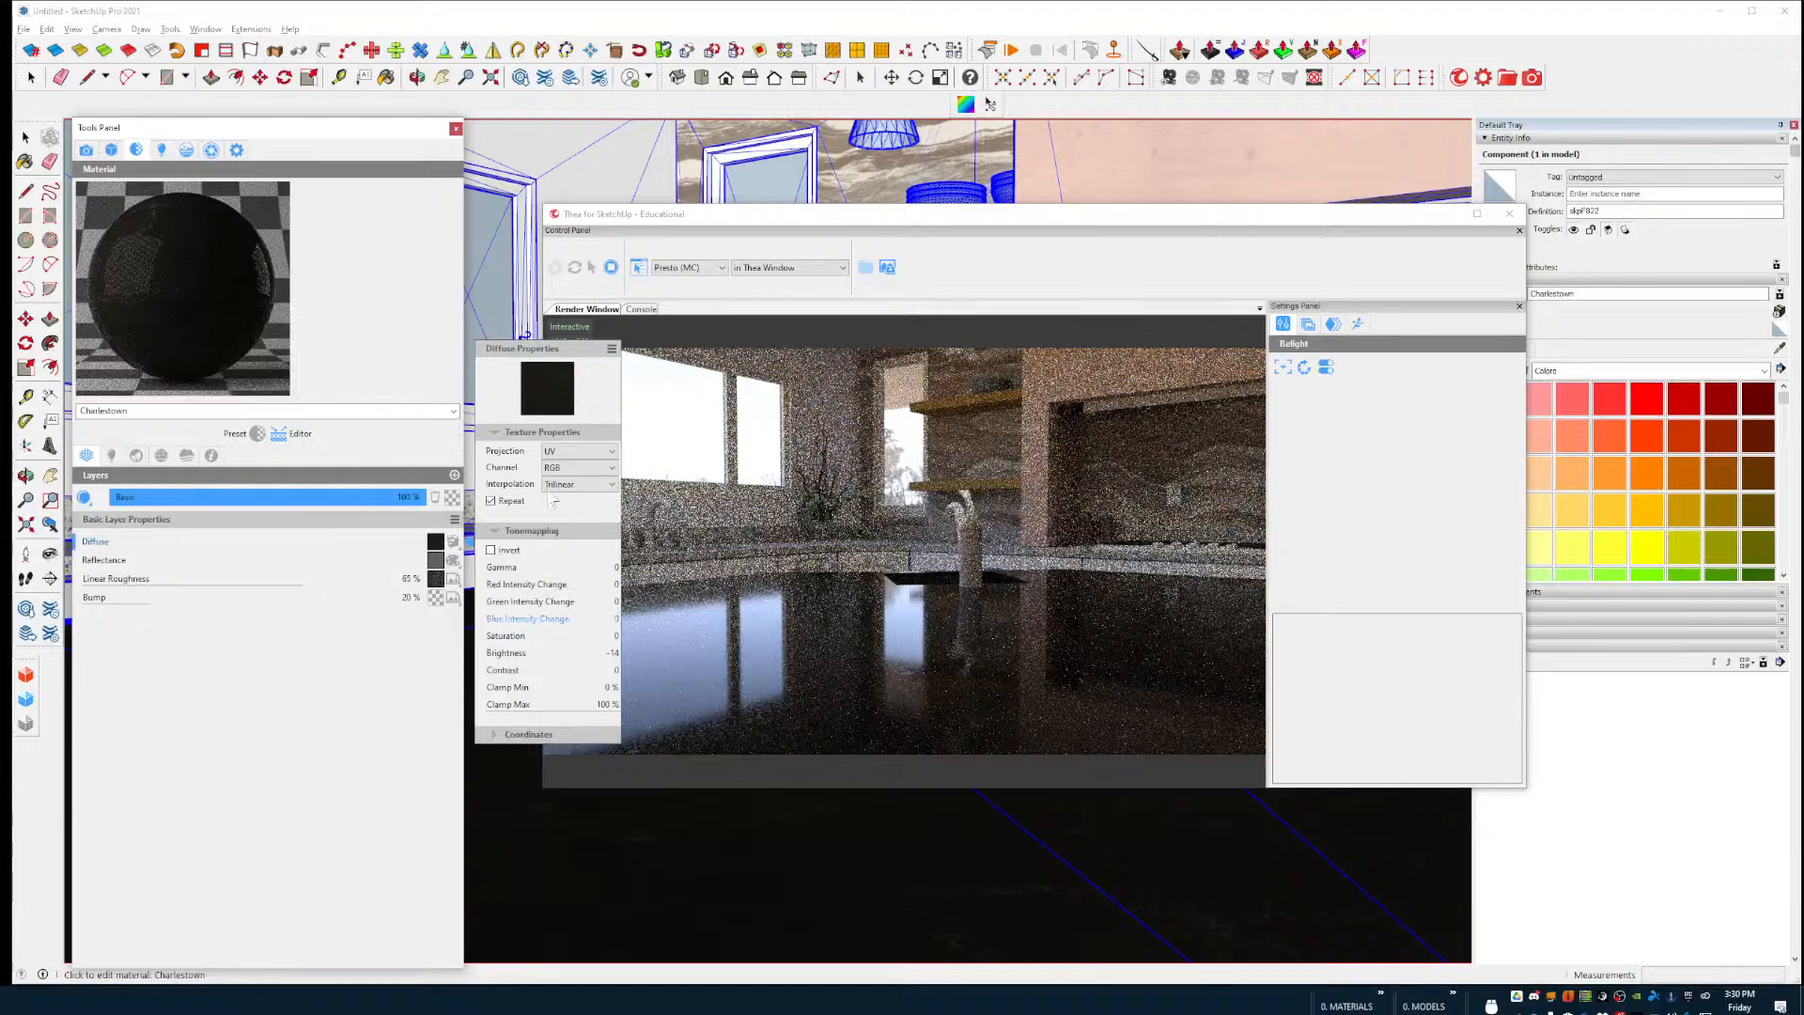
left_click(492, 740)
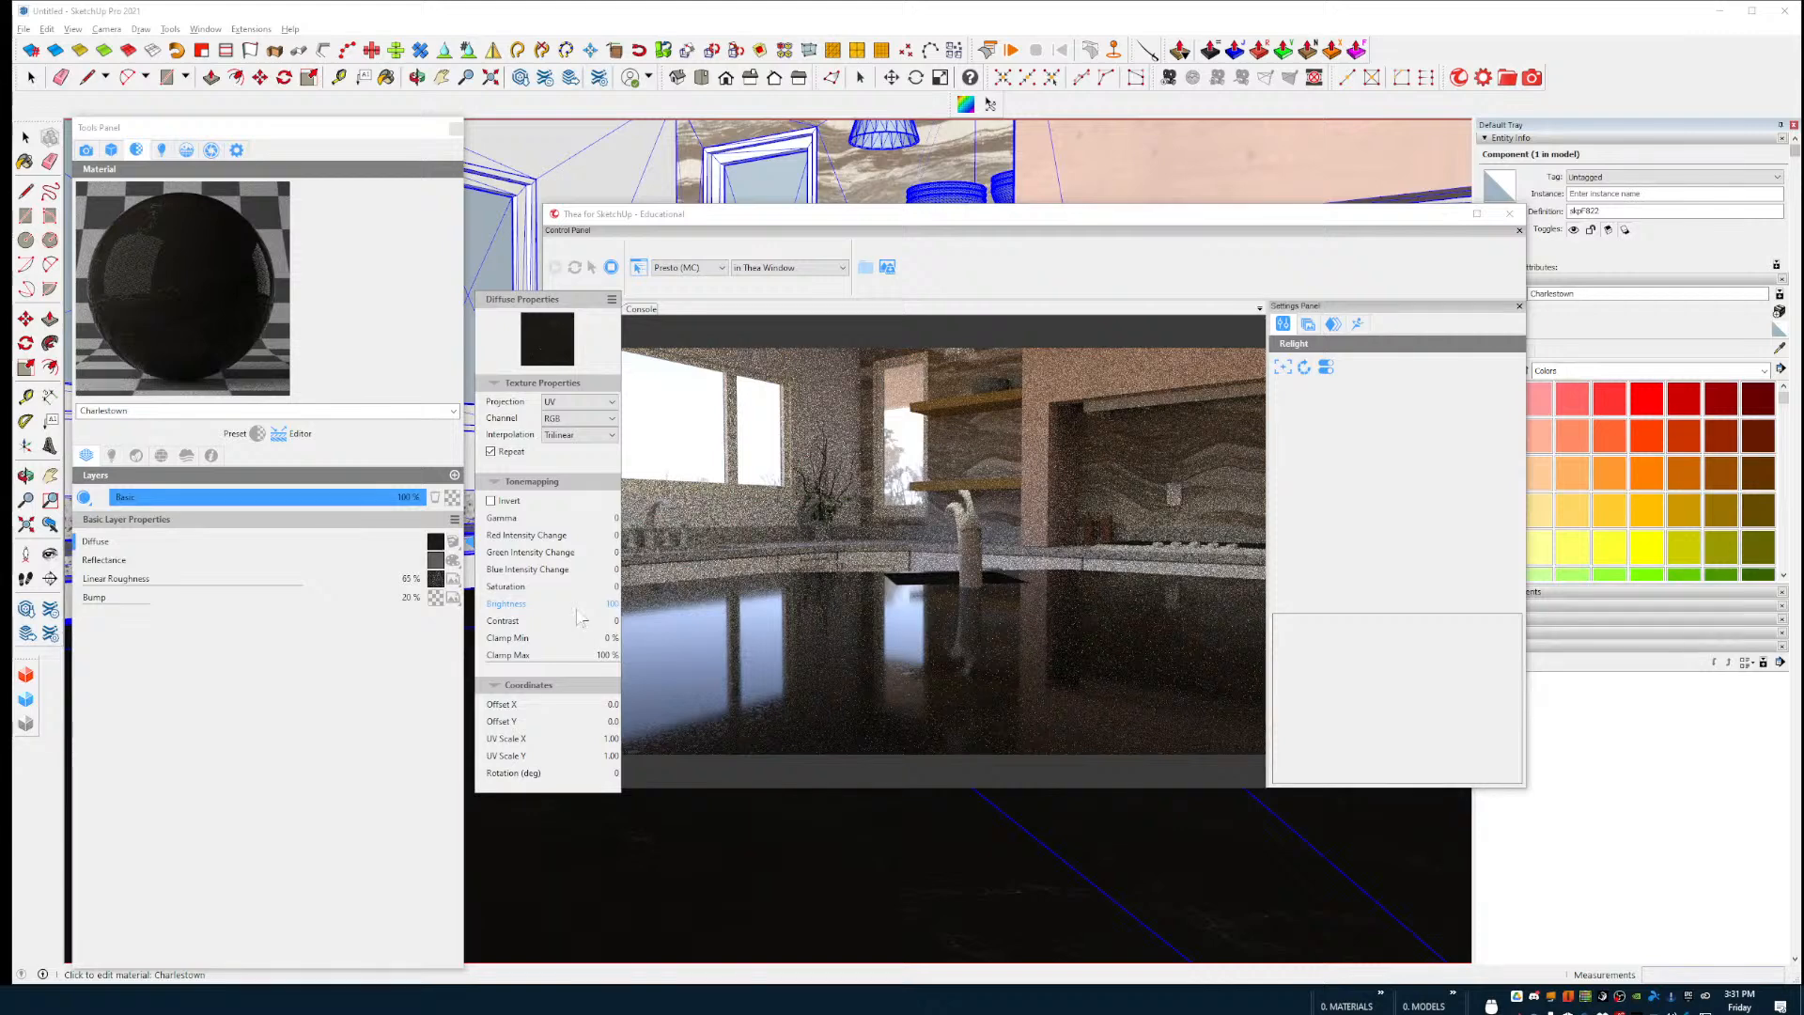
left_click_drag(568, 609, 571, 610)
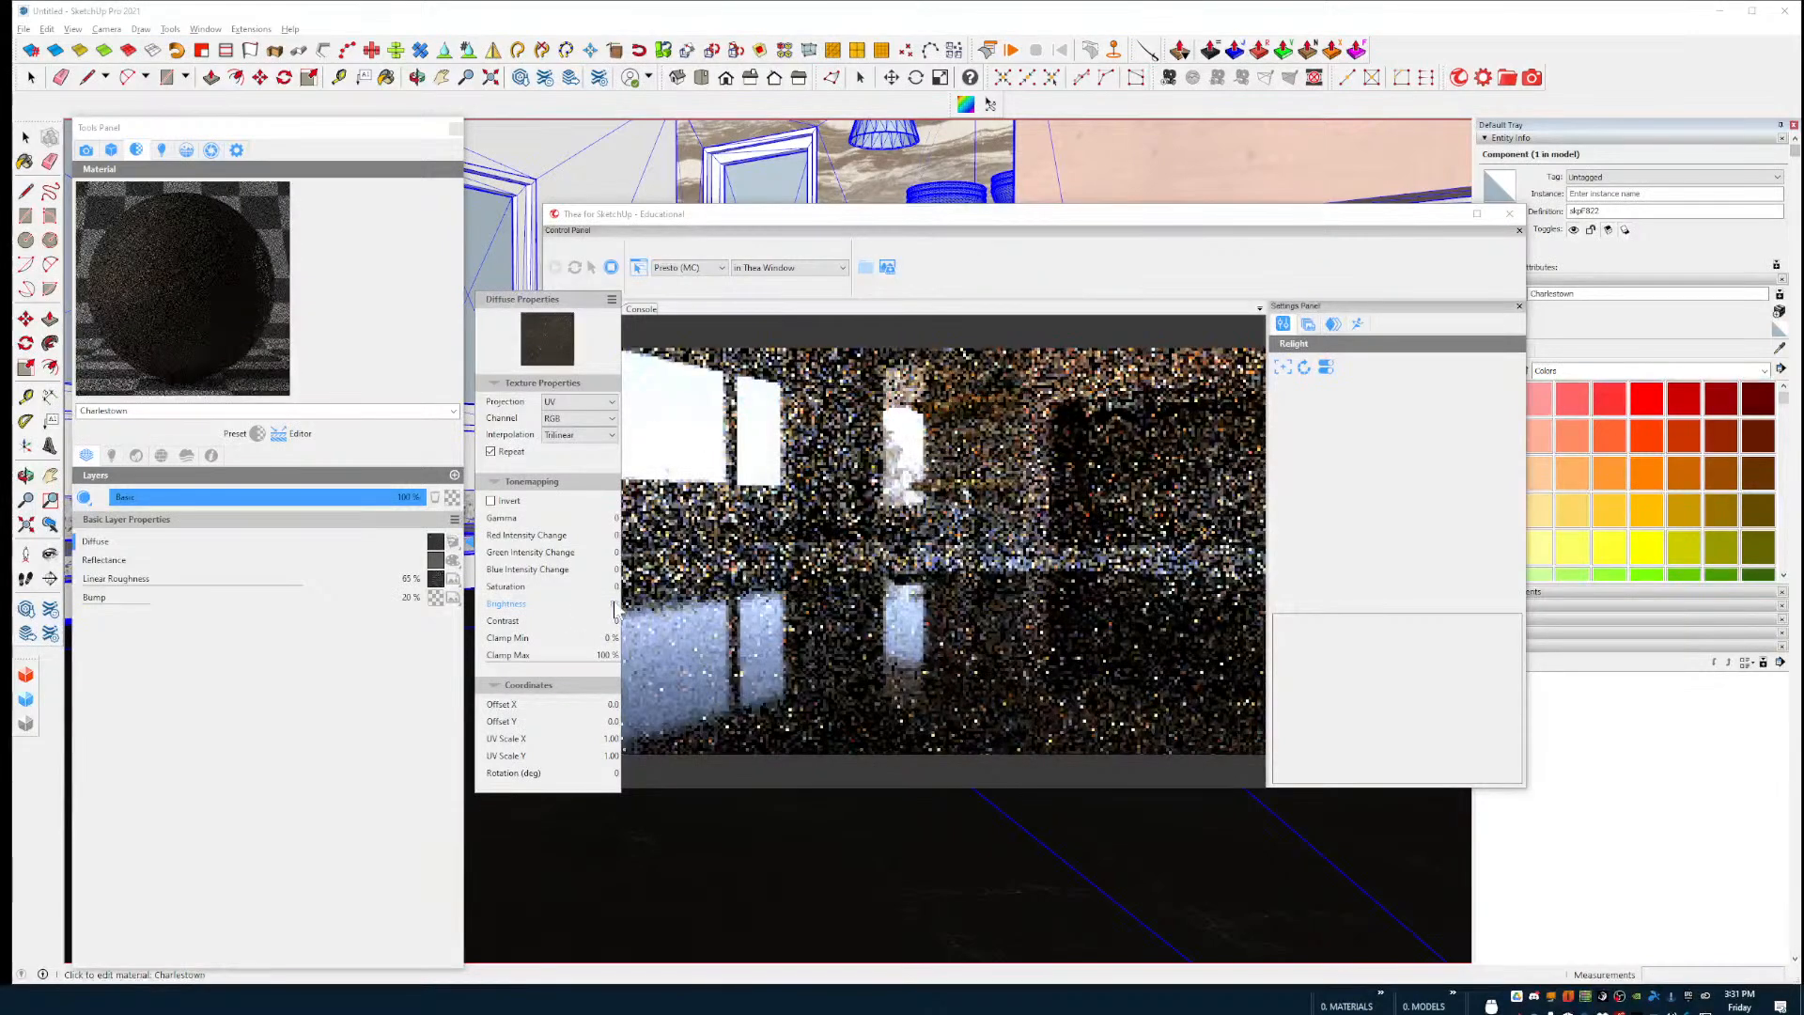
double_click(612, 604)
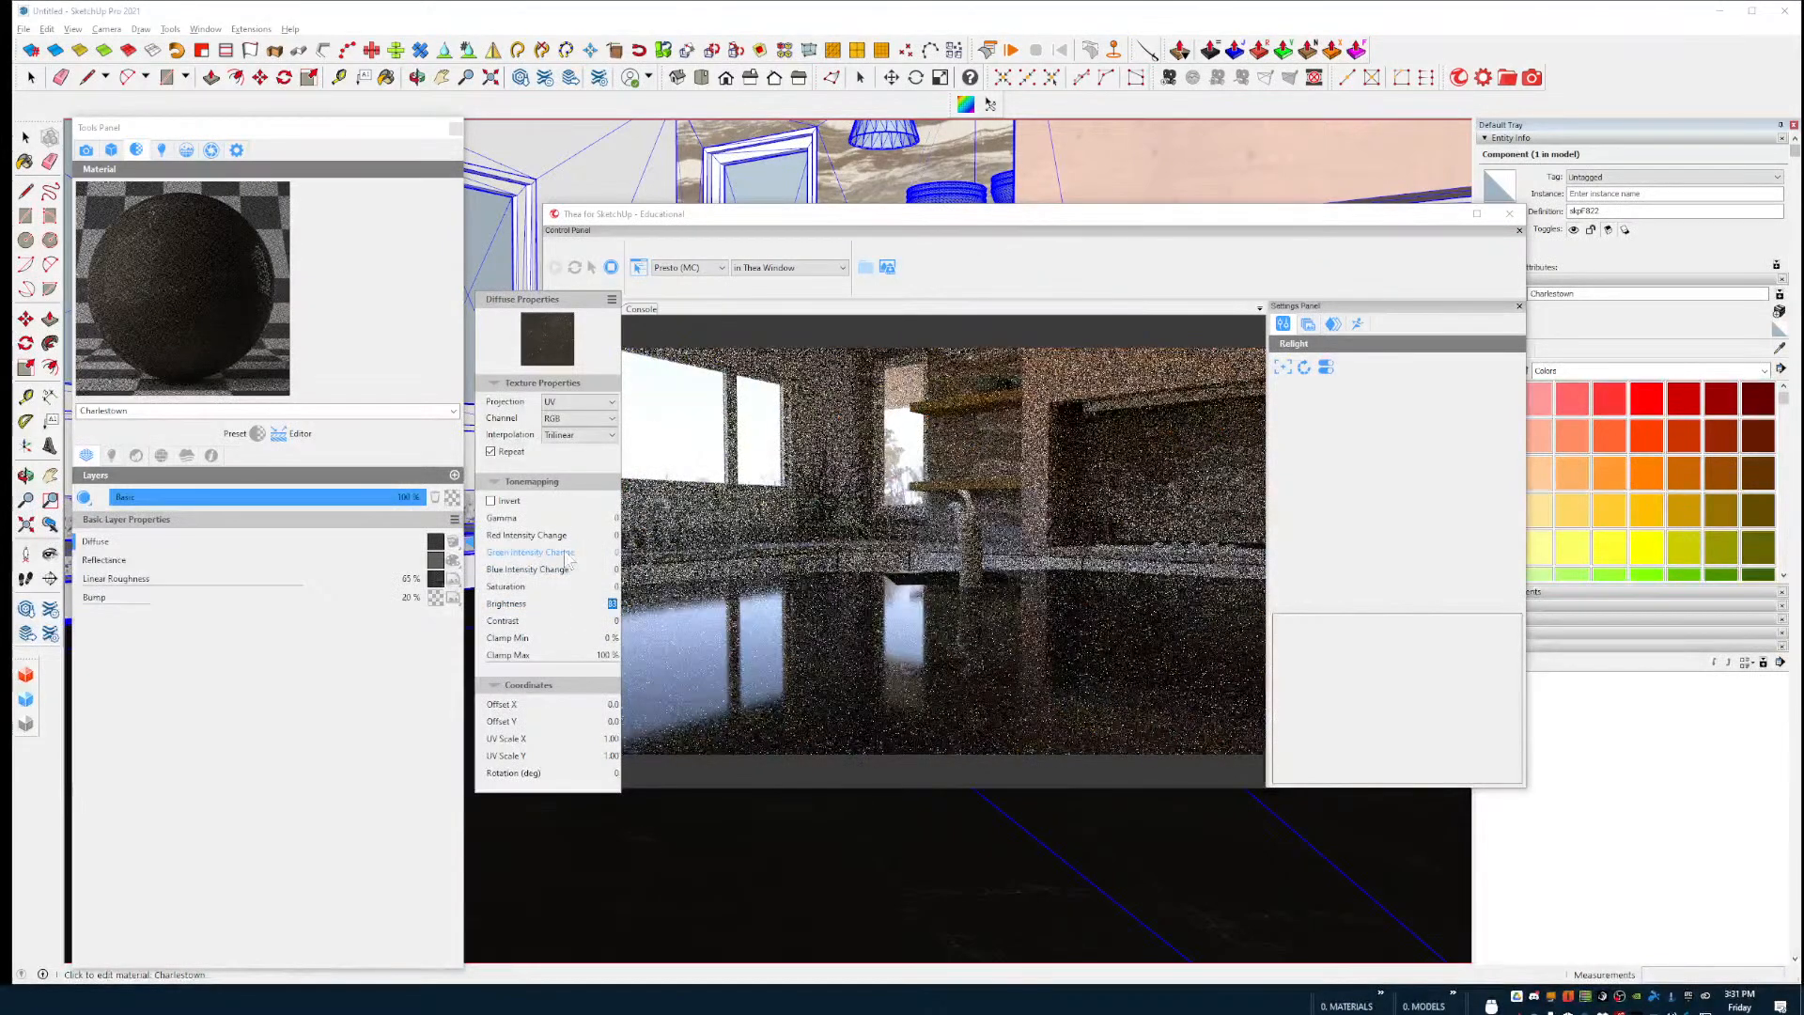
key("Return")
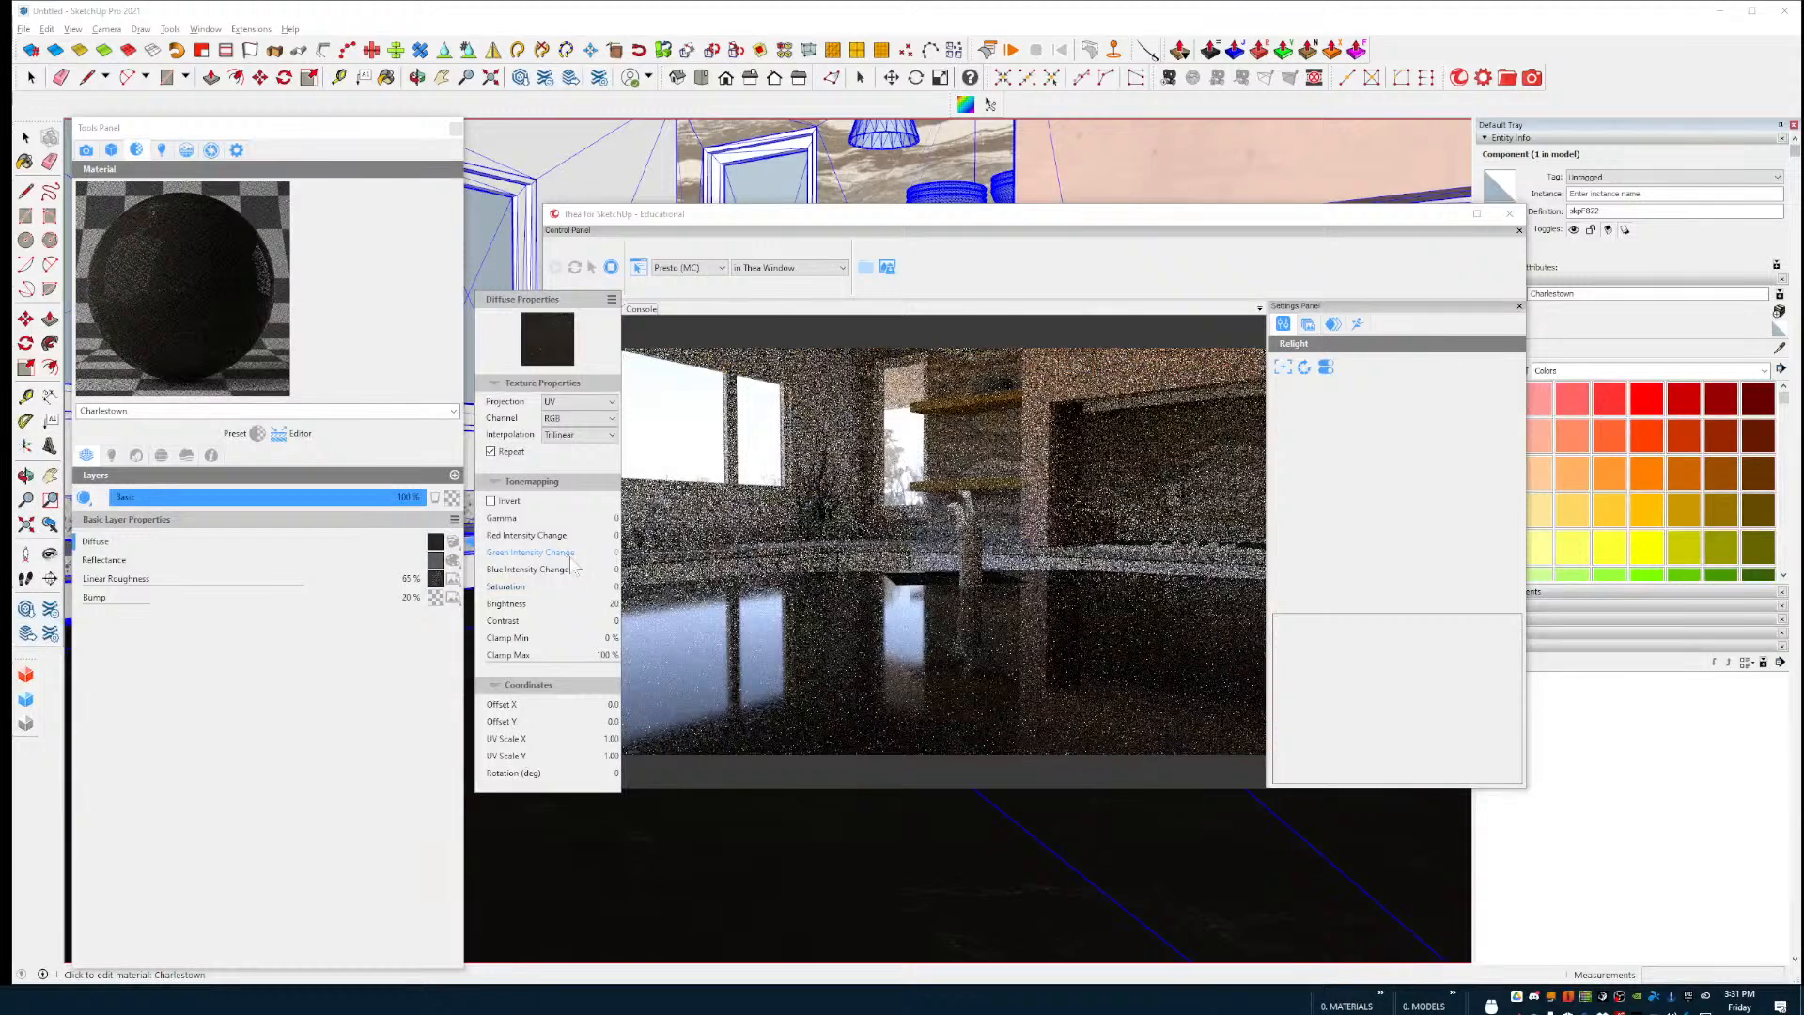
Step: Set the green intensity change of Charlestown's diffuse texture to -14
left_click(614, 552)
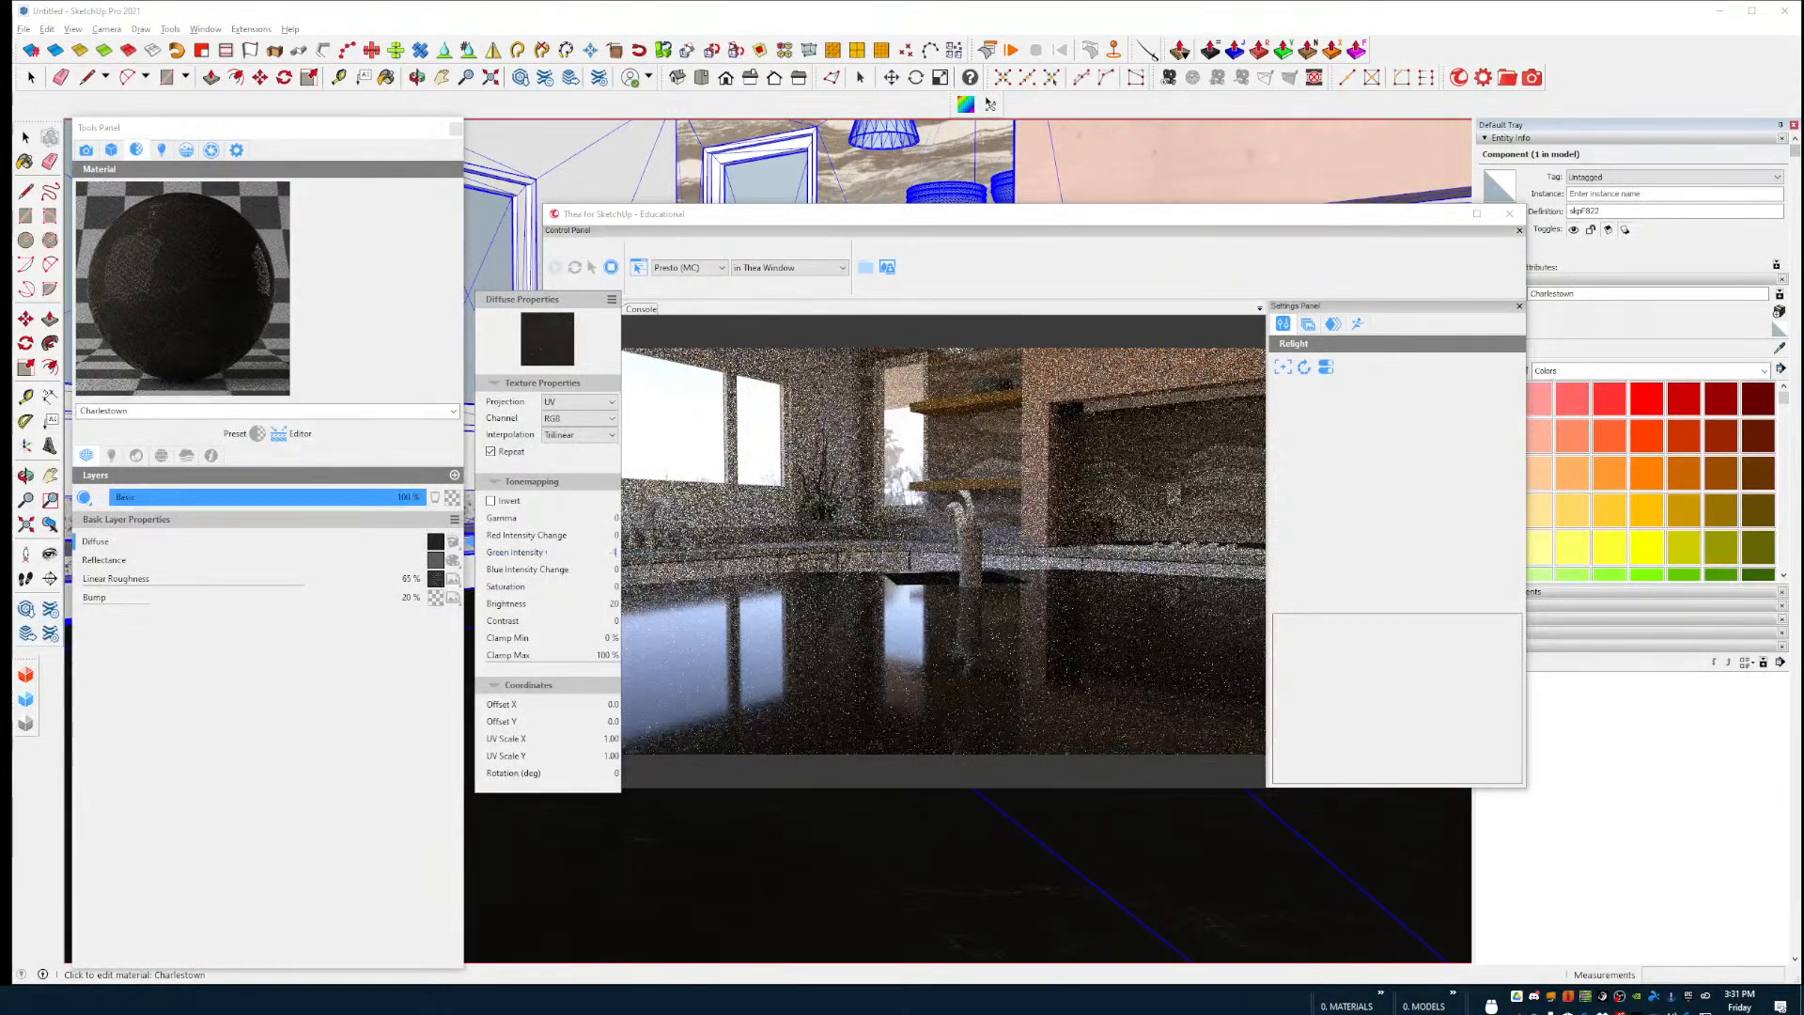
type("-14")
key("Return")
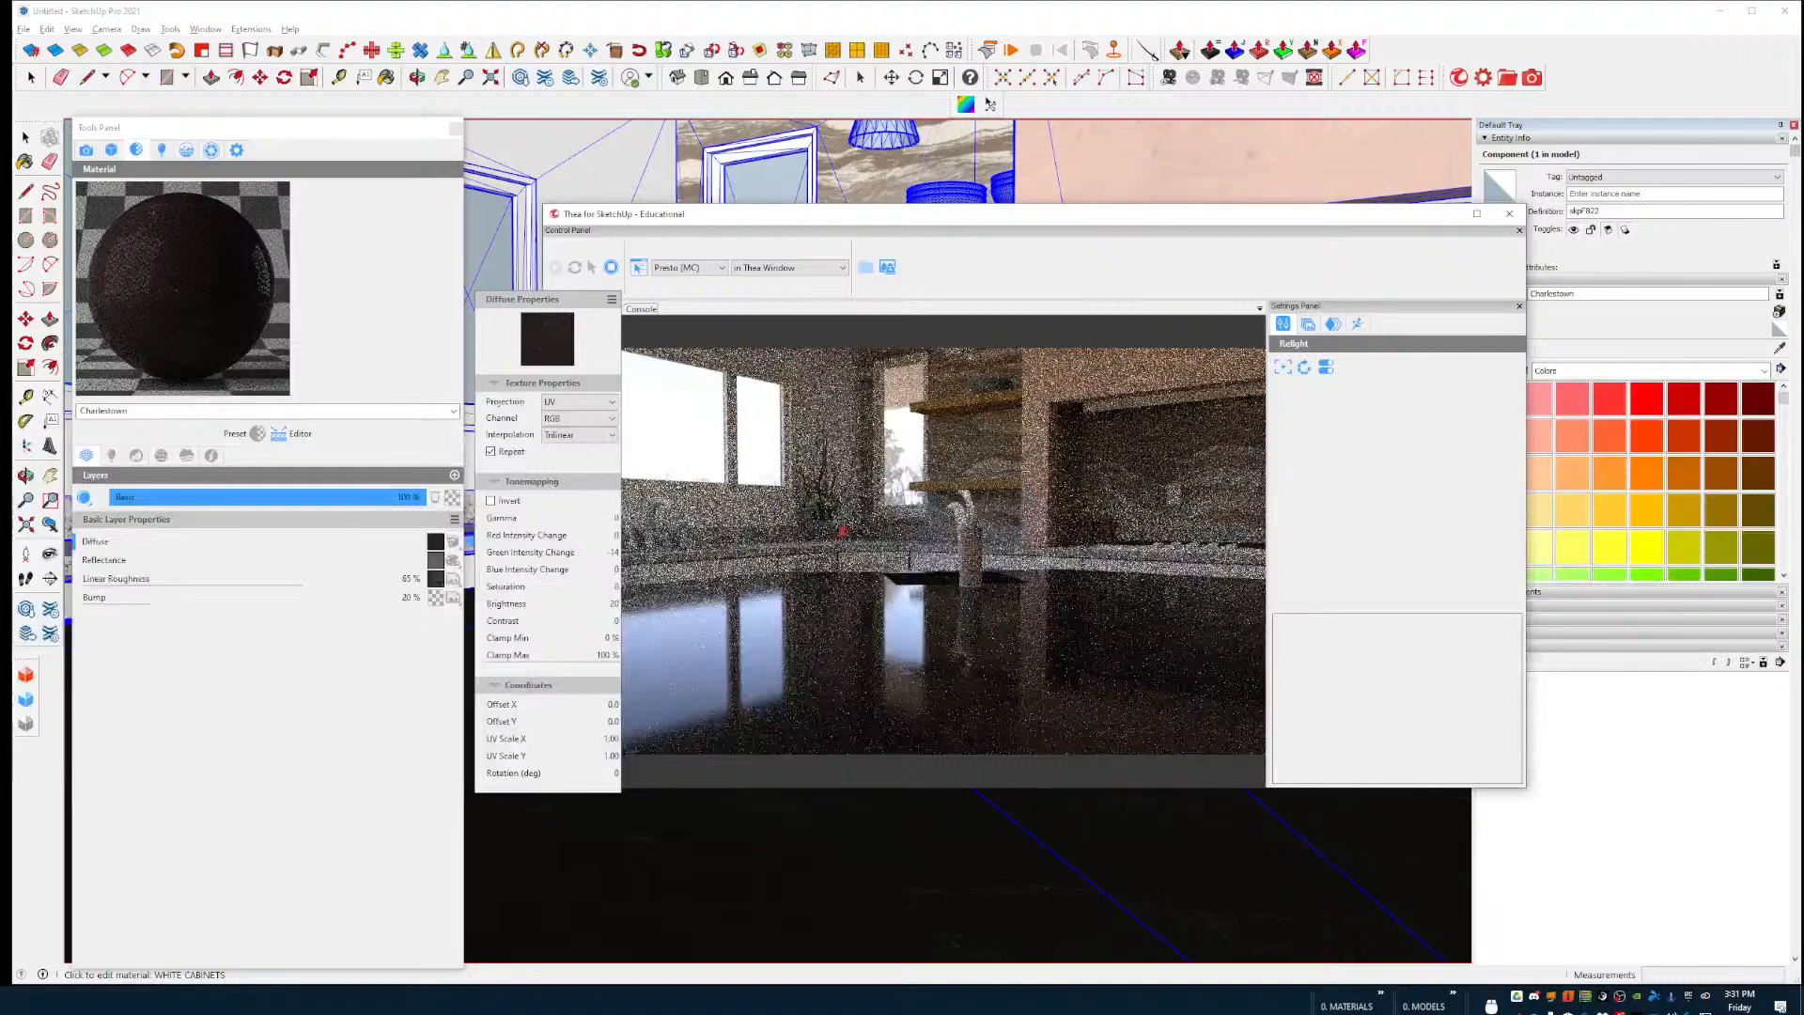
Step: Check the countertop from a wider view of the kitchen and close the Thea render window
scroll(836, 525, "down", 5)
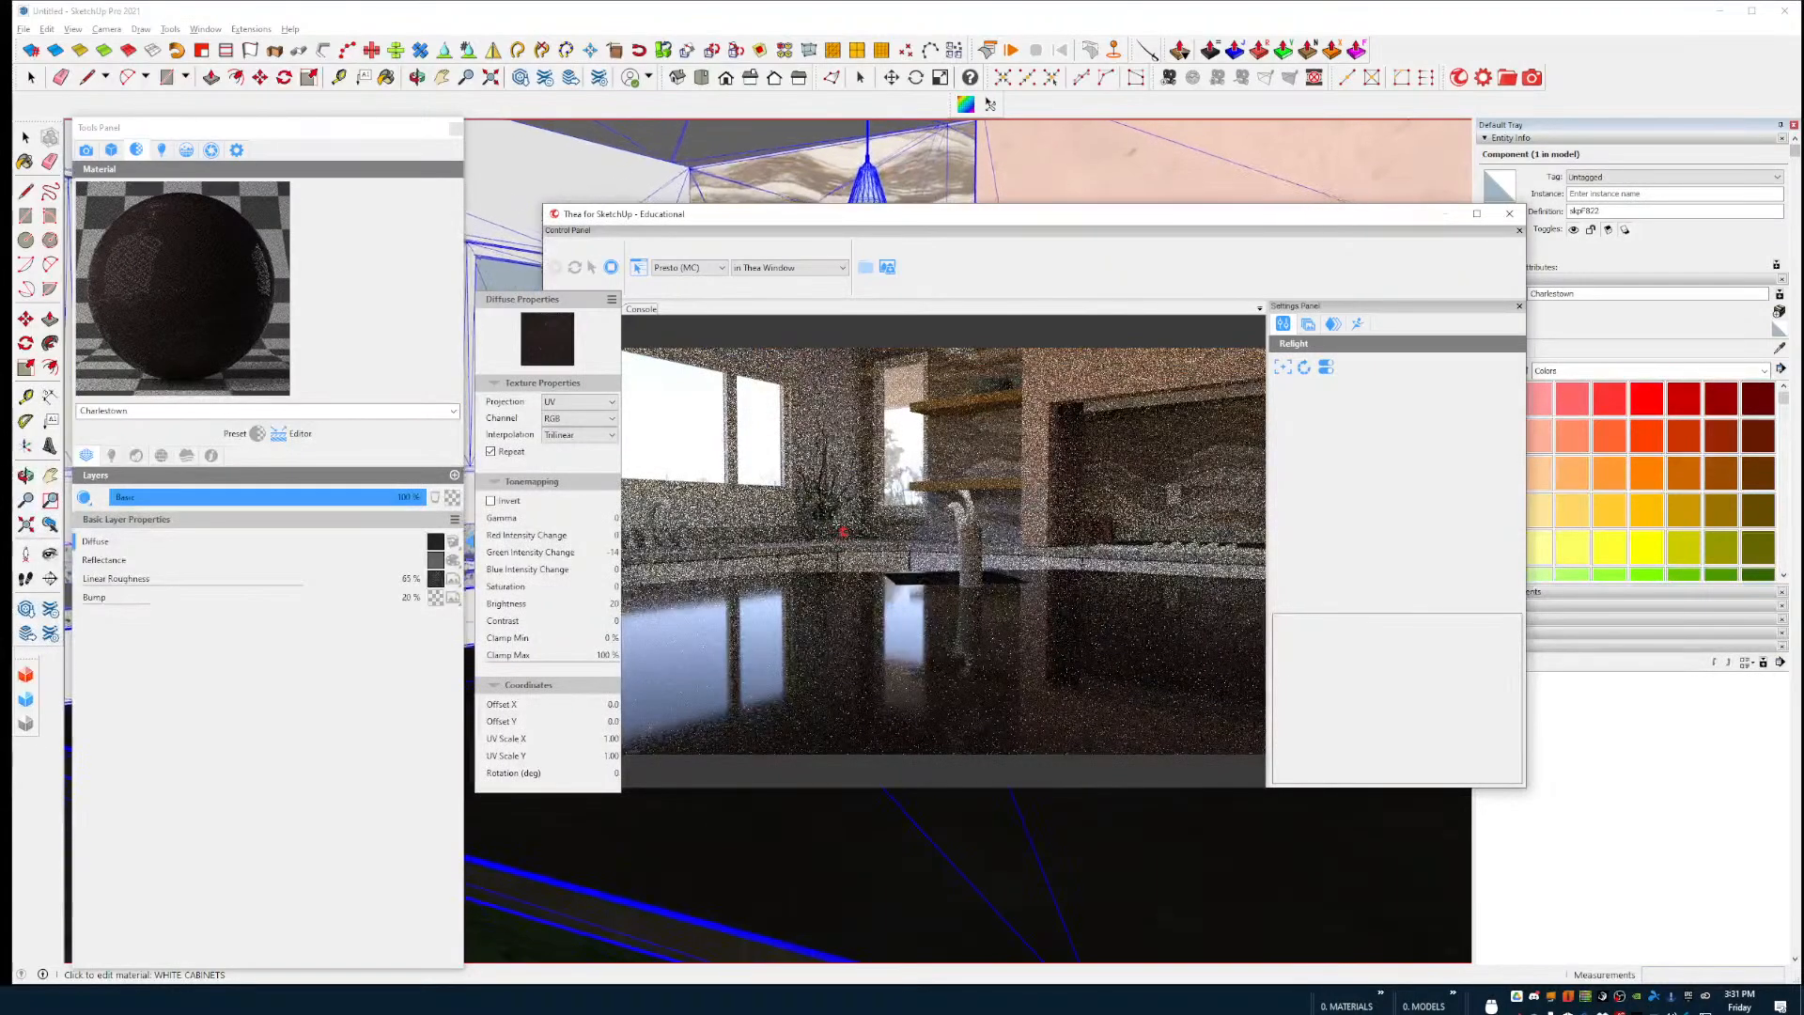
scroll(836, 525, "down", 8)
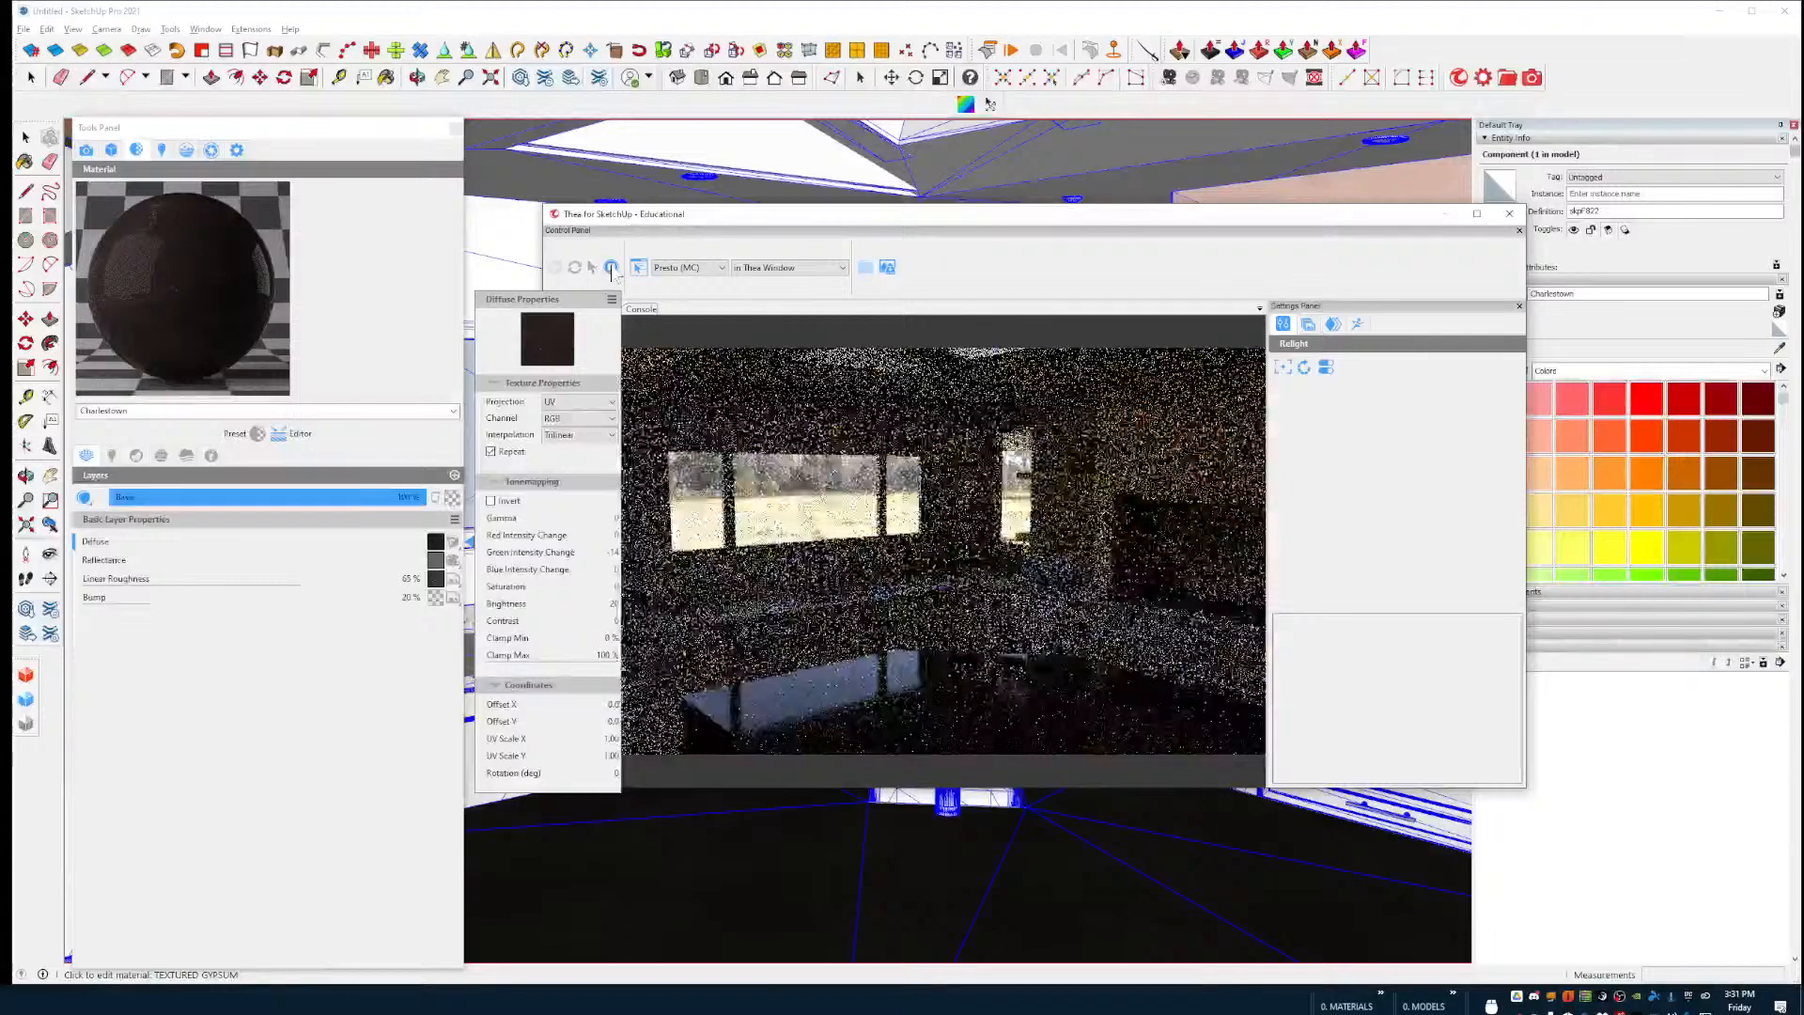
left_click(1509, 214)
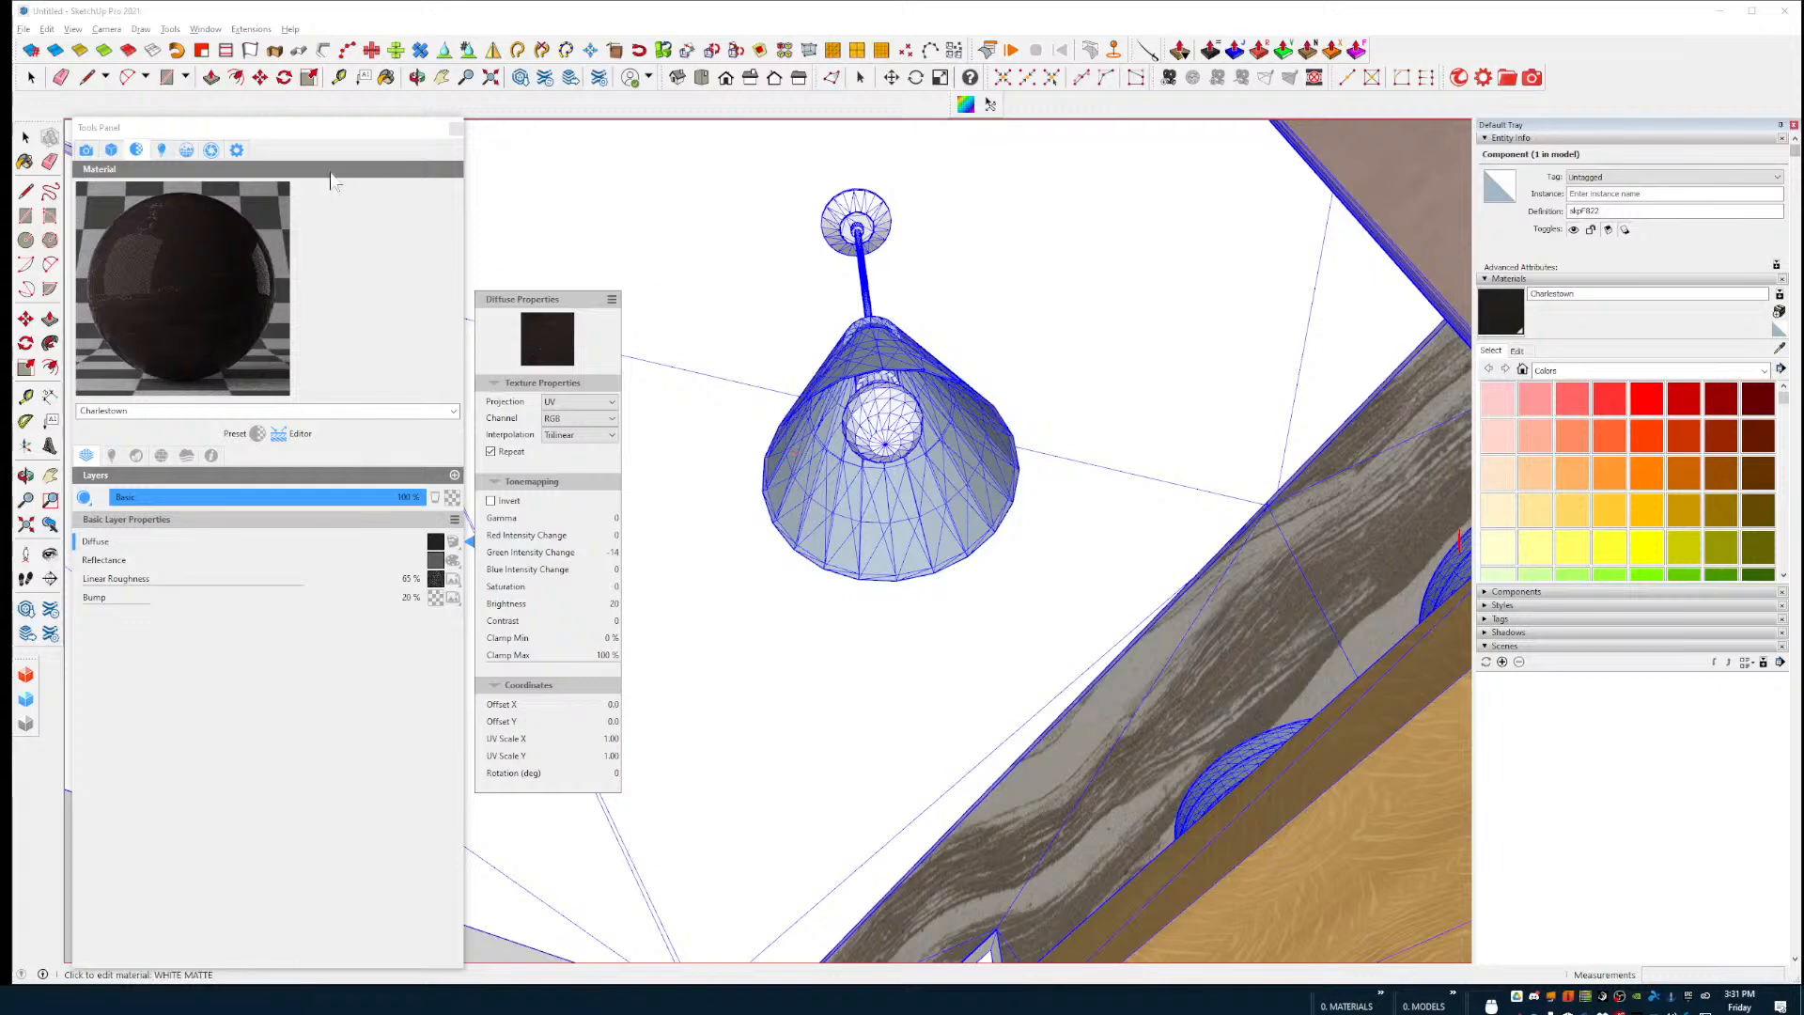
Step: Create a Thea point light at the underside of the pendant lamp's bulb, with its range set below the shade
left_click(163, 153)
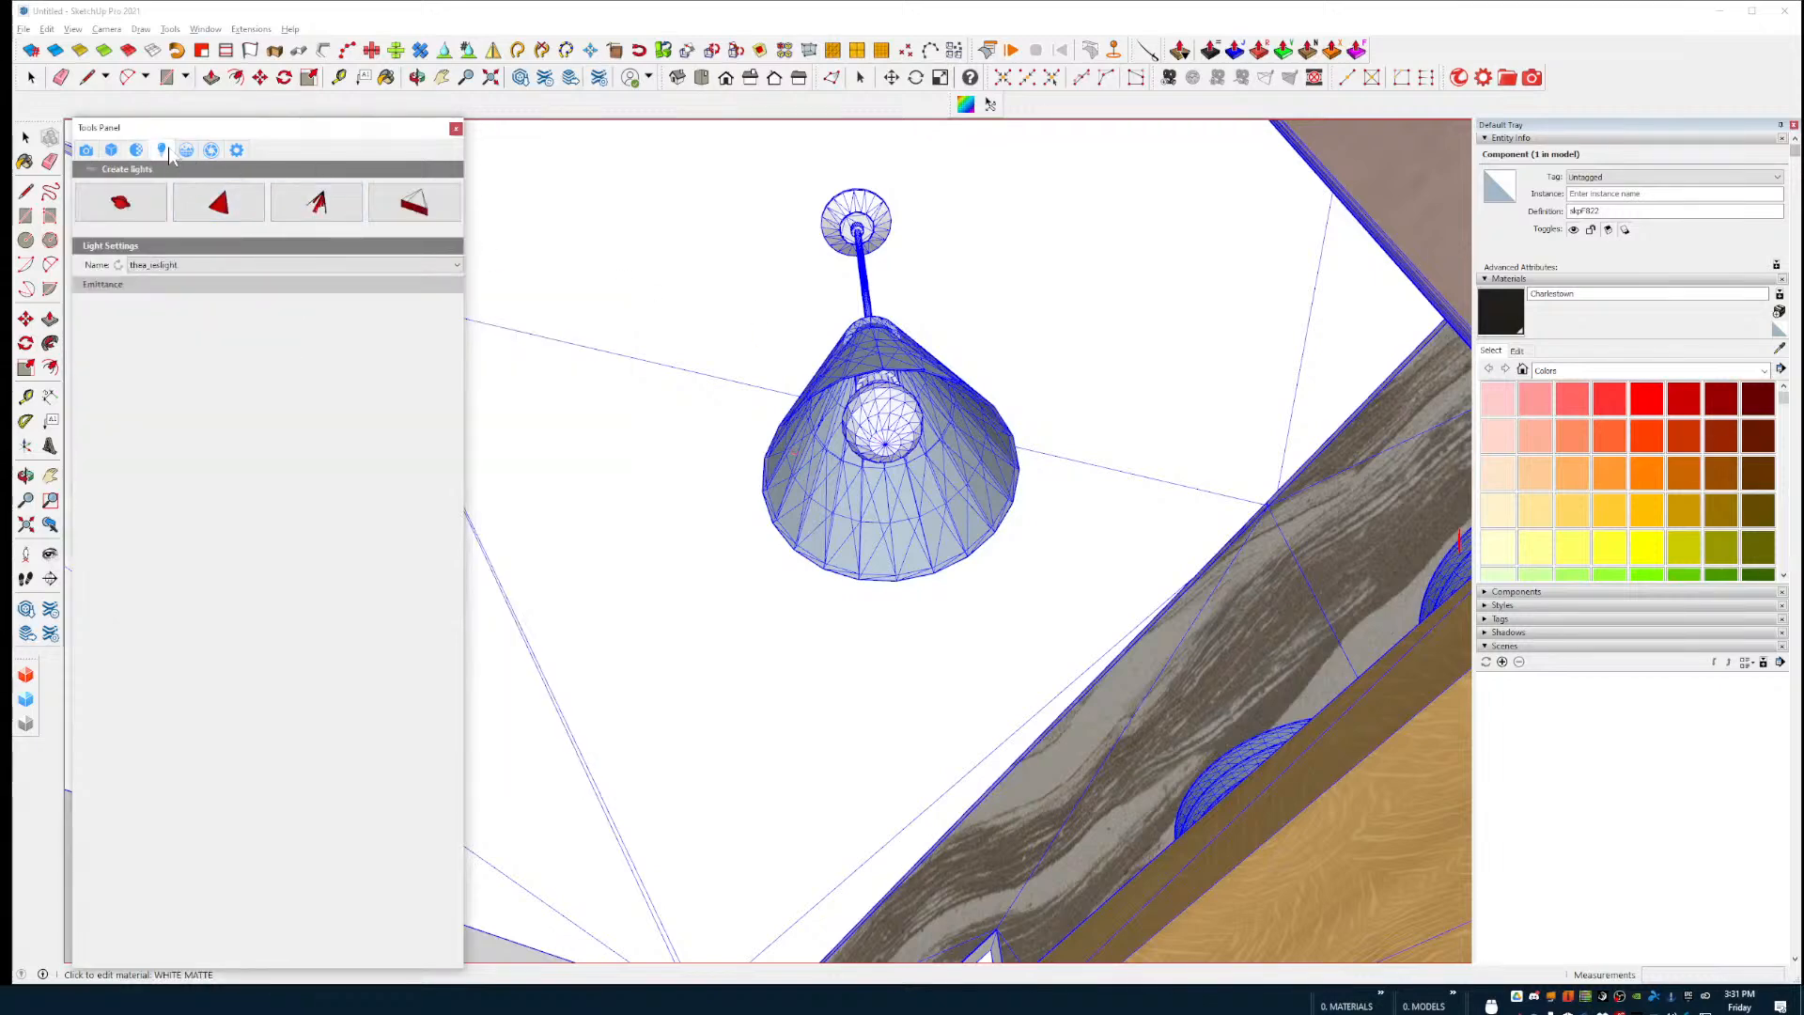
left_click(122, 206)
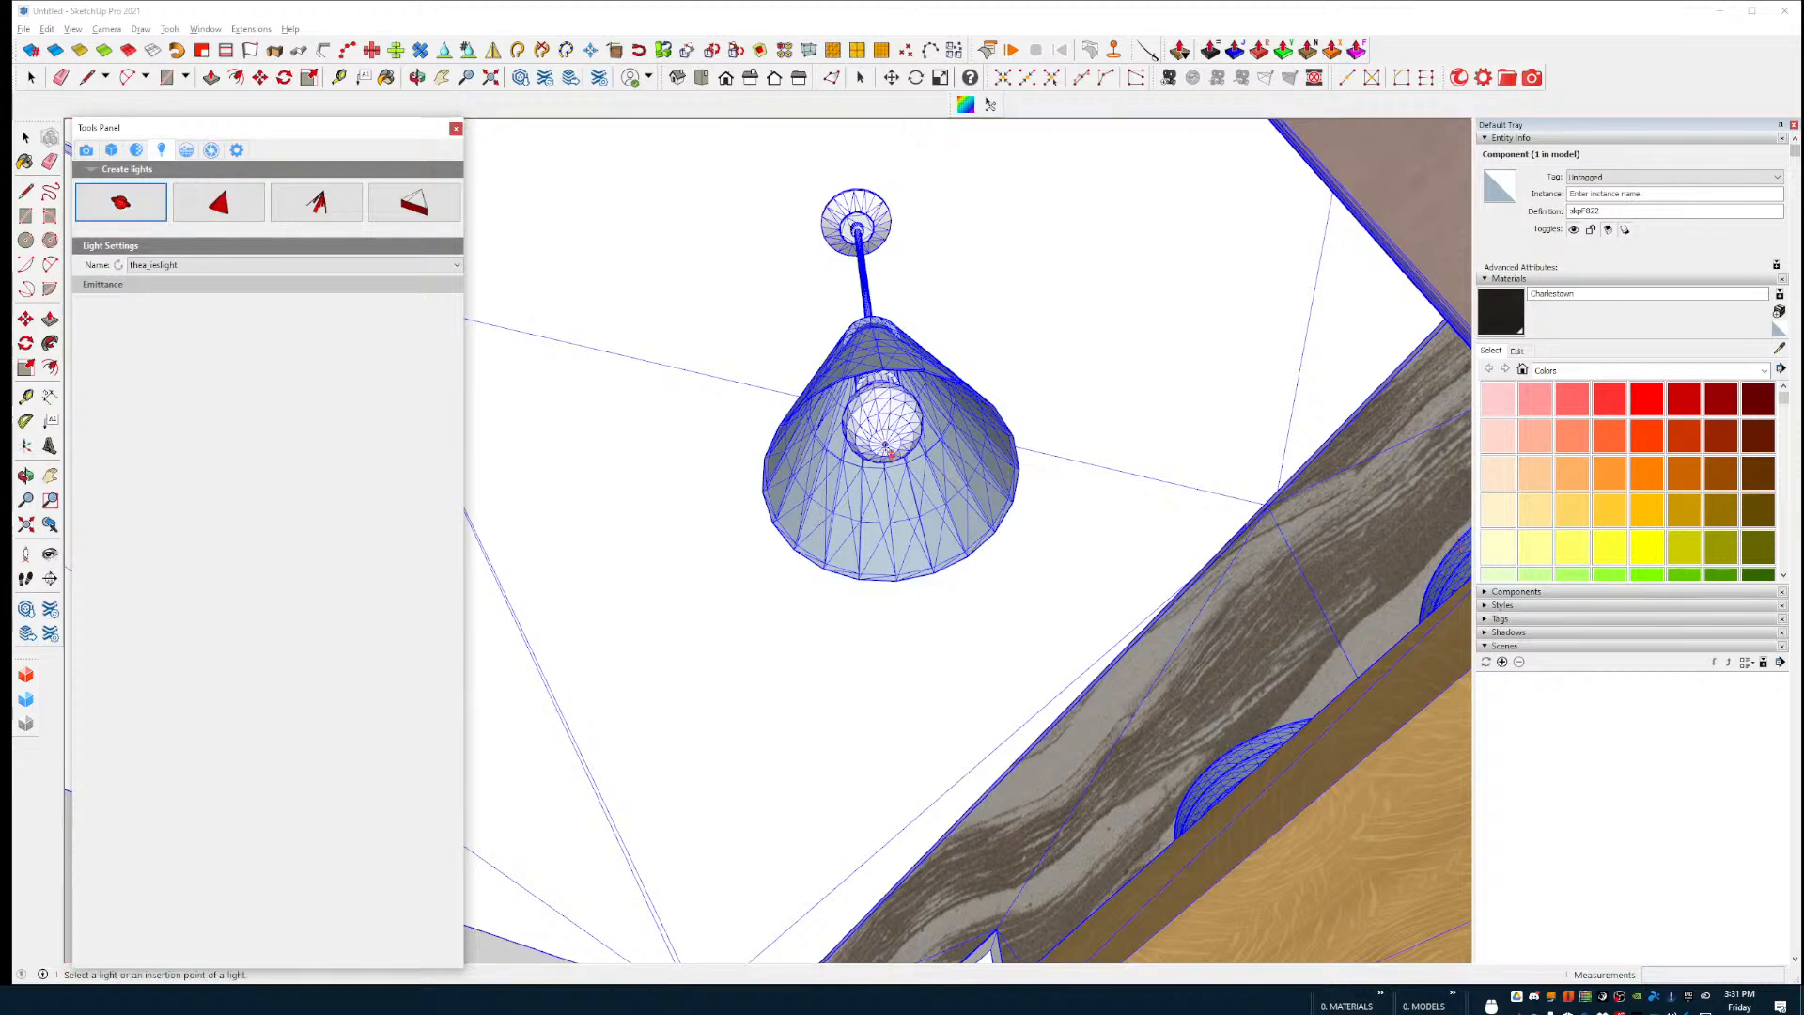
left_click(885, 446)
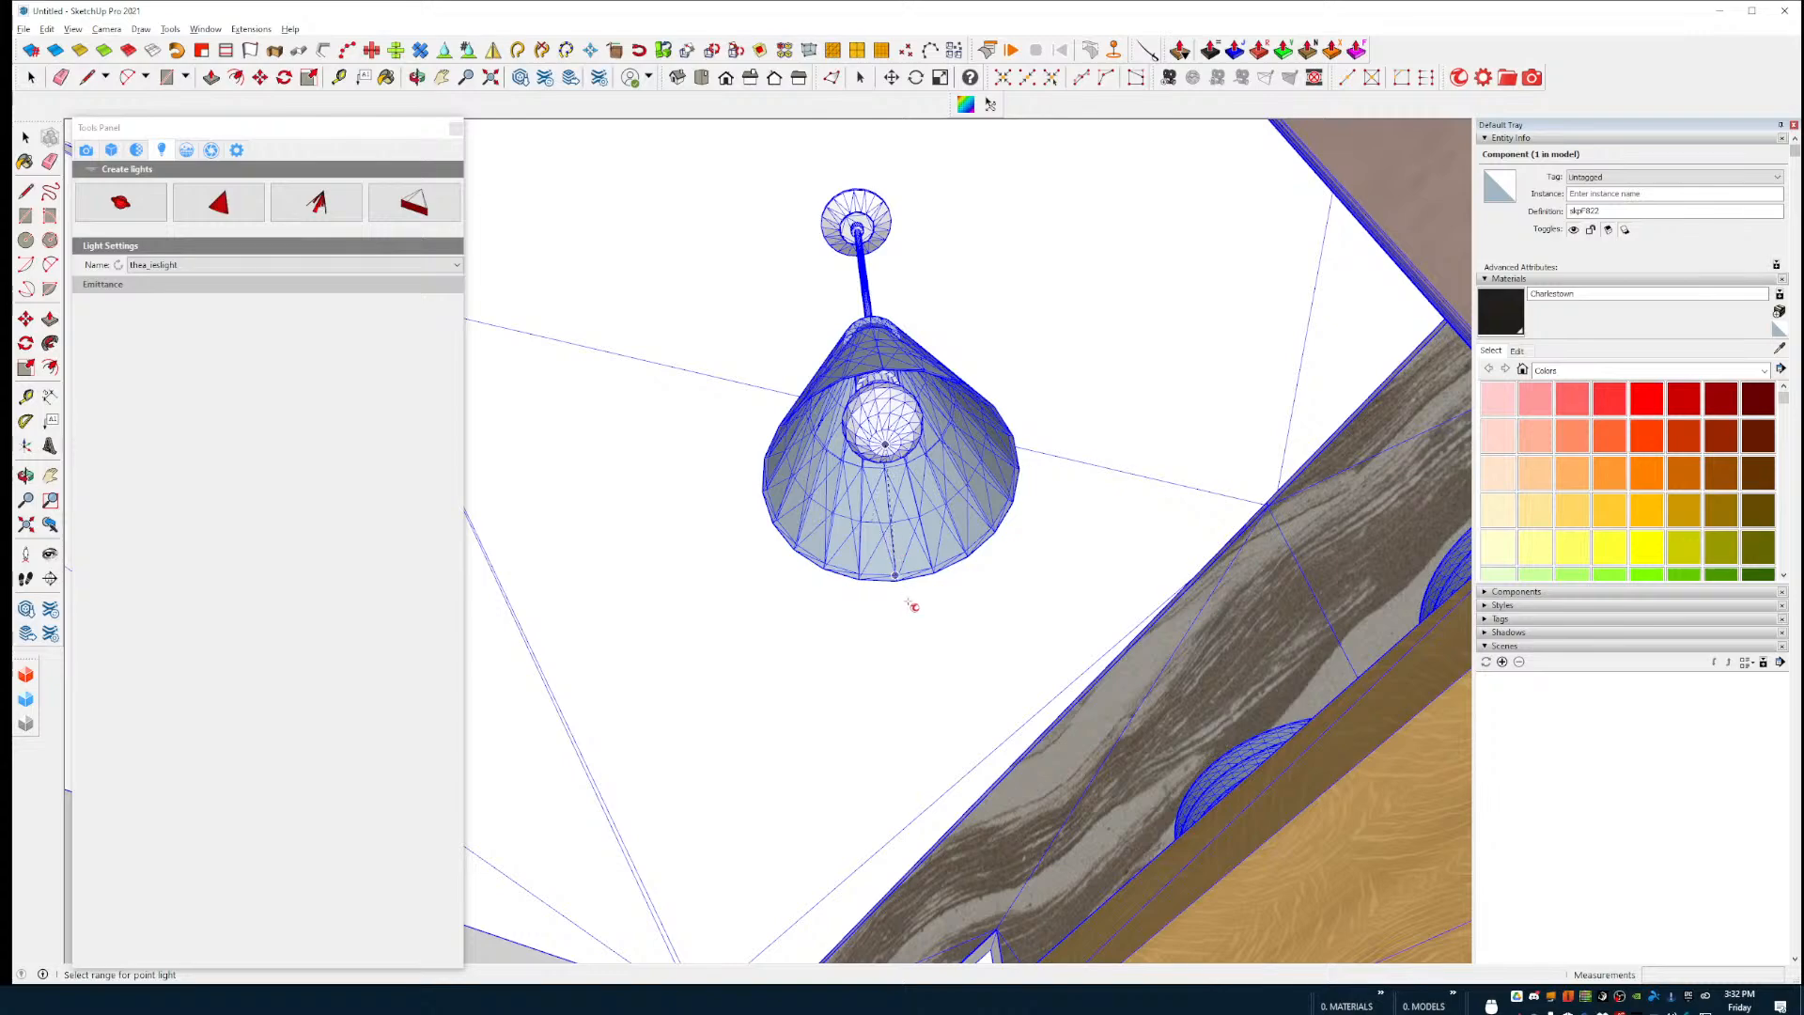
middle_click_drag(902, 671, 983, 797)
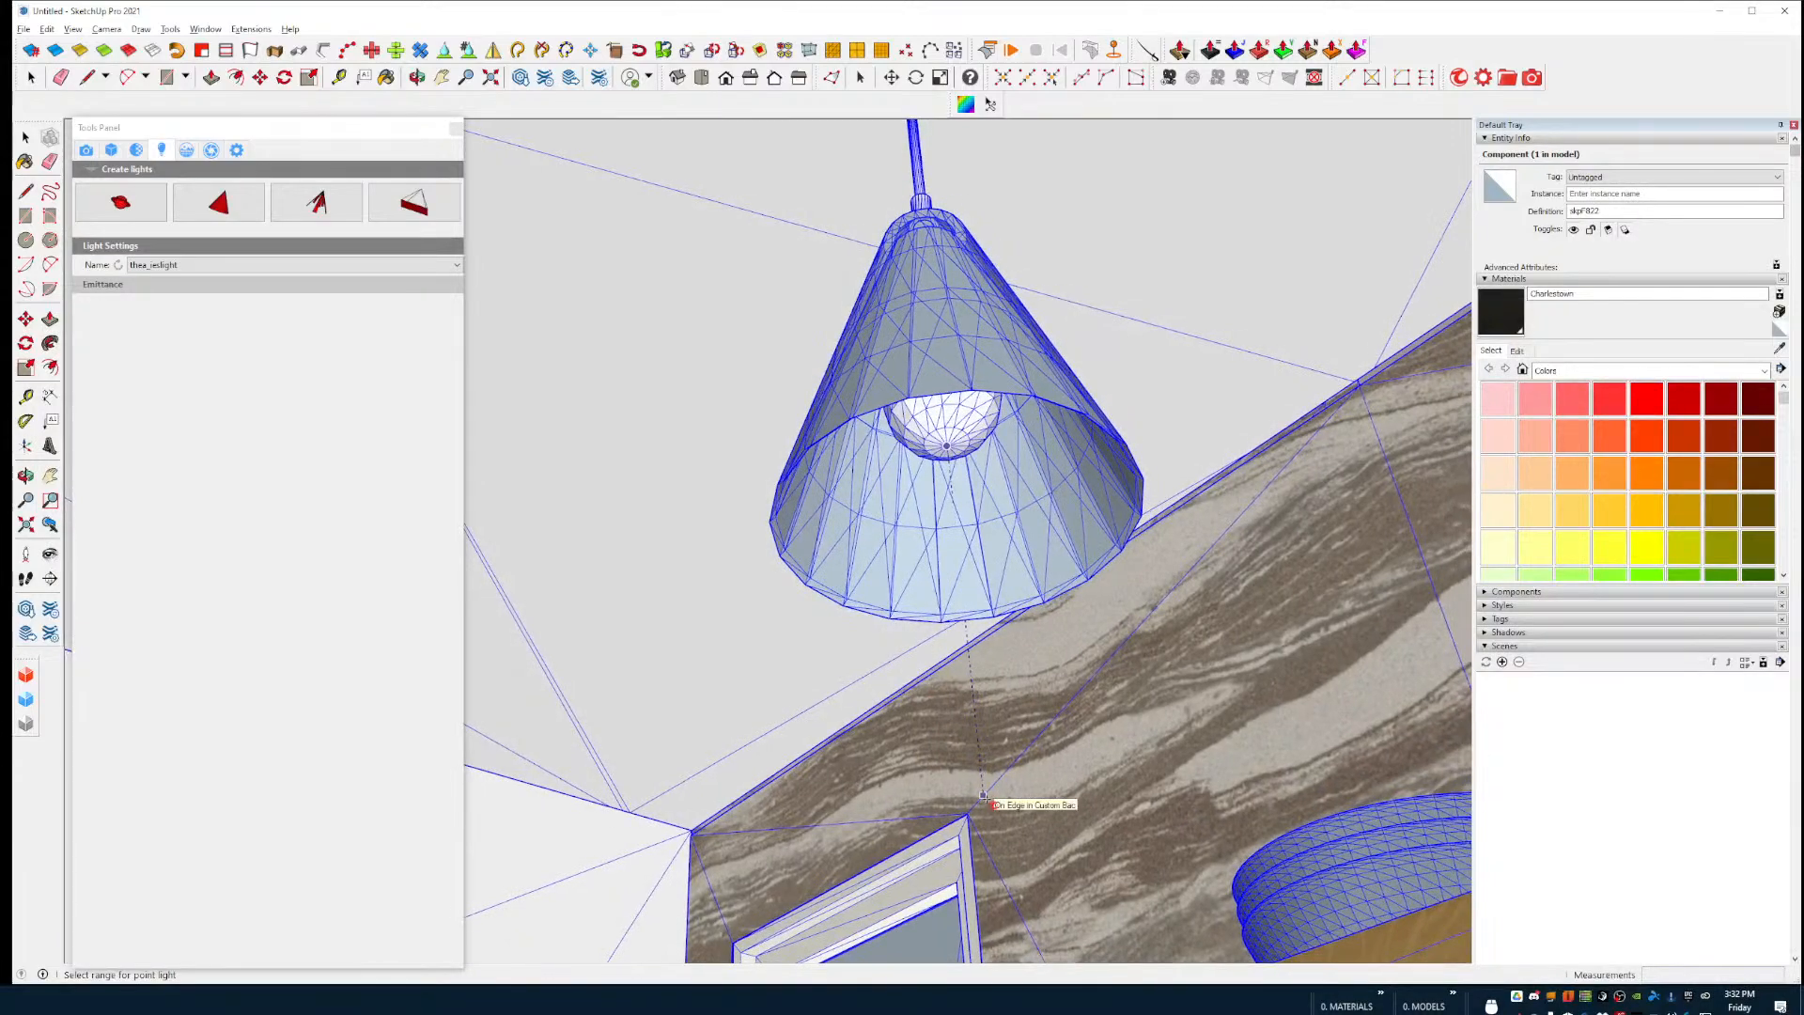
left_click(984, 797)
Step: Copy the point light from the first pendant lamp to the bulb inside the other pendant lamp's shade
scroll(797, 567, "down", 7)
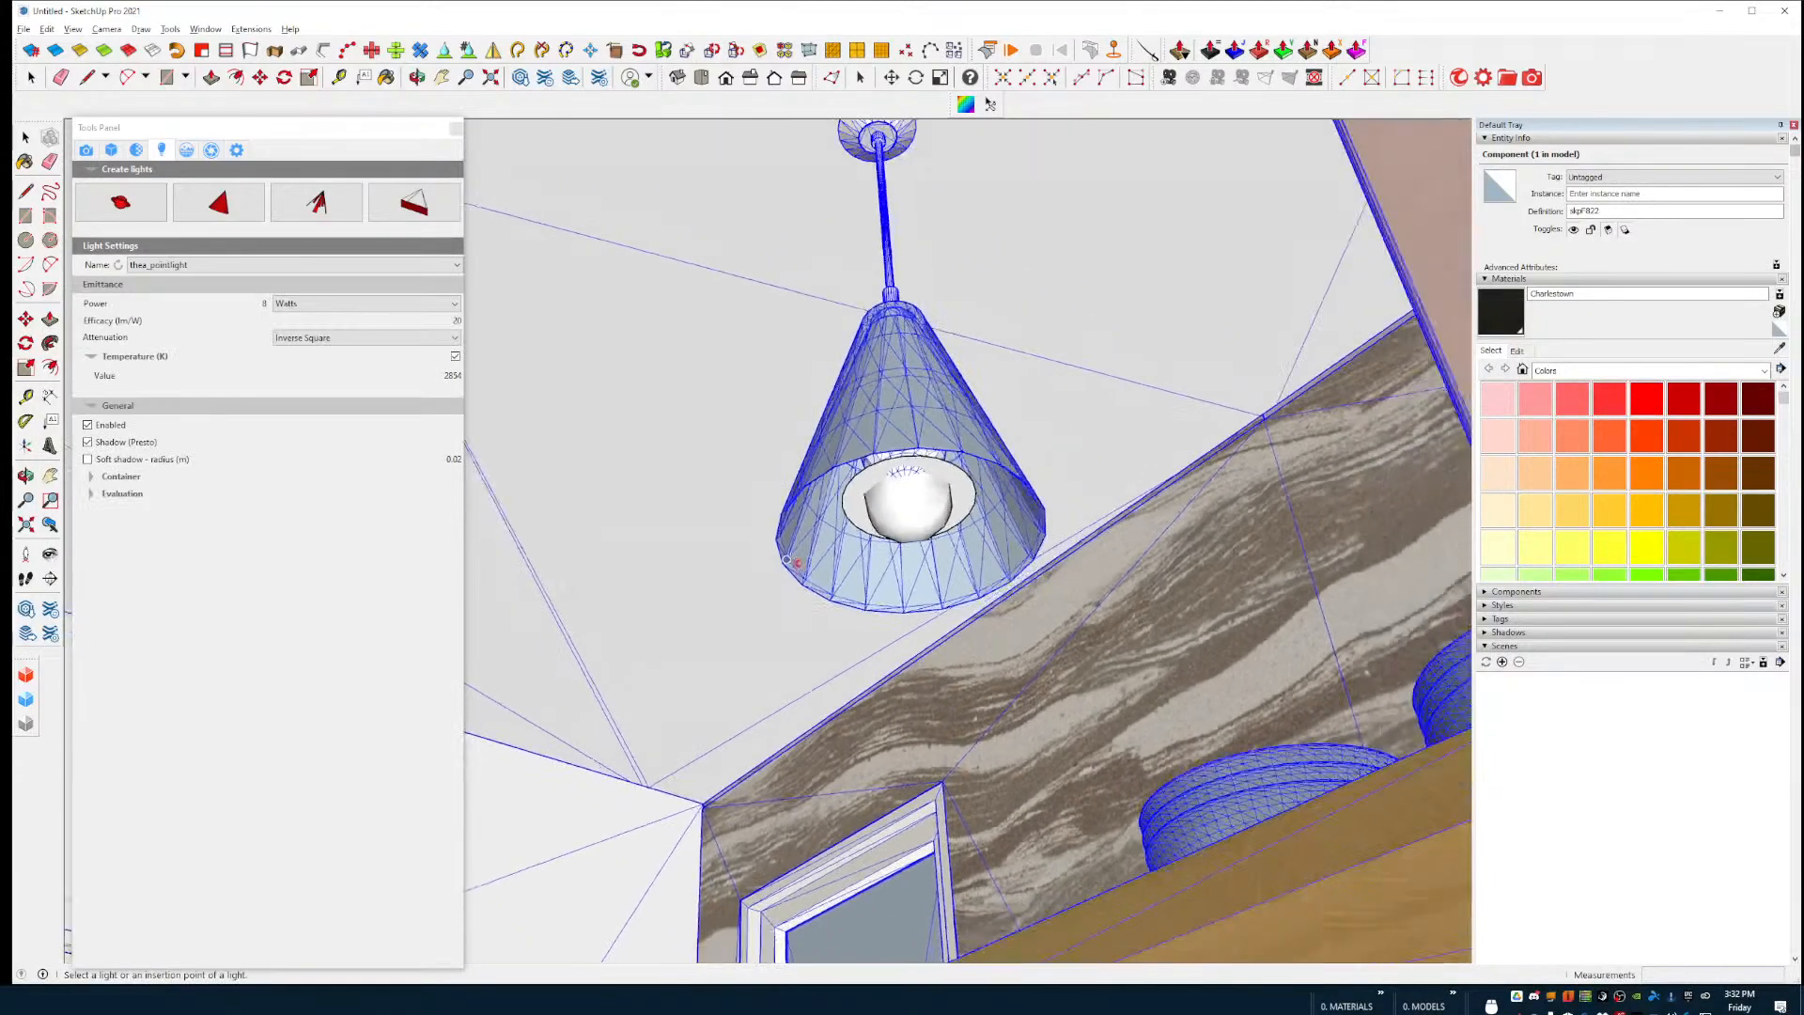
middle_click_drag(797, 566, 953, 536)
scroll(953, 537, "up", 10)
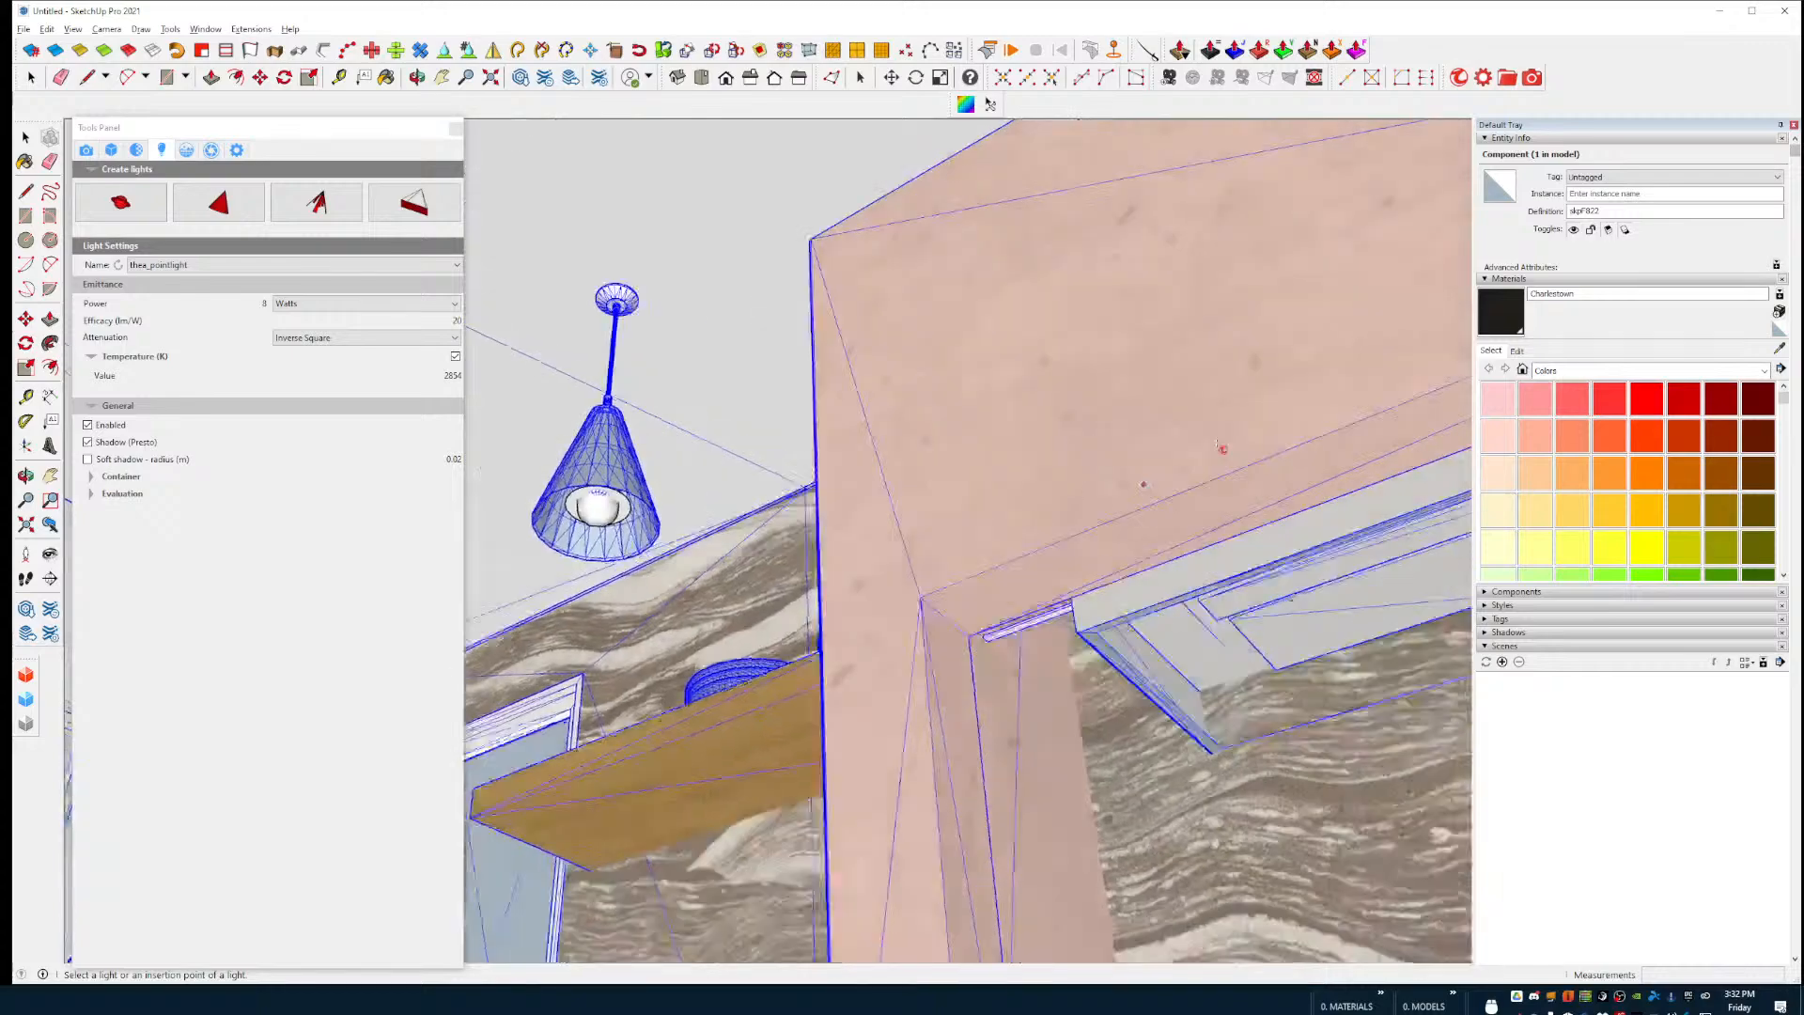
scroll(1053, 468, "up", 8)
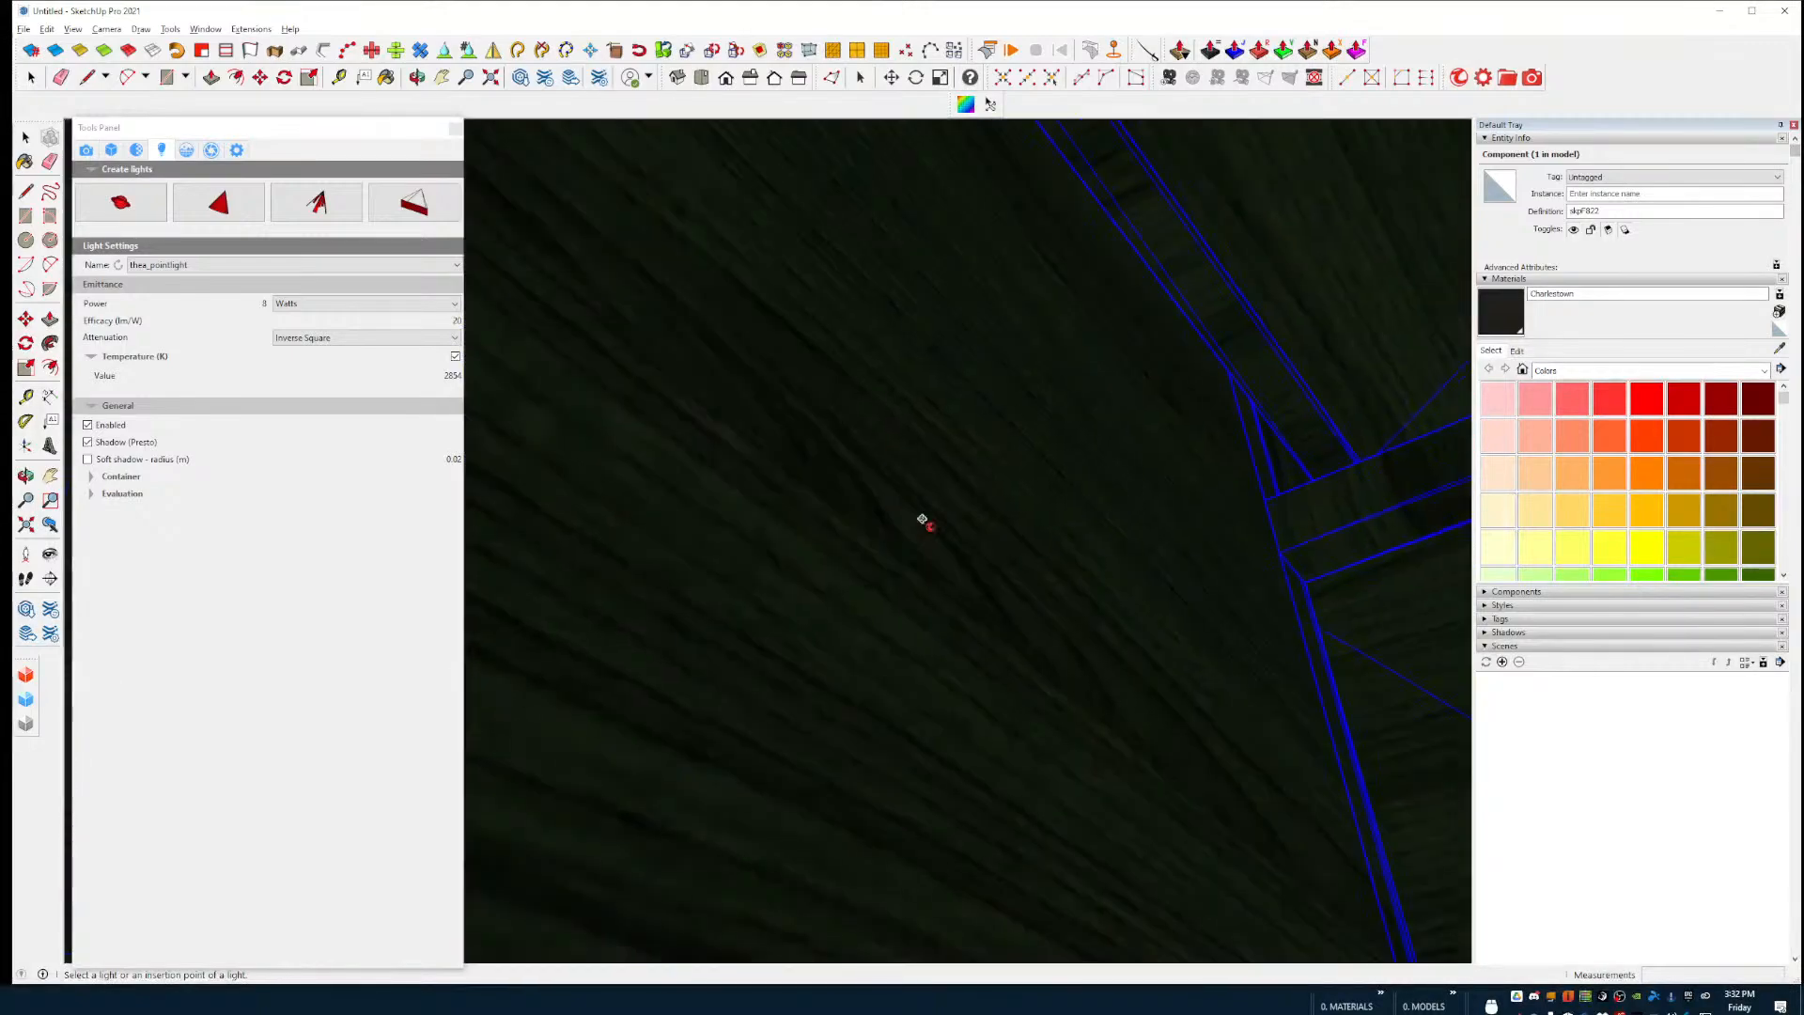
scroll(886, 571, "down", 8)
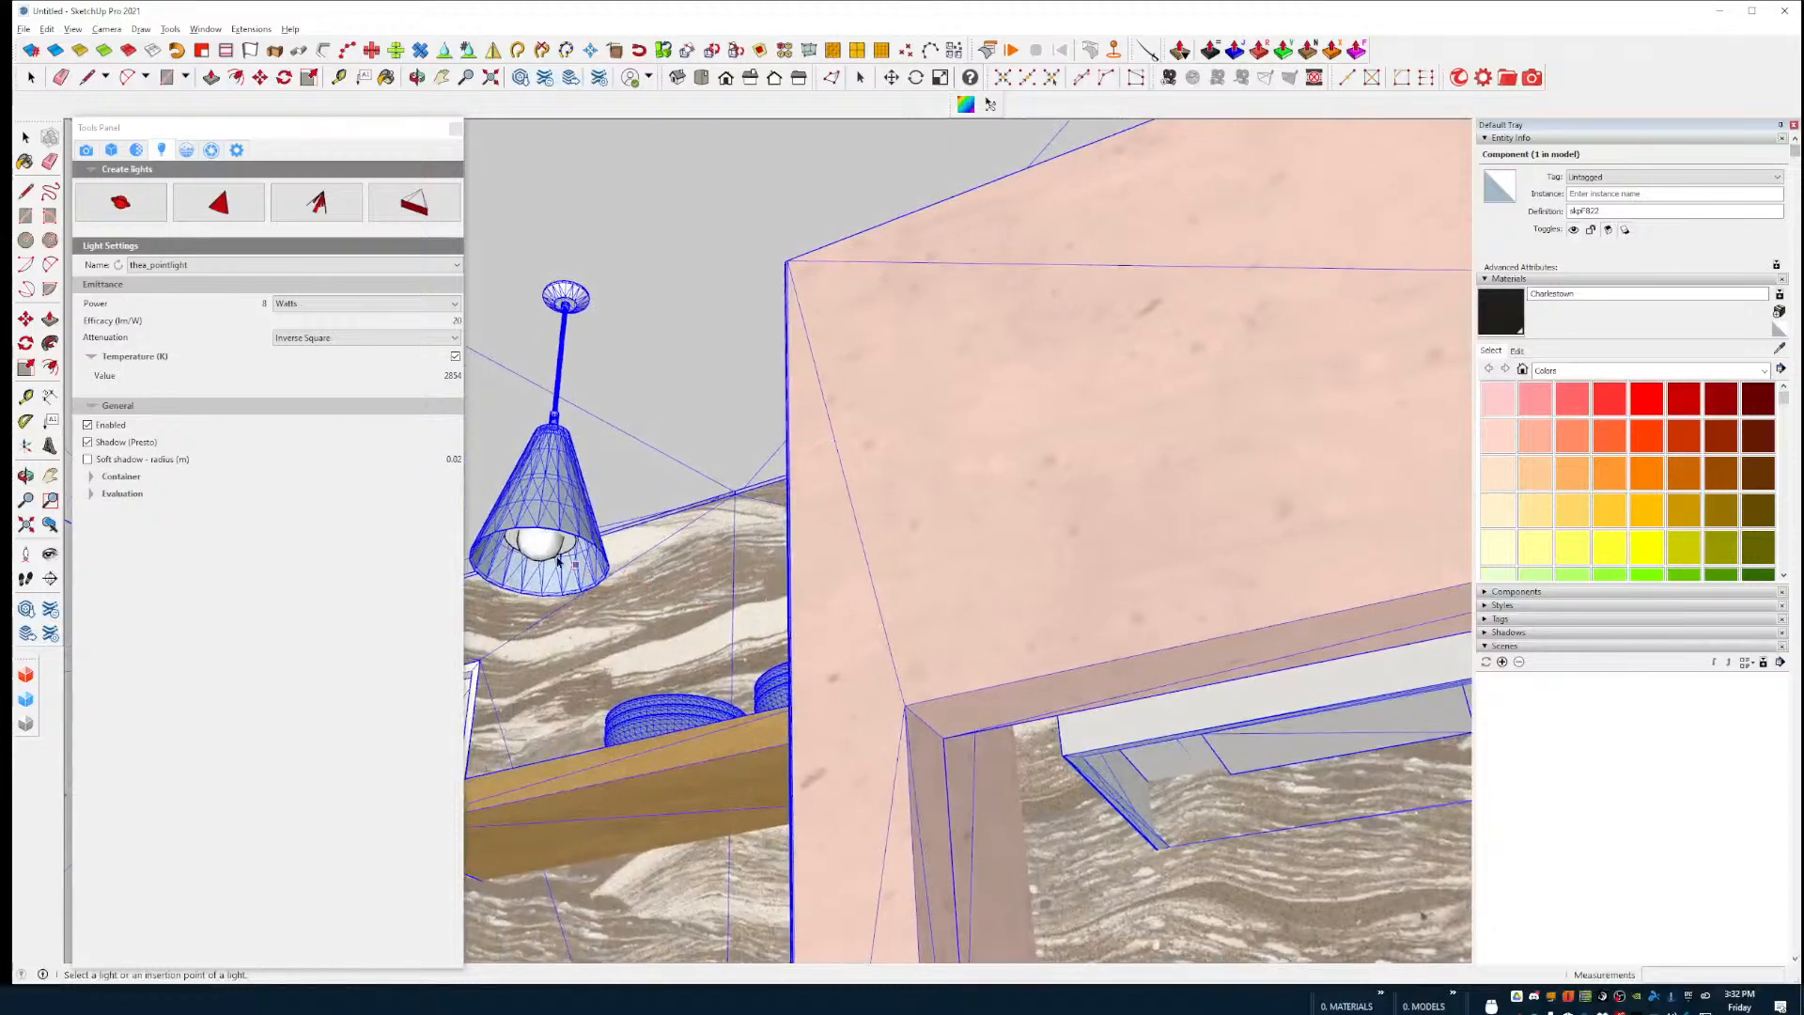
key("space")
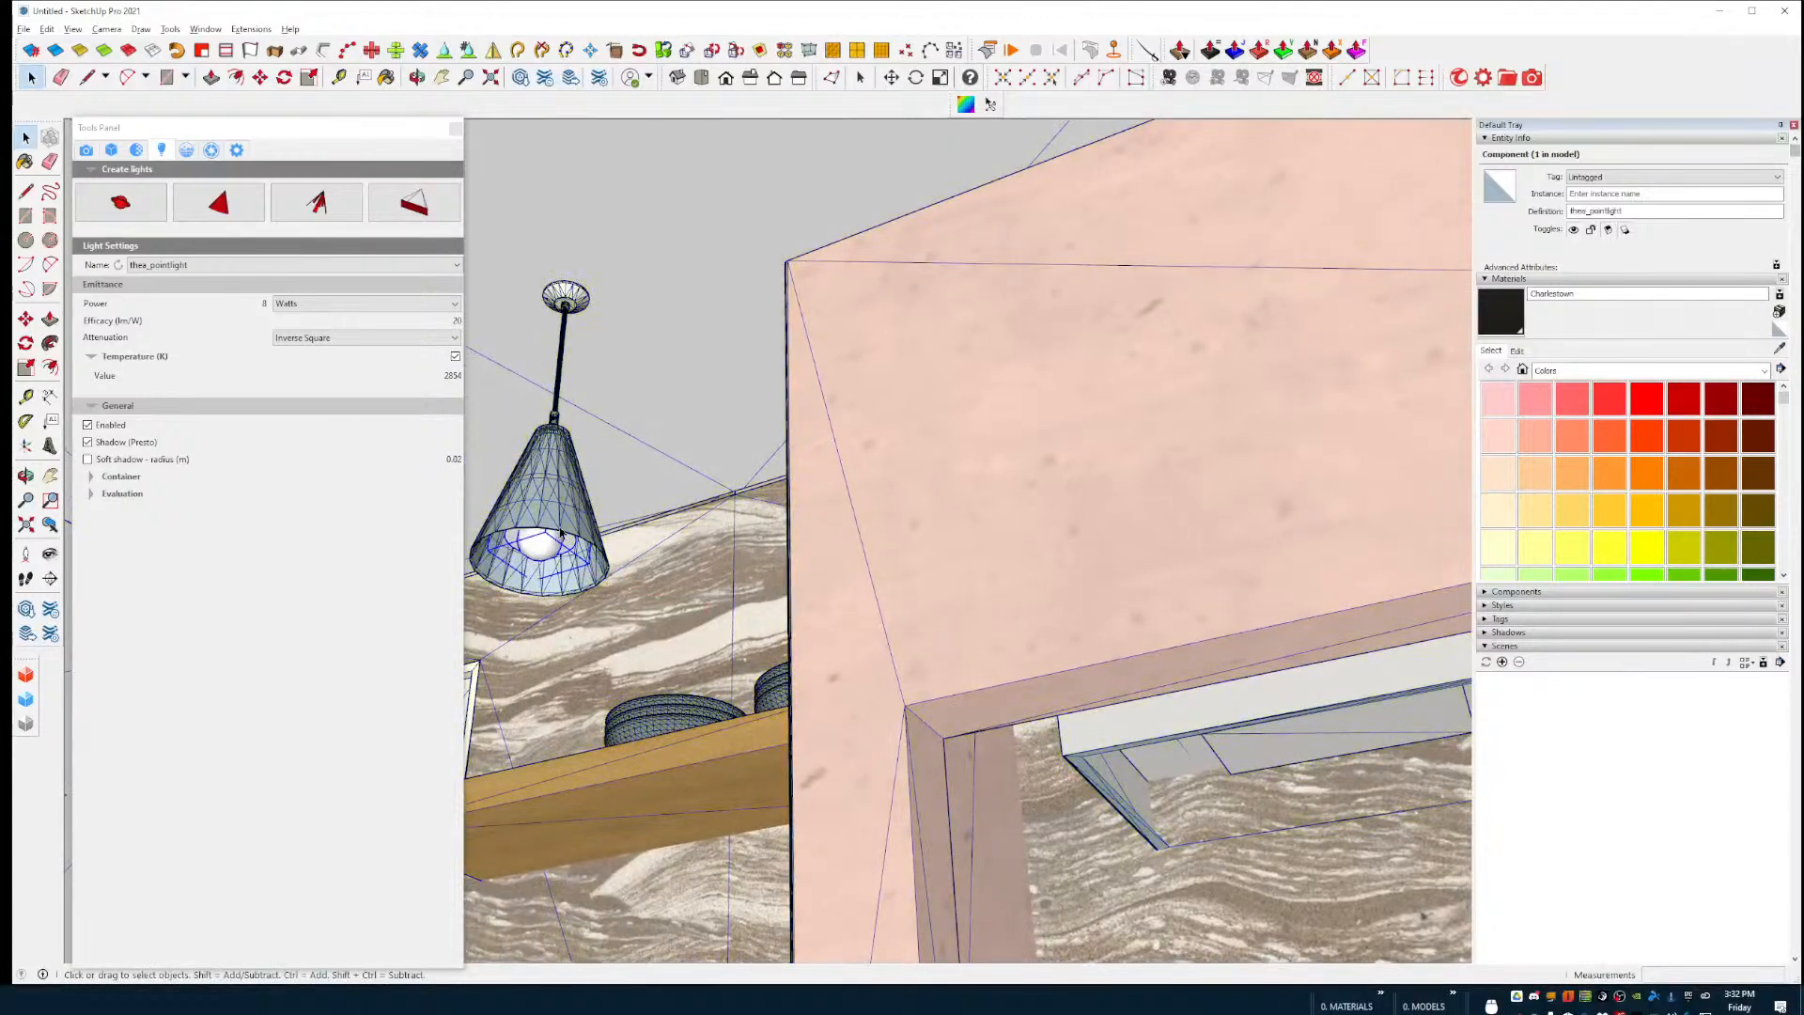
key("m")
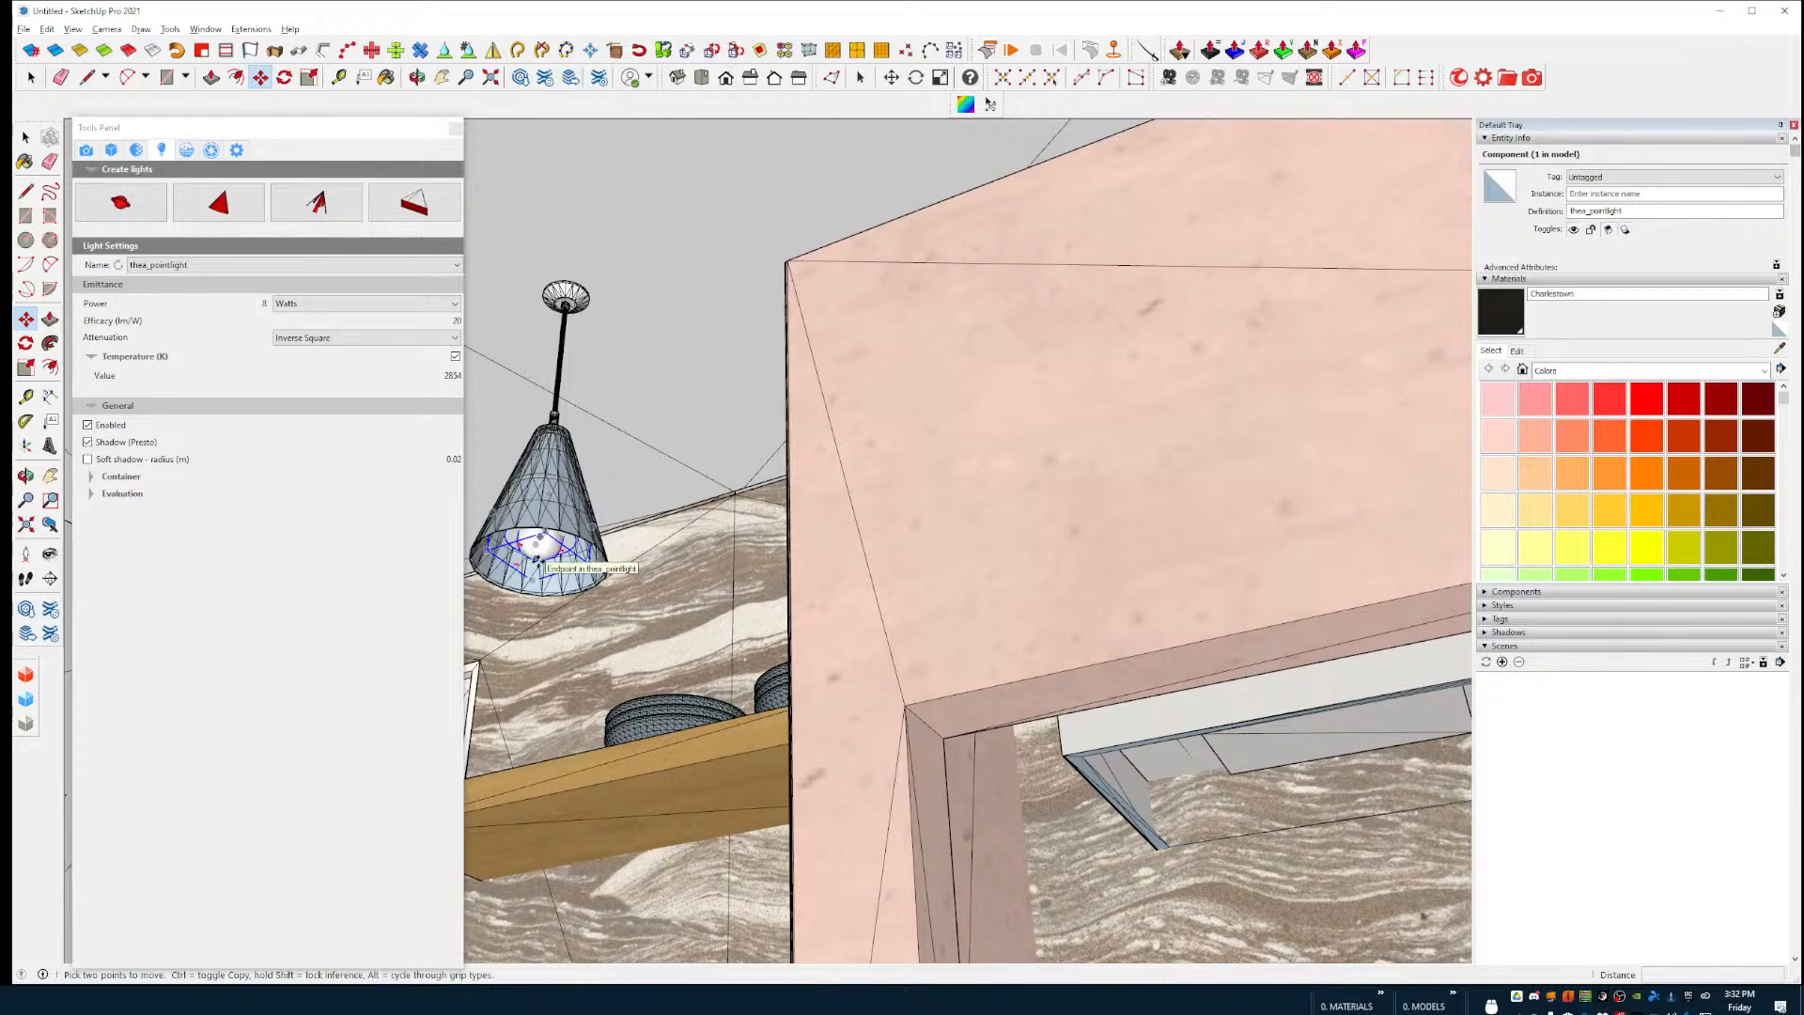
left_click(538, 562)
key("ctrl")
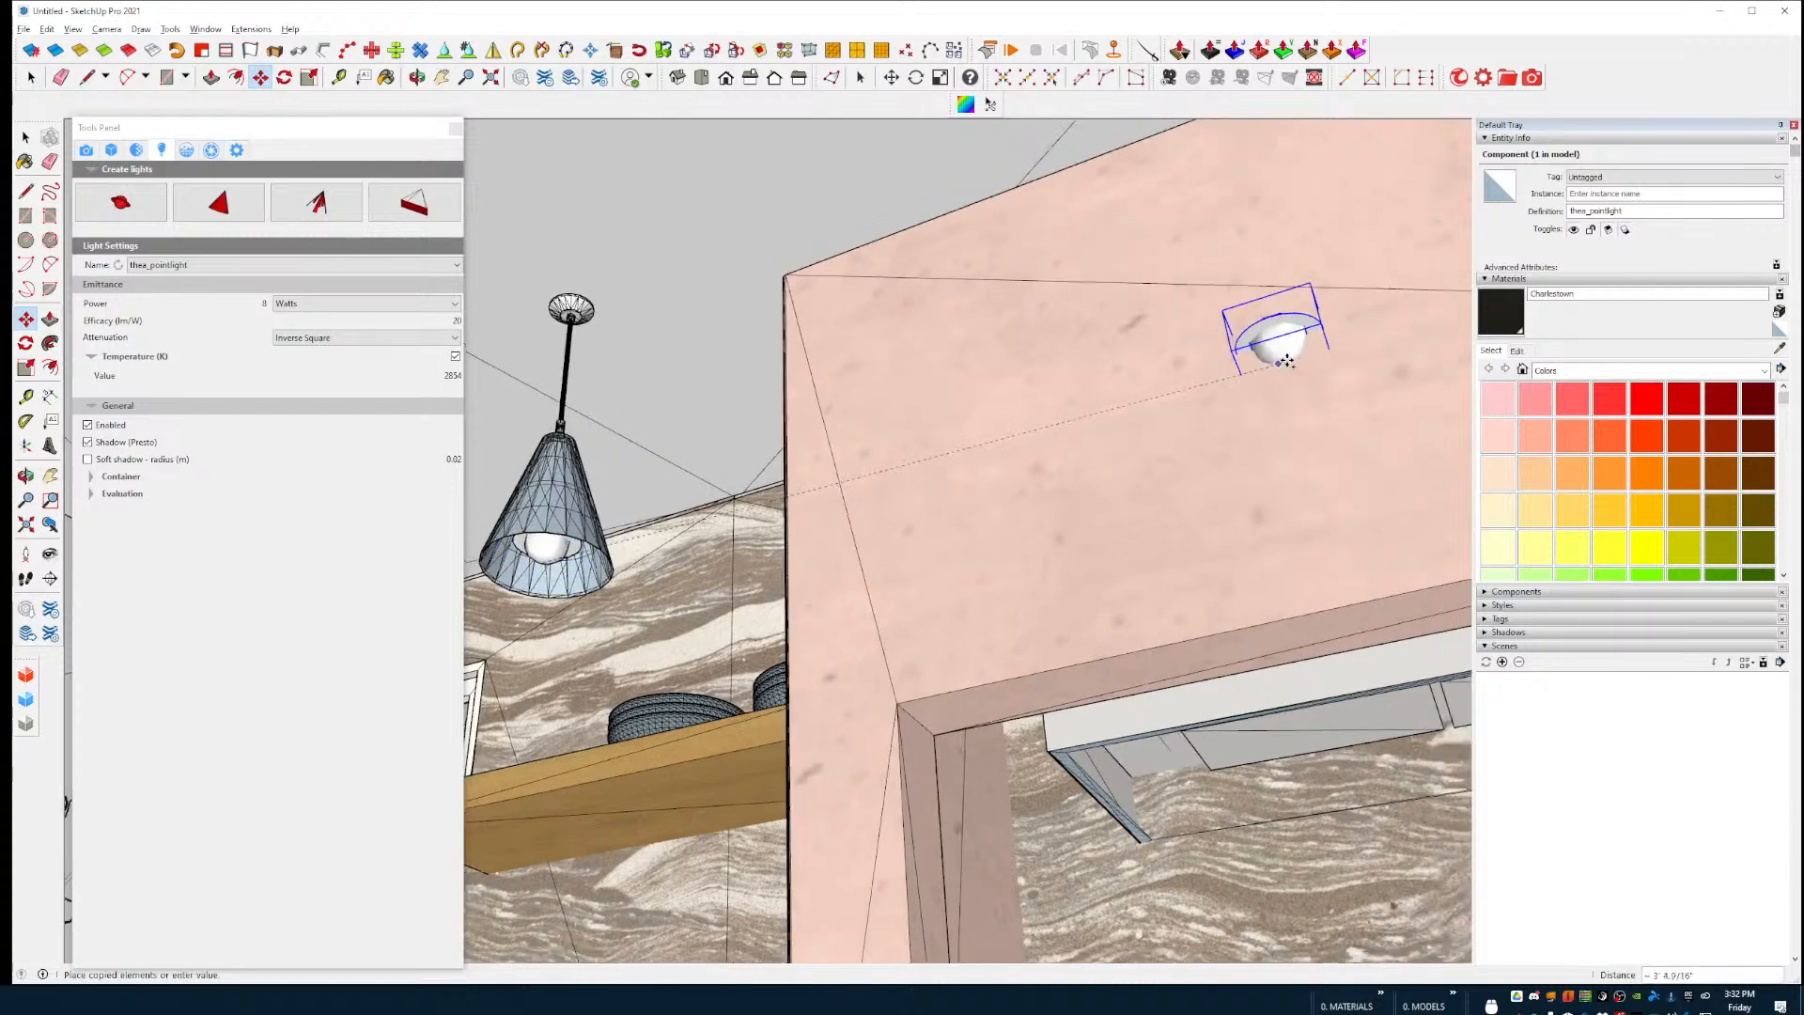
mouse_move(1286, 362)
middle_mouse_down()
mouse_move(1325, 351)
mouse_move(1297, 391)
mouse_move(1269, 387)
middle_mouse_up()
middle_click_drag(1288, 470, 1078, 457, "shift")
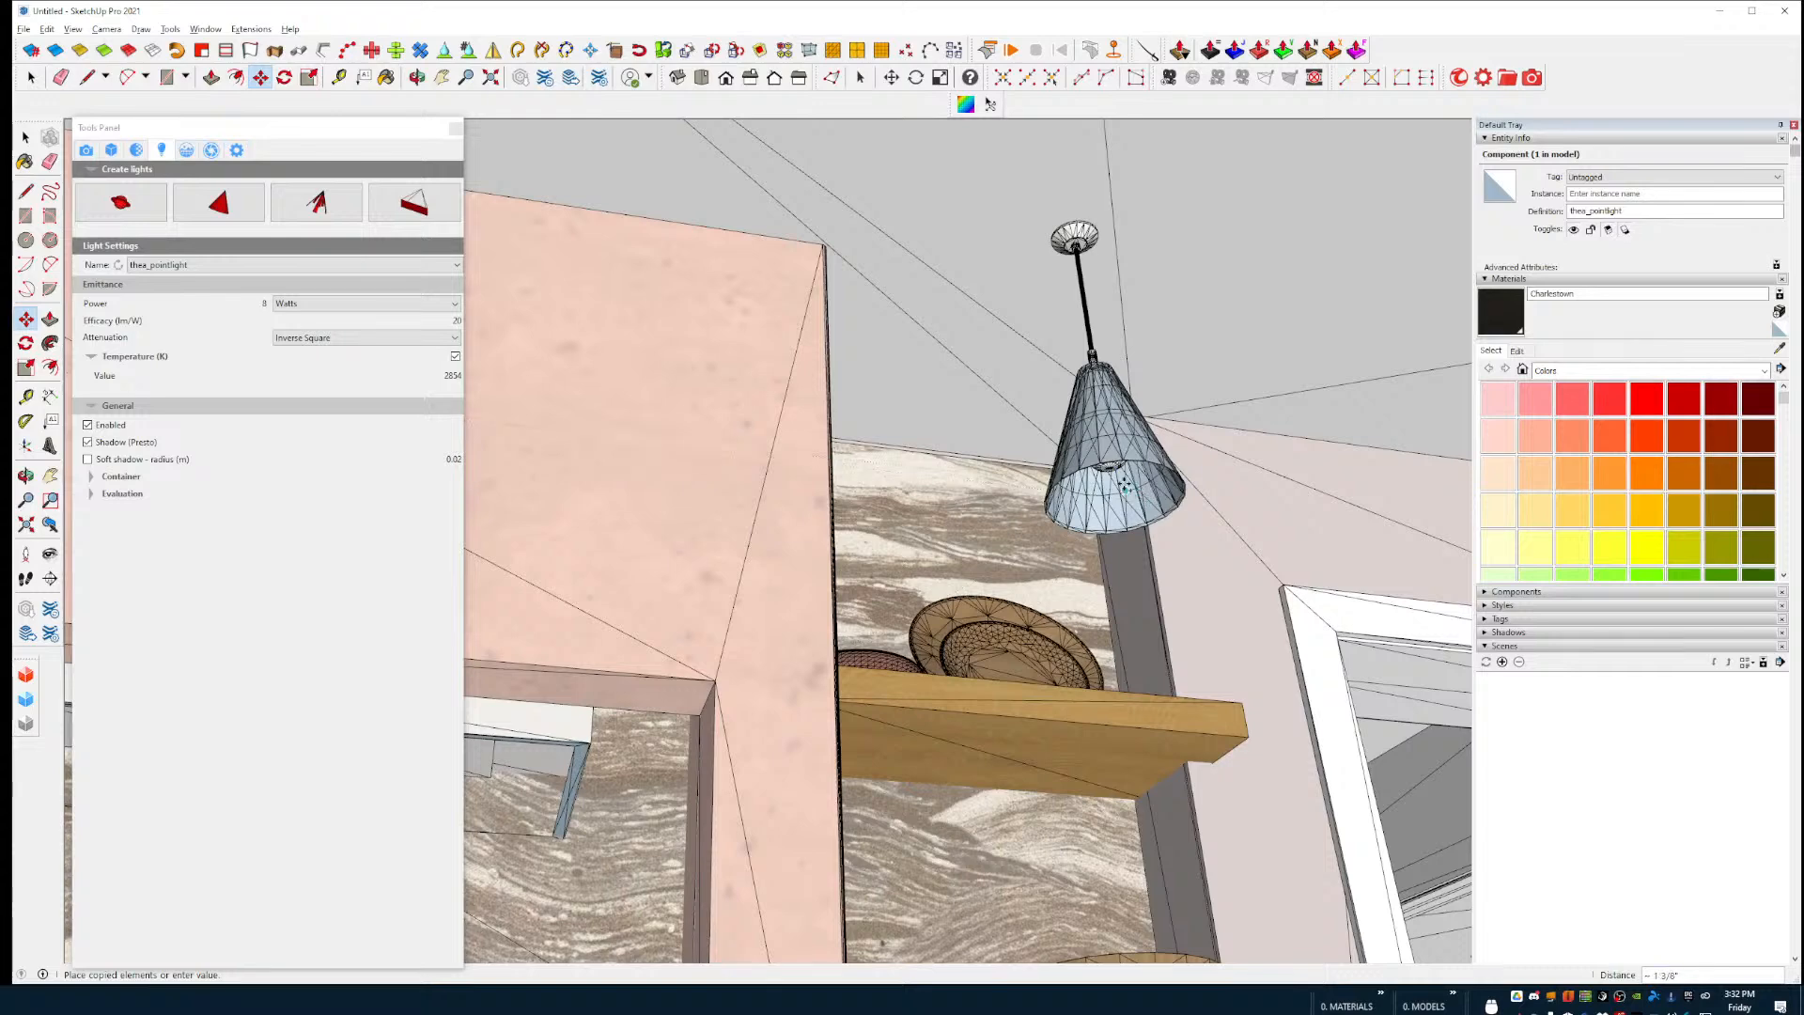
left_click(1132, 449)
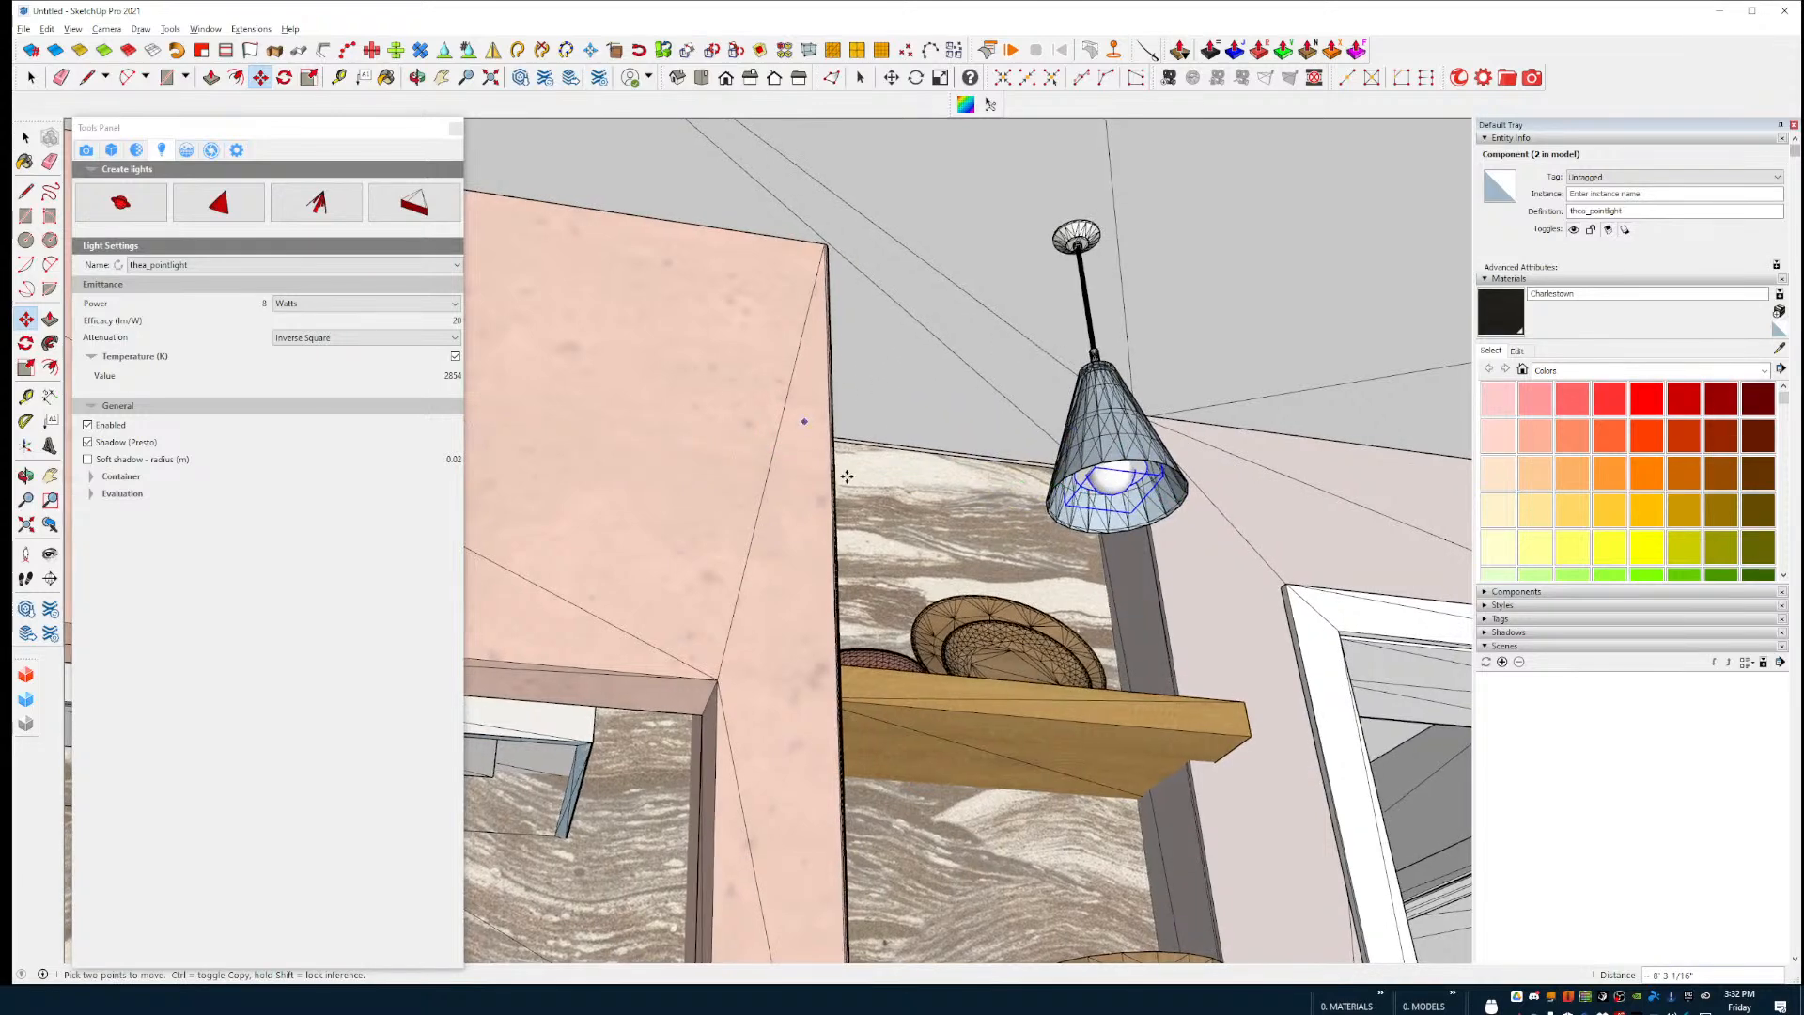
Step: Set the point light's power to 100 watts
middle_click_drag(846, 476, 752, 673)
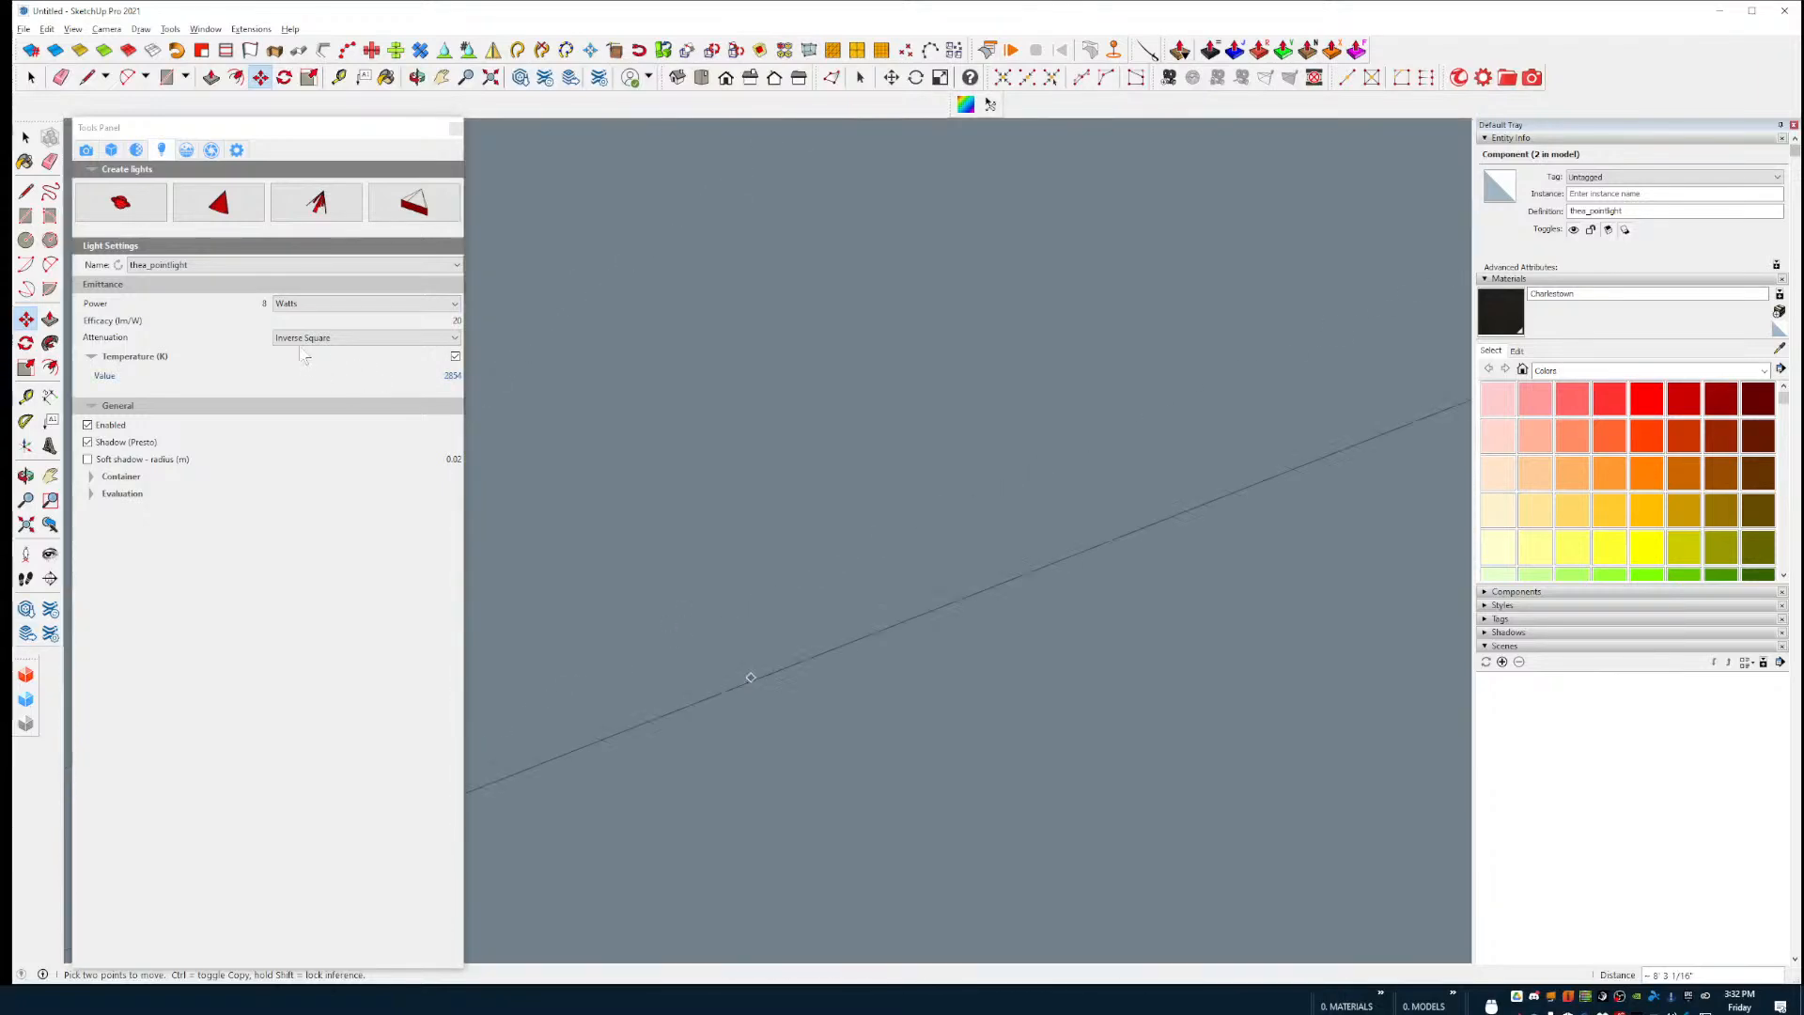
left_click(263, 303)
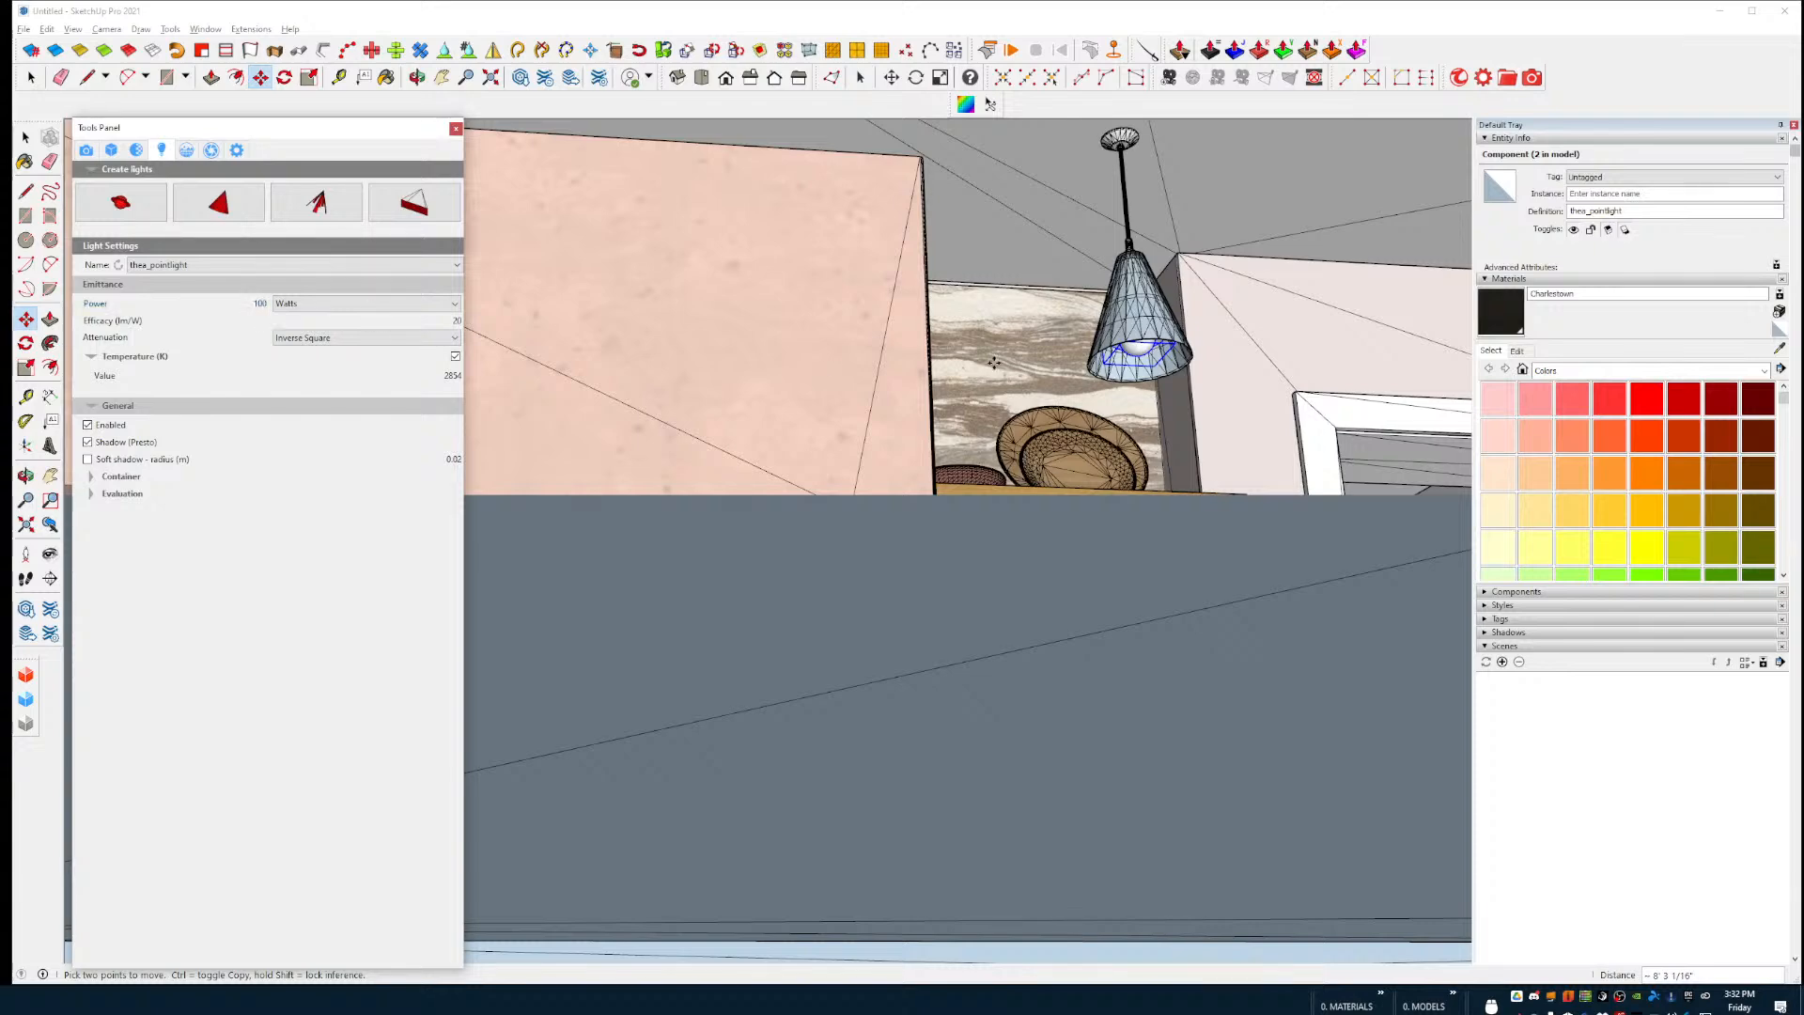
Step: Create a Thea IES light at the centre of the nearest recessed ceiling light by the windows, aimed straight down
middle_click_drag(470, 378, 900, 510)
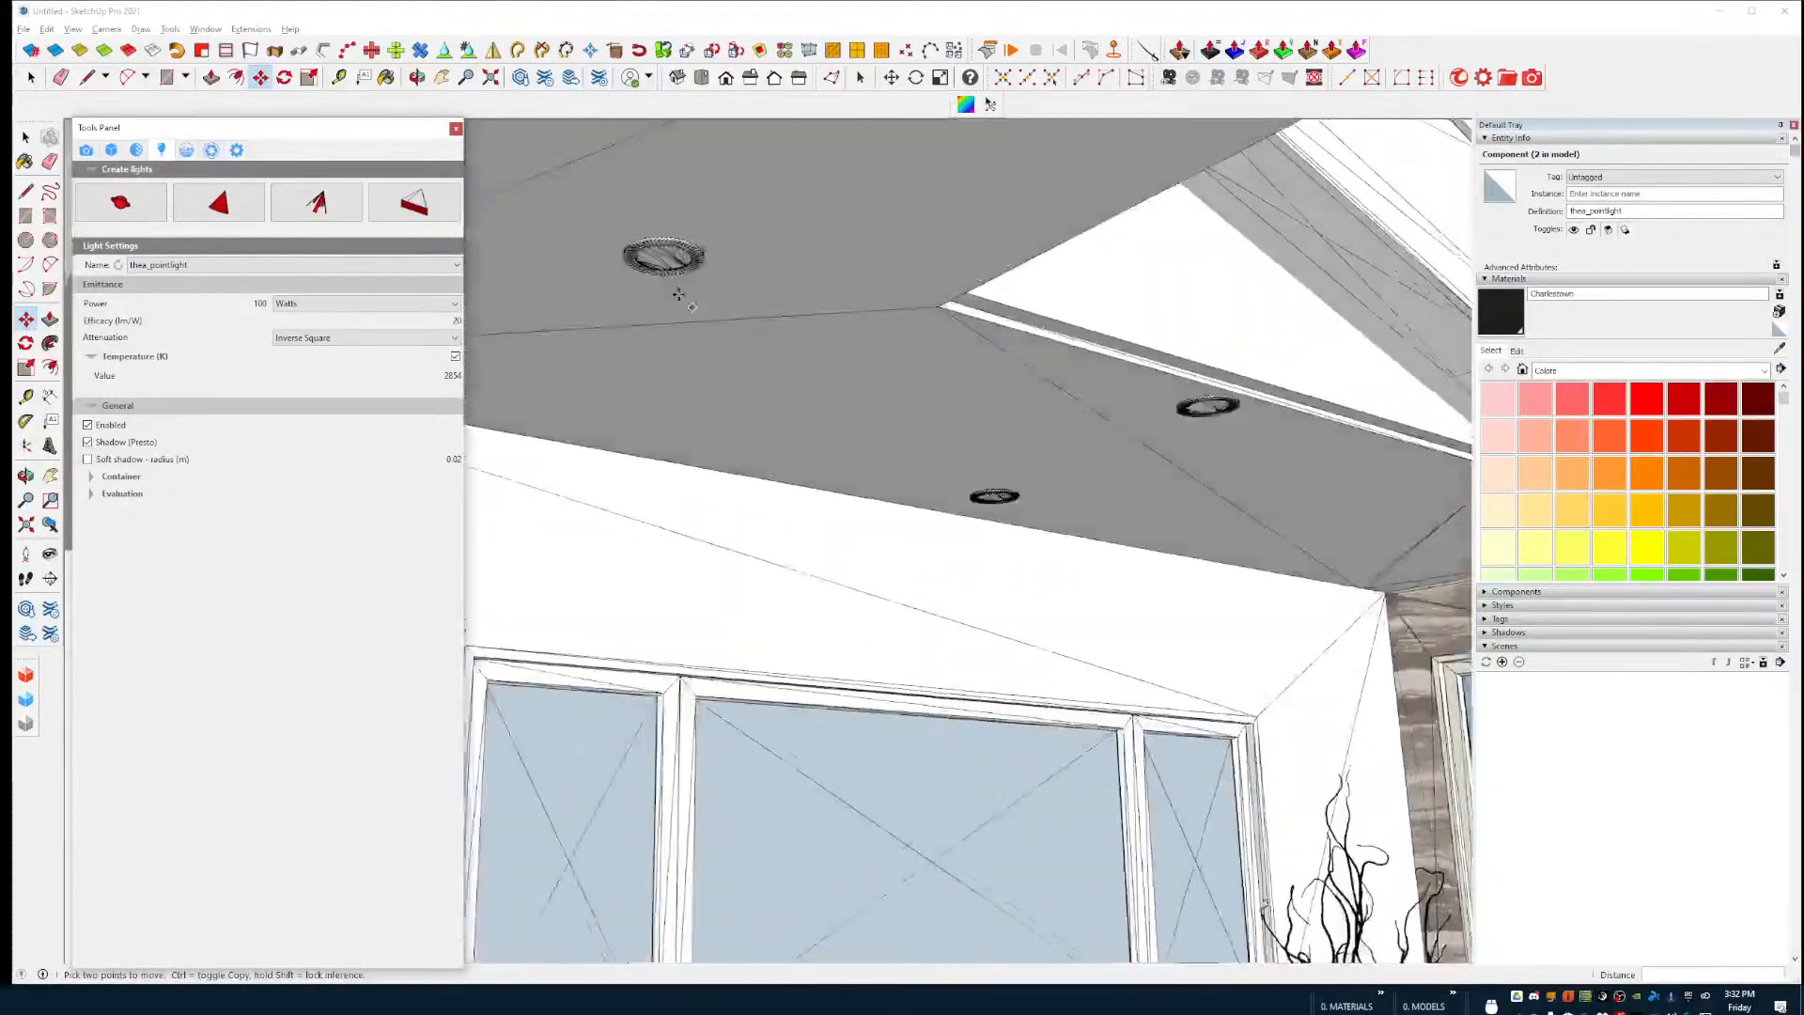
left_click(315, 202)
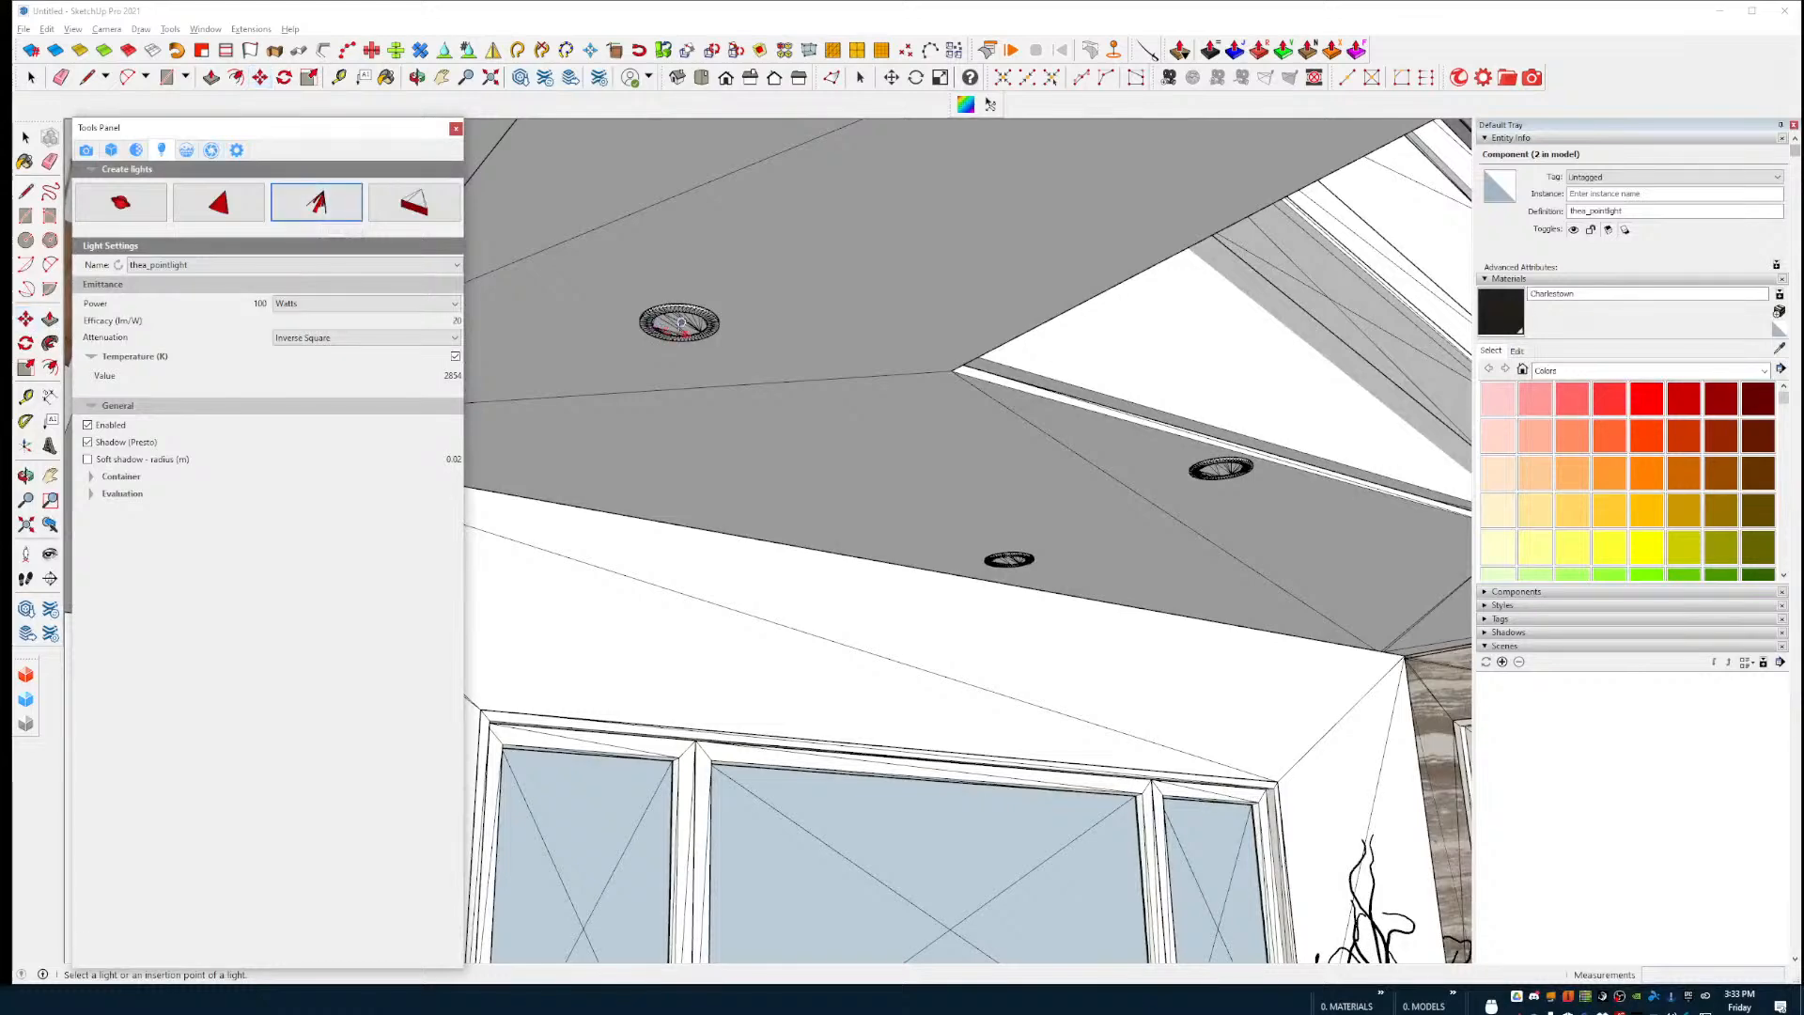
left_click(678, 327)
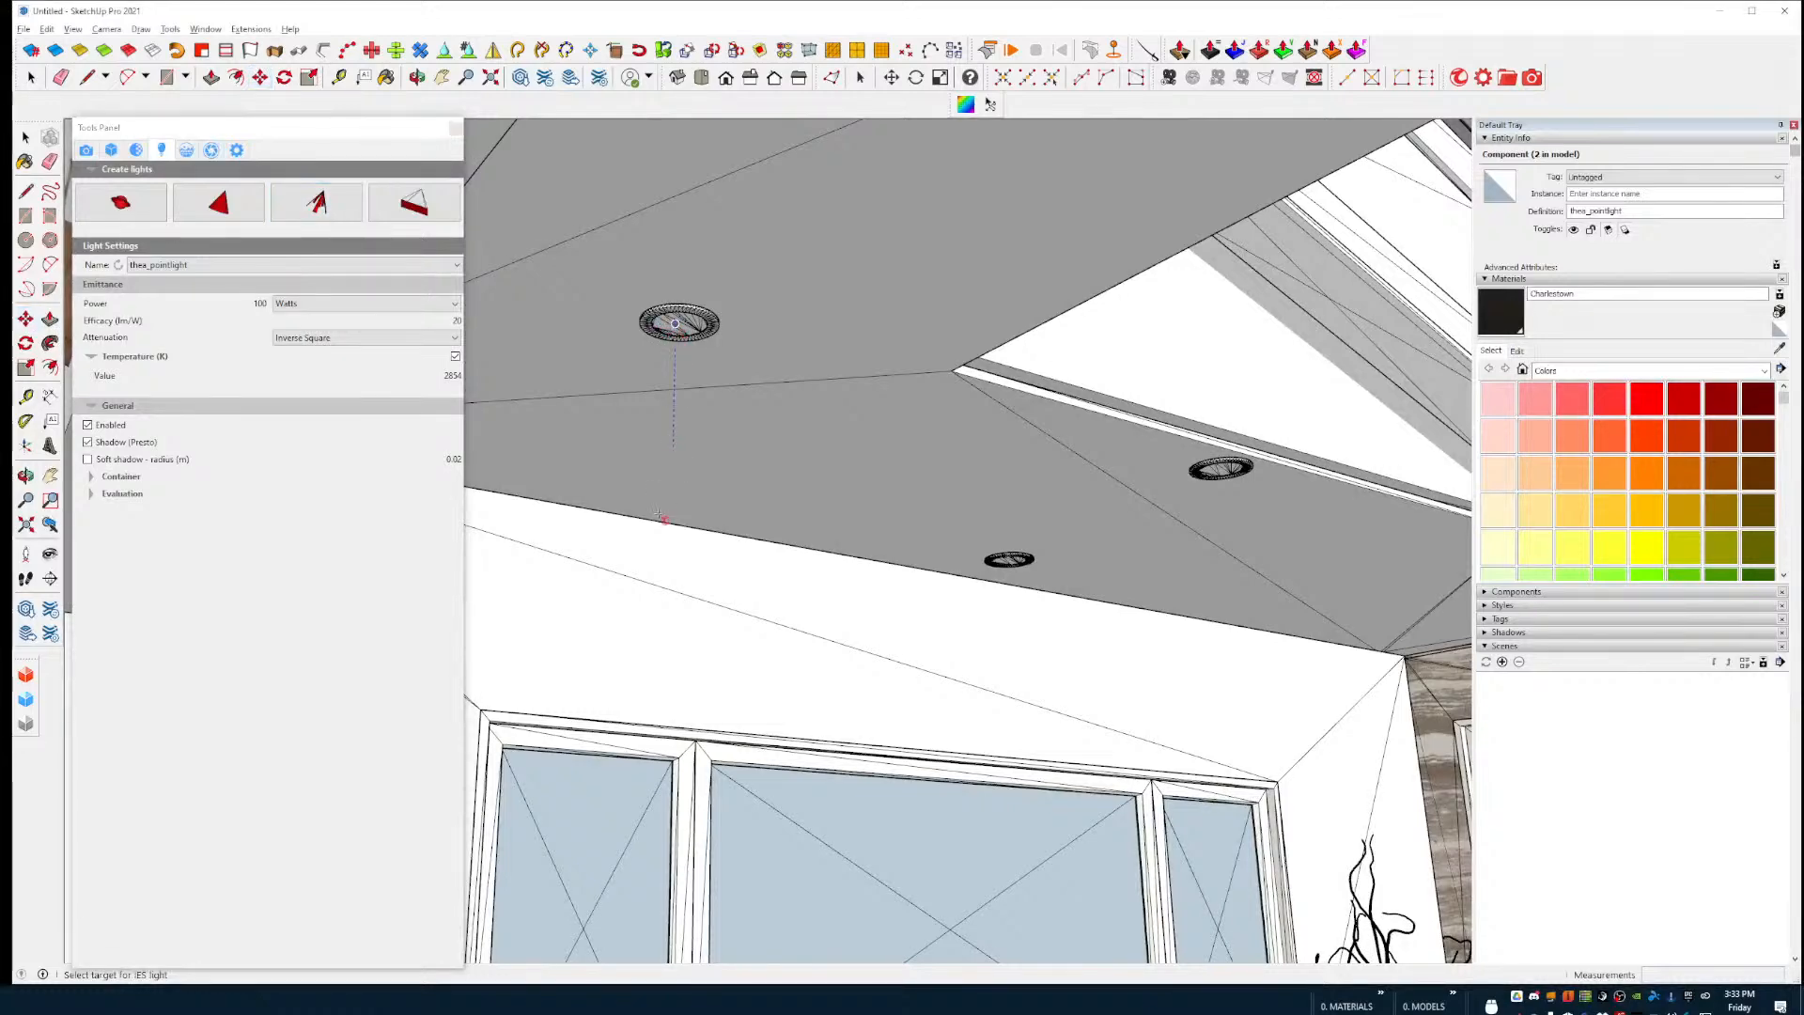
left_click(676, 585)
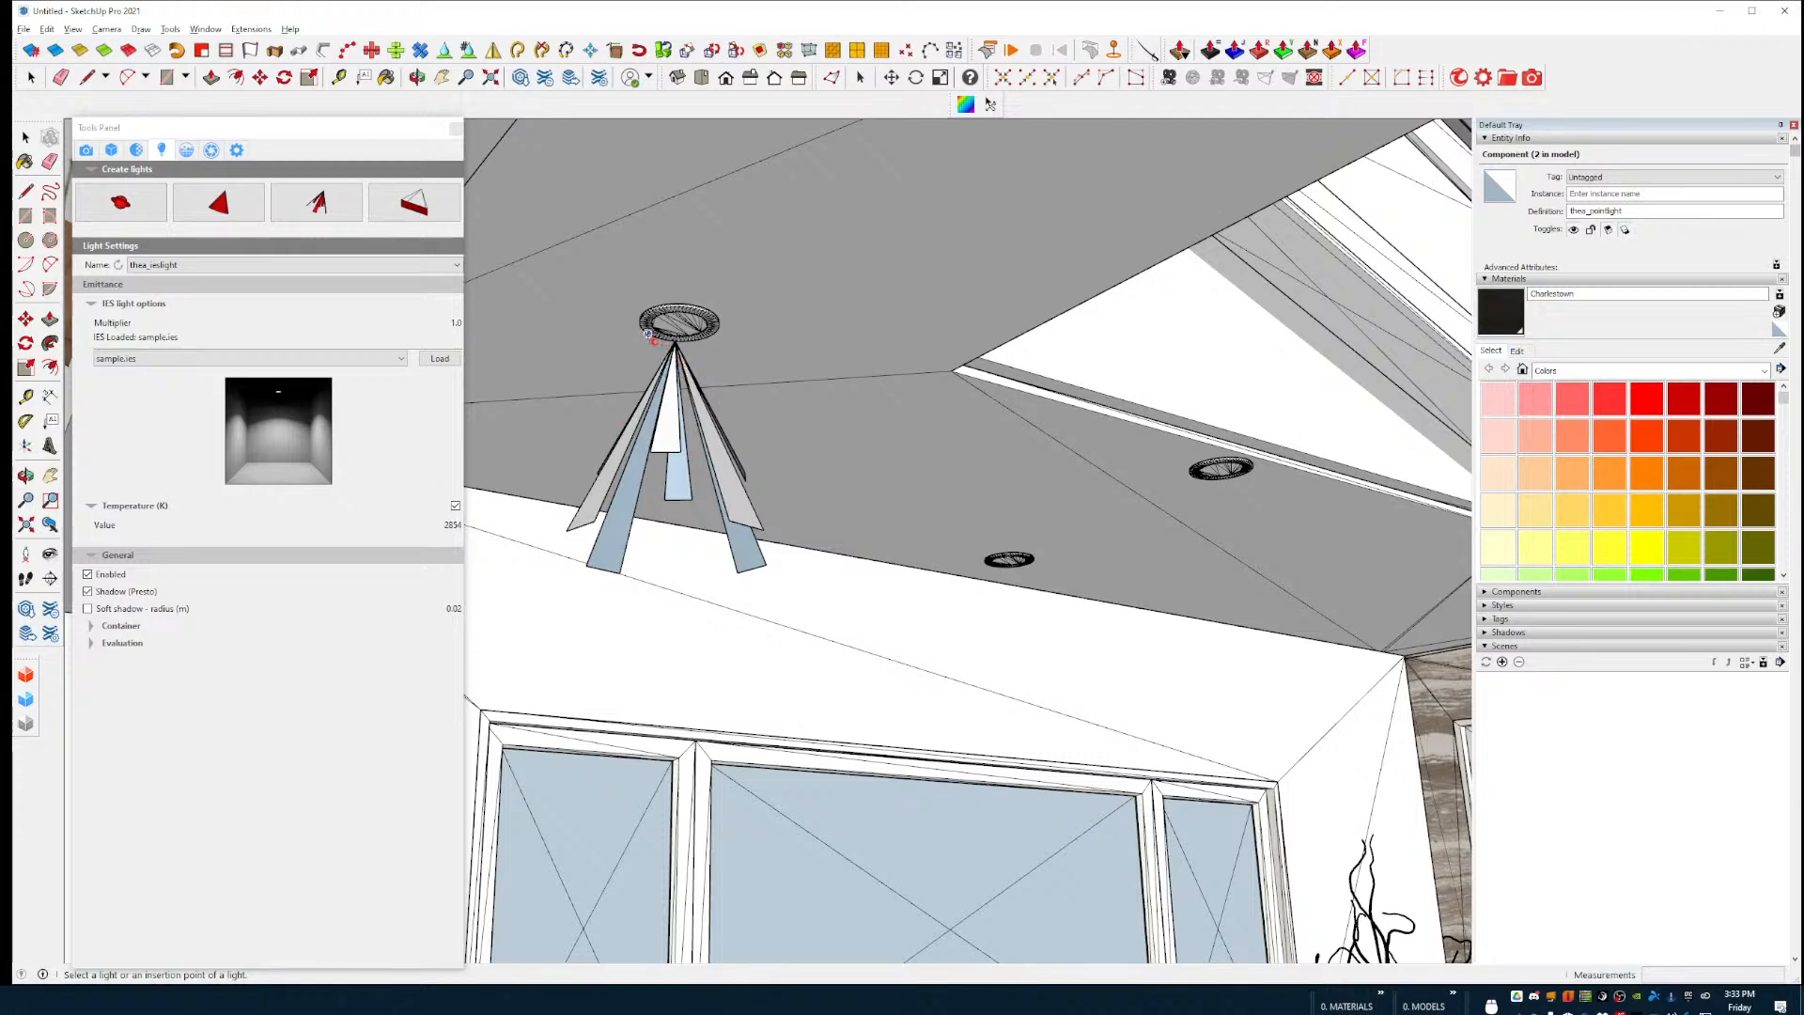
key("m")
left_click(674, 340)
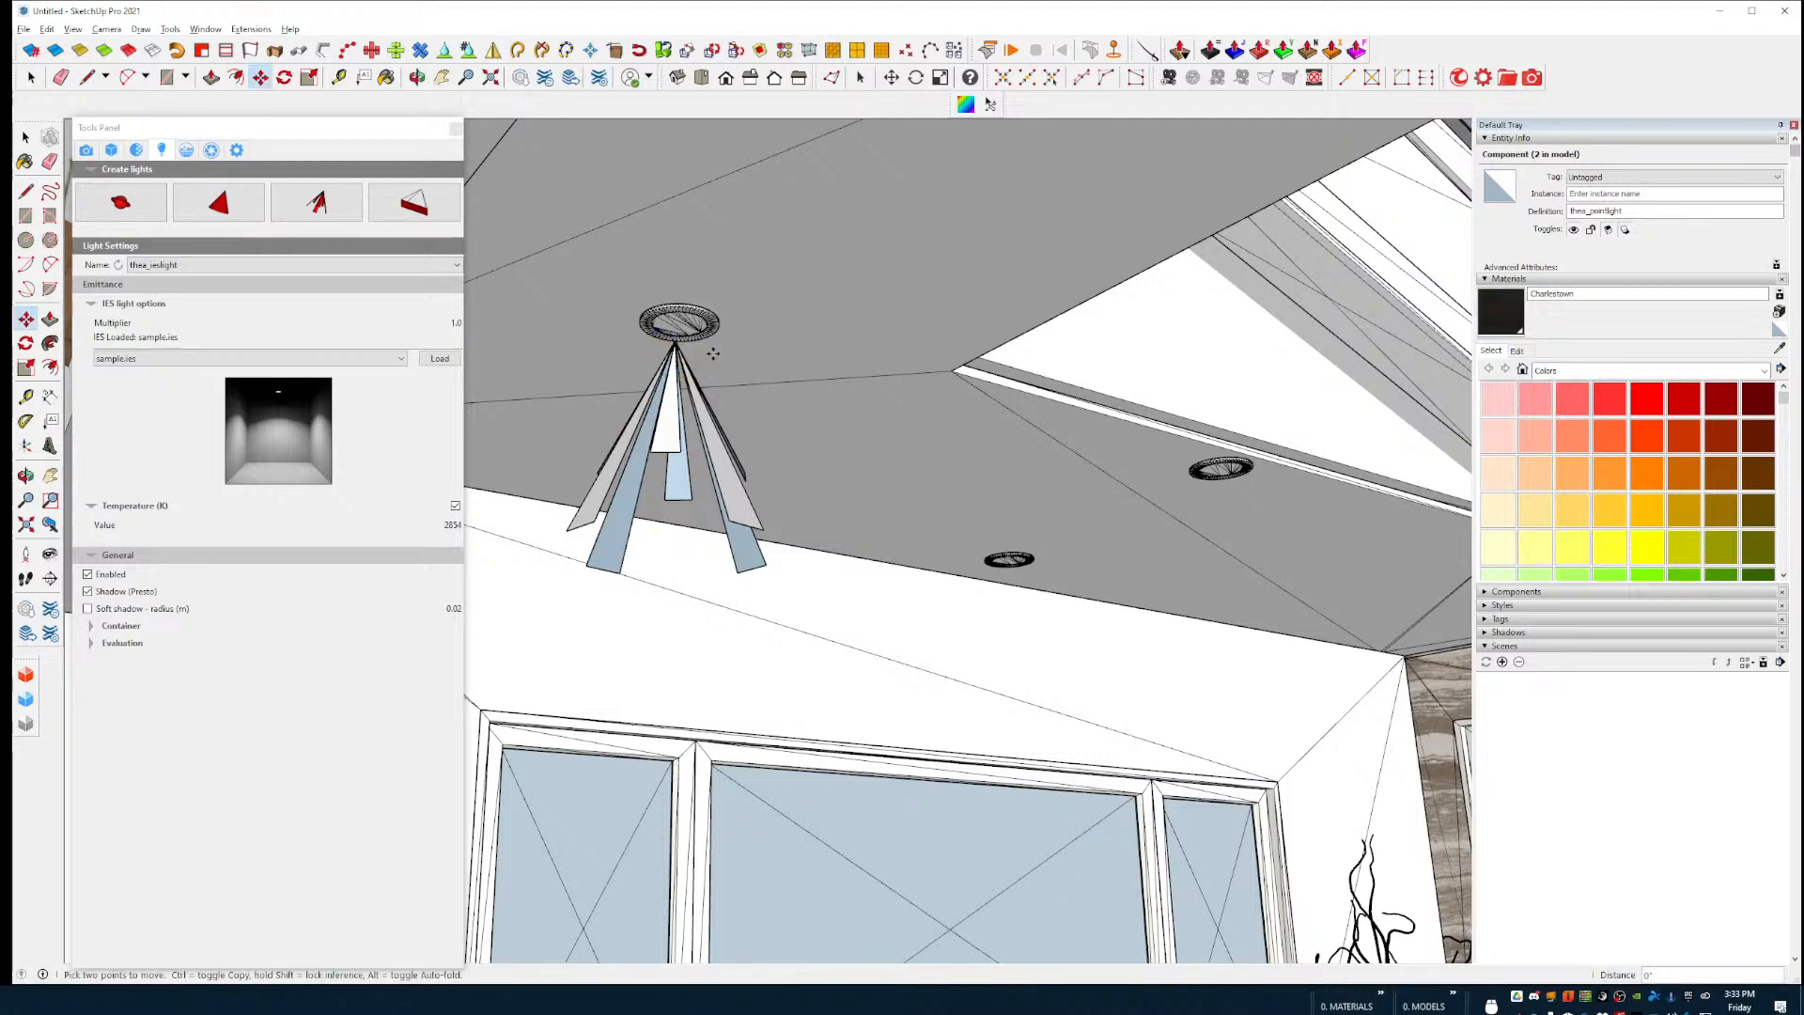
key("ctrl")
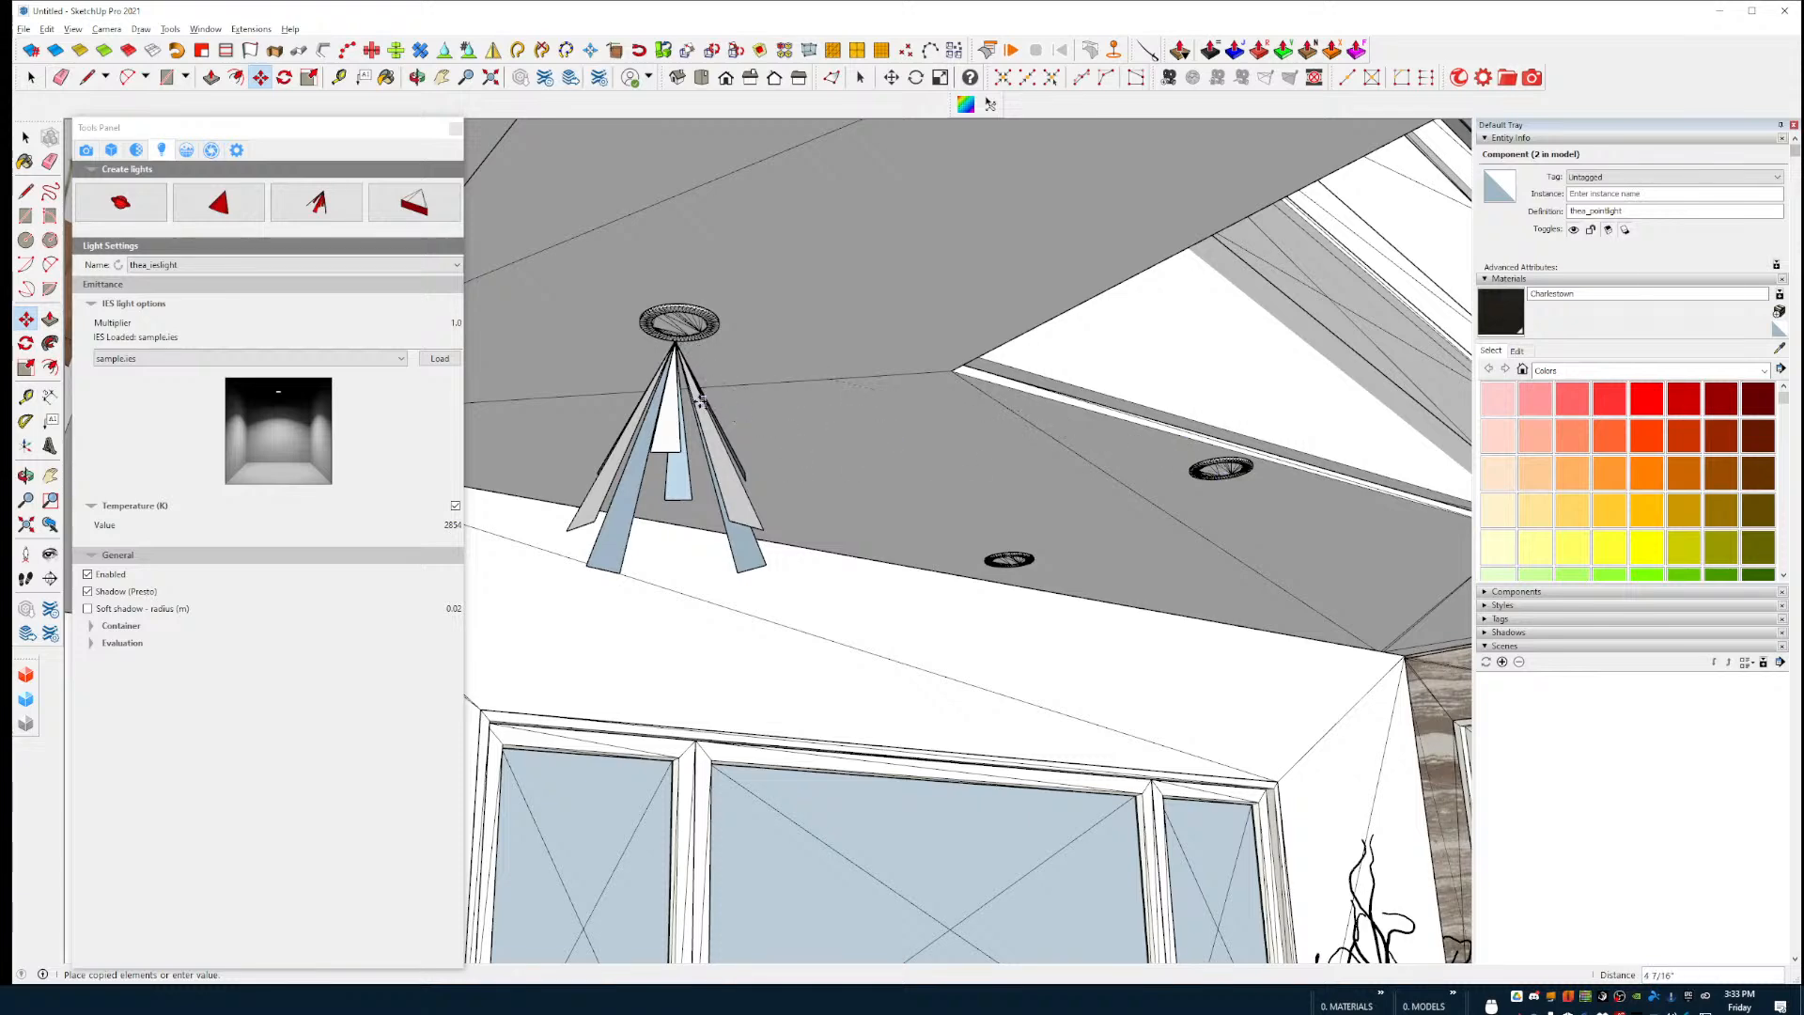
key("Escape")
left_click(675, 340)
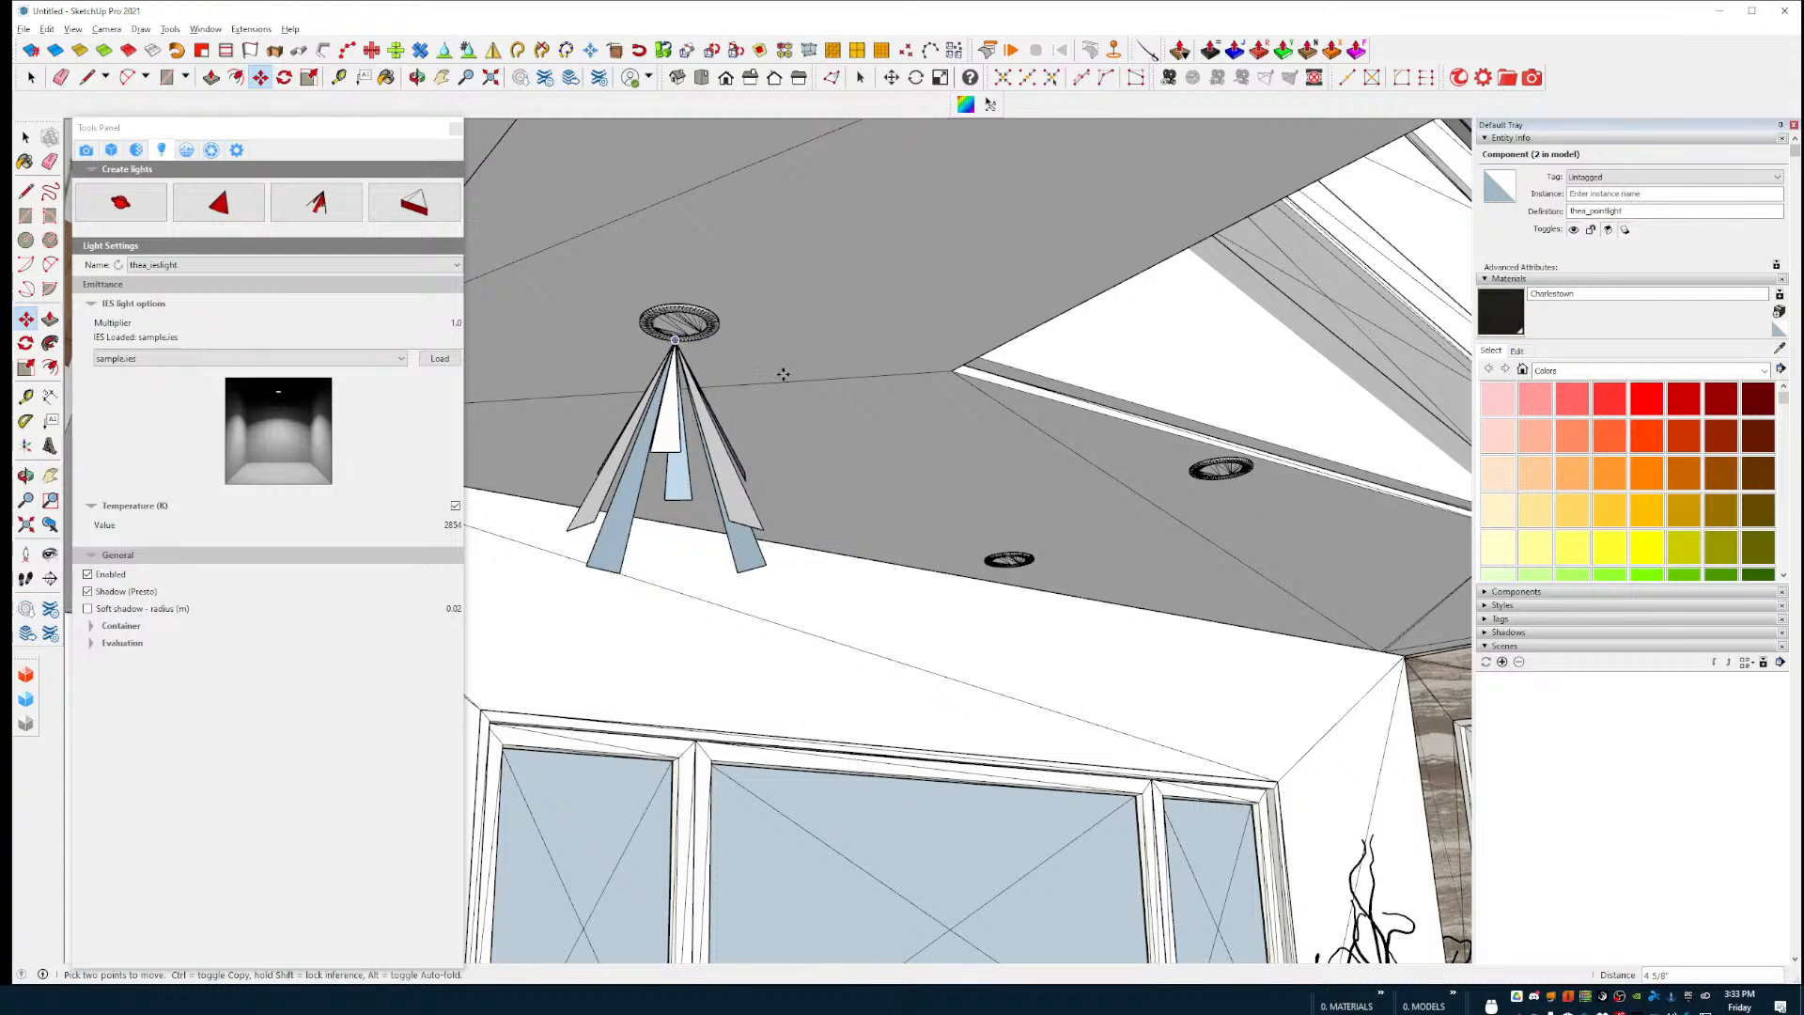
key("ctrl")
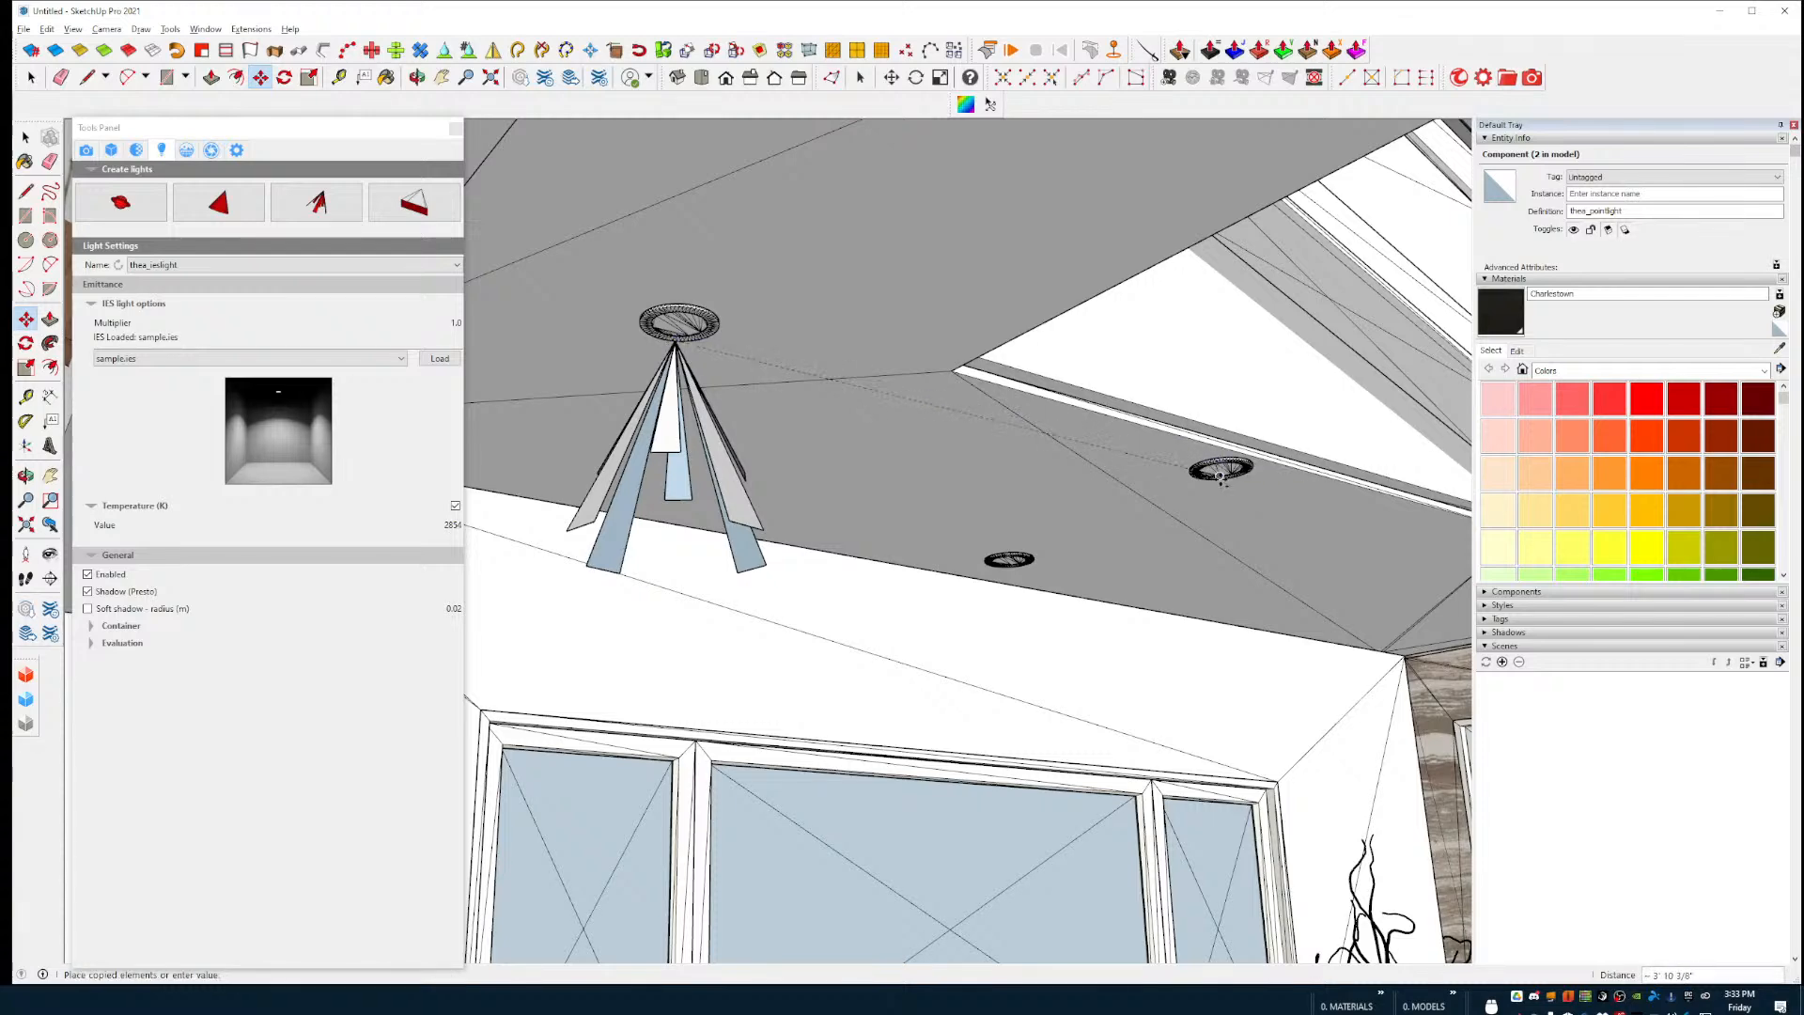
key("Escape")
Step: Copy the IES light from its apex to the other two recessed ceiling lights near the window wall
key("space")
left_click(677, 387)
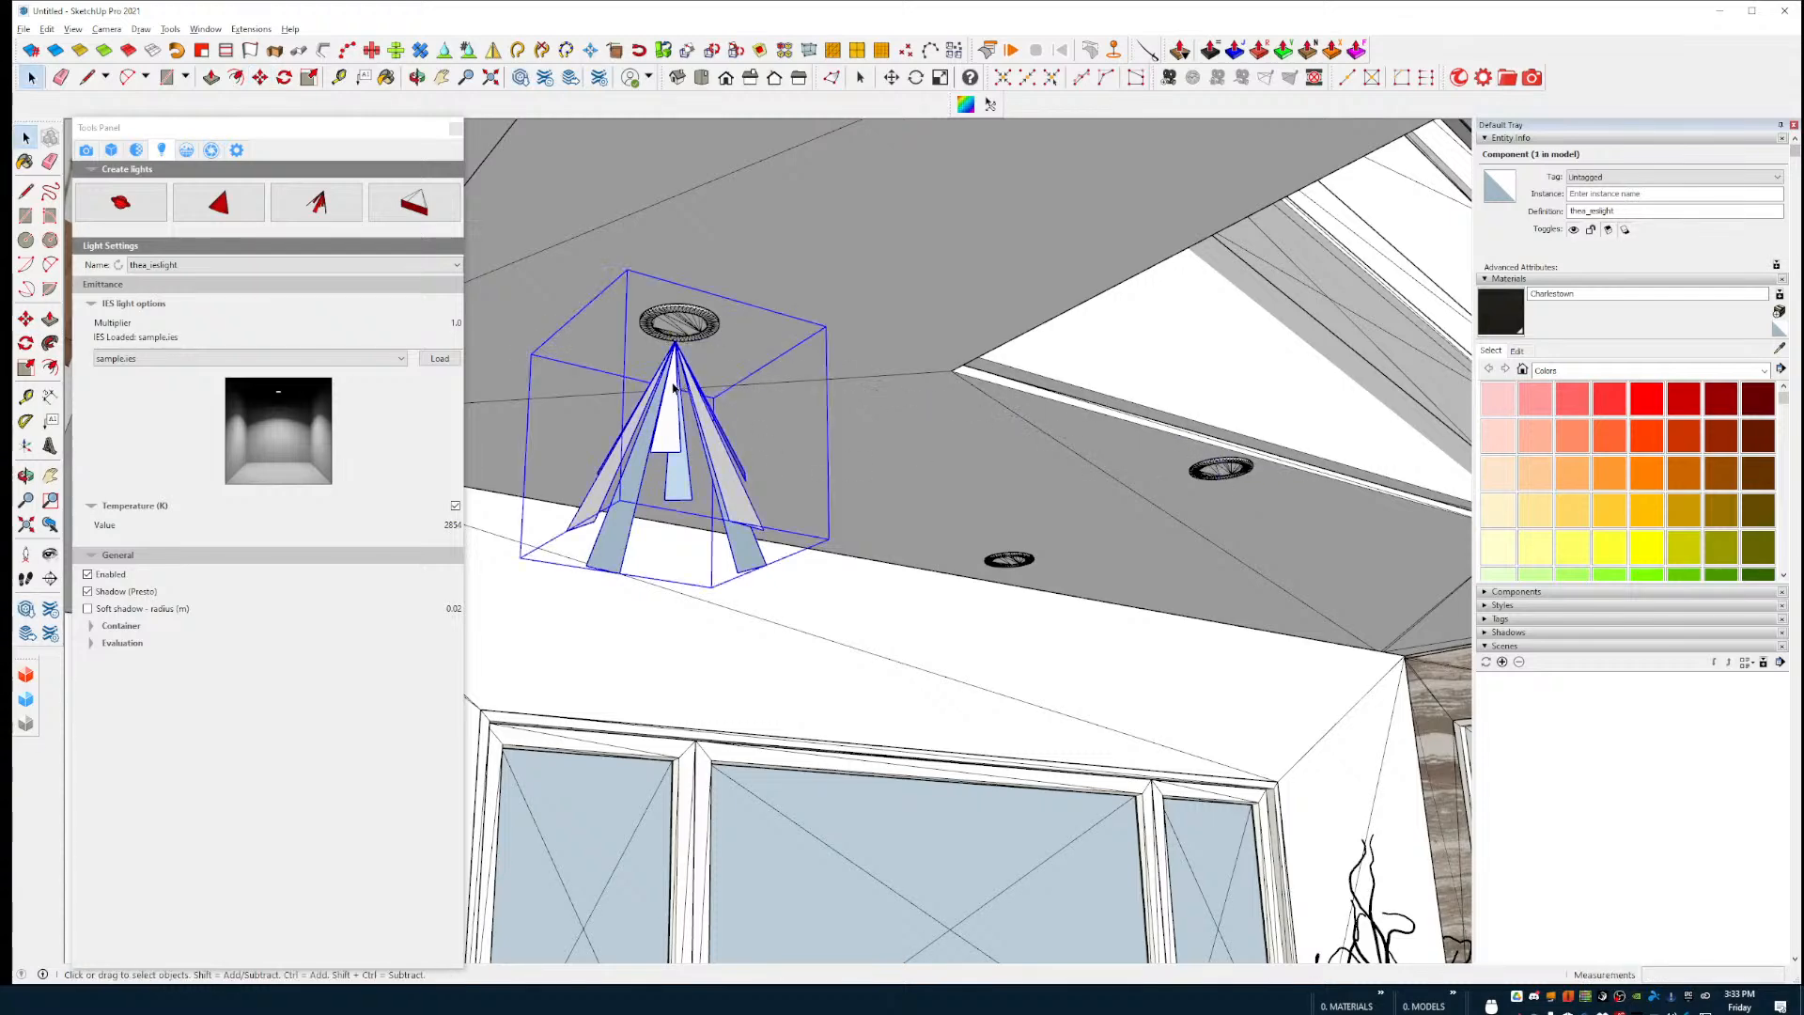
key("m")
key("ctrl")
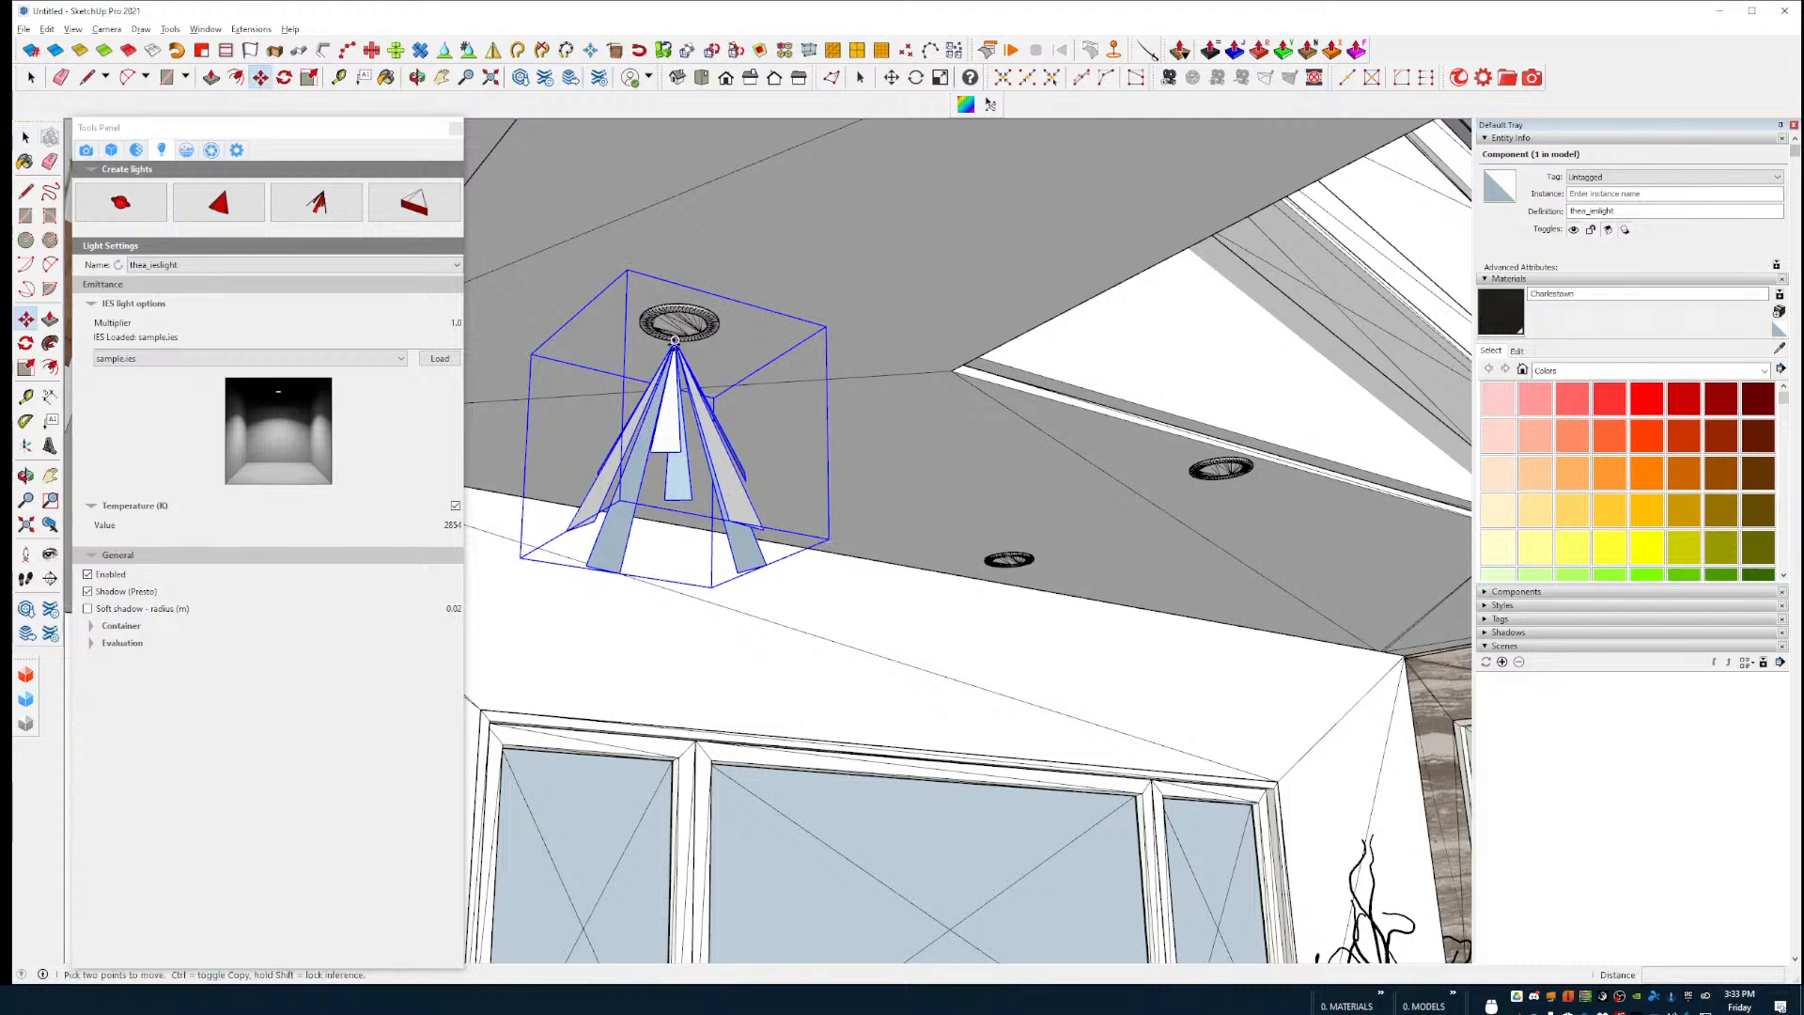
left_click(675, 340)
left_click(1221, 473)
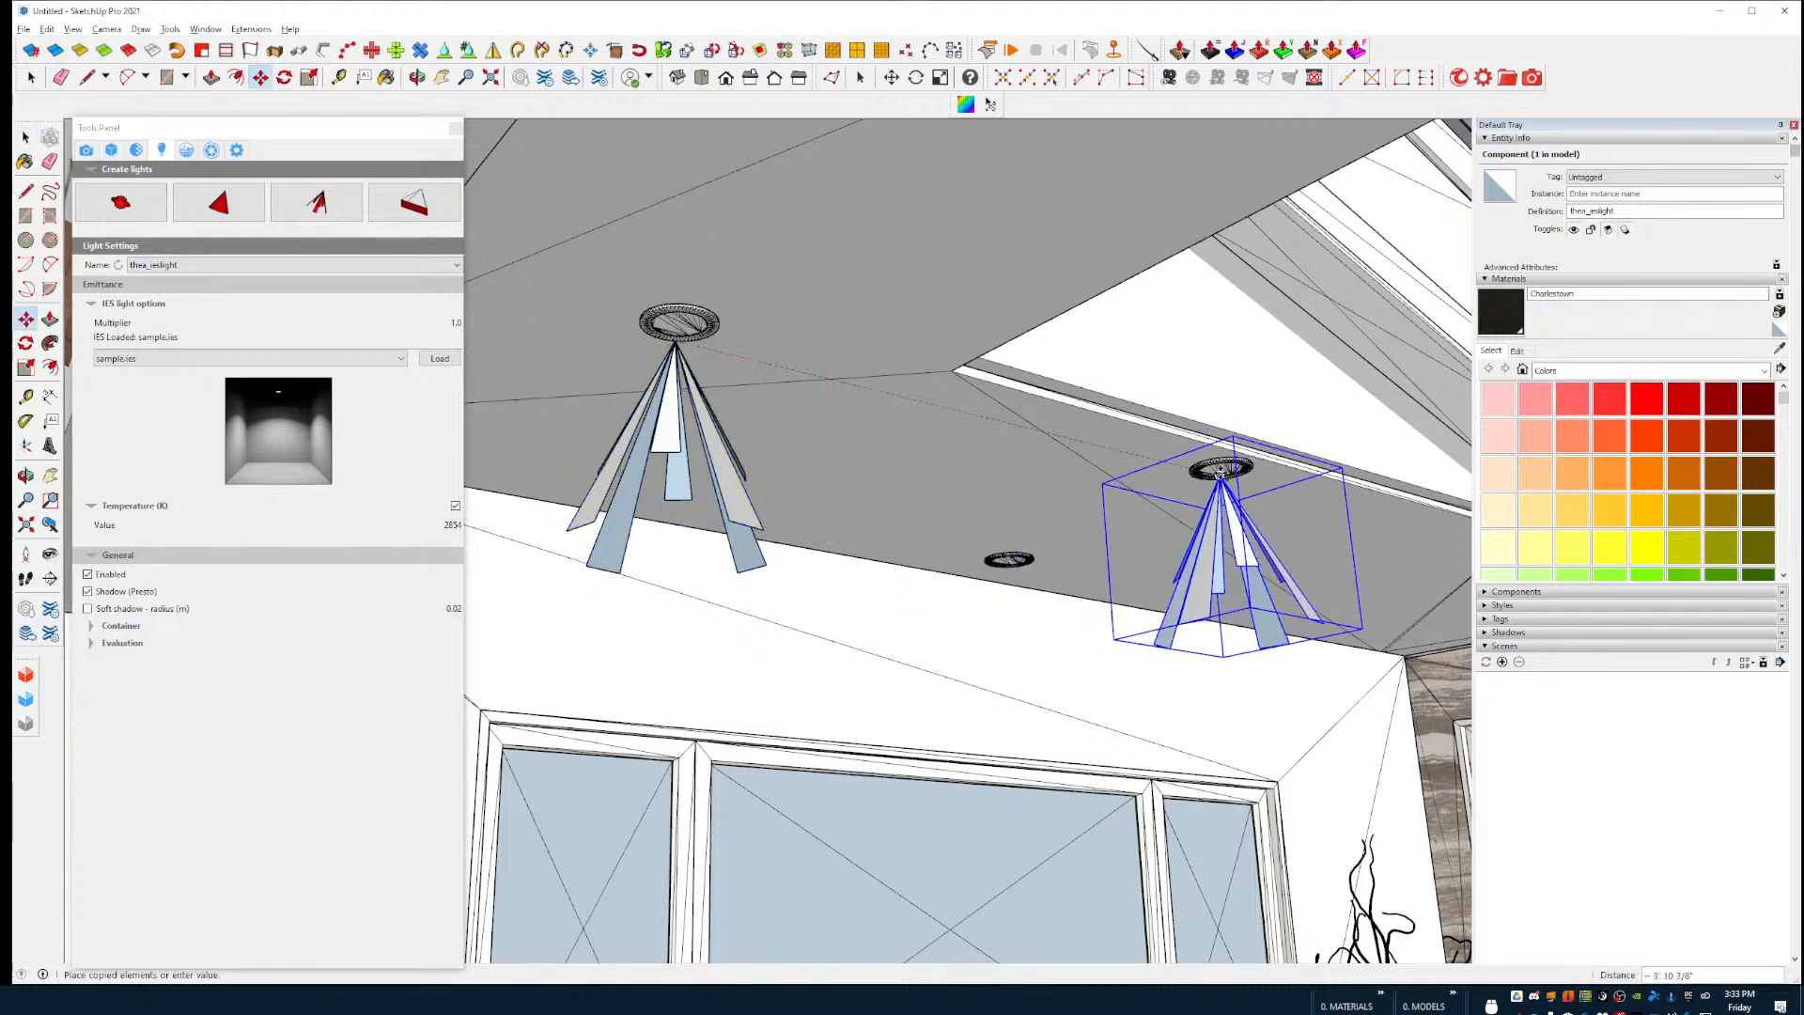
key("ctrl")
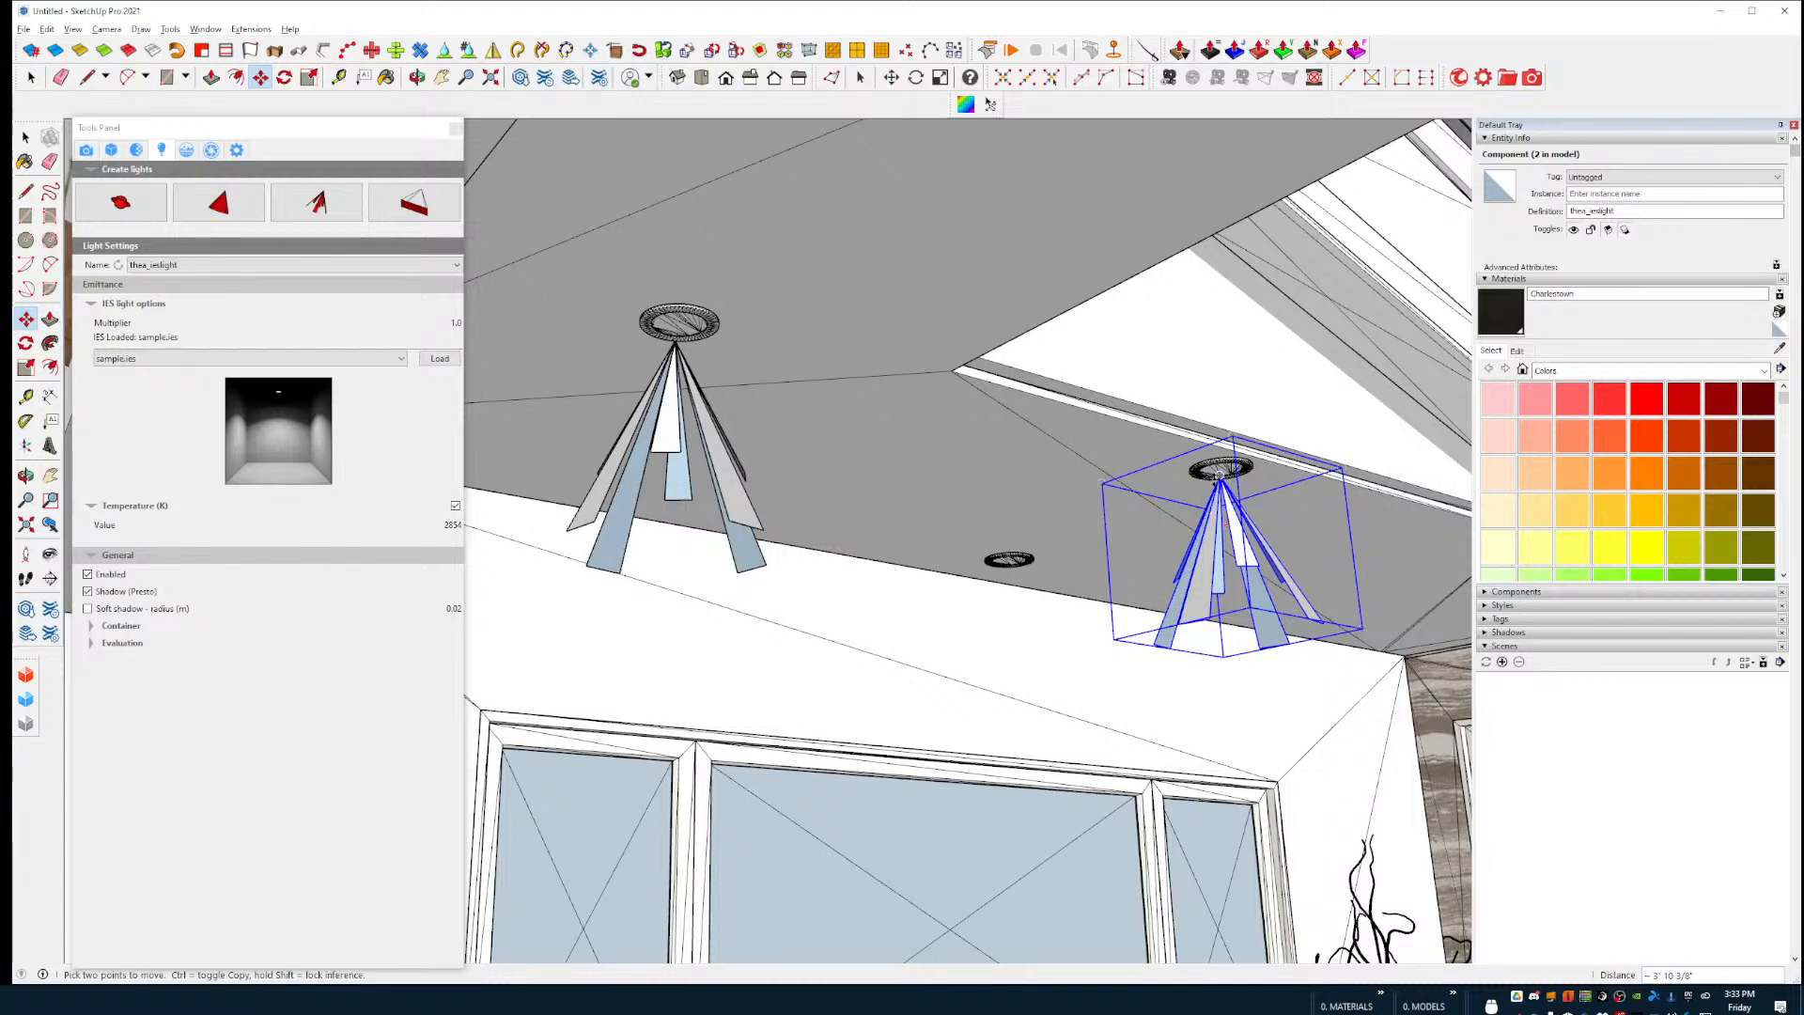
left_click(1220, 468)
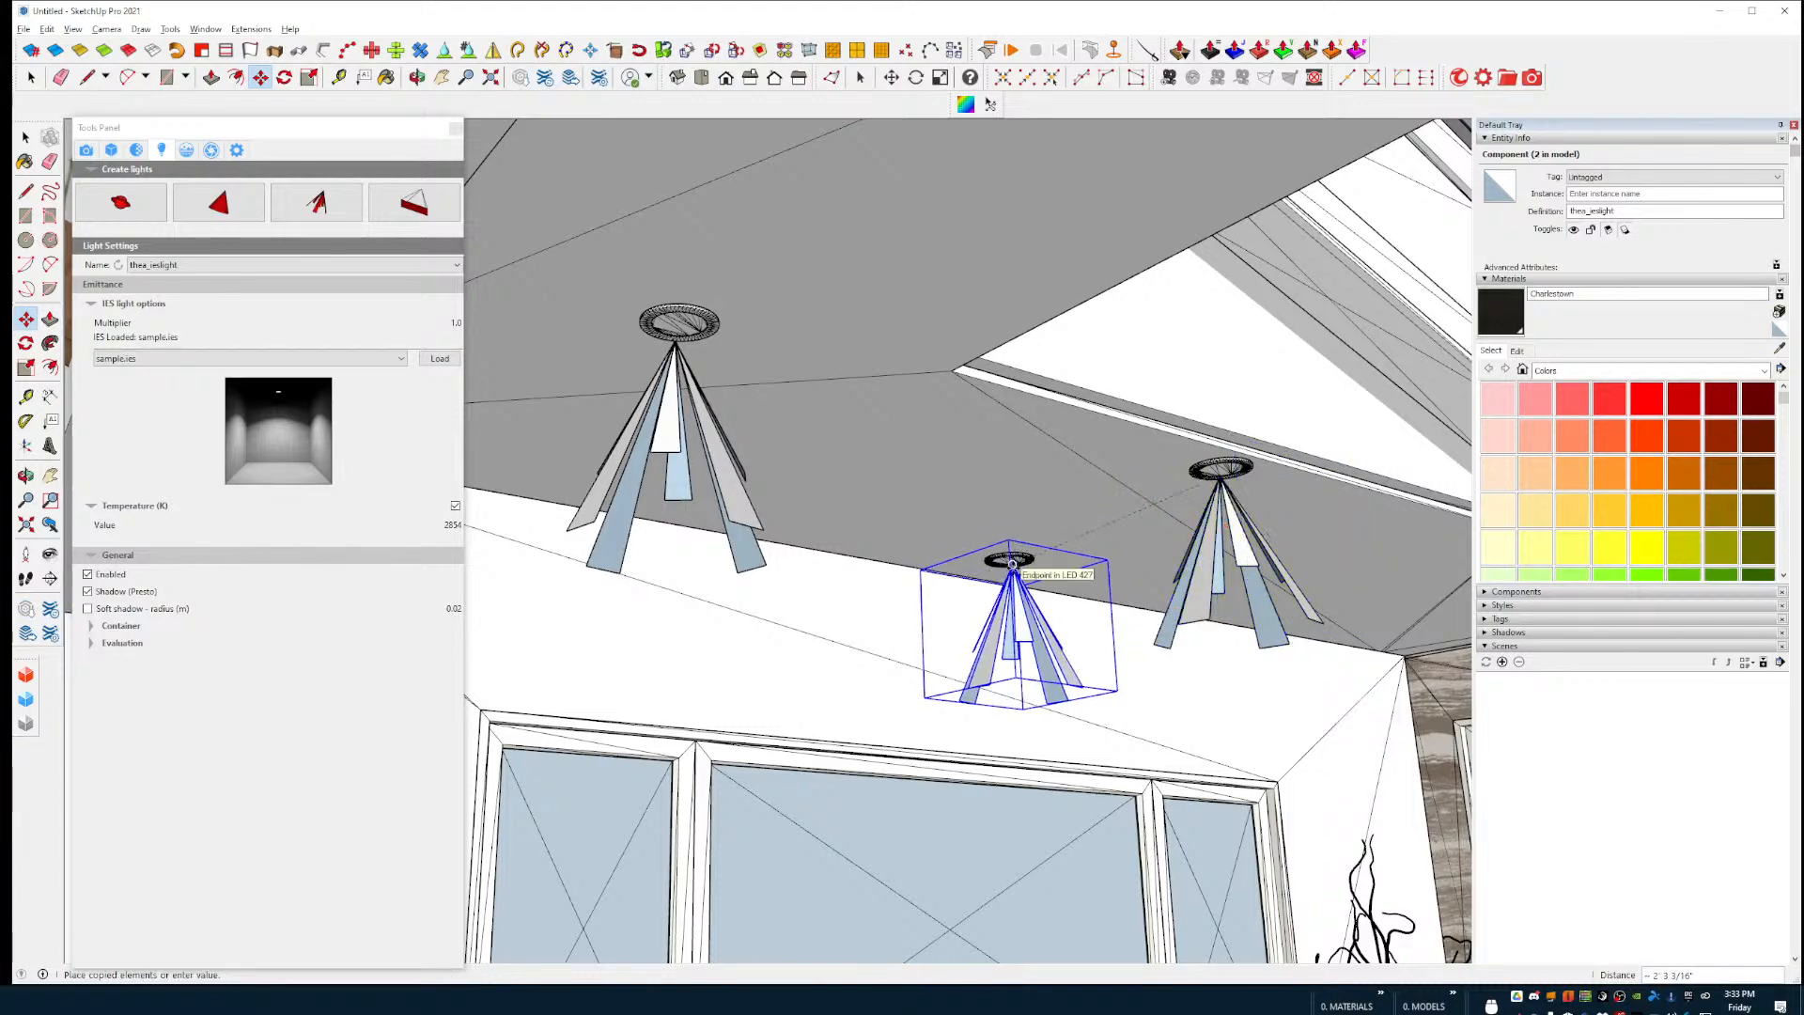
left_click(1013, 562)
Step: Copy the IES light to the recessed ceiling light beside the skylights, in front of the pink wall section
middle_click_drag(1013, 561, 710, 559)
key("ctrl")
left_click(672, 544)
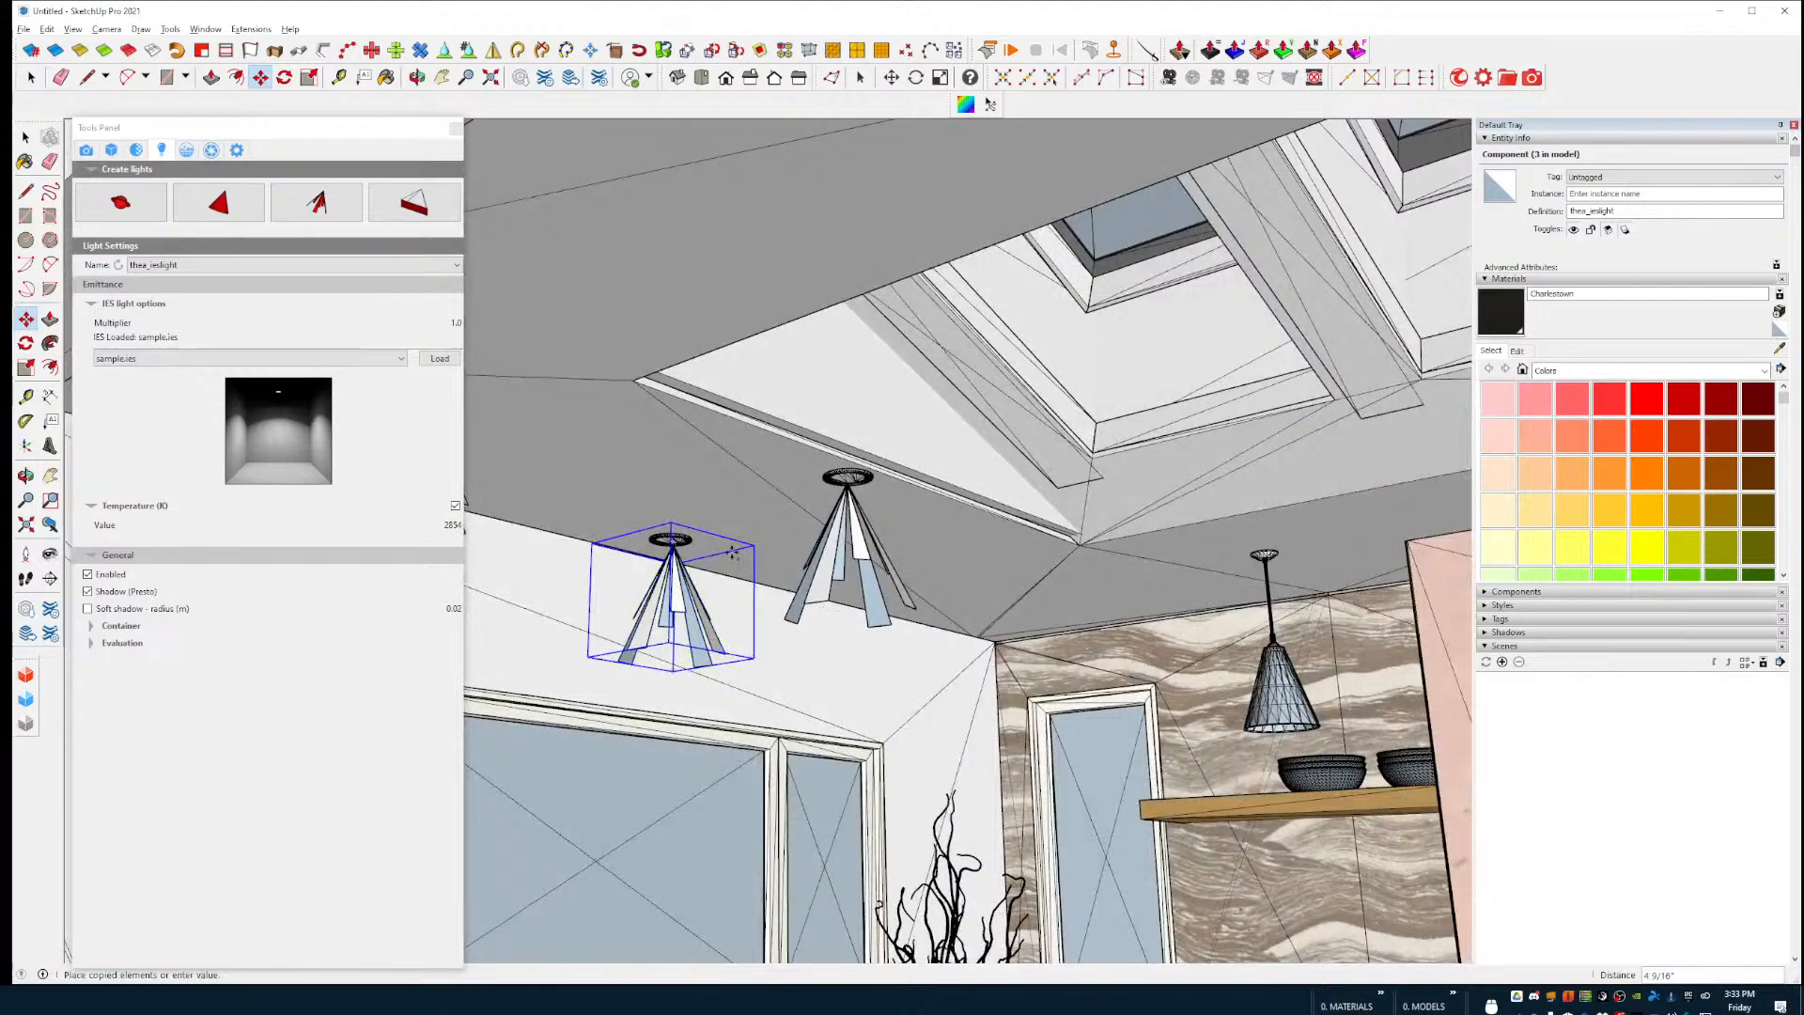
middle_click_drag(1108, 524, 1209, 652)
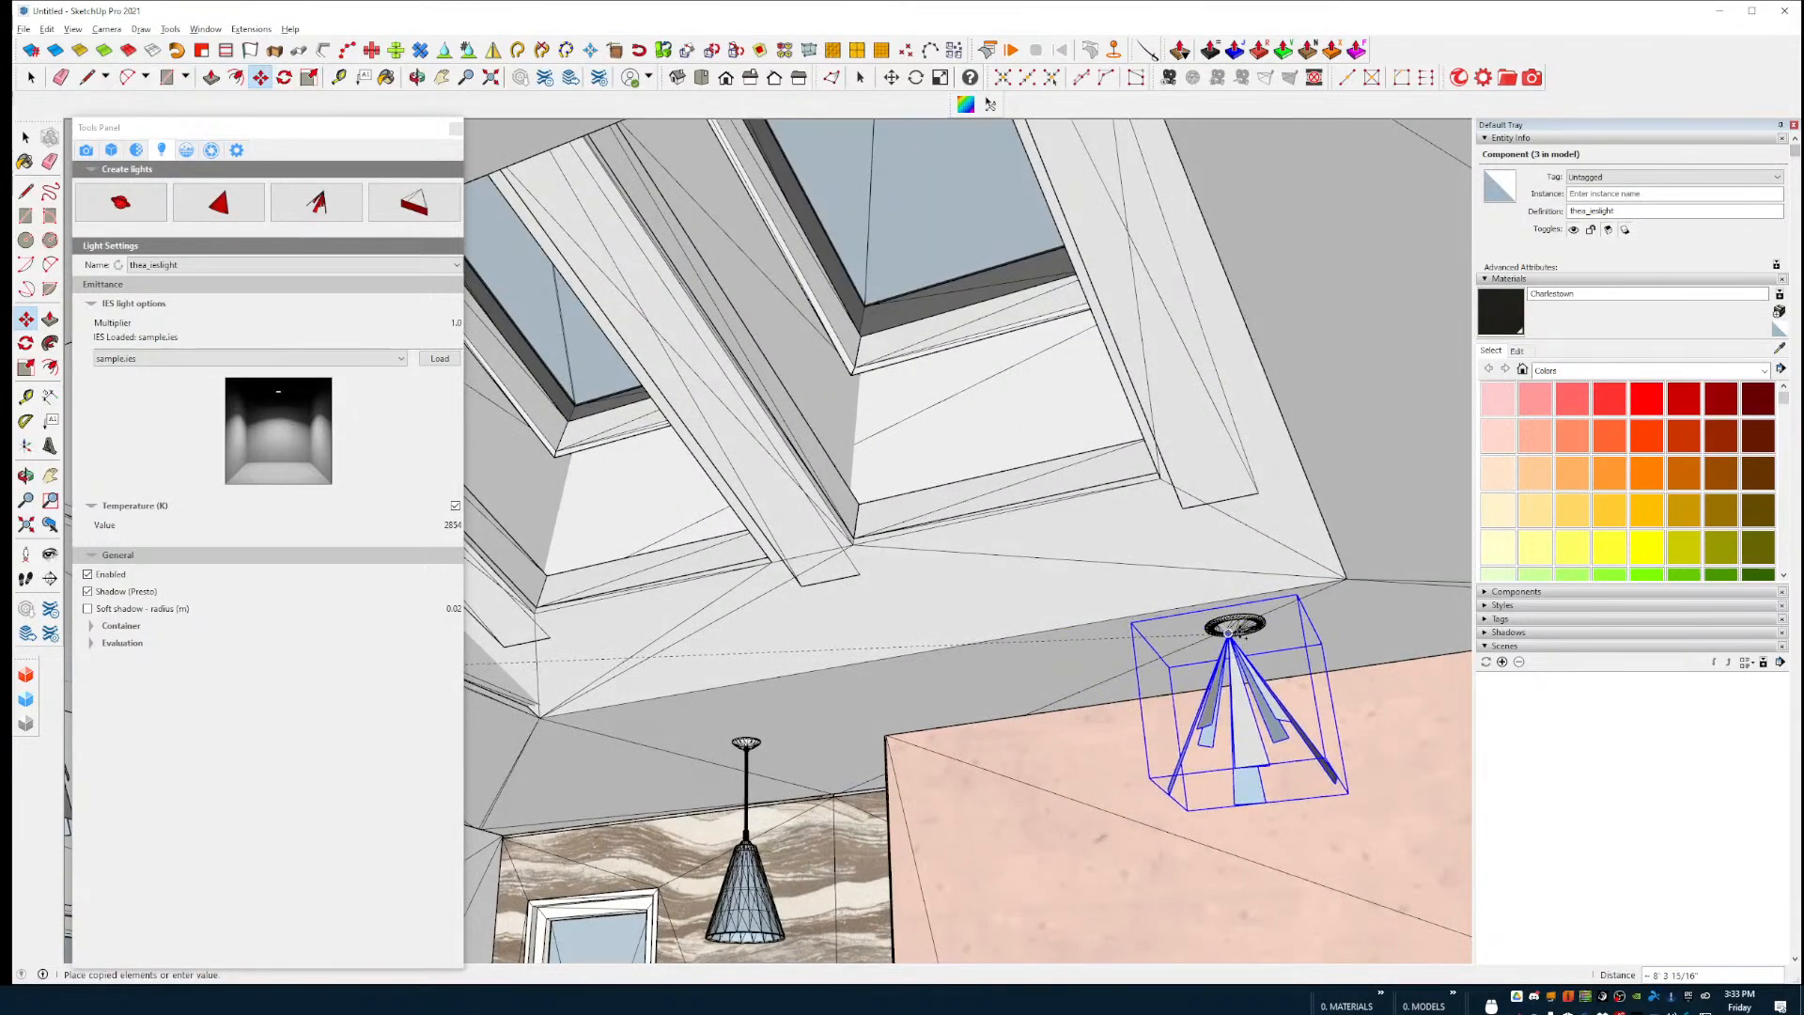
left_click(1238, 621)
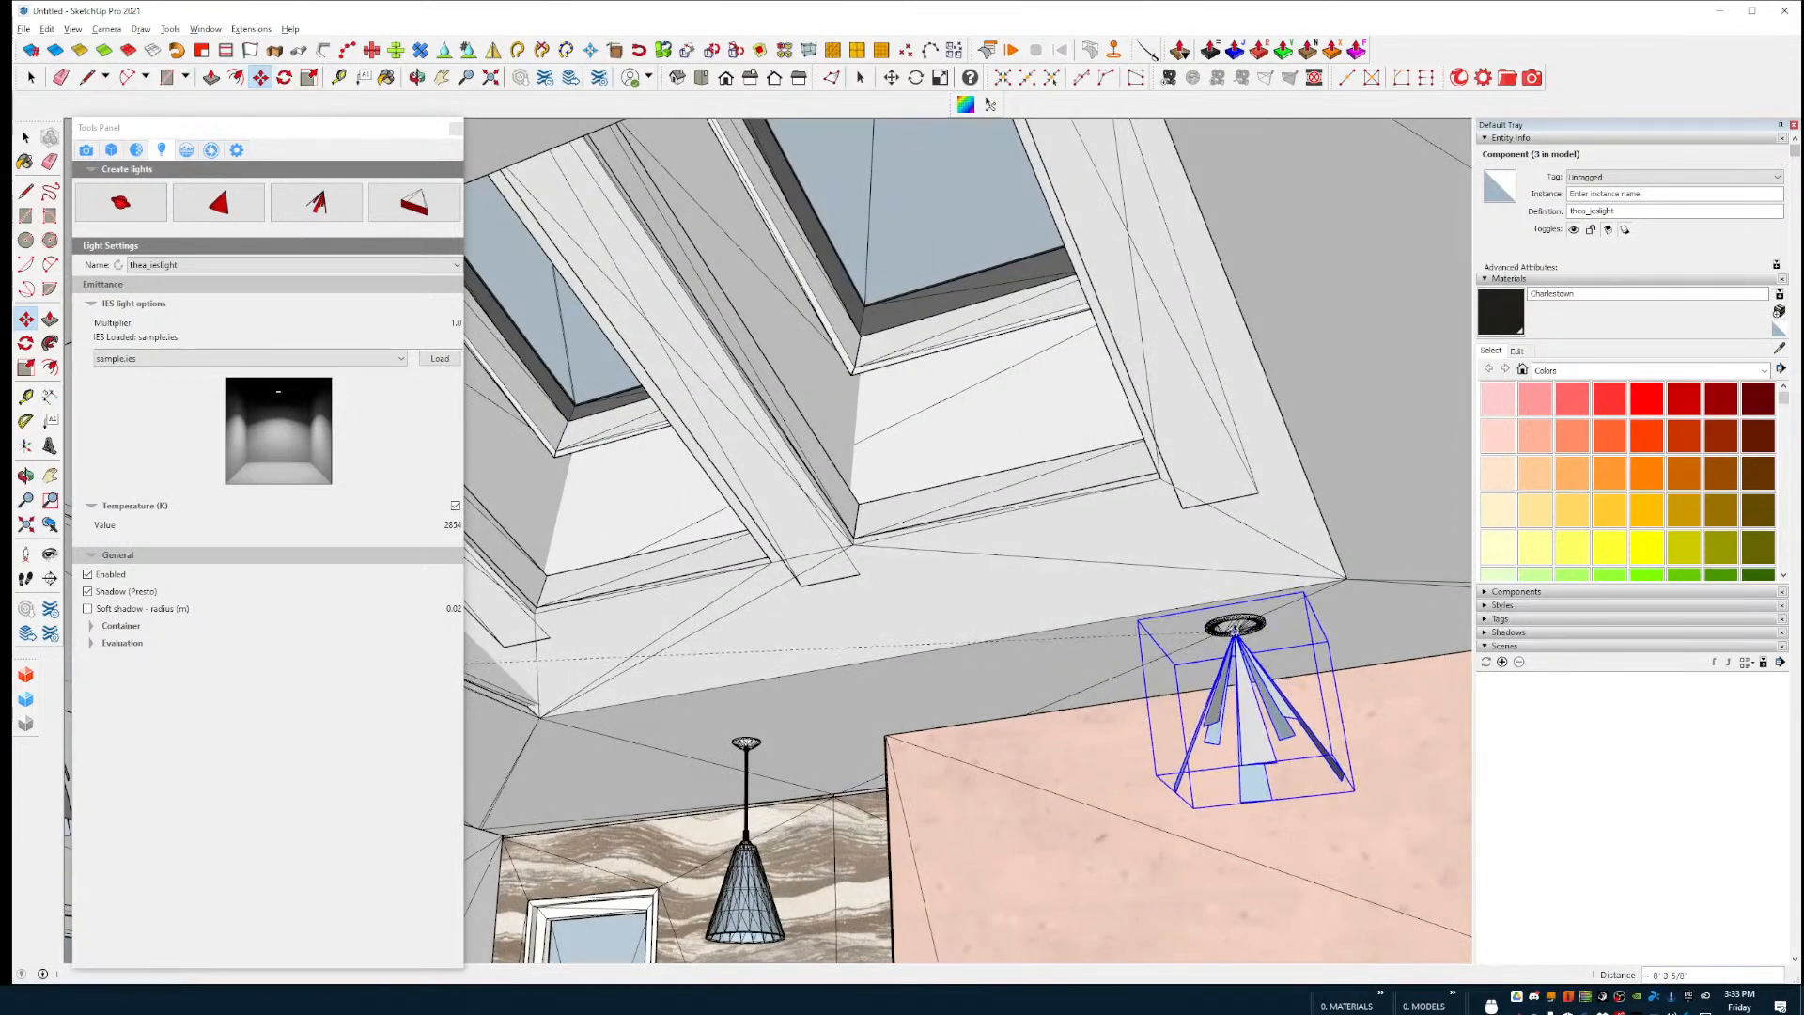
Step: Copy the IES light to the recessed light near the doorway and on to the next one across the ceiling
middle_click_drag(1222, 622, 1213, 641)
left_click(1213, 641, "ctrl")
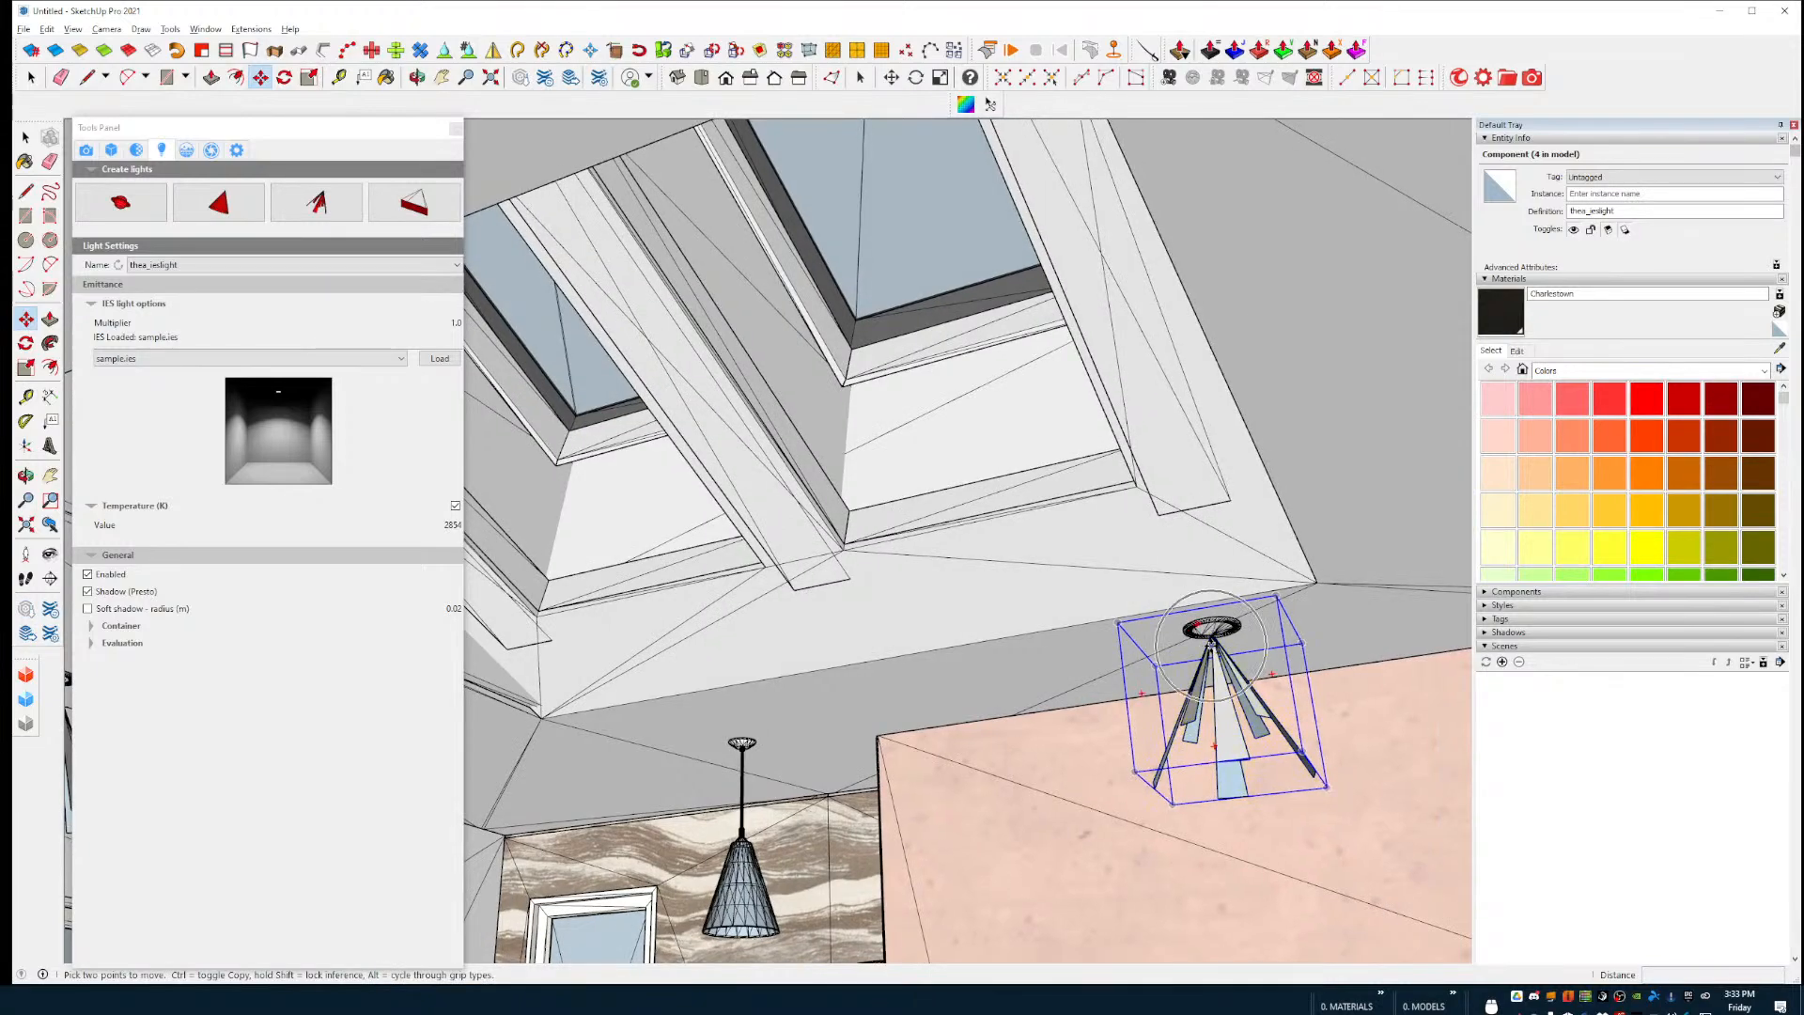
middle_click_drag(1007, 564, 1175, 631)
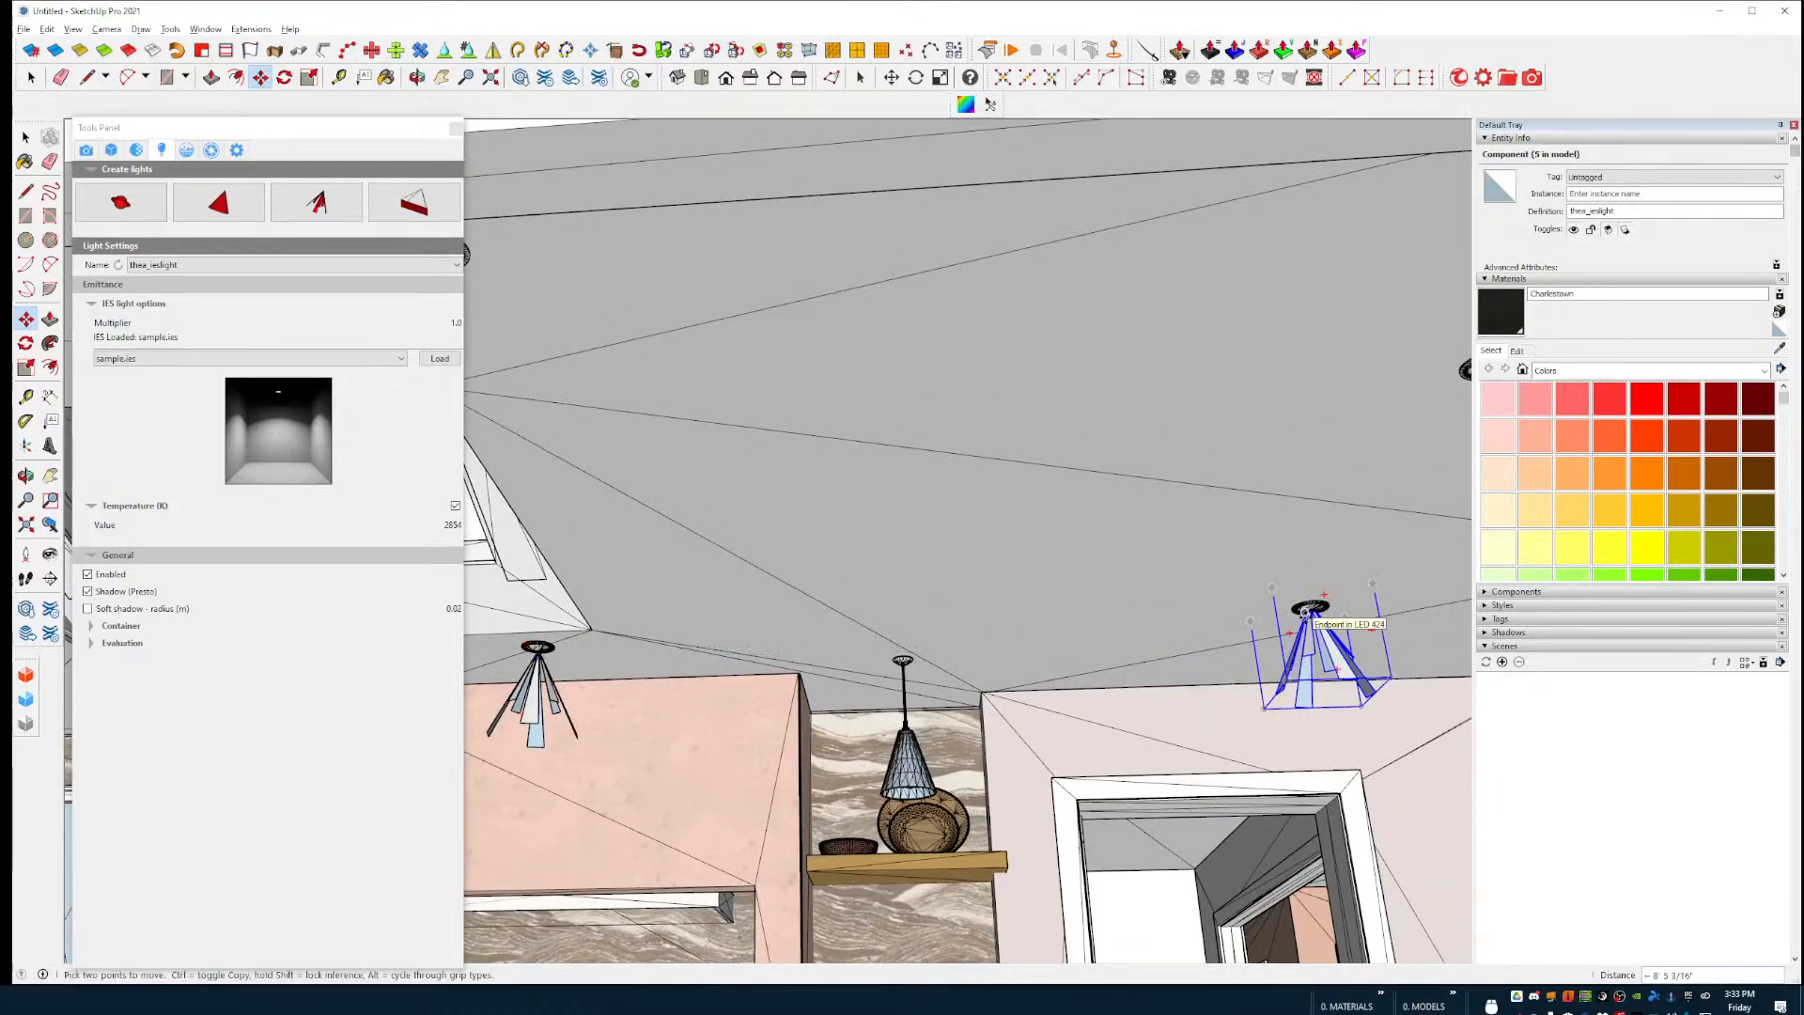
left_click(1325, 603)
middle_click_drag(1368, 458, 1387, 442)
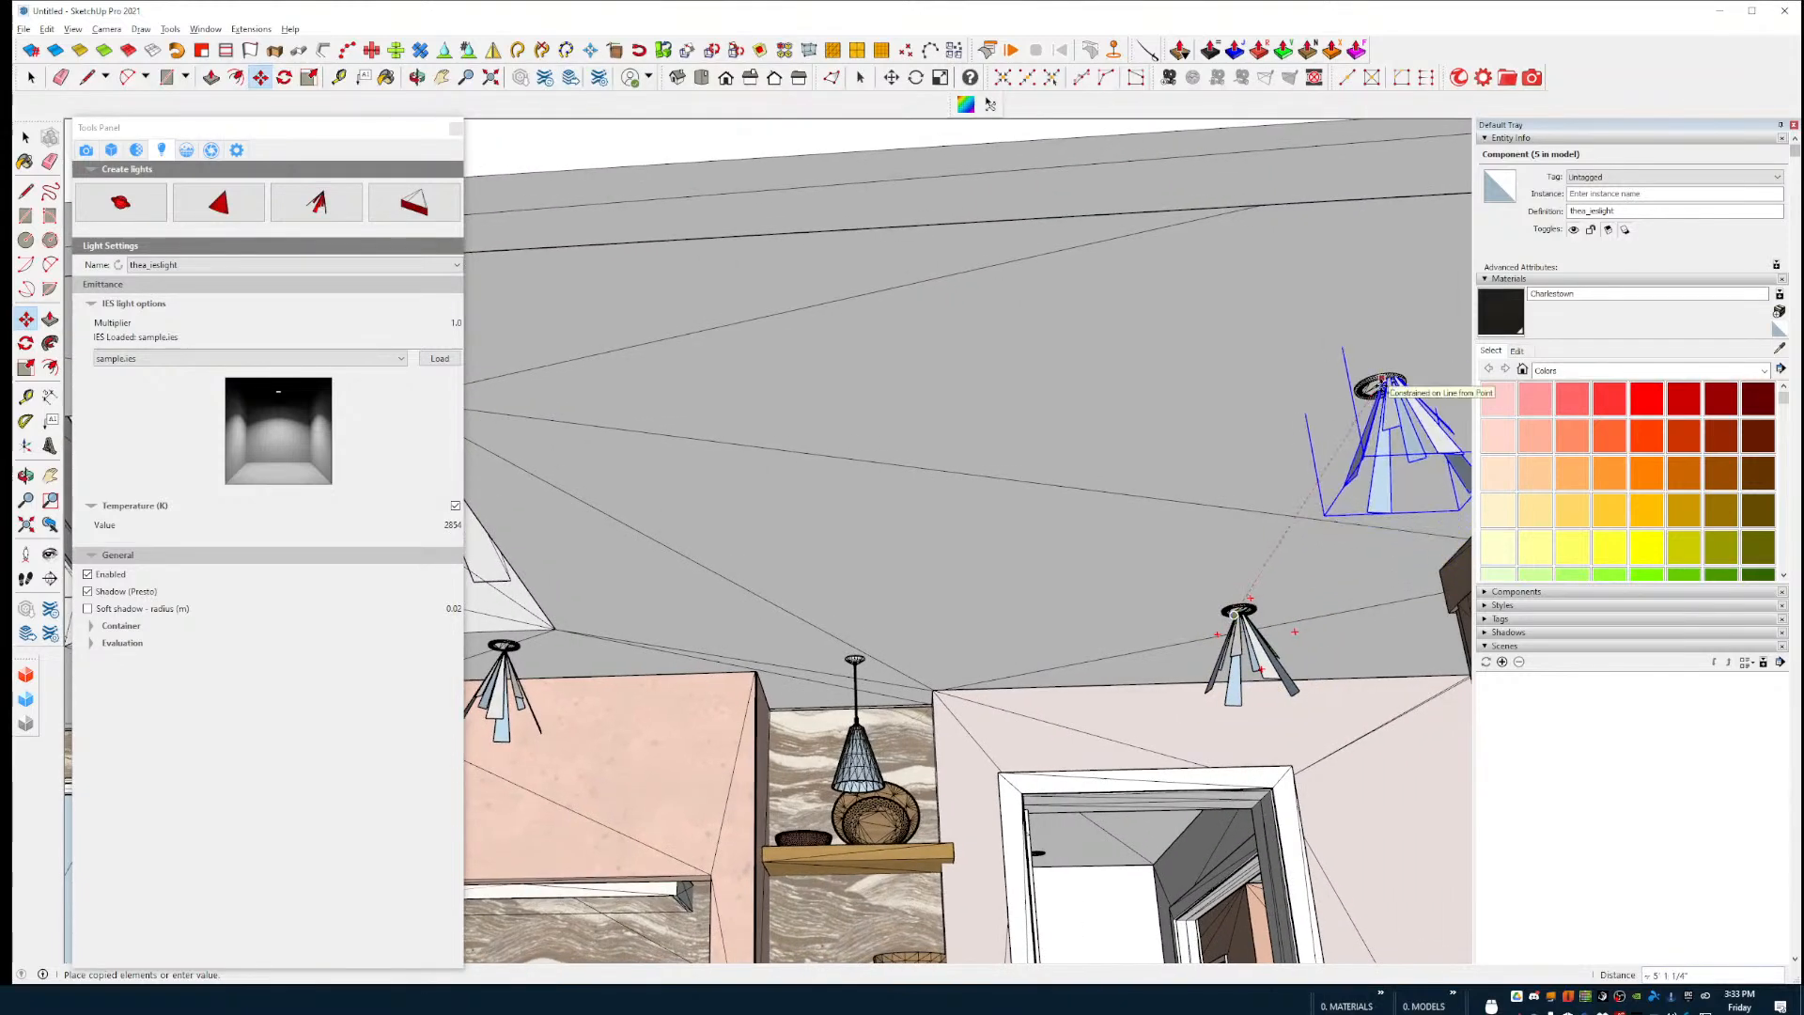
left_click(1381, 378)
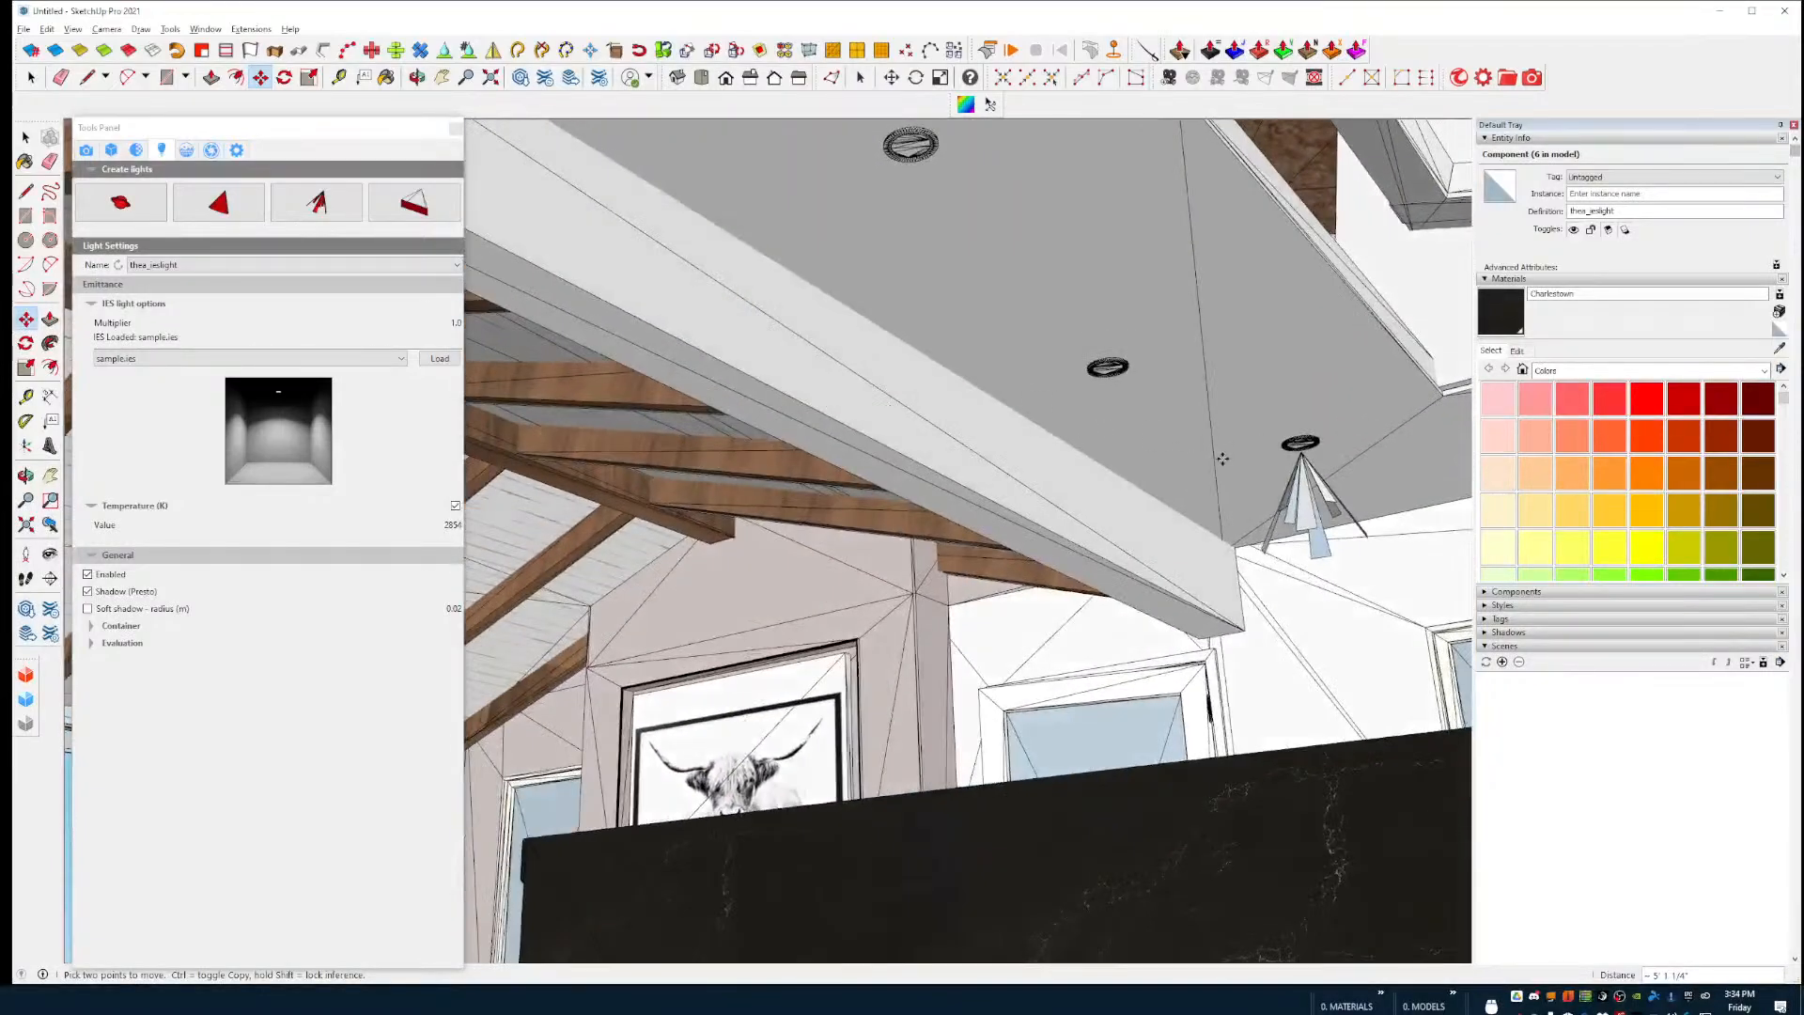
Step: Copy the IES light to the adjacent recessed light in the row along the ceiling edge by the exposed timber rafters
key("space")
left_click(1315, 464)
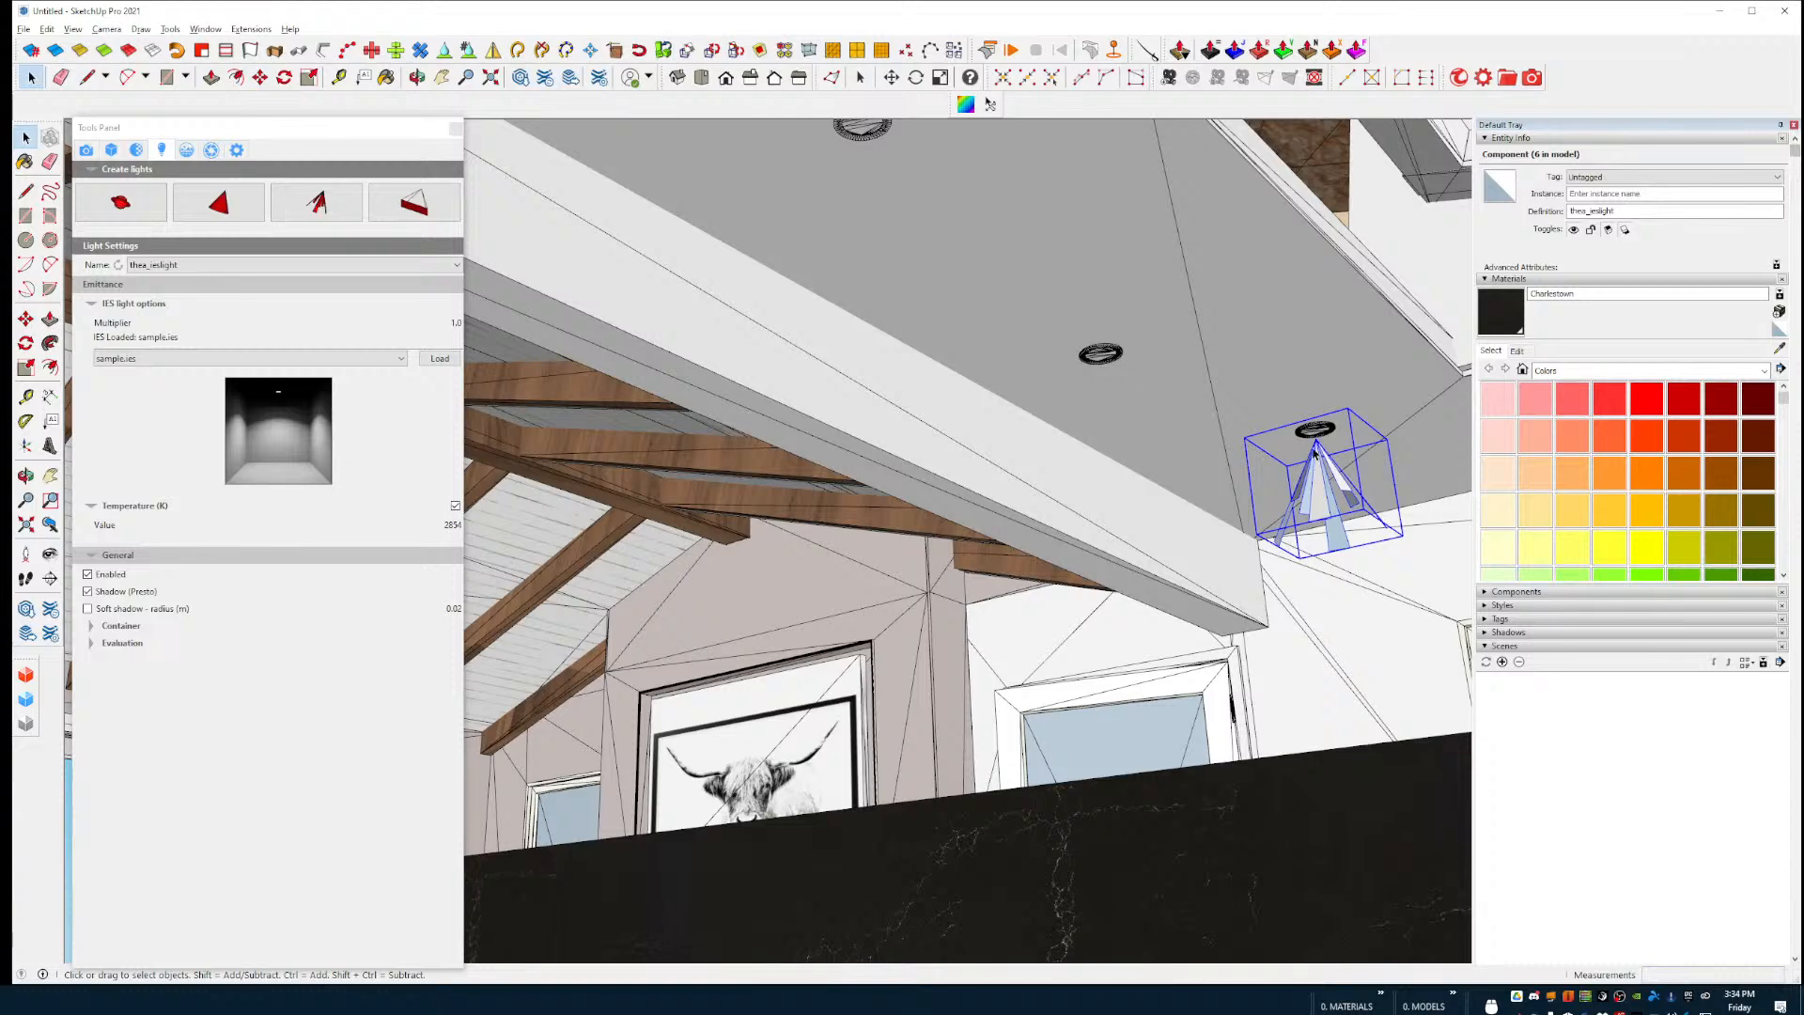
key("m")
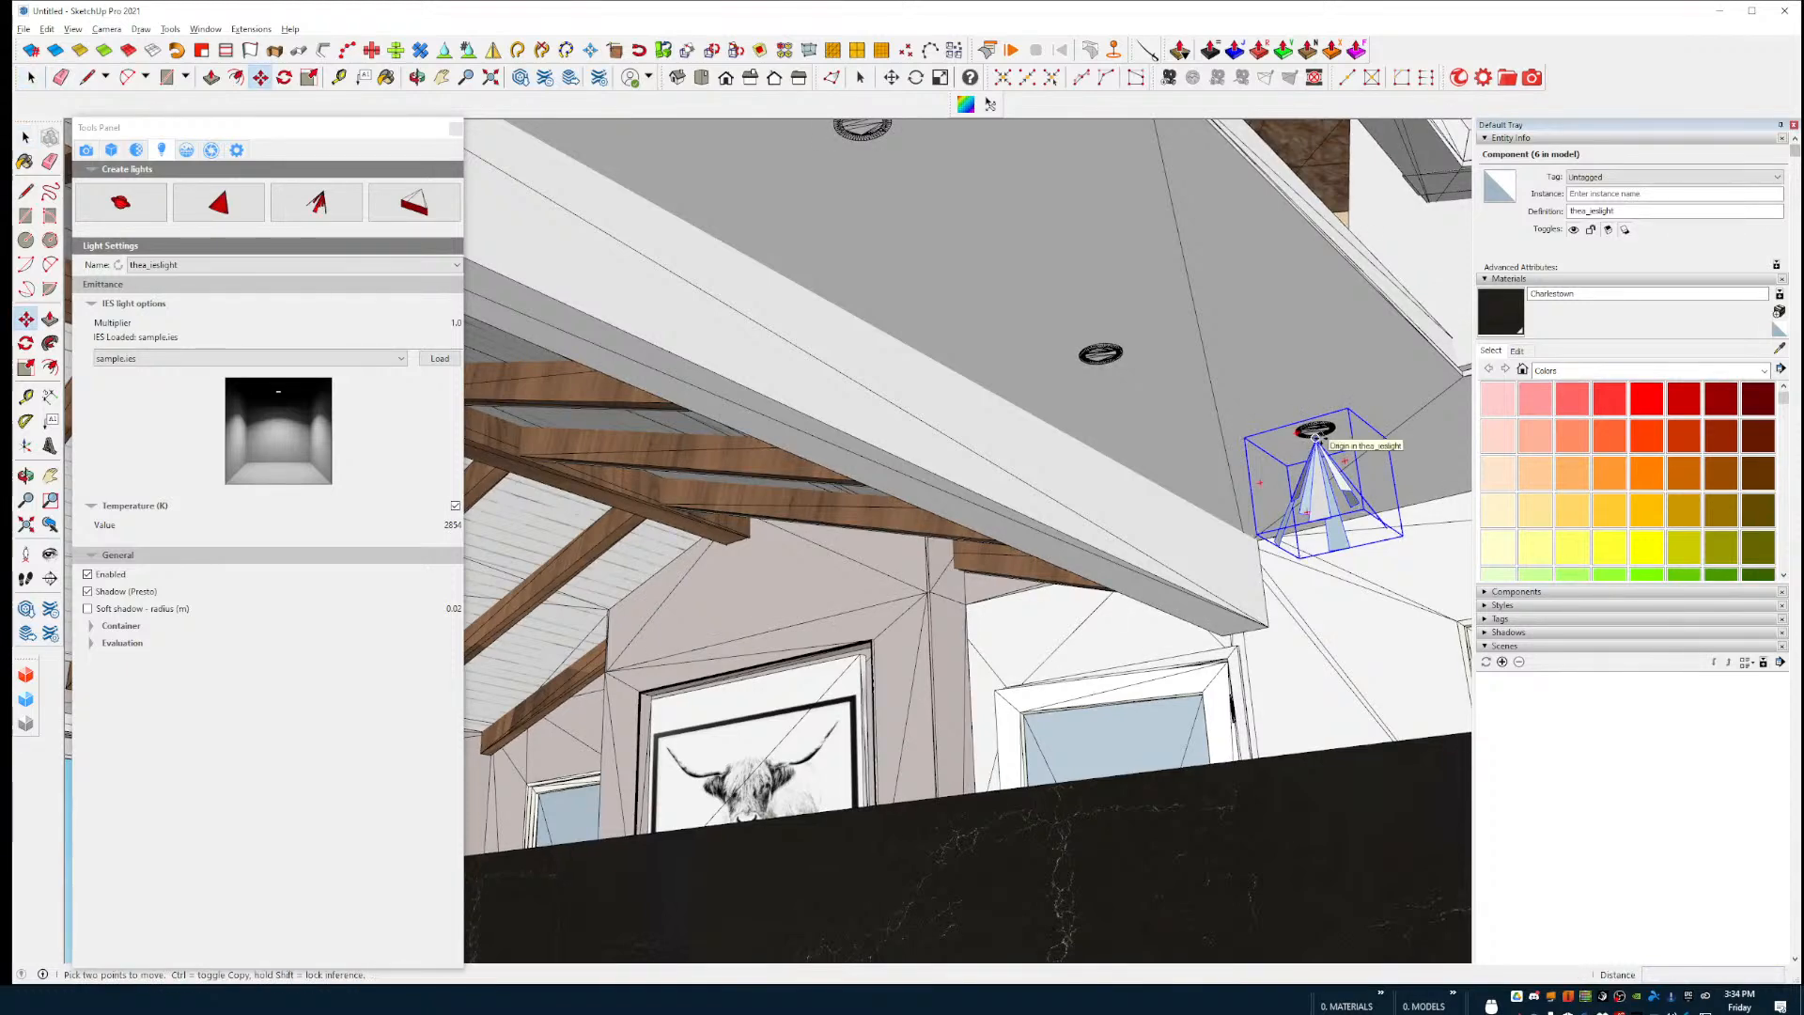
key("ctrl")
left_click(1315, 435)
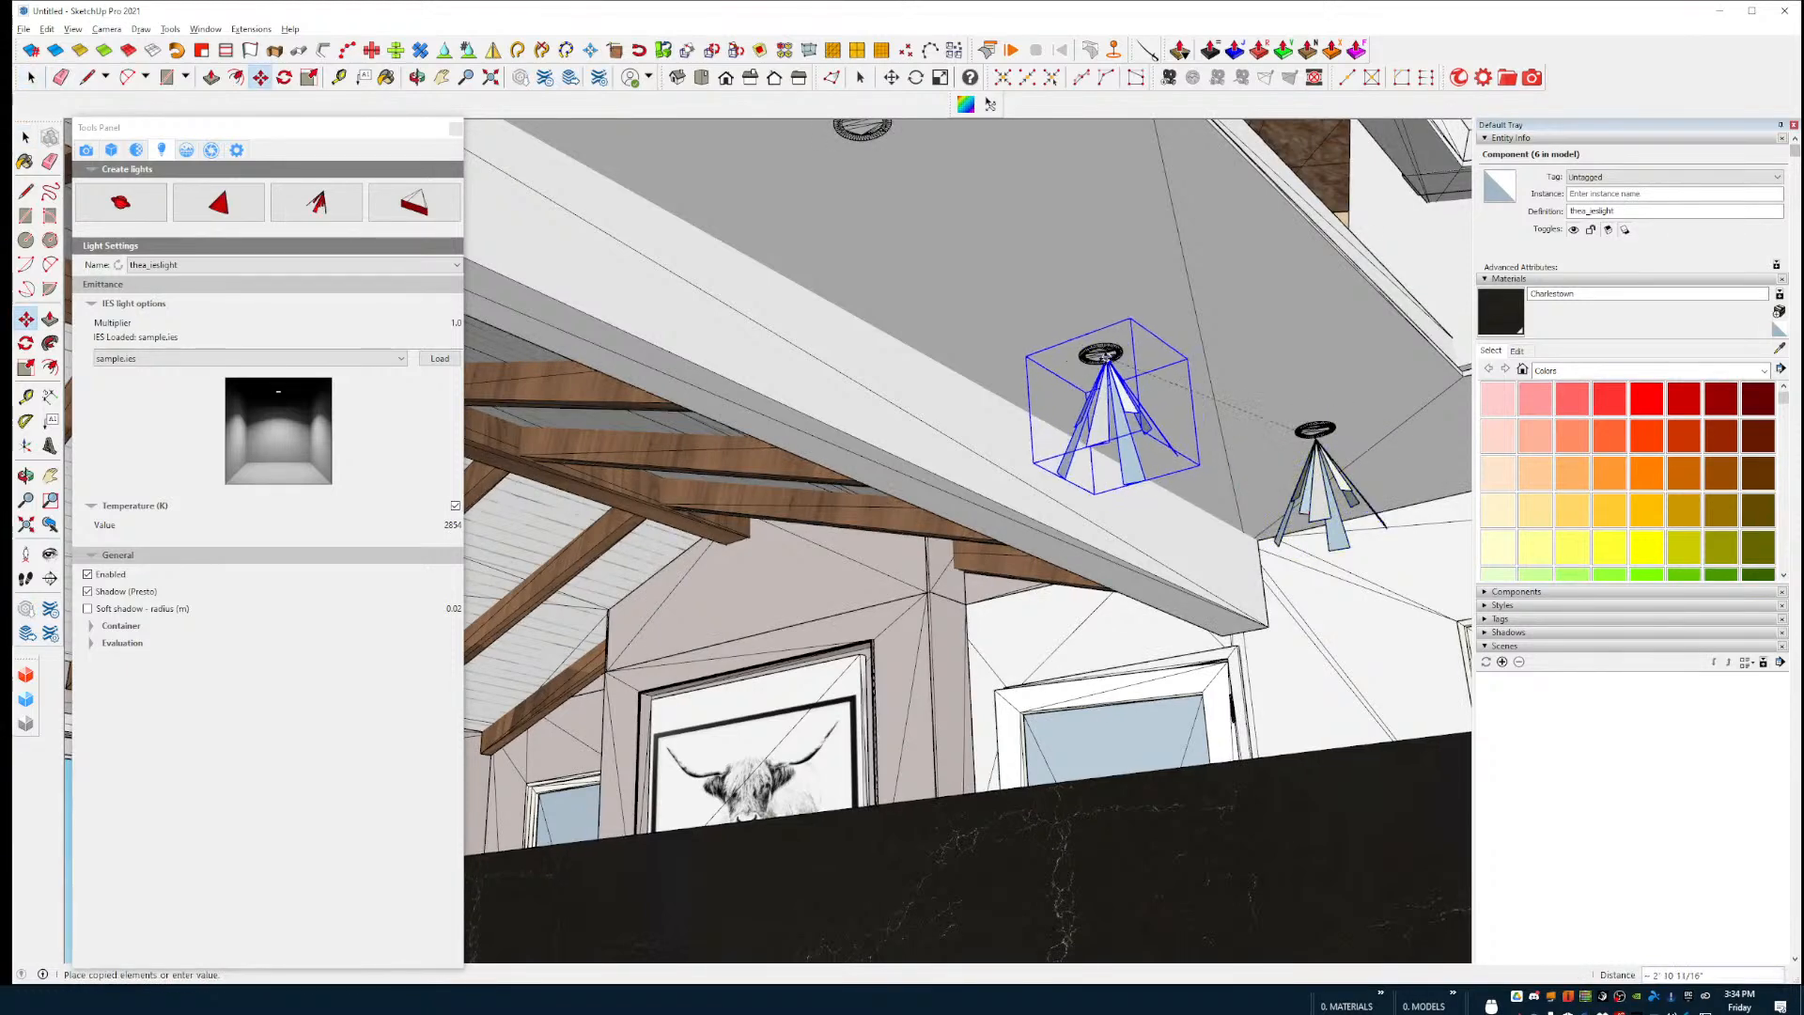
left_click(1102, 353)
scroll(1024, 282, "up", 5)
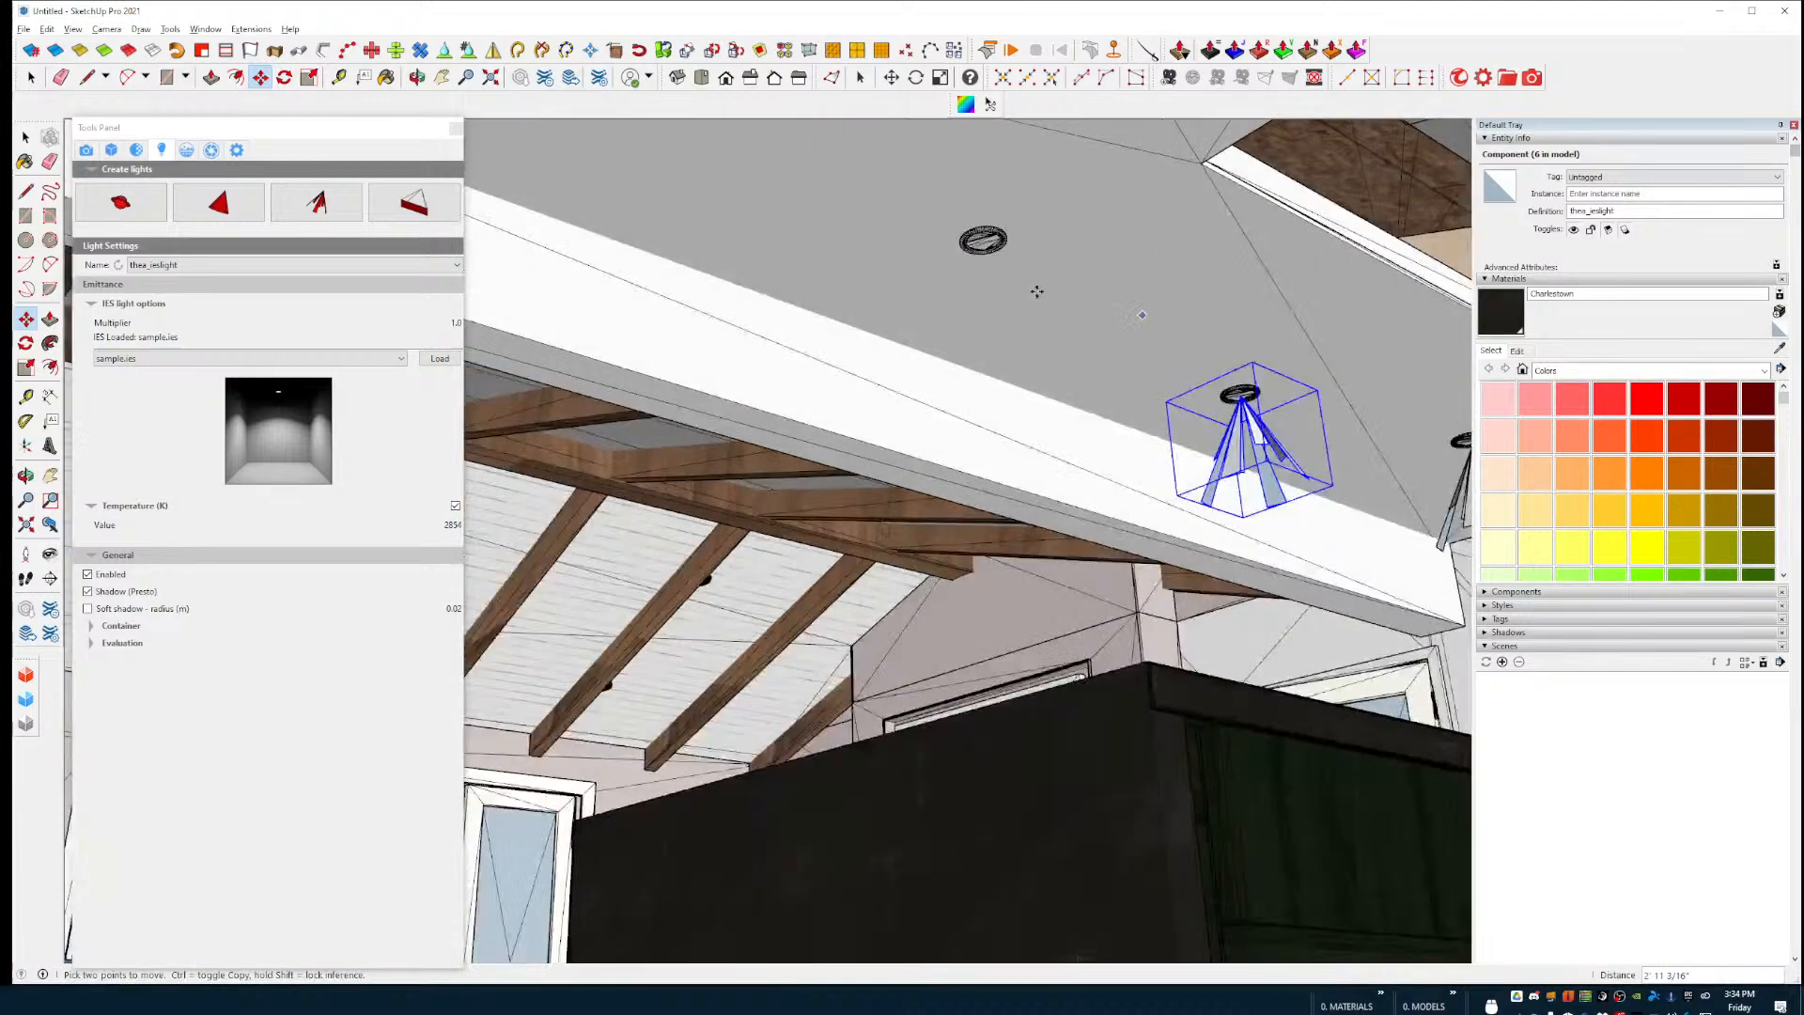
Step: Copy the IES light to the next recessed ceiling light in the row along the beam edge
middle_click_drag(1036, 292, 1360, 393)
key("ctrl")
left_click(1448, 386)
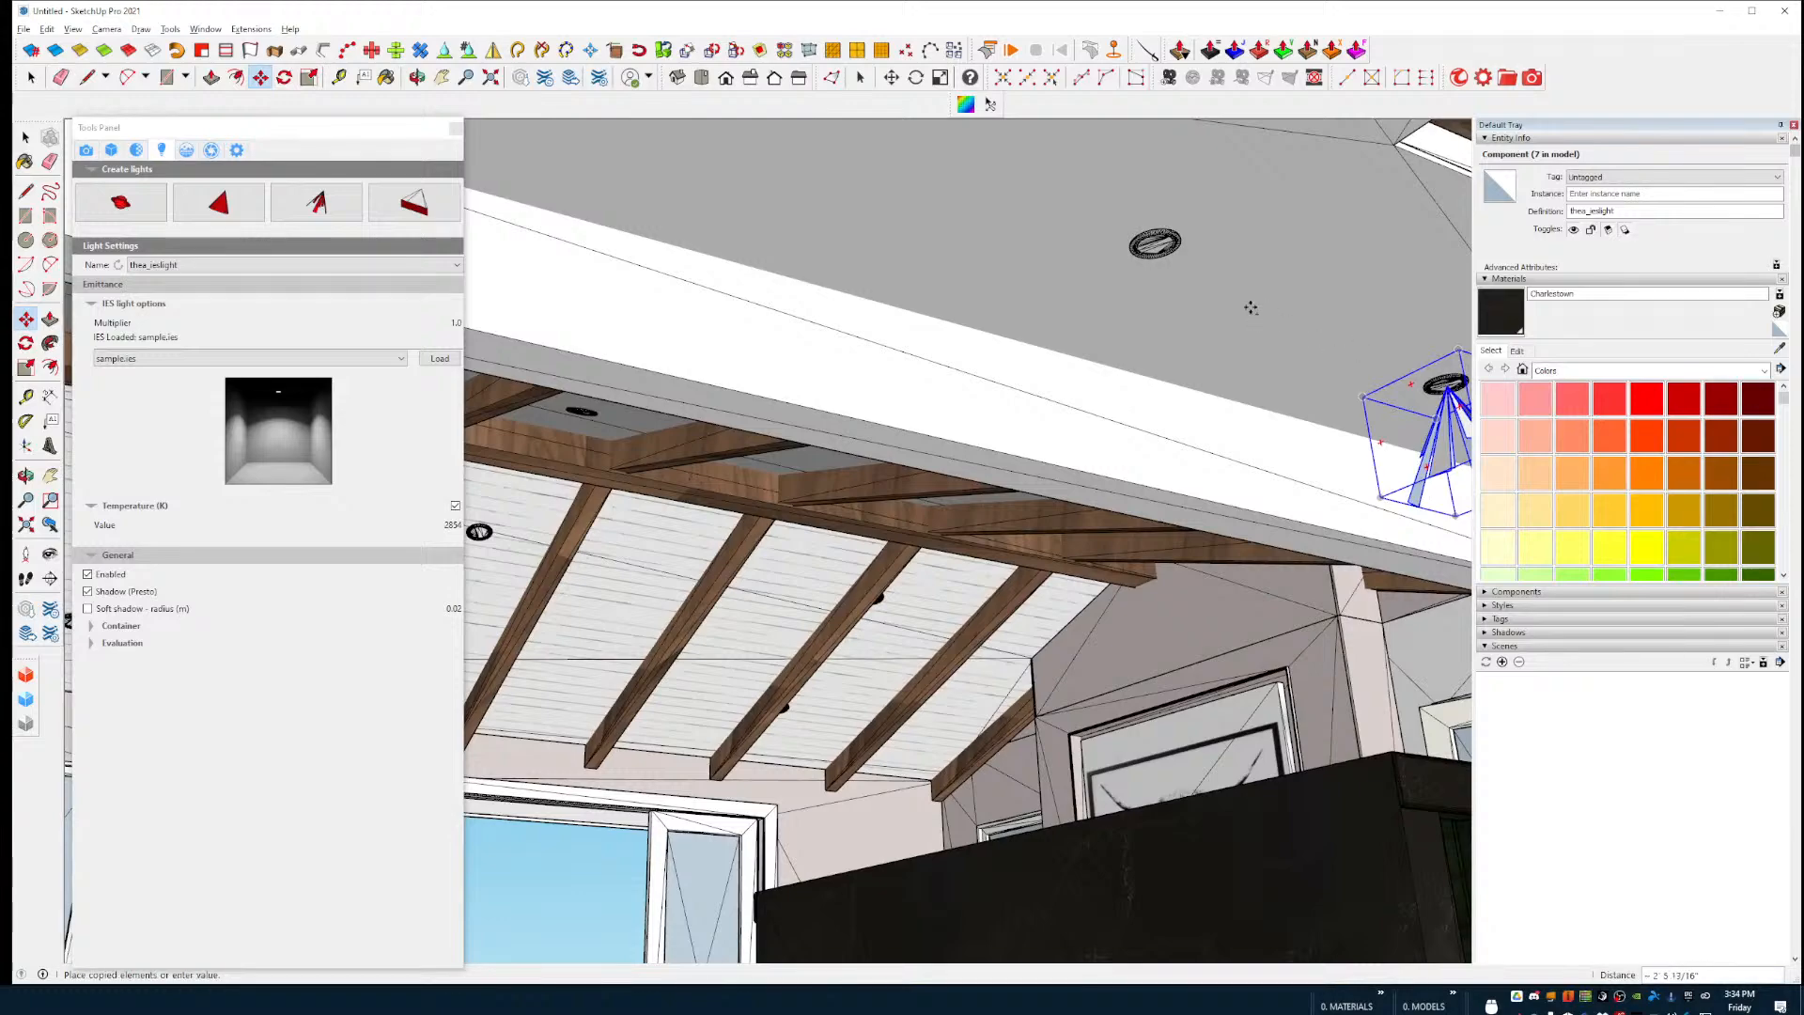
left_click(1157, 245)
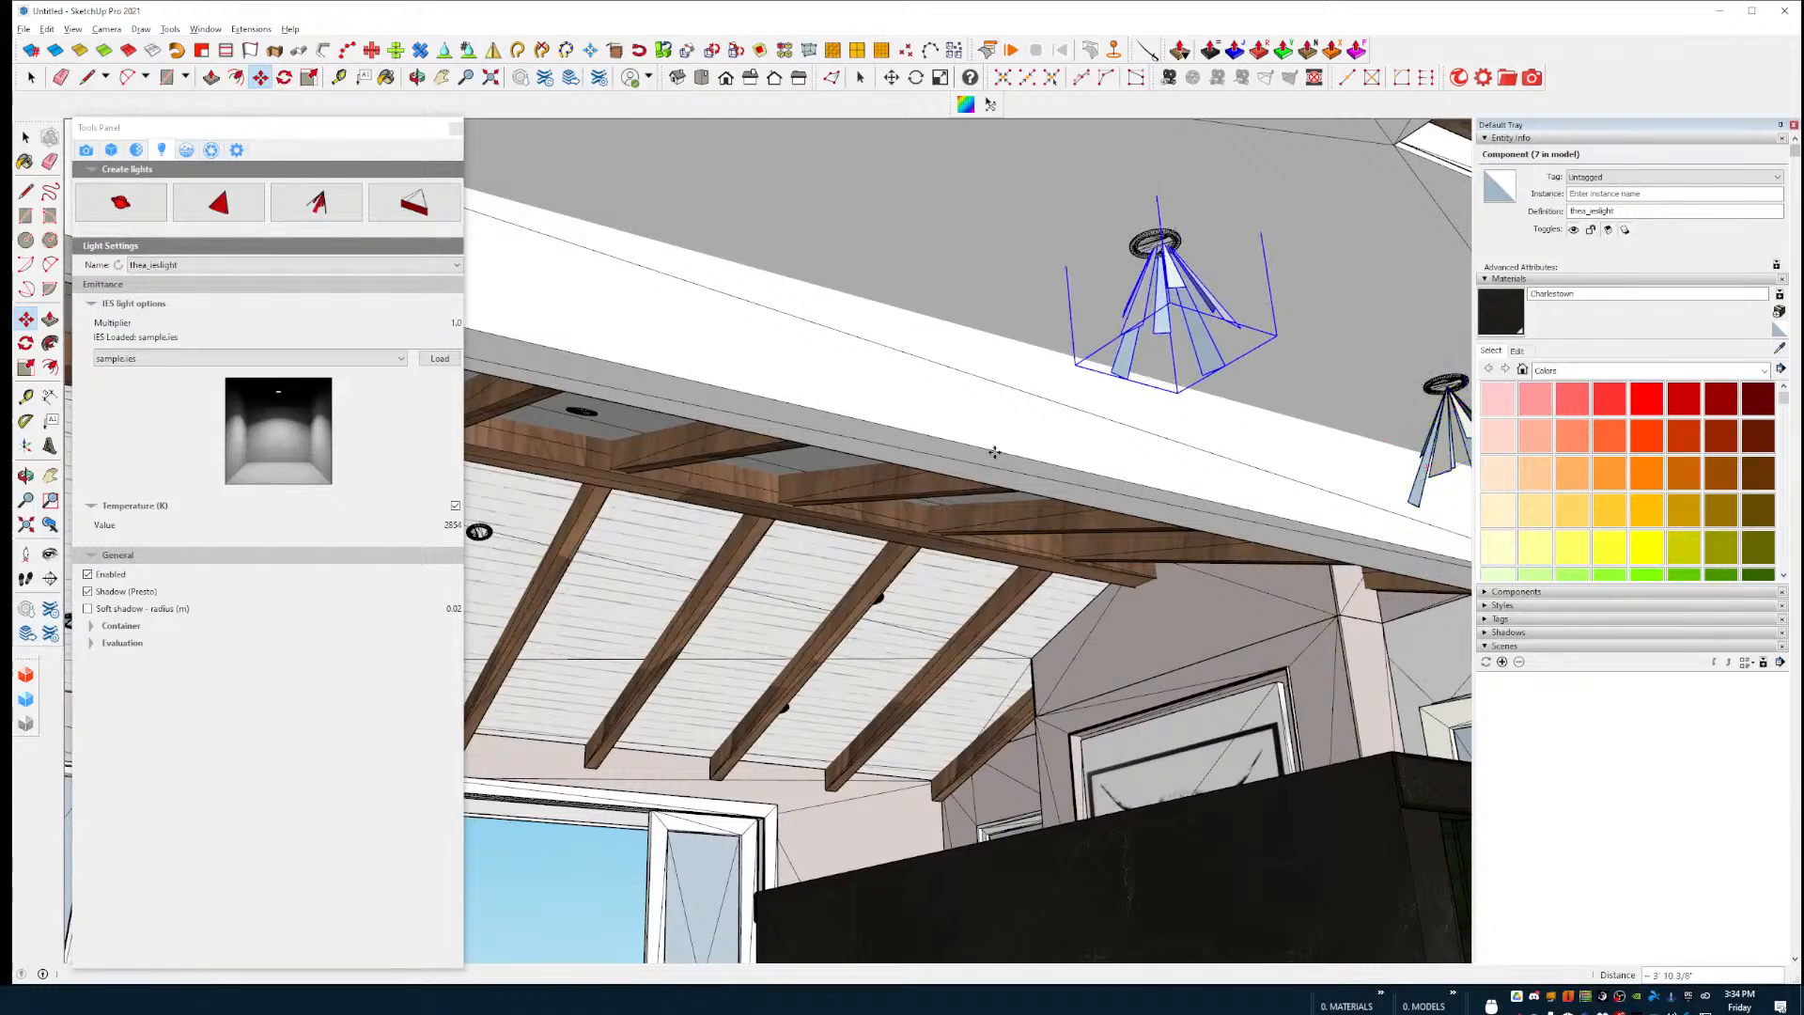
Step: Run an interactive Presto (MC) preview render of the kitchen in the Thea window, check its render and display settings, and stop it
middle_click_drag(994, 452, 1069, 548)
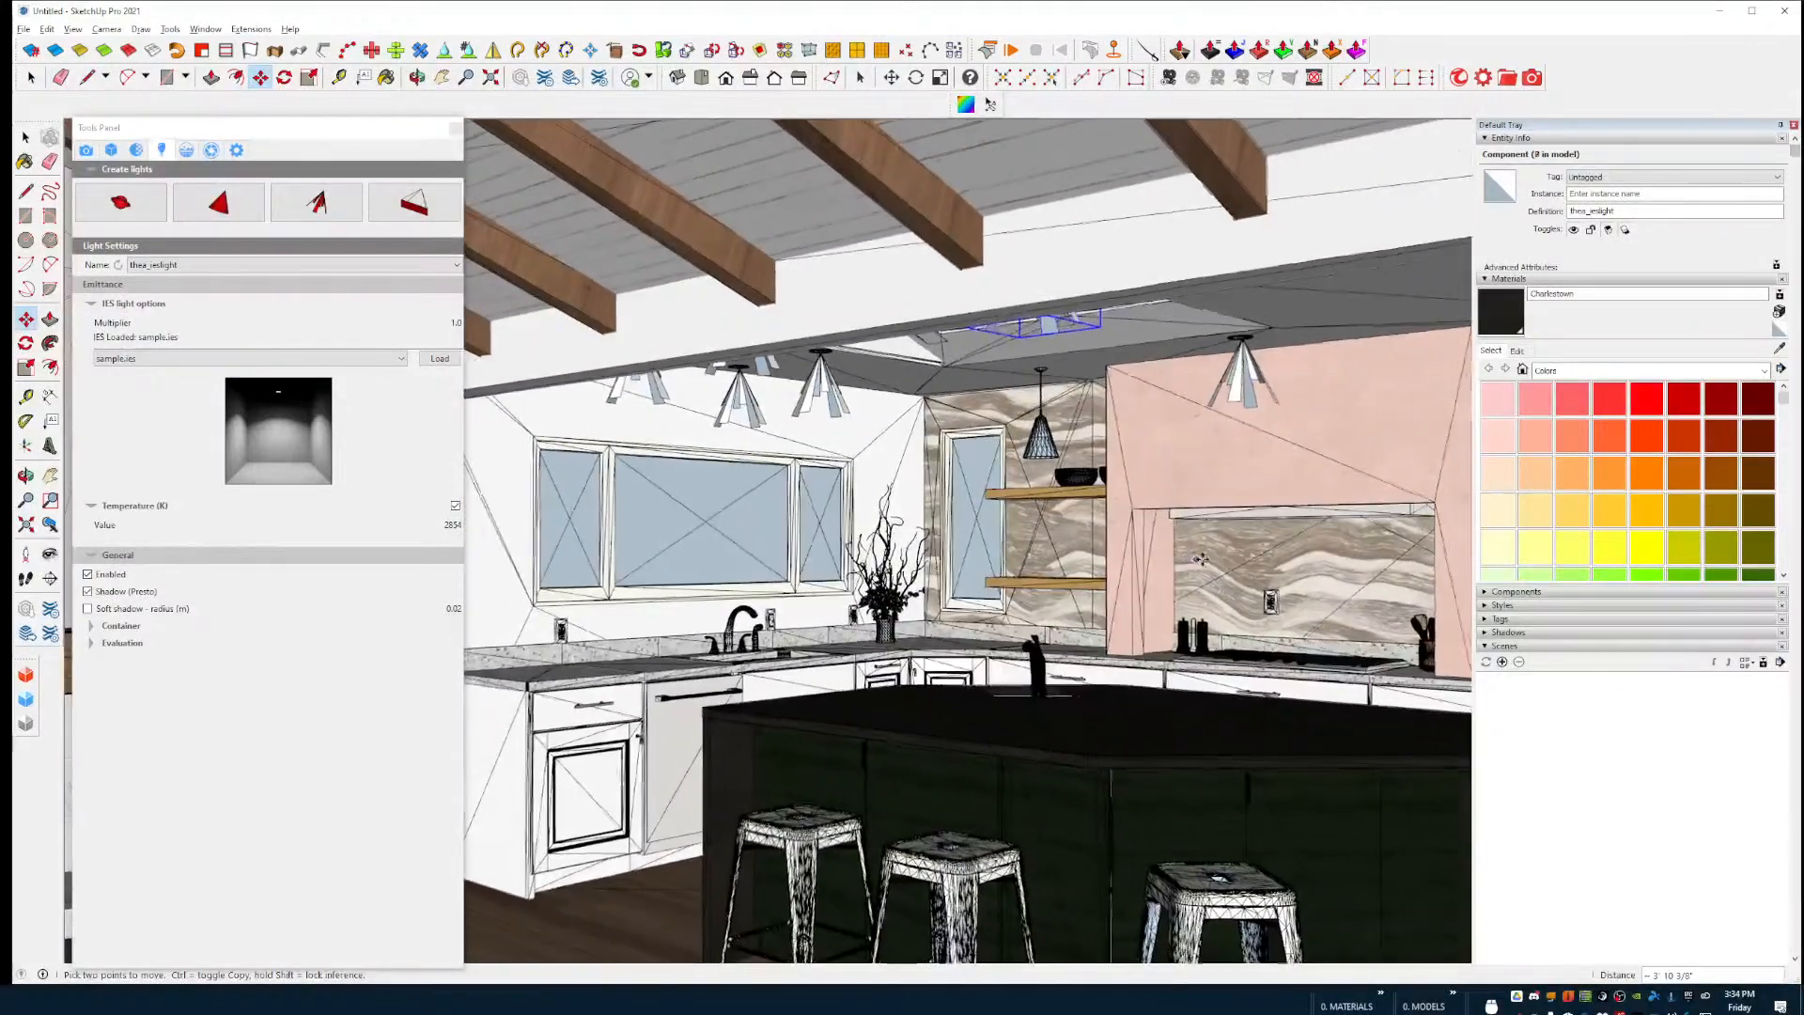
left_click(1531, 78)
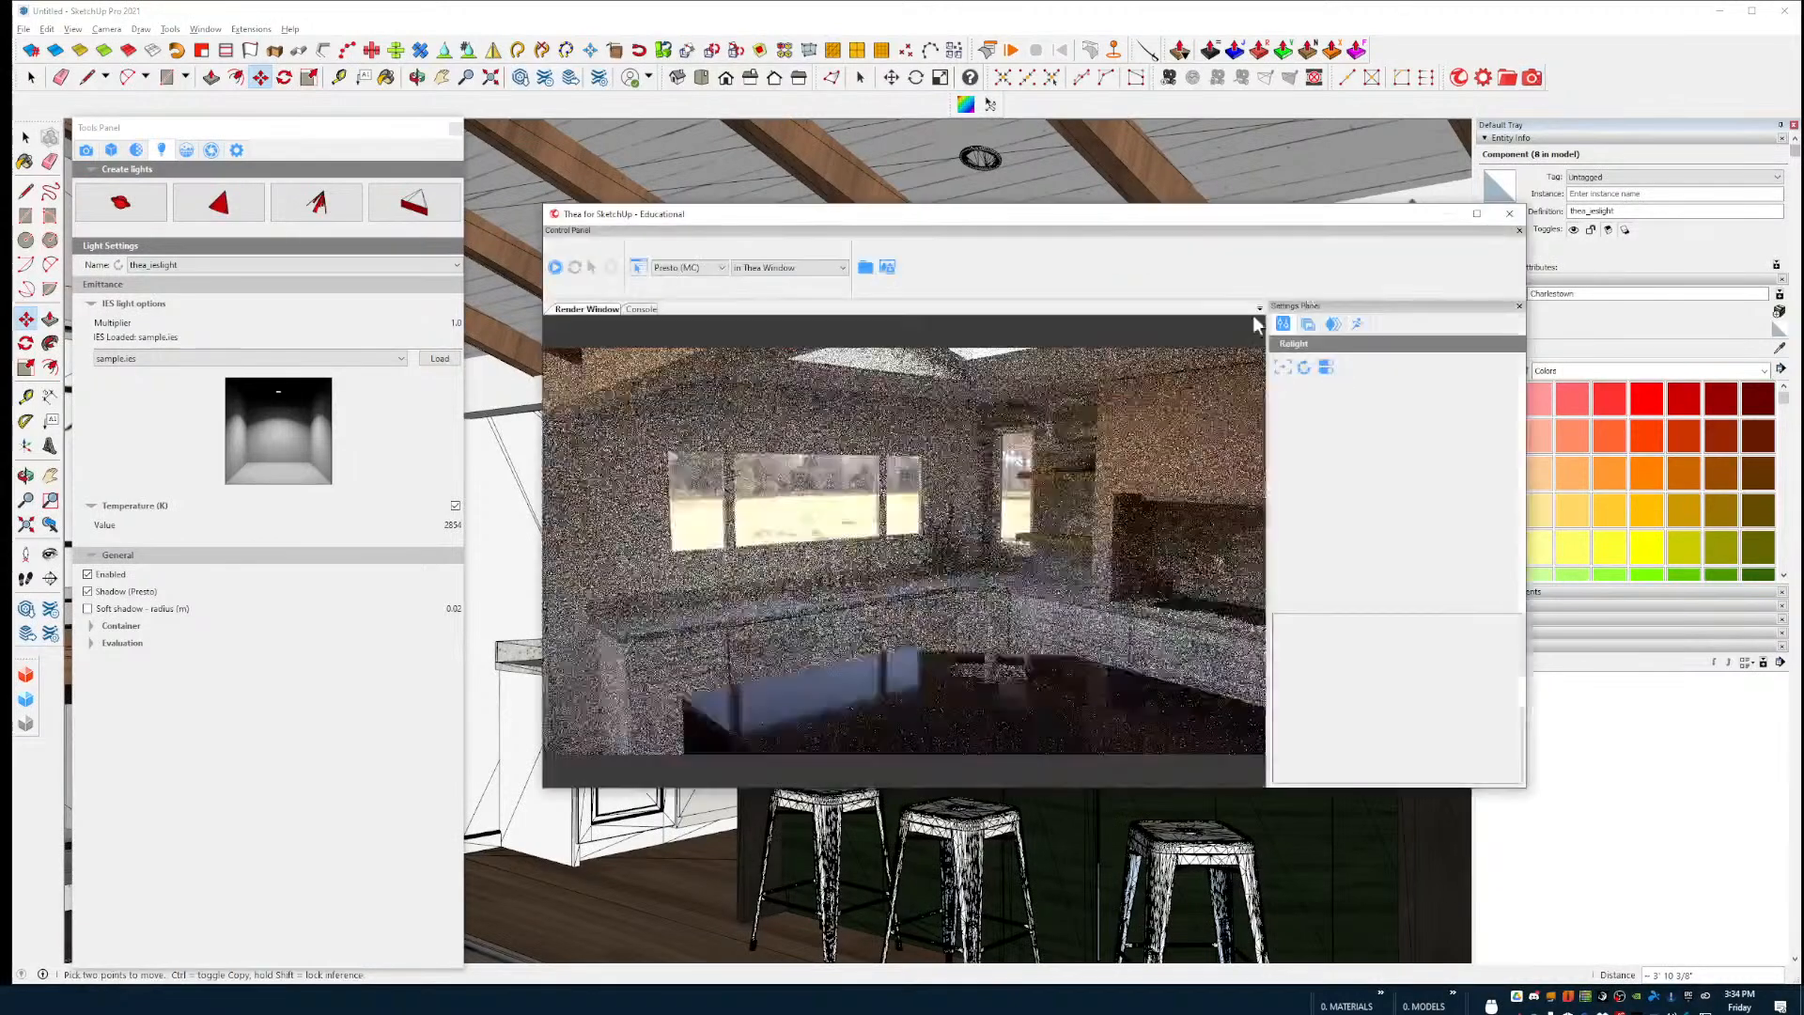
left_click(555, 267)
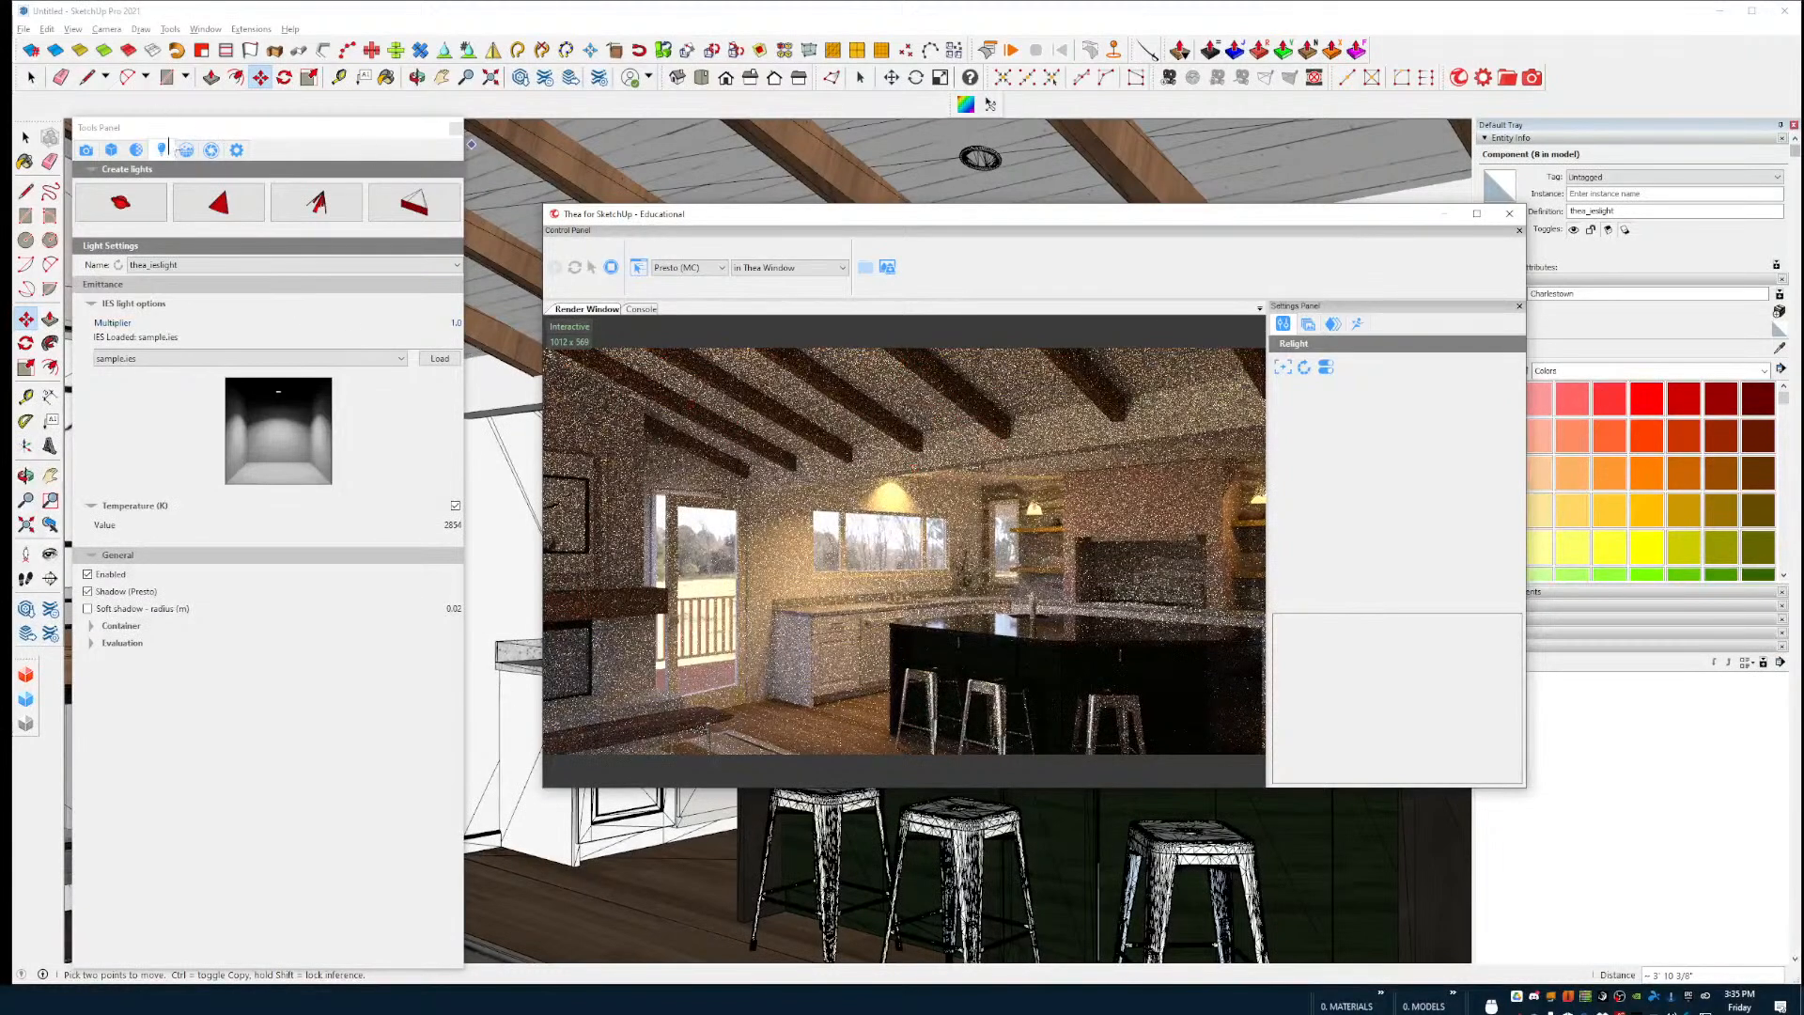
left_click(237, 150)
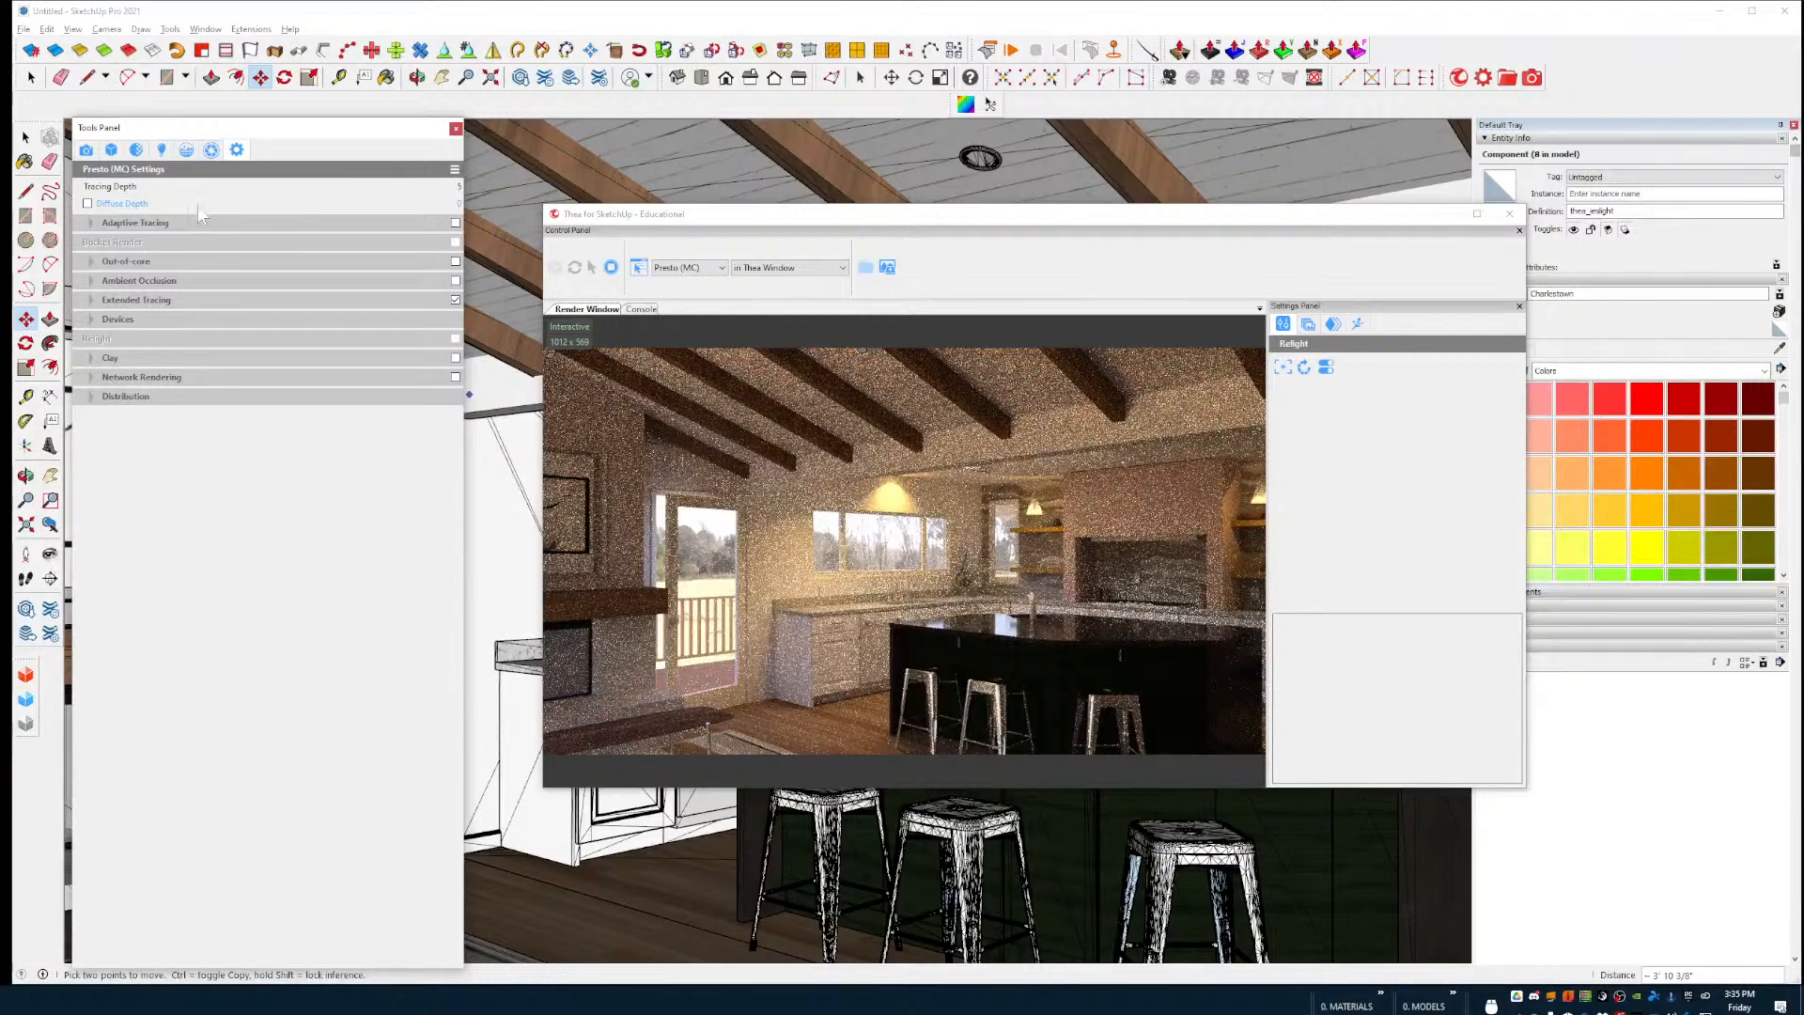
left_click(211, 150)
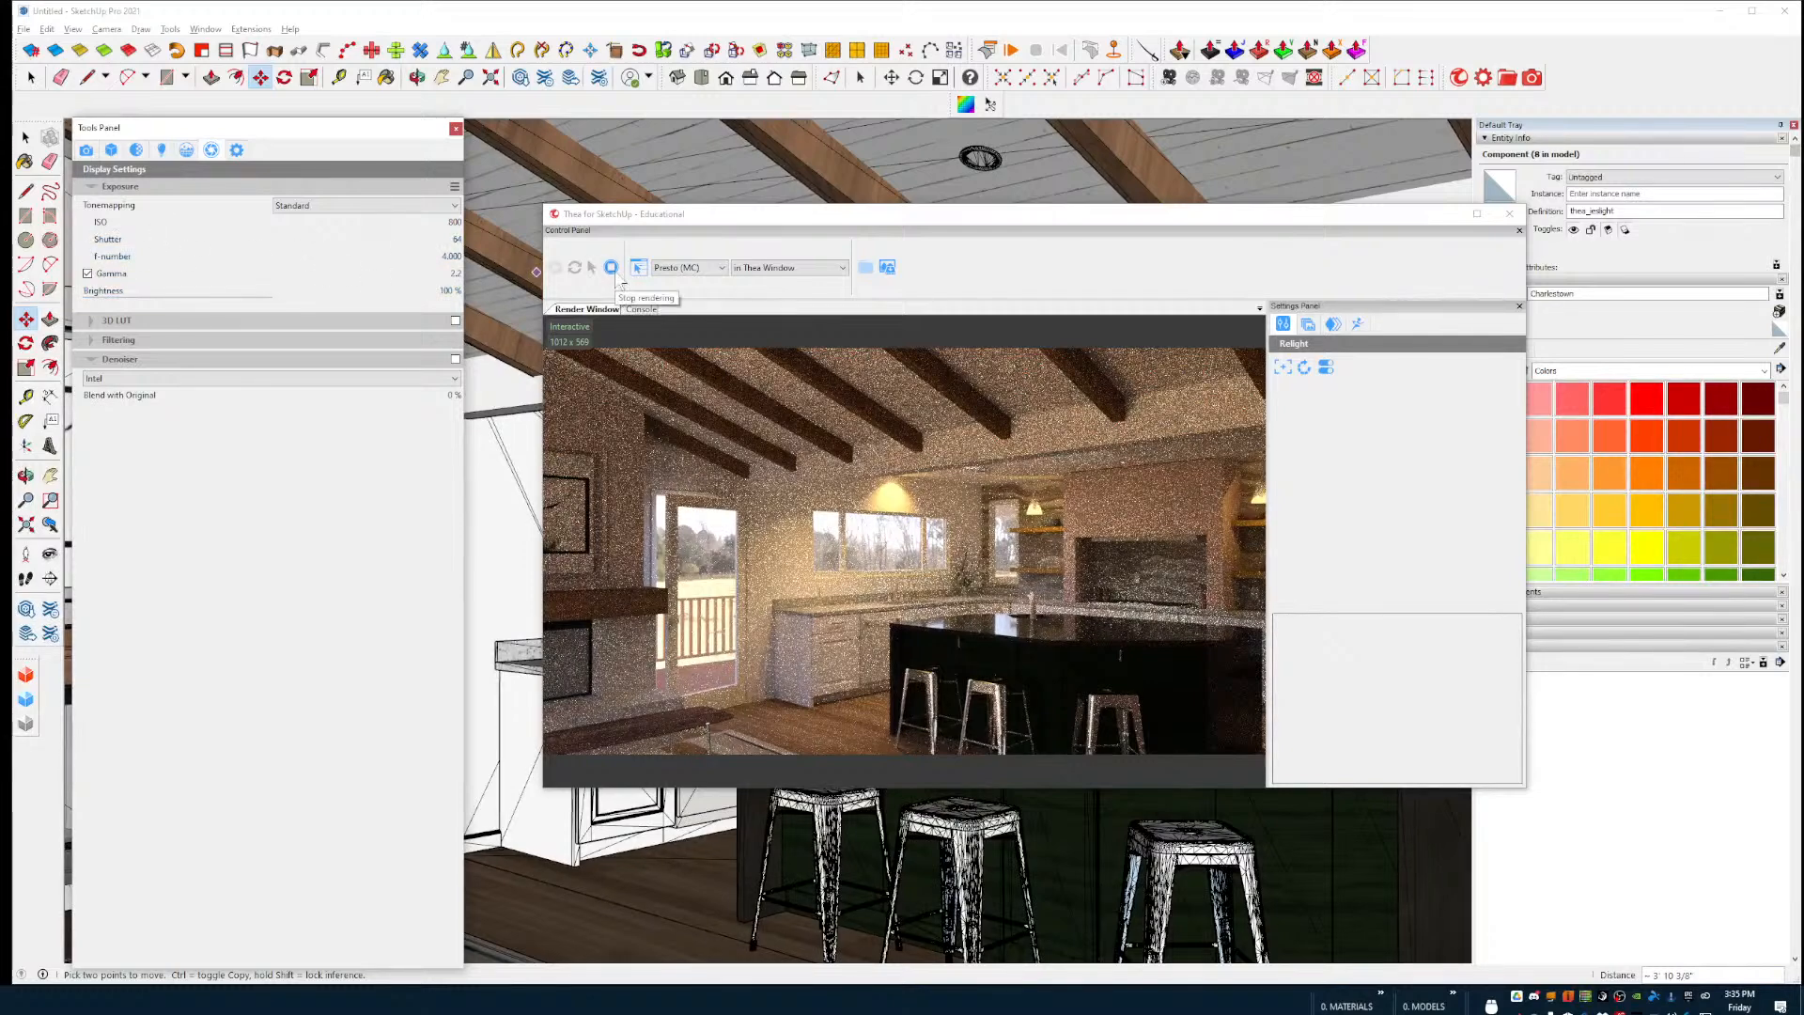
left_click(615, 274)
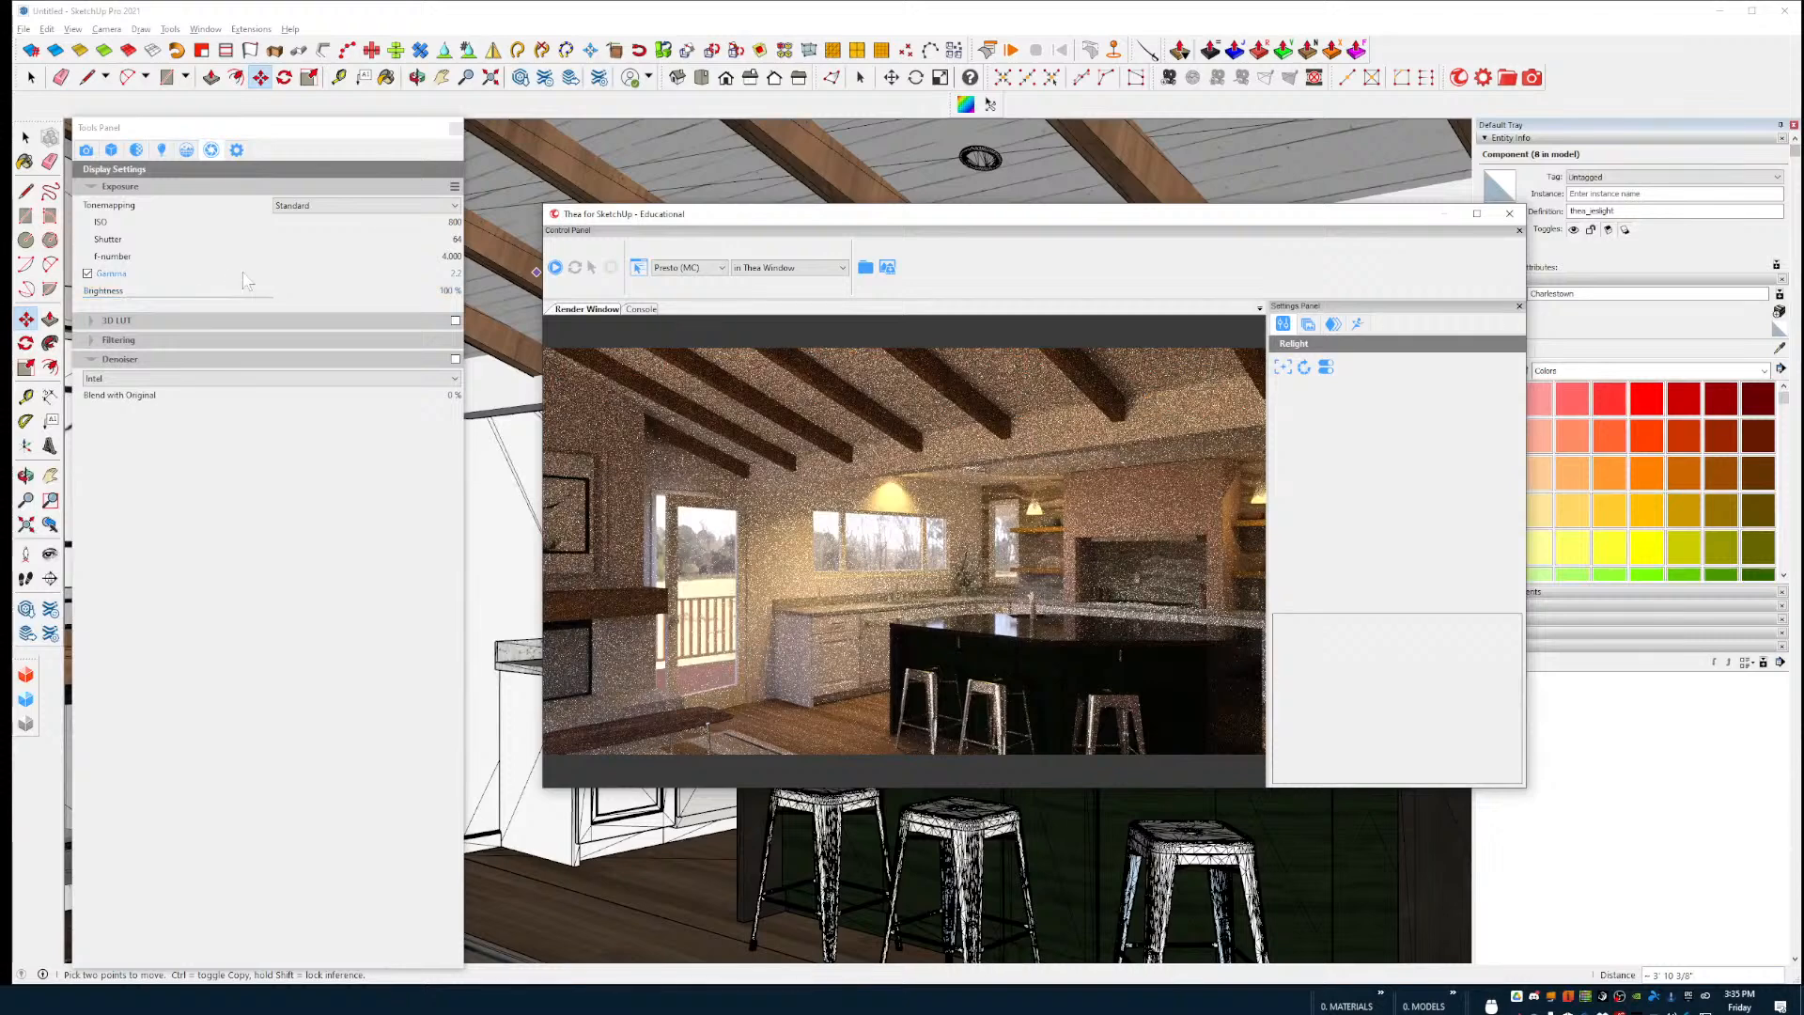
Step: Review the camera, render and display settings and switch the renderer from interactive to production mode
left_click(86, 151)
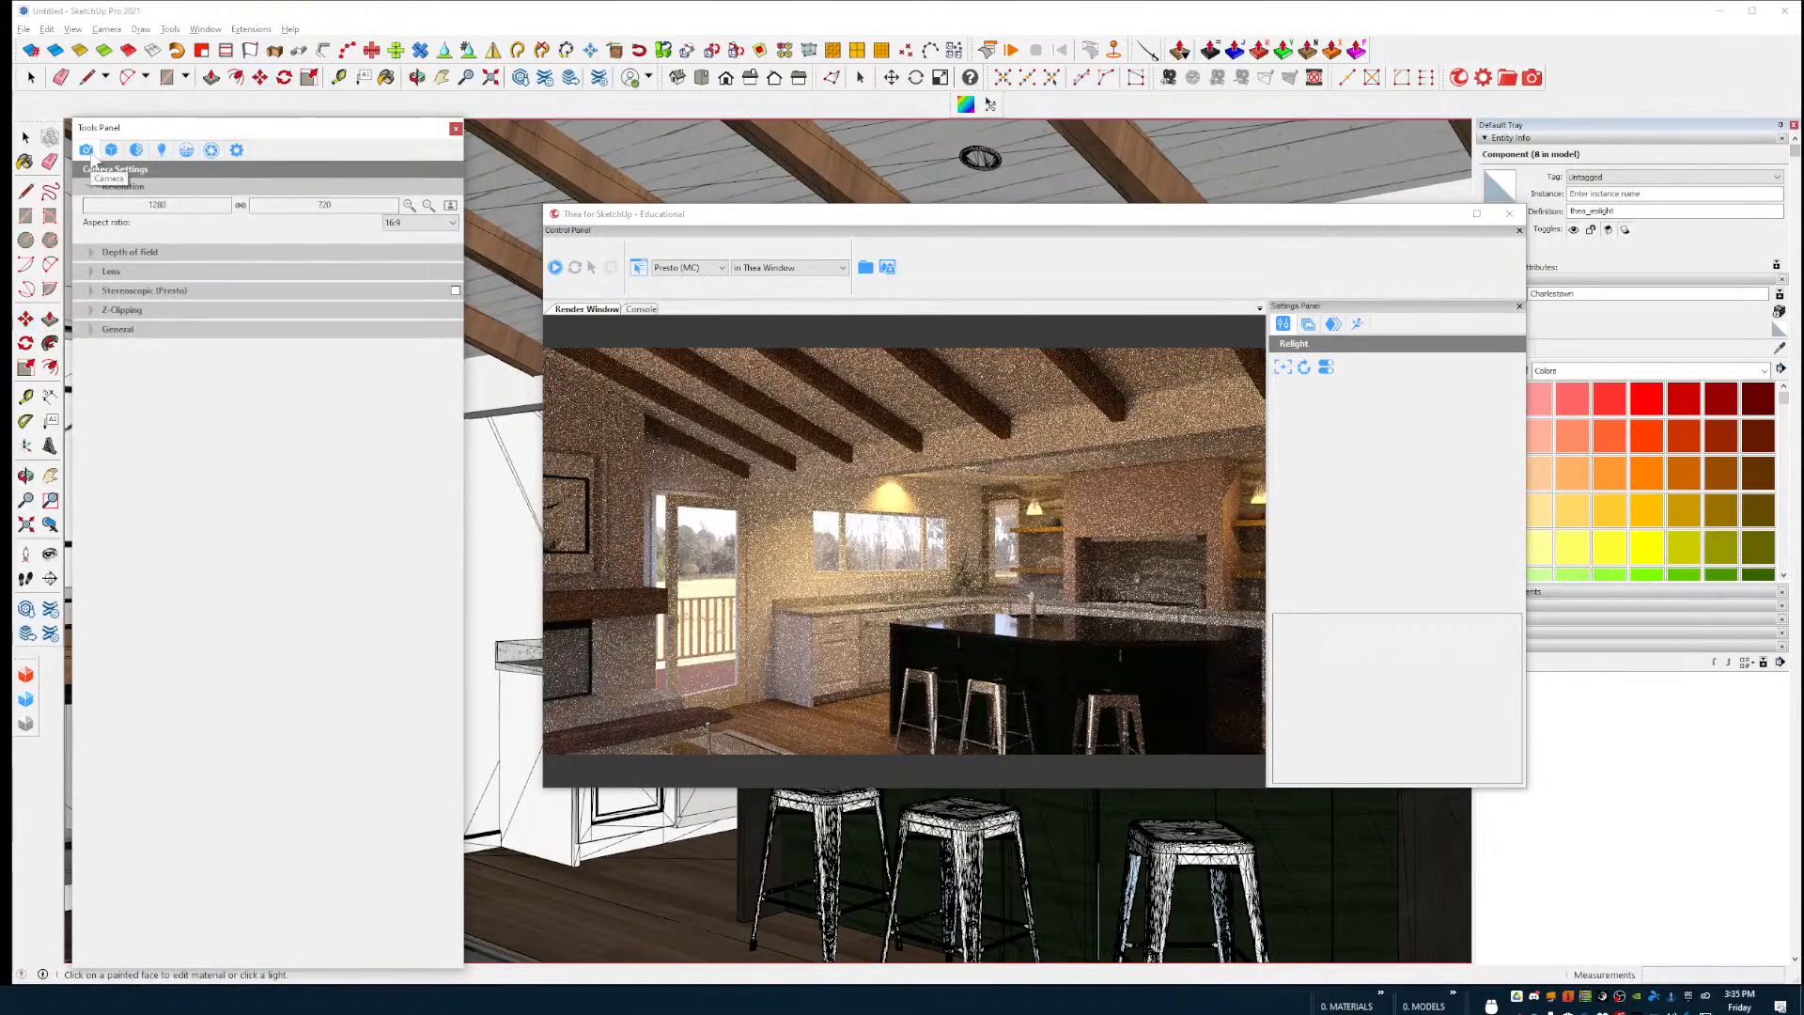
left_click(236, 151)
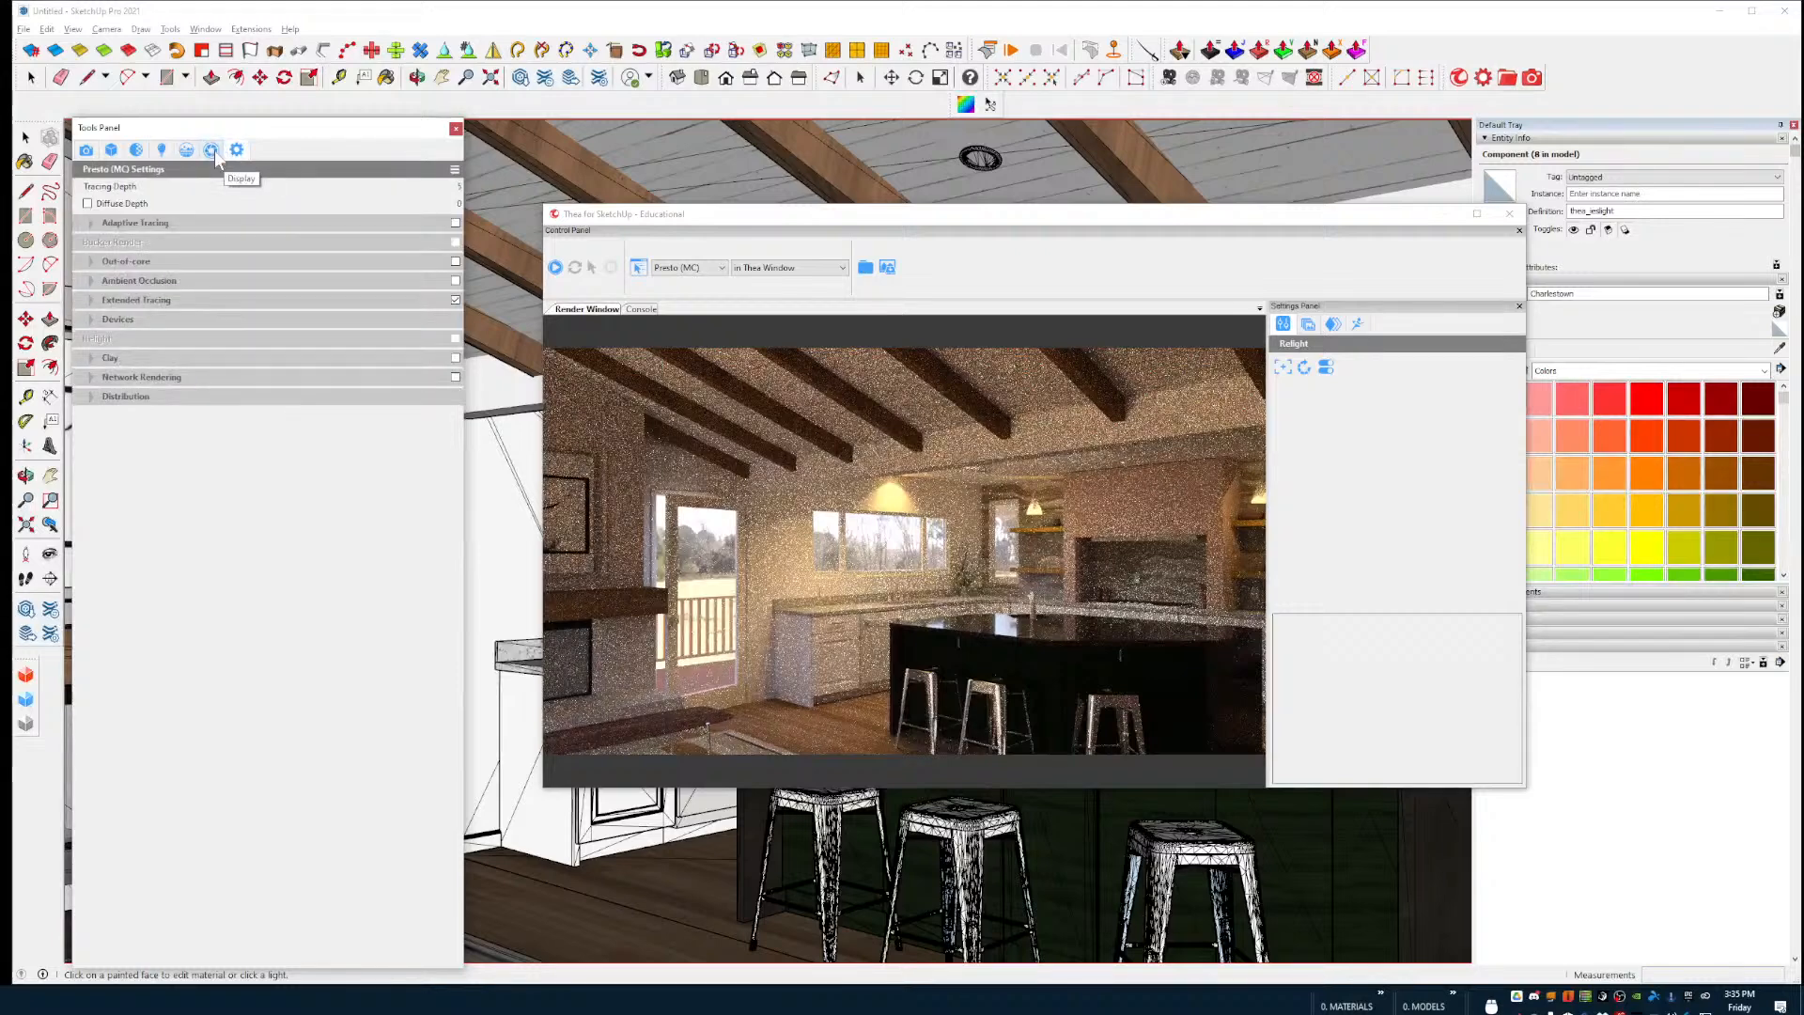
left_click(212, 151)
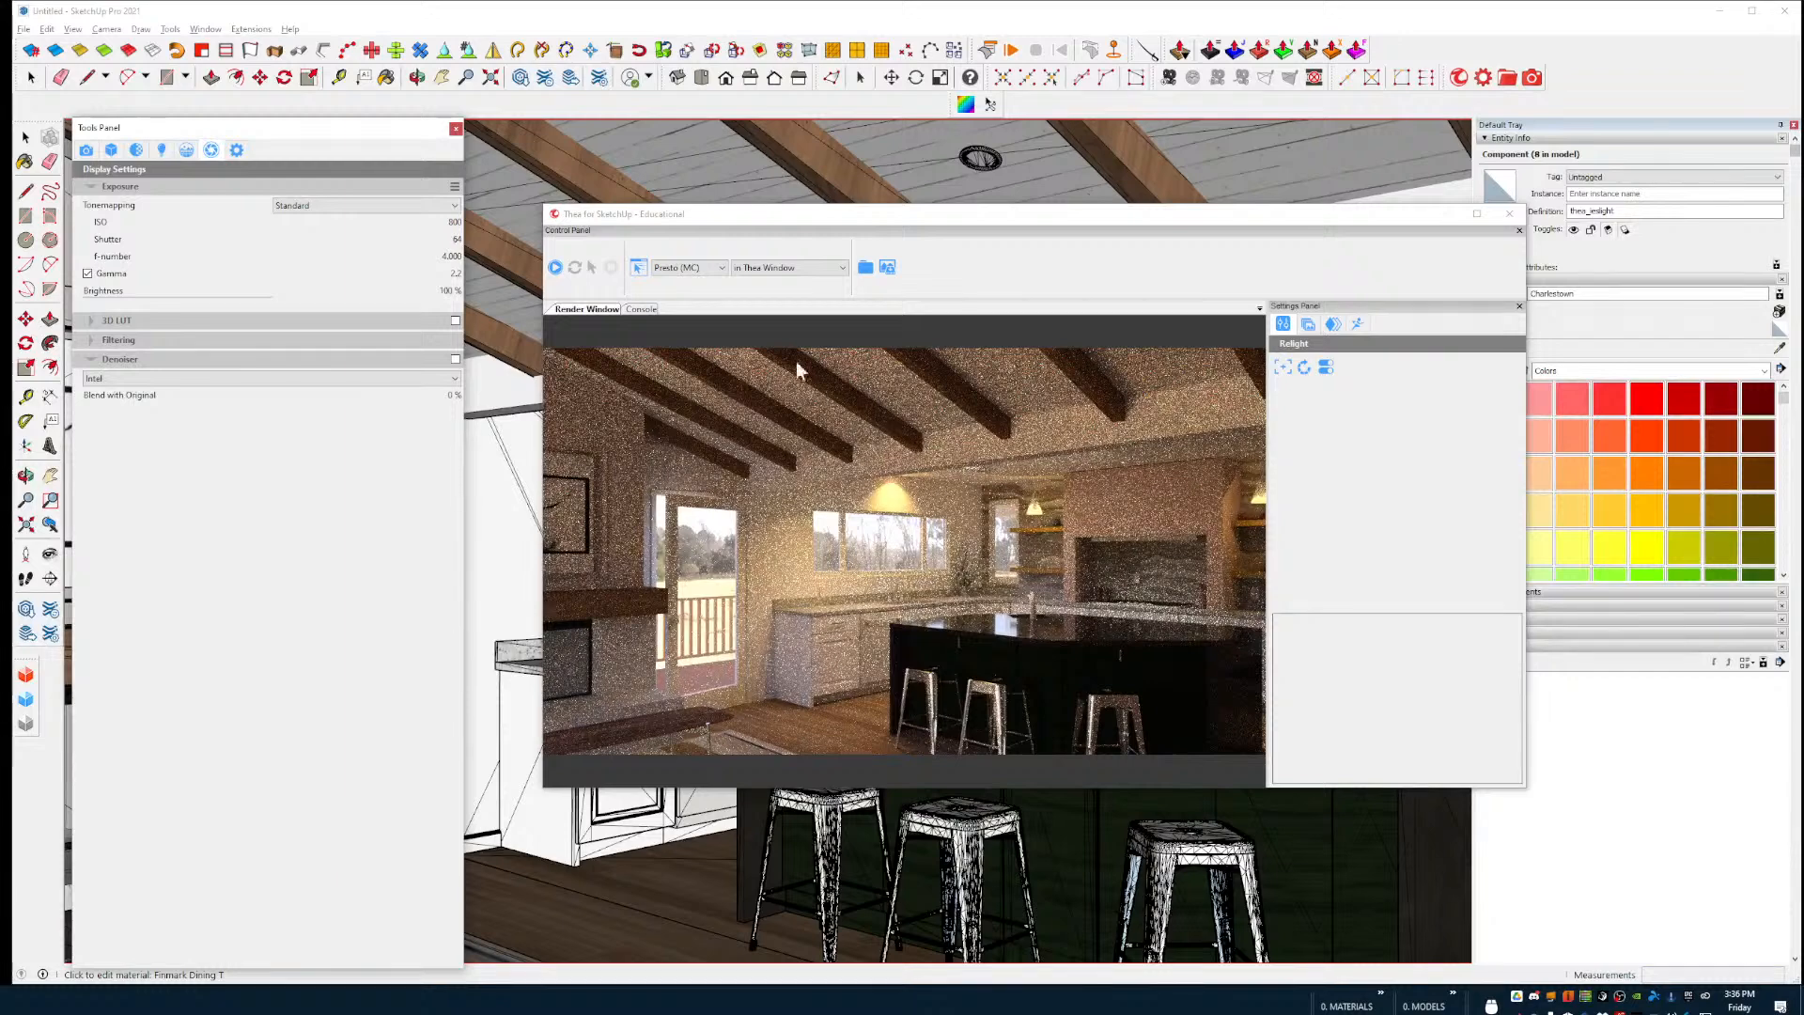
left_click(638, 267)
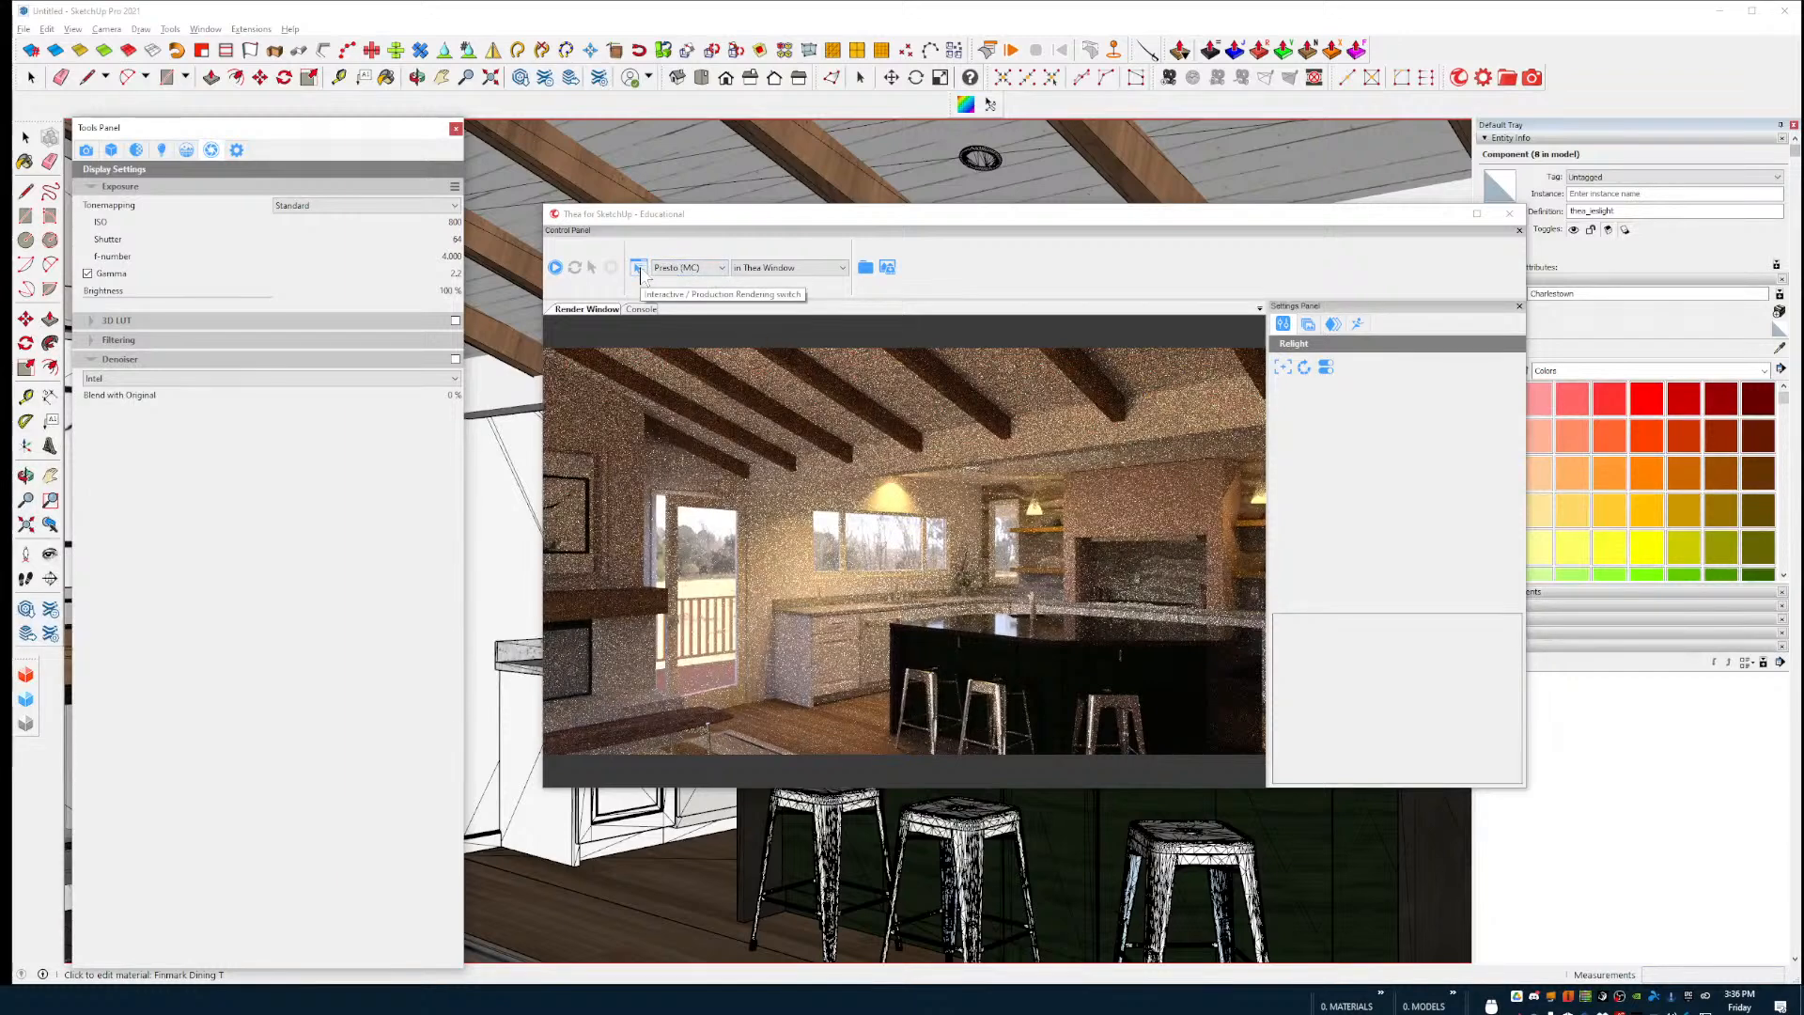
Step: Enable a diffuse depth of 2 and bucket rendering in the Presto (MC) settings
left_click(236, 149)
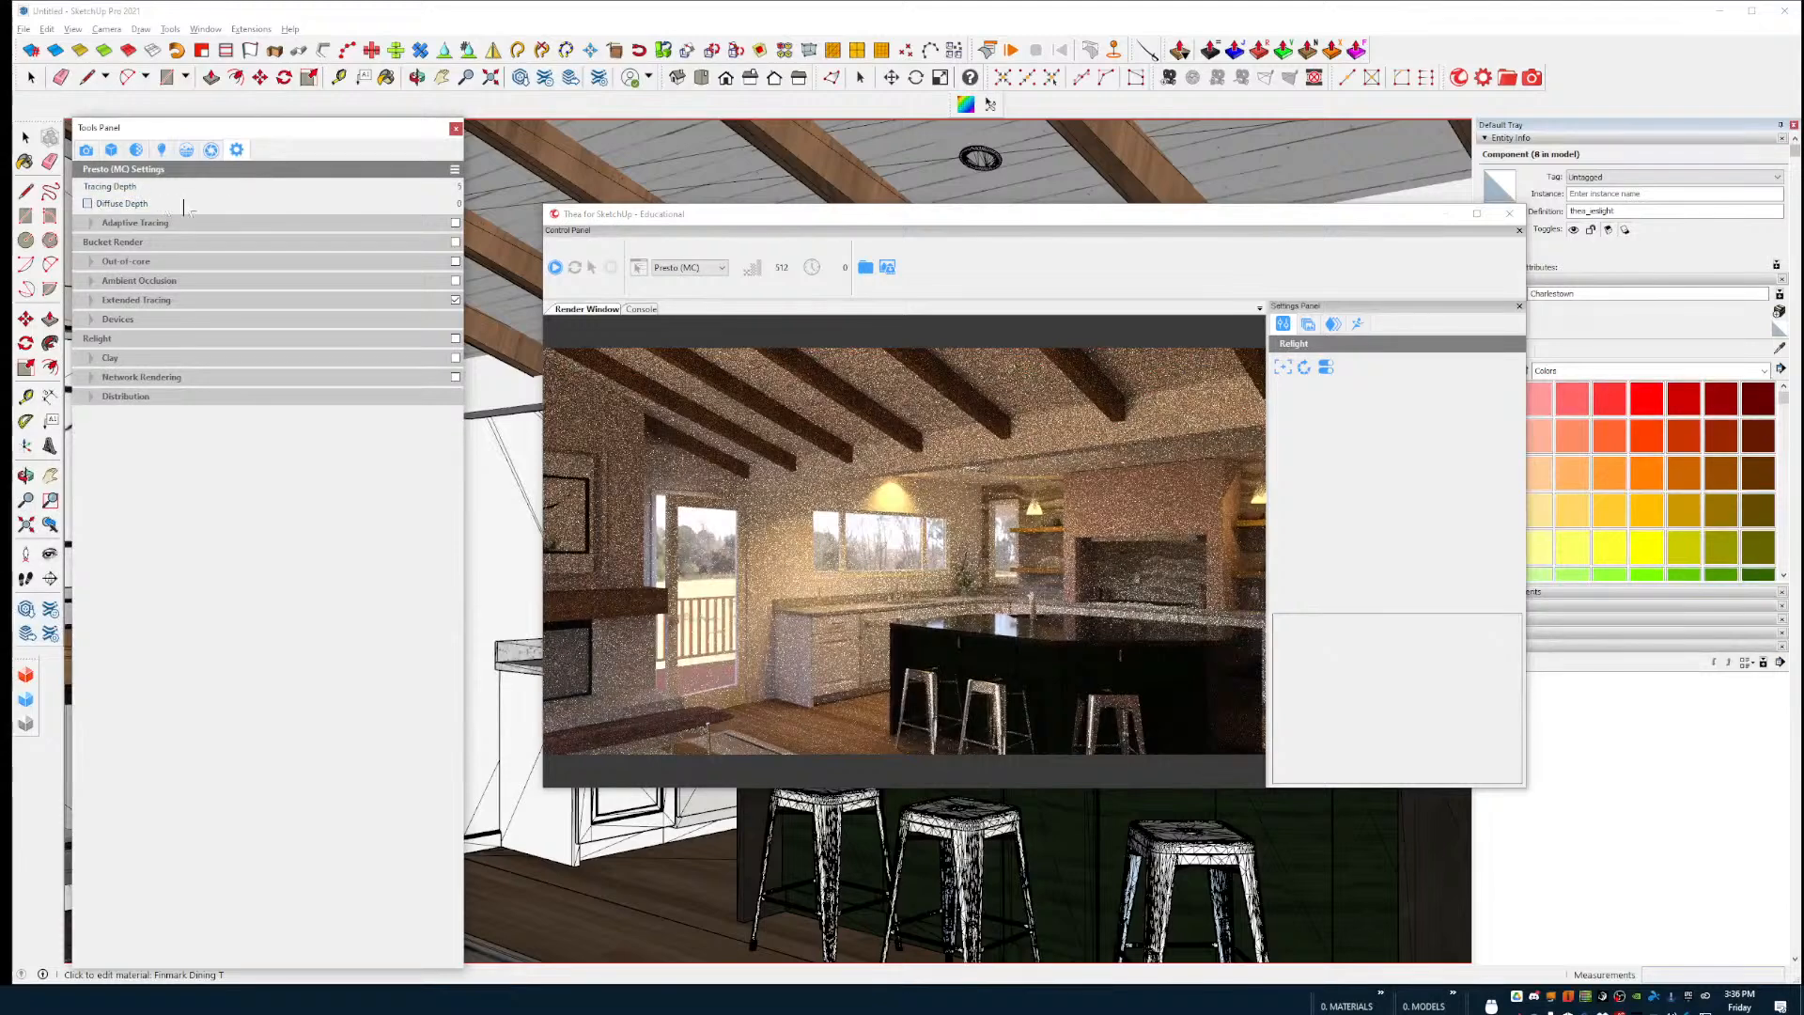
left_click(457, 203)
type("2")
left_click(108, 241)
Step: Uncover the door glass in the model, pick its Glass_Standard material and change it to the Thin Glass preset
left_click_drag(866, 208, 872, 211)
left_click_drag(1123, 251, 1126, 252)
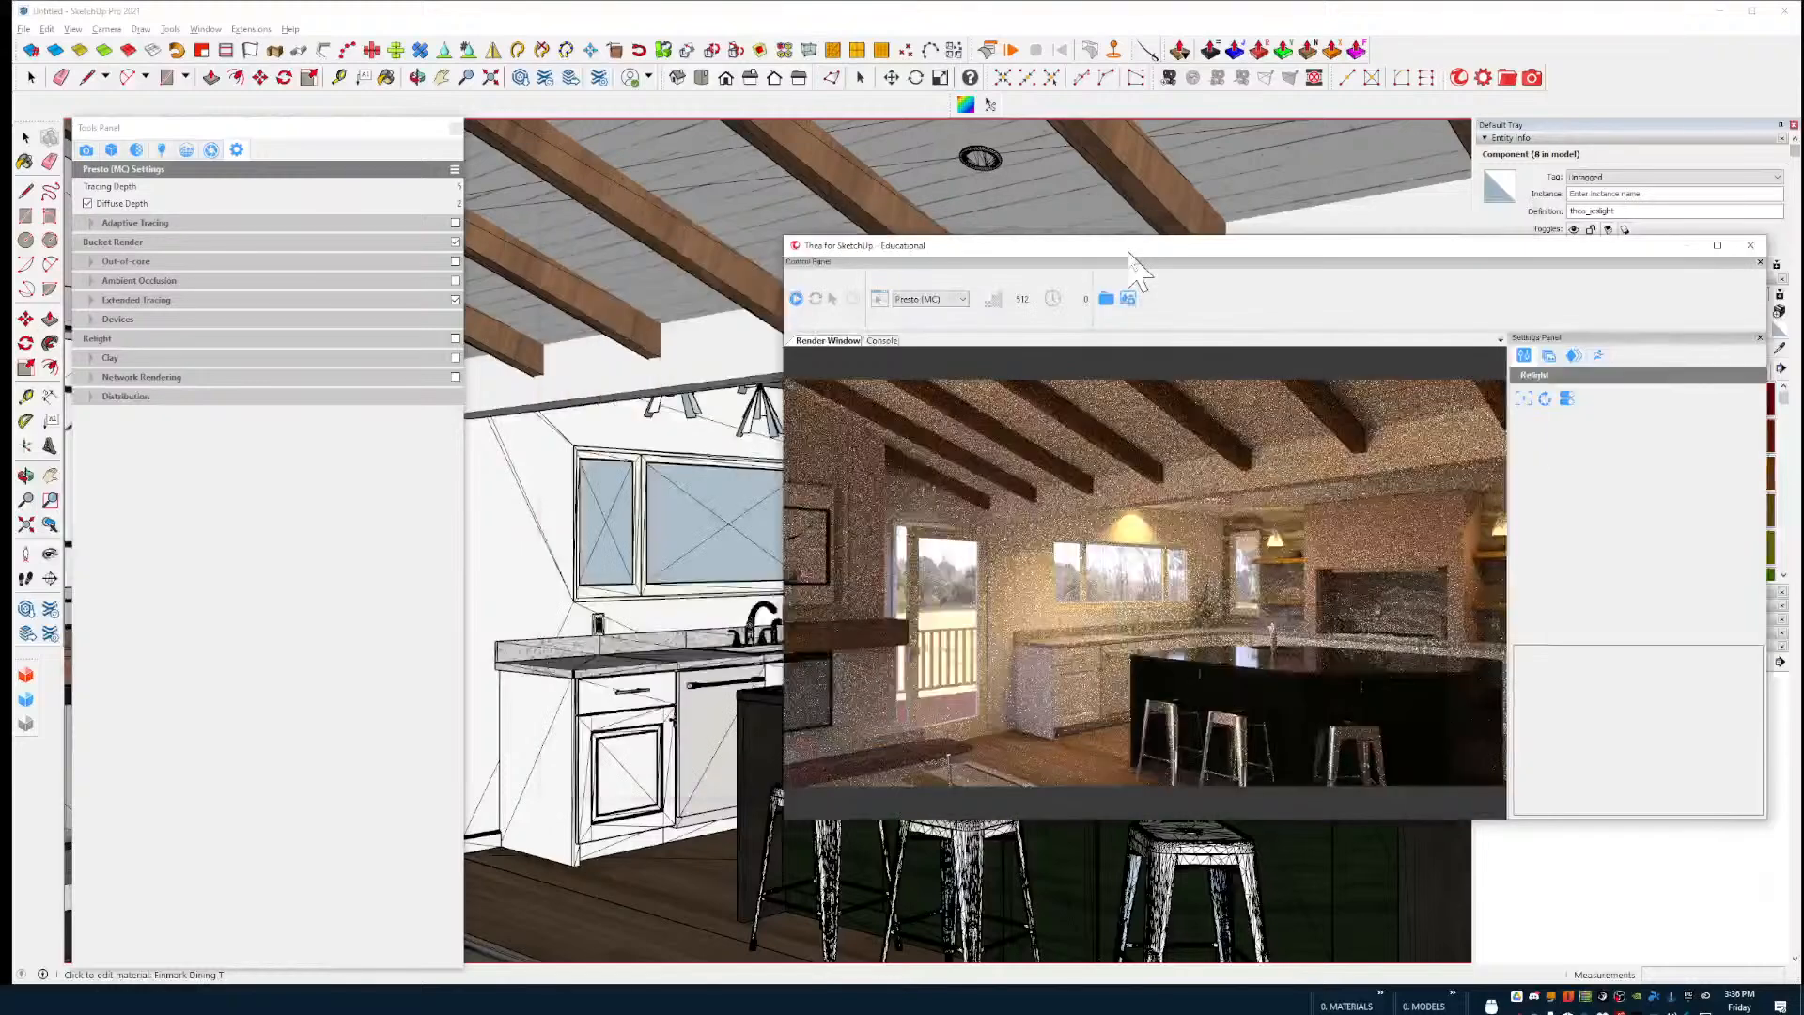
left_click(518, 486)
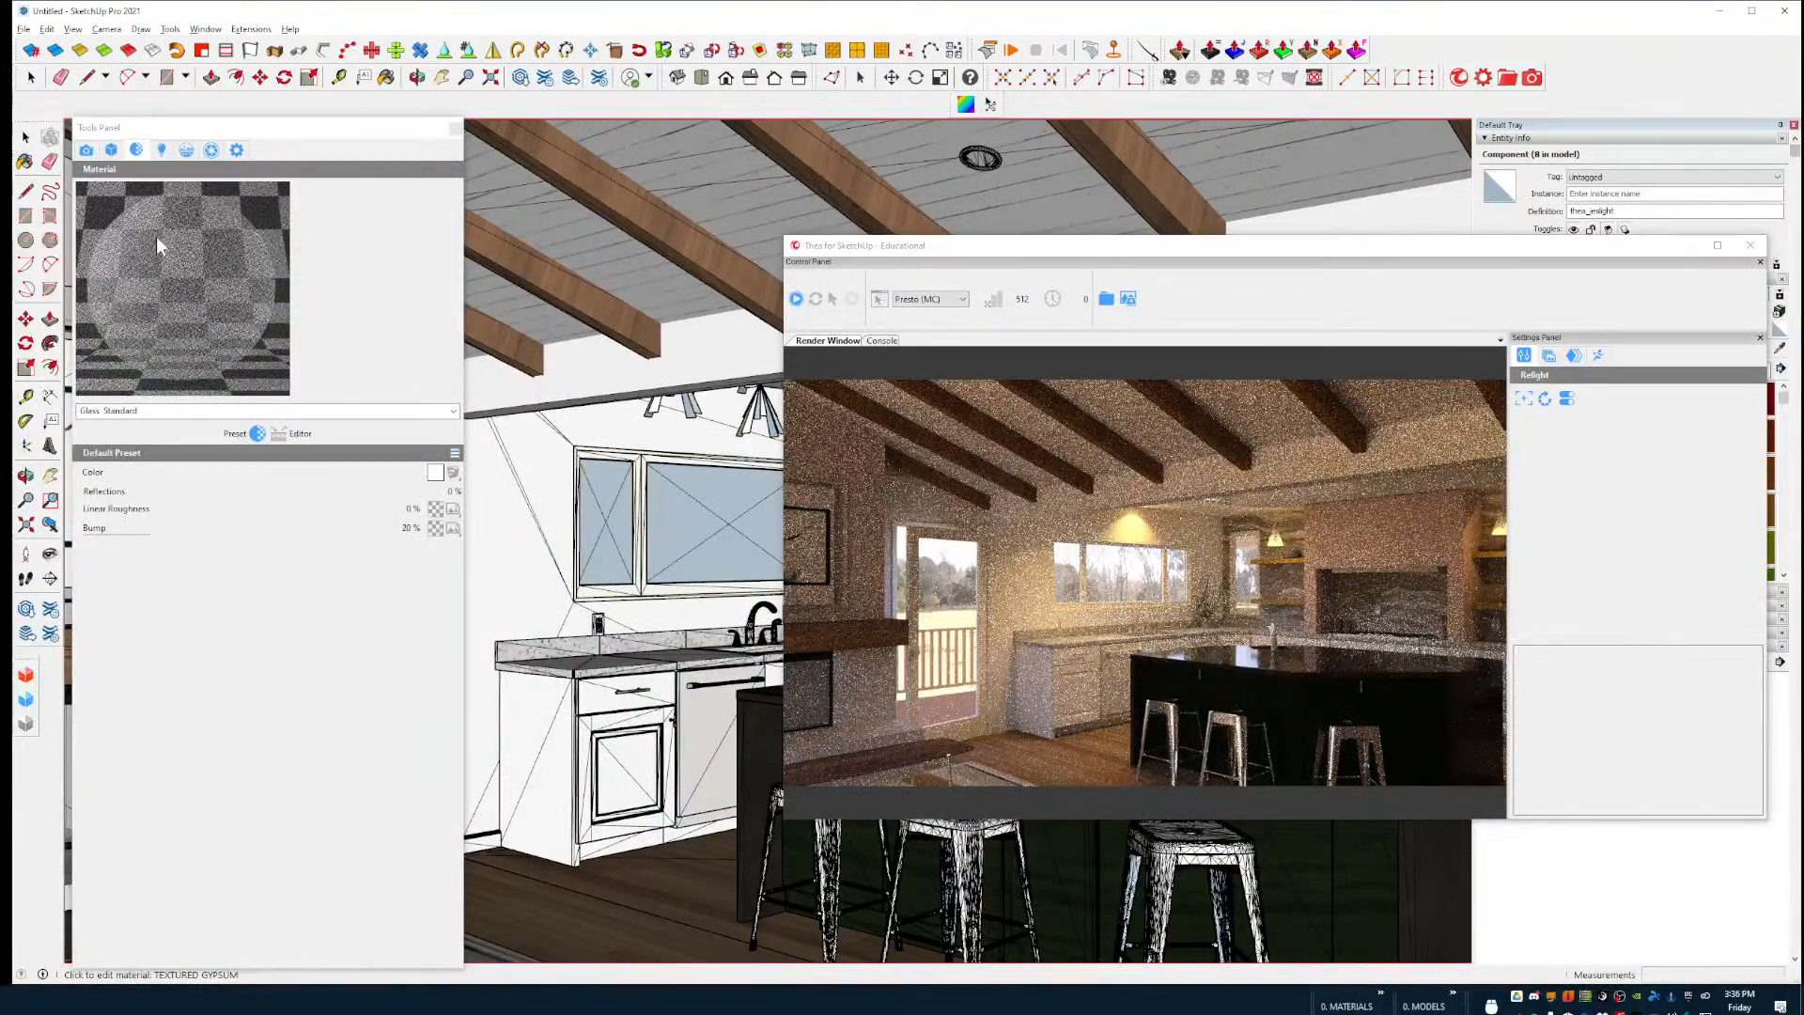
left_click(454, 452)
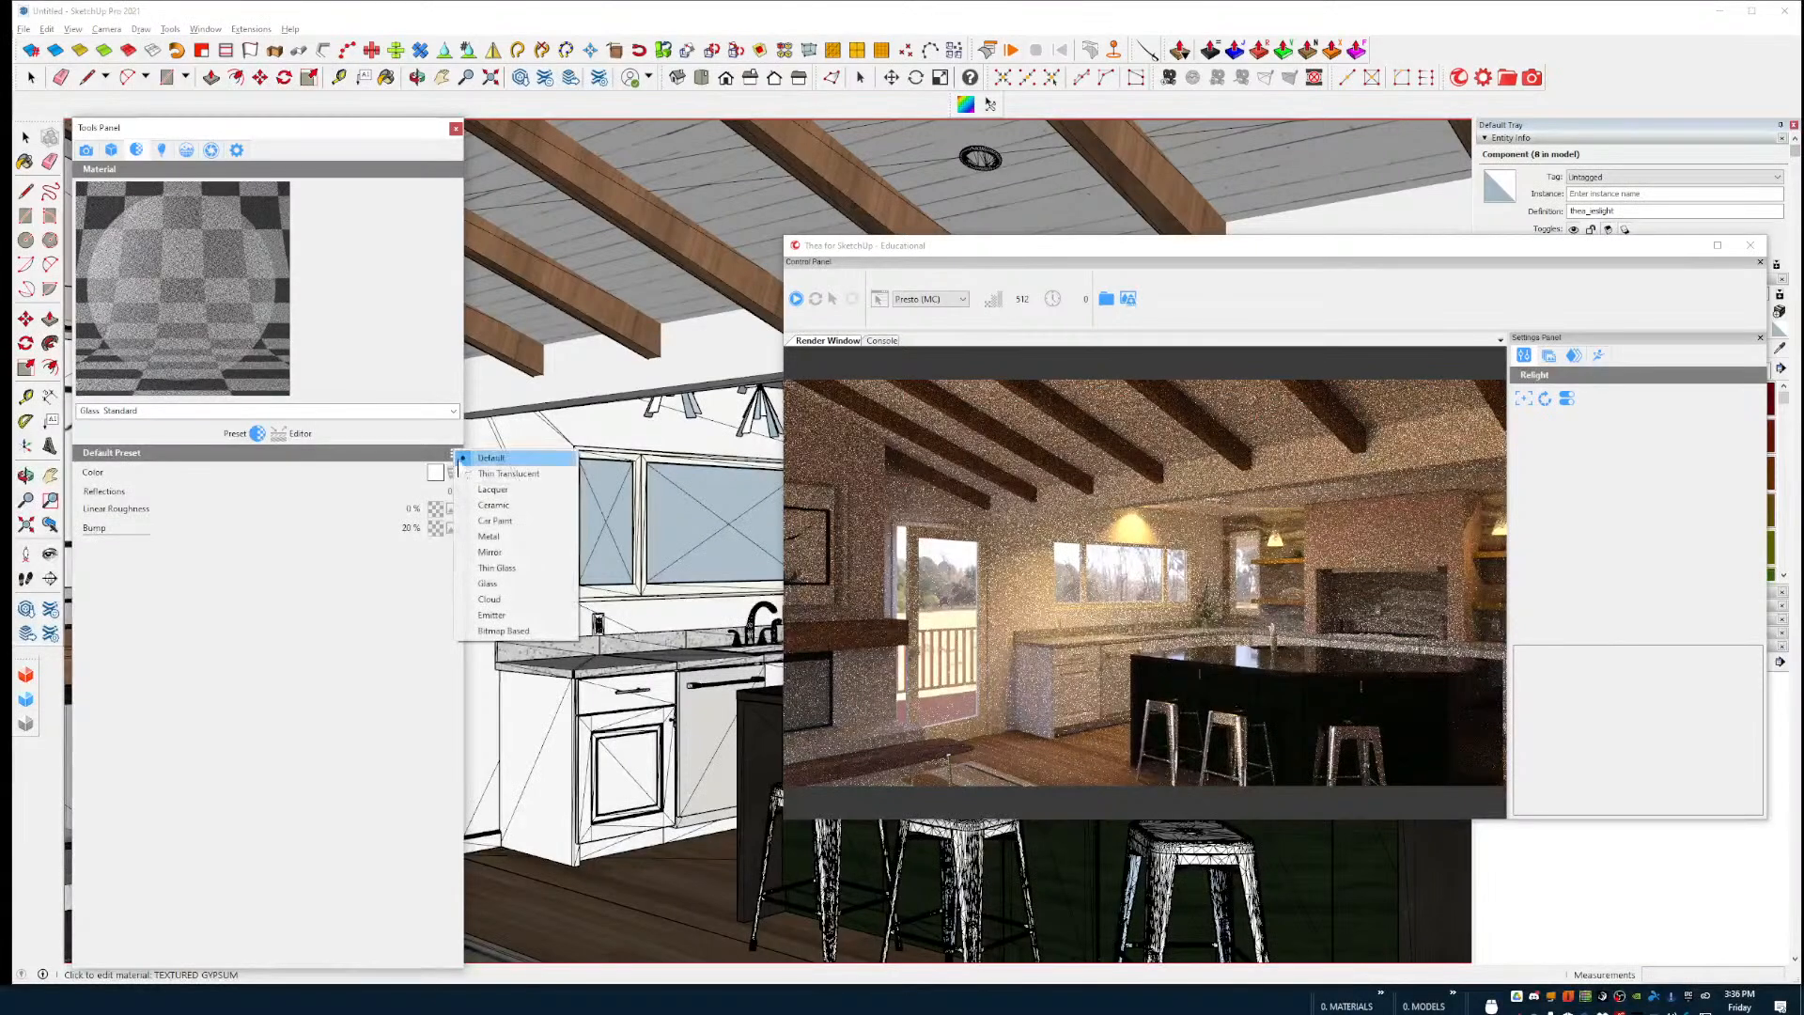
left_click(501, 568)
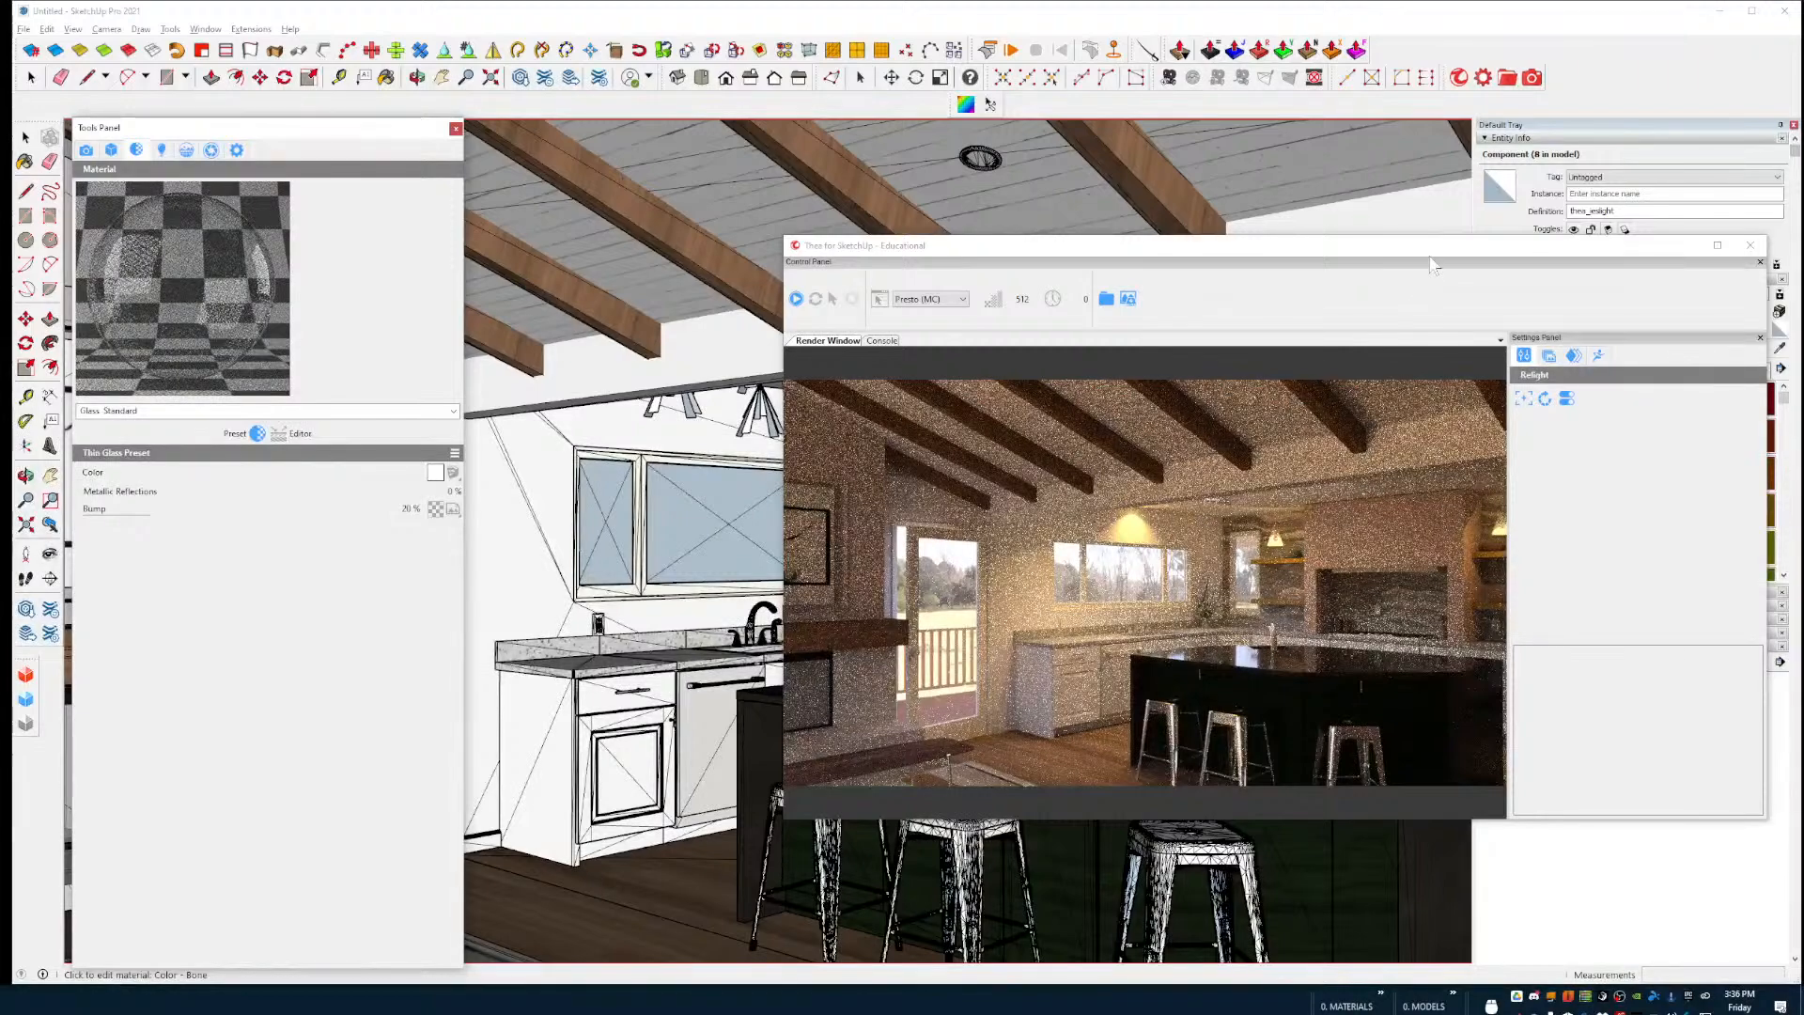
Step: Open the kitchen model component, select the black kitchen island inside it and enable beveling for the island
mouse_move(1430, 261)
left_mouse_down()
mouse_move(1178, 237)
mouse_move(757, 252)
mouse_move(805, 268)
mouse_move(1200, 268)
mouse_move(555, 236)
mouse_move(541, 267)
mouse_move(710, 276)
left_mouse_up()
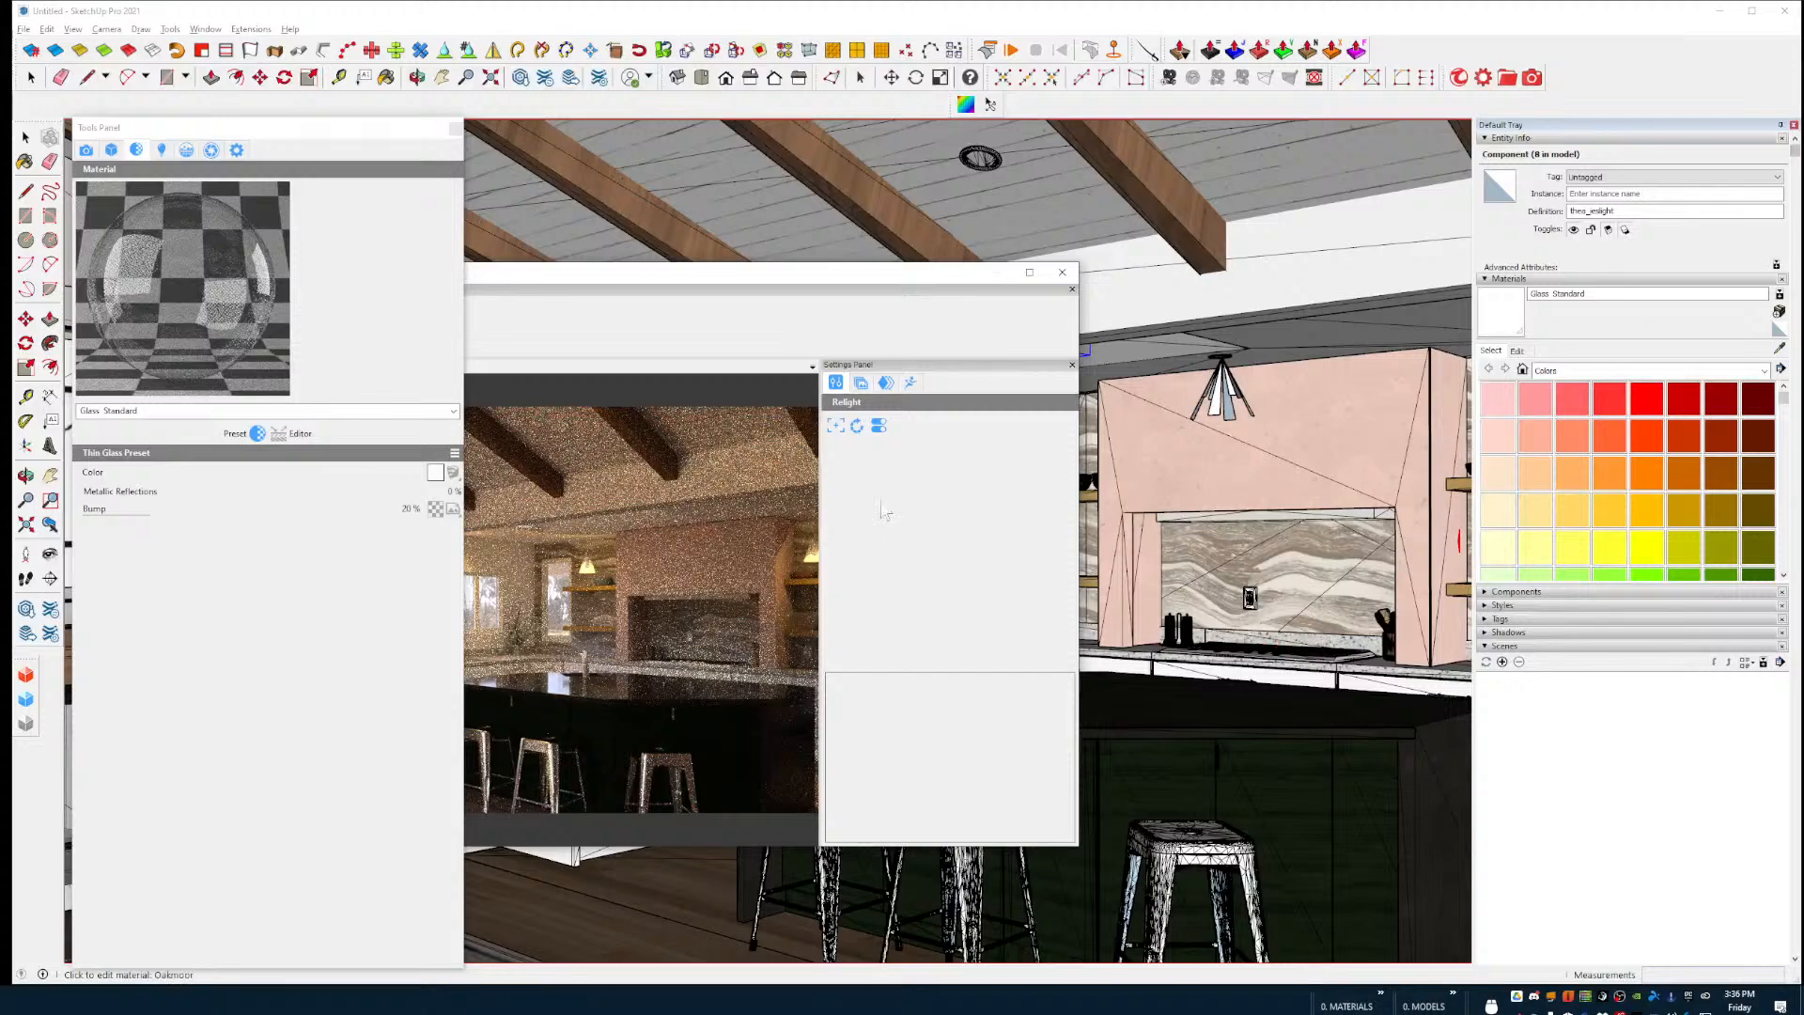
left_click_drag(734, 299, 536, 251)
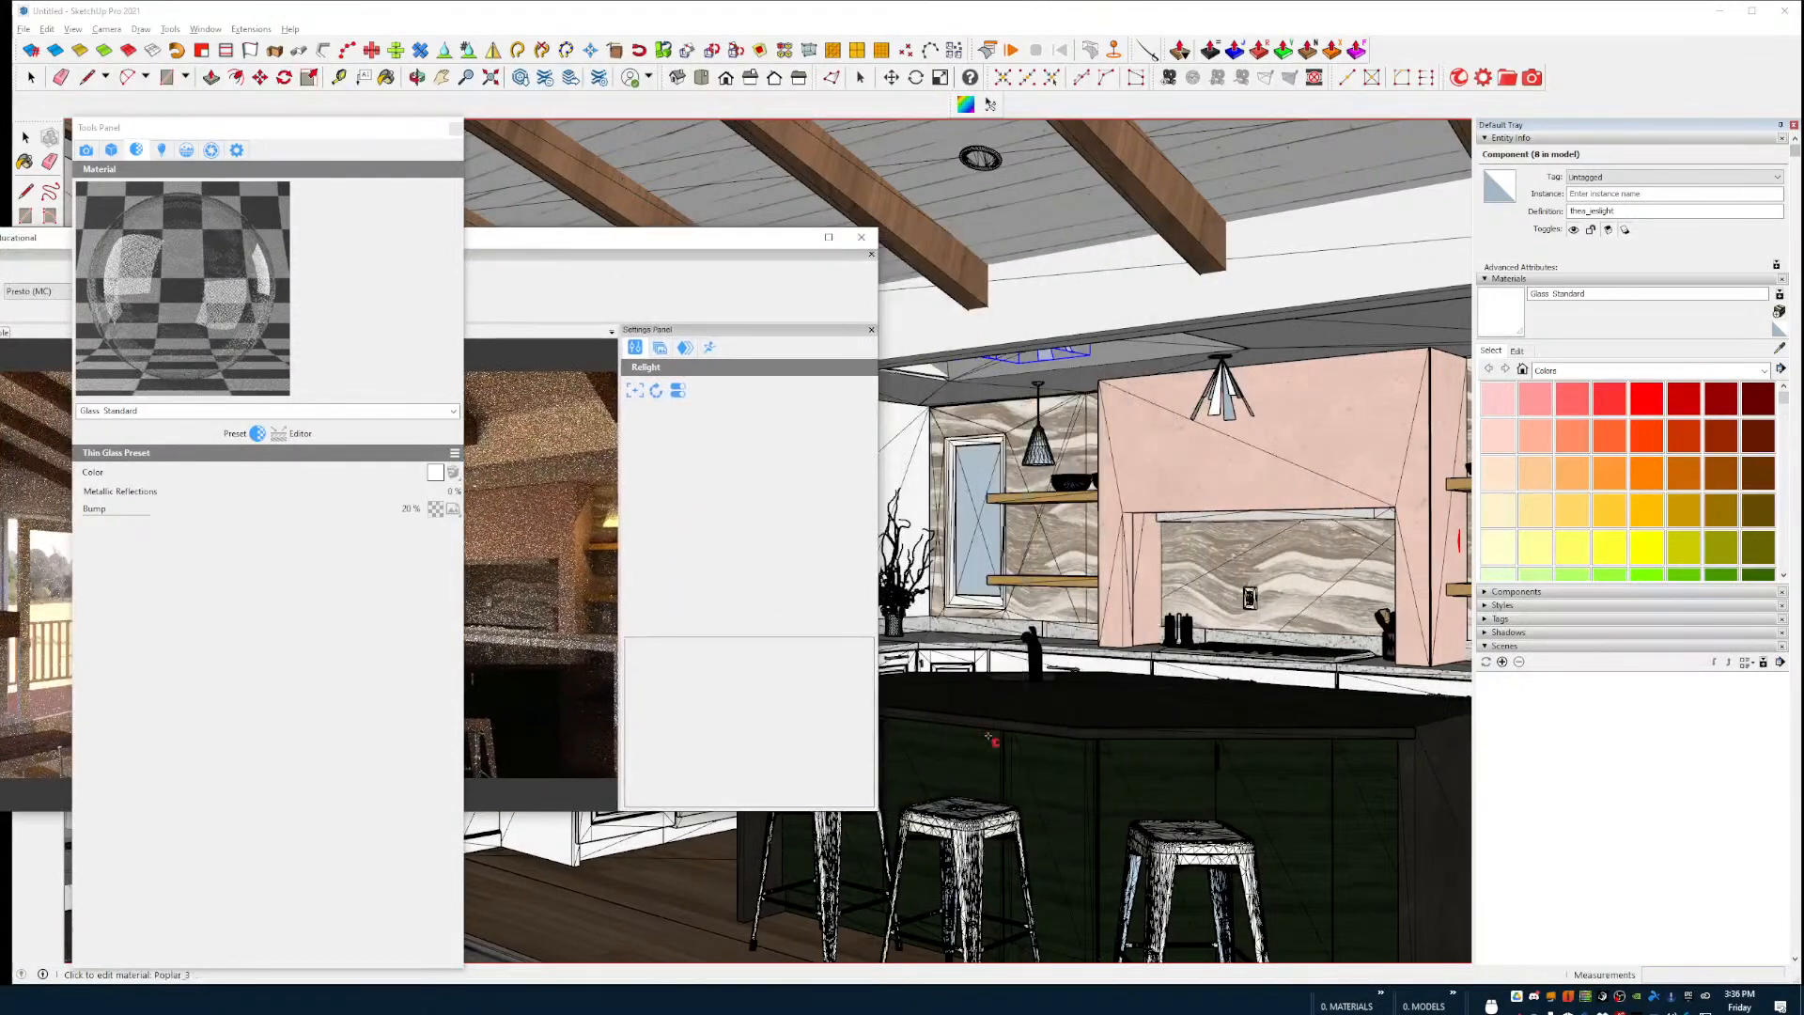
left_click(1098, 728)
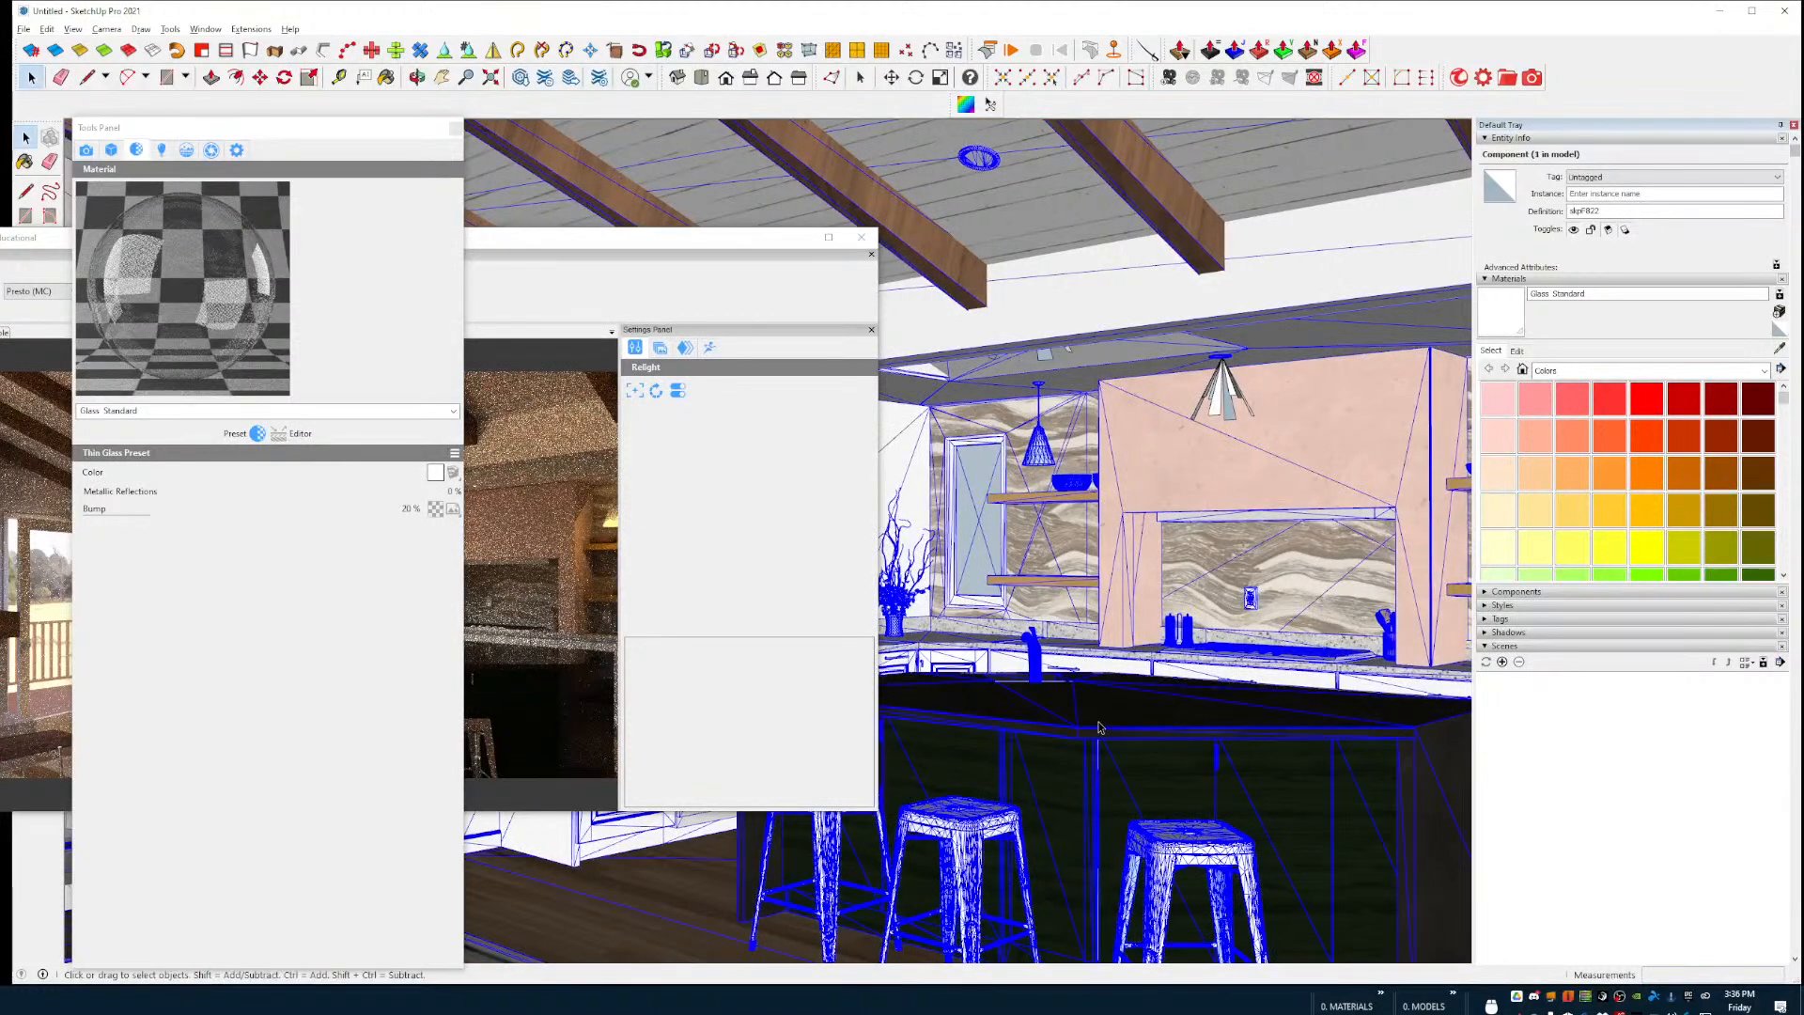
double_click(1098, 724)
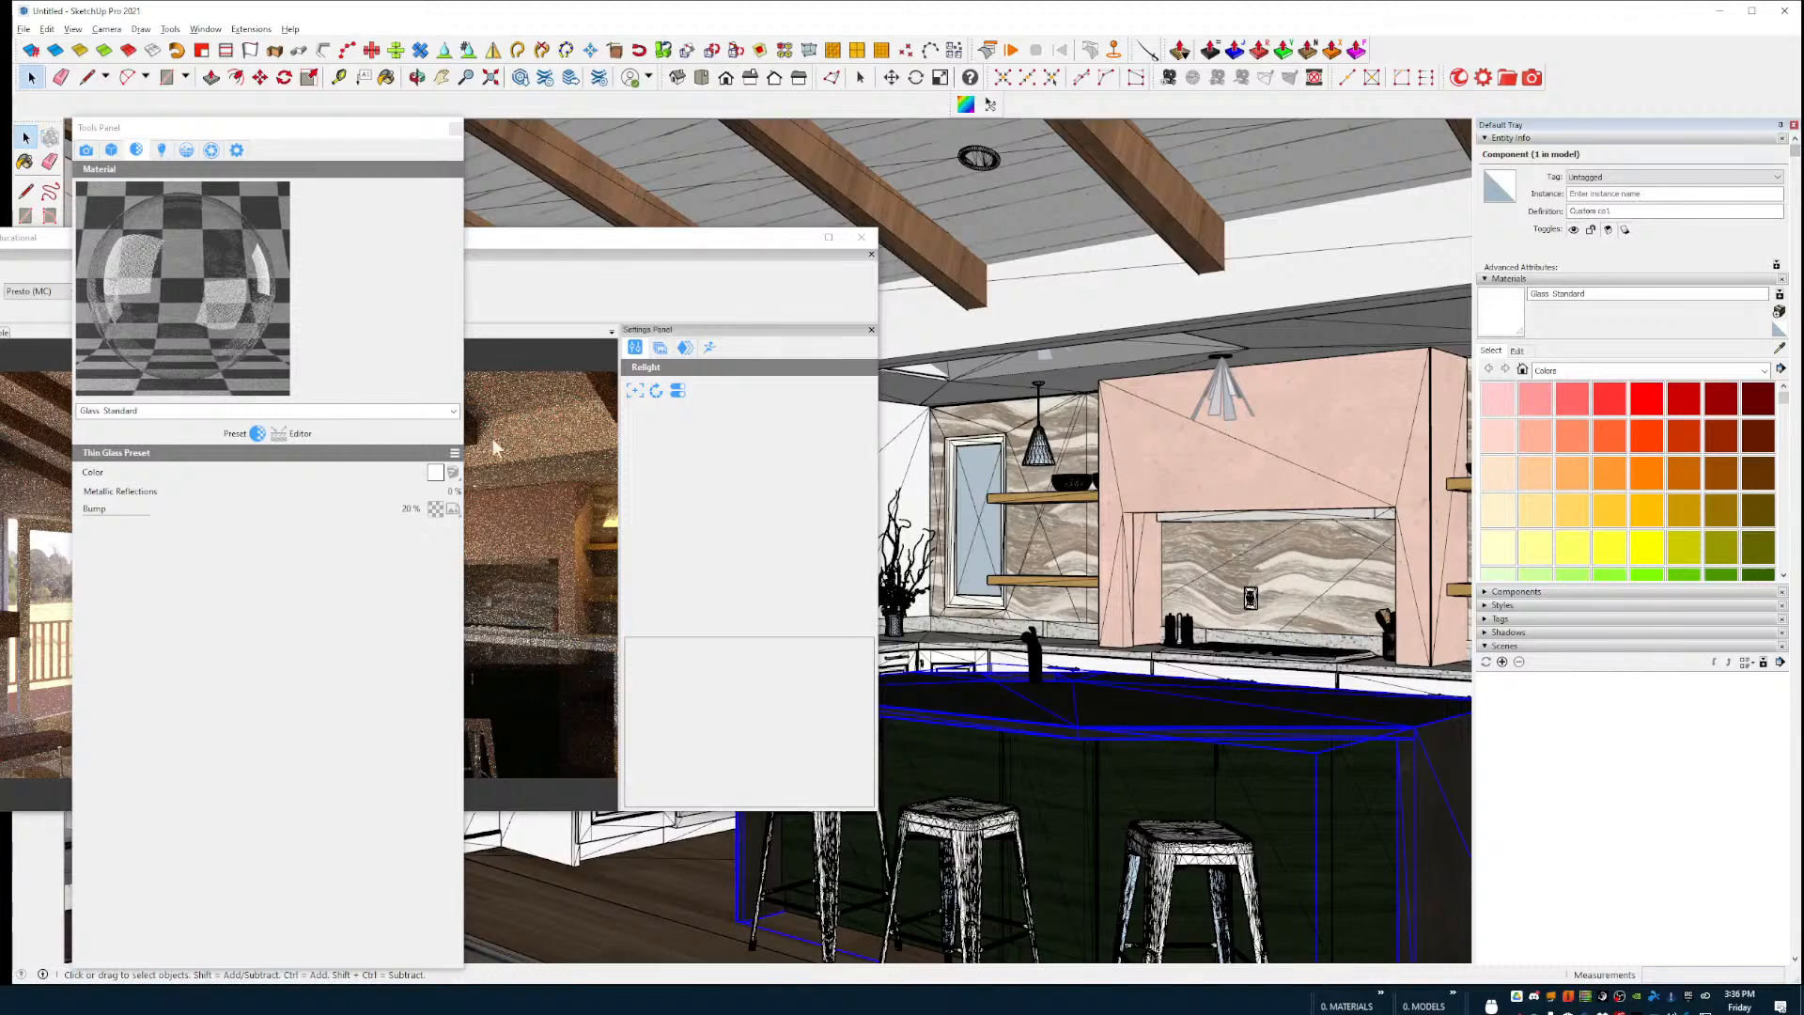
left_click(113, 156)
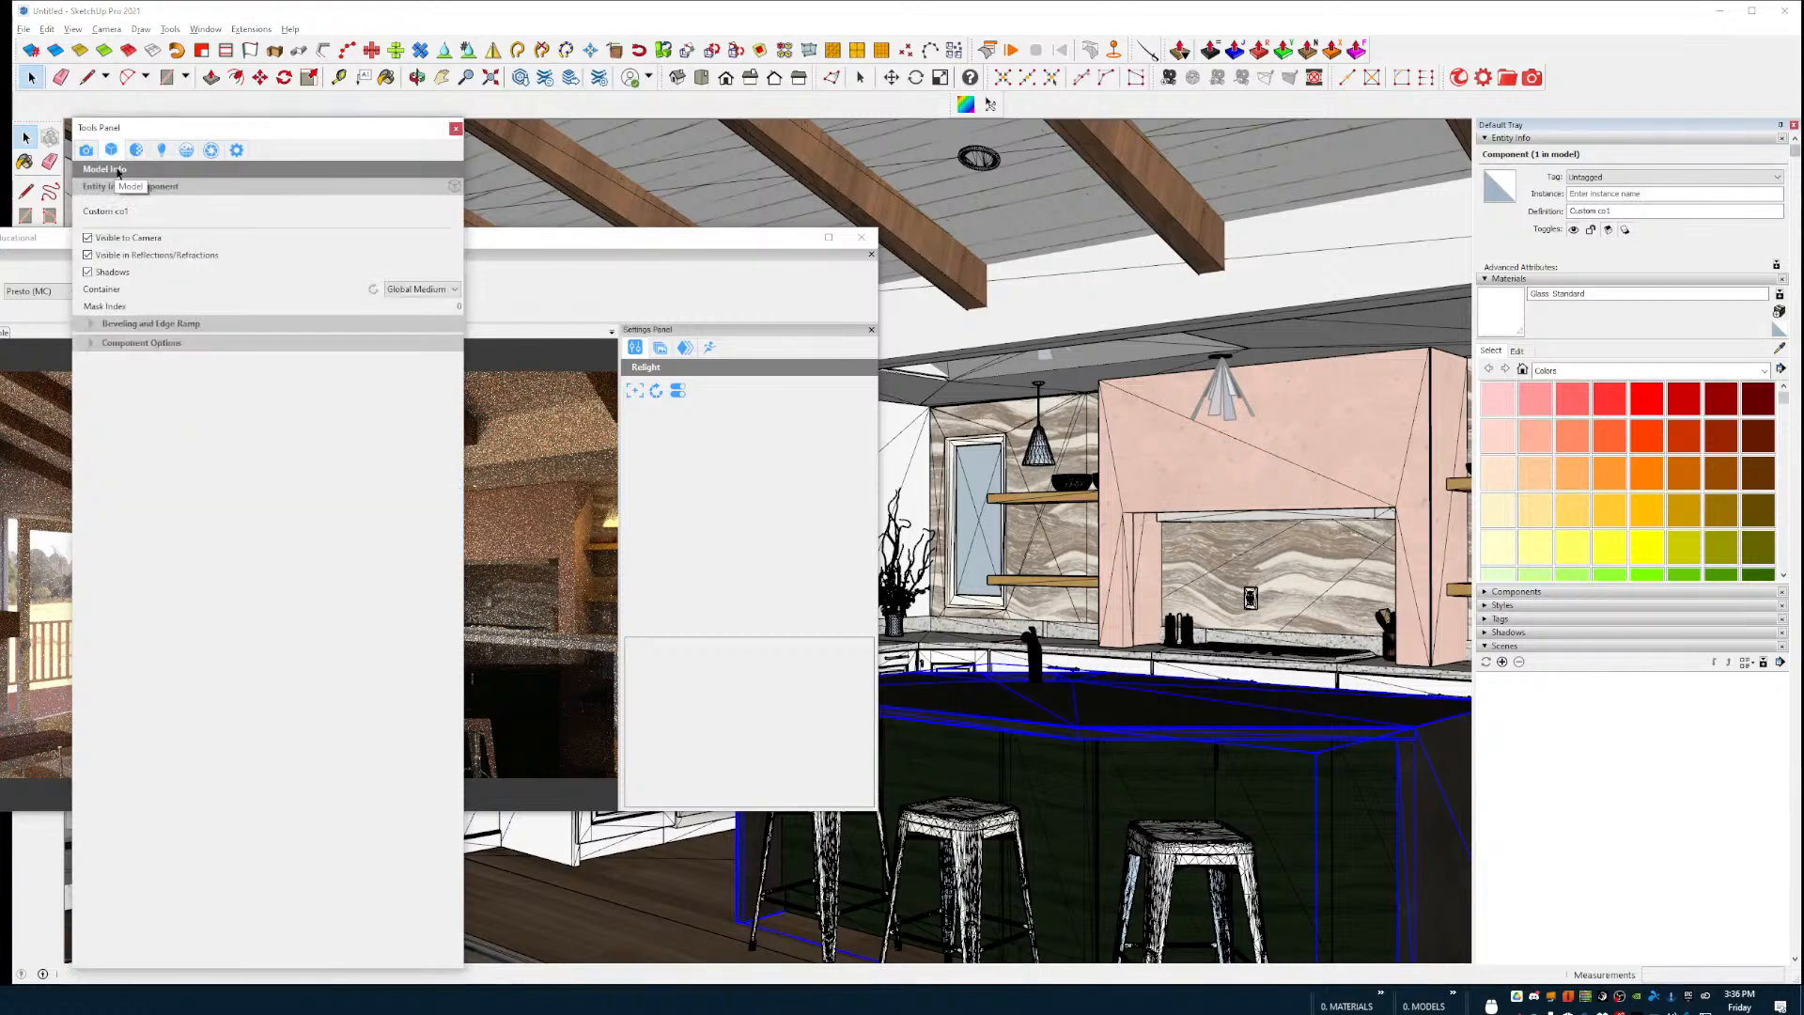
left_click(92, 327)
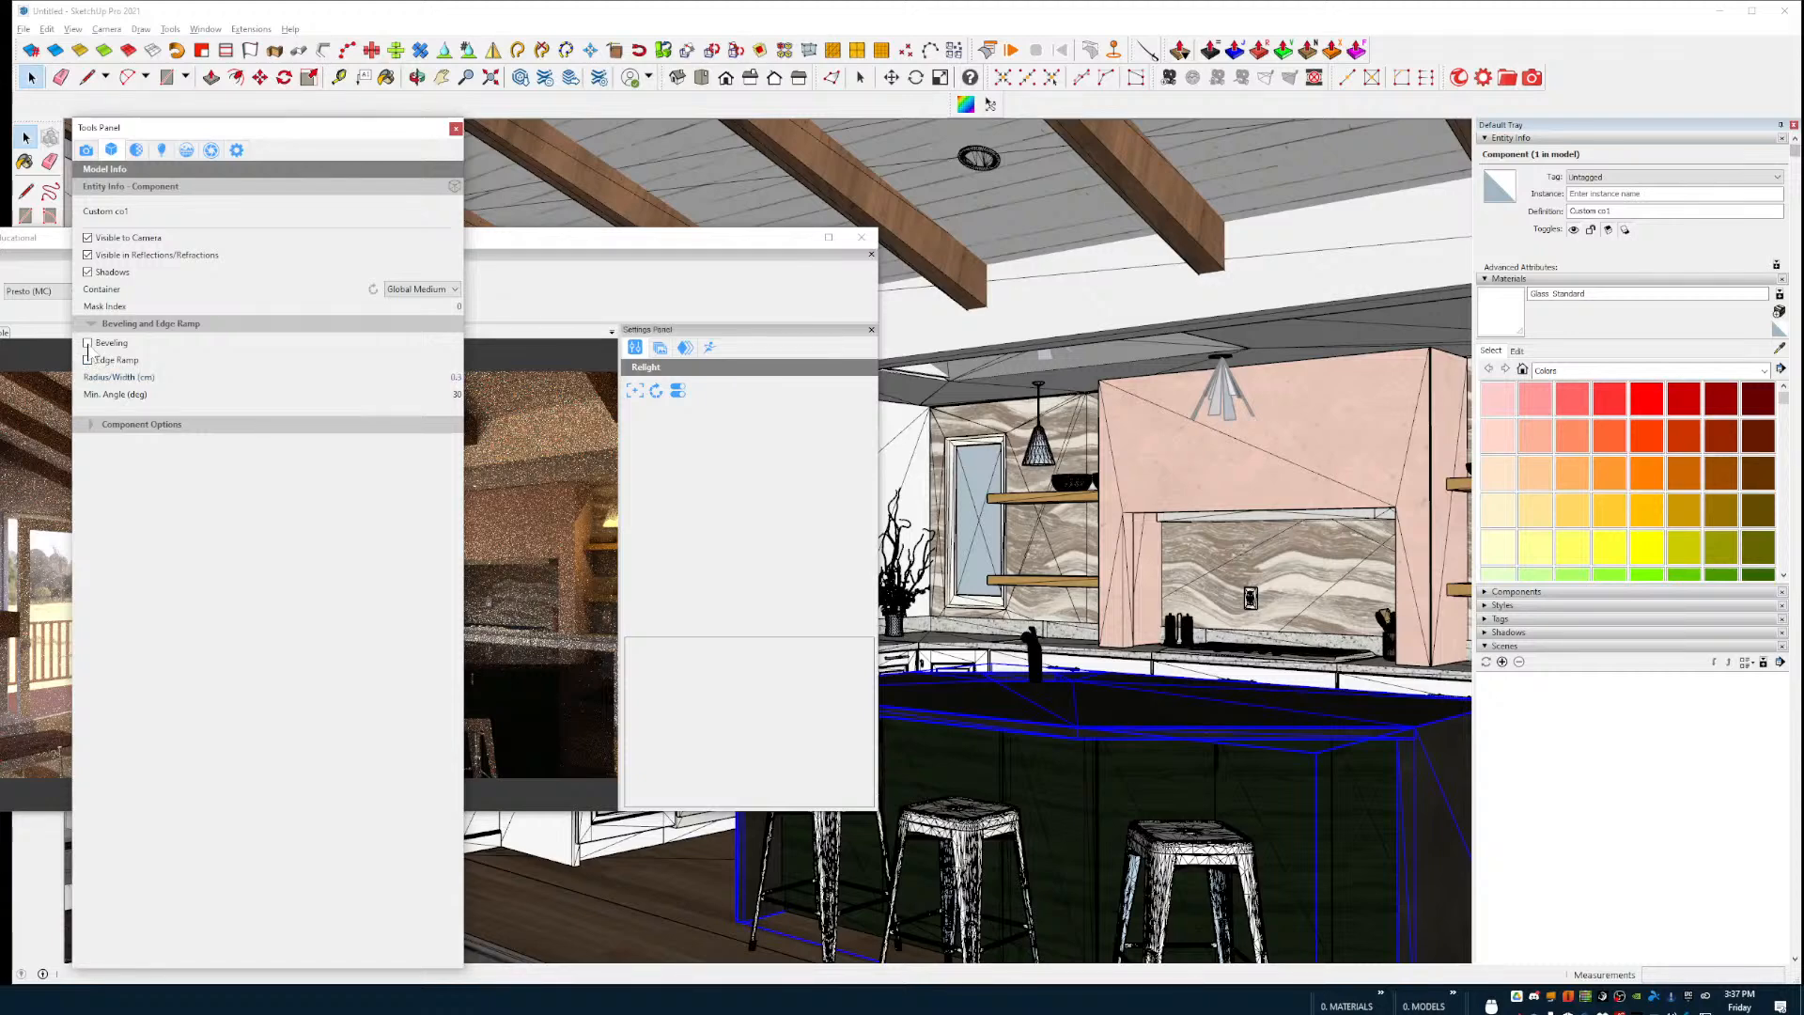
left_click(87, 344)
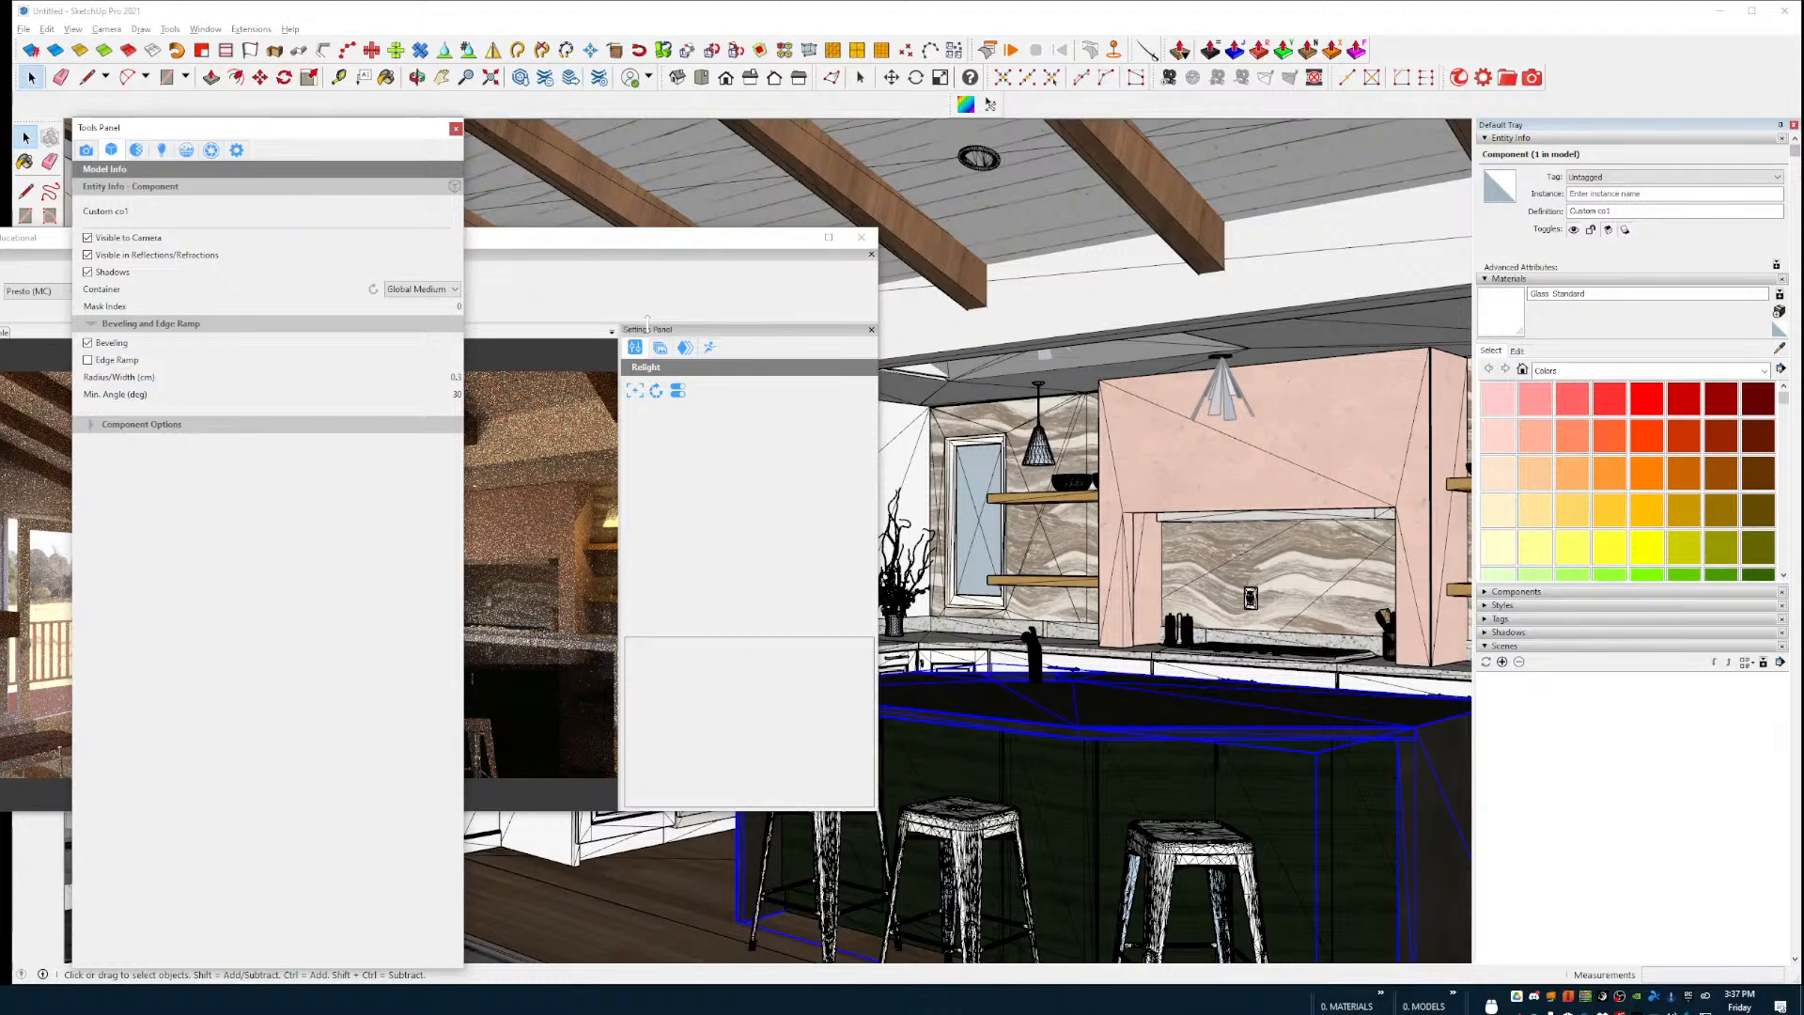
Step: Limit the production render to 80 samples per pixel and start rendering the kitchen with Presto (MC)
left_click(665, 251)
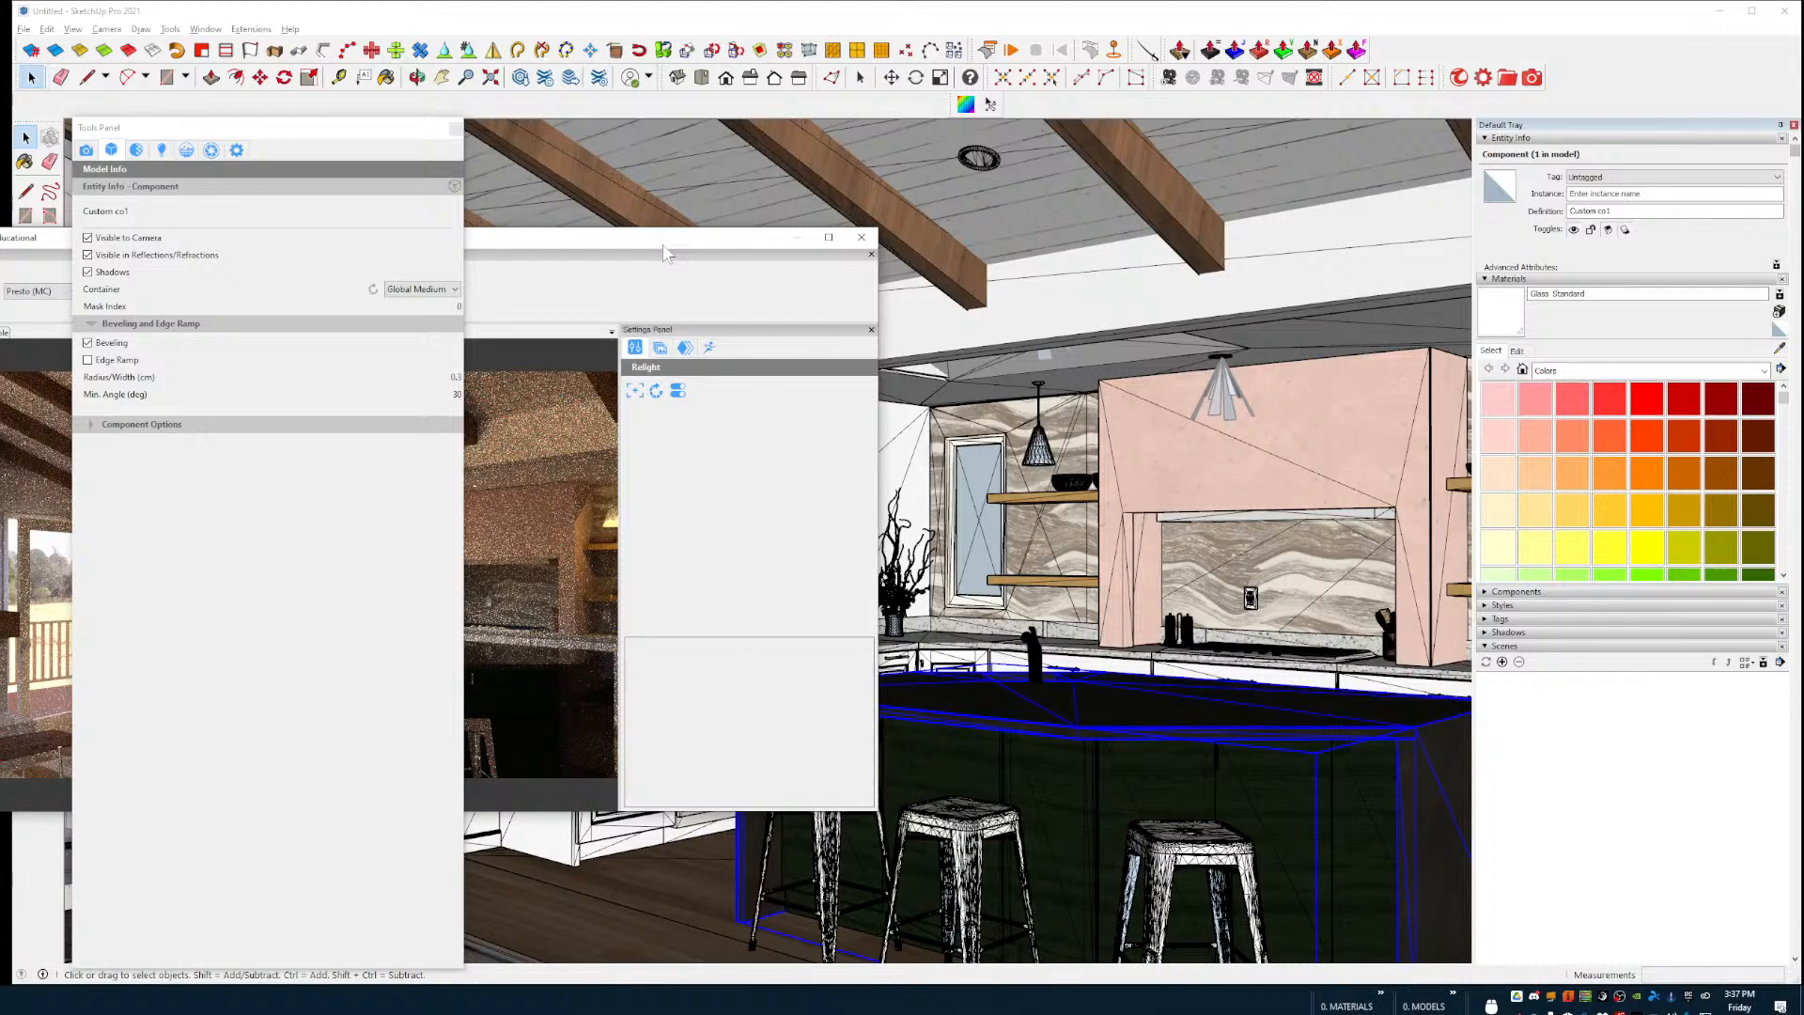
left_click_drag(664, 246, 1330, 232)
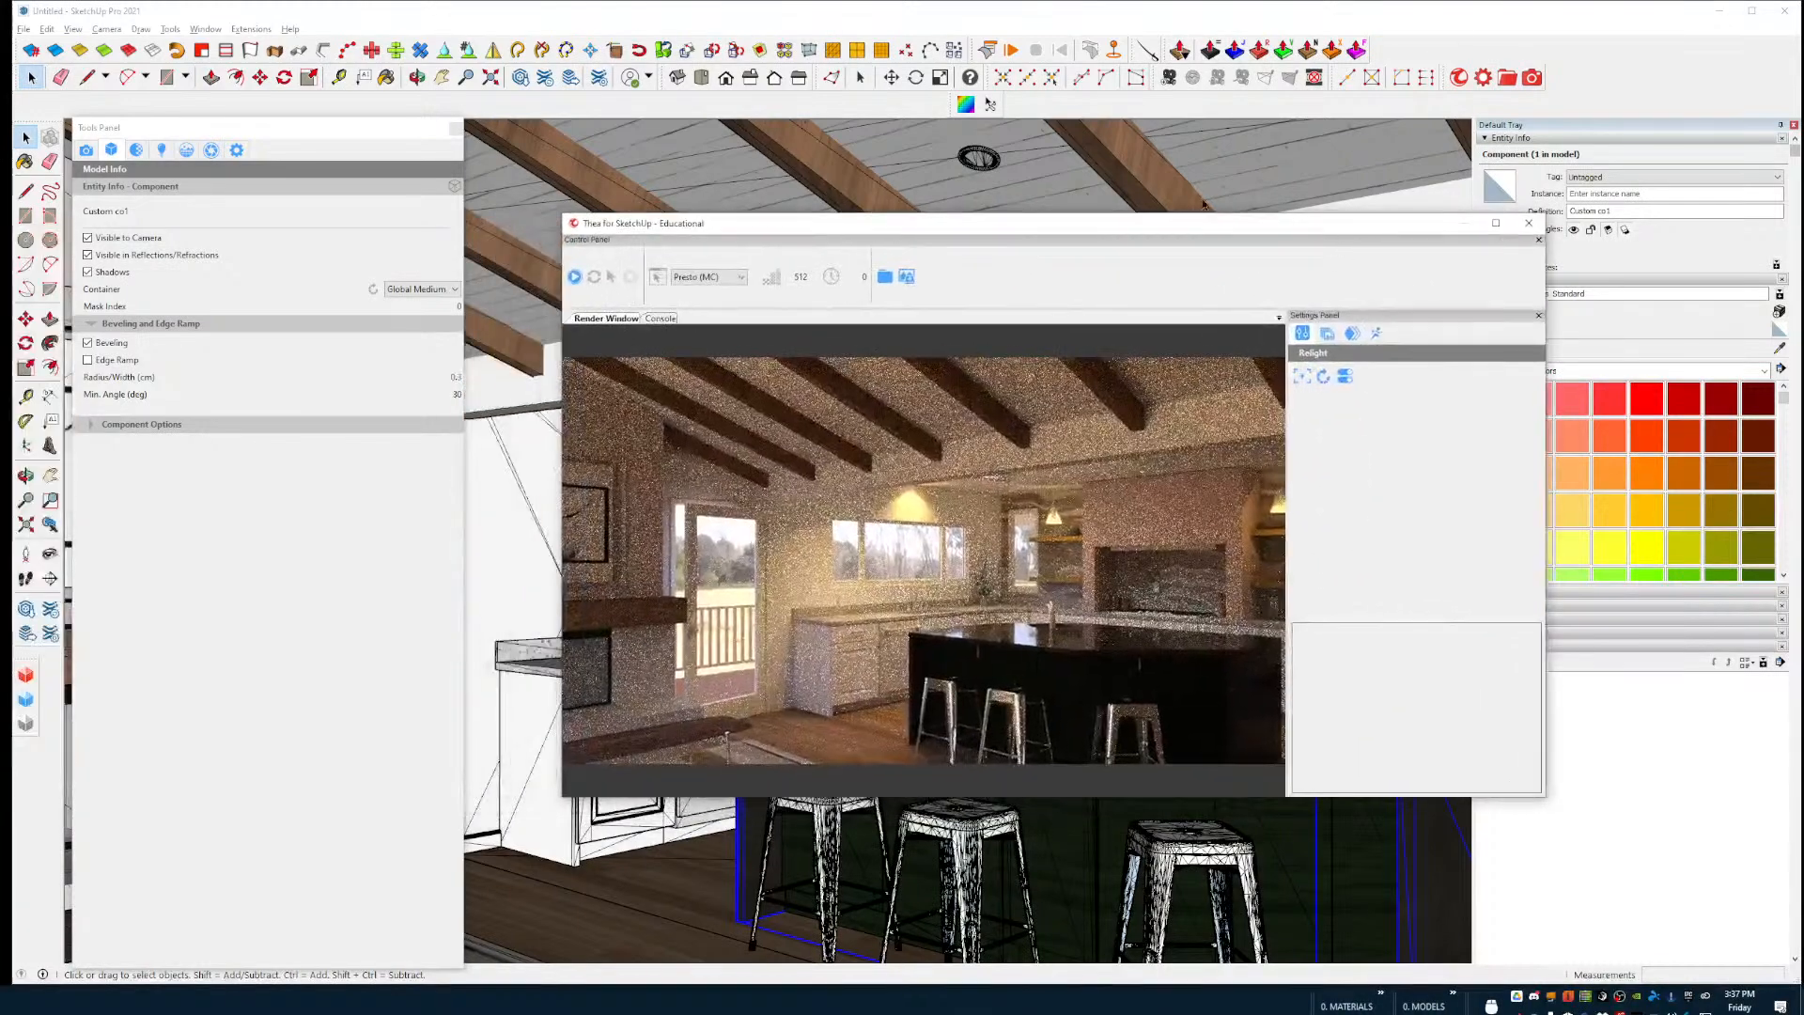
double_click(800, 277)
type("80")
left_click(237, 151)
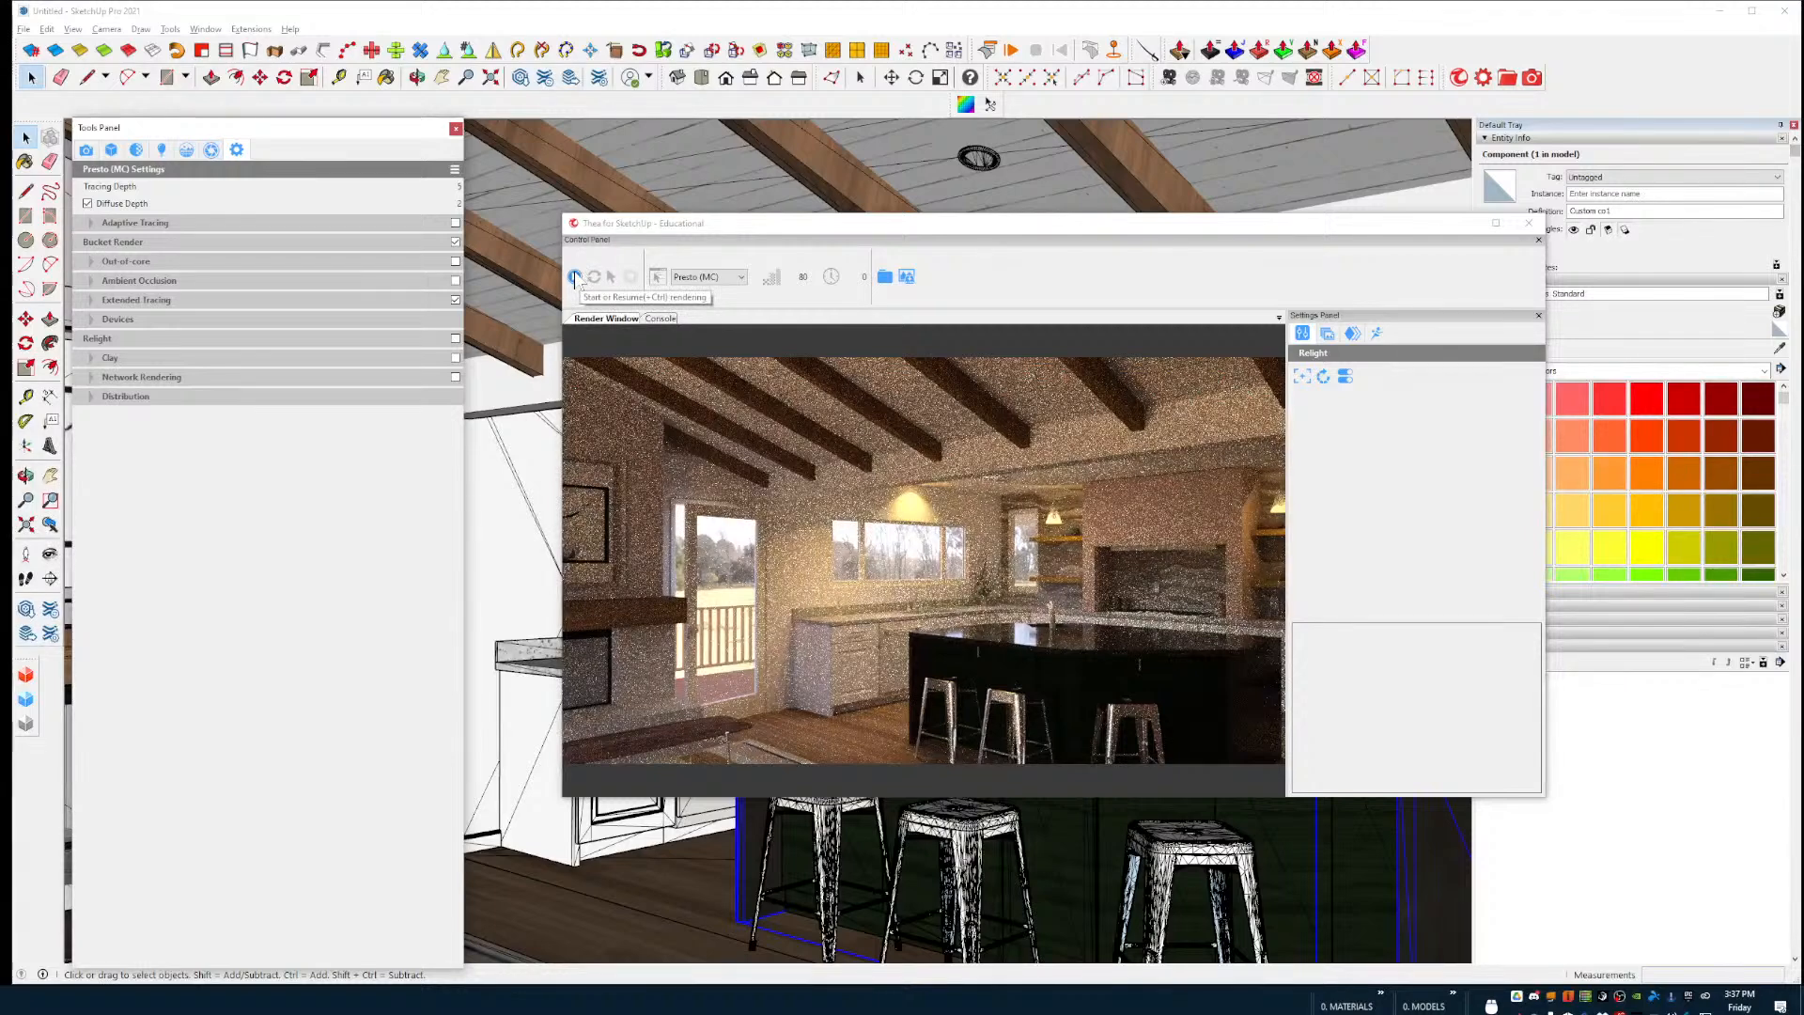
left_click(574, 276)
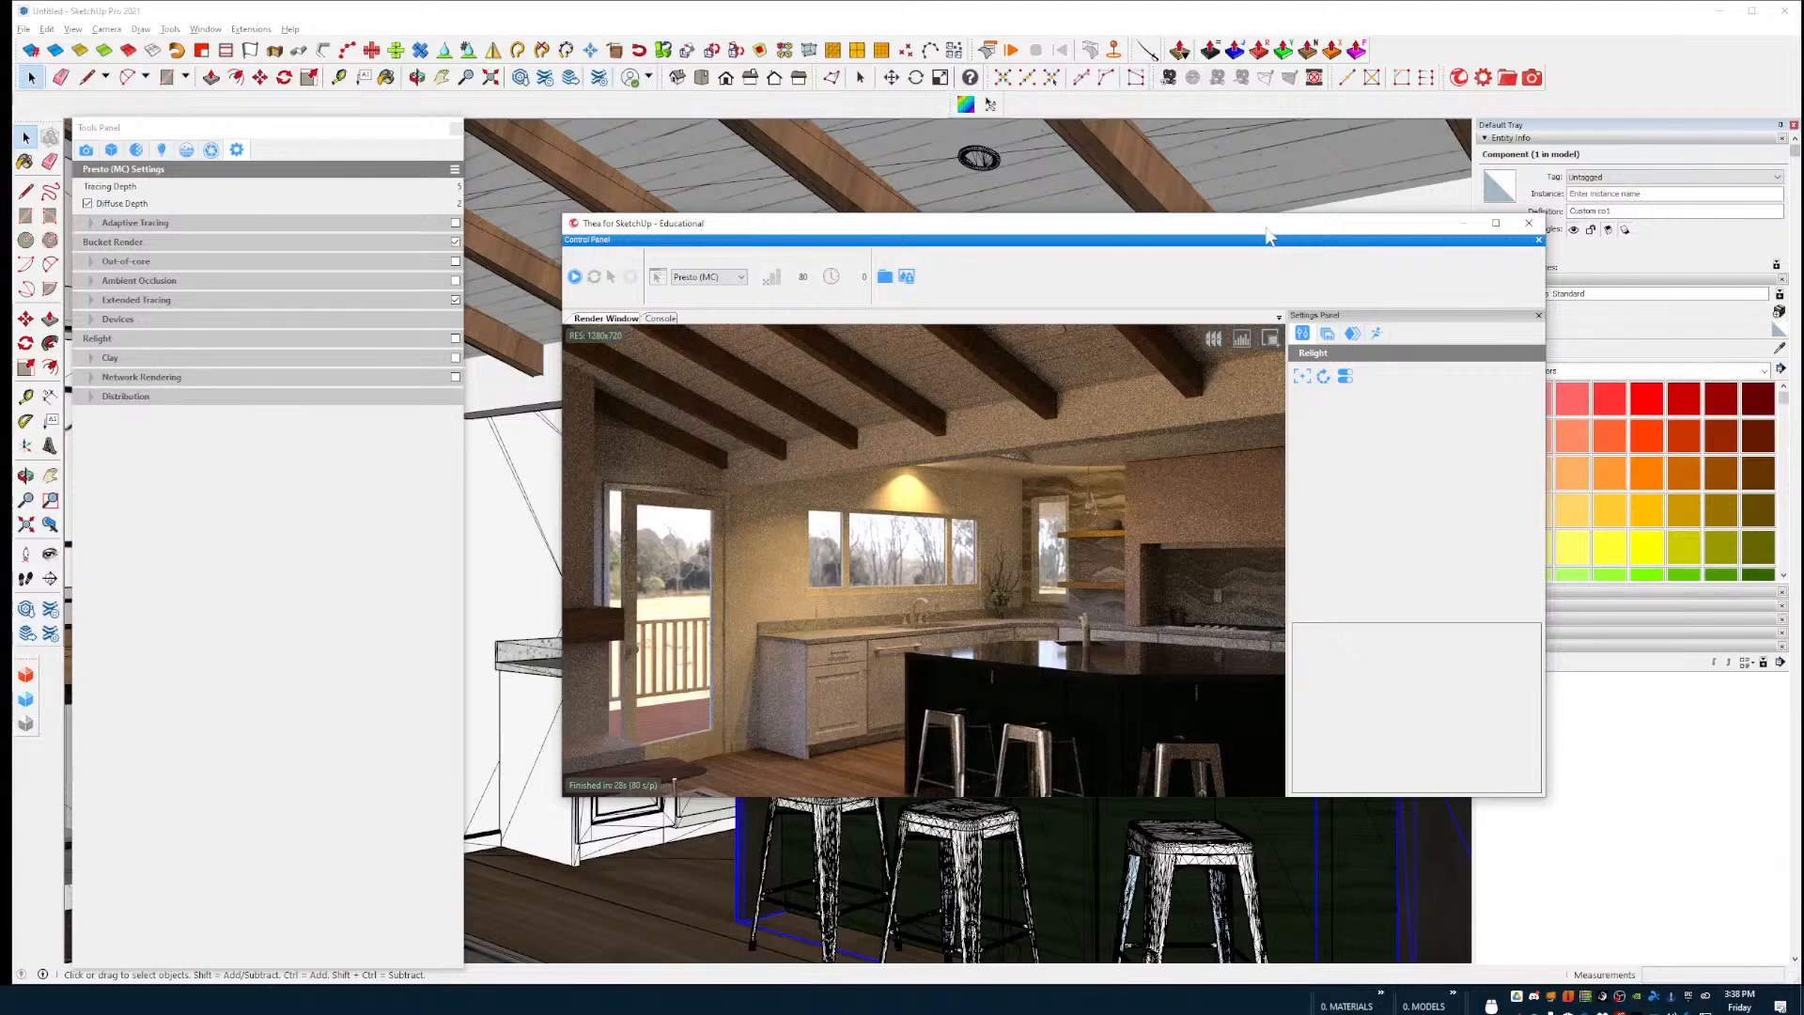
Step: Enlarge the render window to show the whole image and enable the Intel denoiser in the display settings
left_click_drag(1267, 235, 1180, 214)
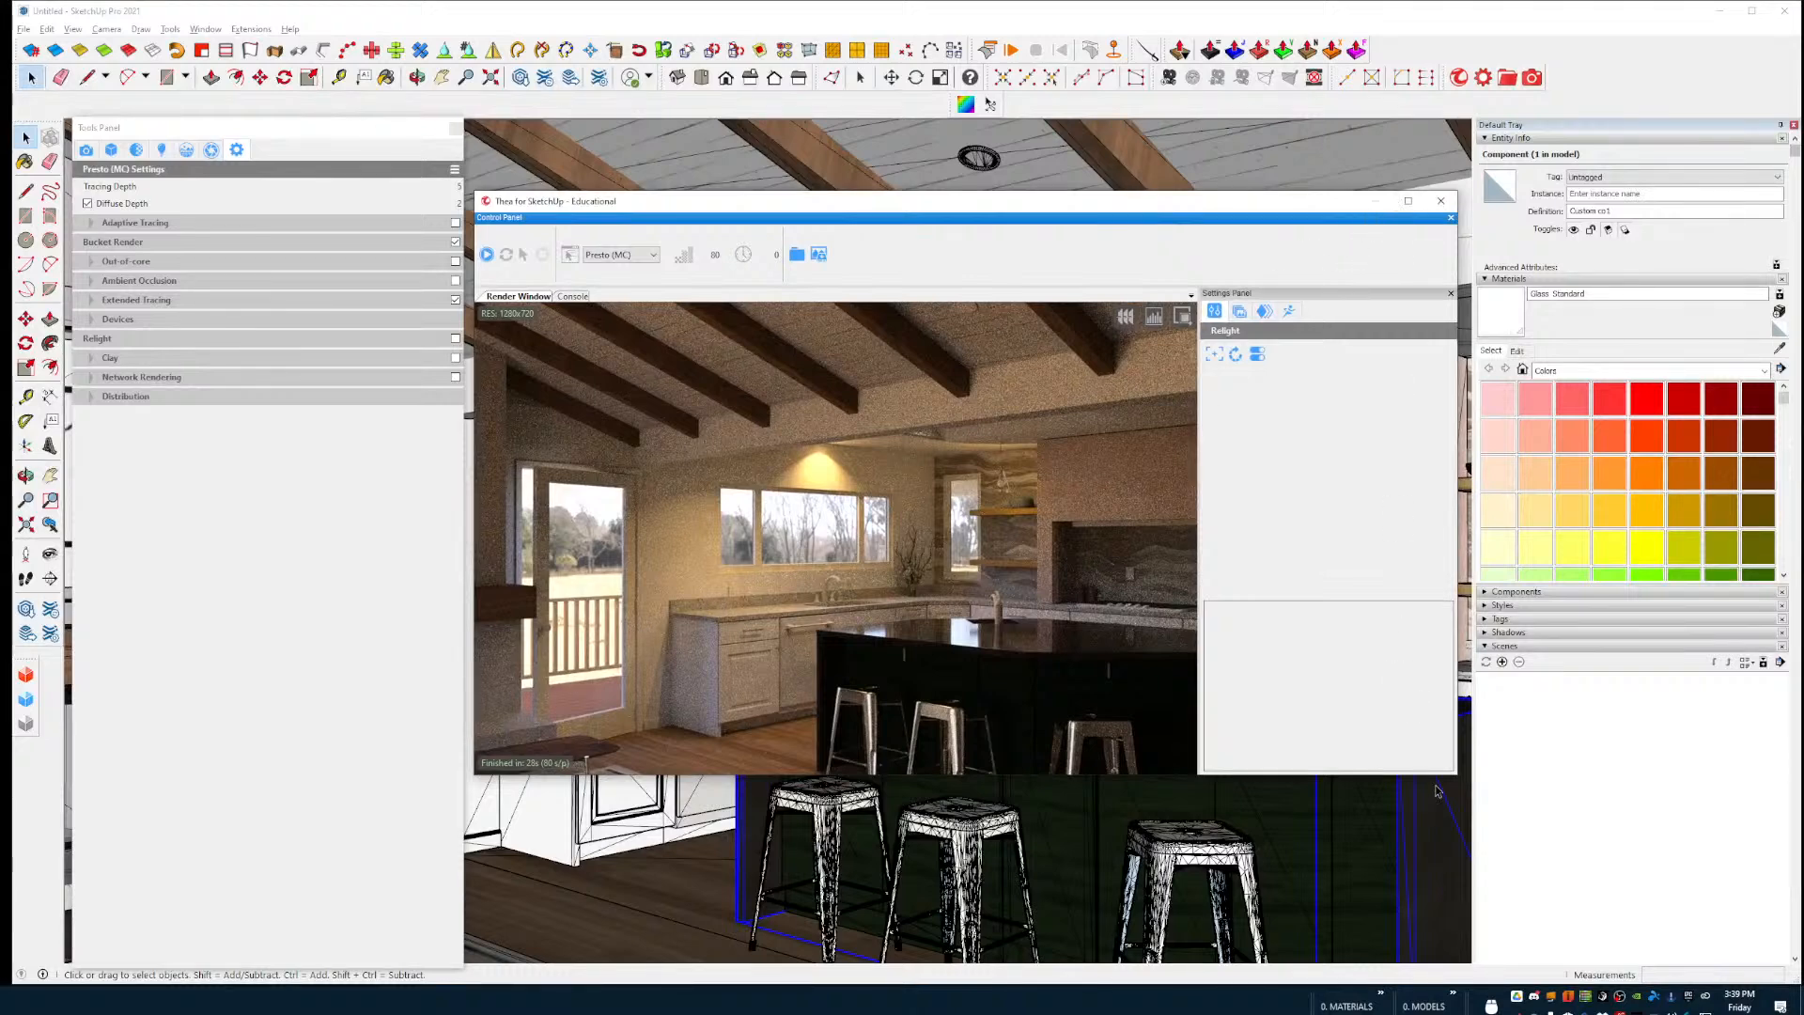
mouse_move(1457, 773)
left_mouse_down()
mouse_move(1649, 952)
mouse_move(1732, 985)
left_mouse_up()
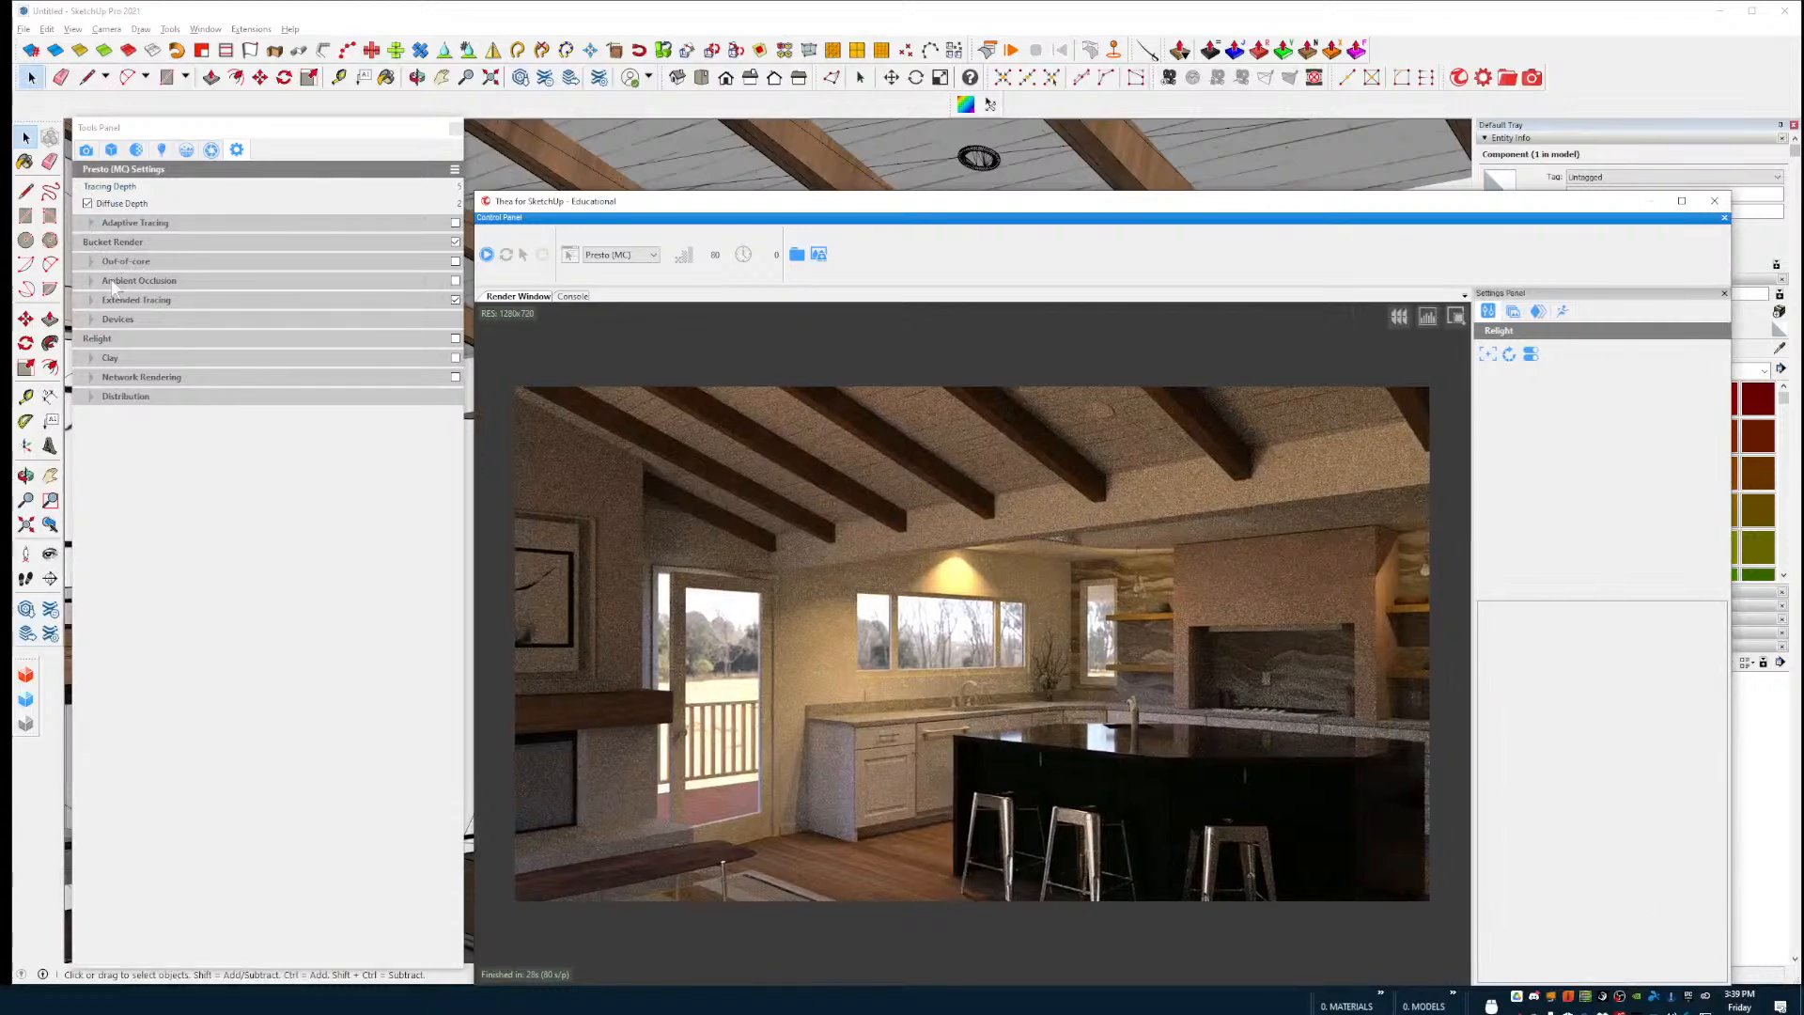
left_click(235, 150)
left_click(211, 151)
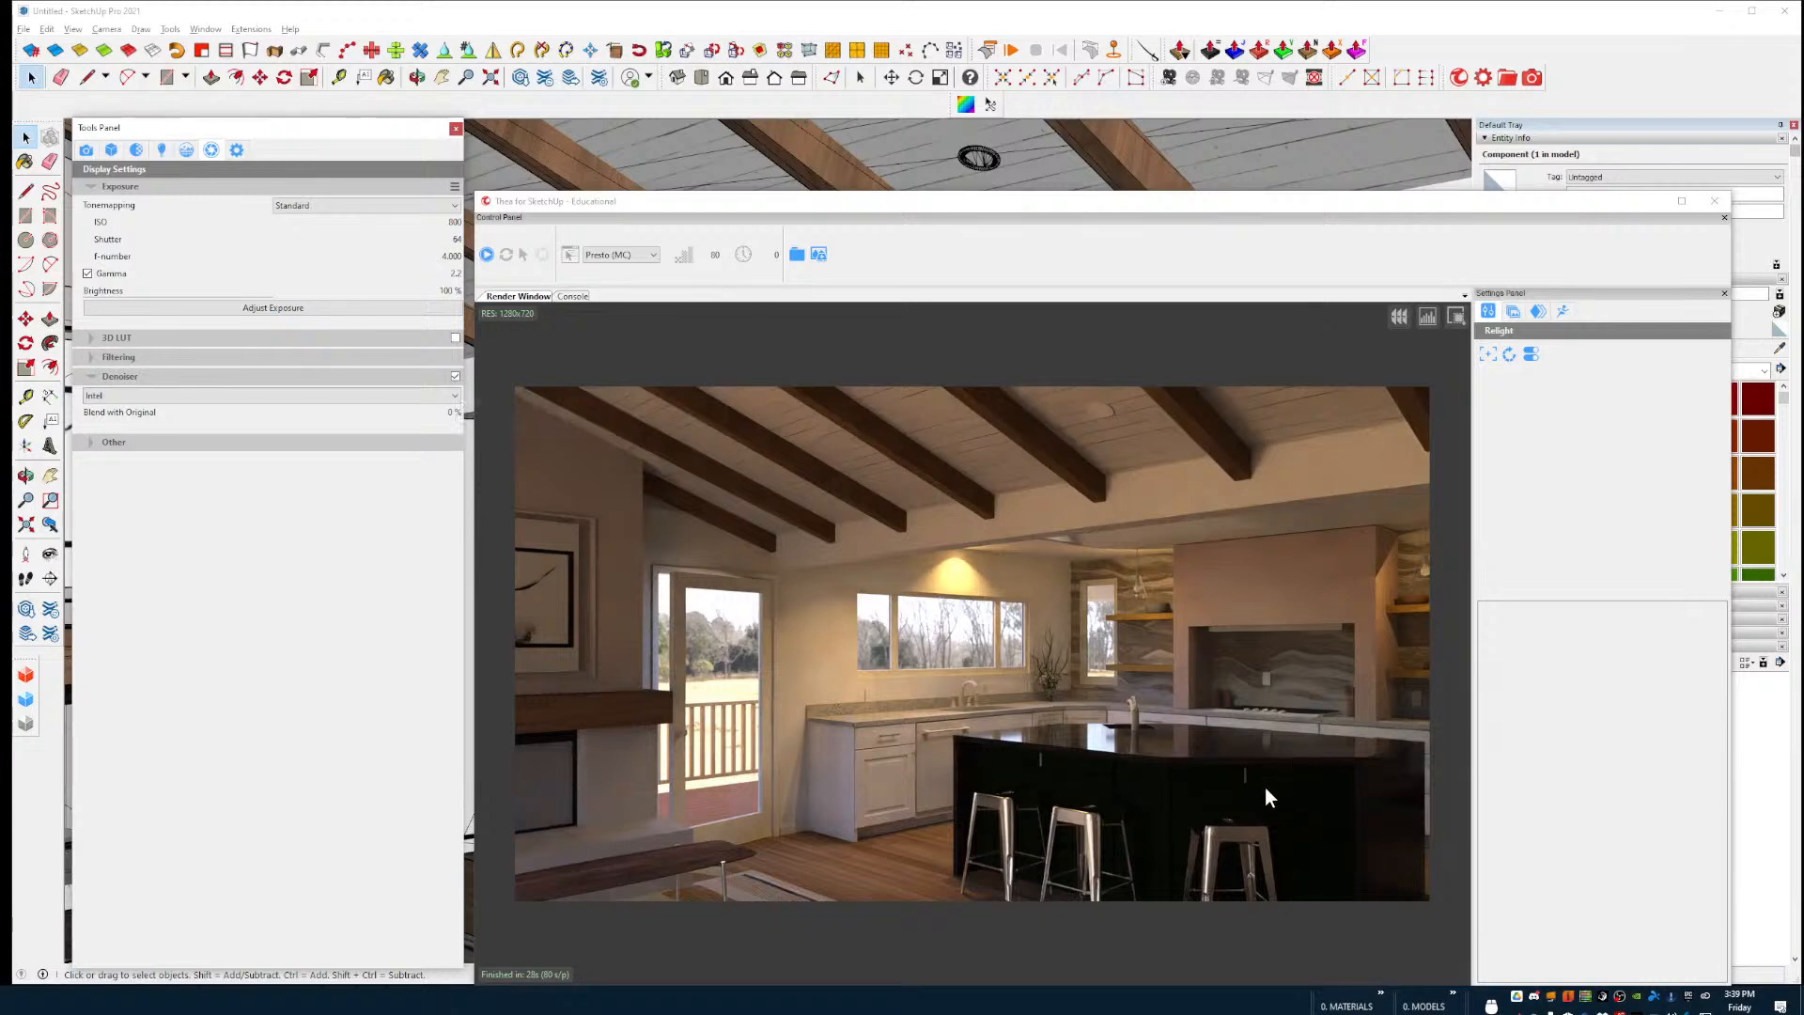
Step: Examine the denoised render up close at the island's countertop edge, its dark panels and the metal stools
scroll(1101, 781, "up", 1)
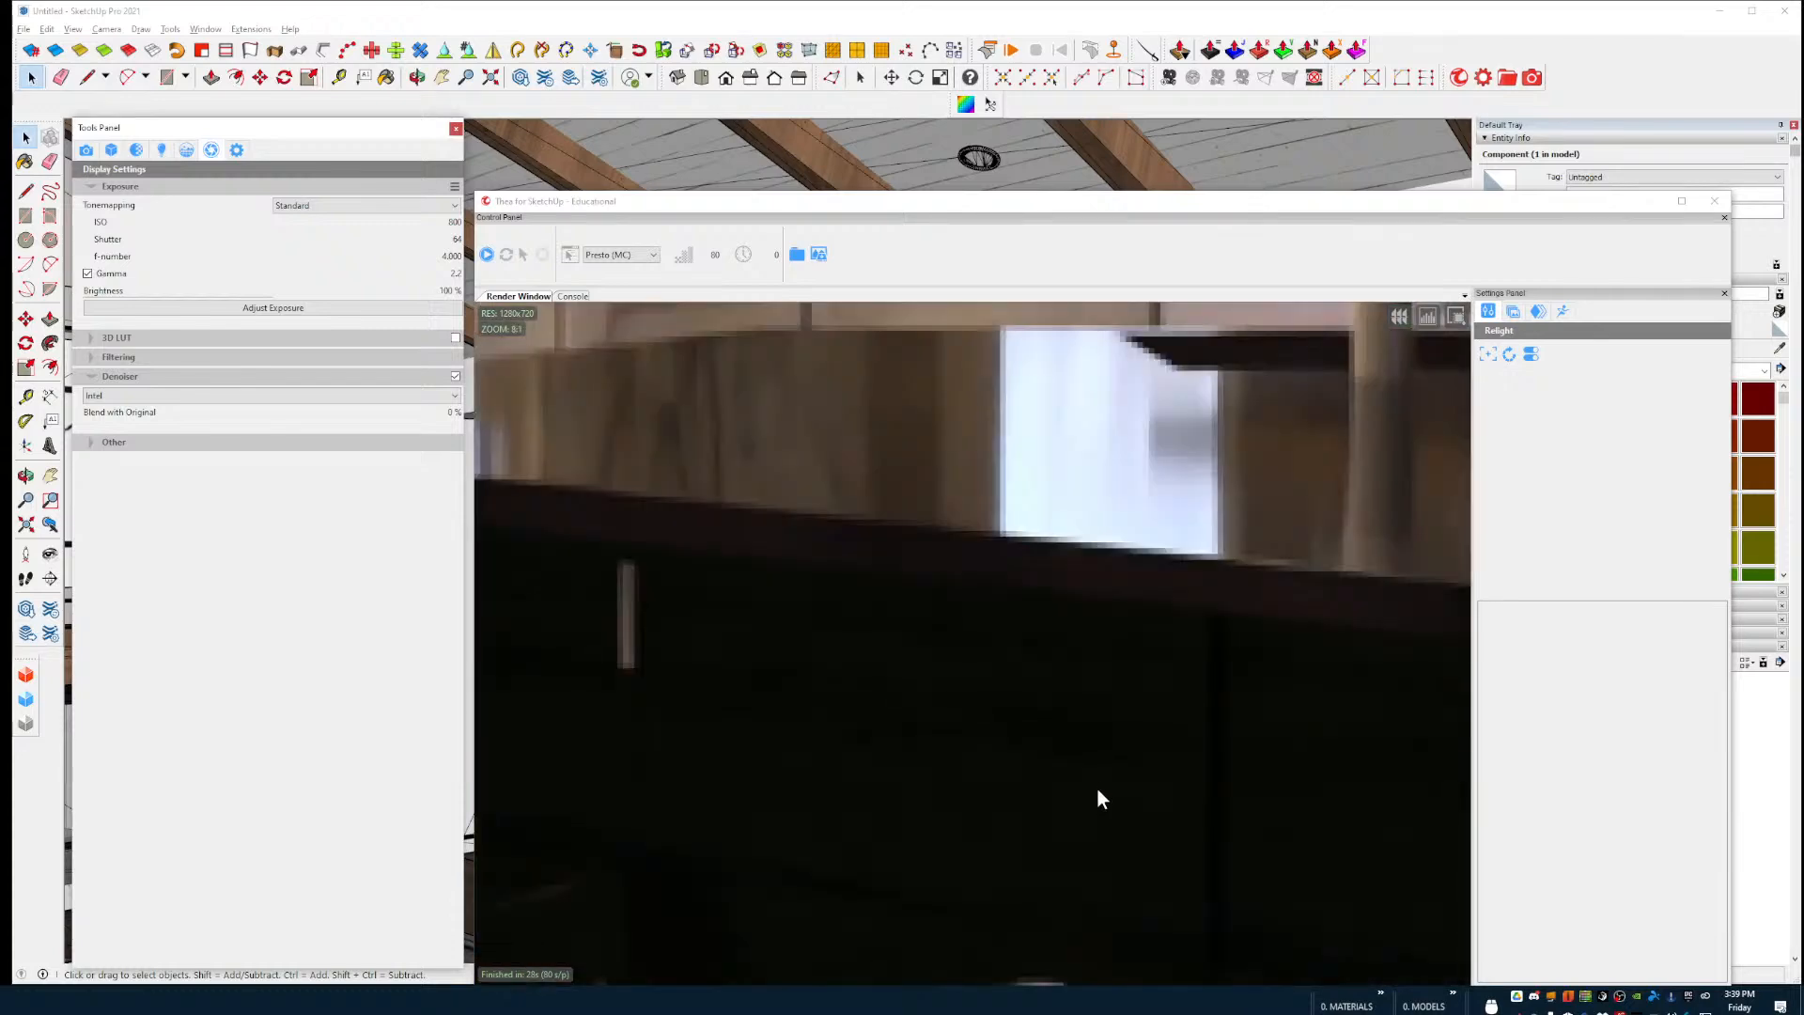
scroll(846, 789, "up", 1)
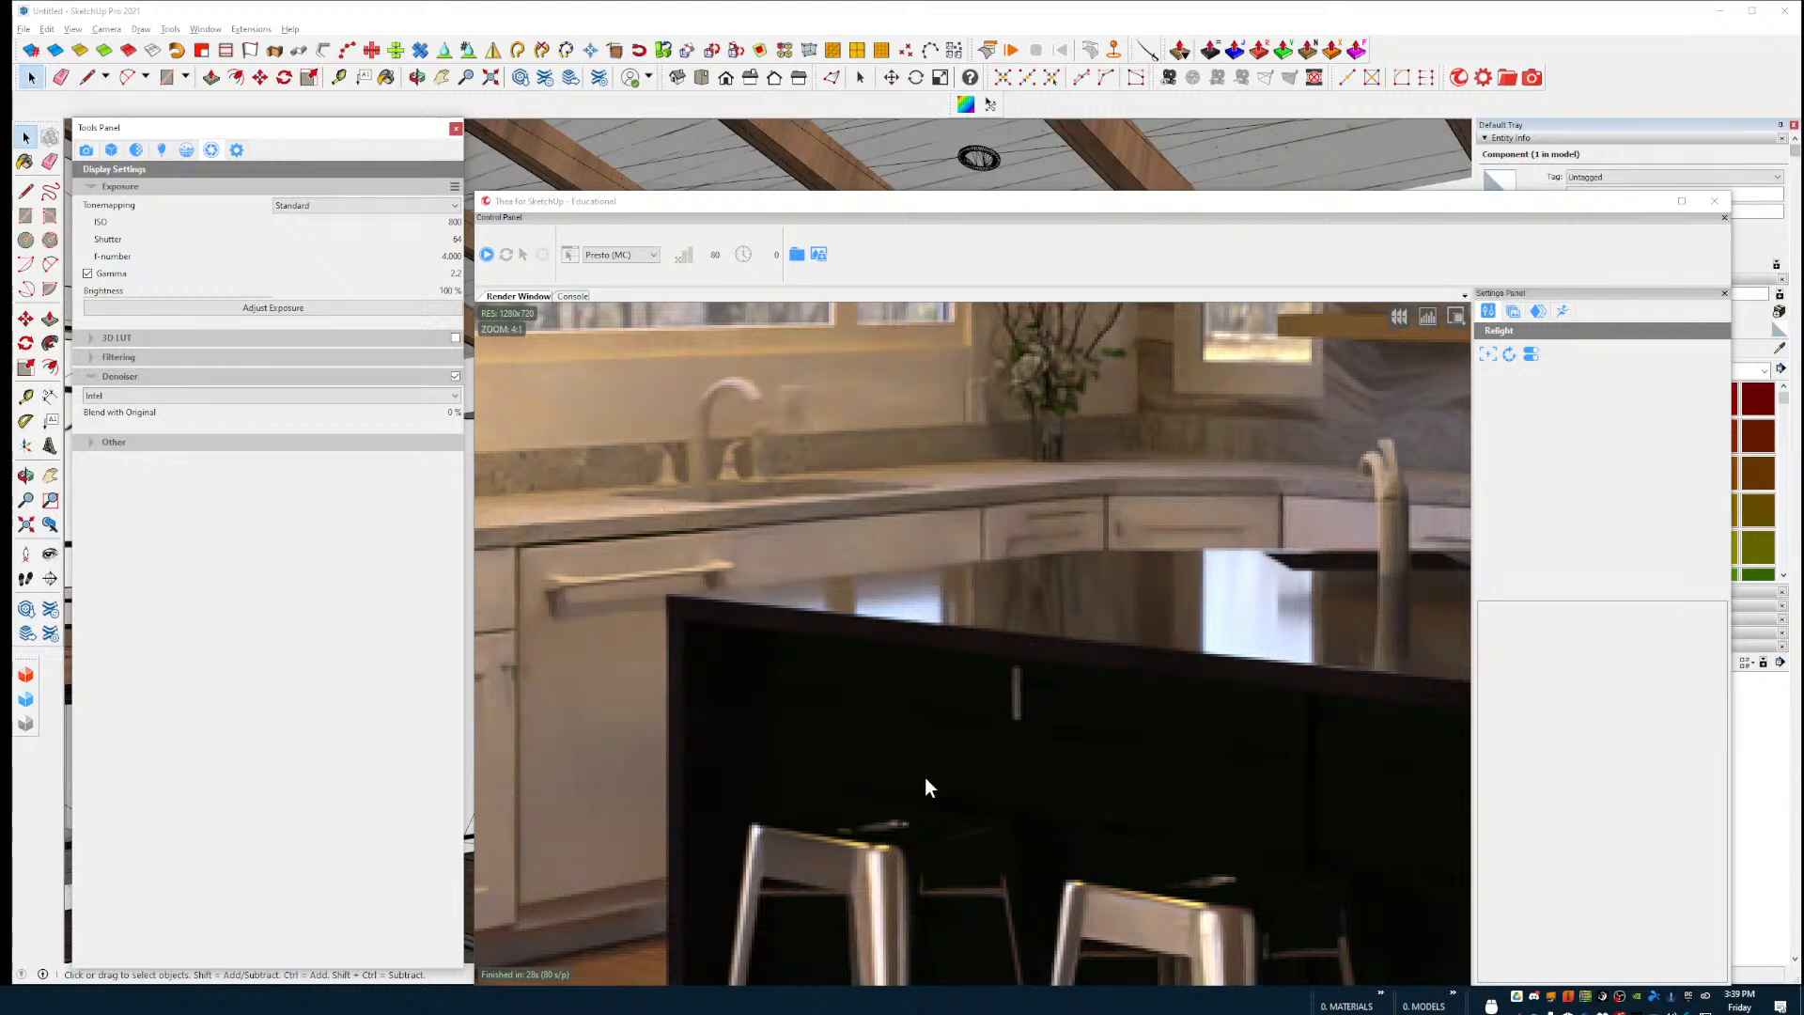
scroll(940, 827, "down", 2)
scroll(953, 883, "up", 2)
scroll(1045, 894, "up", 1)
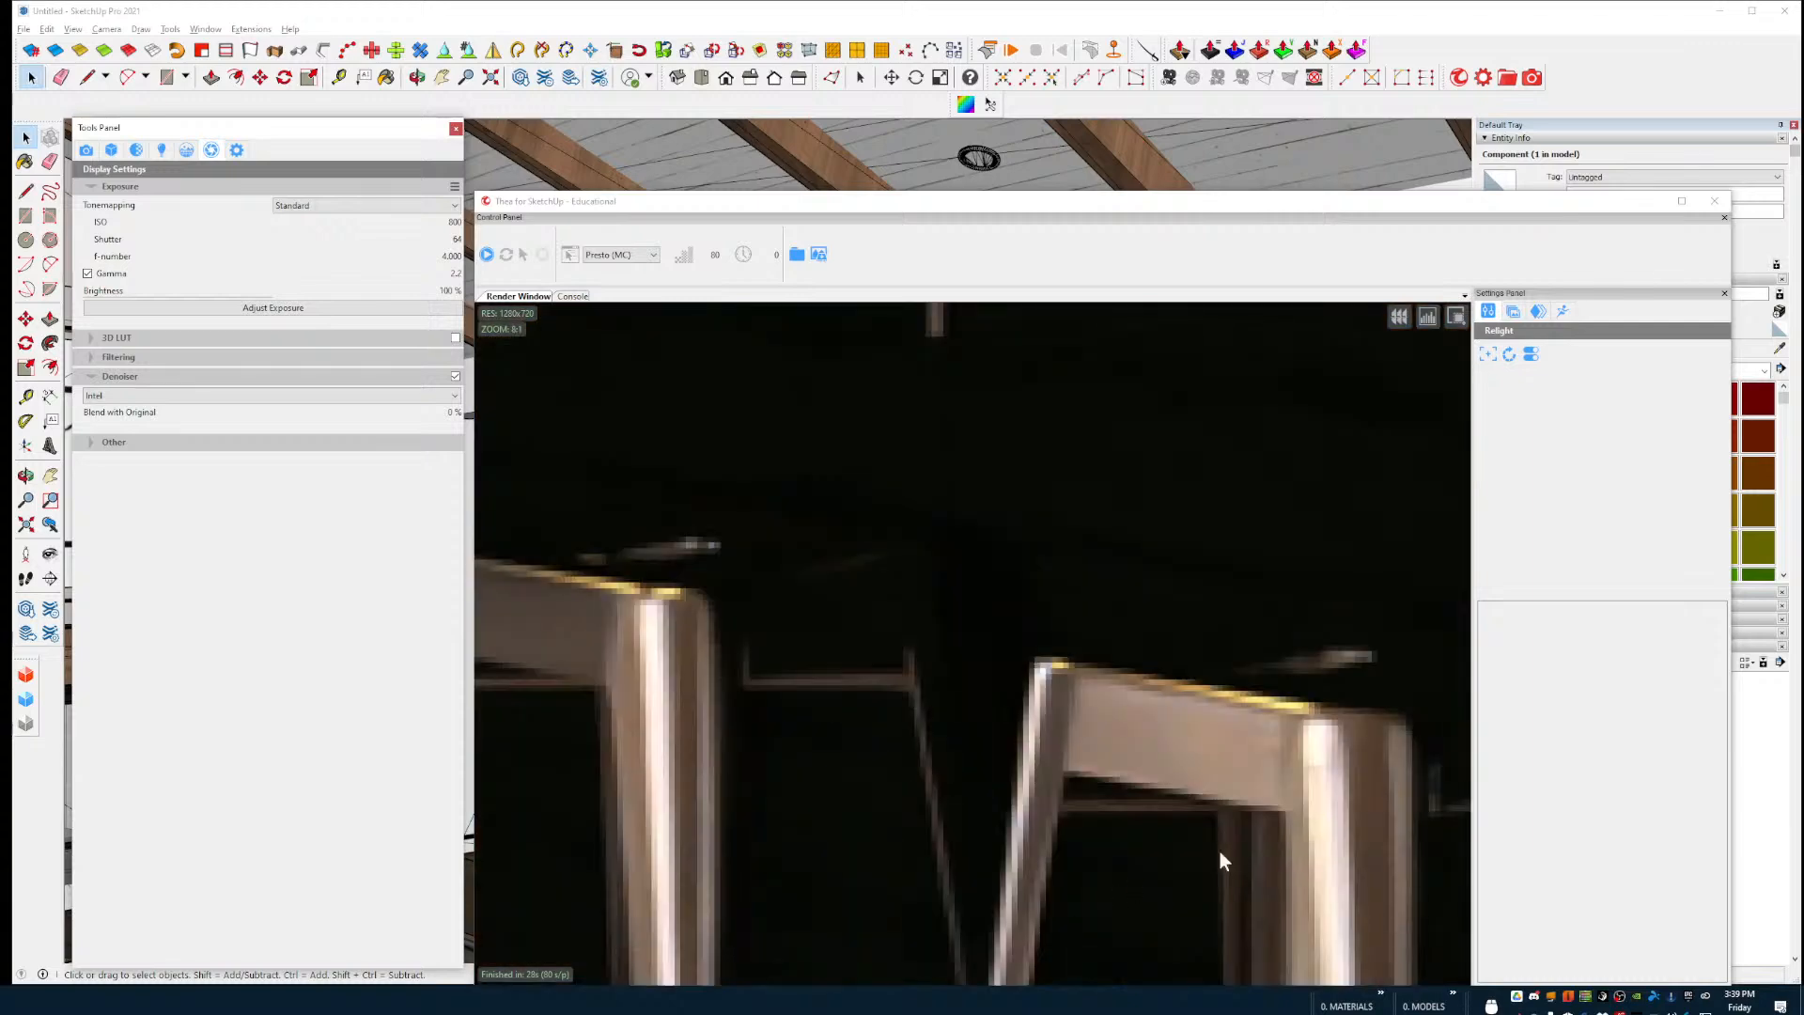
scroll(803, 762, "down", 1)
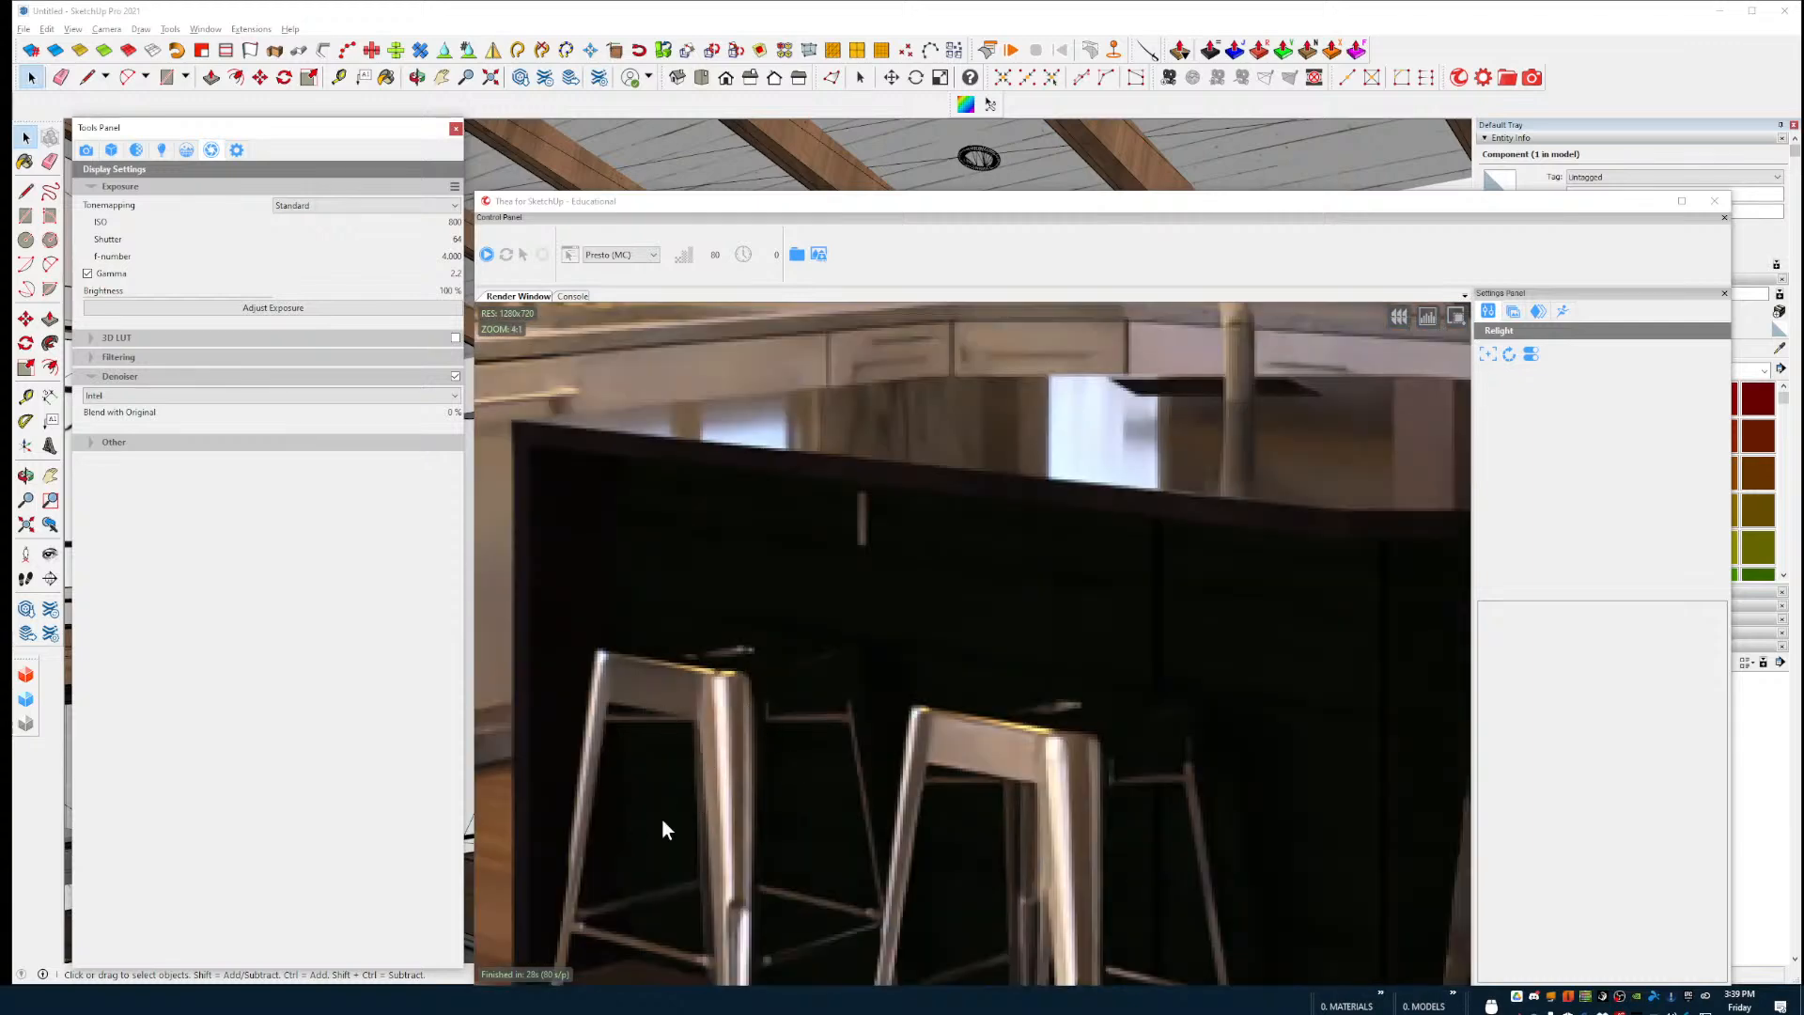
Step: Examine the denoised render's island countertop reflections, the lit wall above the windows, the pendant lights and the cooktop alcove
scroll(939, 818, "down", 1)
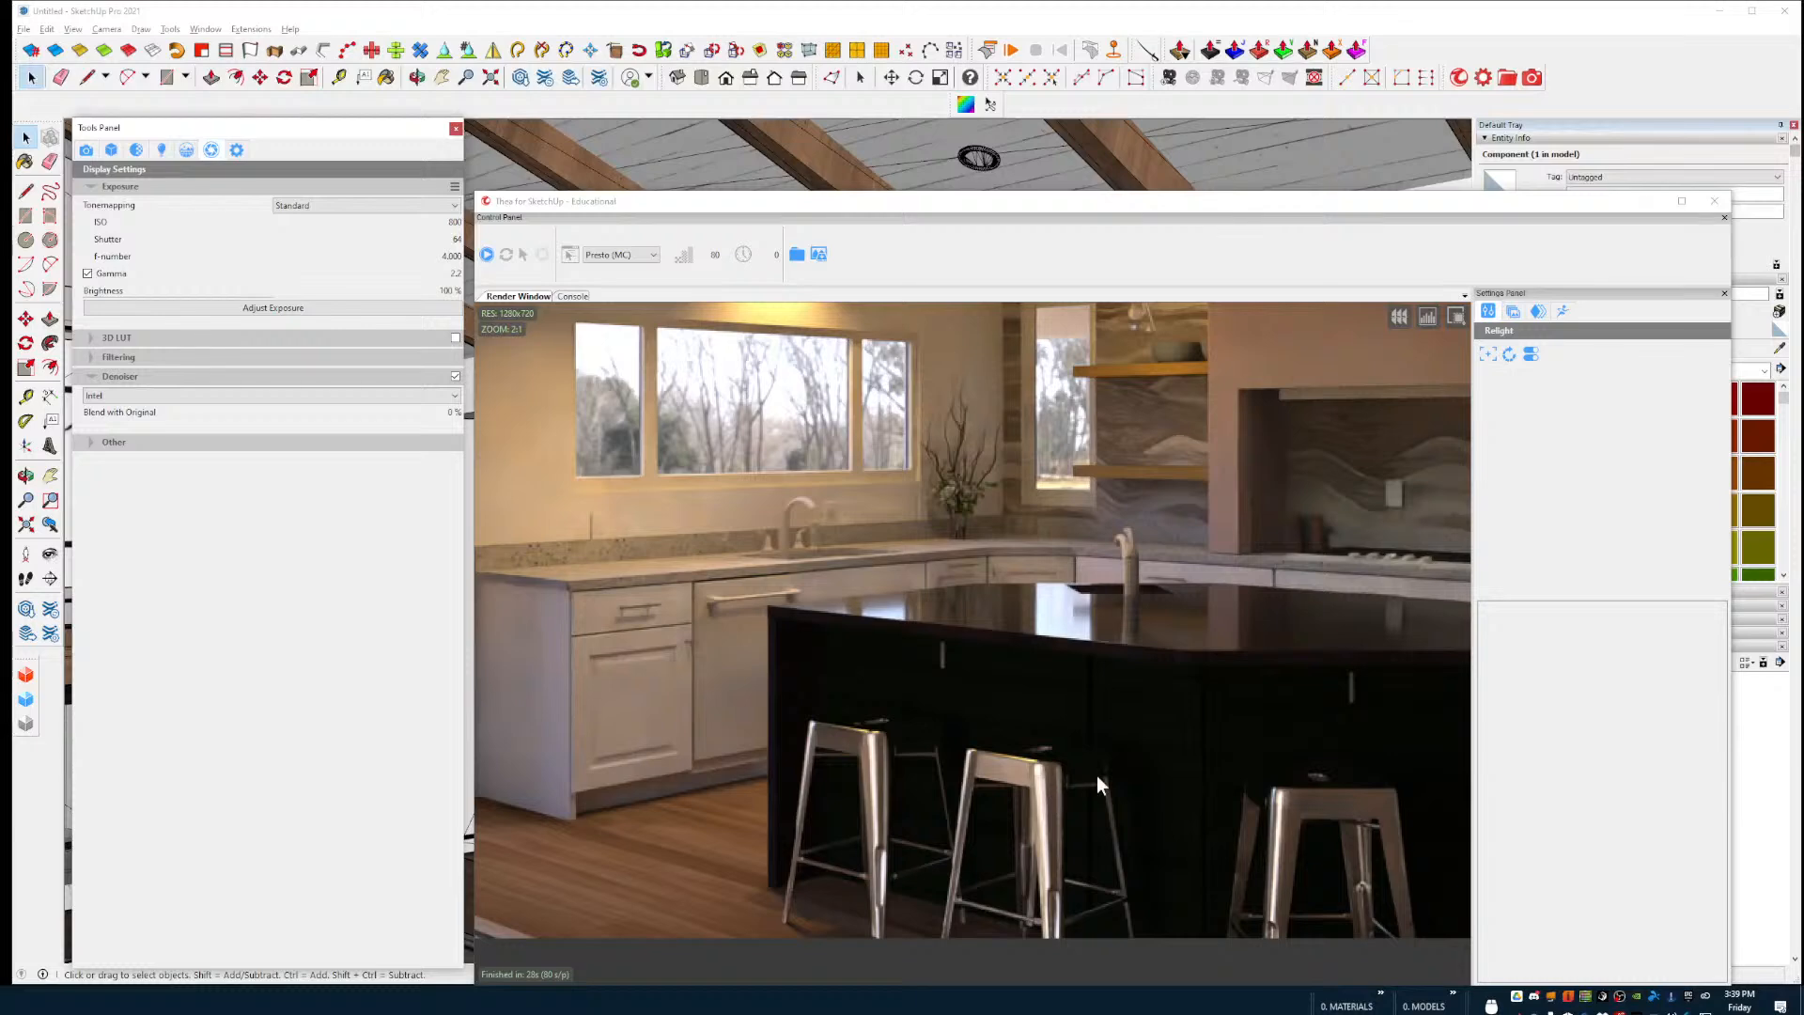
scroll(1123, 612, "up", 1)
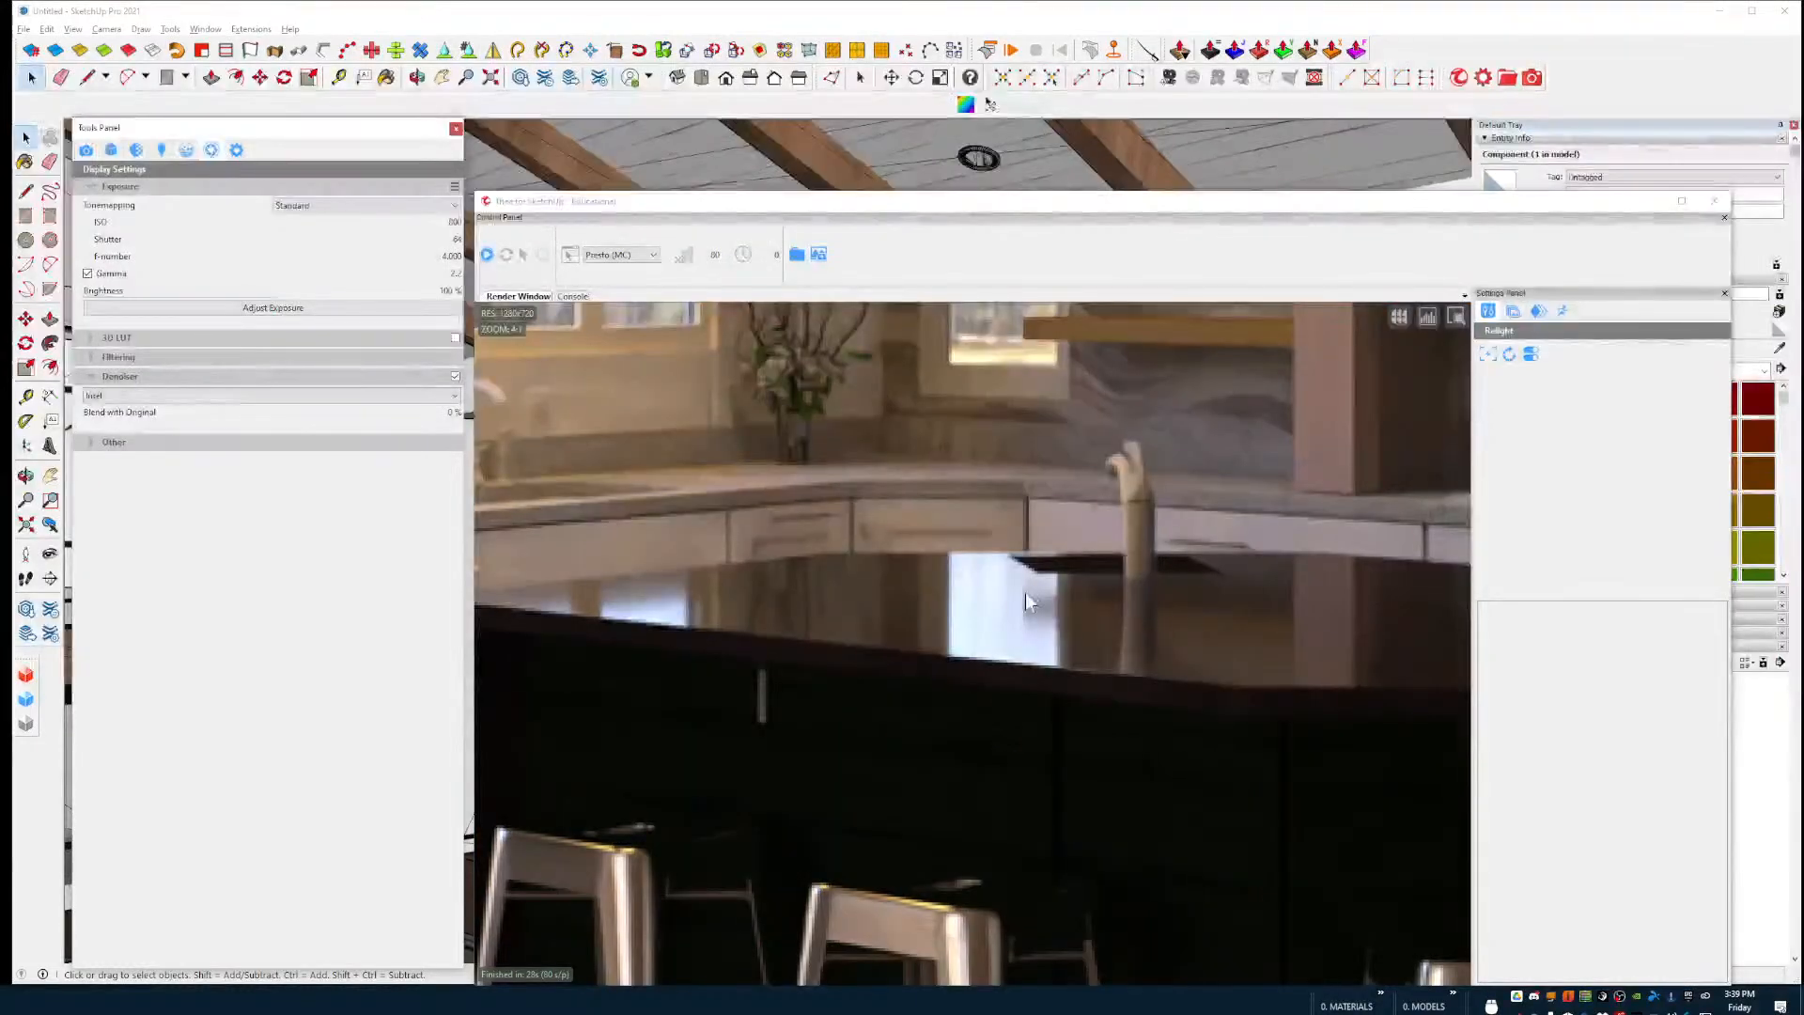
scroll(1025, 594, "down", 1)
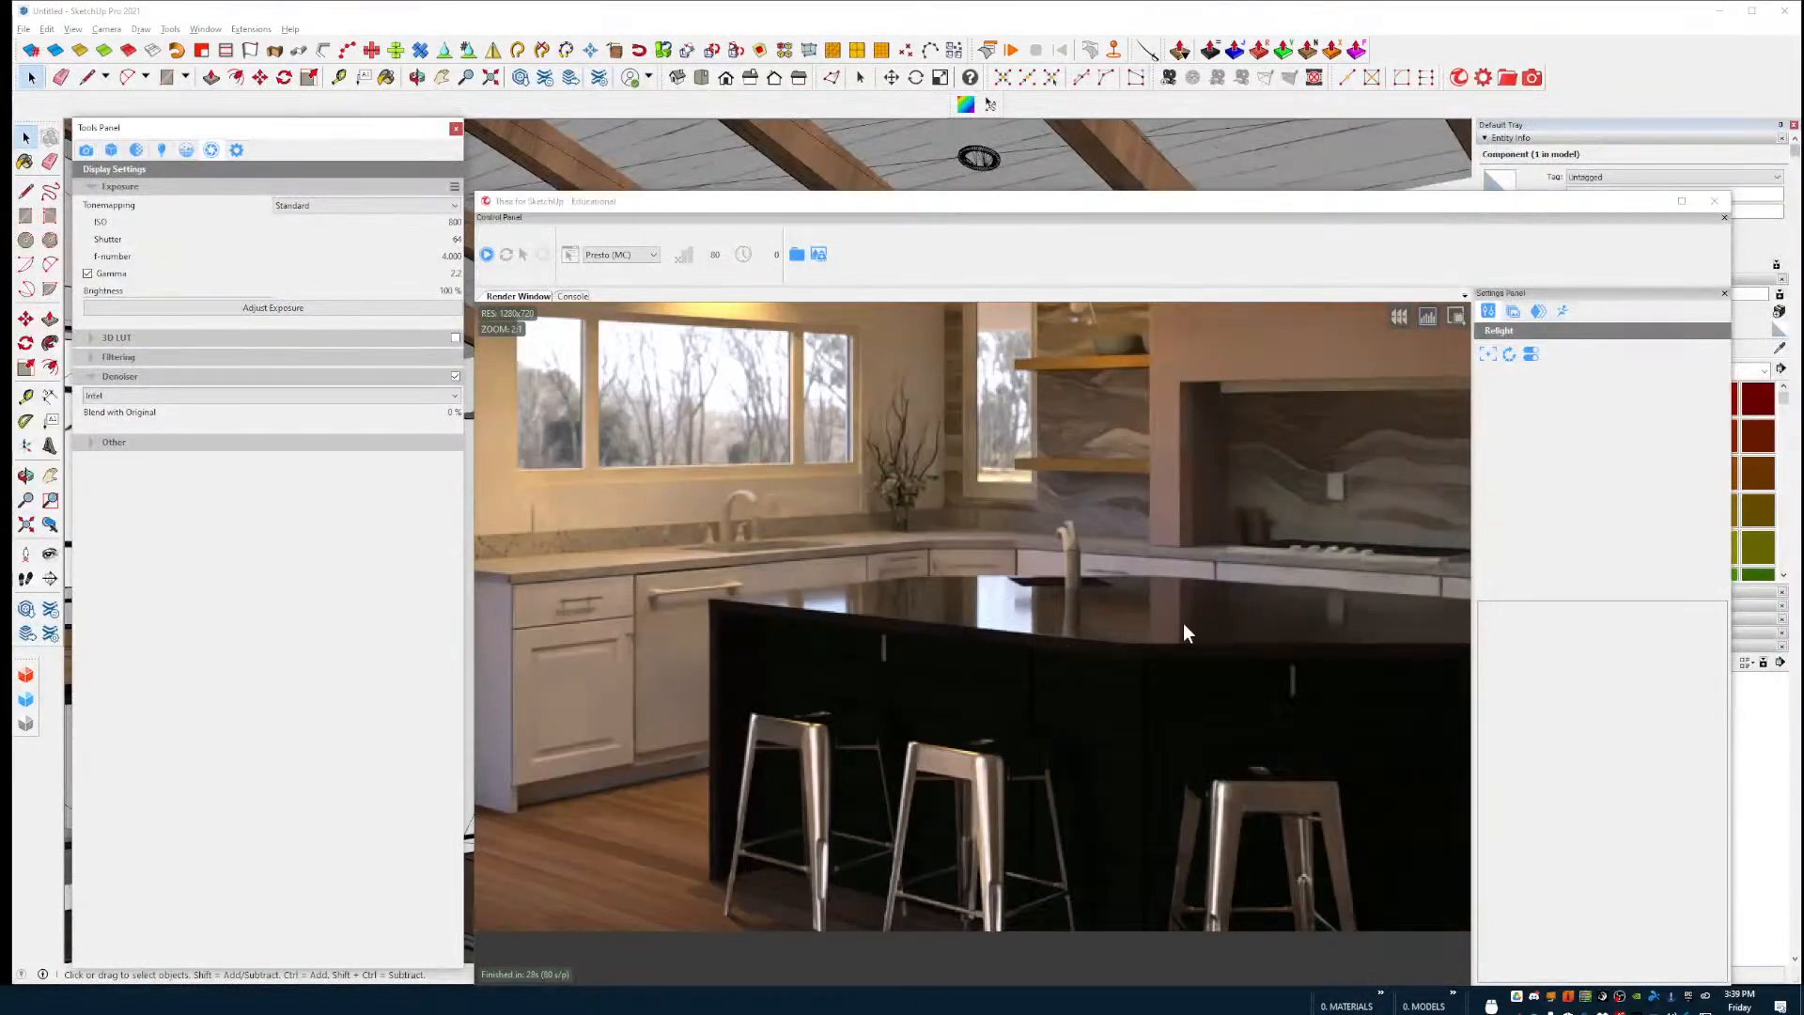
scroll(1192, 620, "up", 1)
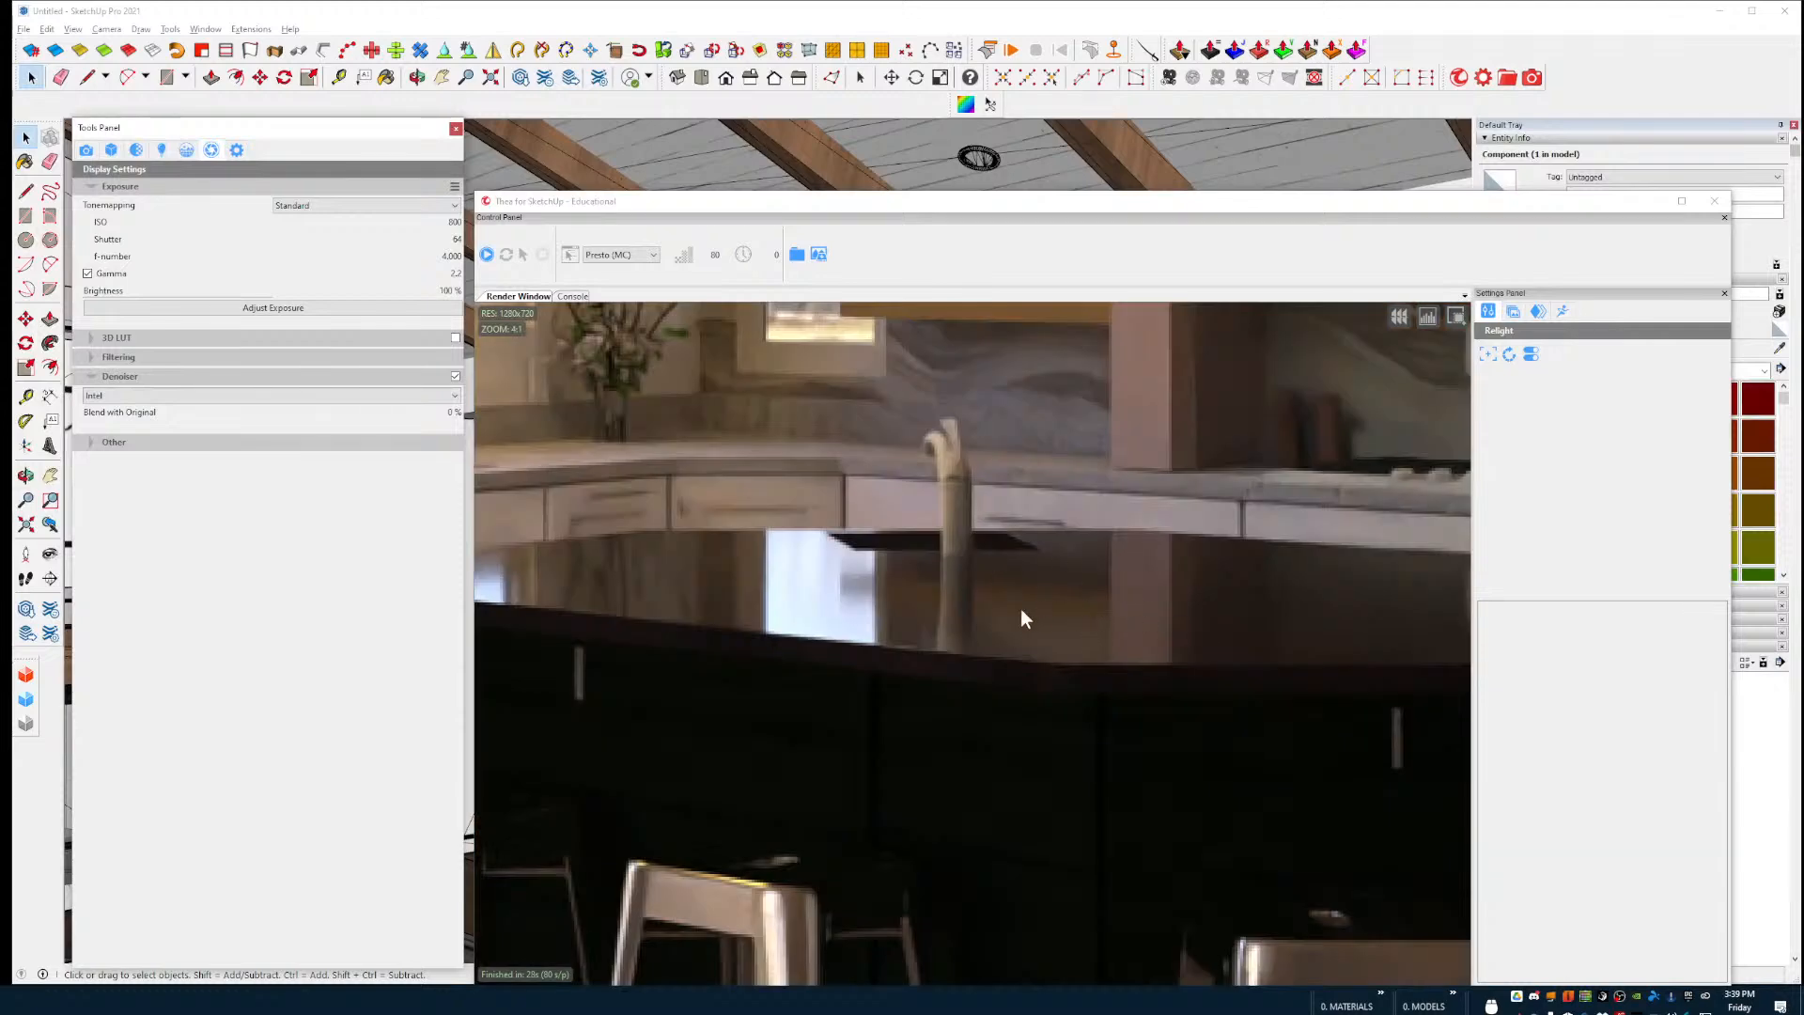
scroll(701, 616, "down", 2)
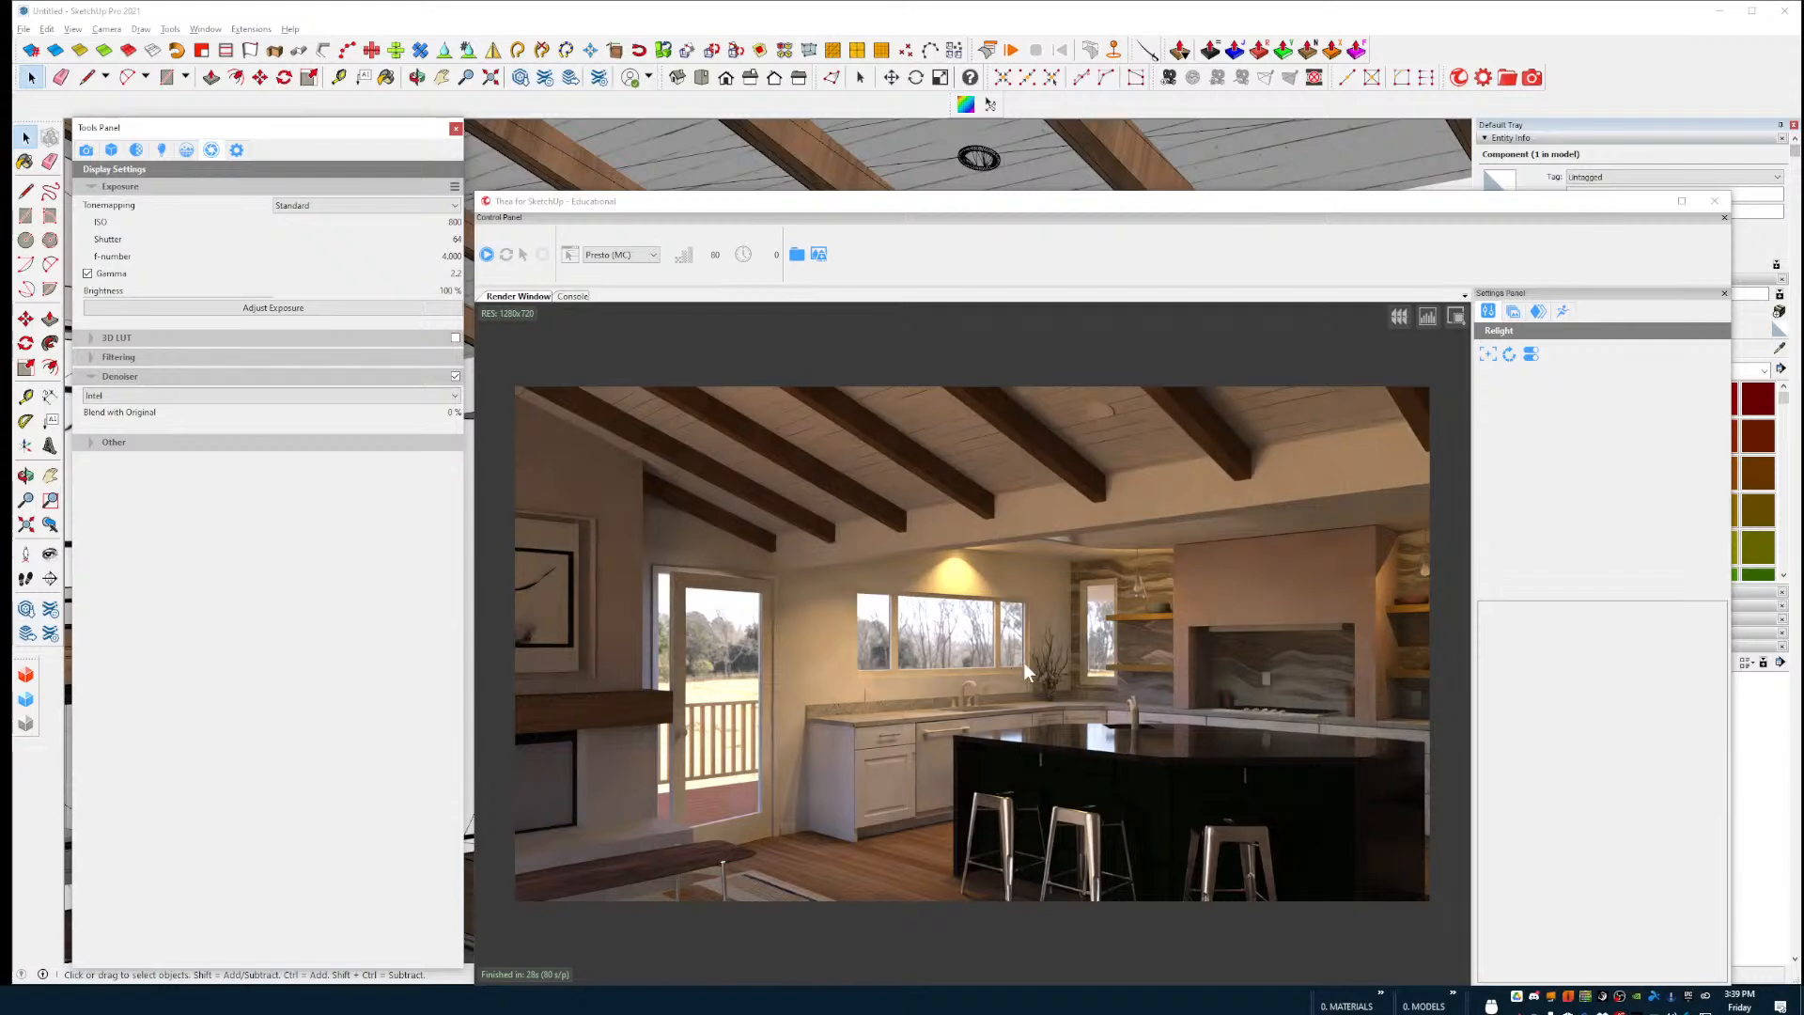
scroll(1023, 662, "up", 3)
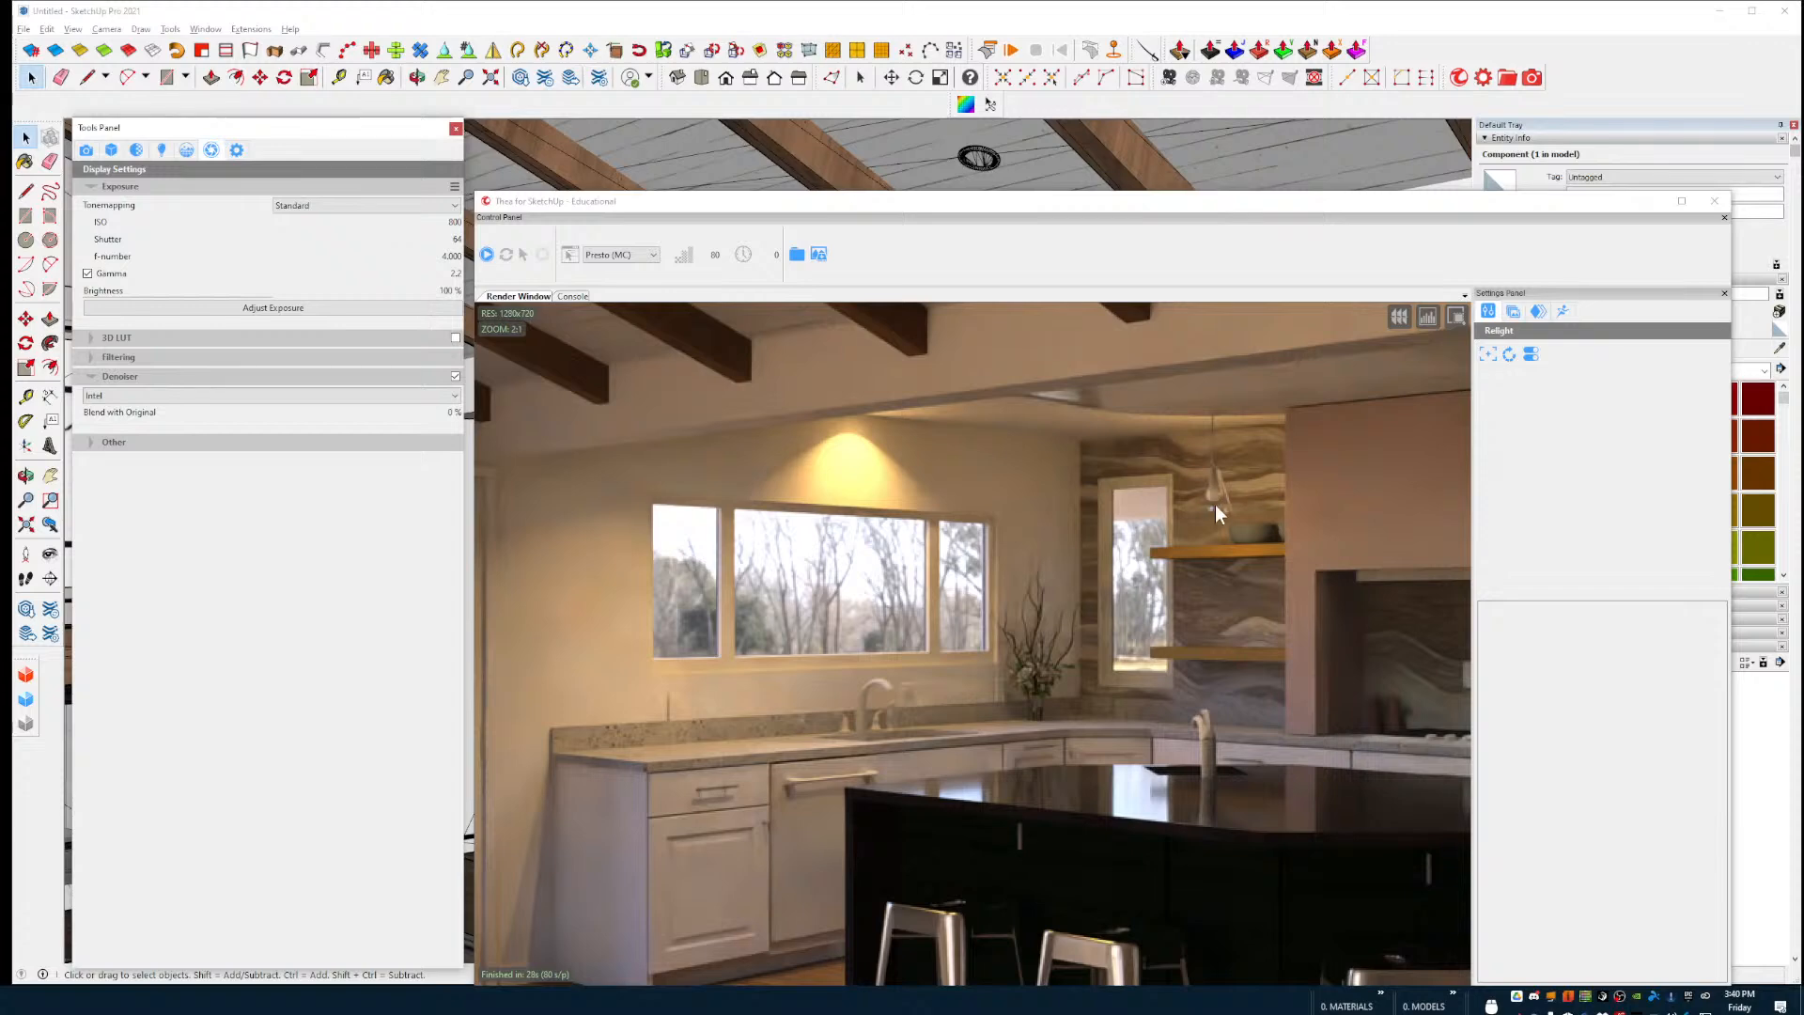
scroll(1231, 509, "down", 1)
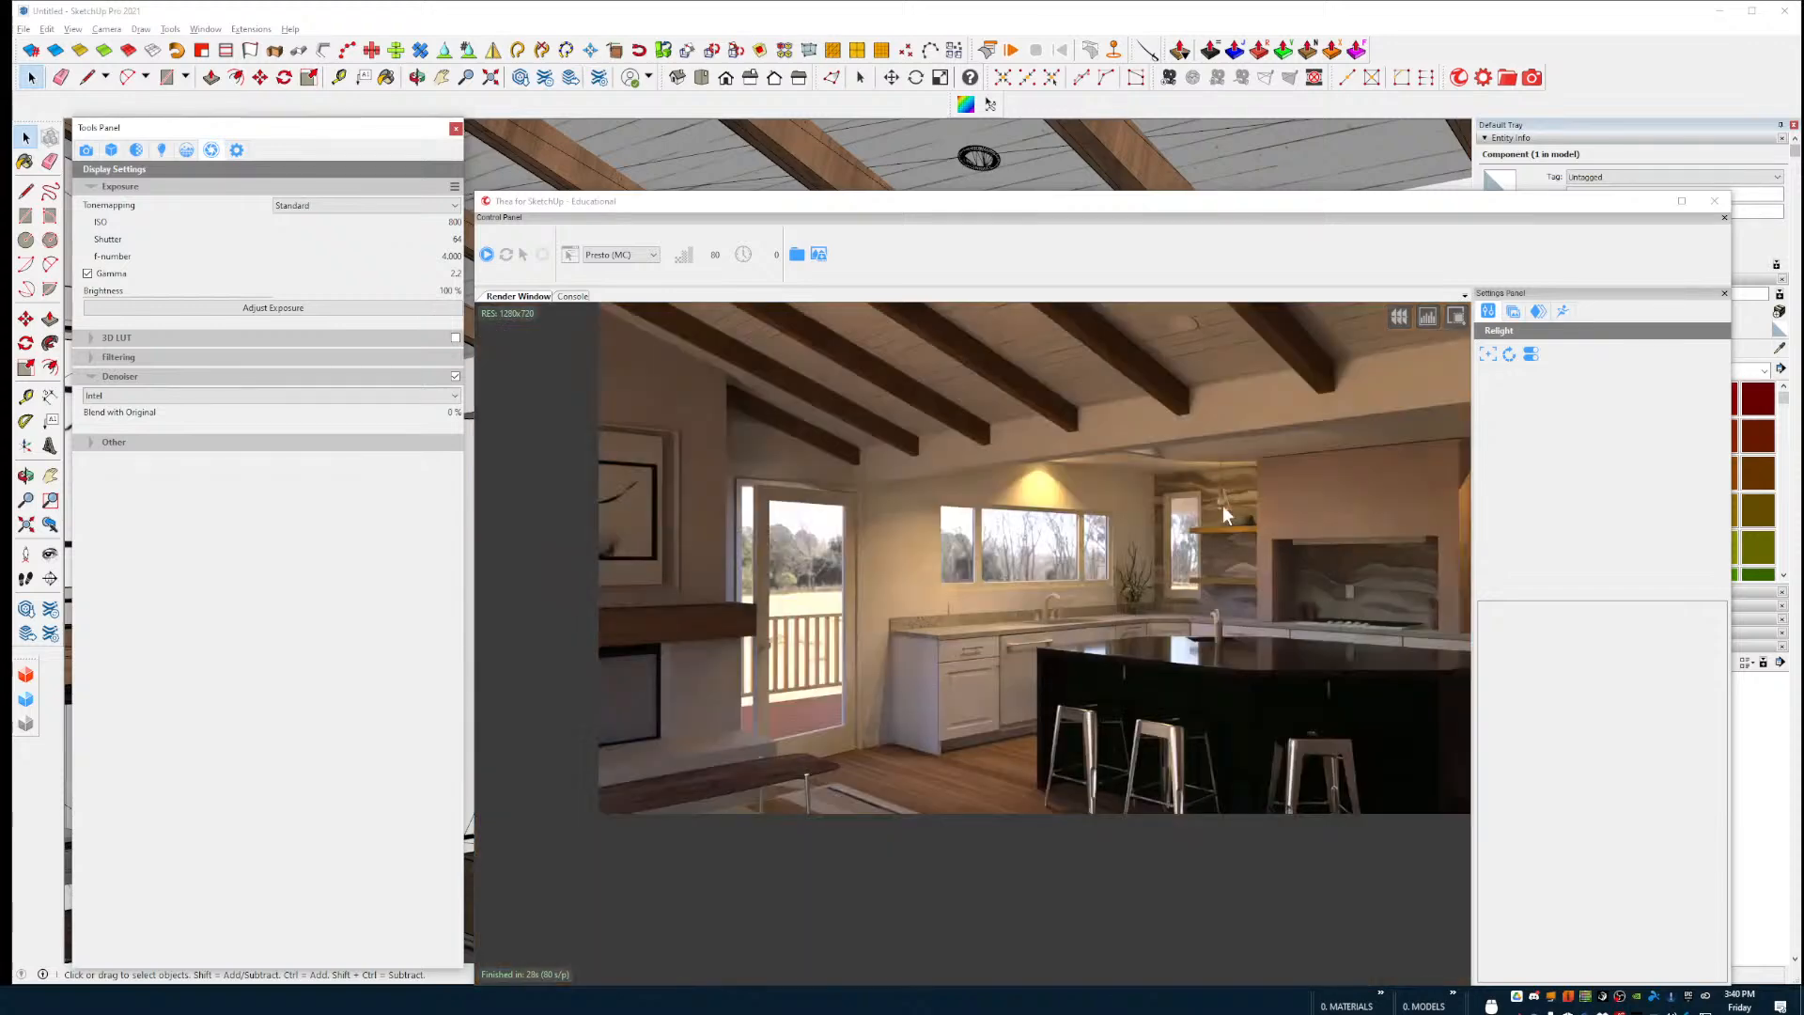
left_click_drag(1225, 543, 993, 558)
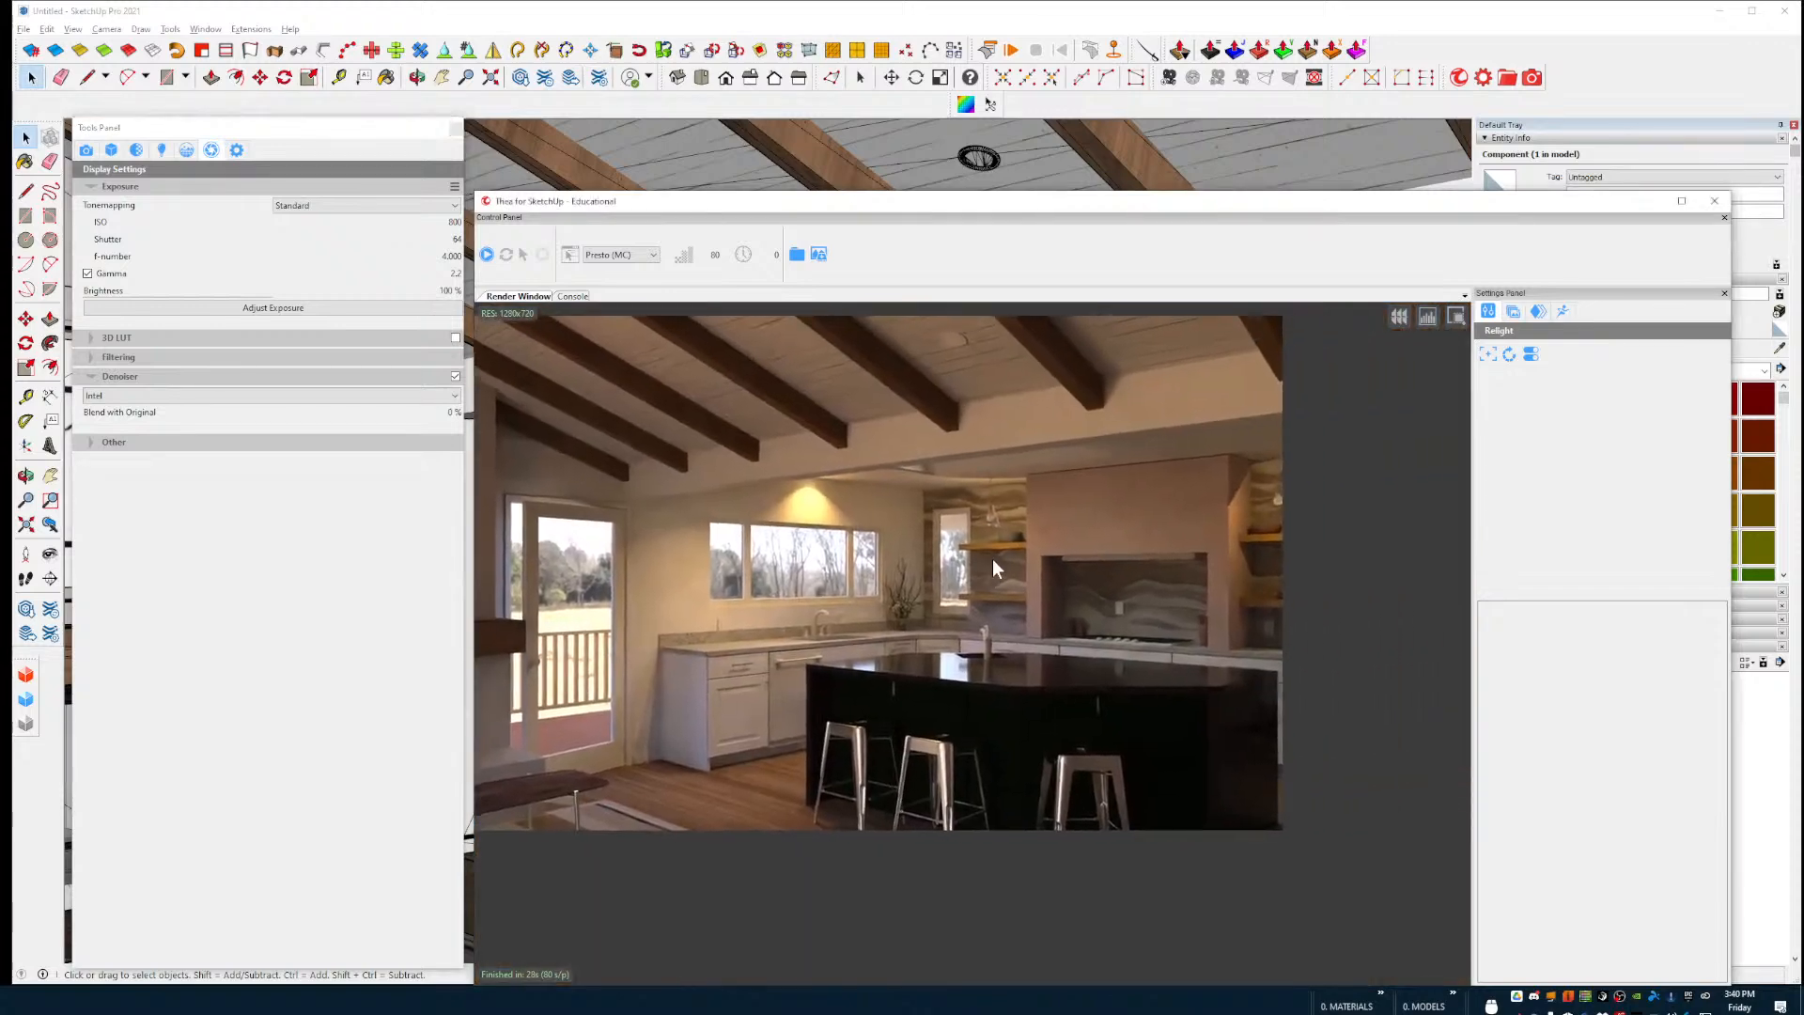
scroll(1250, 521, "up", 1)
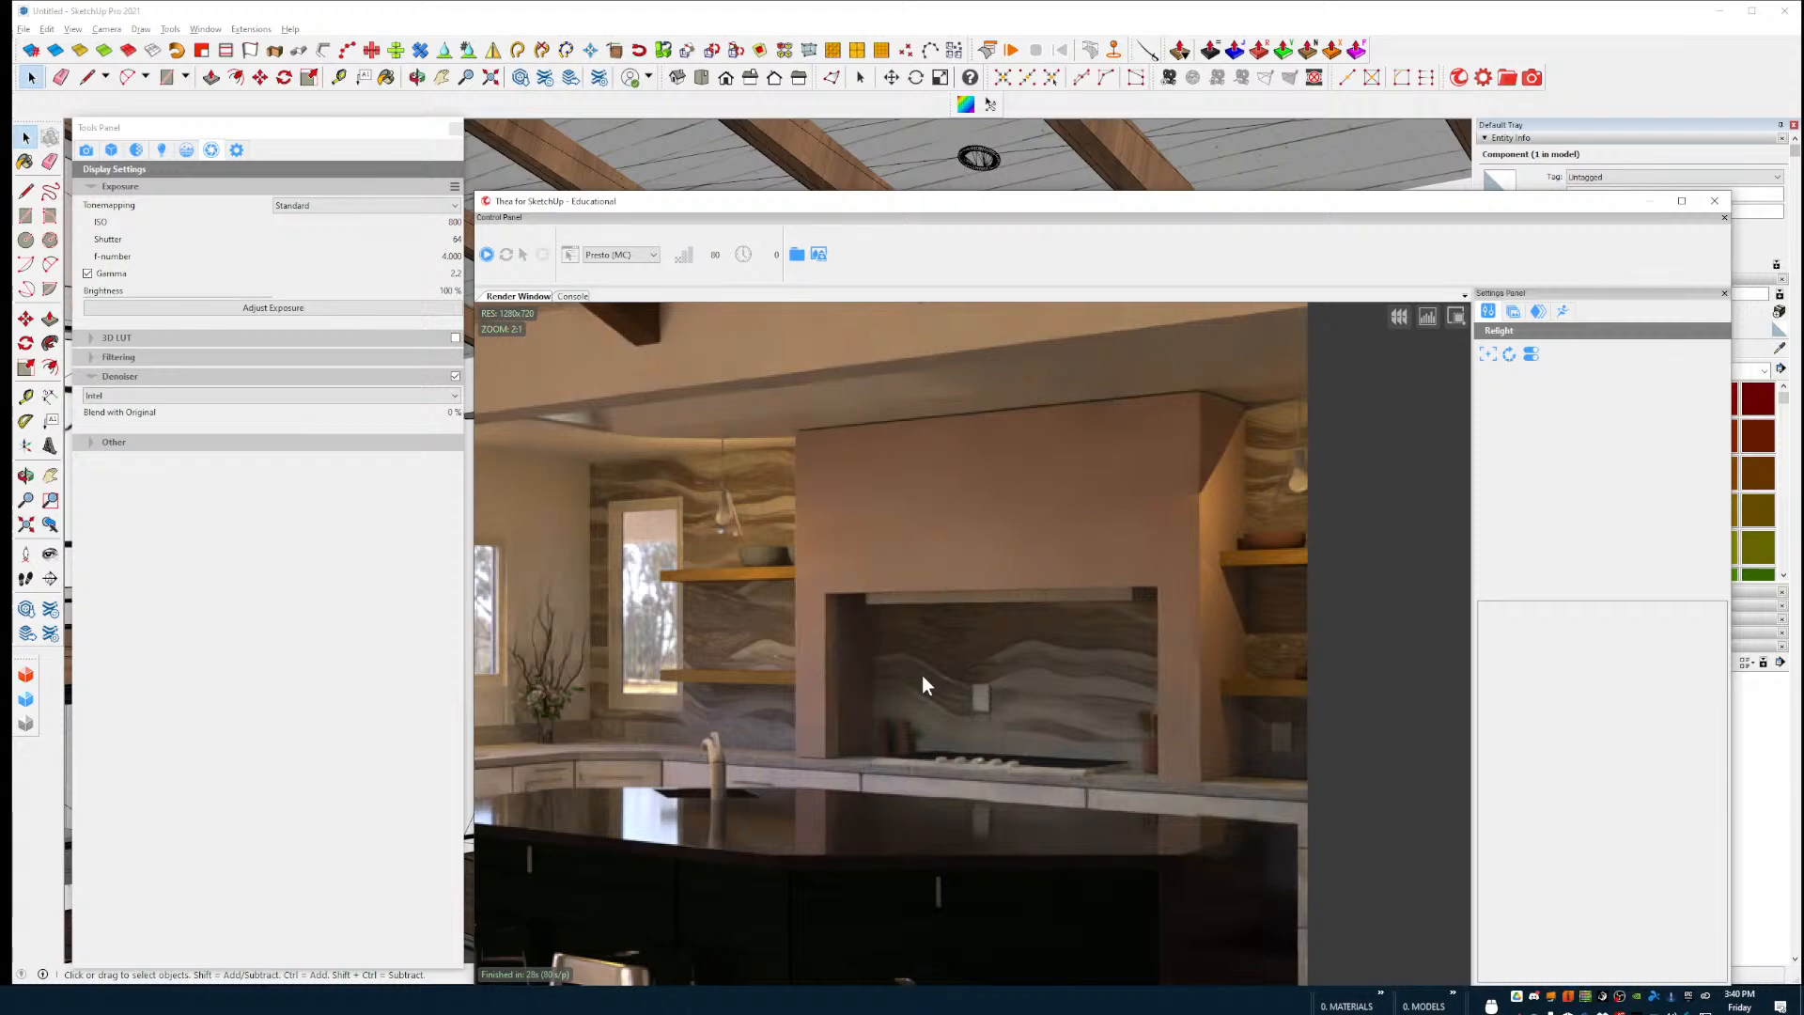
scroll(922, 674, "down", 1)
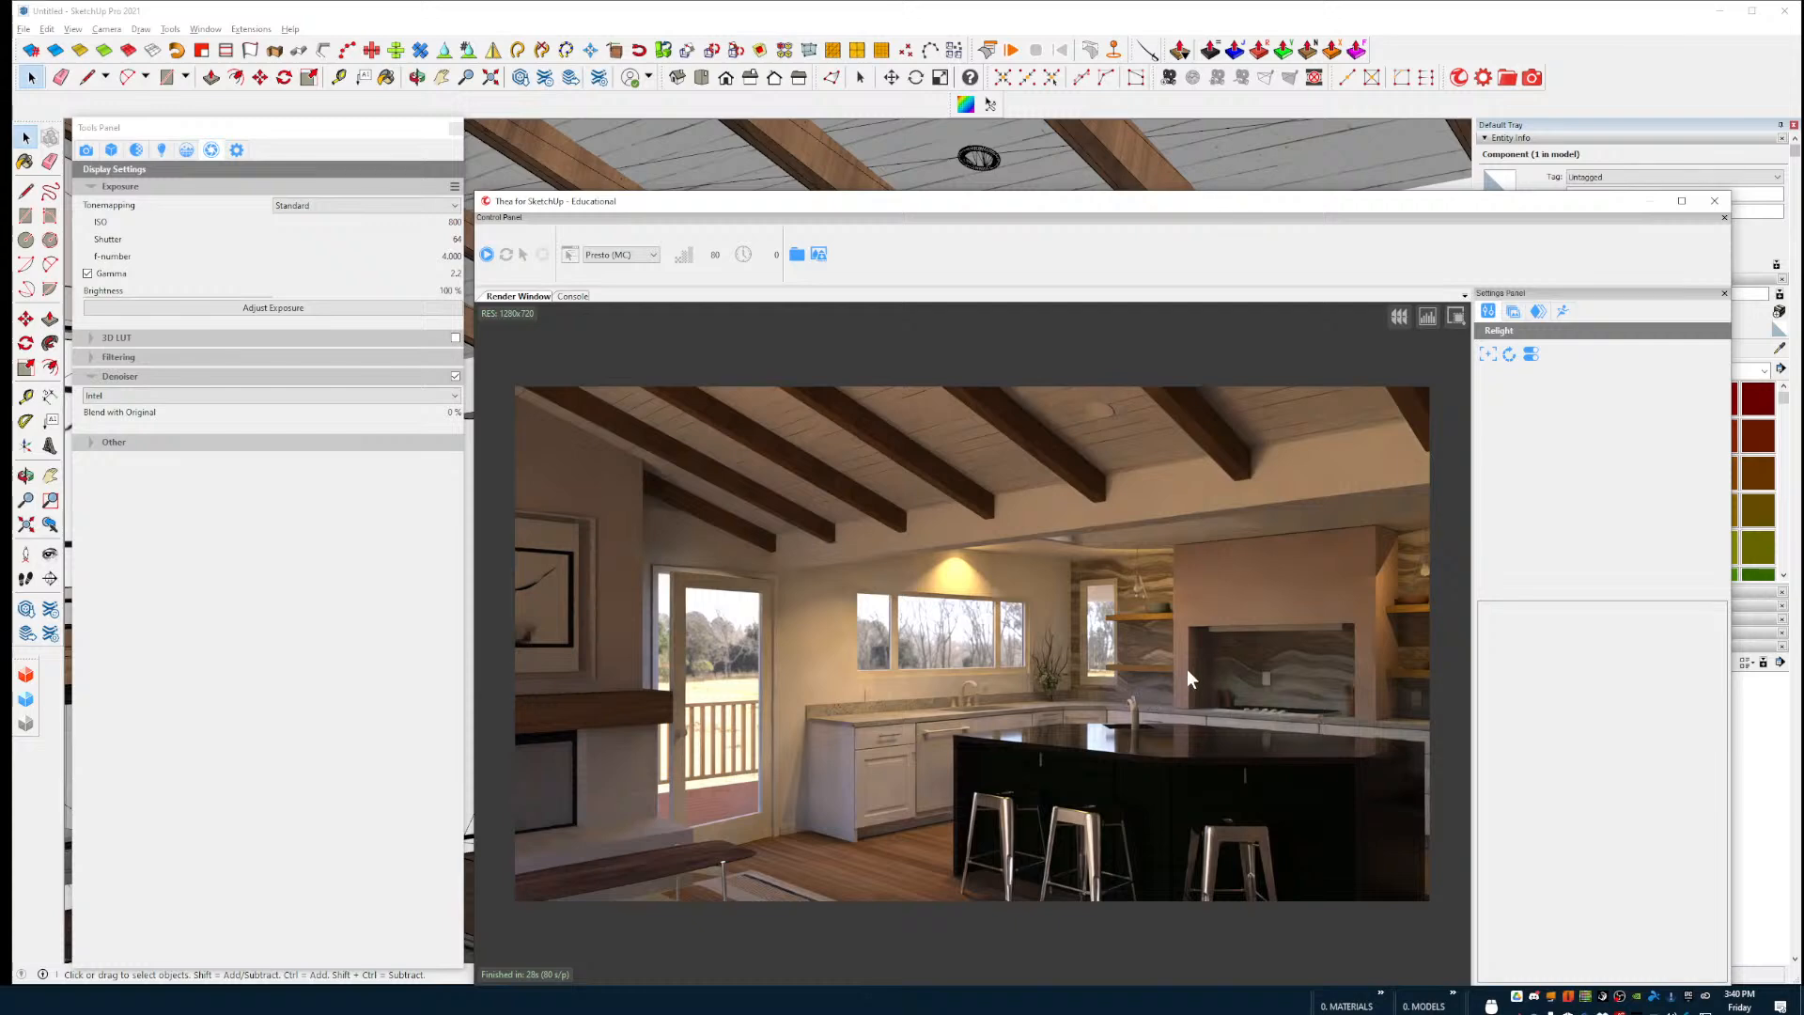
Step: Examine the render's floating shelves and sink corner and zoom in closely on the beveled corner of the black island
scroll(1210, 649, "up", 2)
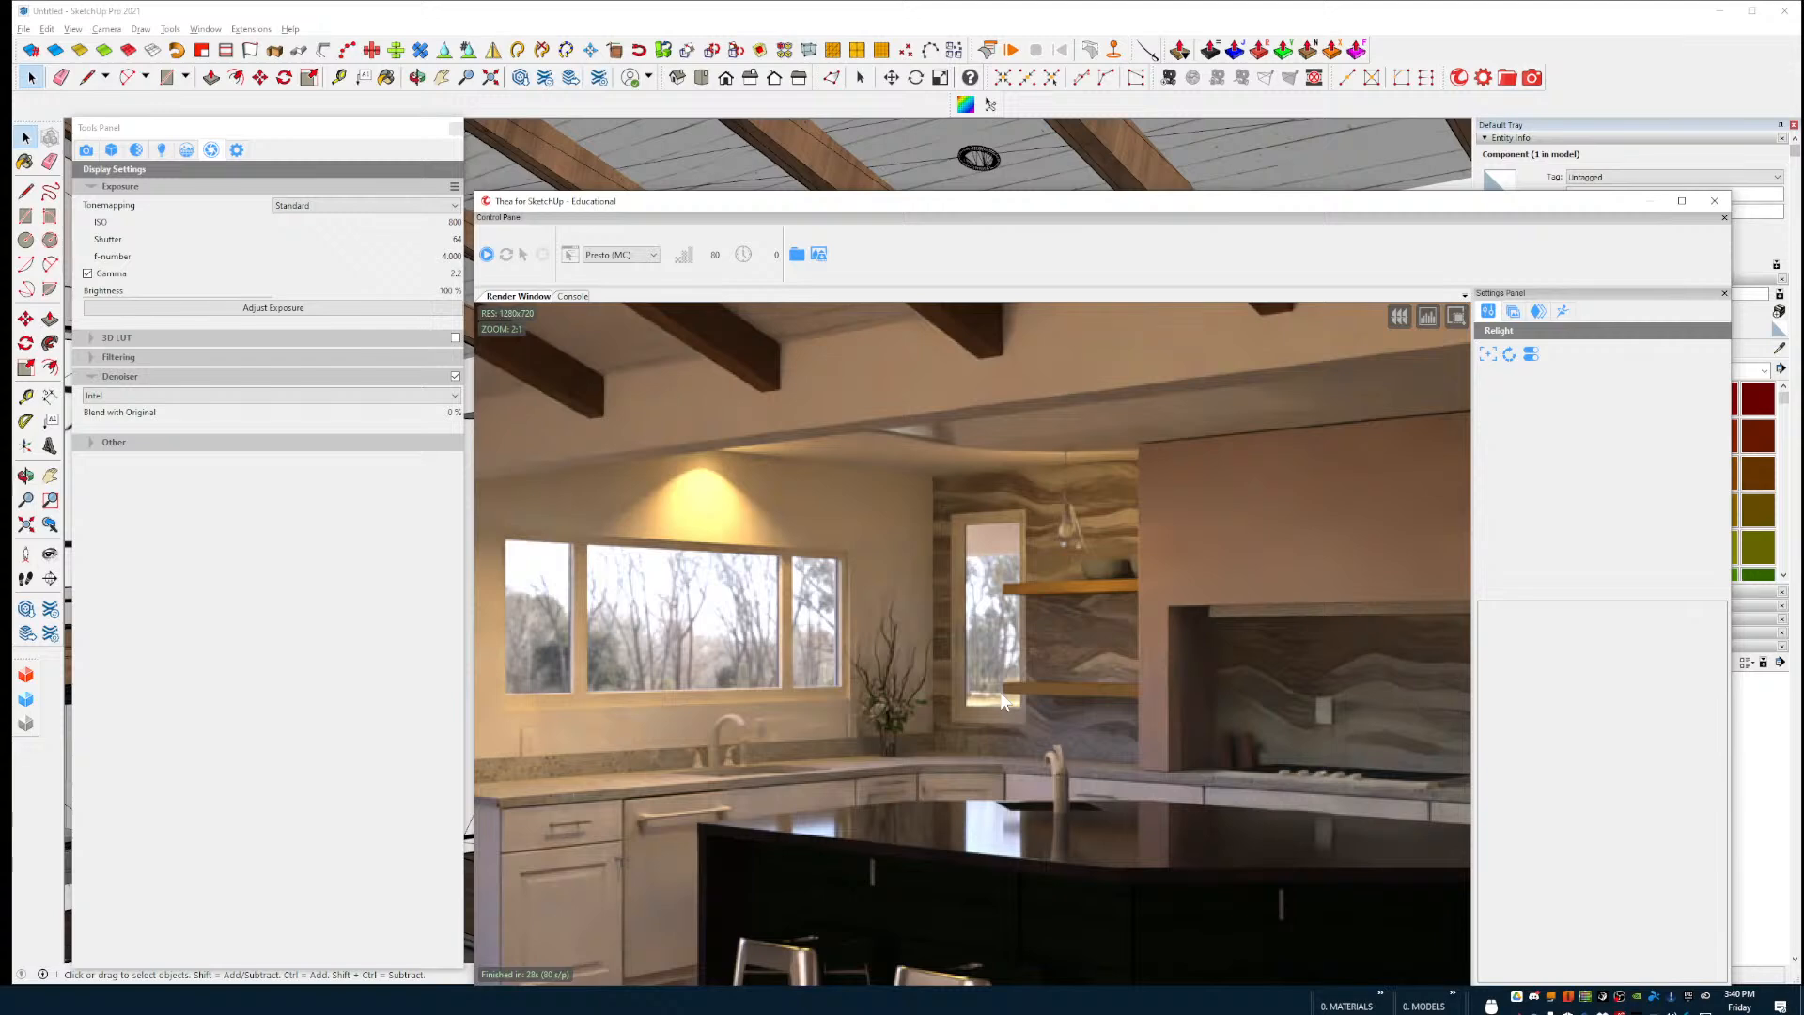
scroll(1002, 700, "down", 2)
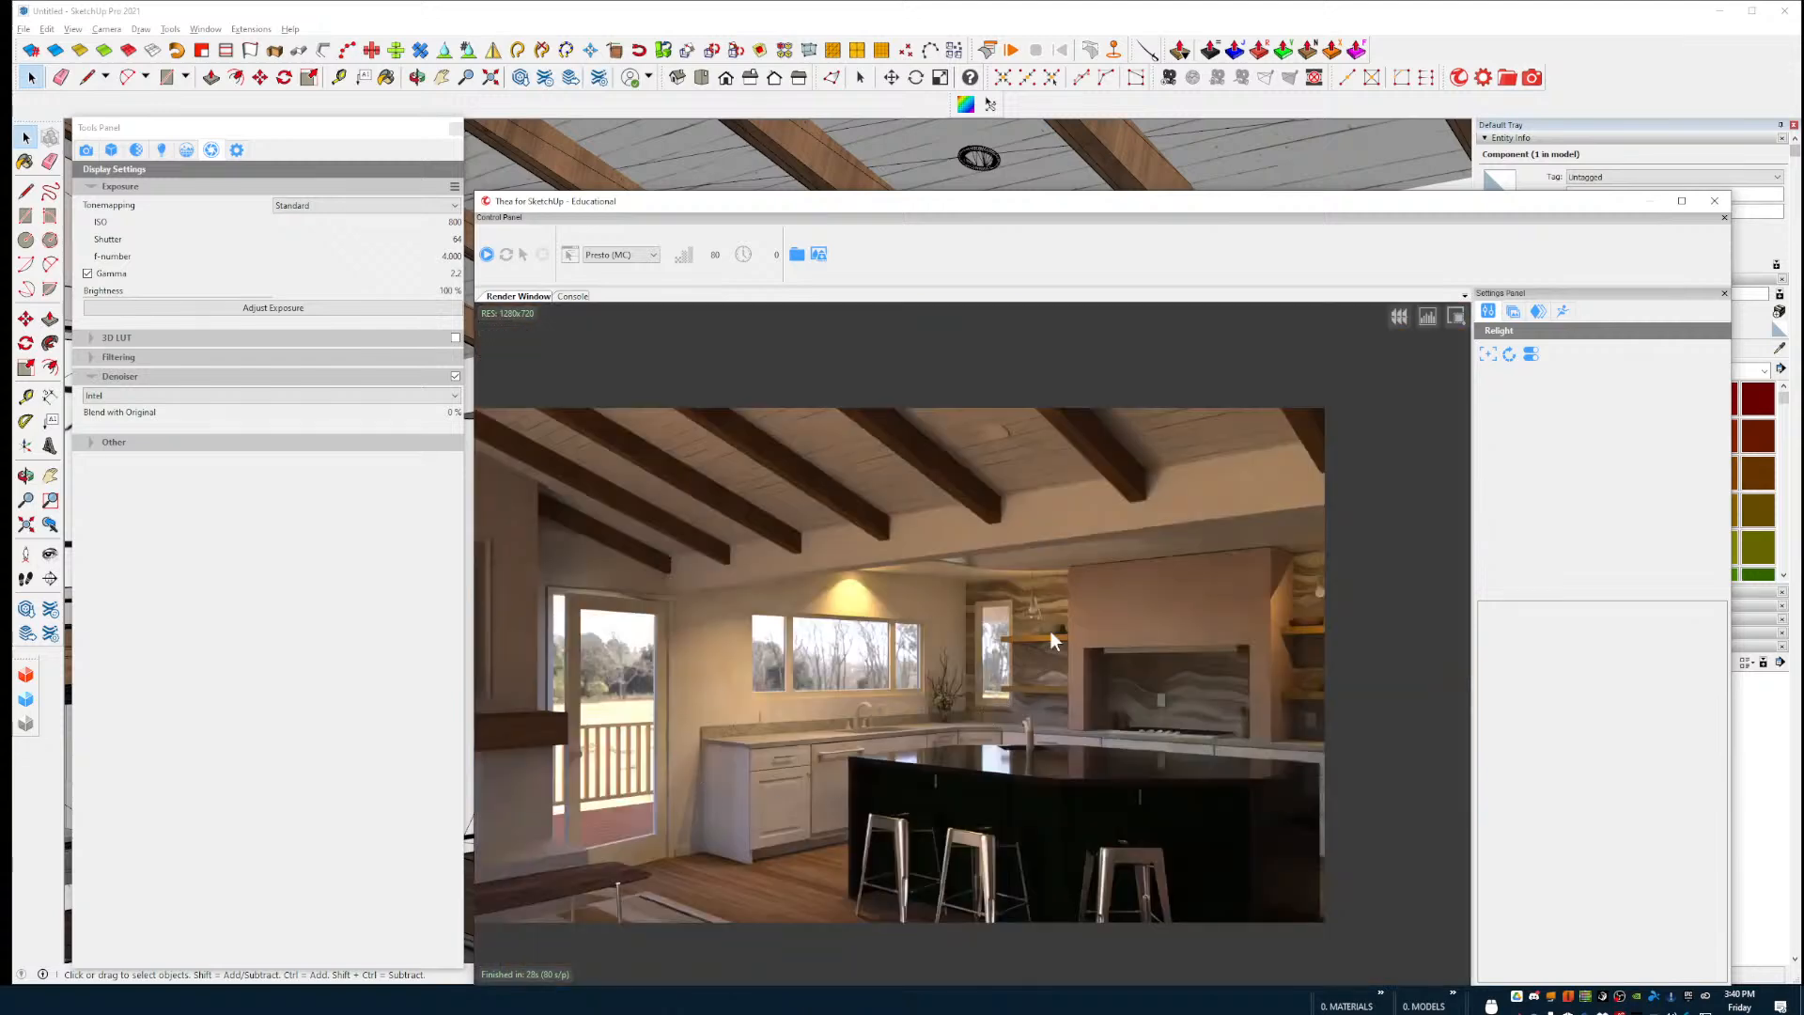
scroll(1043, 719, "up", 1)
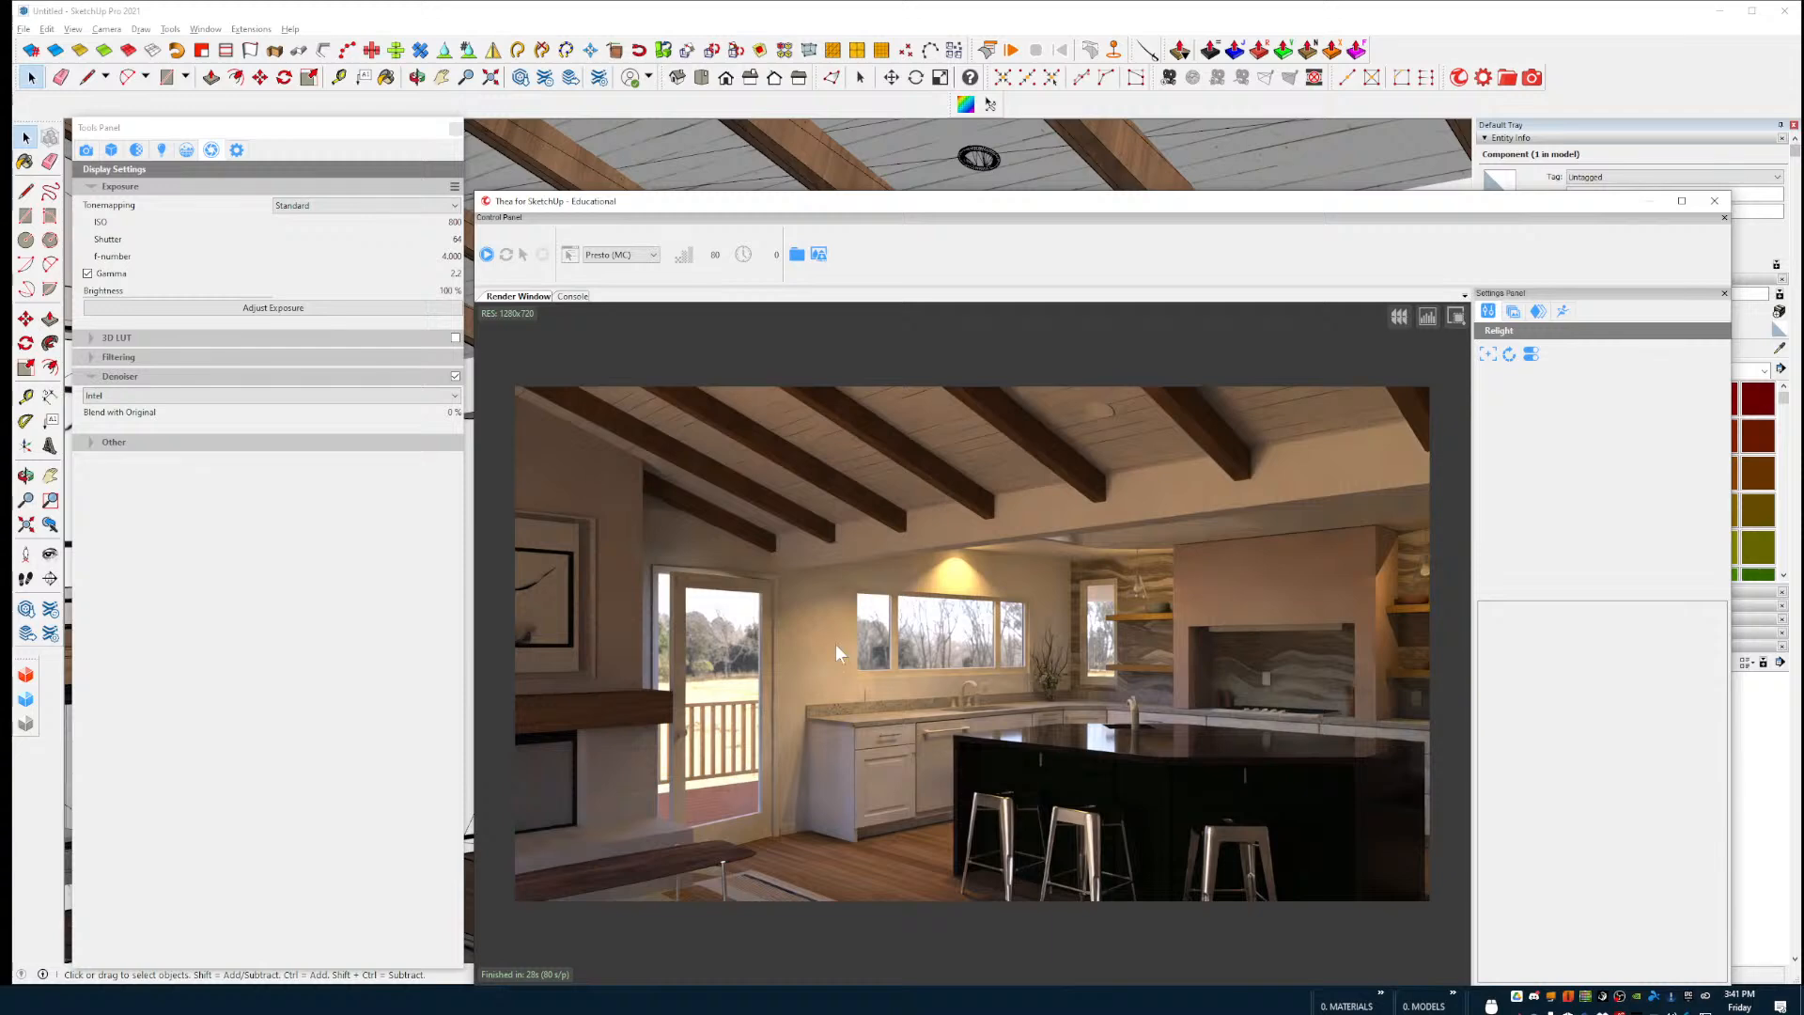
scroll(953, 763, "up", 2)
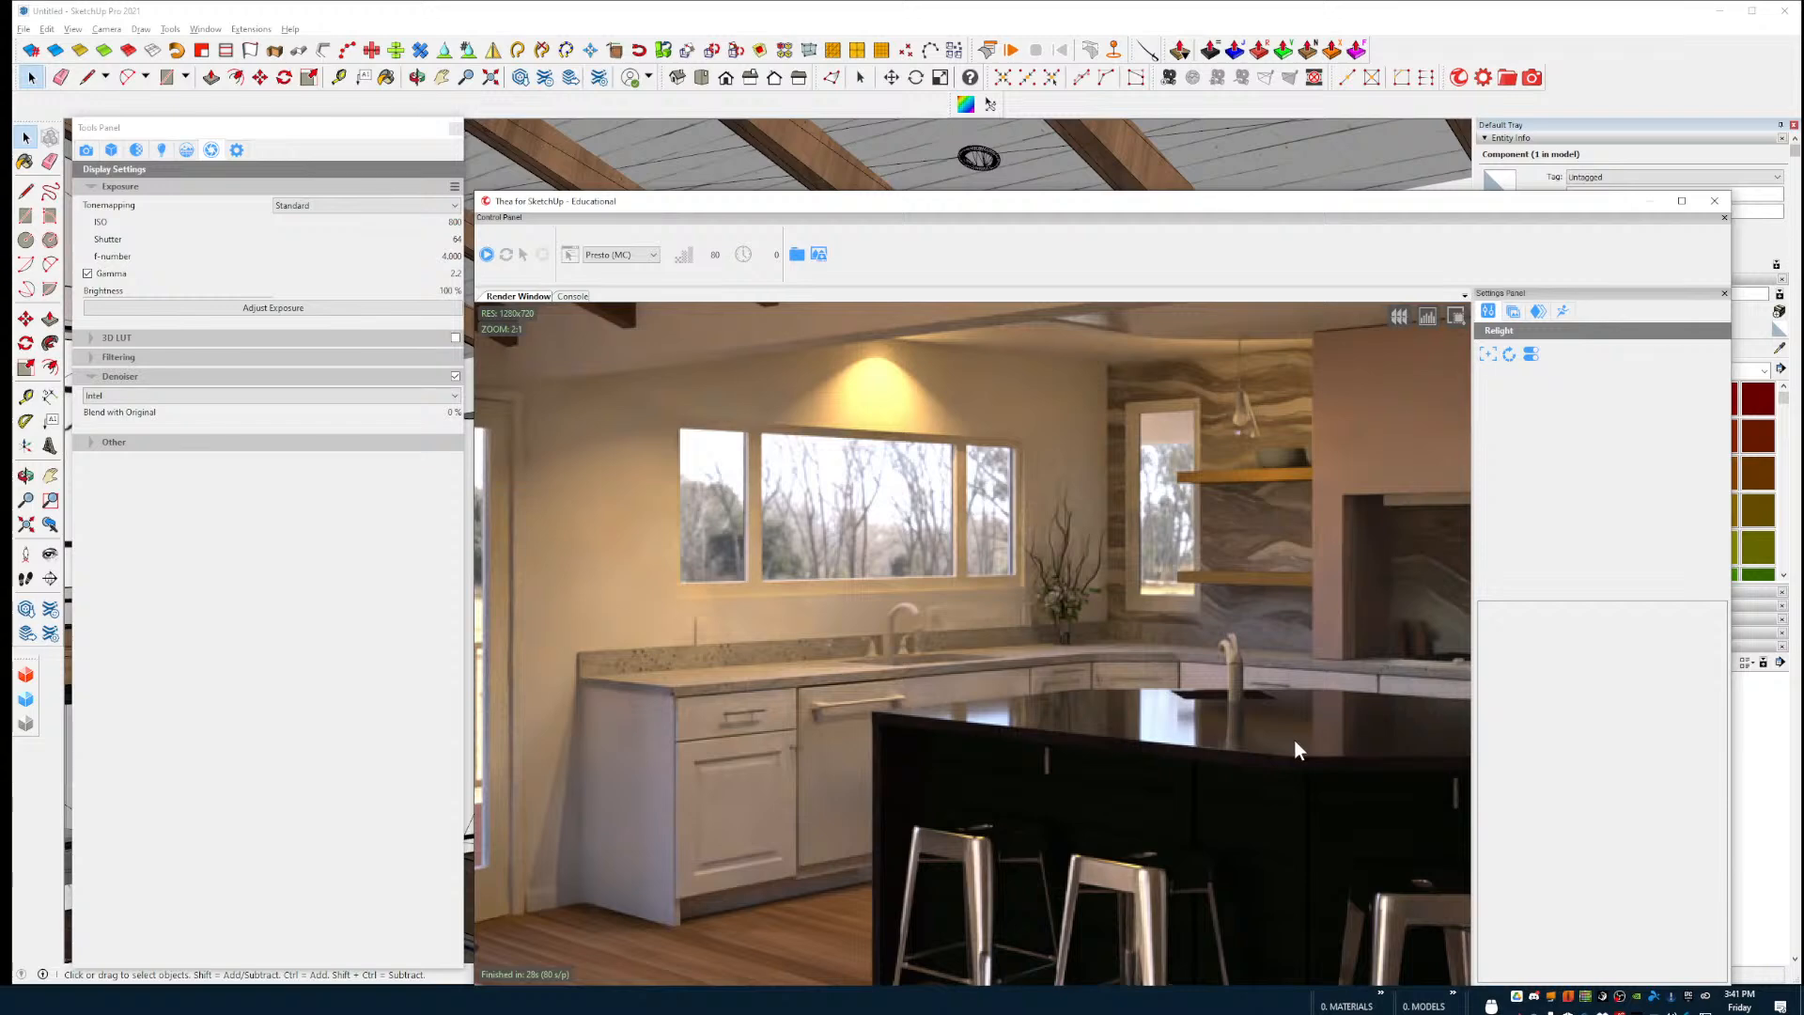
scroll(984, 770, "up", 1)
scroll(793, 675, "up", 1)
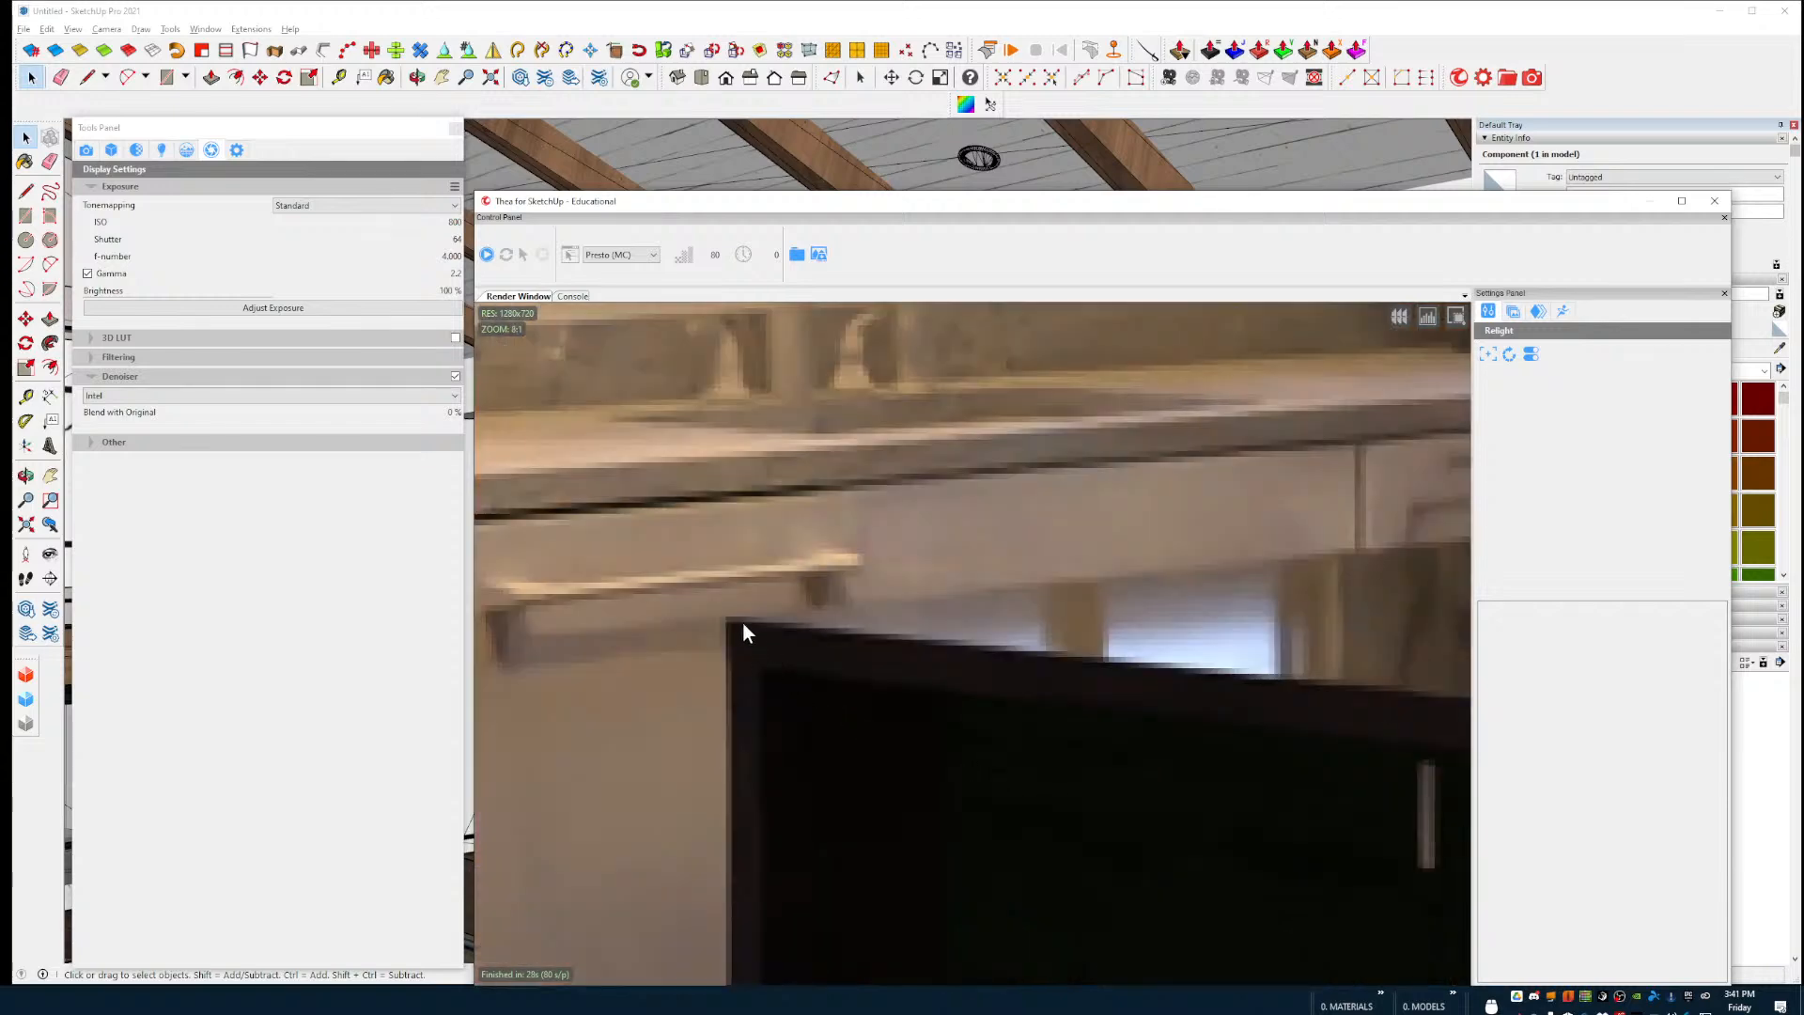
scroll(819, 661, "down", 1)
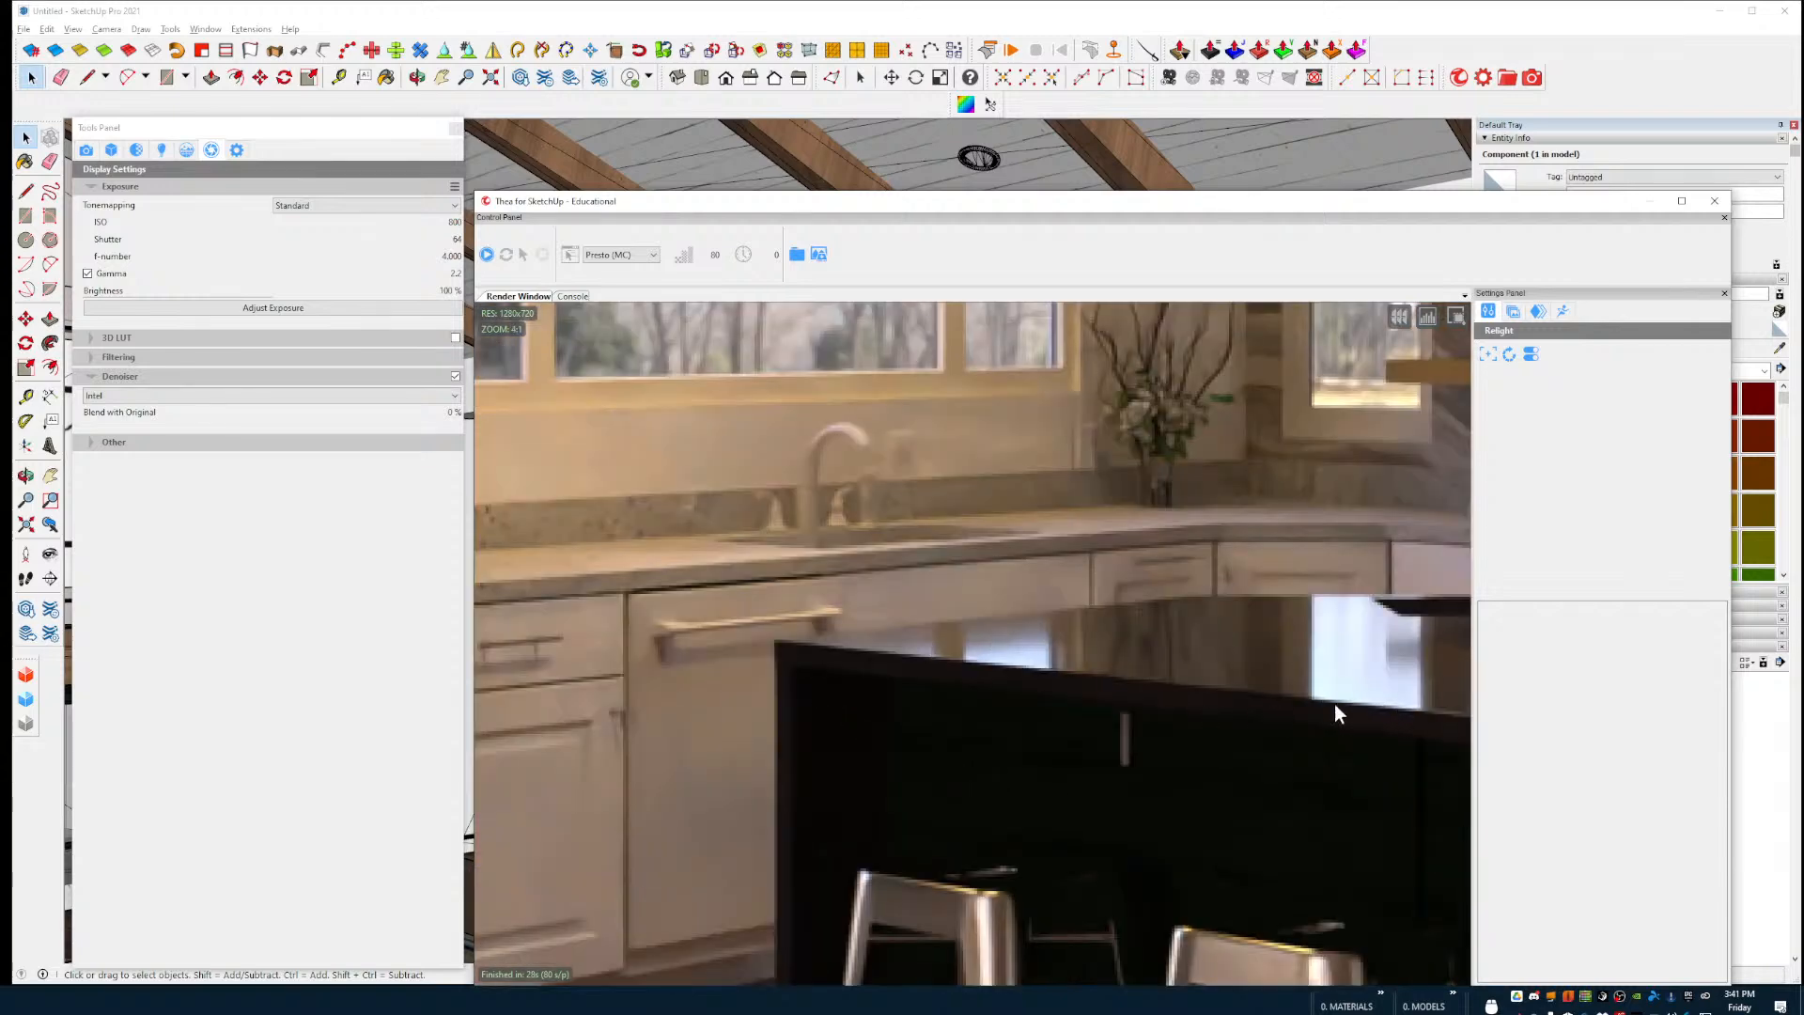
scroll(1317, 707, "down", 3)
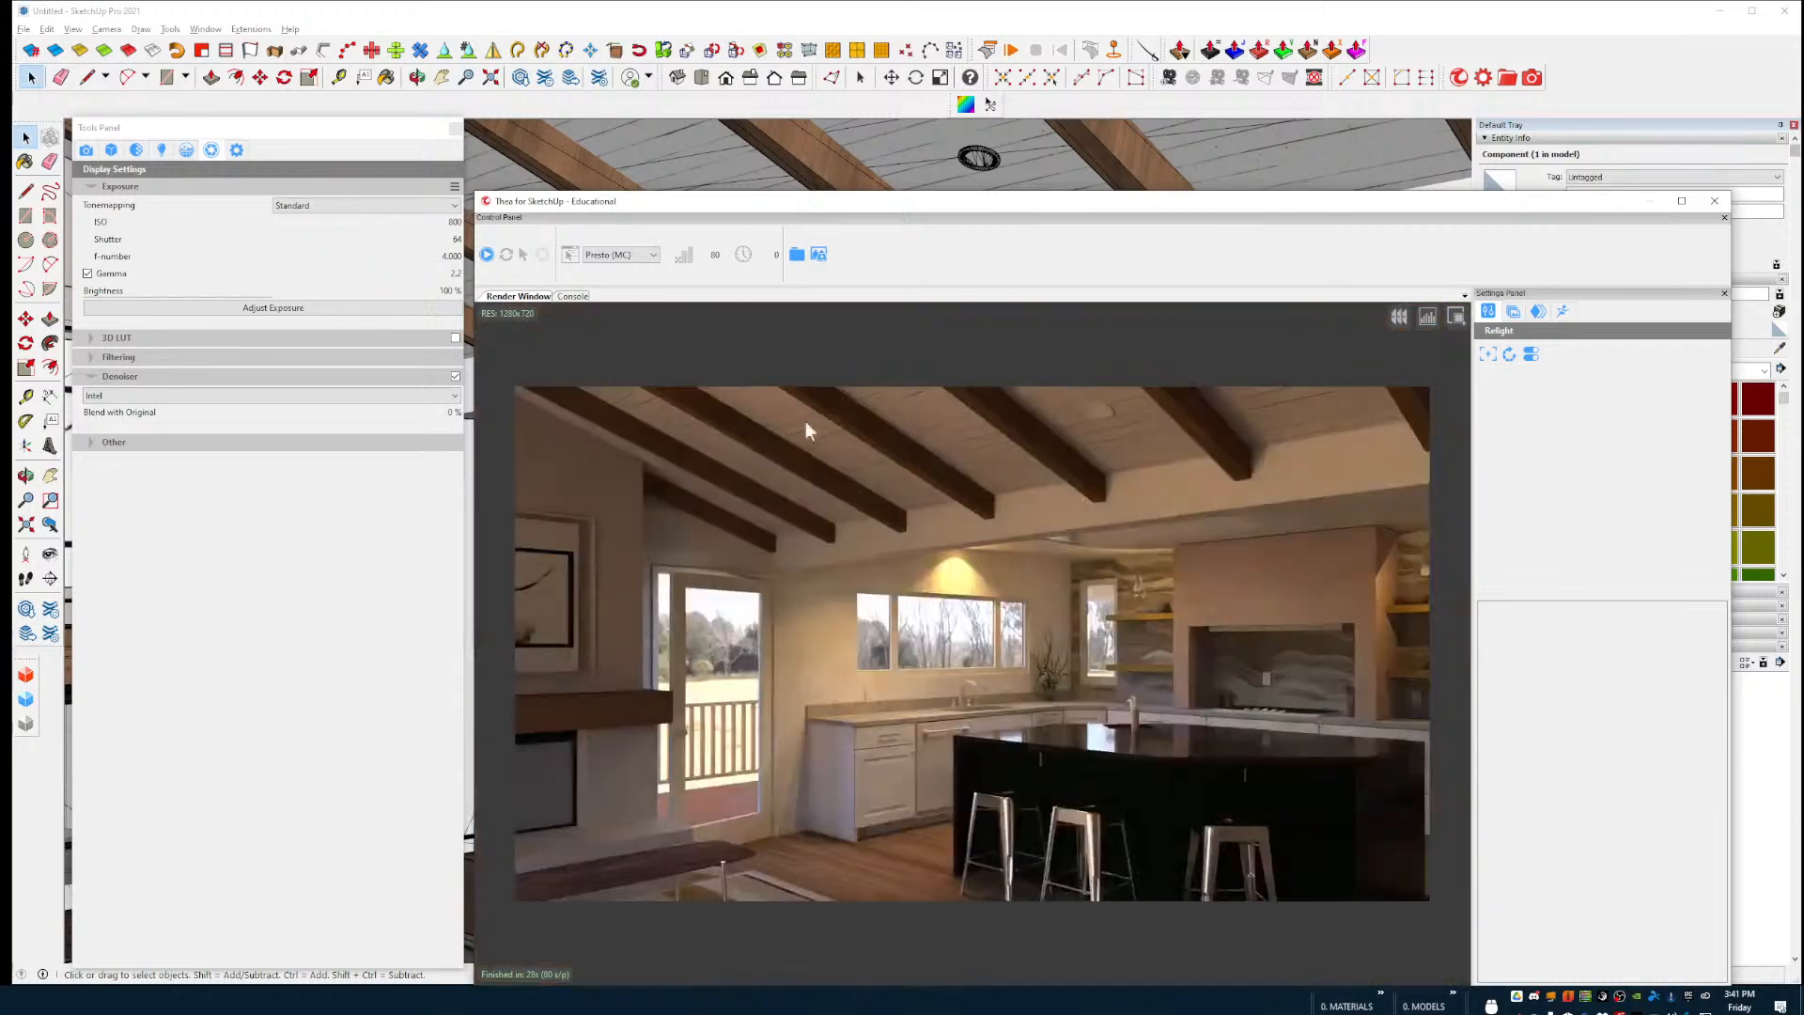
Step: Set the camera's render resolution to 3840 x 2160 at the 16:9 aspect ratio
left_click(235, 151)
left_click(87, 150)
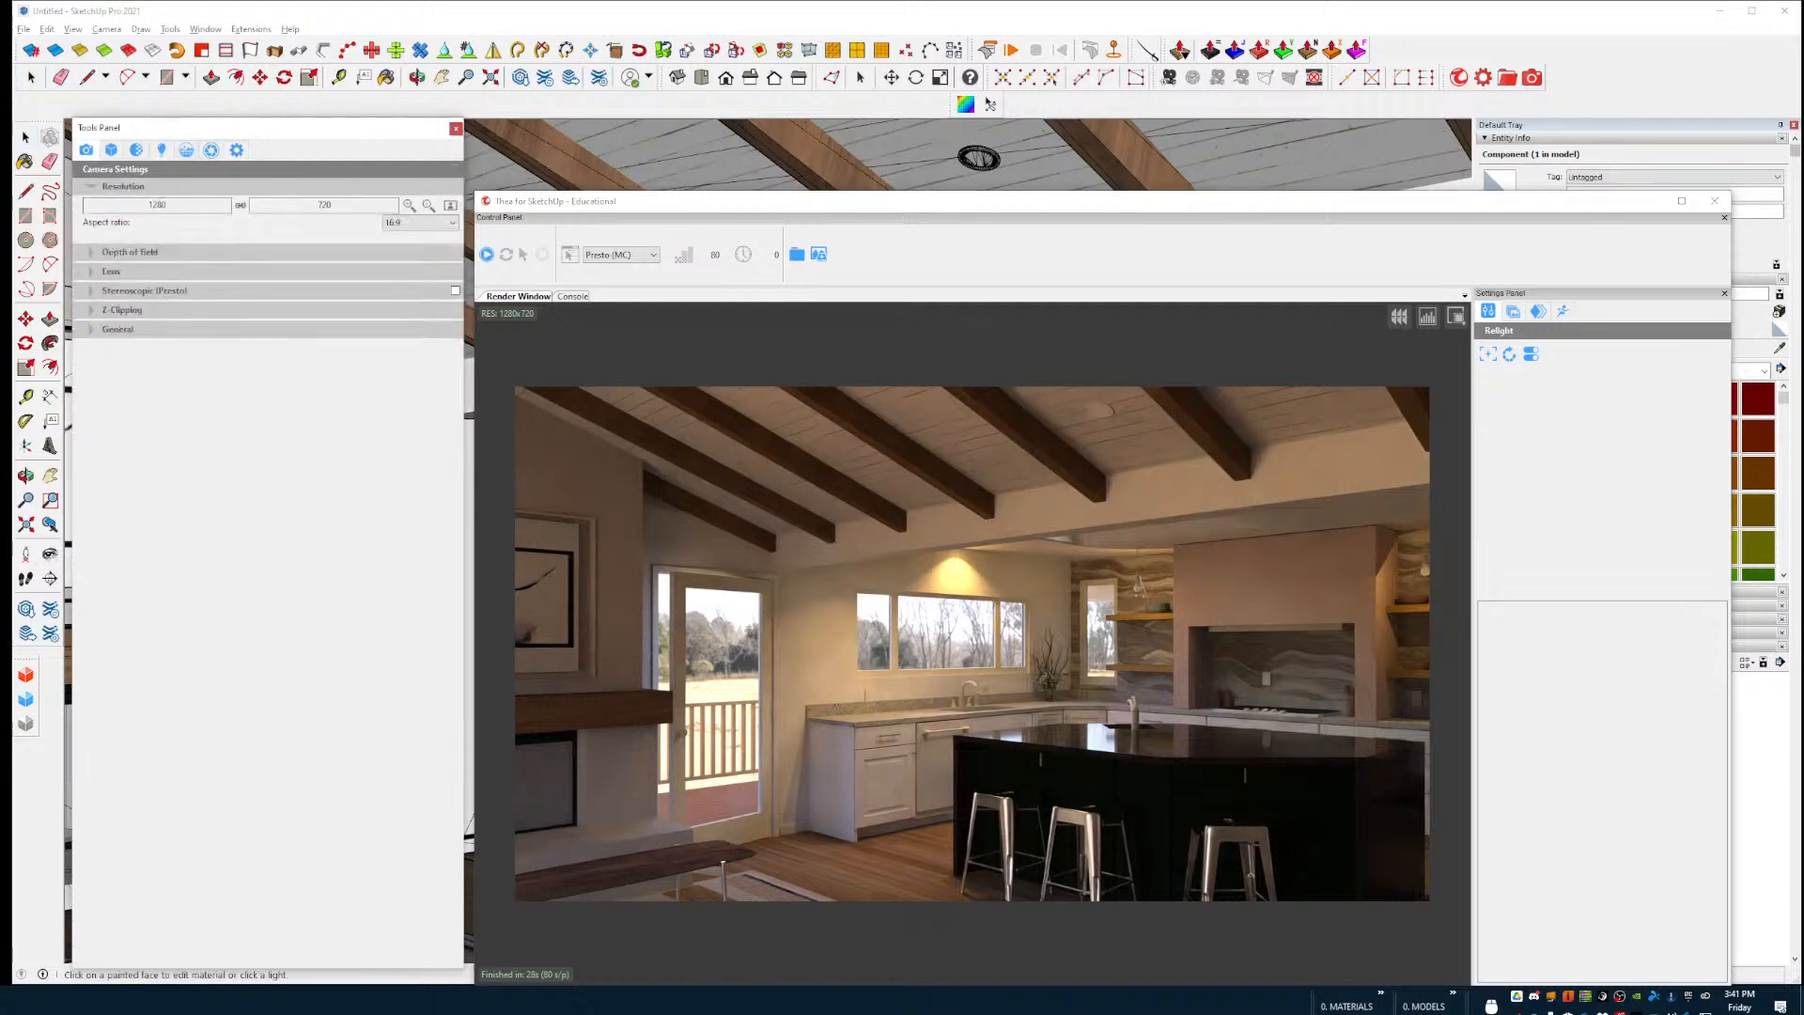
double_click(163, 204)
type("1")
type("840")
Step: Raise the production render's limit to 110 samples per pixel
left_click(711, 255)
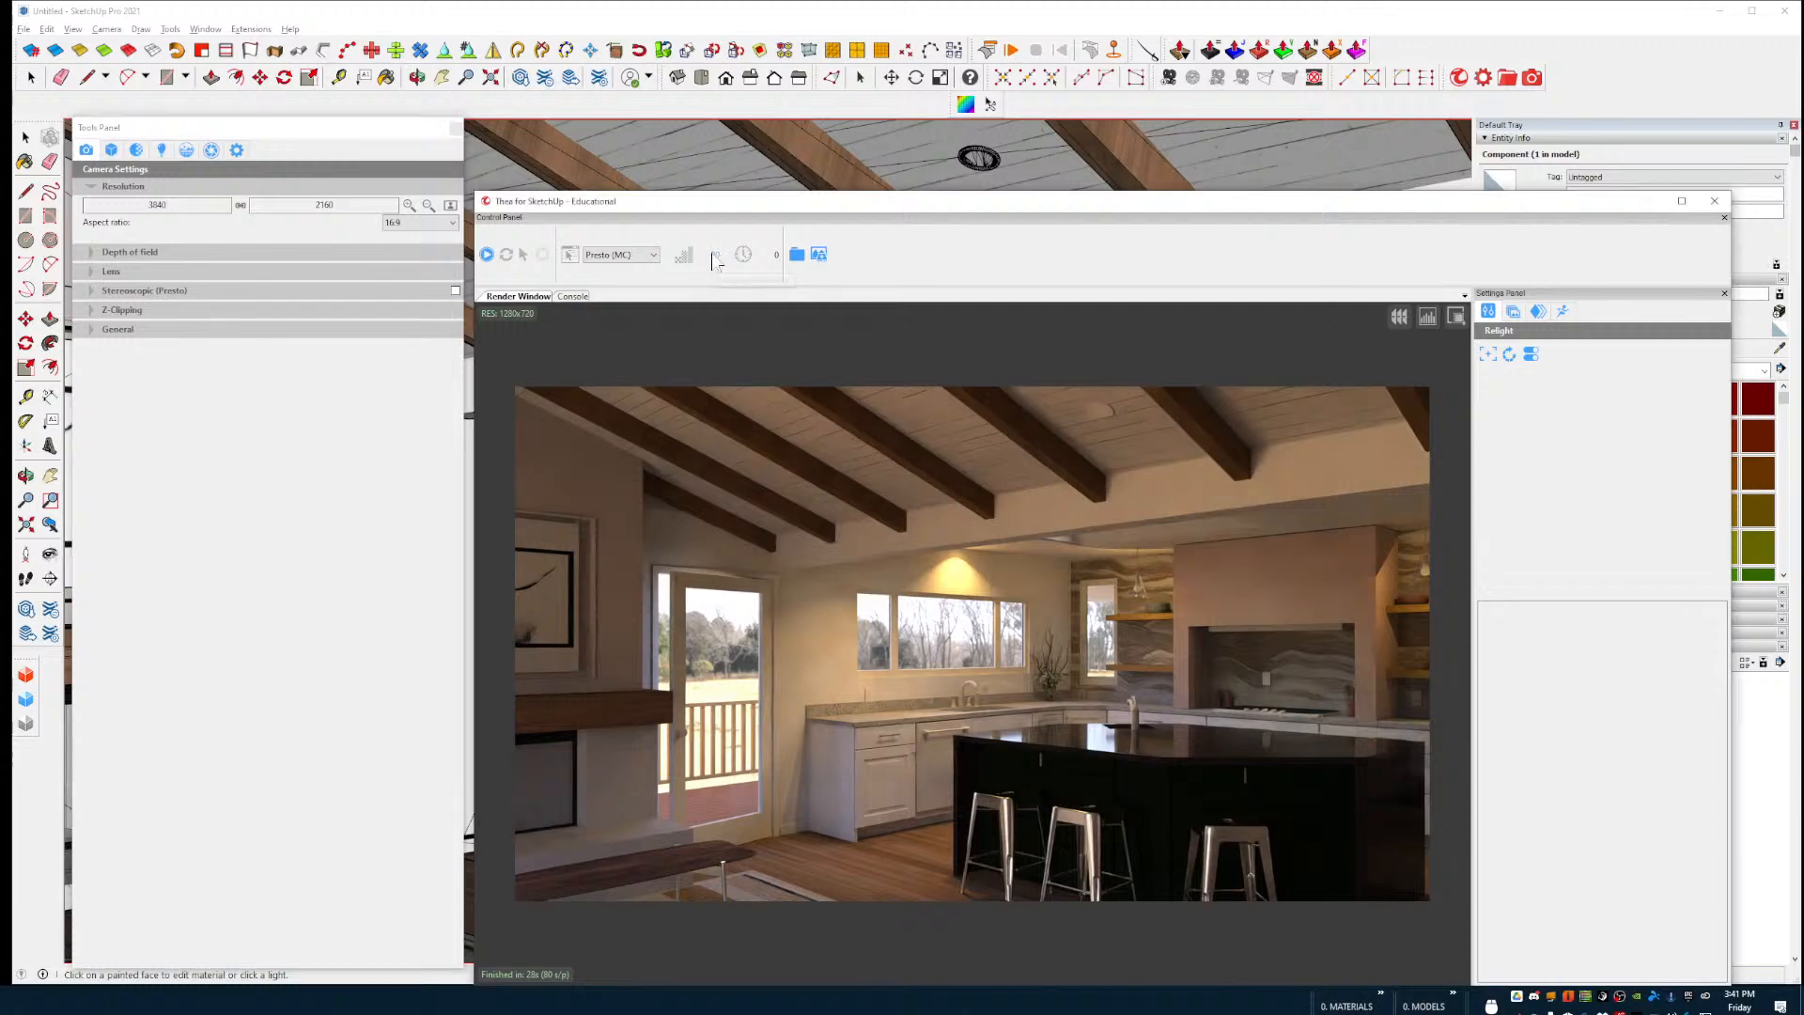
double_click(712, 255)
type("110")
Step: Set the Presto (MC) diffuse depth to 3 and tracing depth to 4, and start the production render
left_click(236, 151)
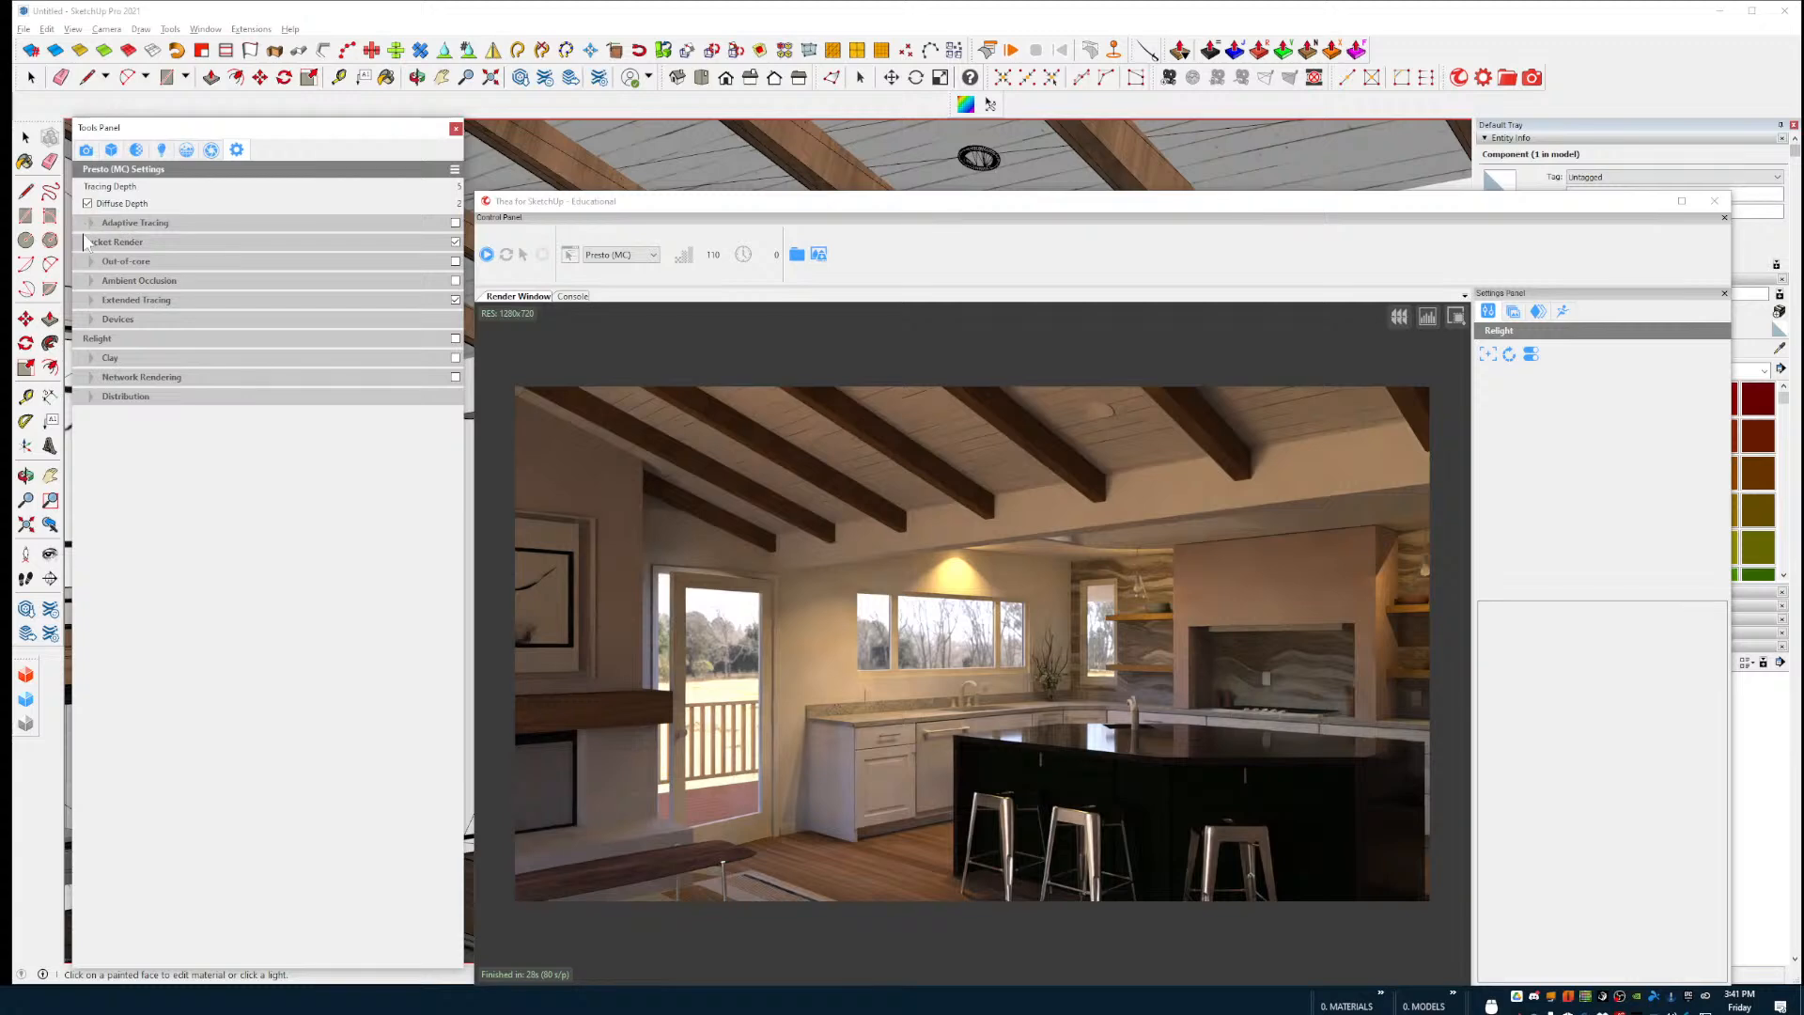
left_click(92, 301)
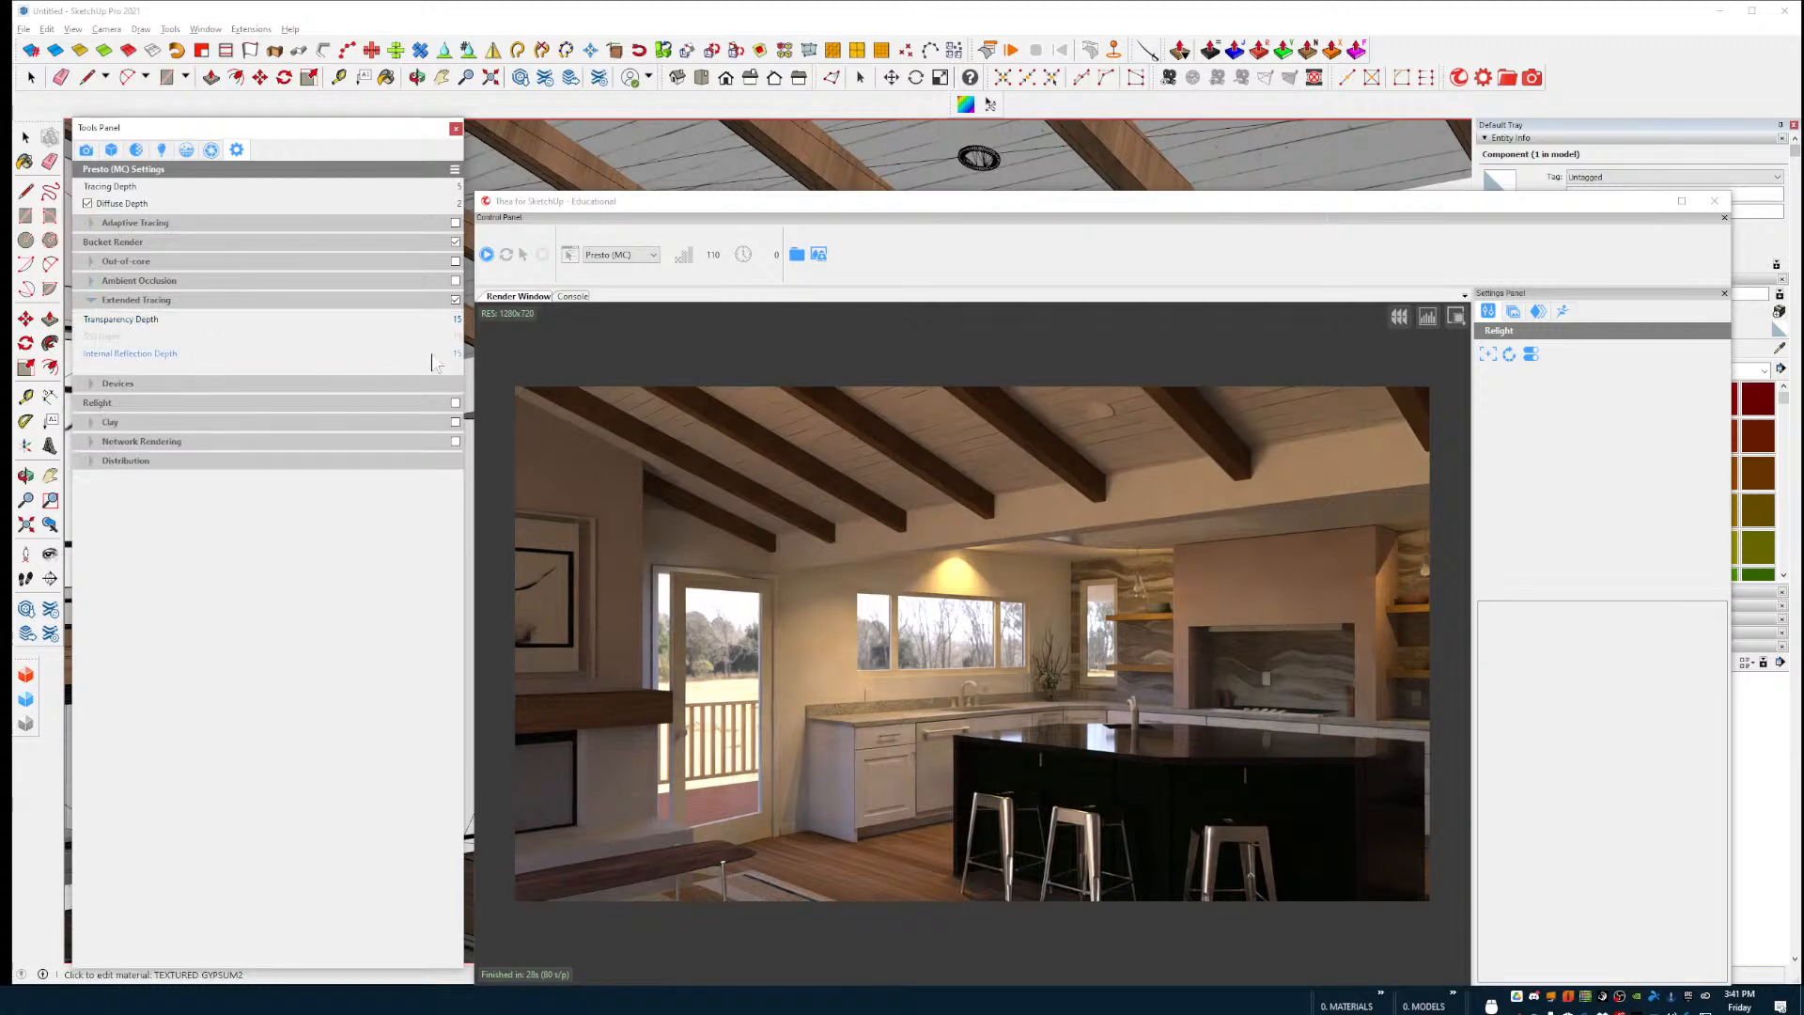
double_click(458, 203)
type("3")
double_click(458, 186)
type("4")
left_click(487, 255)
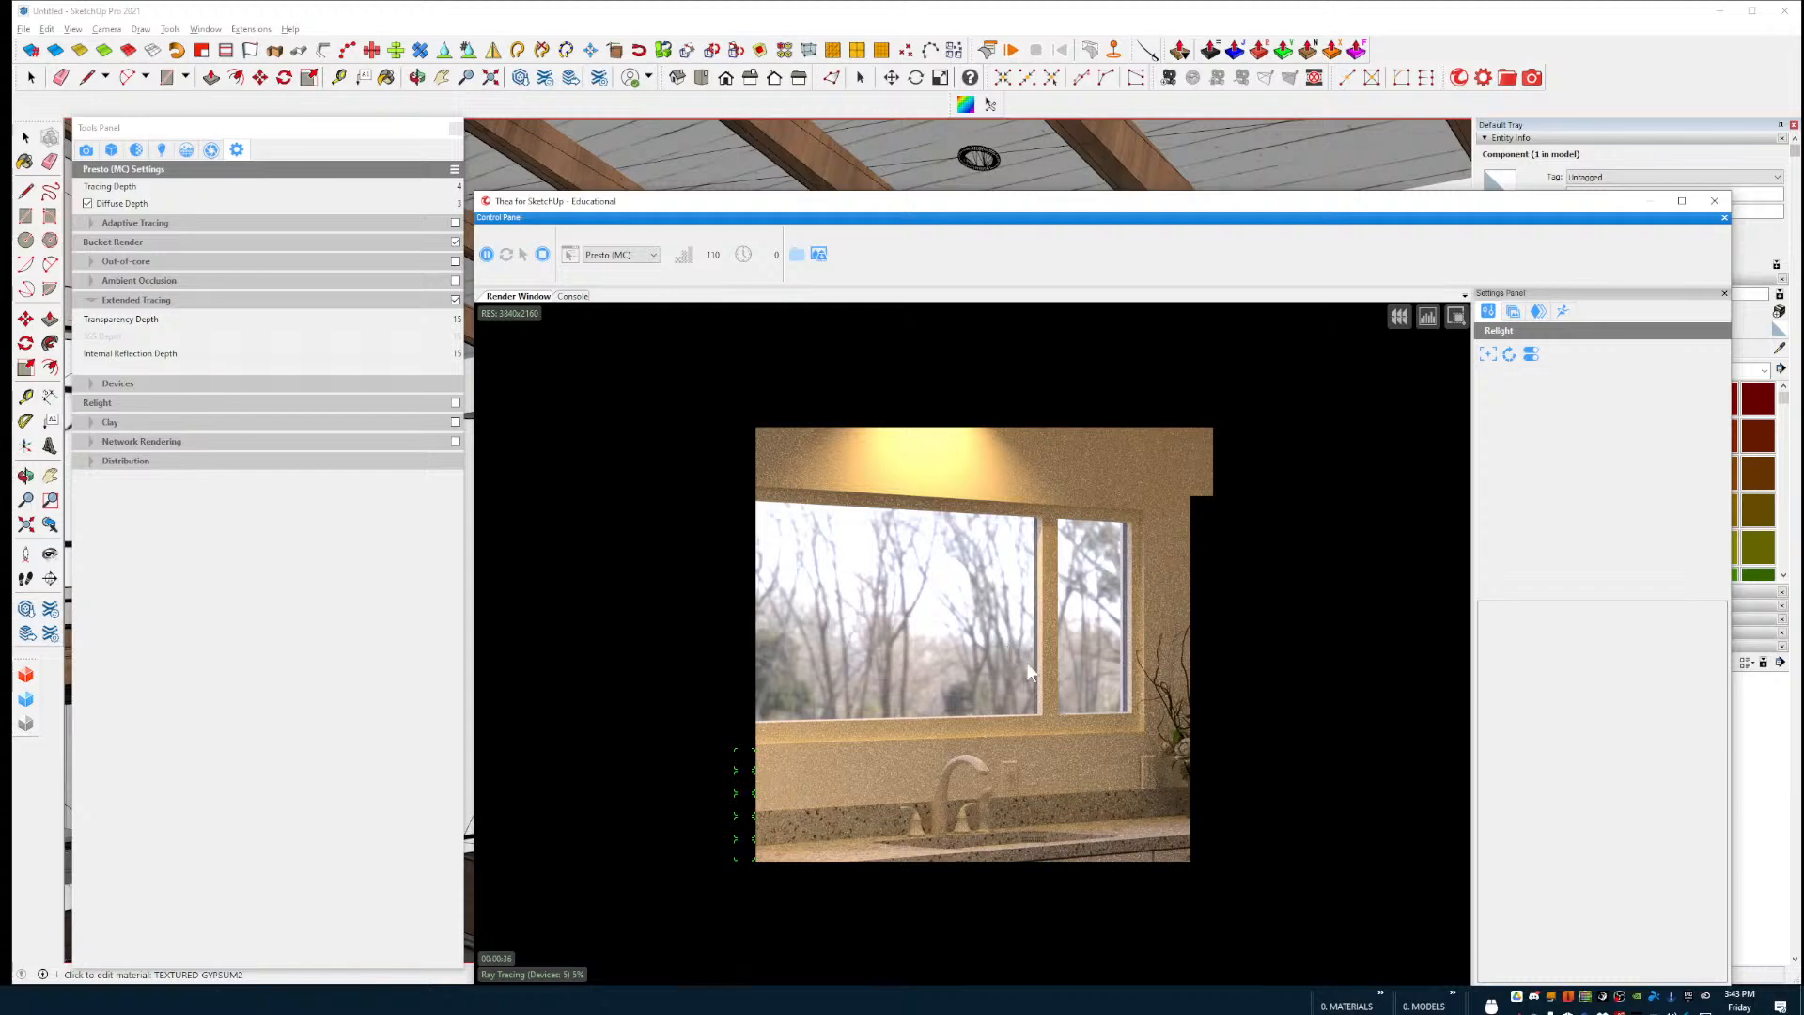
Step: Follow the progress of the bucket render, viewing both the whole image and the finished area around the kitchen windows
scroll(1026, 661, "down", 2)
scroll(1165, 724, "down", 1)
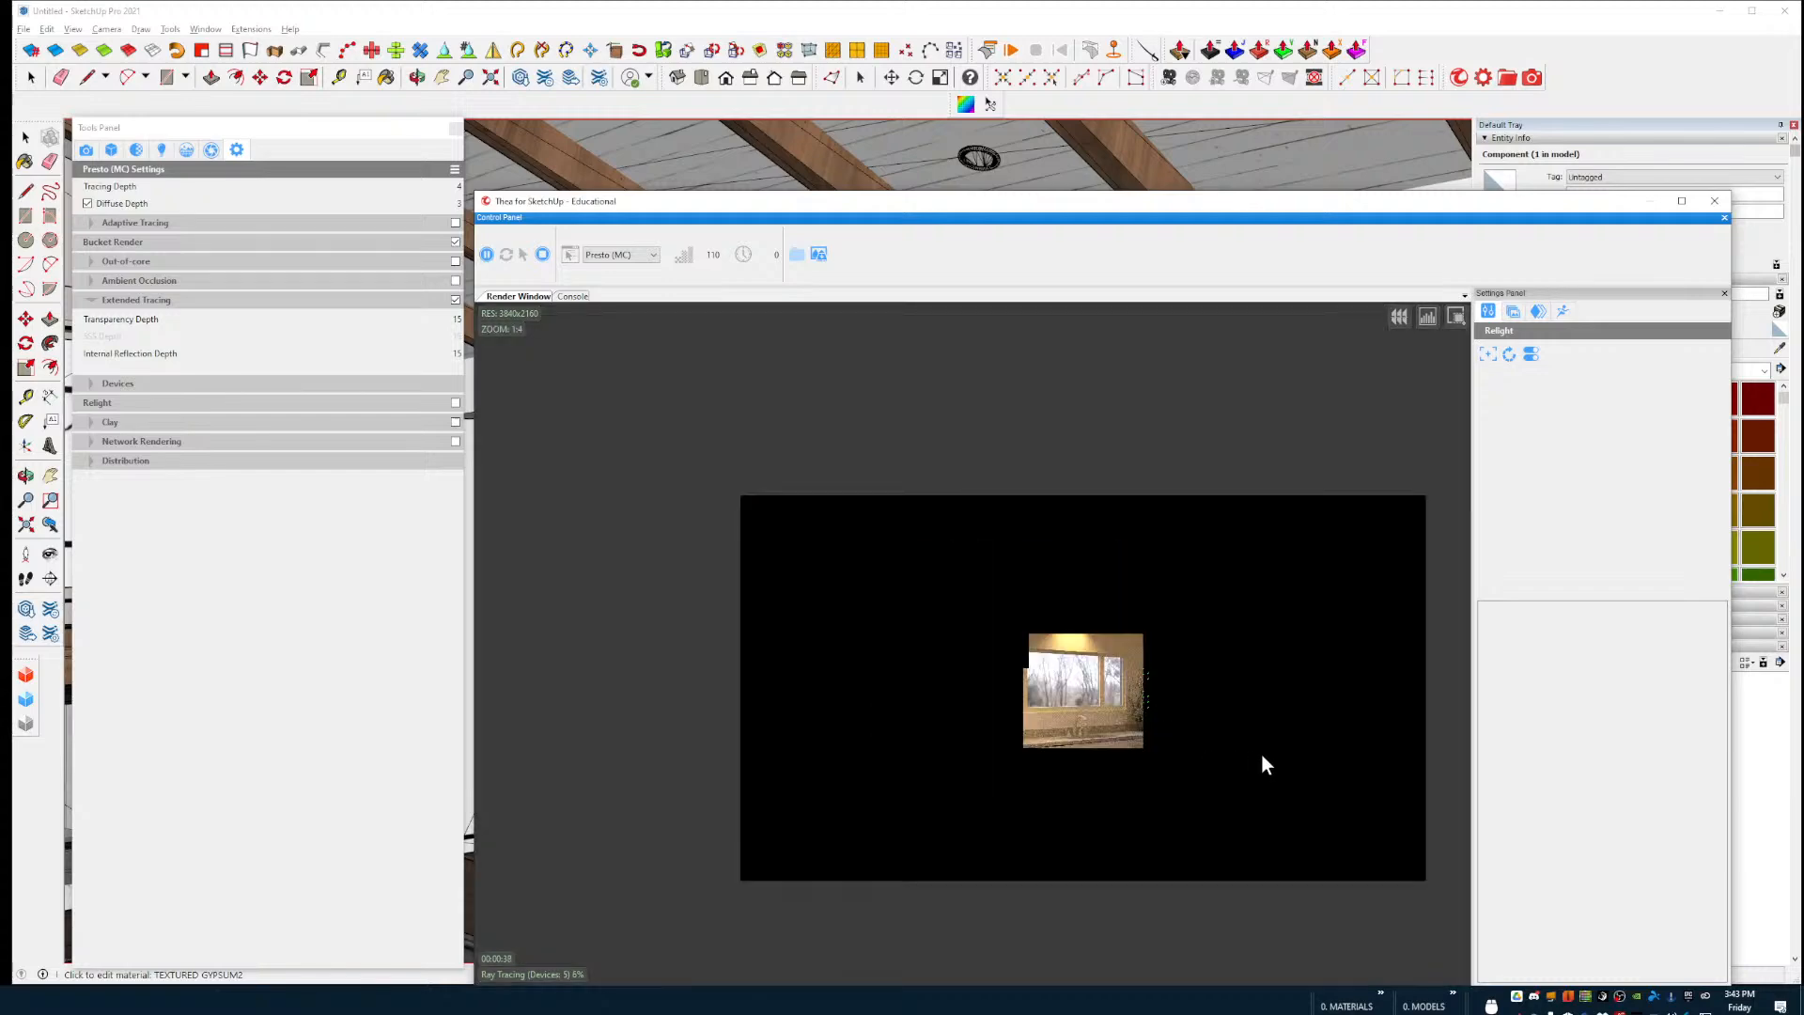
scroll(1250, 719, "up", 1)
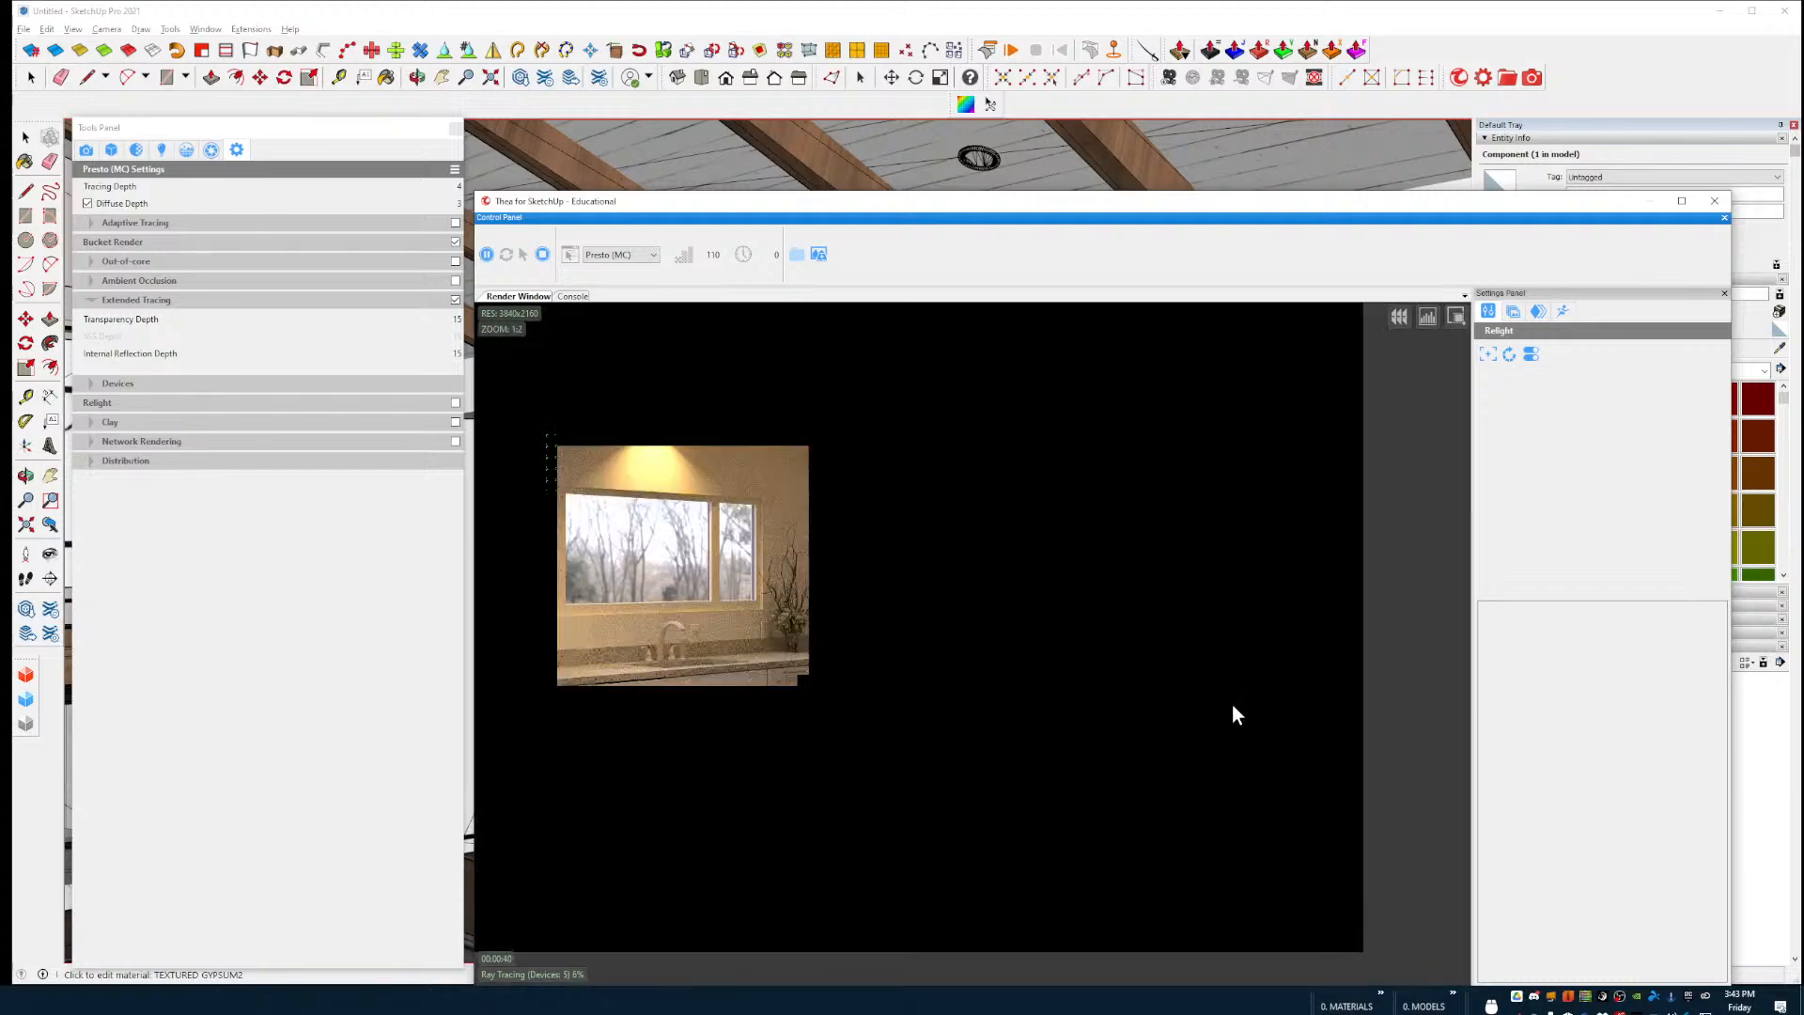
scroll(1010, 695, "down", 1)
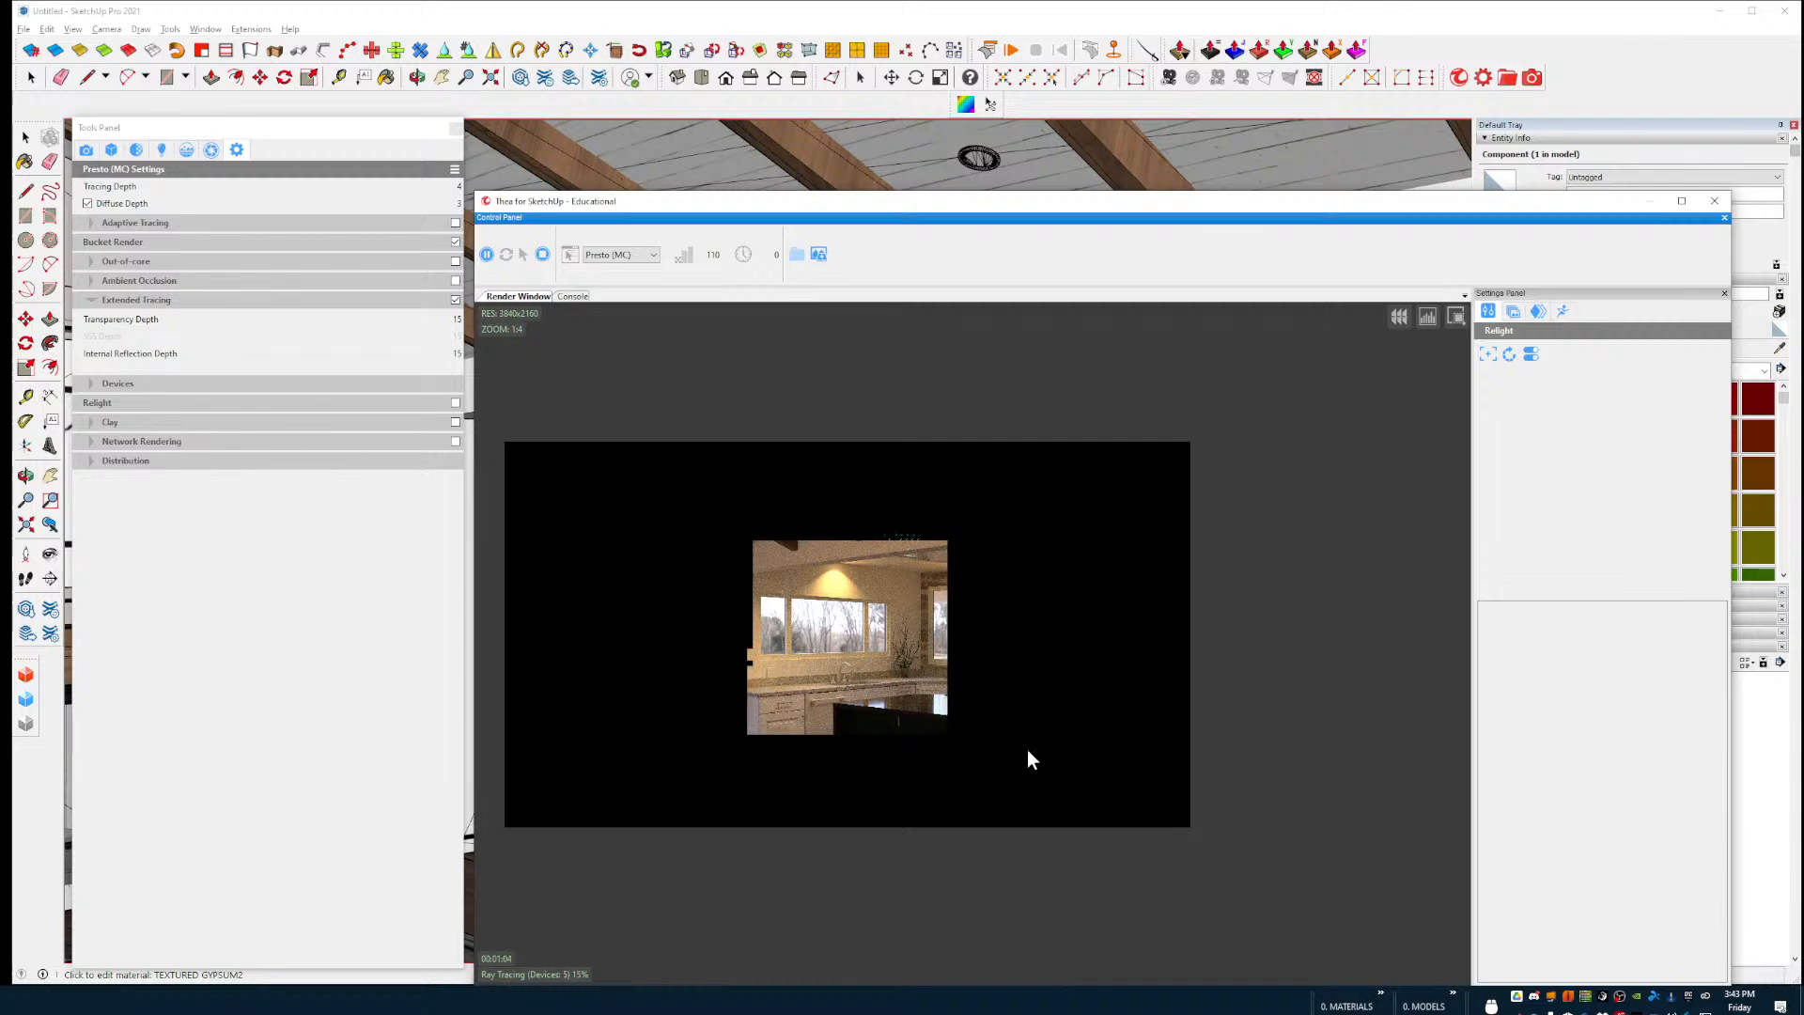
scroll(979, 716, "up", 1)
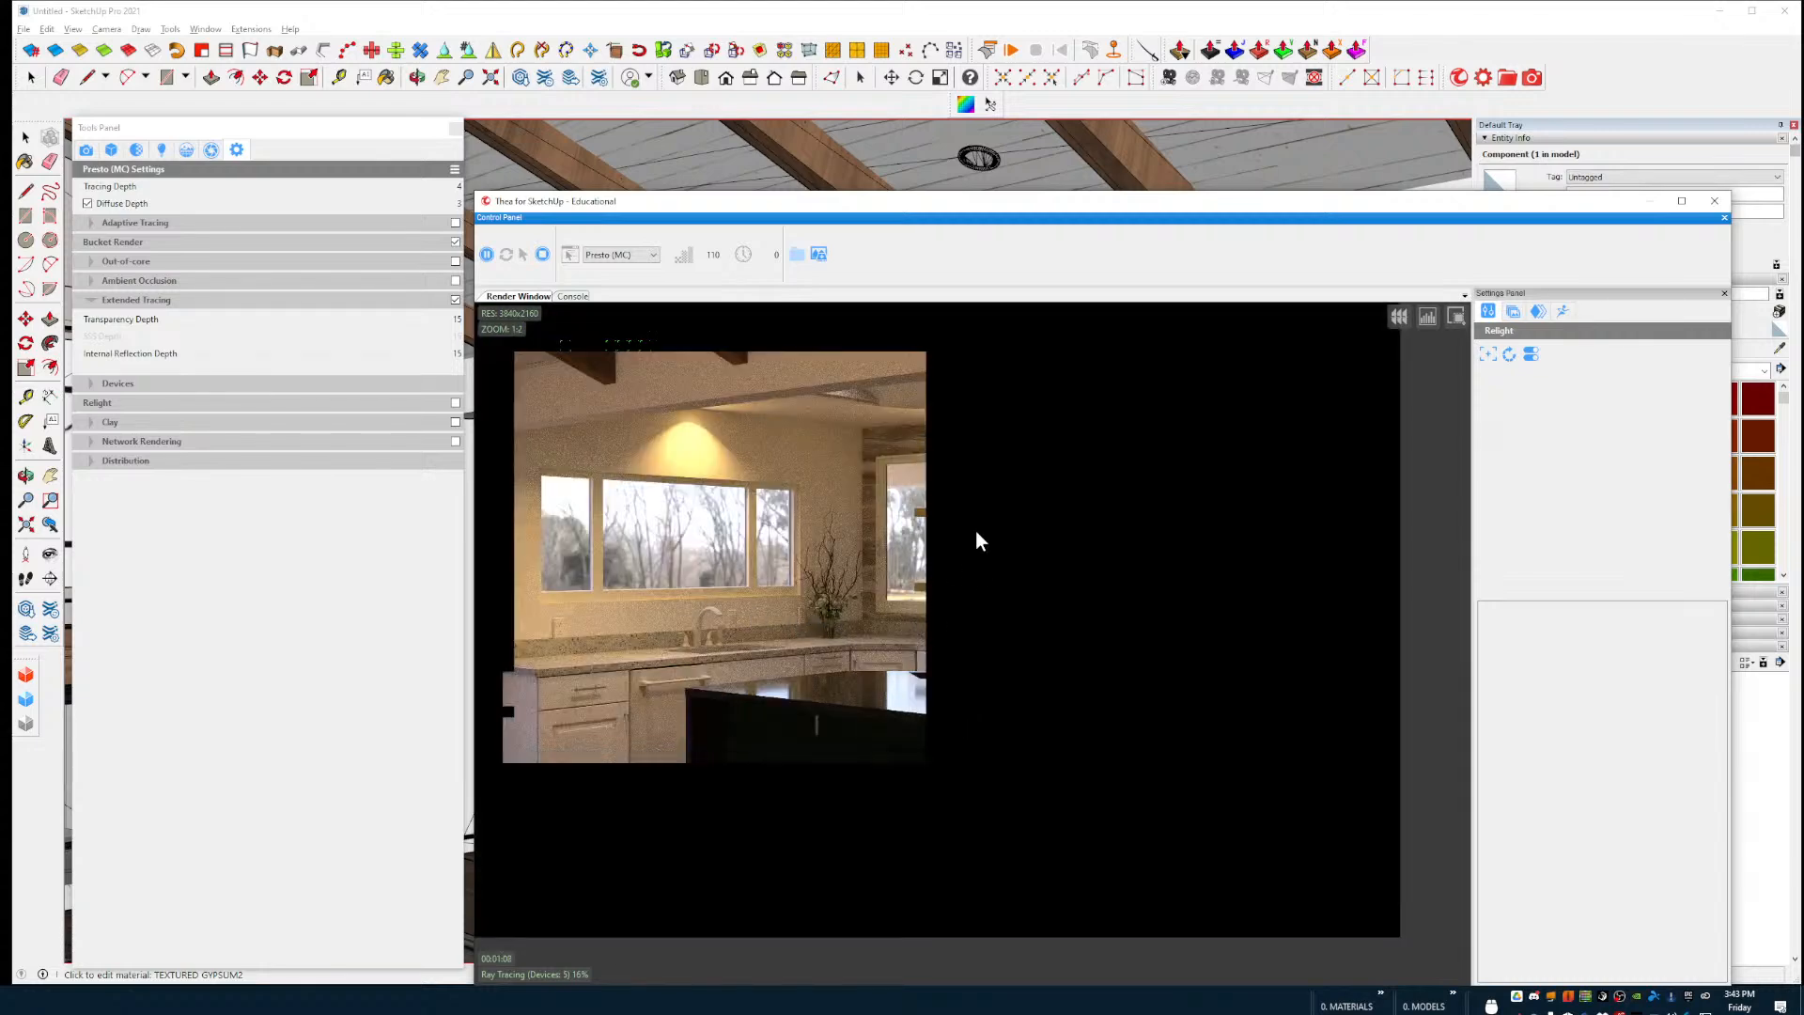
scroll(809, 477, "down", 1)
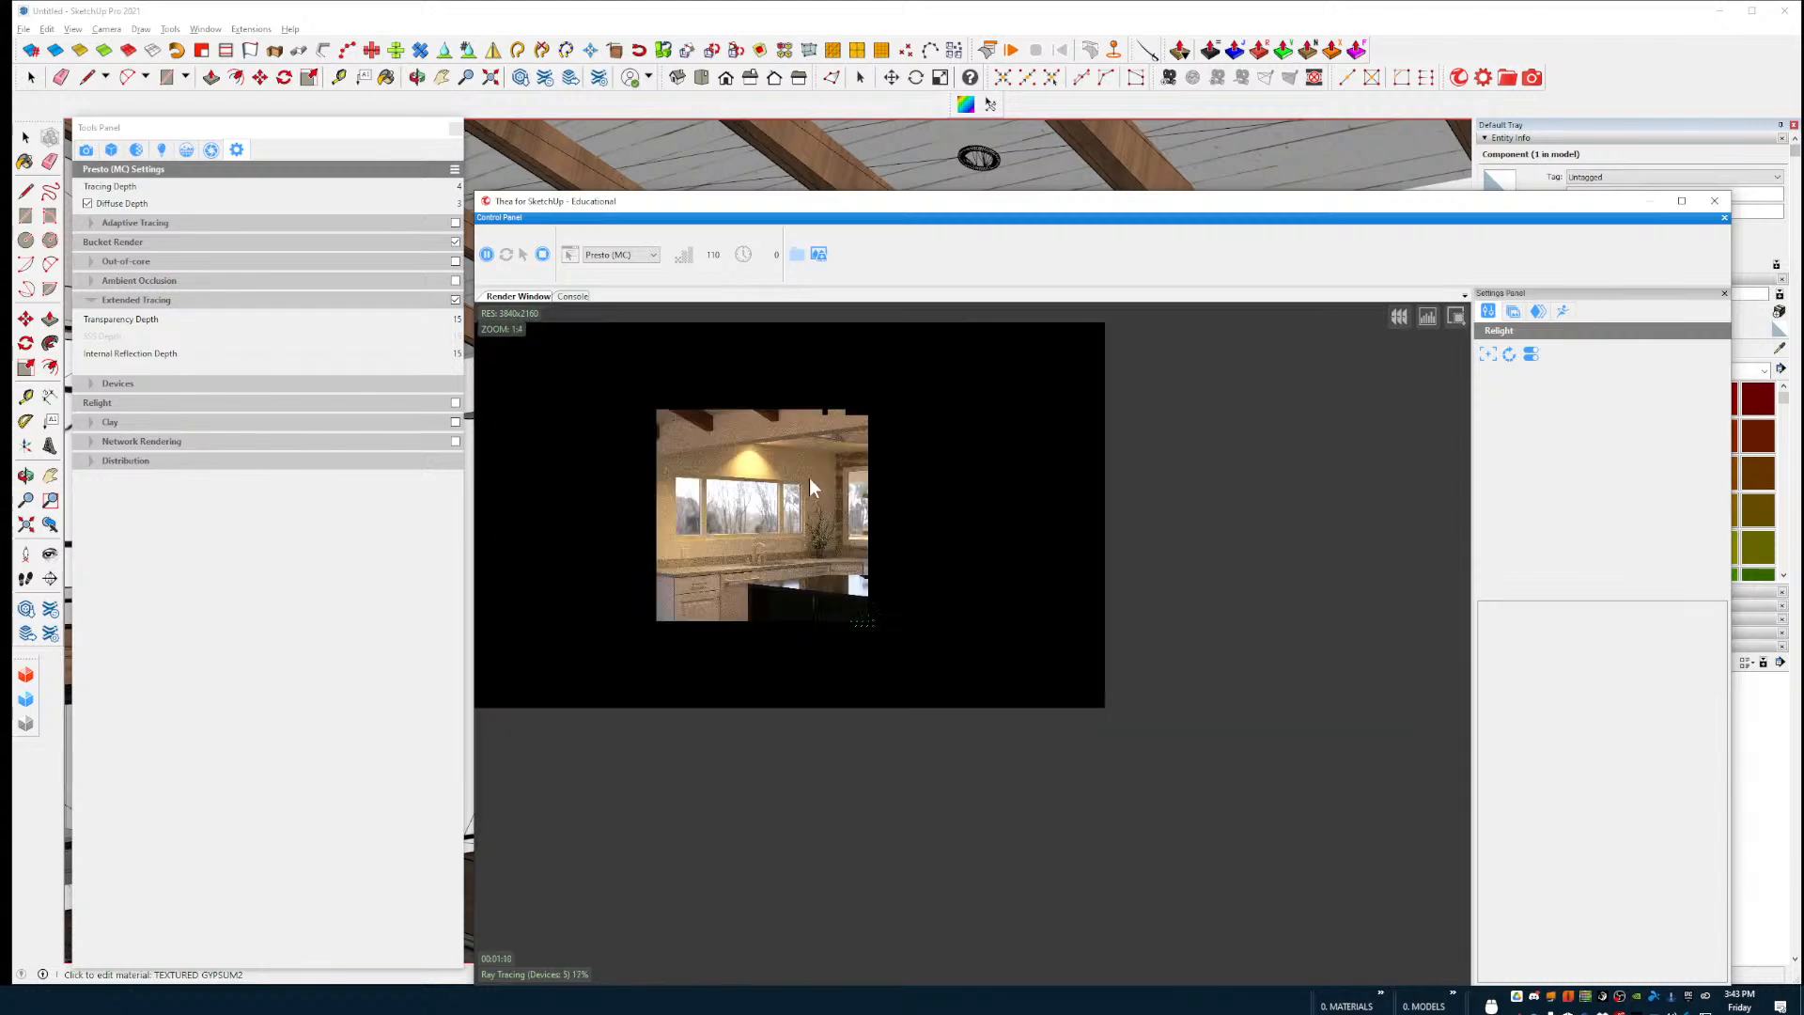
middle_click_drag(647, 430, 684, 459)
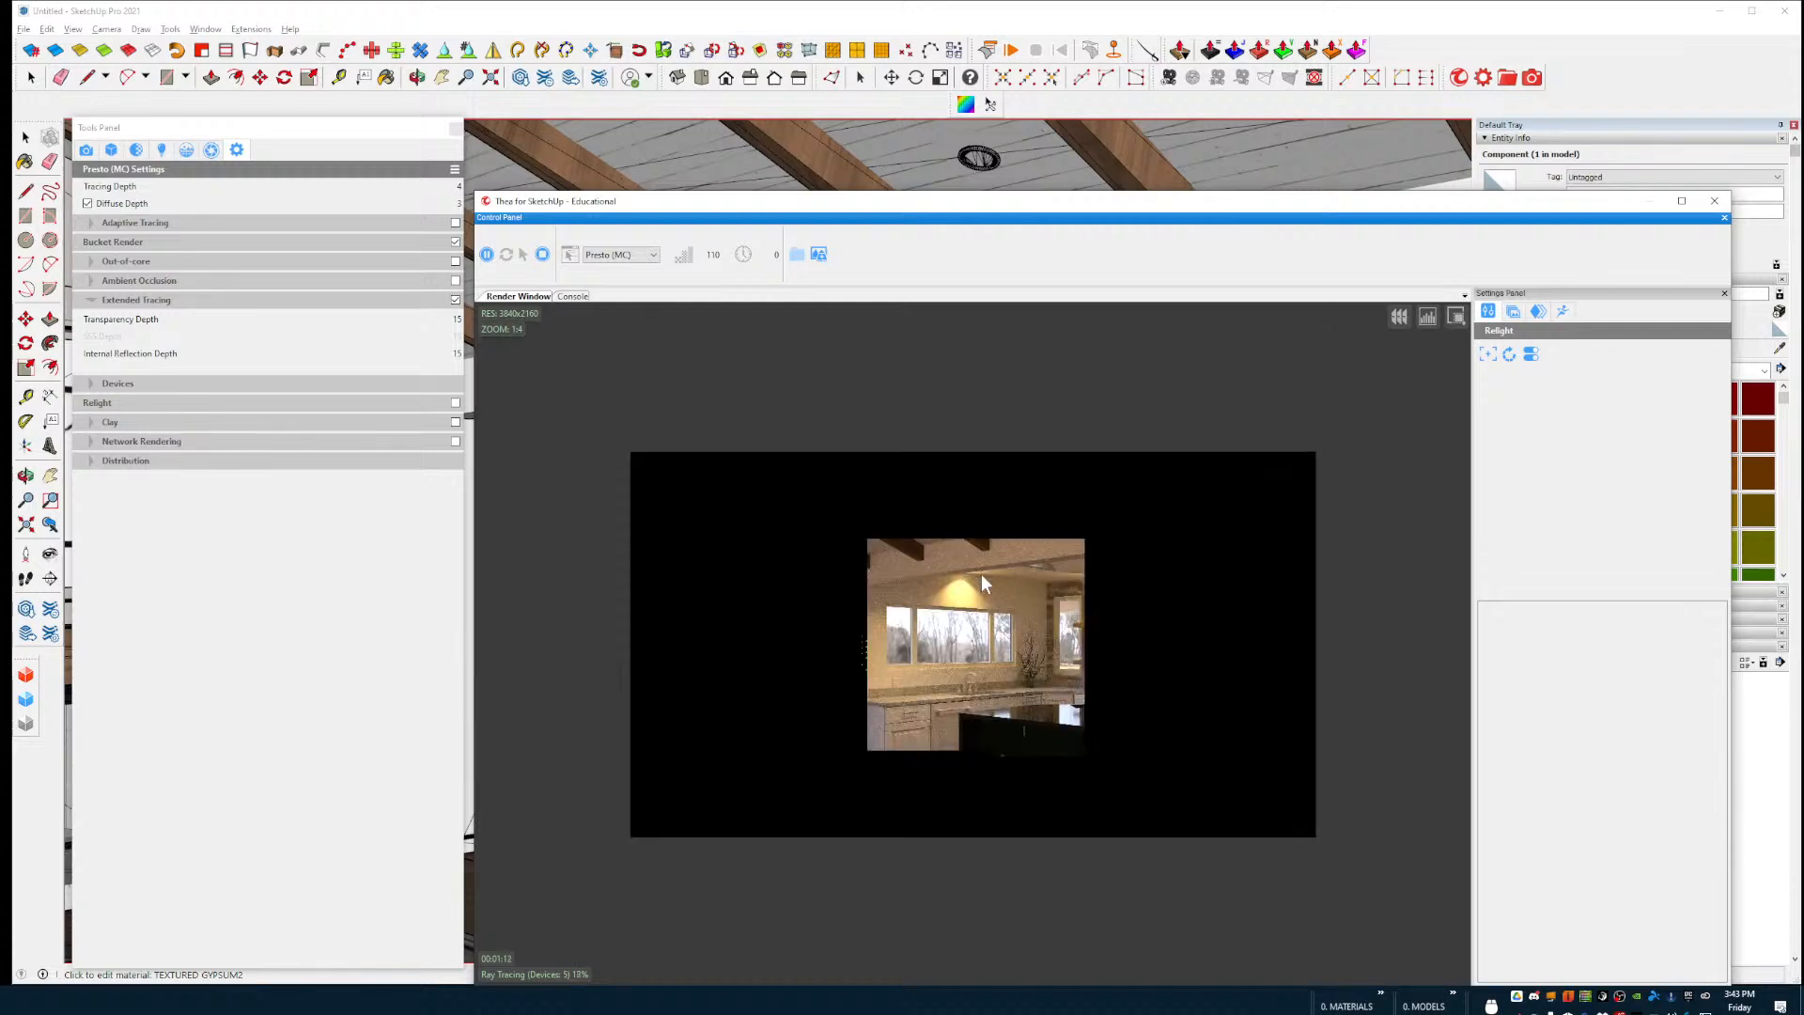
scroll(975, 628, "up", 1)
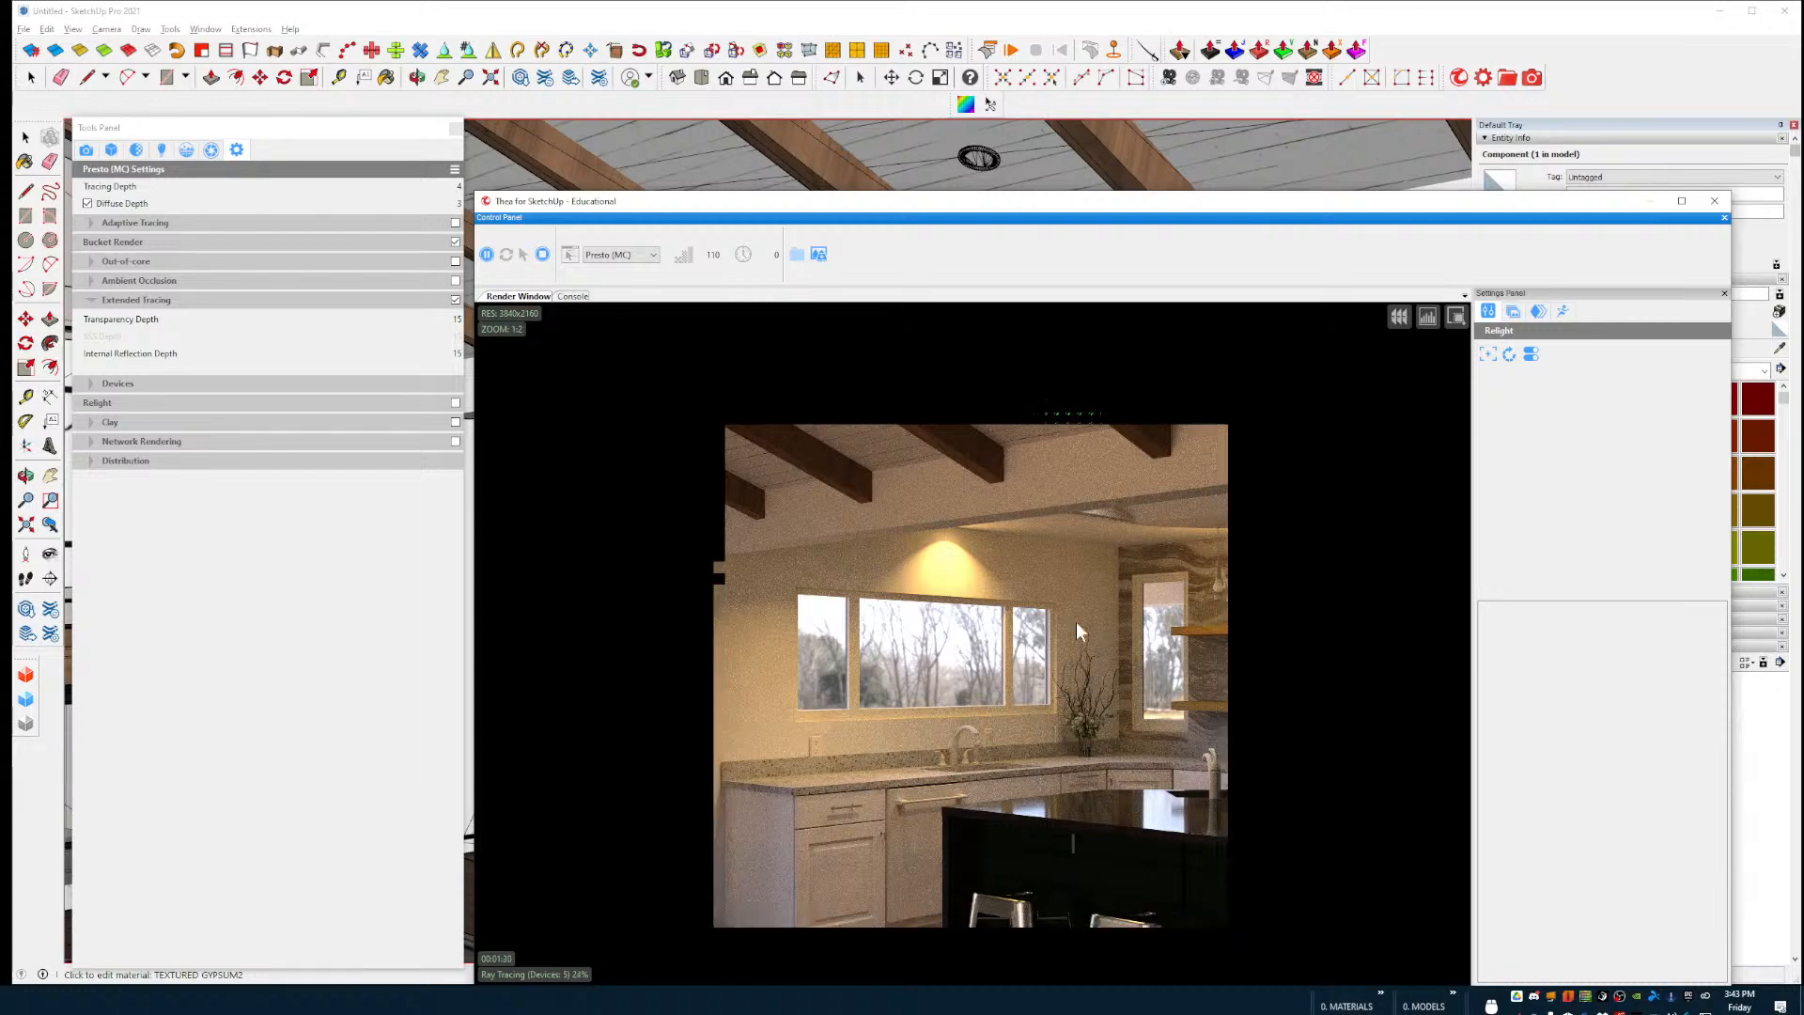
scroll(1097, 635, "down", 1)
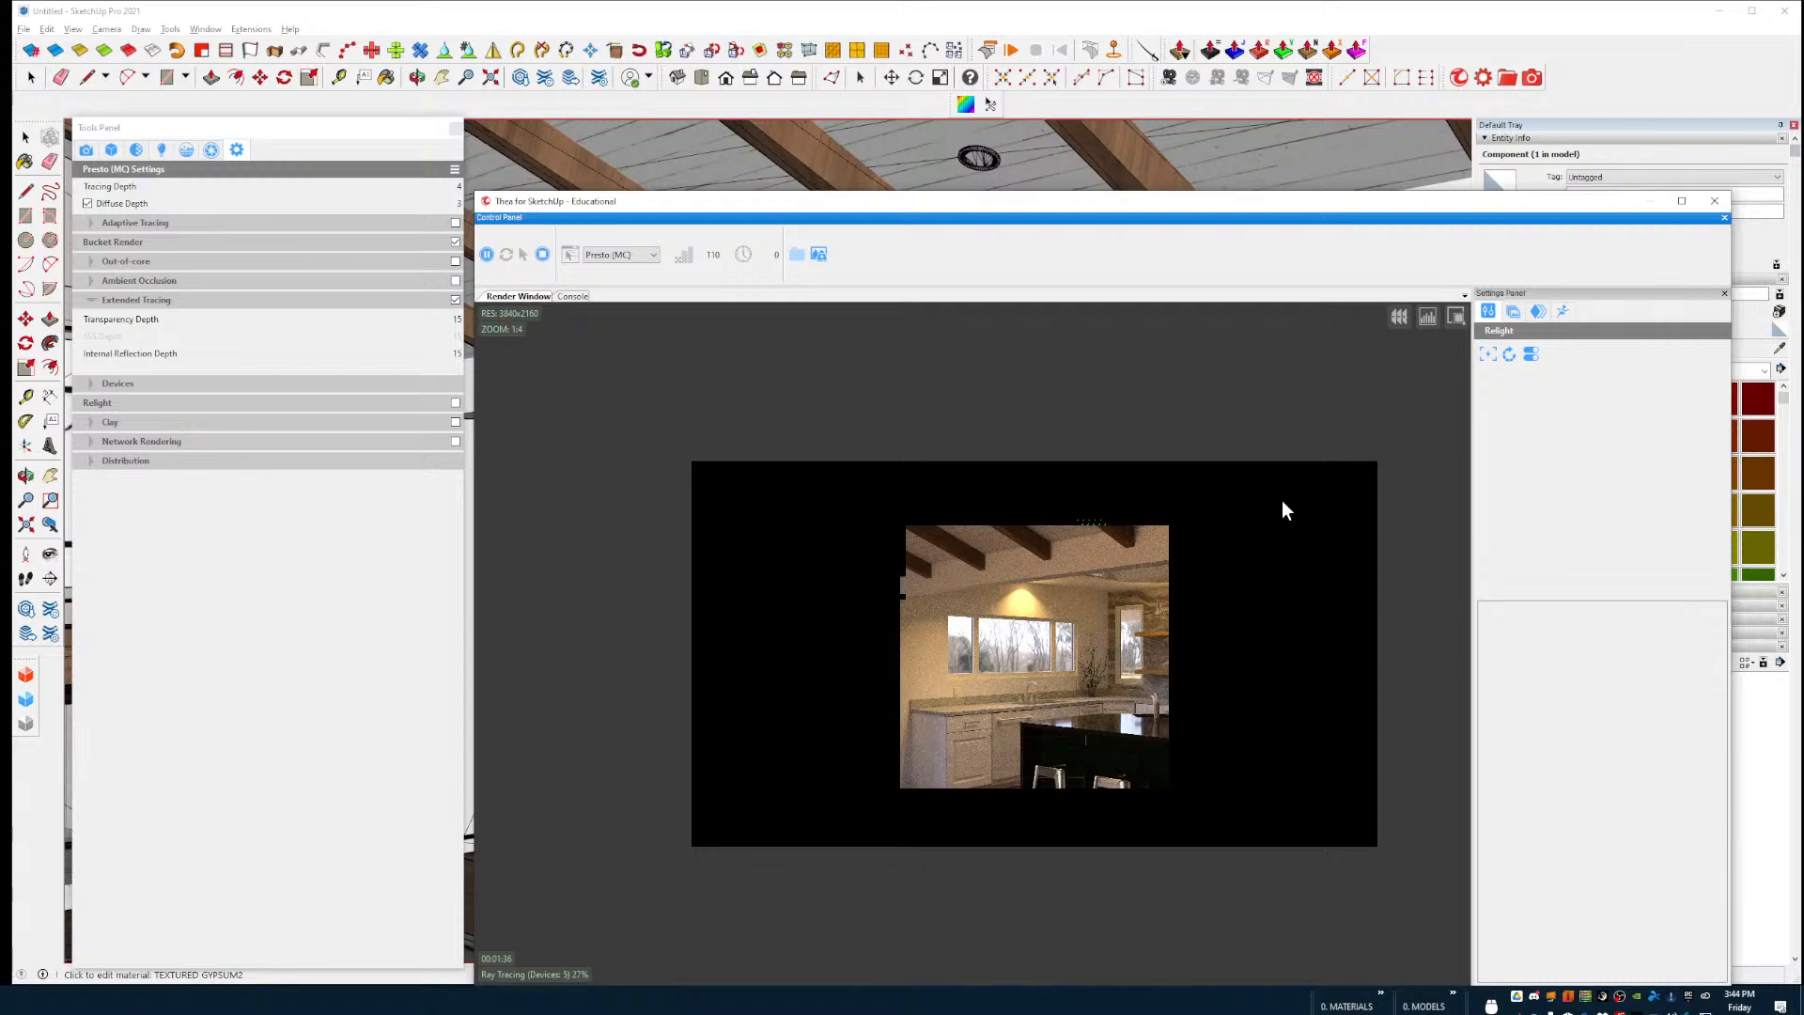
Step: Inspect the rendered island faucet and the blurred window reflection in the dark countertop at close range
scroll(1261, 617, "up", 1)
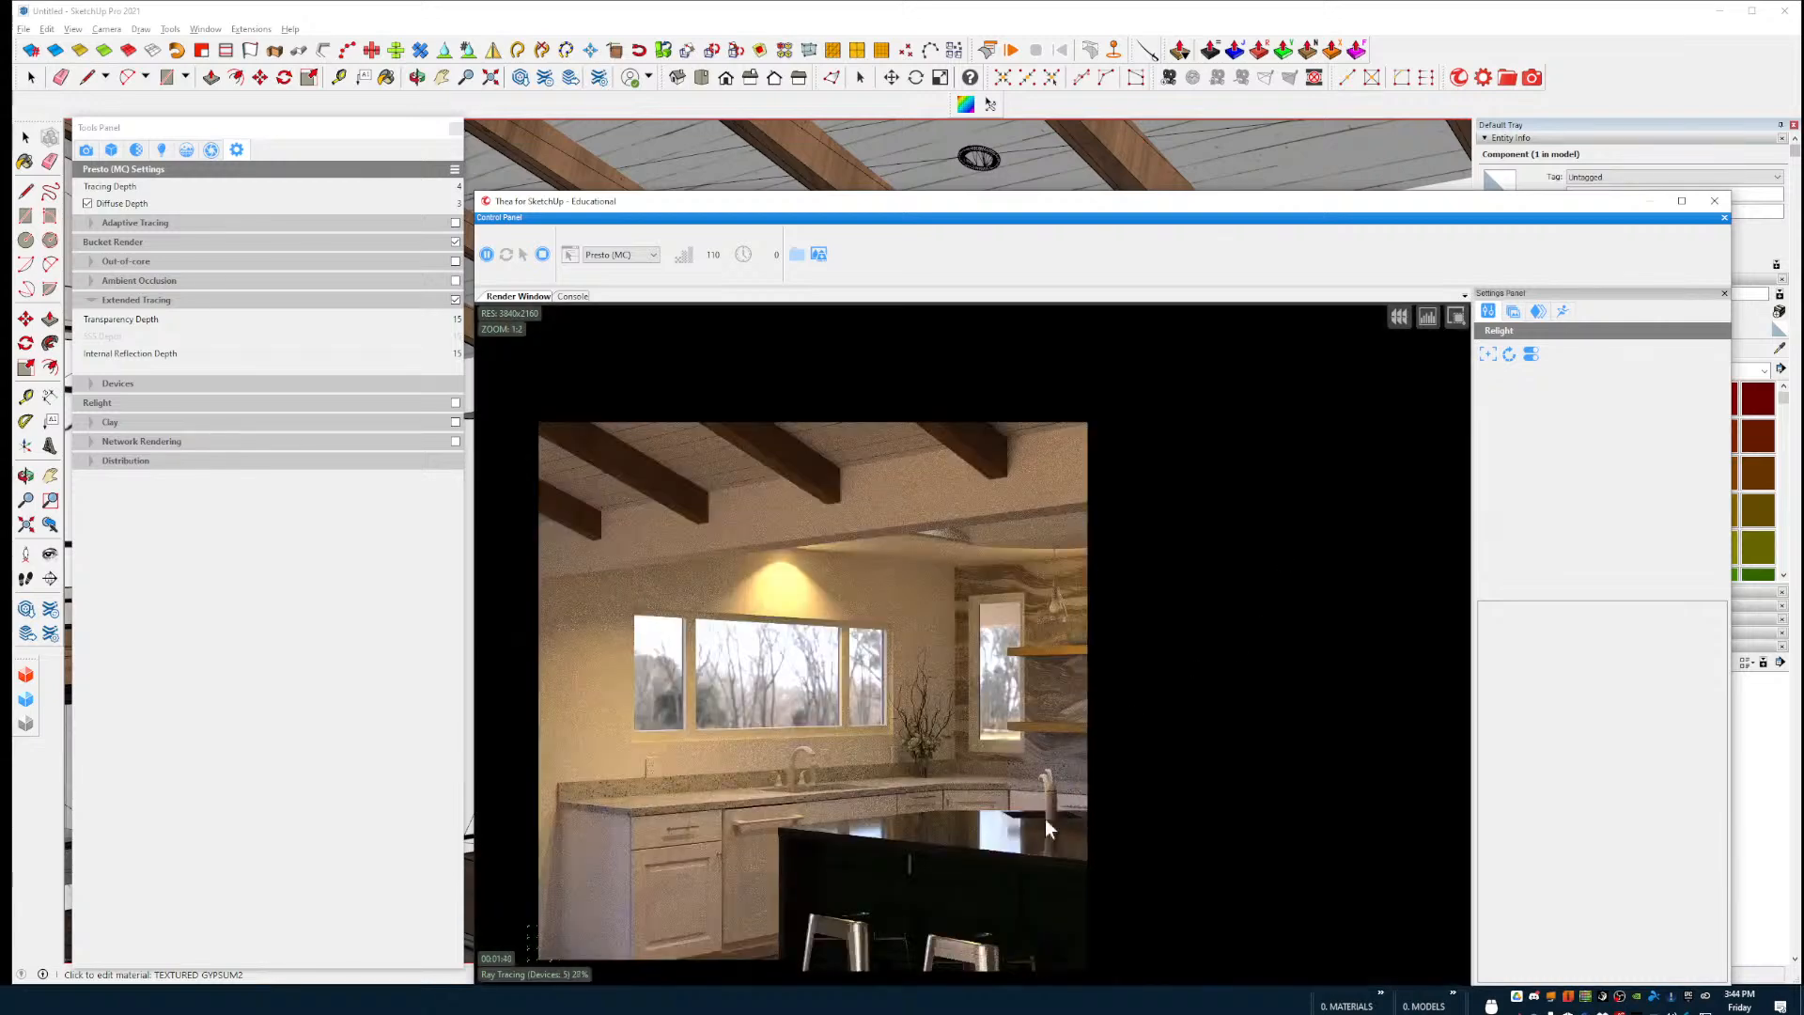
scroll(1045, 820, "up", 2)
scroll(990, 906, "up", 1)
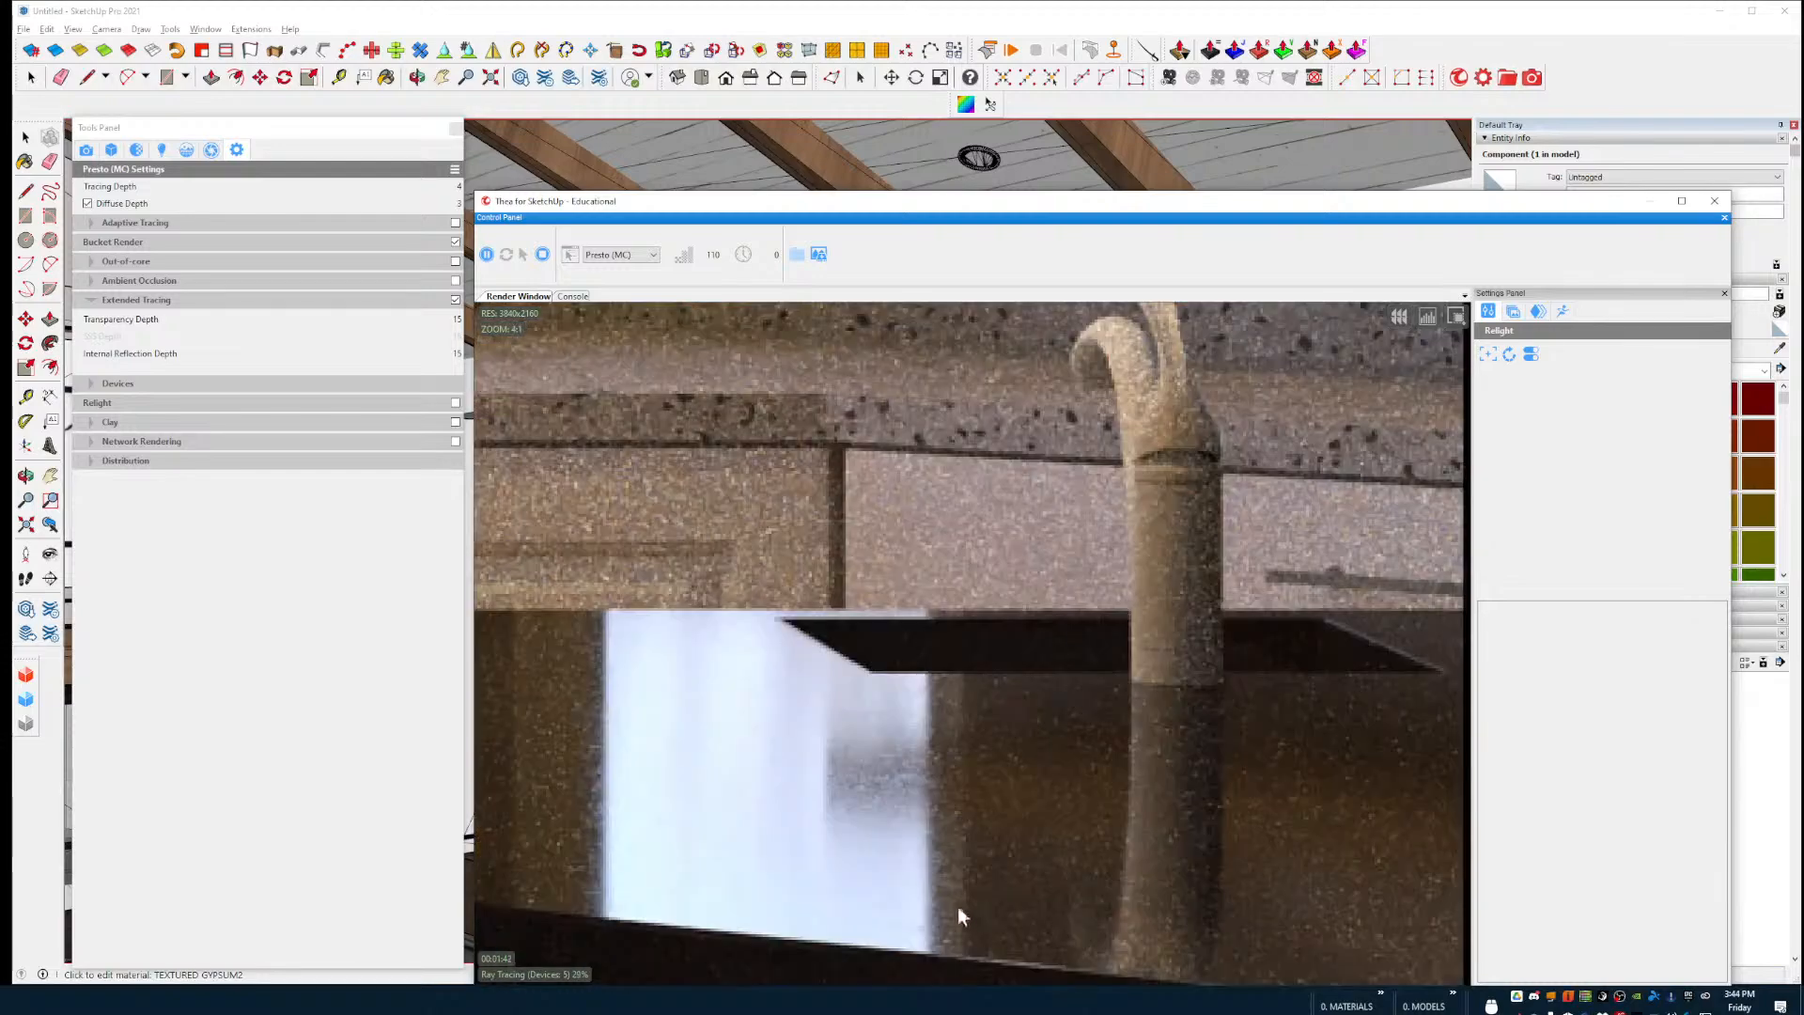
scroll(853, 817, "up", 1)
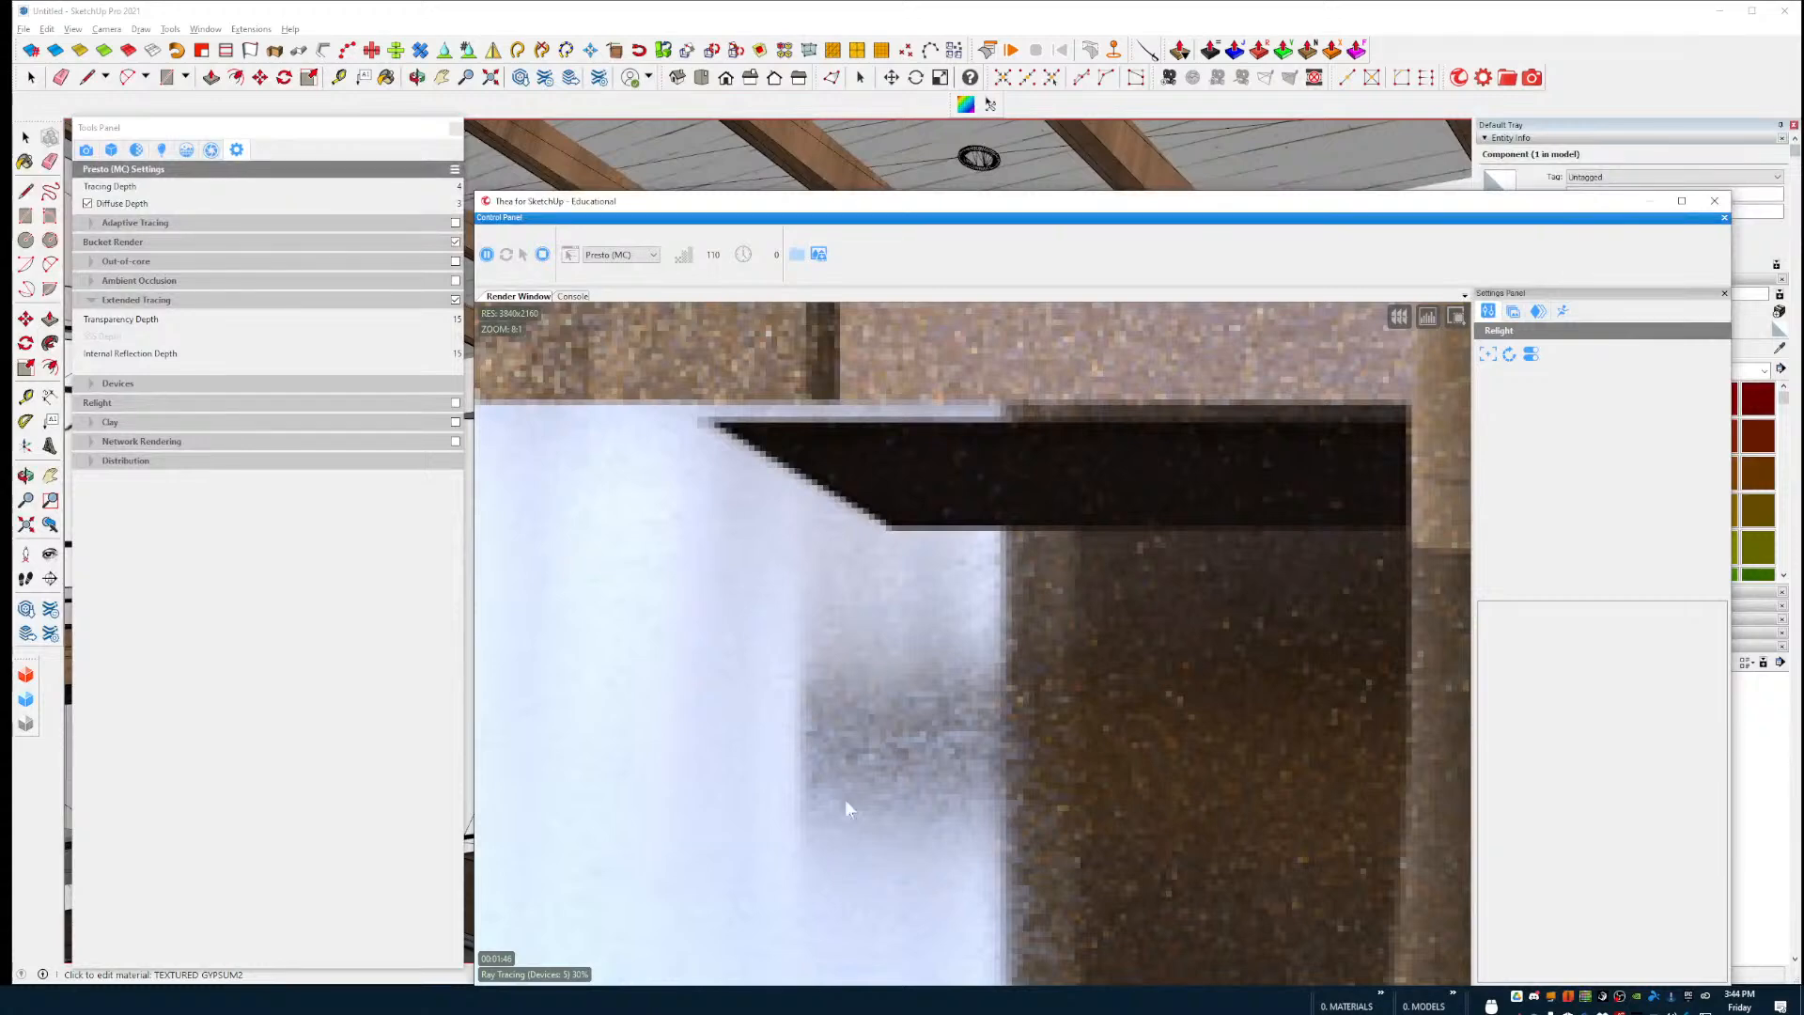
scroll(878, 842, "down", 1)
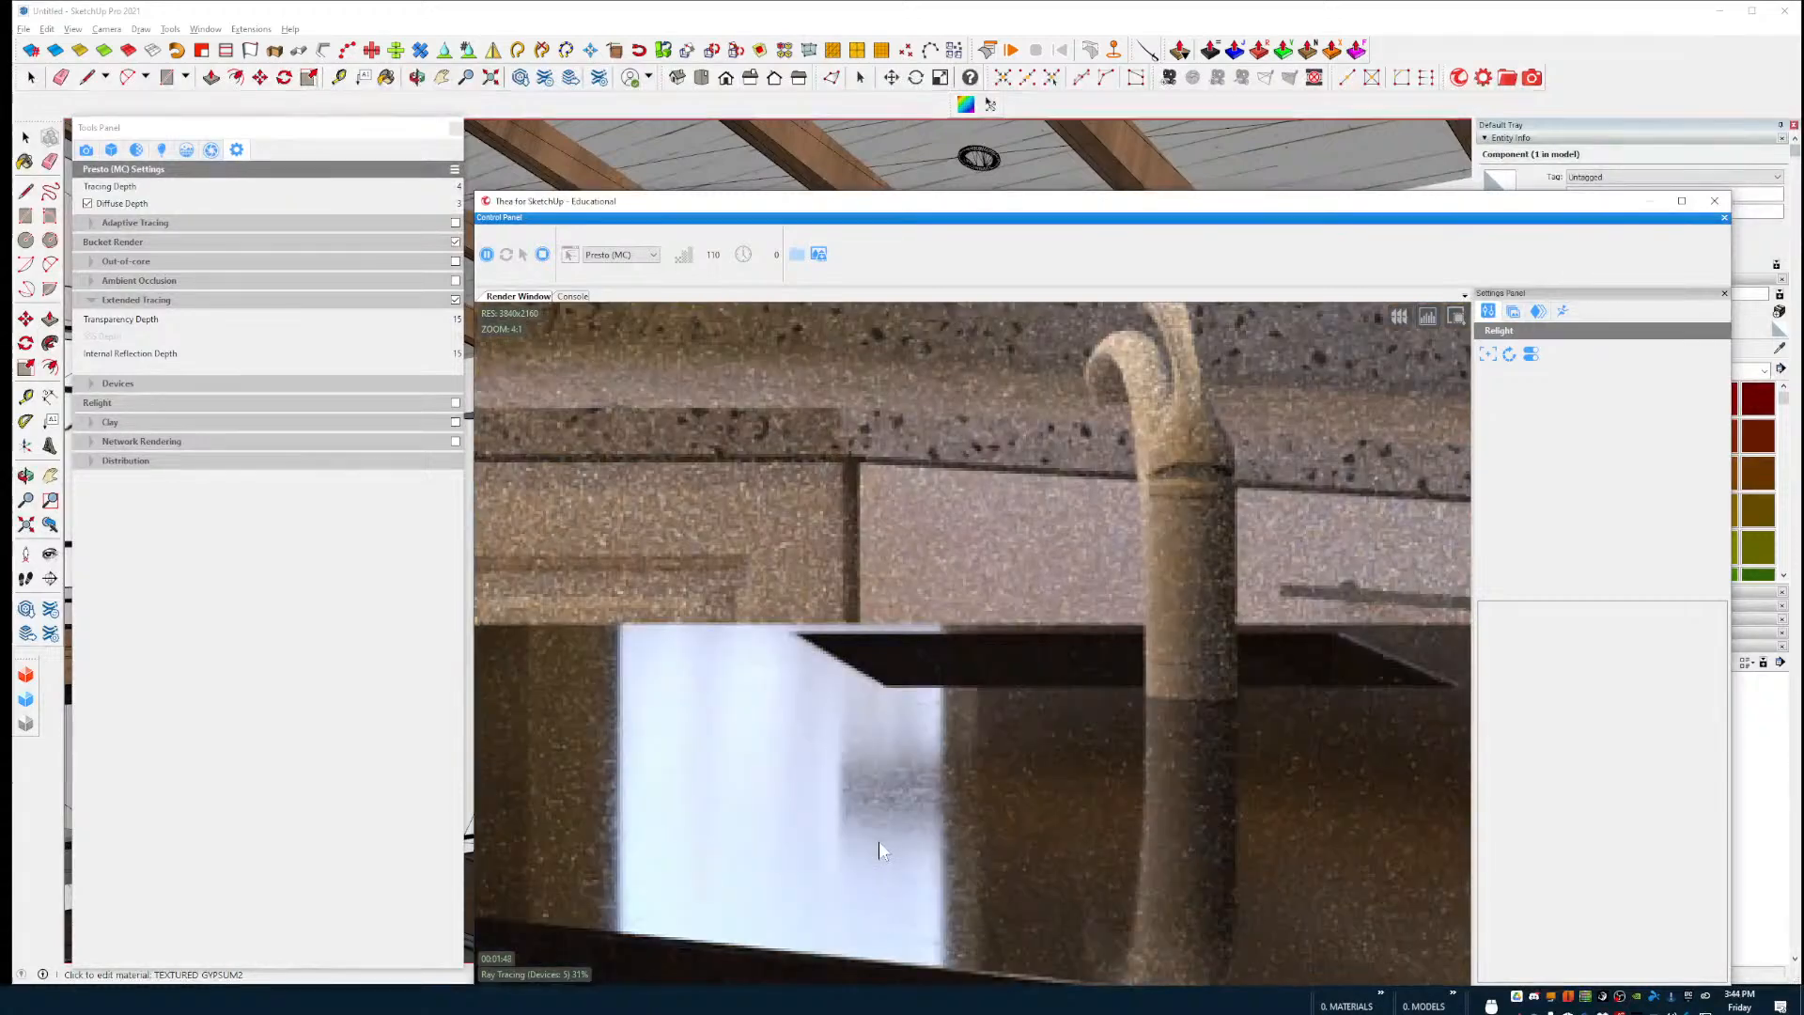
scroll(878, 842, "down", 1)
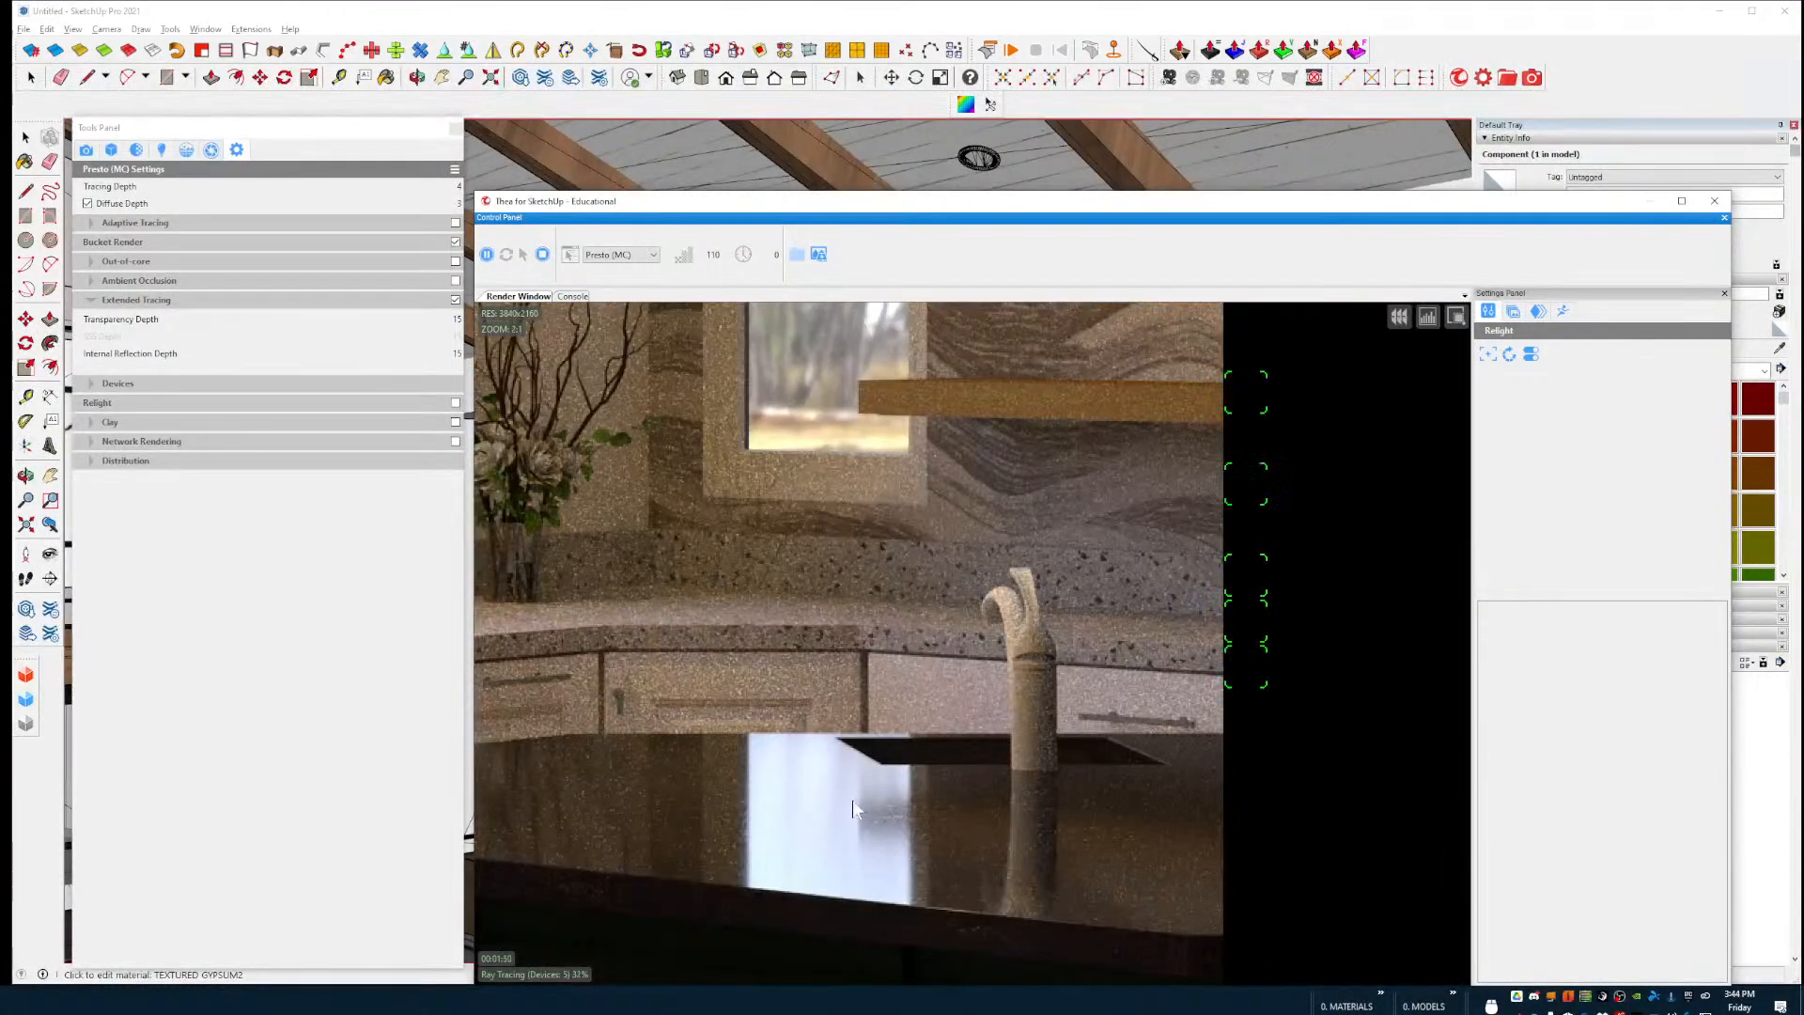
Step: Examine the blurred window reflection beside the sink cutout in the dark island countertop, at close range and in context
scroll(915, 848, "up", 2)
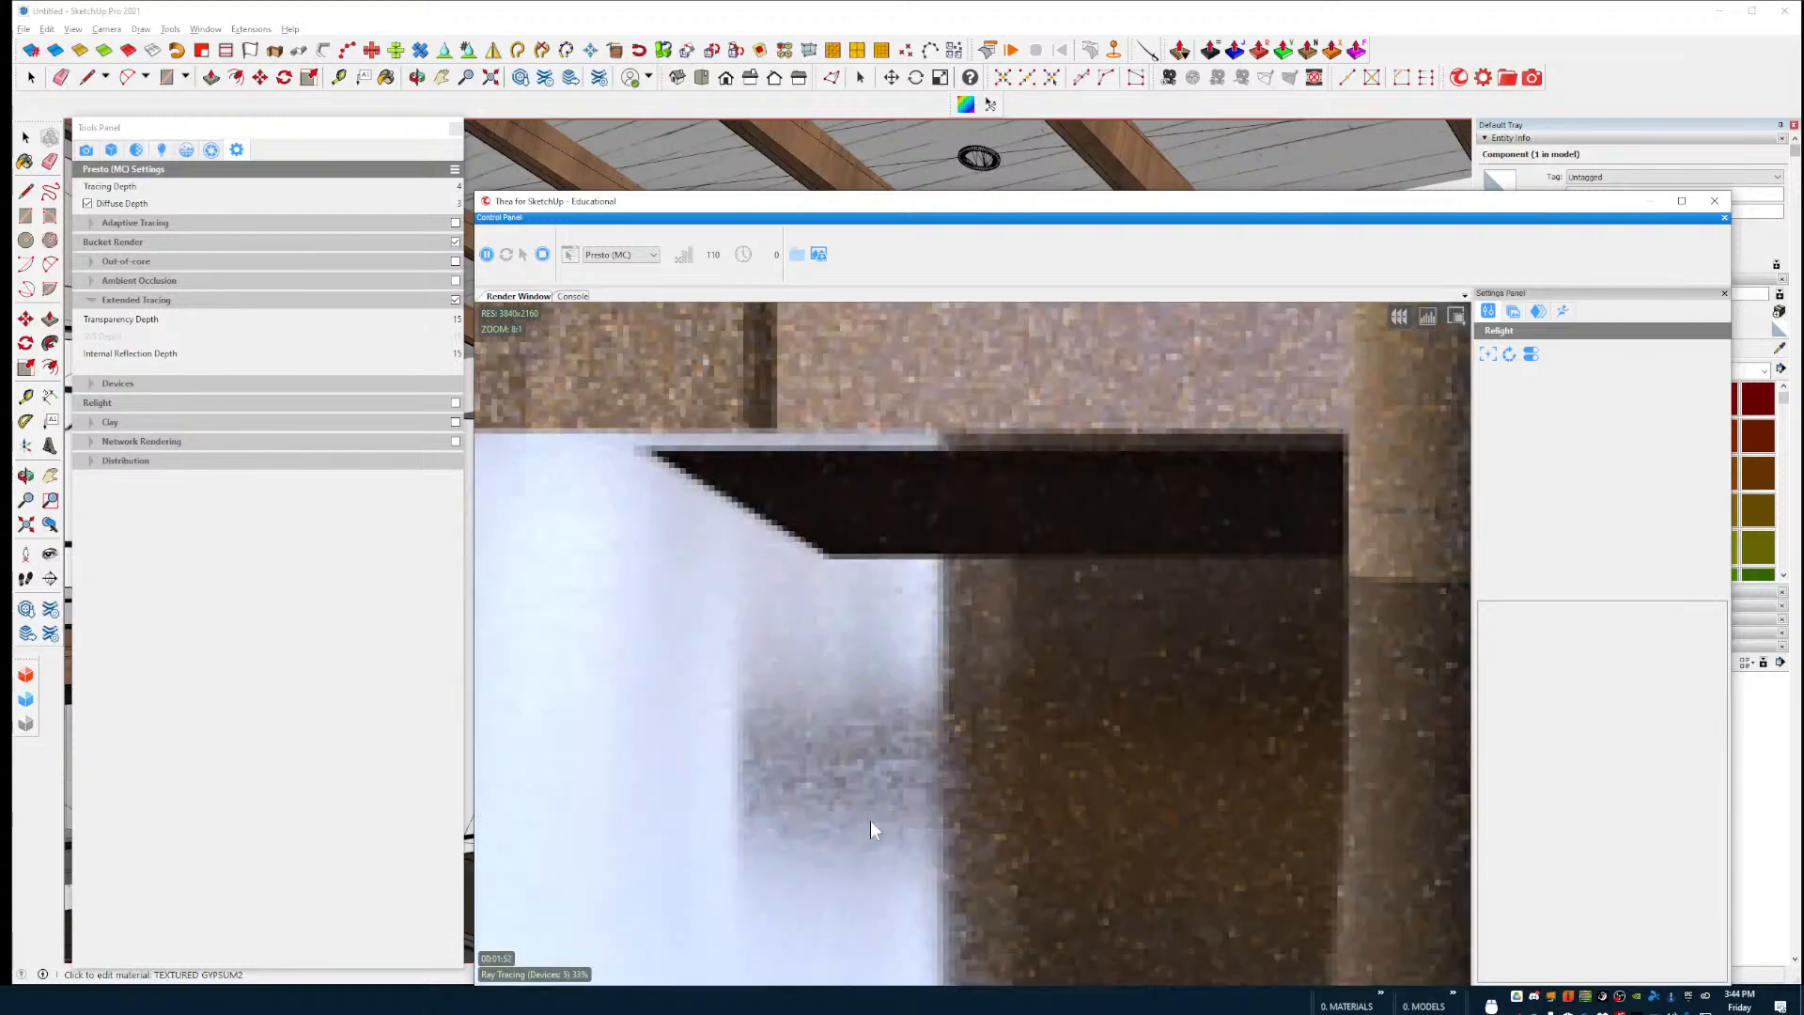
scroll(859, 811, "down", 3)
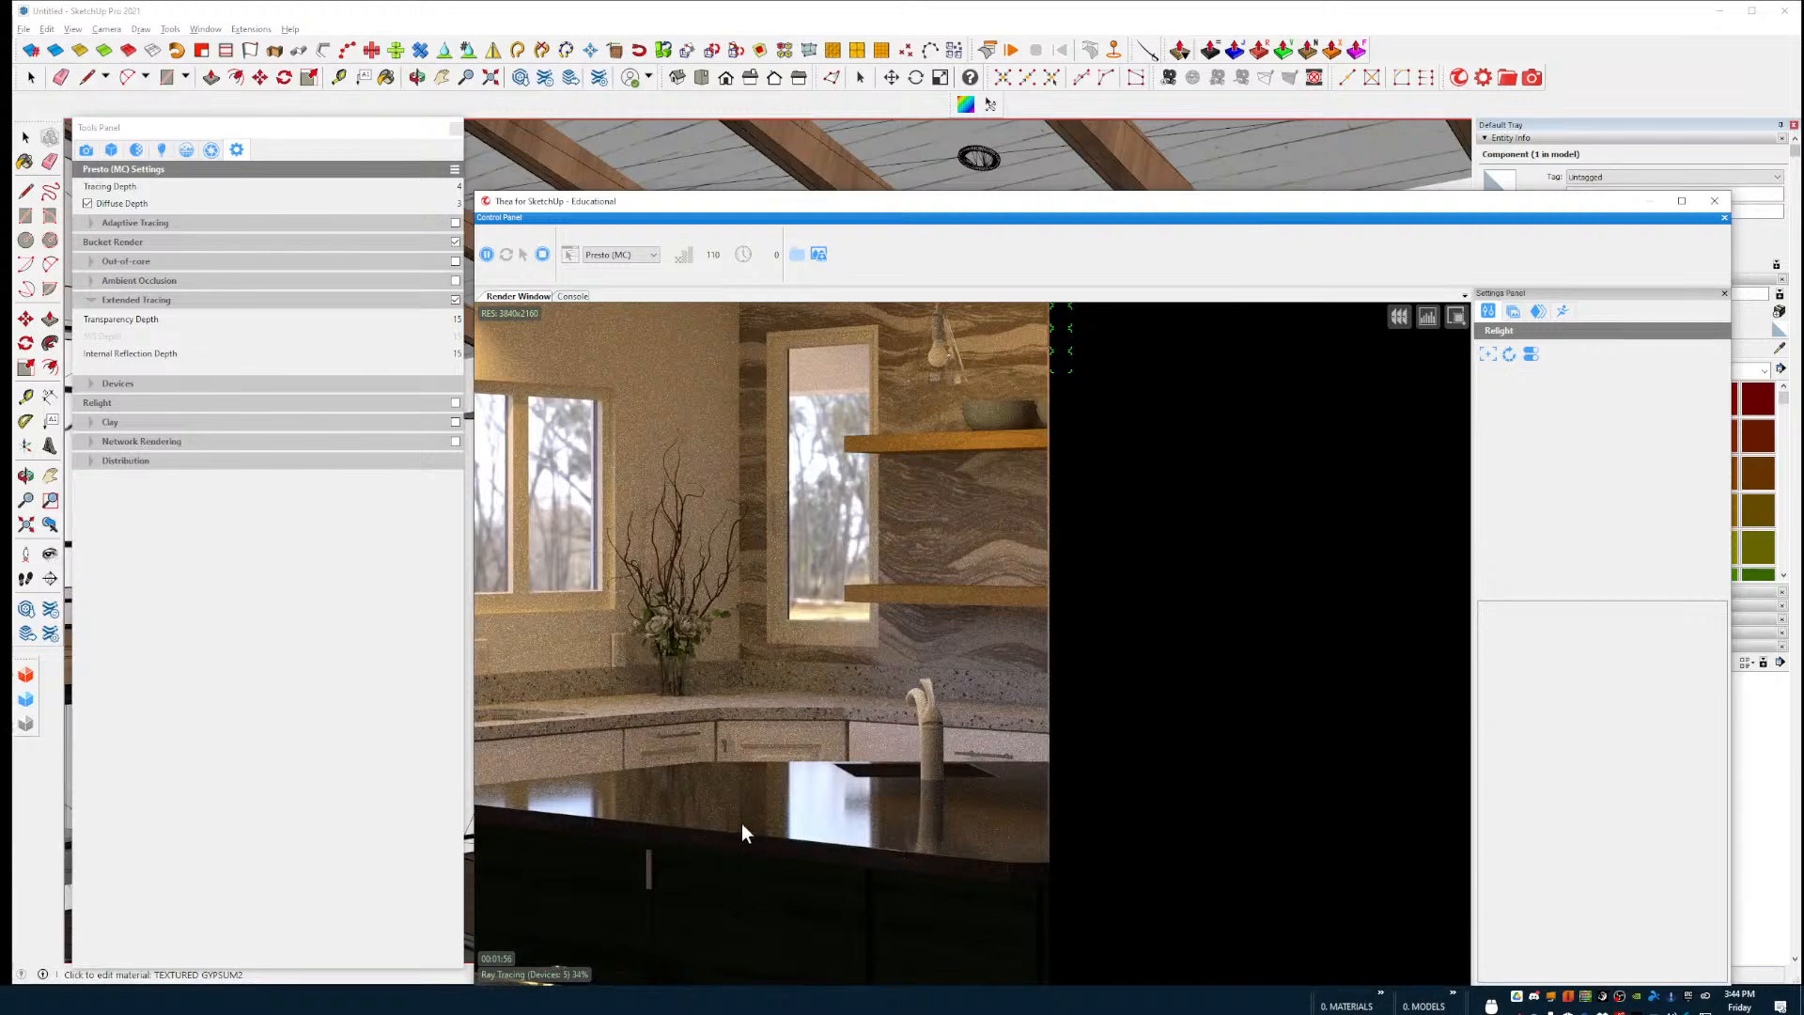
scroll(829, 814, "up", 1)
scroll(830, 815, "up", 1)
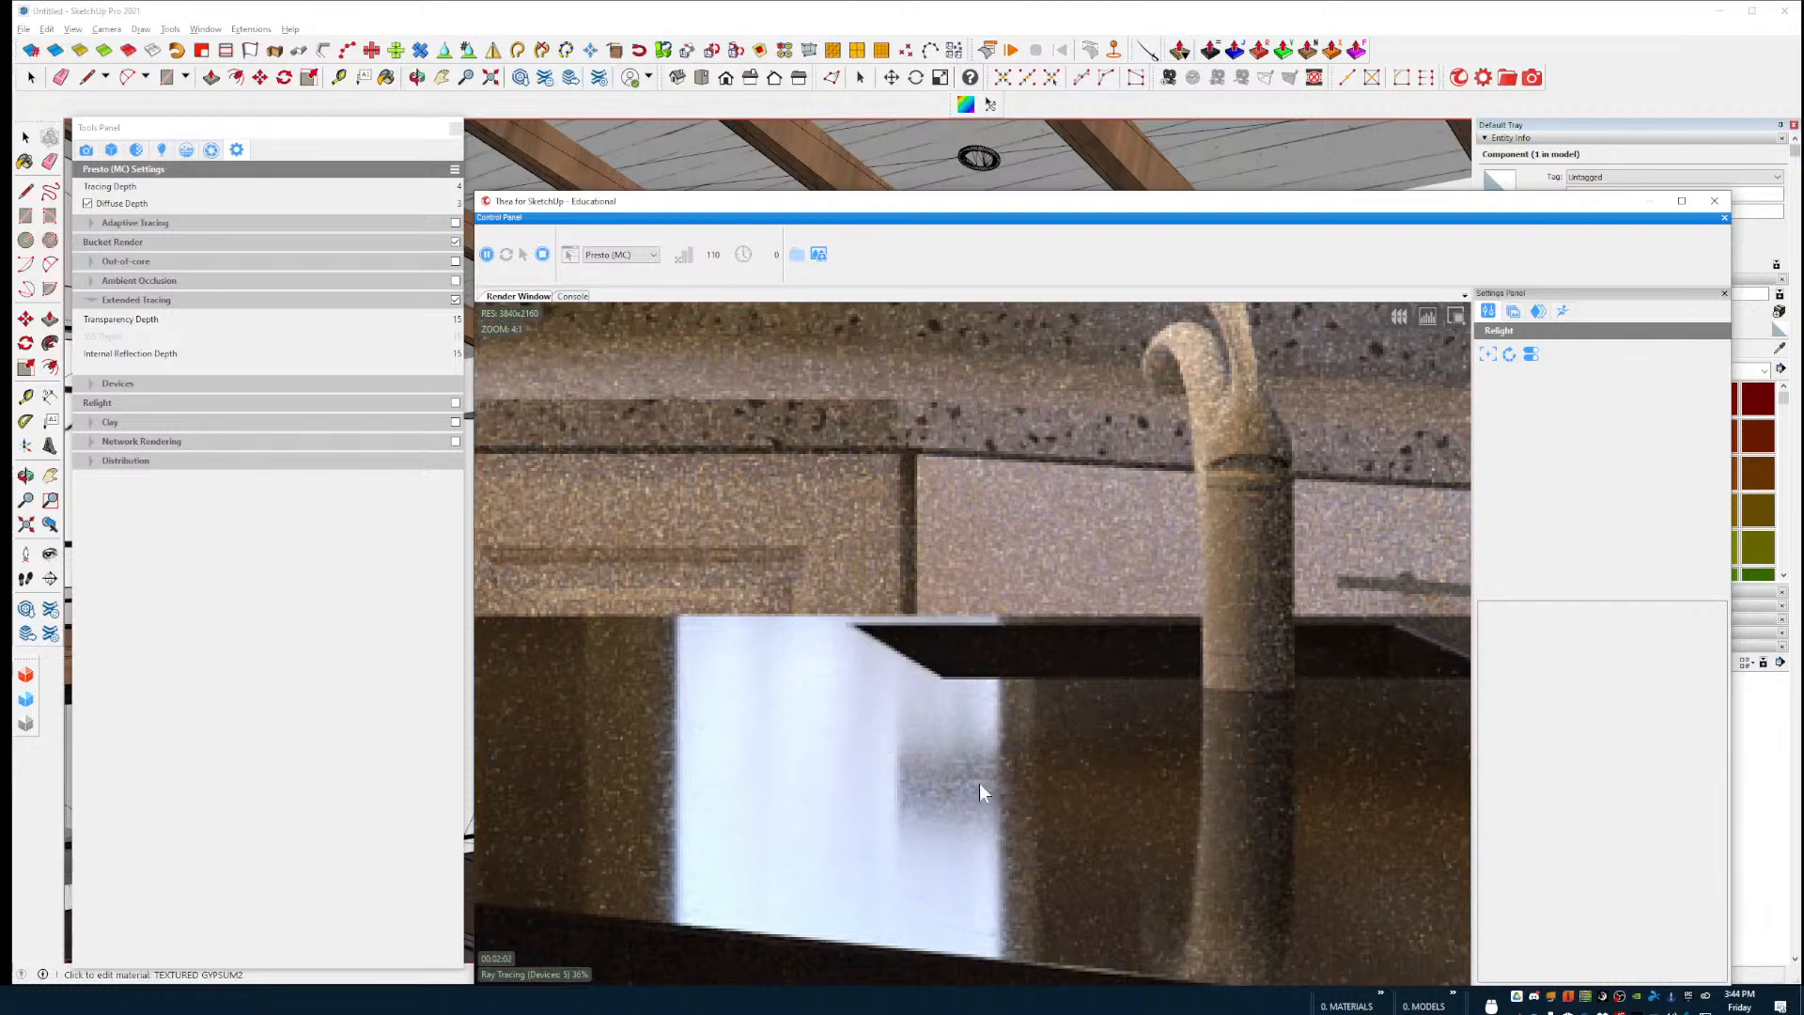
scroll(972, 780, "down", 2)
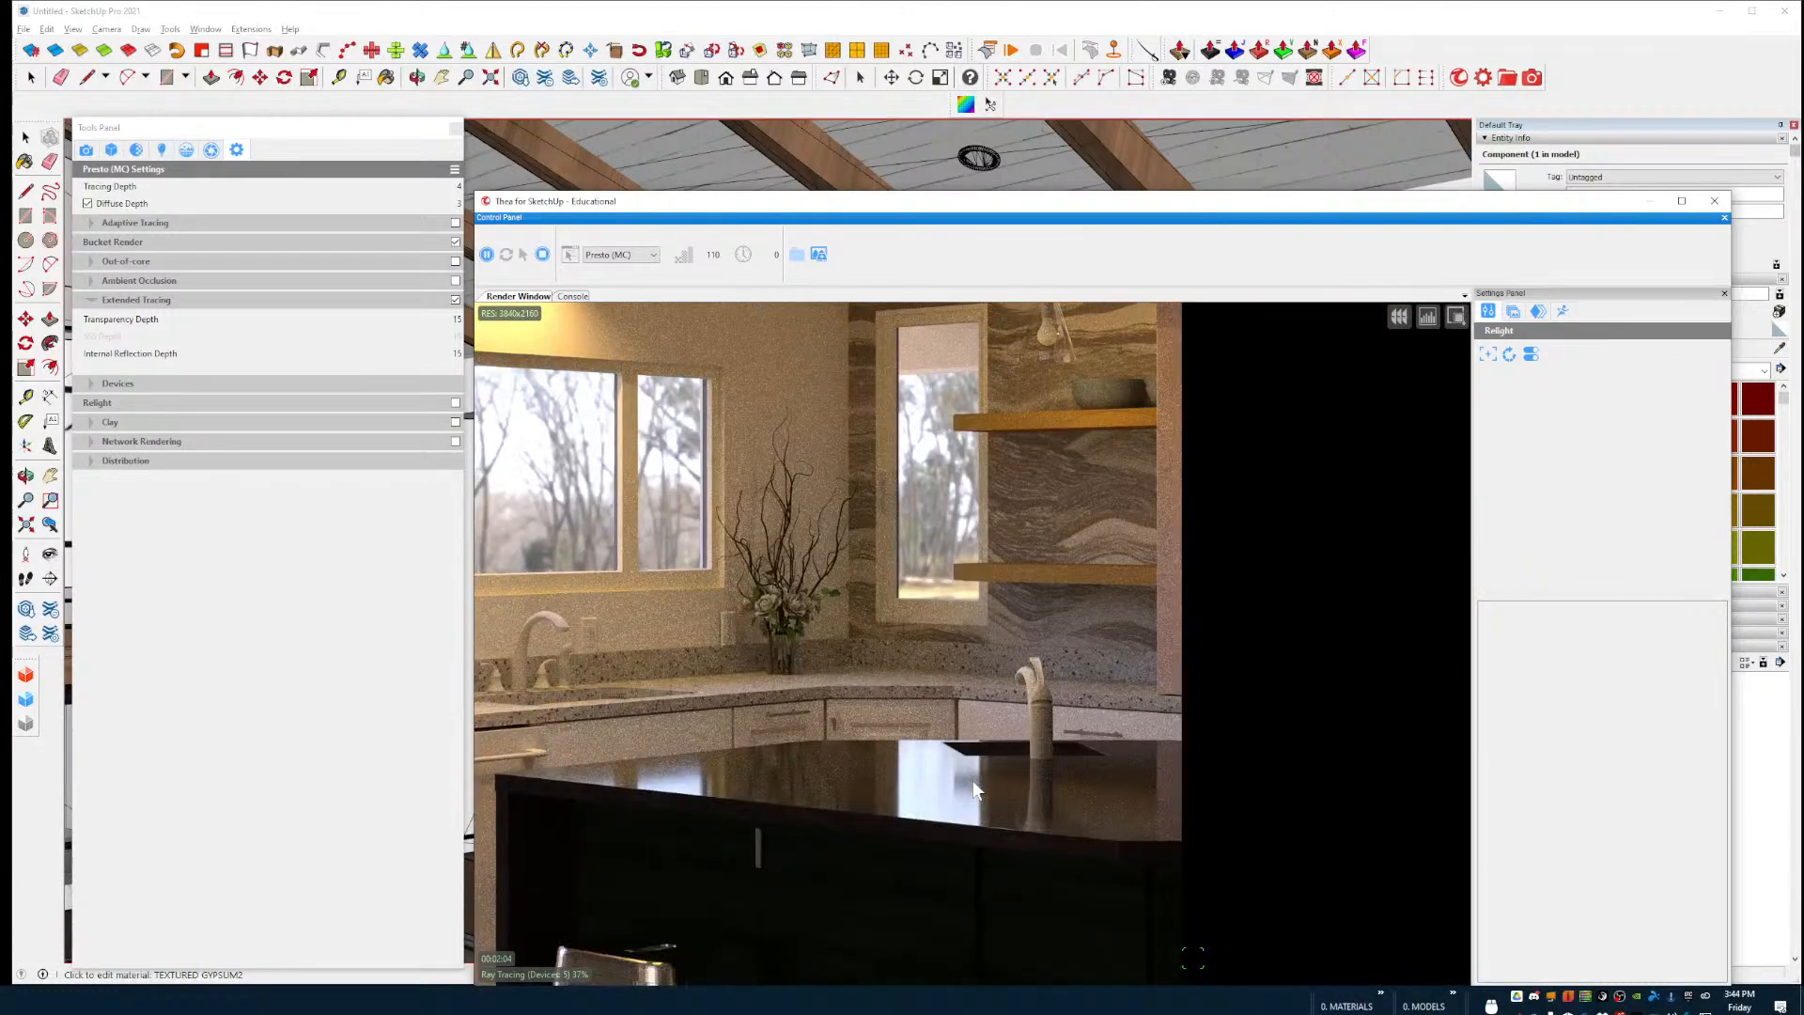
scroll(954, 787, "down", 1)
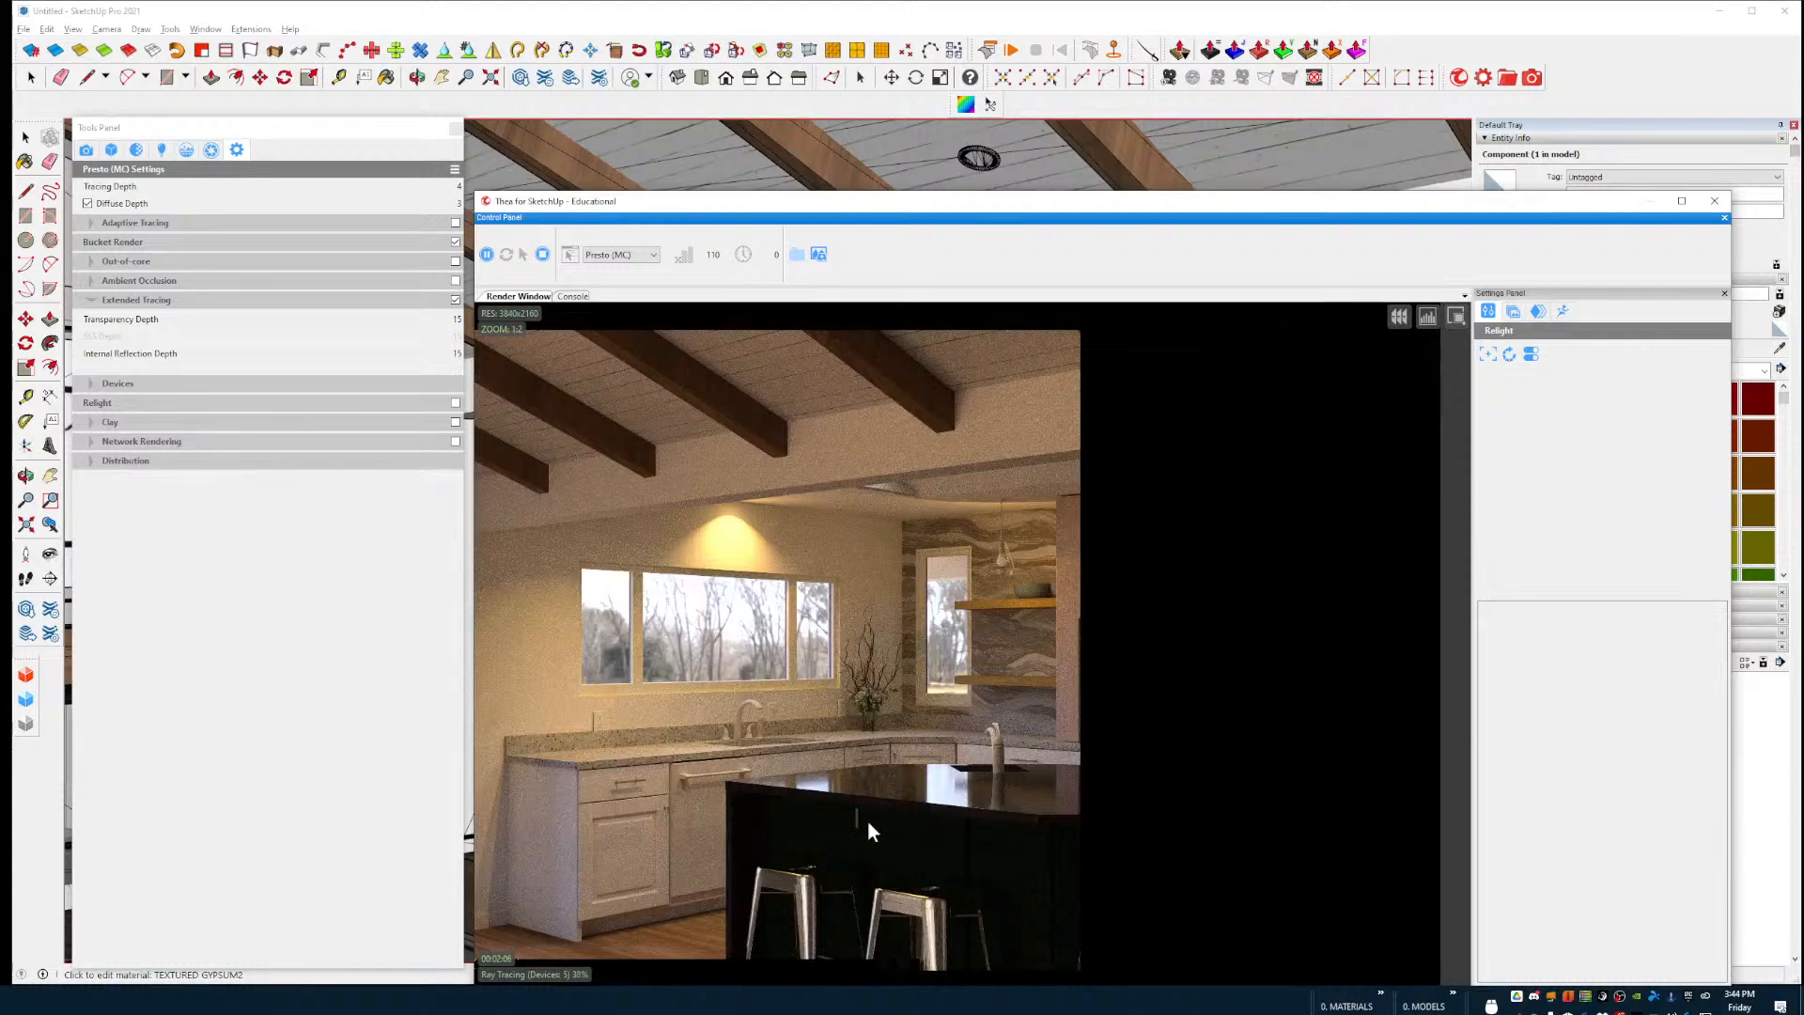
Step: Inspect the front edge and near corner of the island countertop in the render at close range
scroll(867, 819, "up", 3)
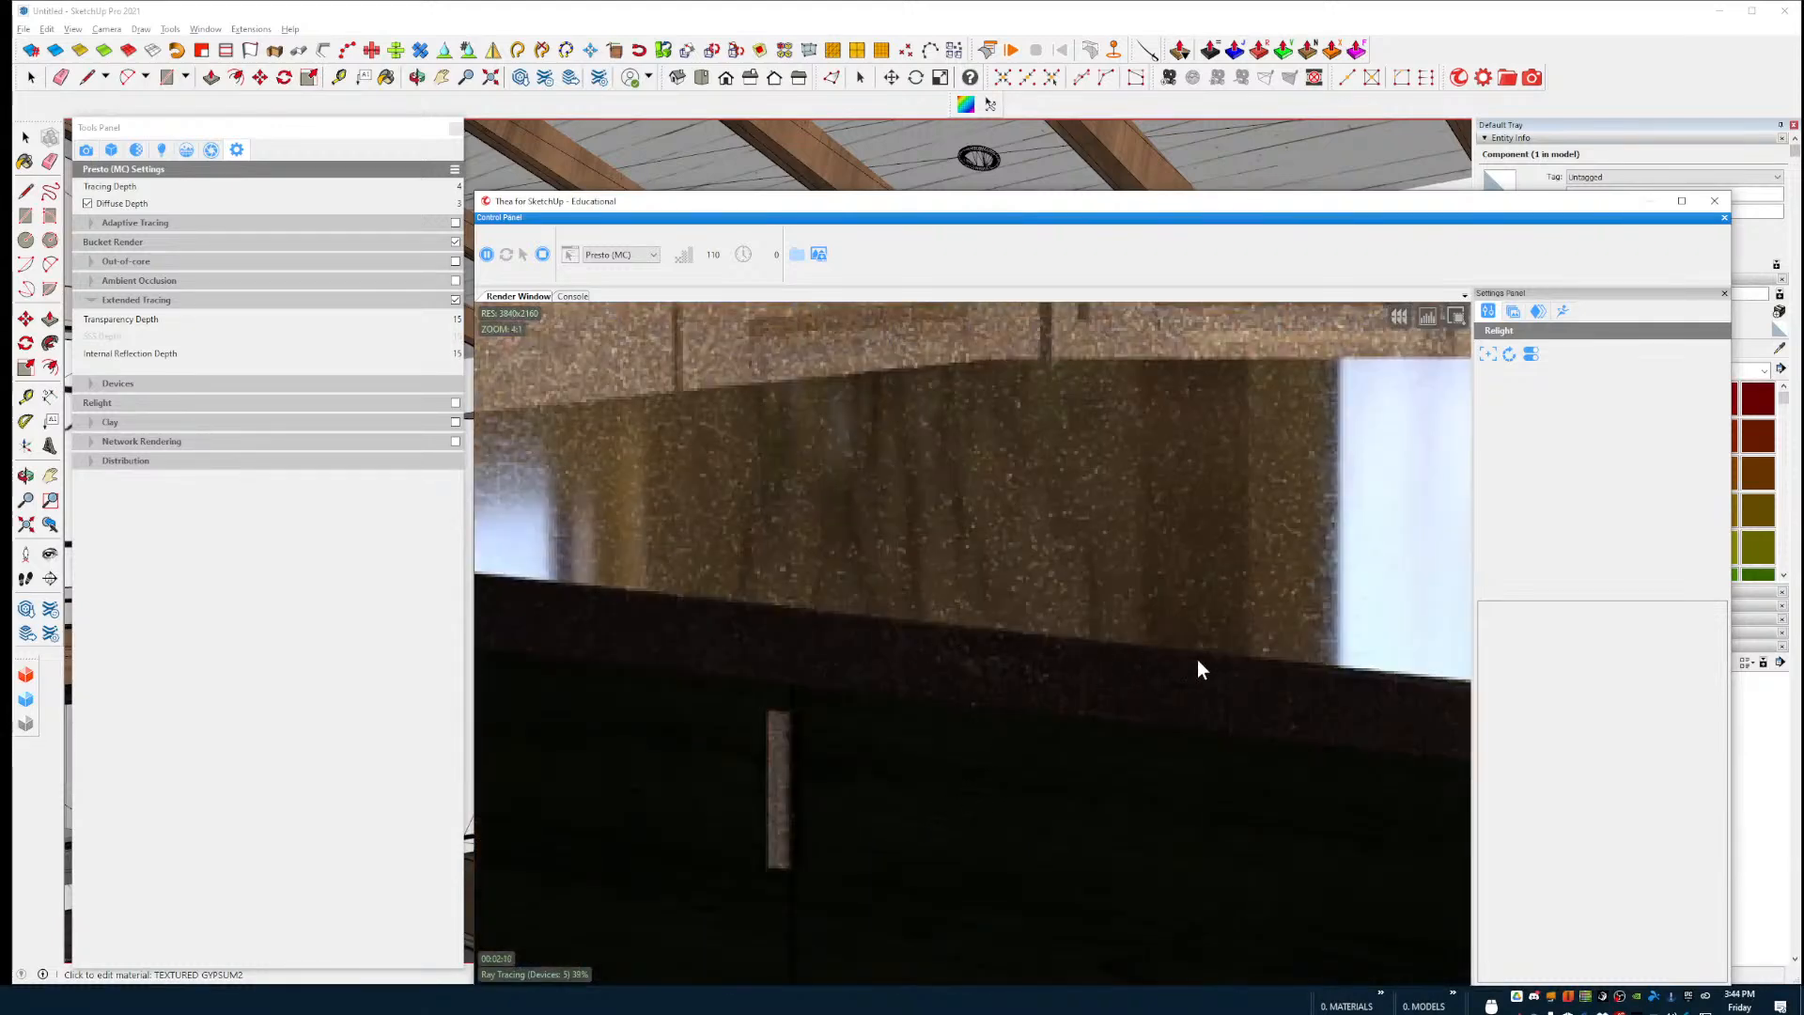
scroll(1197, 659, "down", 2)
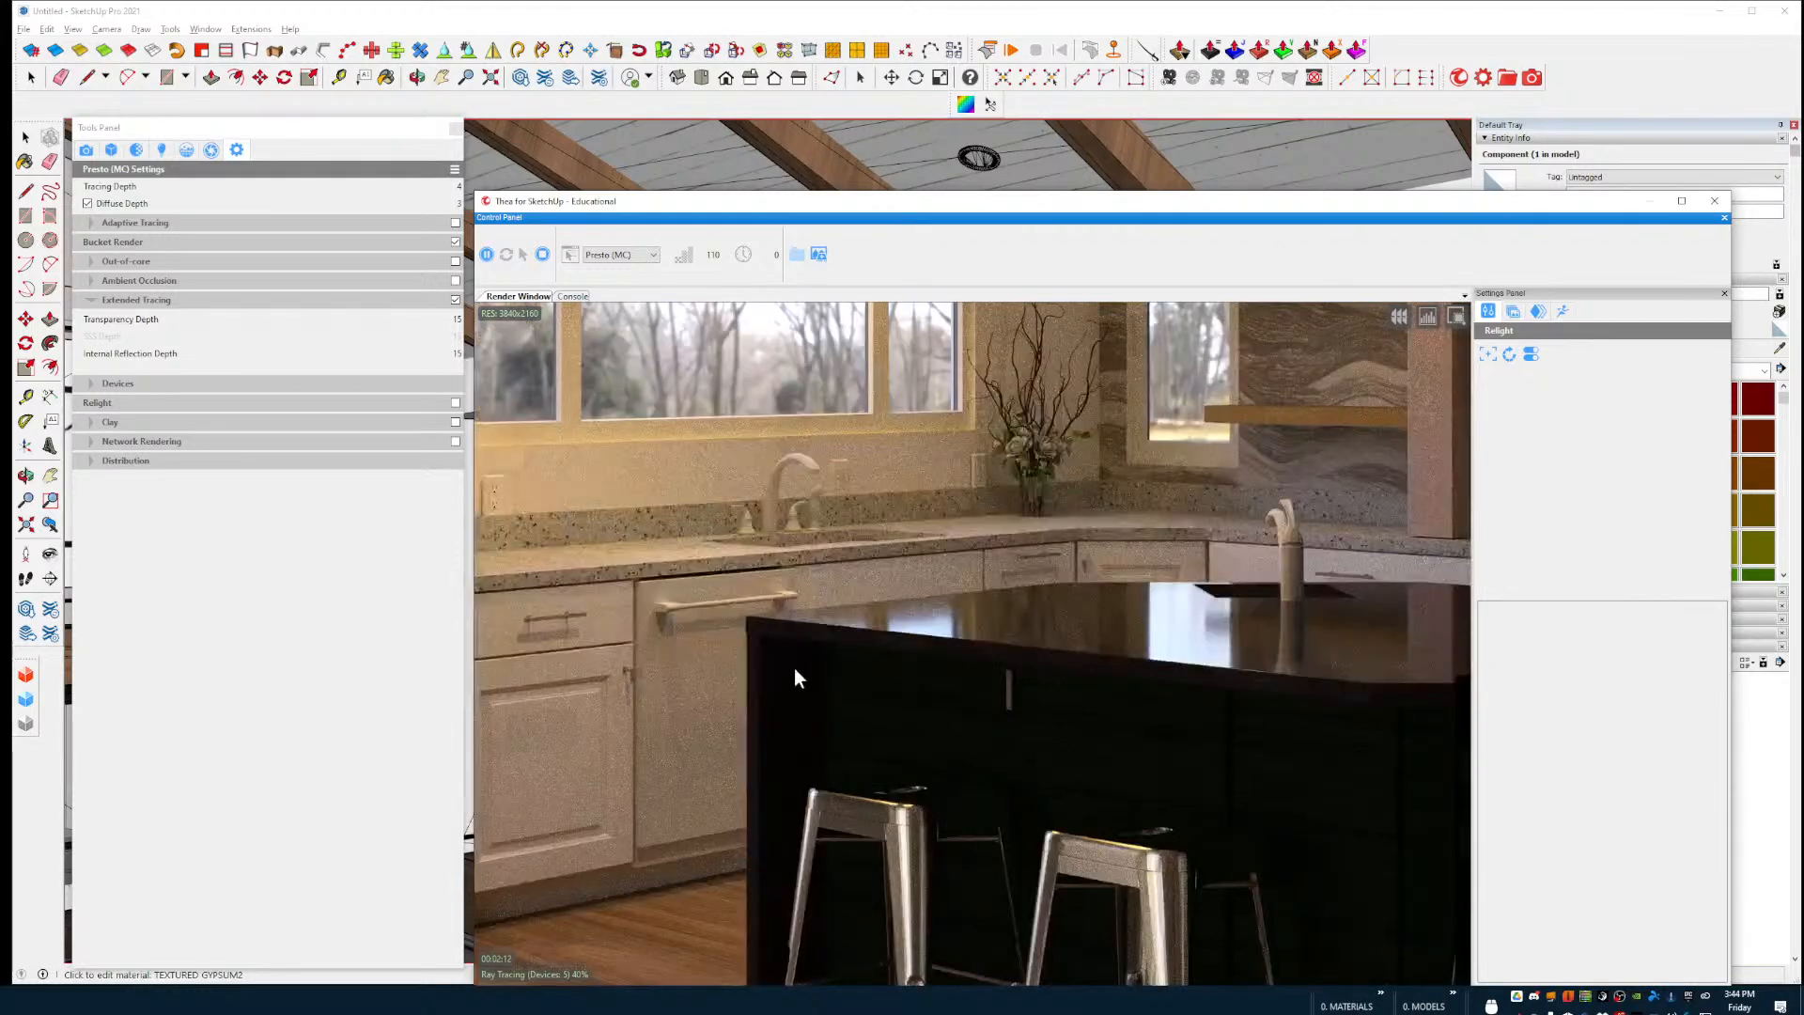
scroll(736, 630, "up", 3)
scroll(819, 575, "up", 1)
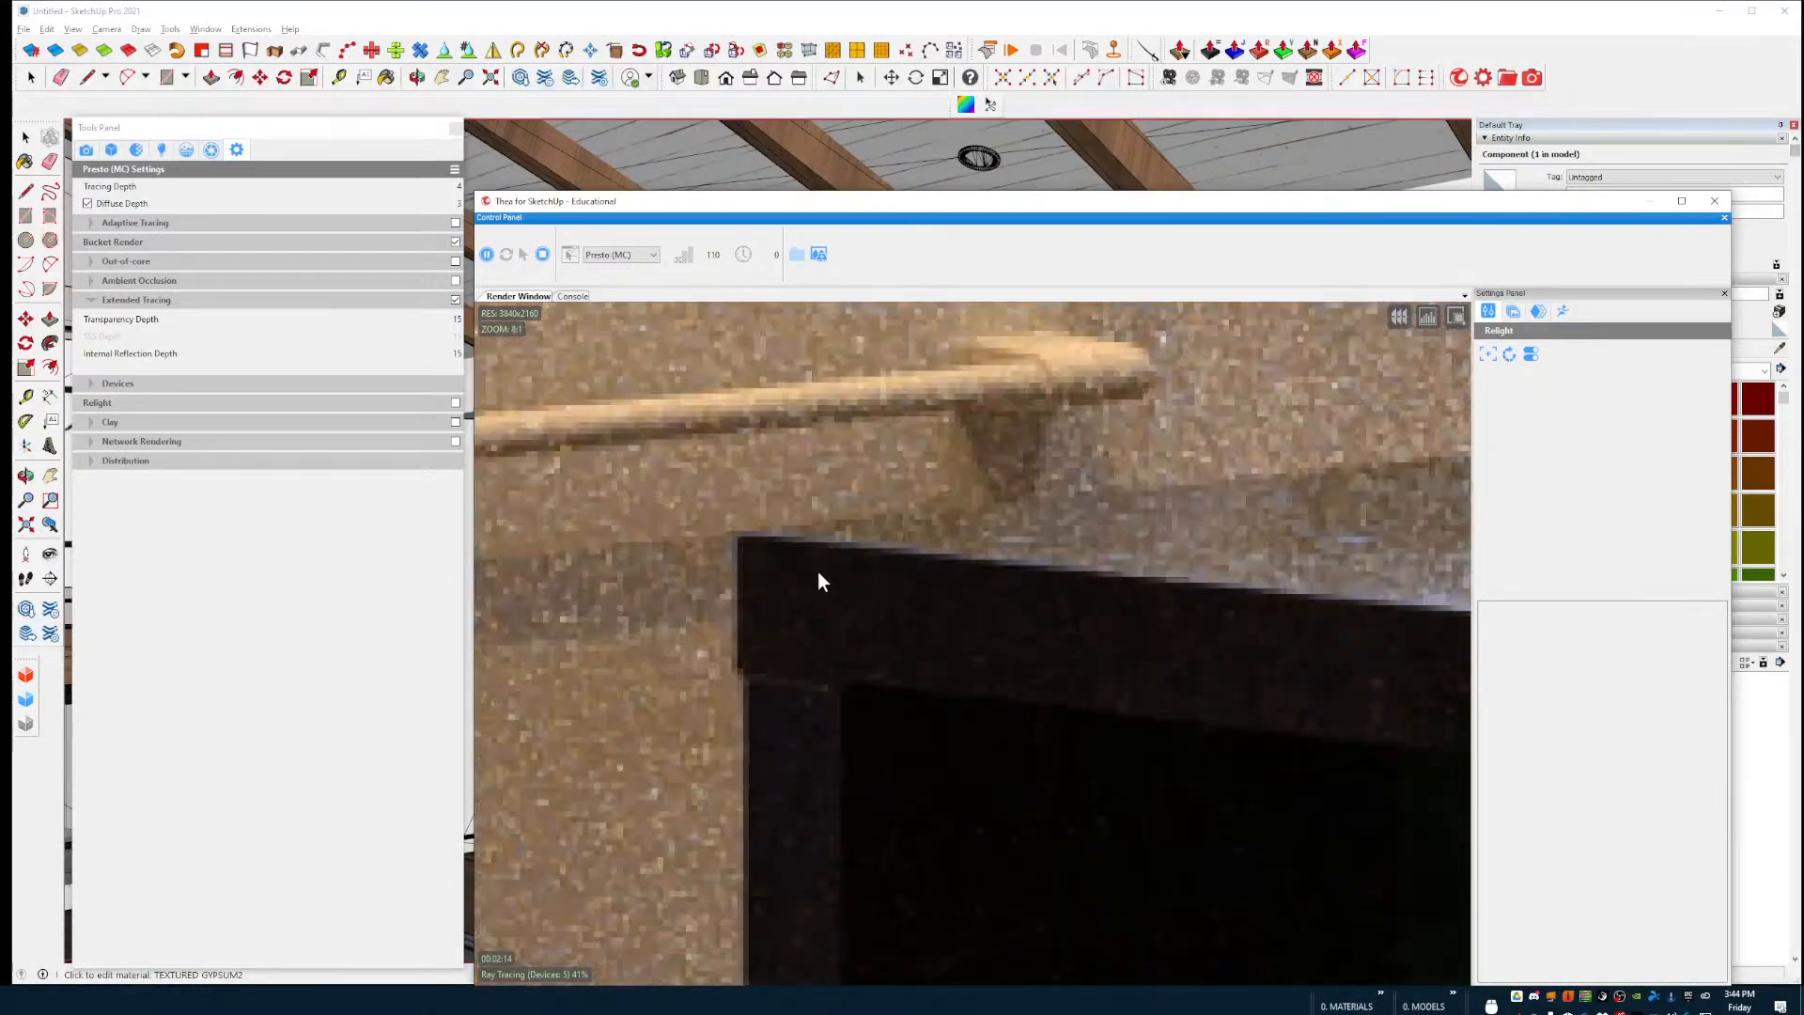
scroll(820, 581, "down", 3)
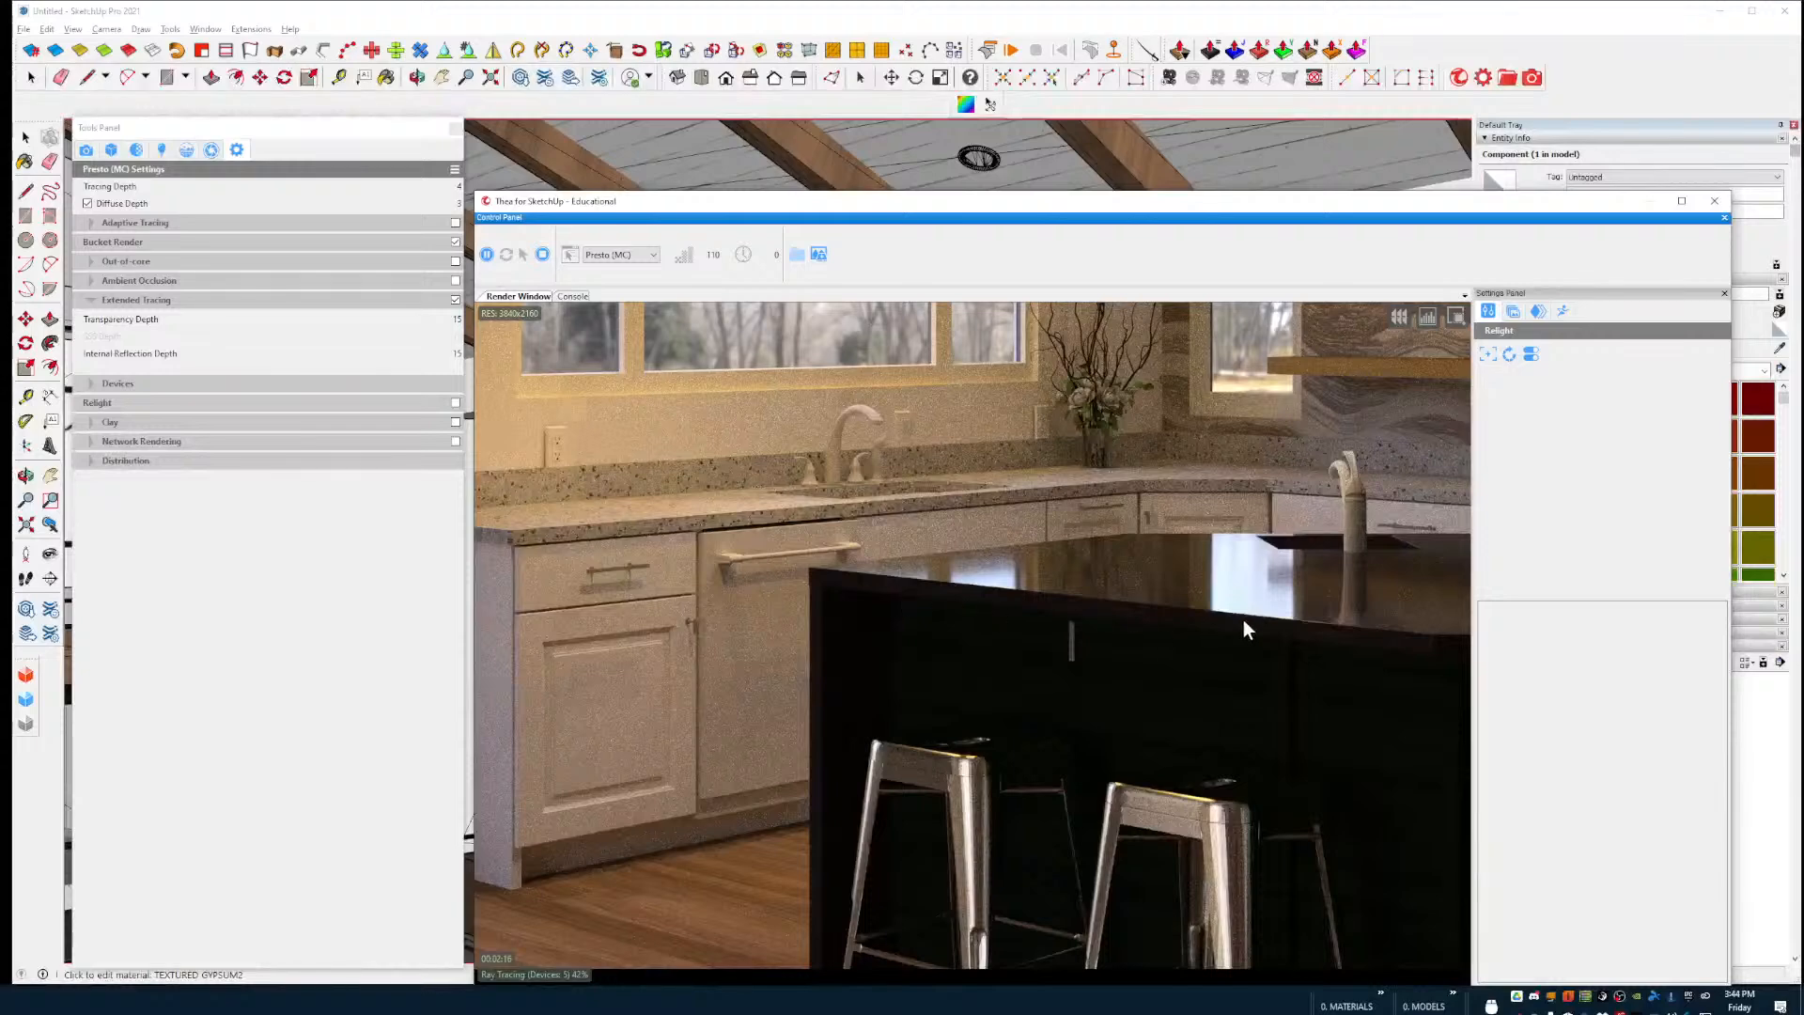
Step: Check the newly rendered area around the island sink and floating shelves, and view the whole image's bucket progress
scroll(1259, 618, "down", 3)
scroll(1269, 628, "up", 5)
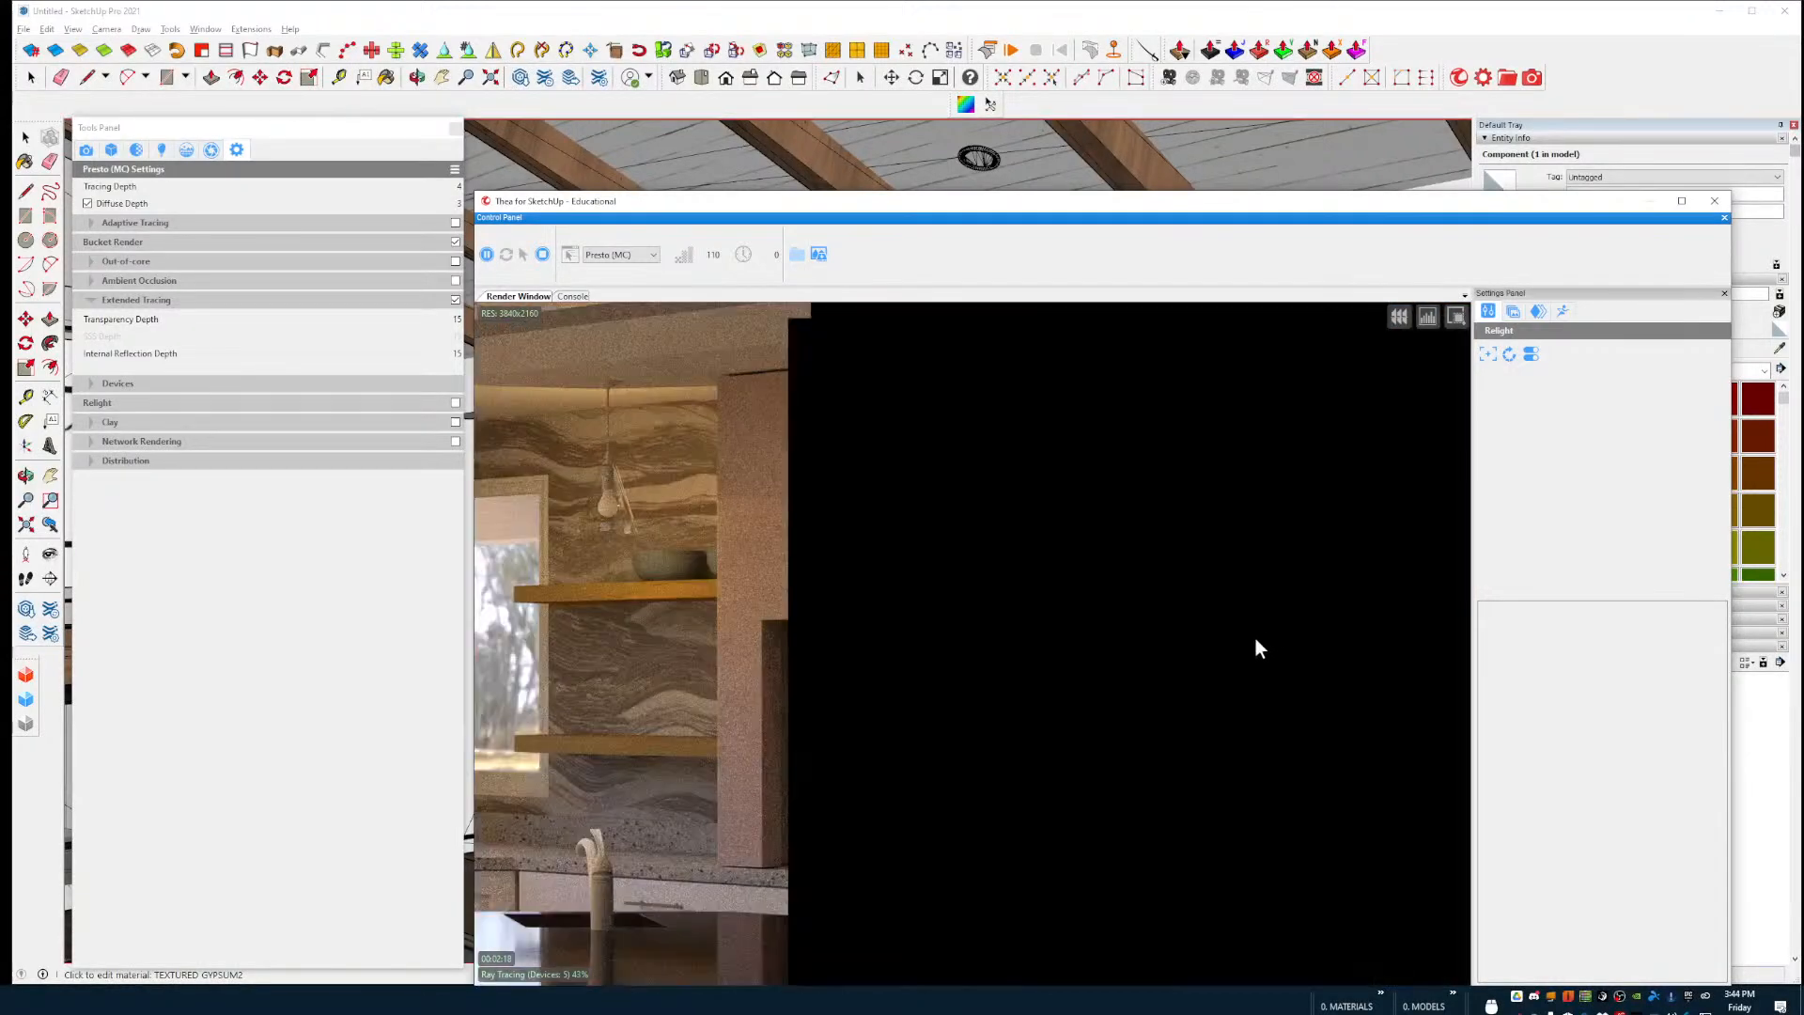
scroll(912, 804, "down", 4)
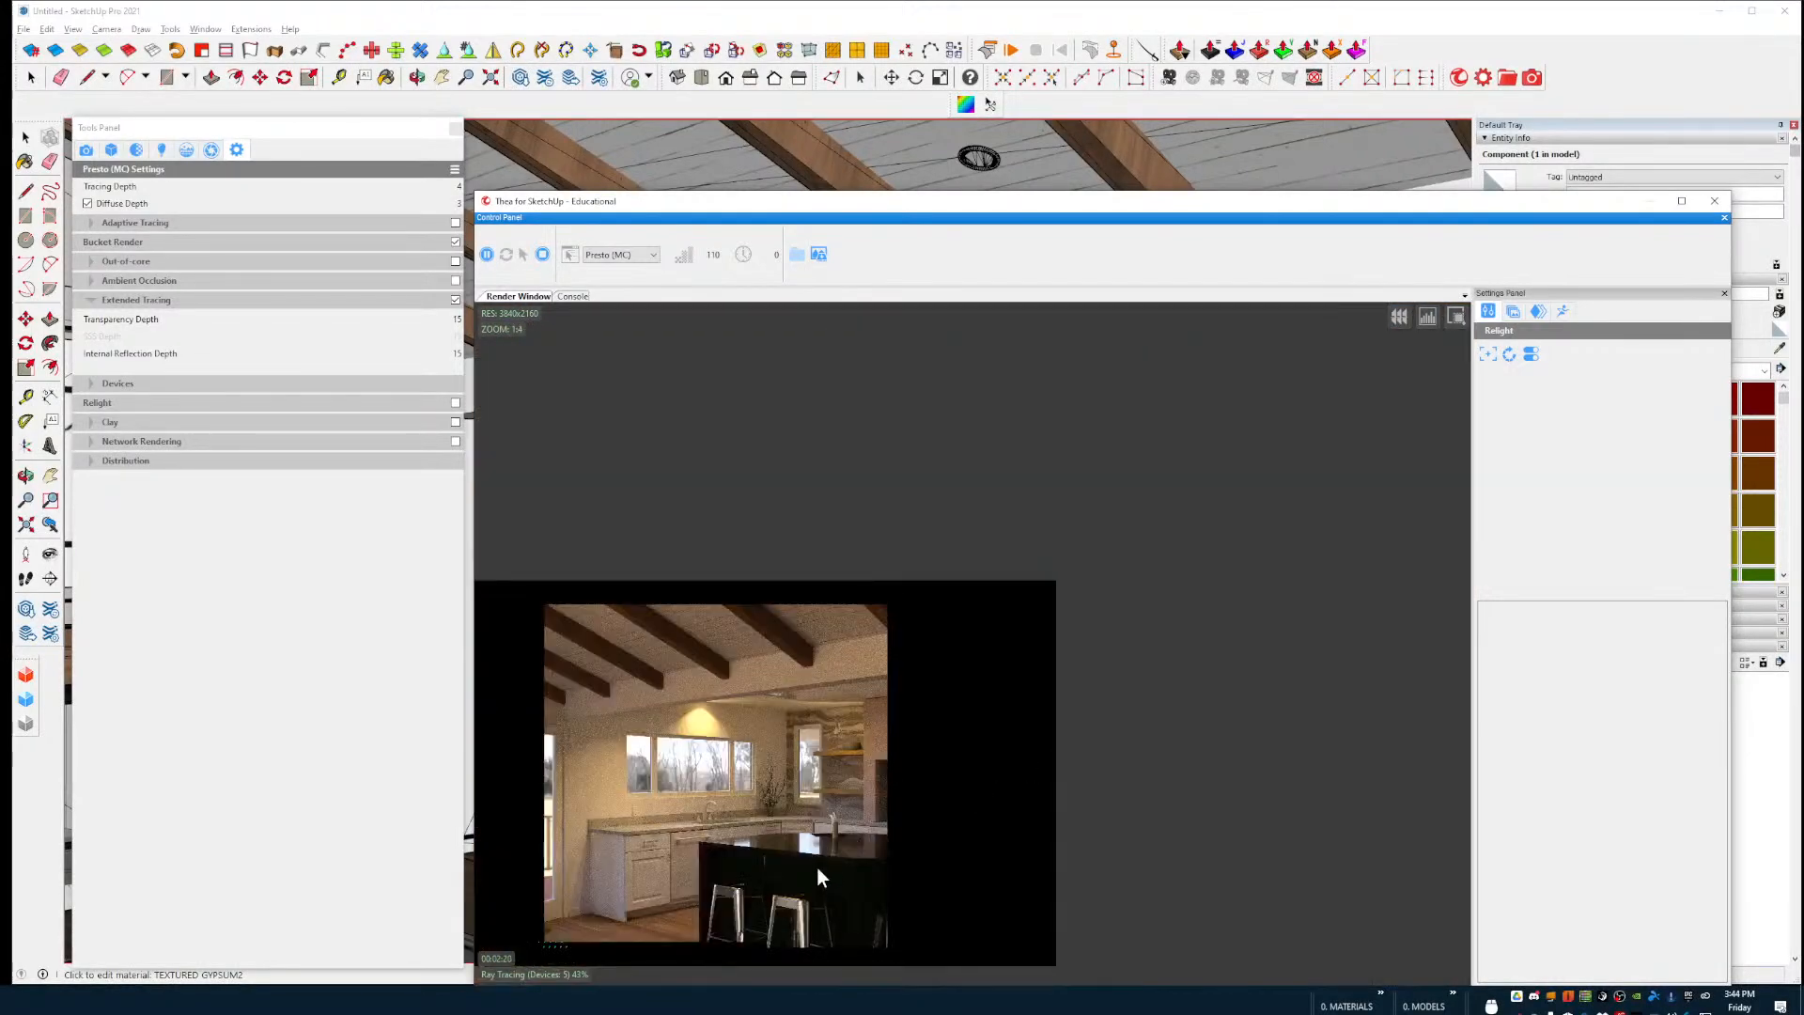
scroll(814, 871, "up", 3)
scroll(811, 874, "up", 1)
scroll(819, 868, "up", 1)
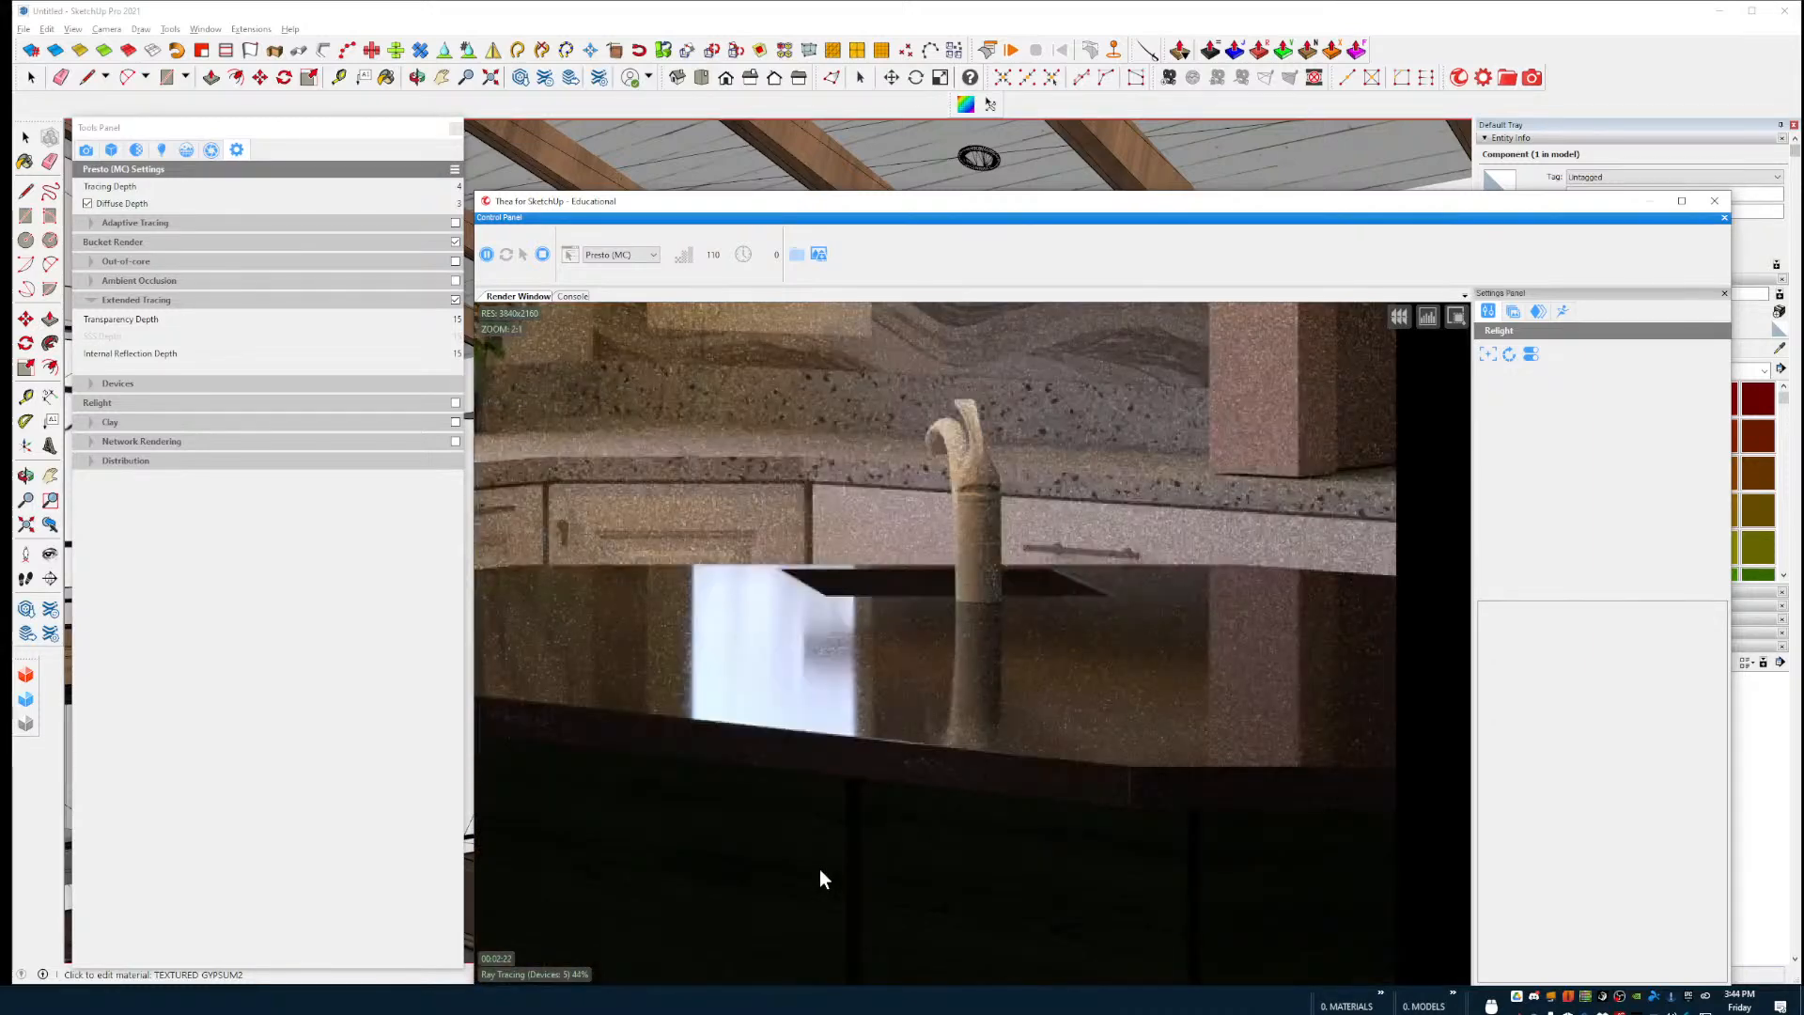
scroll(1085, 799, "down", 2)
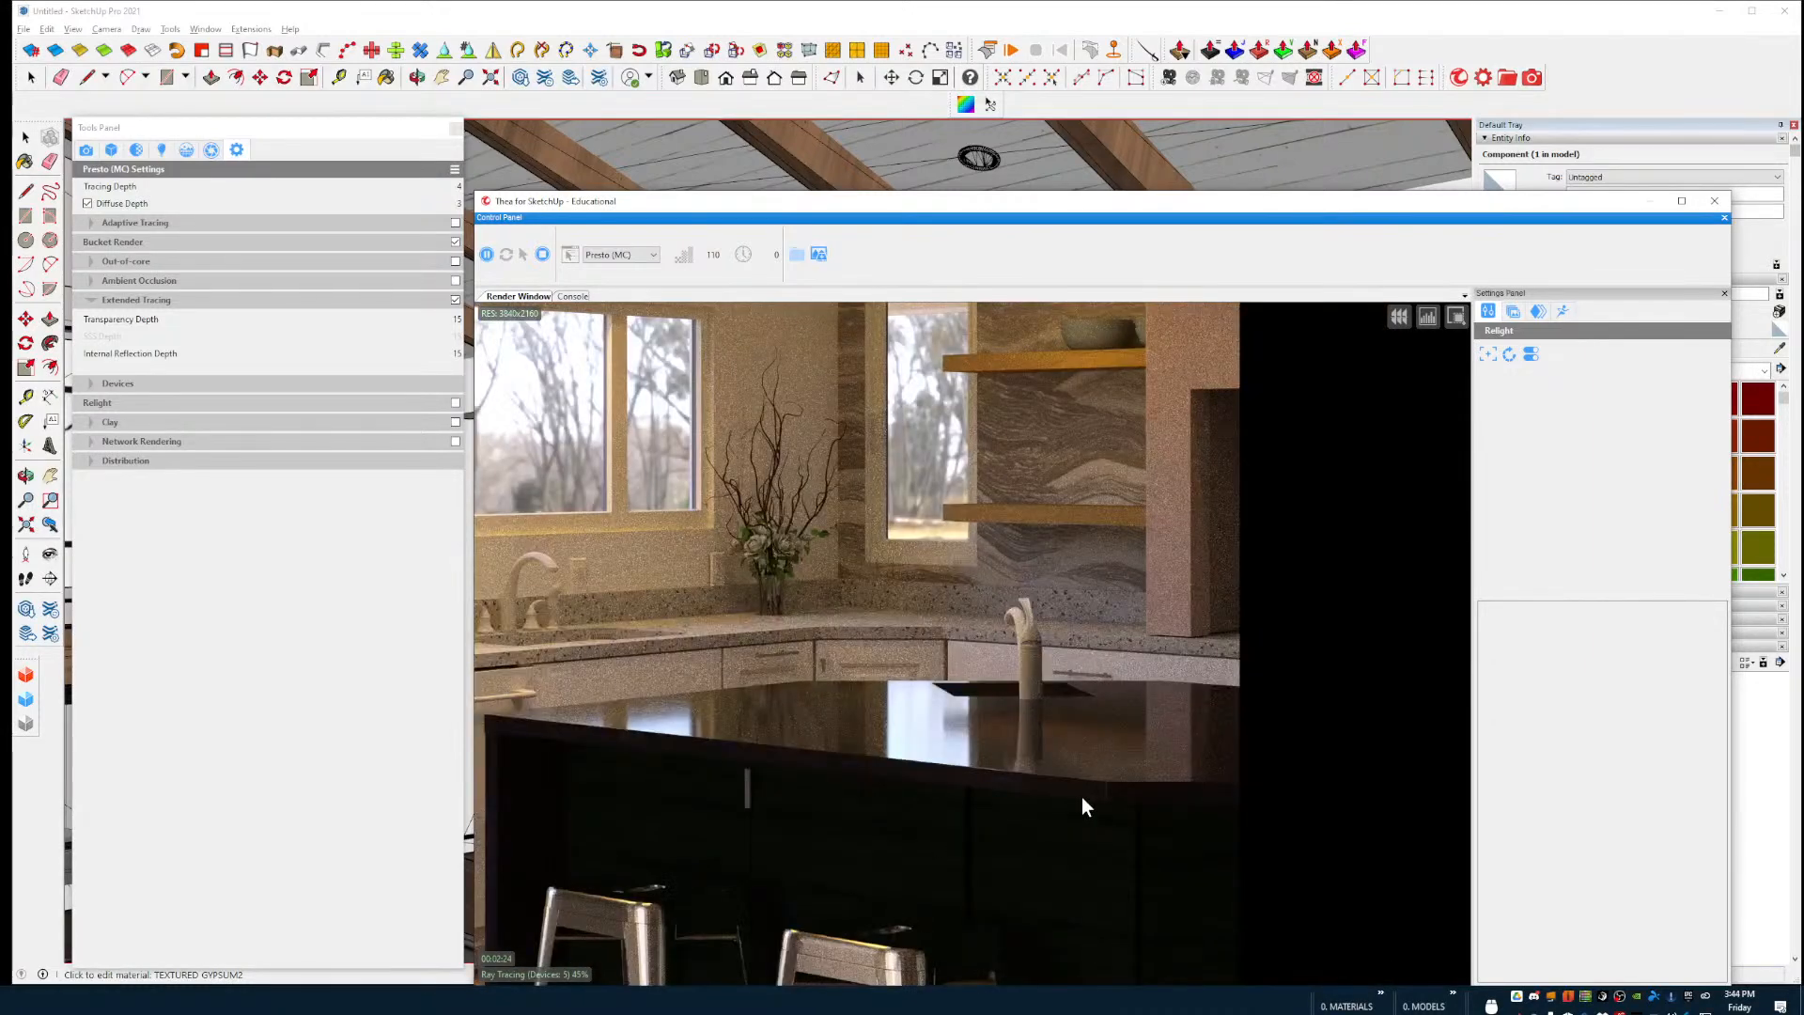
scroll(1026, 775, "down", 1)
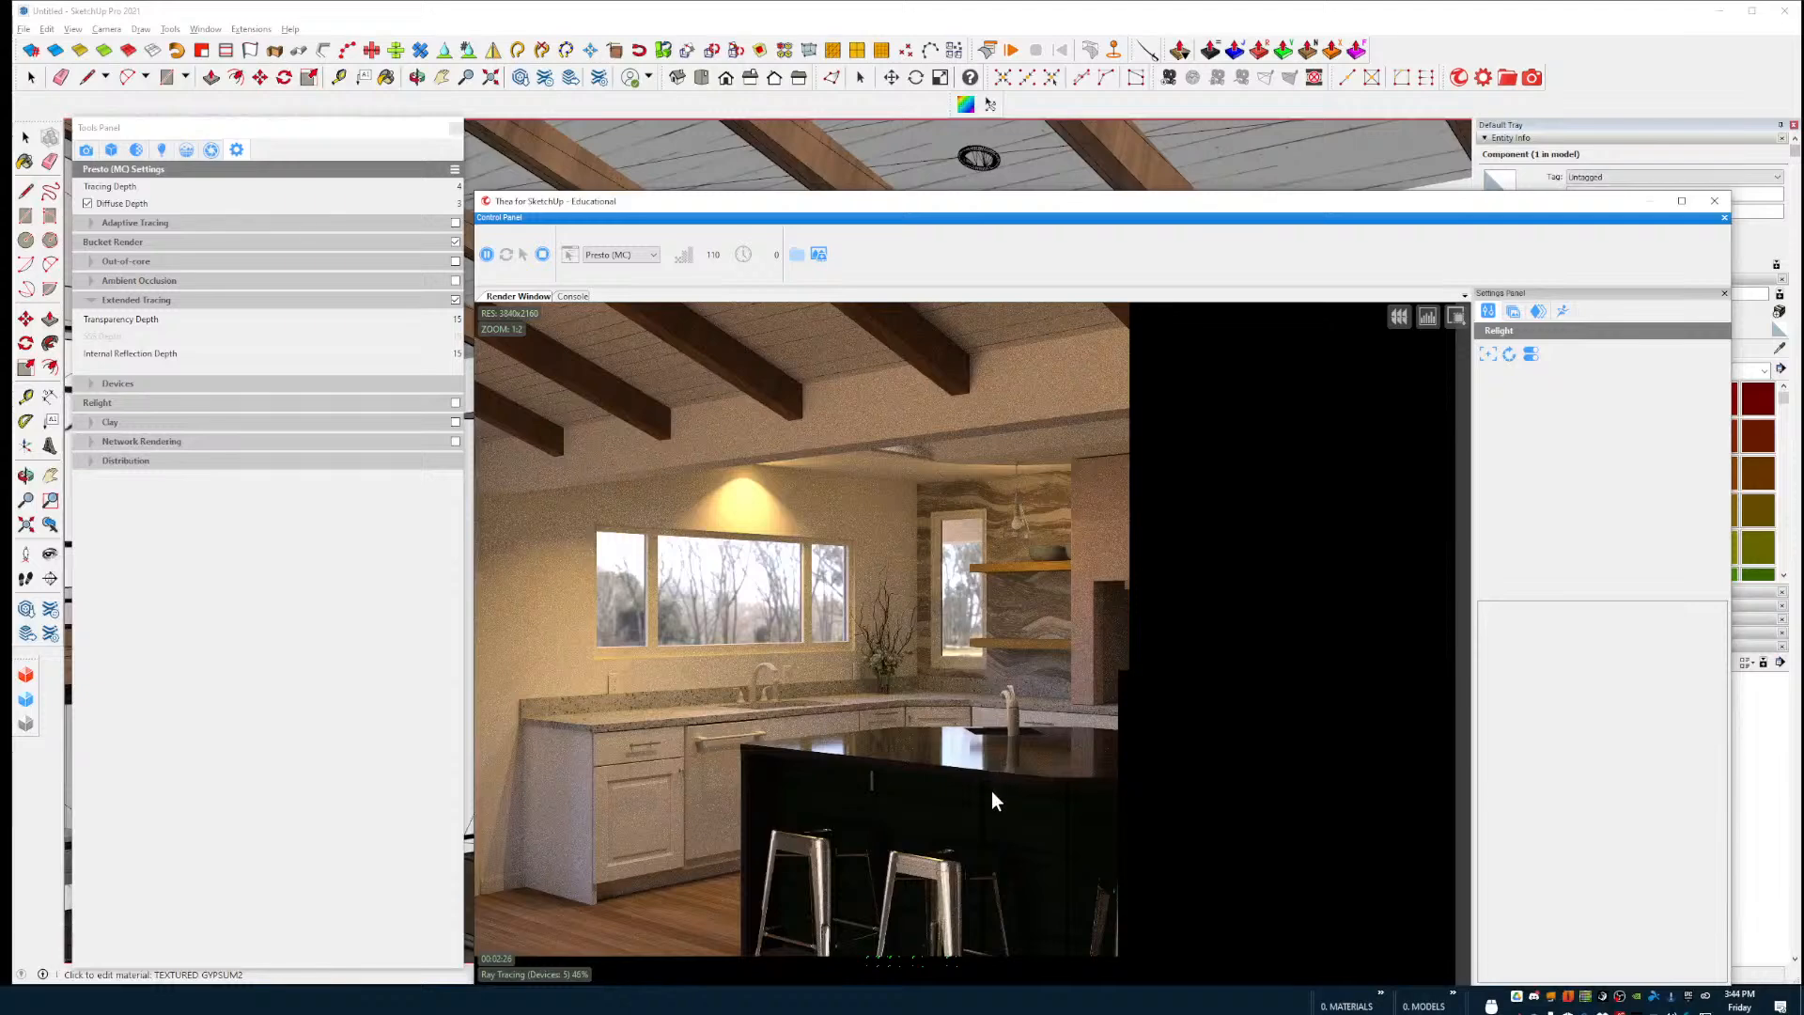
scroll(996, 806, "down", 1)
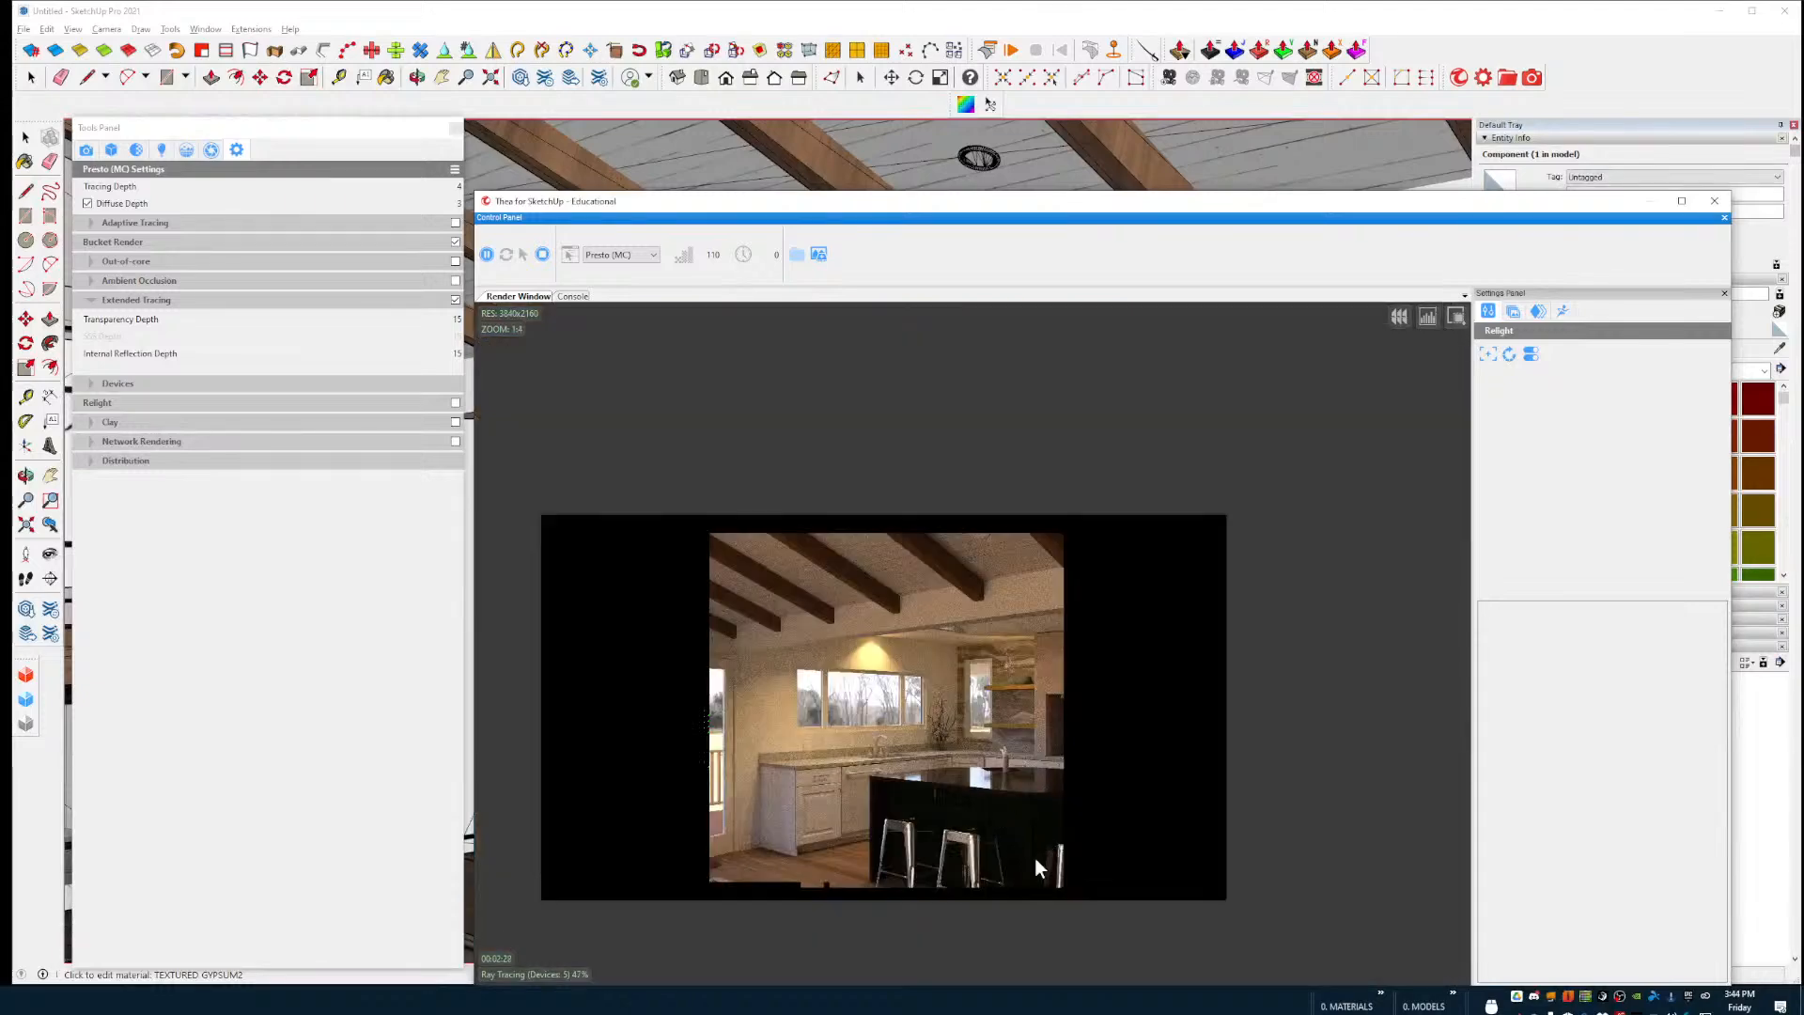
Step: Inspect the metal bar stools in front of the island at close range for reflections and grain
scroll(899, 898, "up", 3)
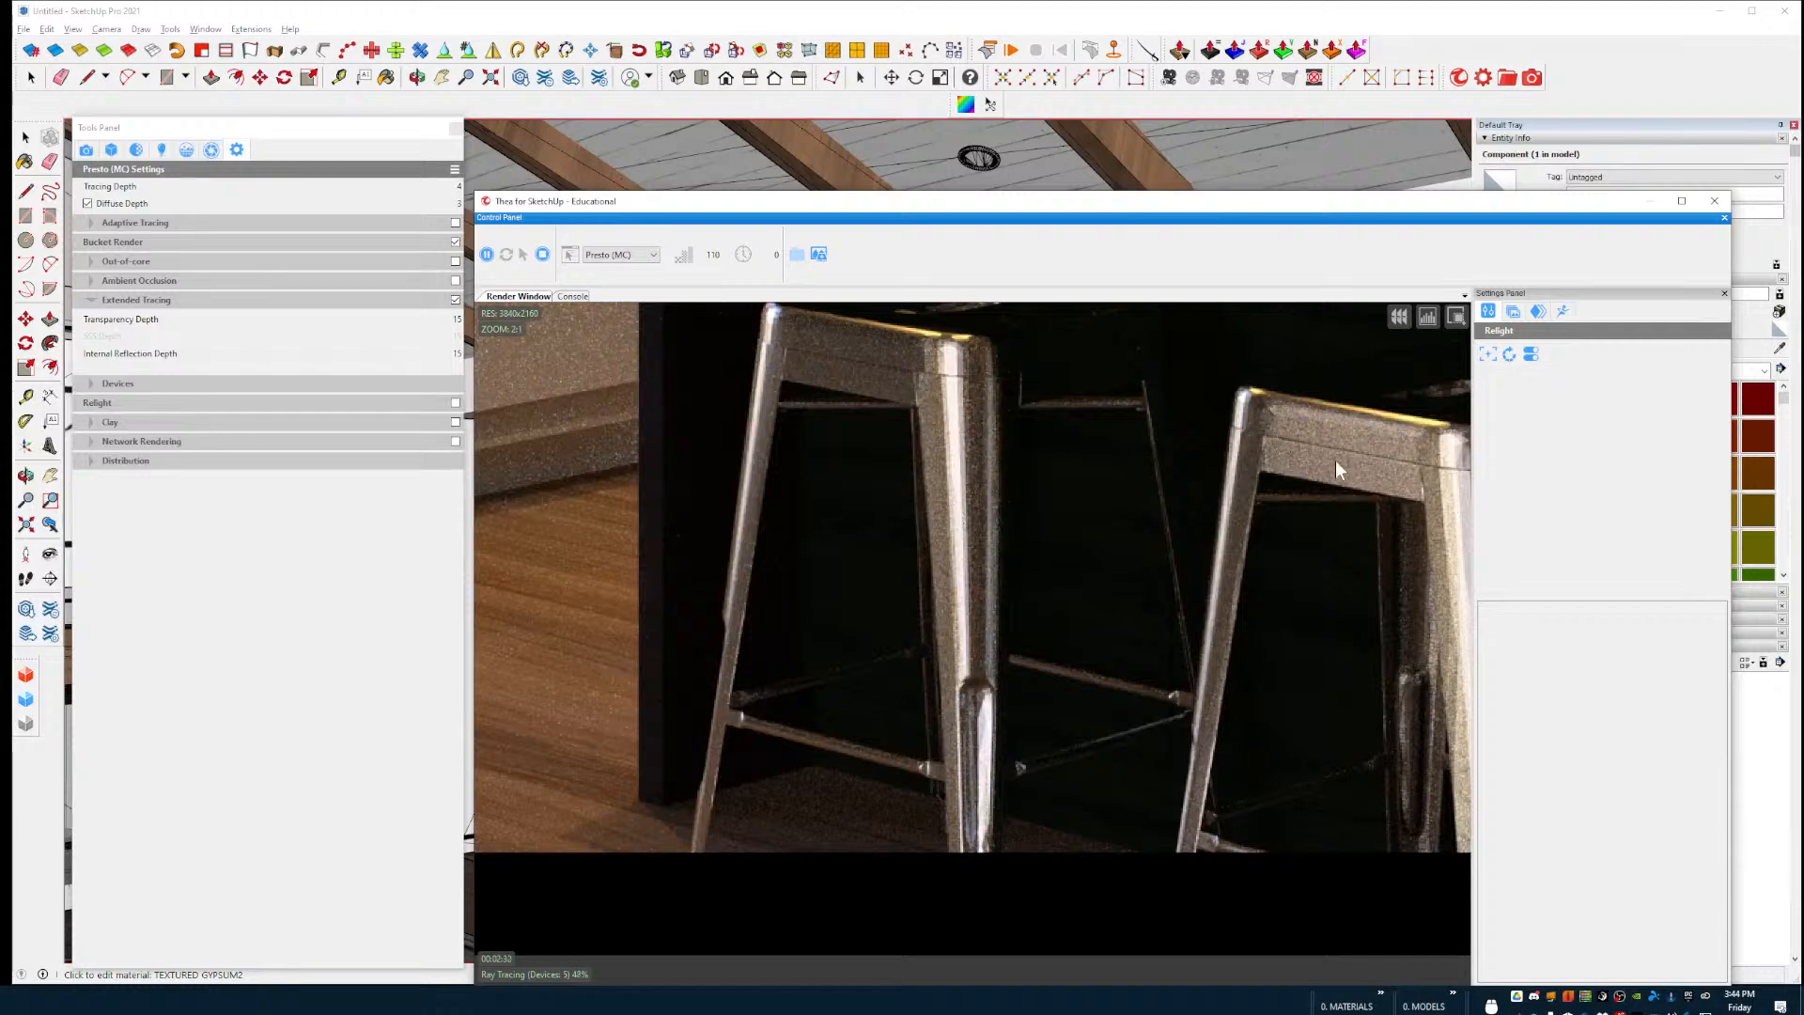
scroll(1332, 458, "up", 1)
scroll(1162, 479, "down", 1)
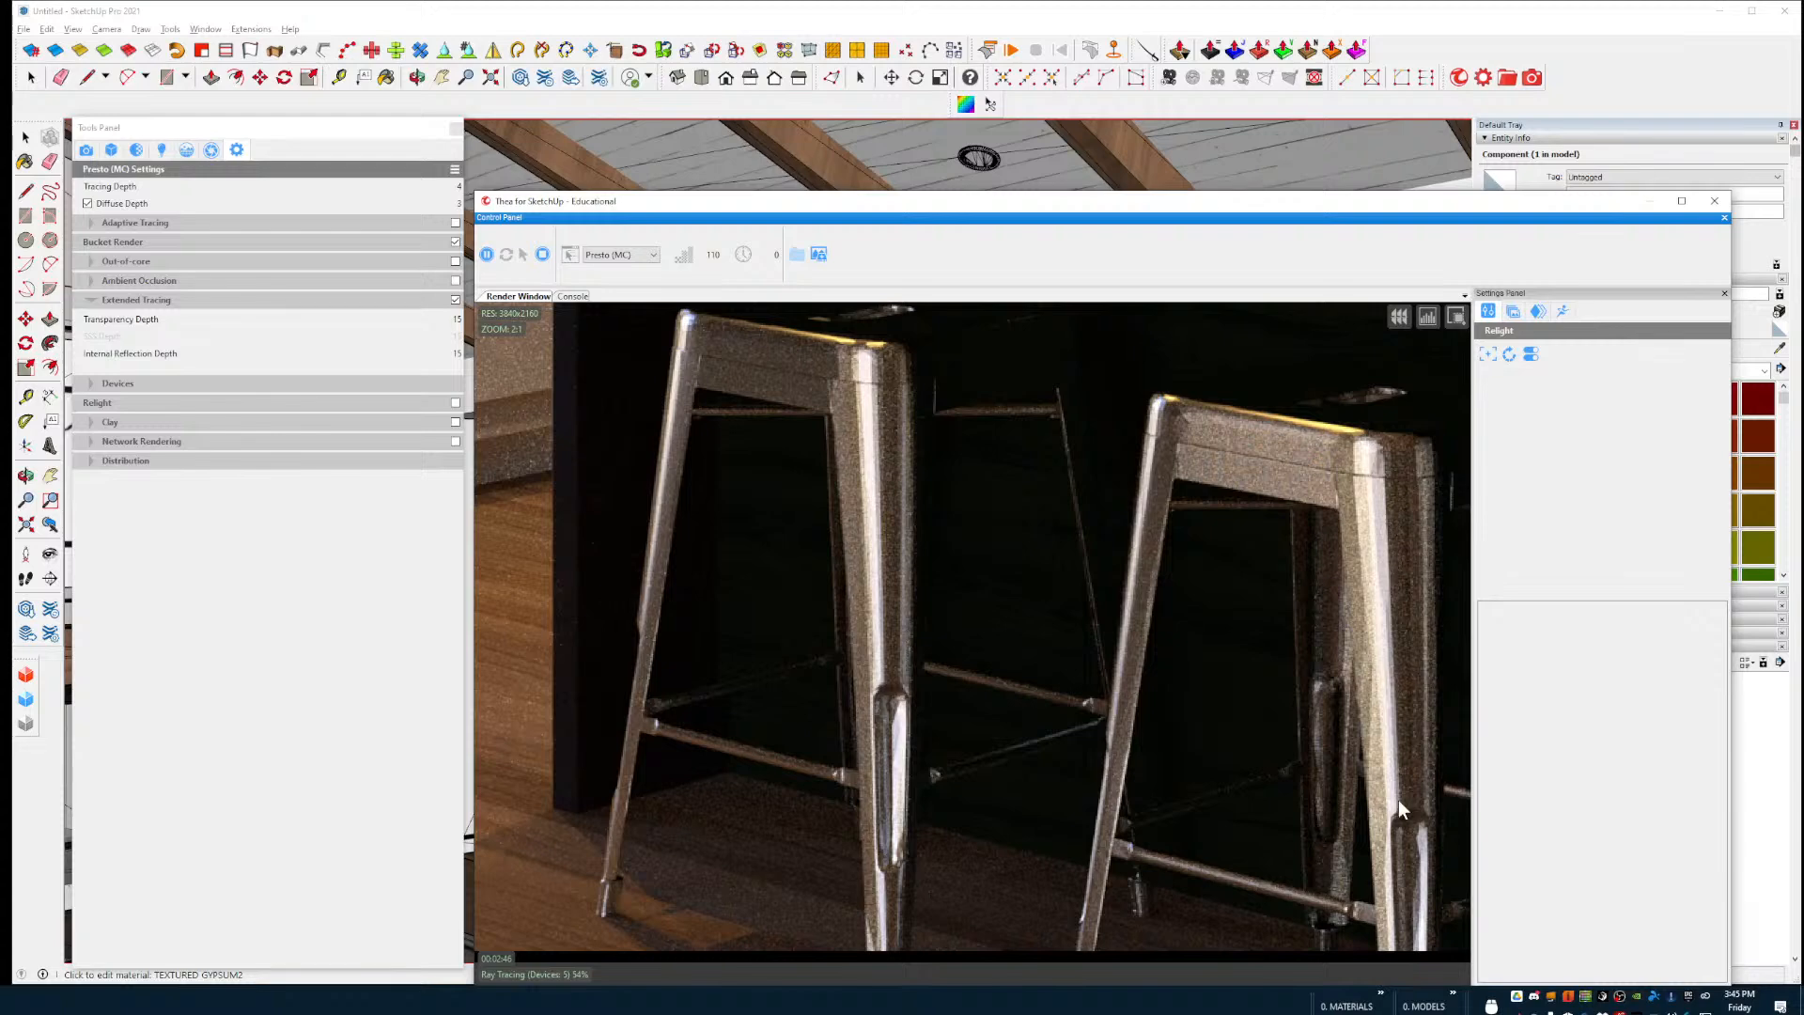
scroll(882, 504, "down", 1)
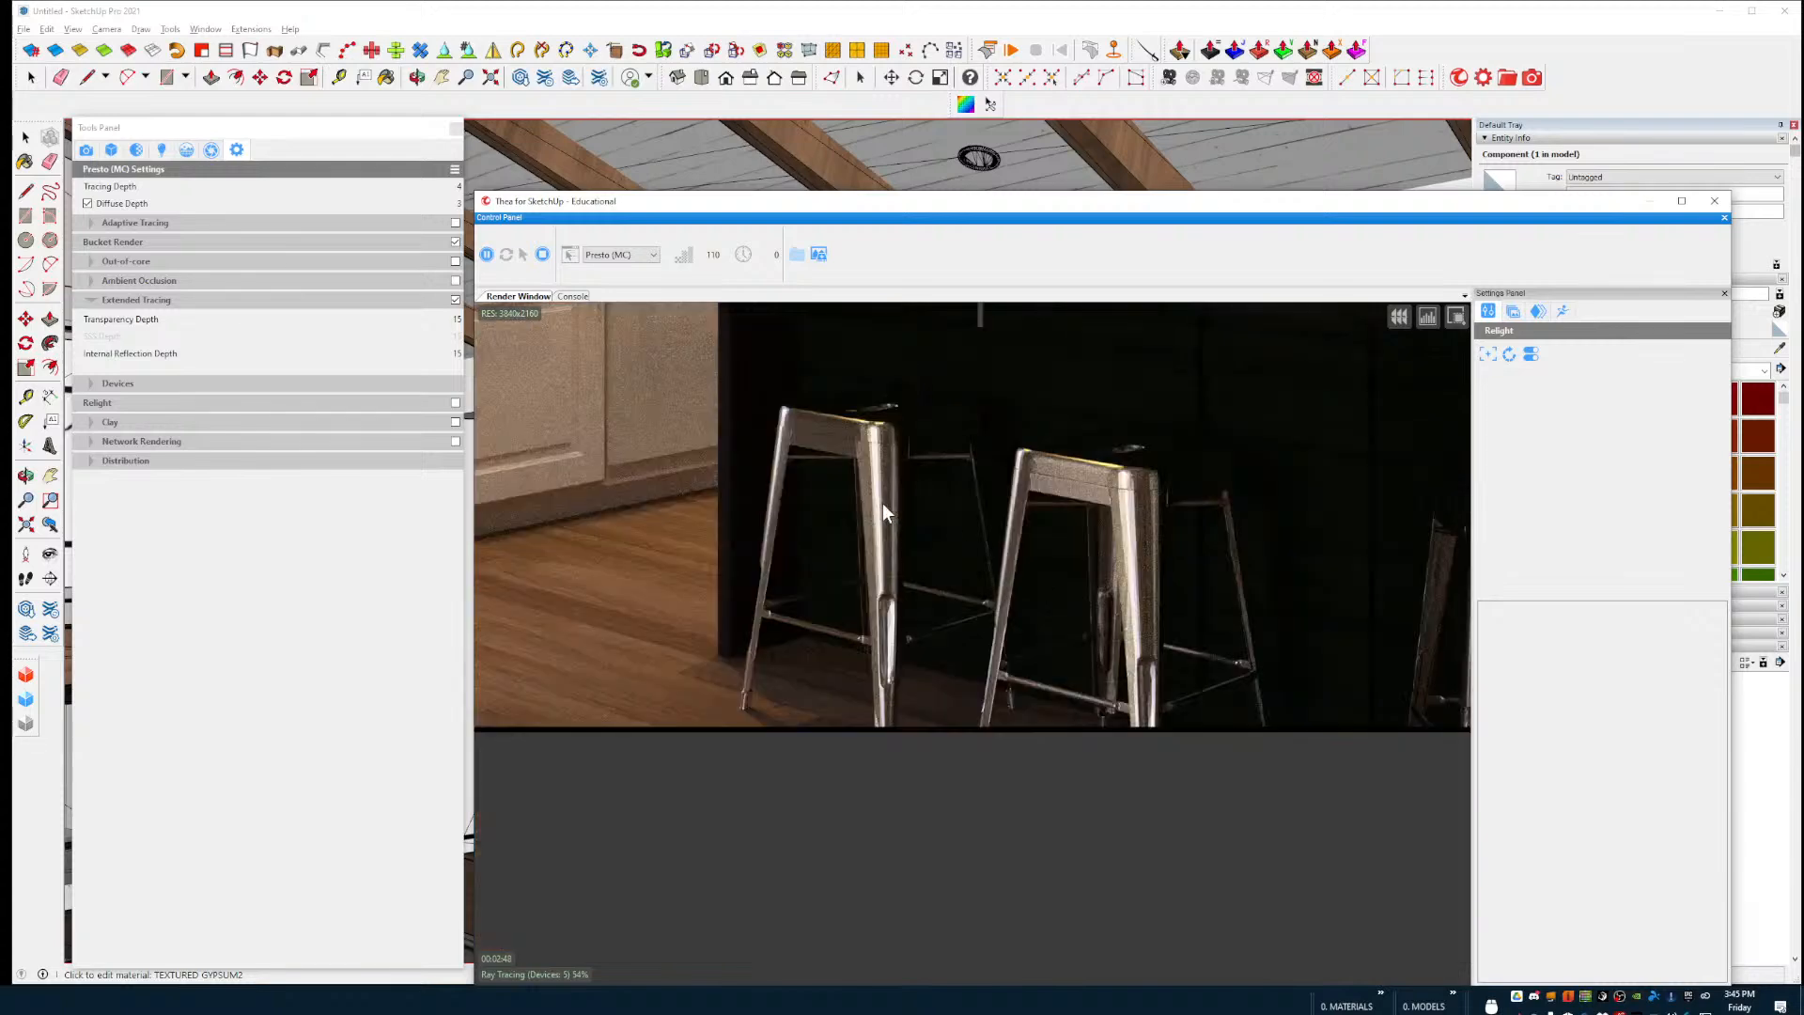
scroll(977, 477, "down", 1)
scroll(995, 446, "down", 1)
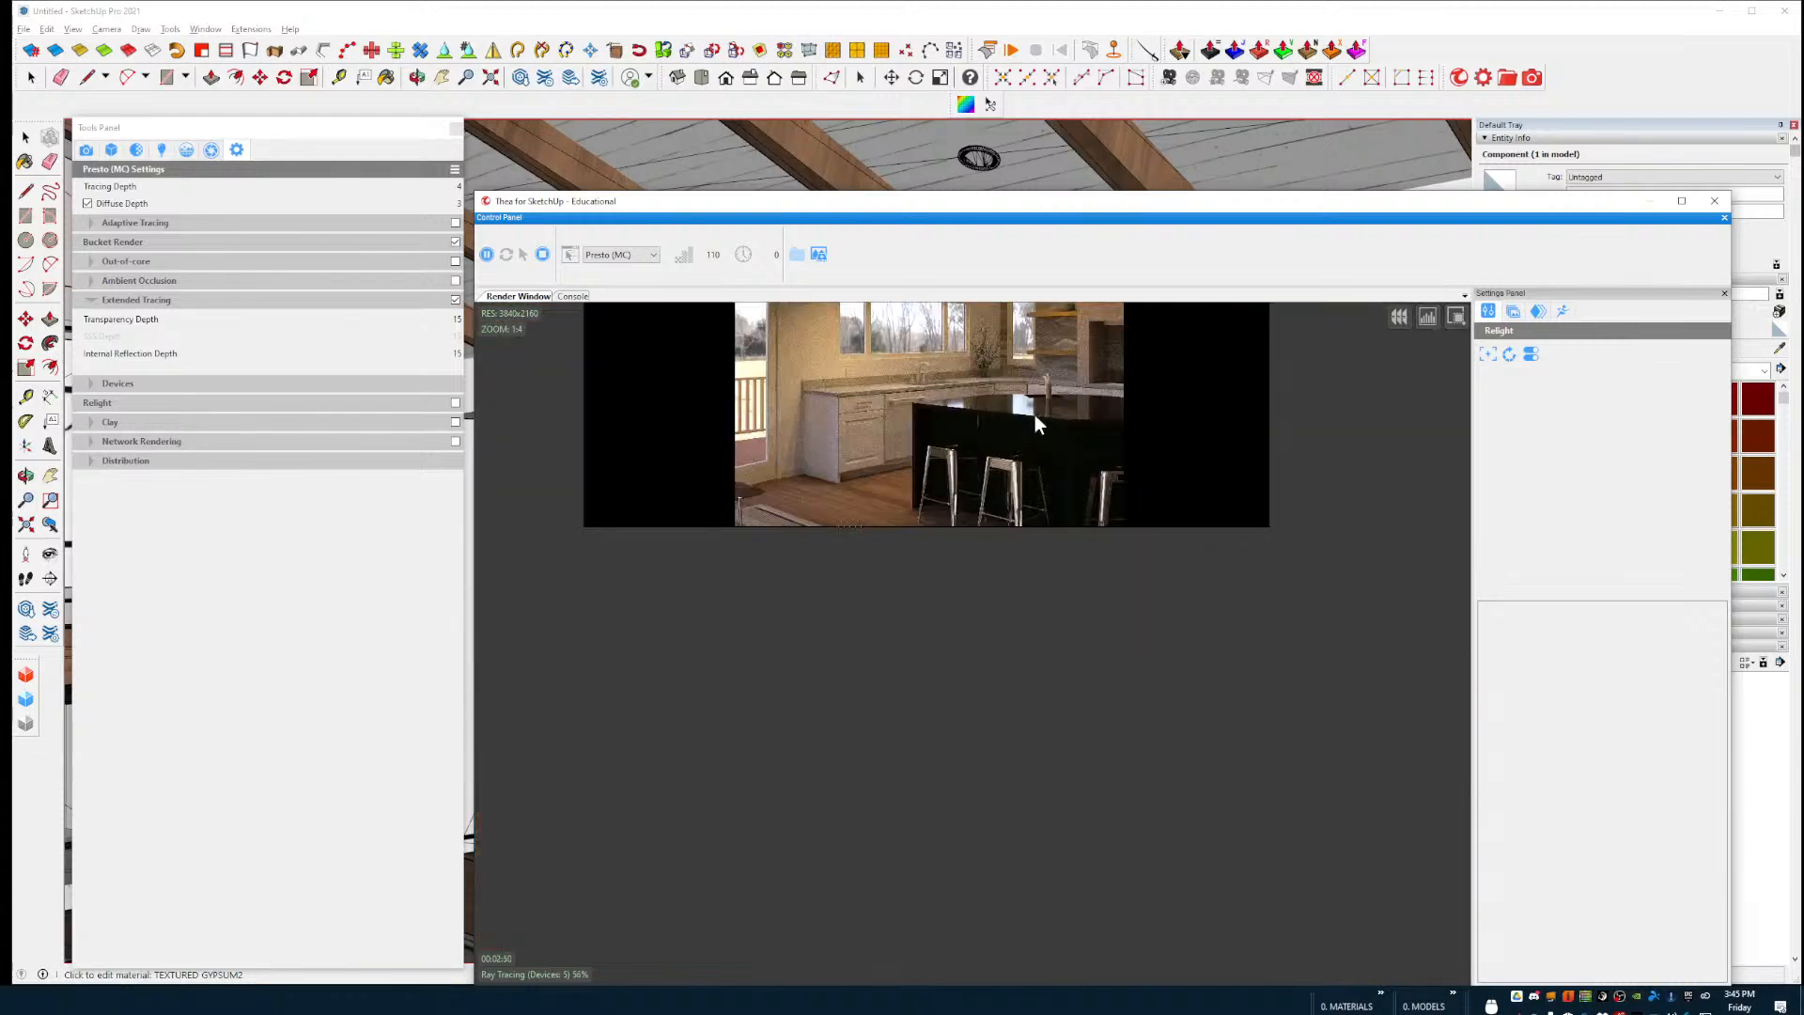
Step: Review the lit wall, kitchen windows and hanging pendant in the render, and follow the bucket progress across the full image
scroll(1034, 415, "up", 2)
scroll(1017, 384, "down", 3)
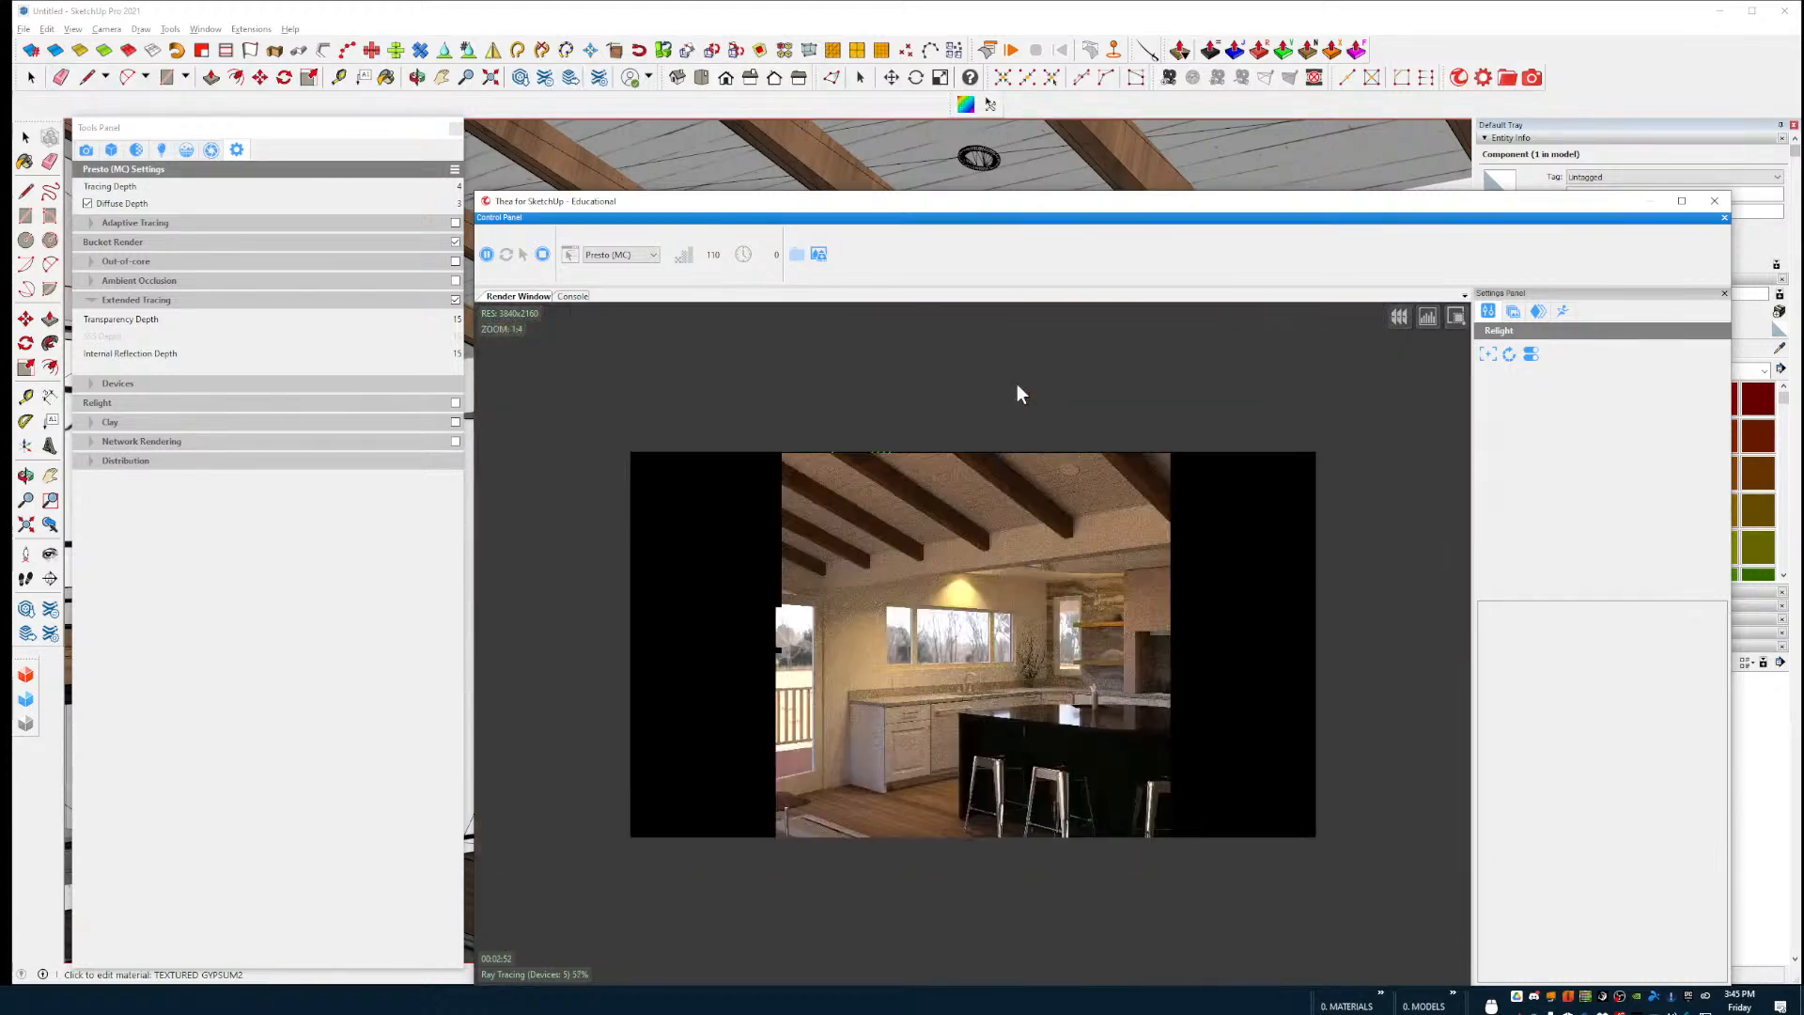
scroll(1002, 553, "up", 1)
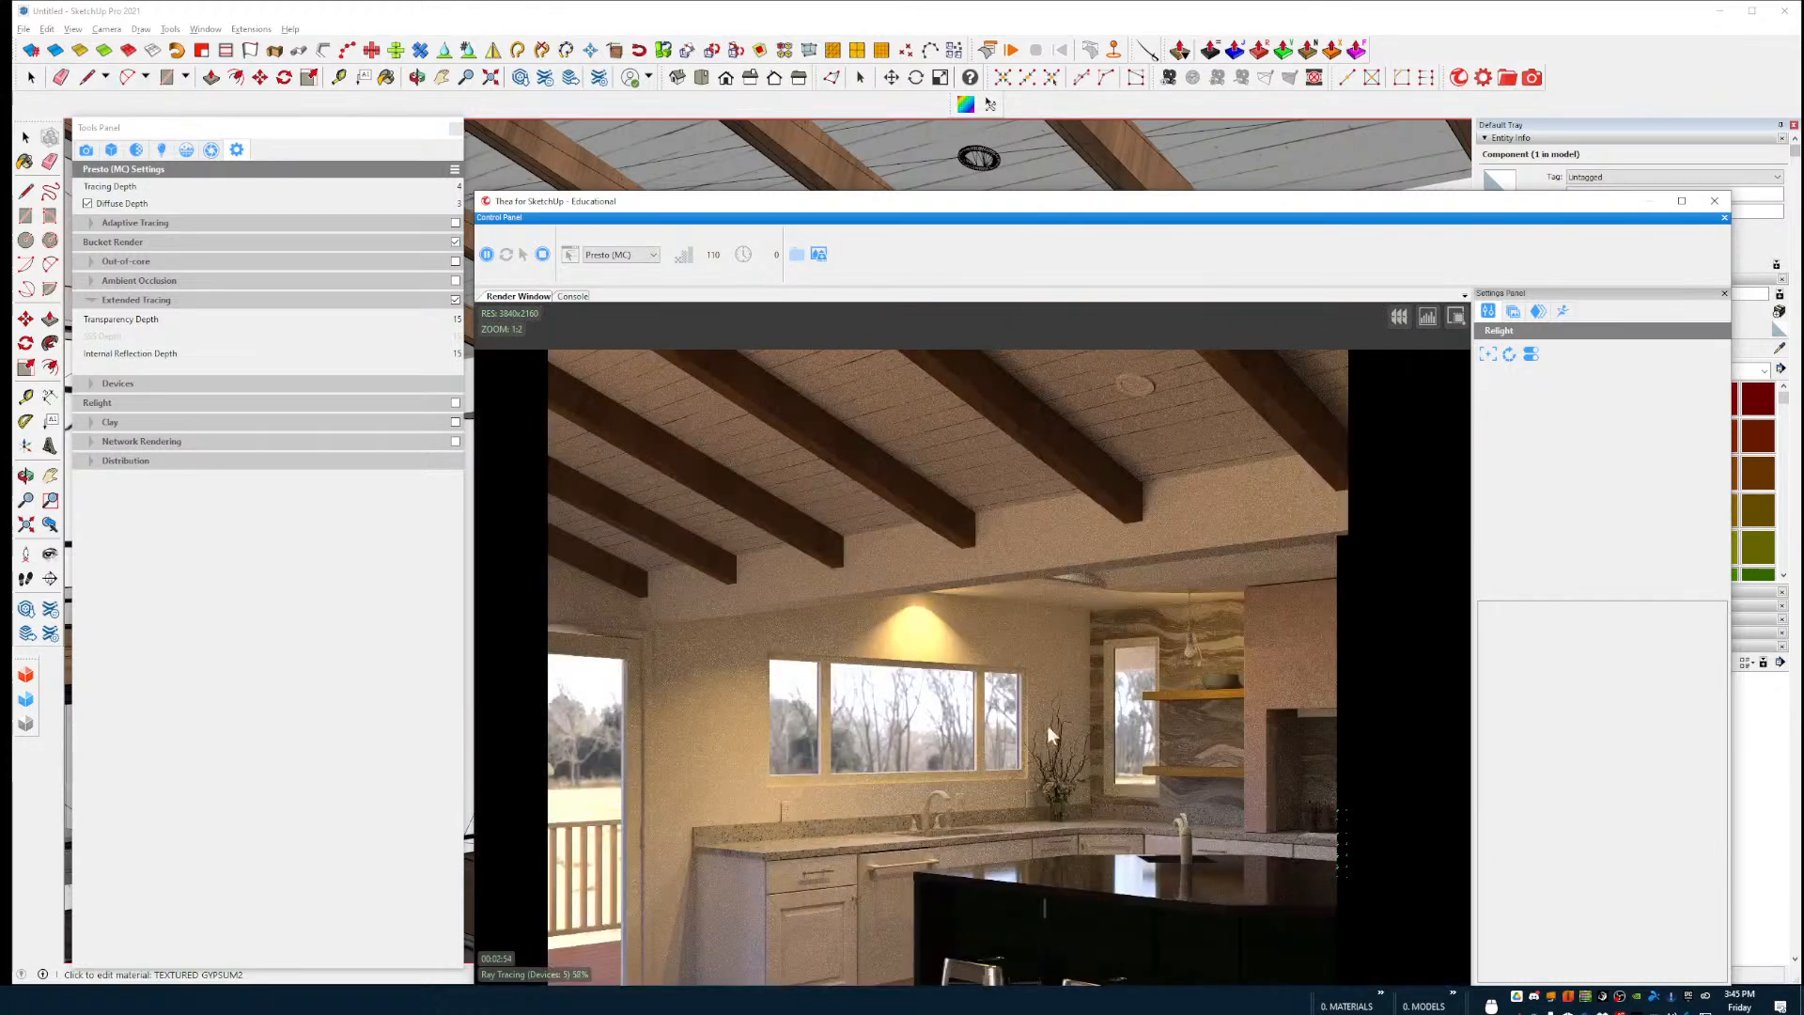
scroll(1081, 786, "up", 1)
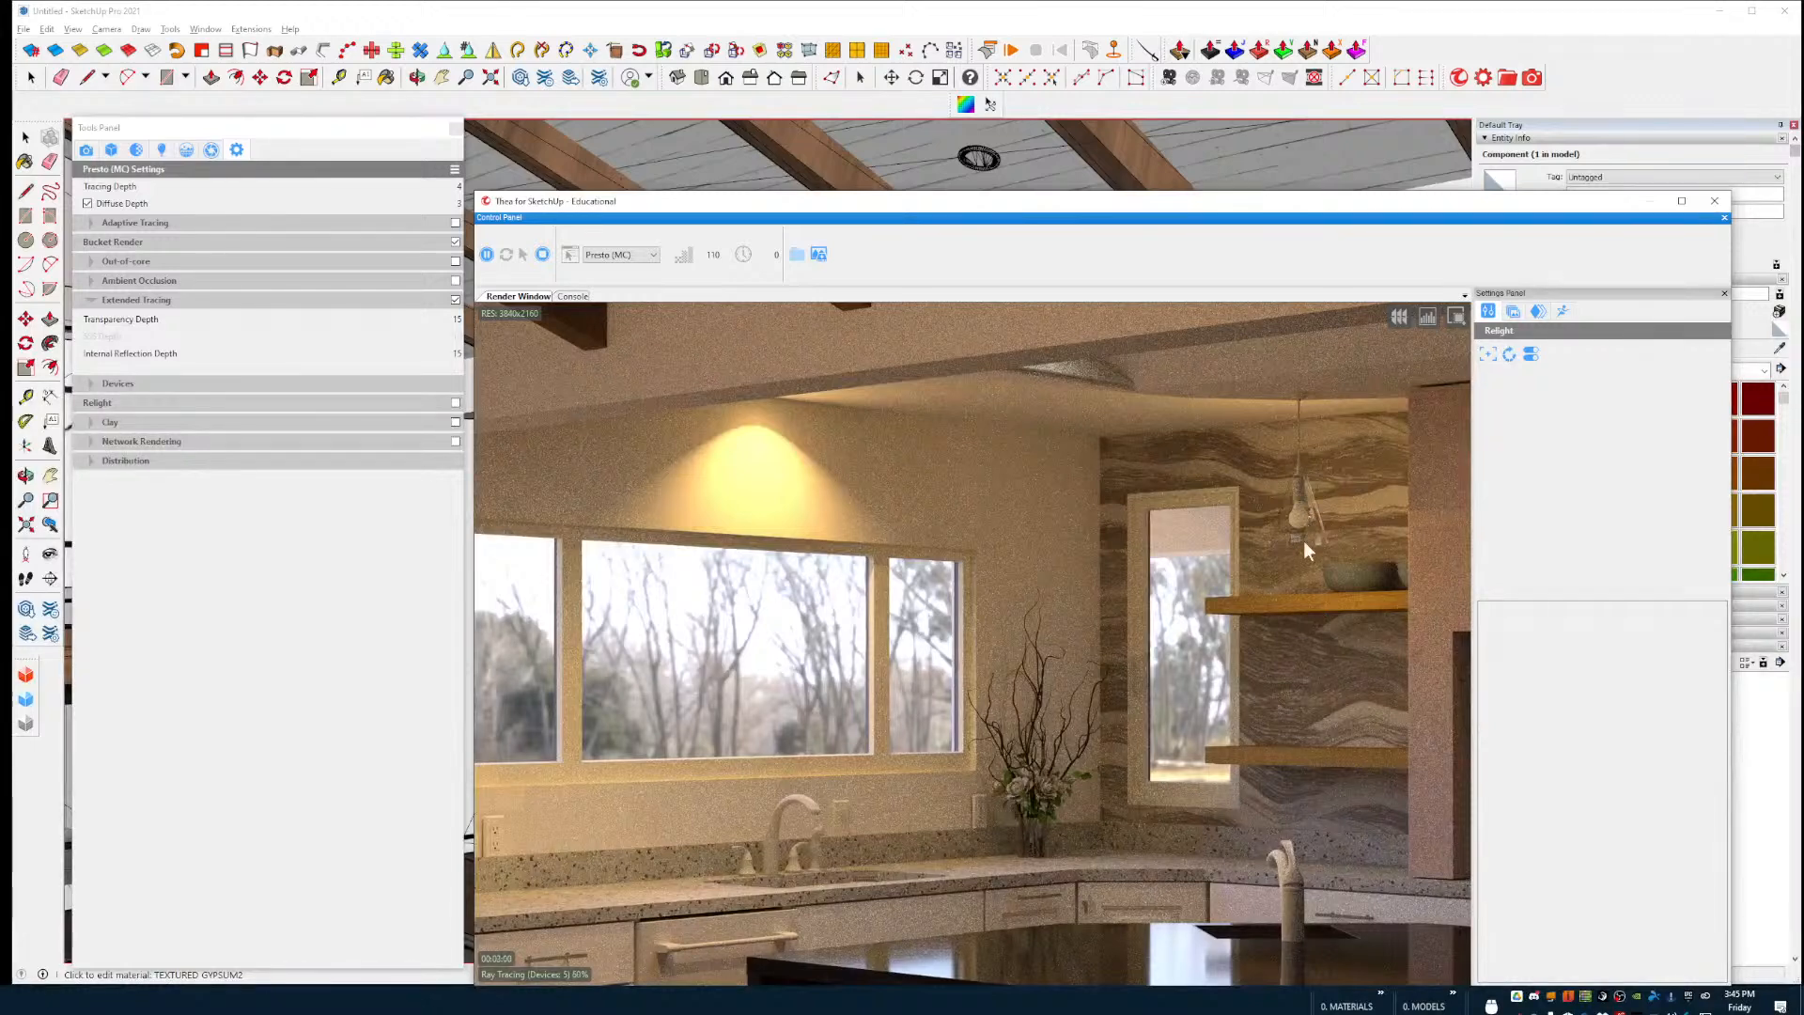
scroll(1304, 548, "down", 1)
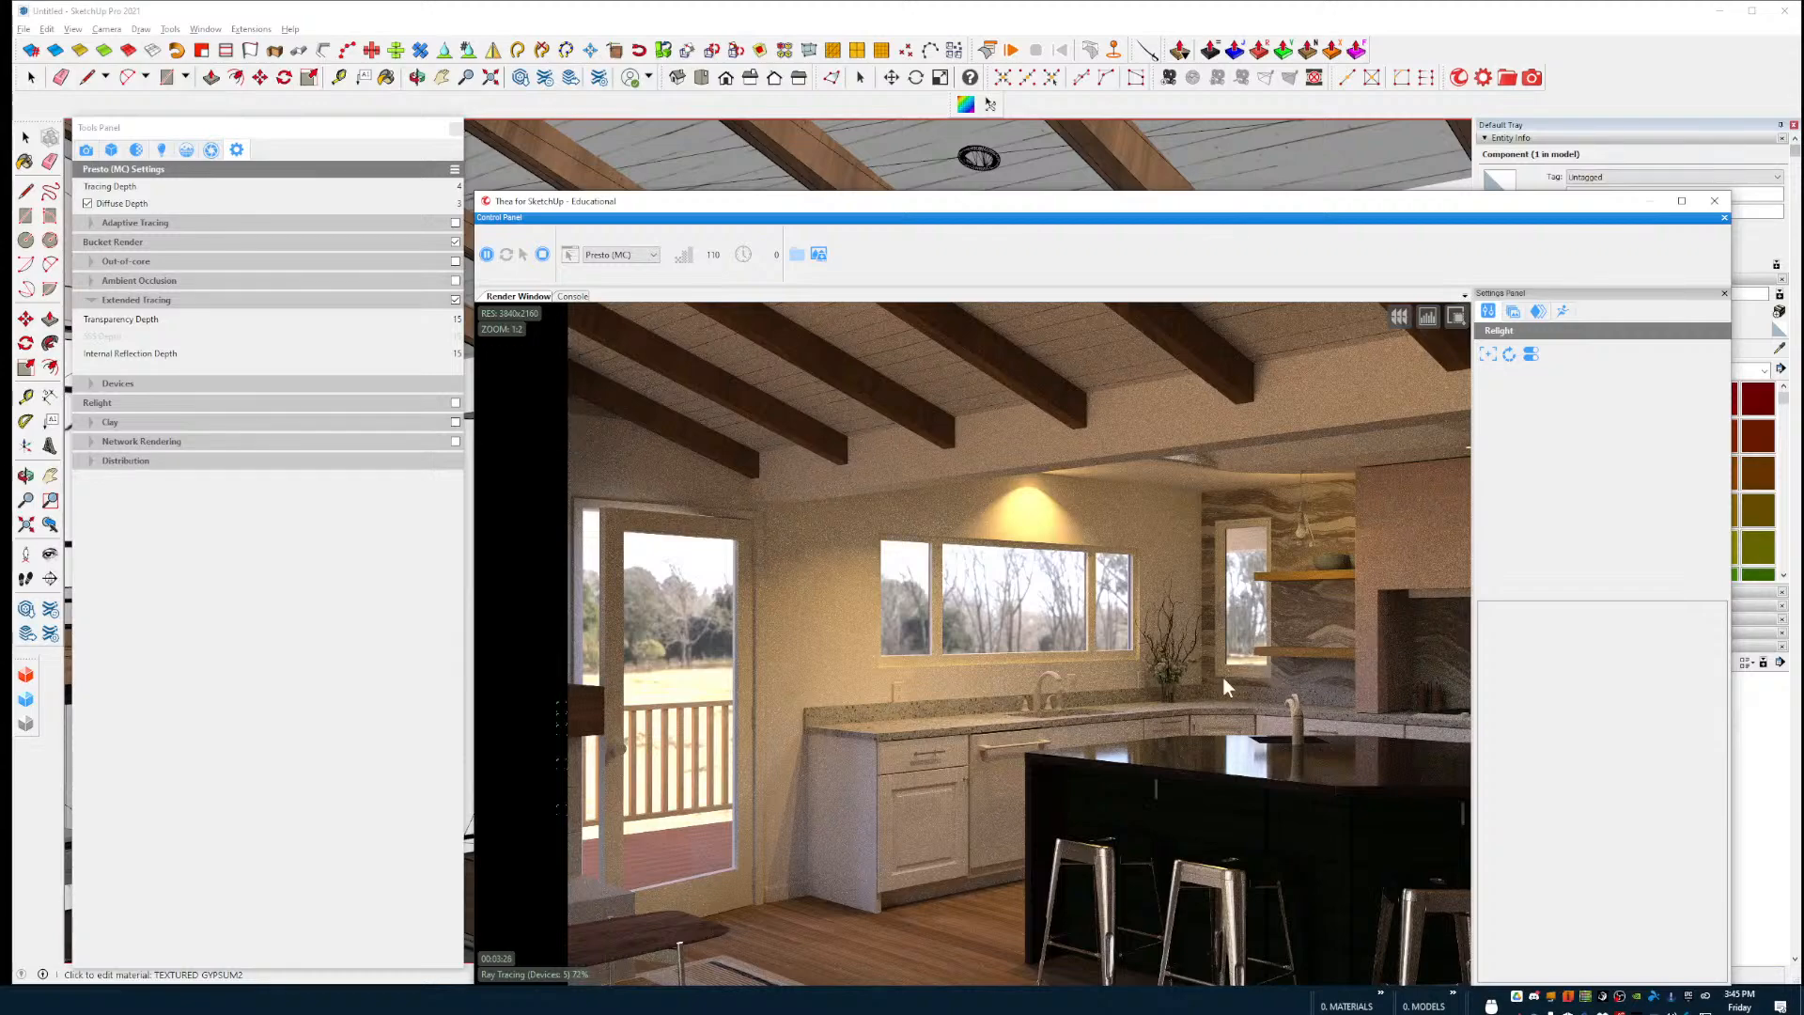
scroll(1208, 665, "down", 1)
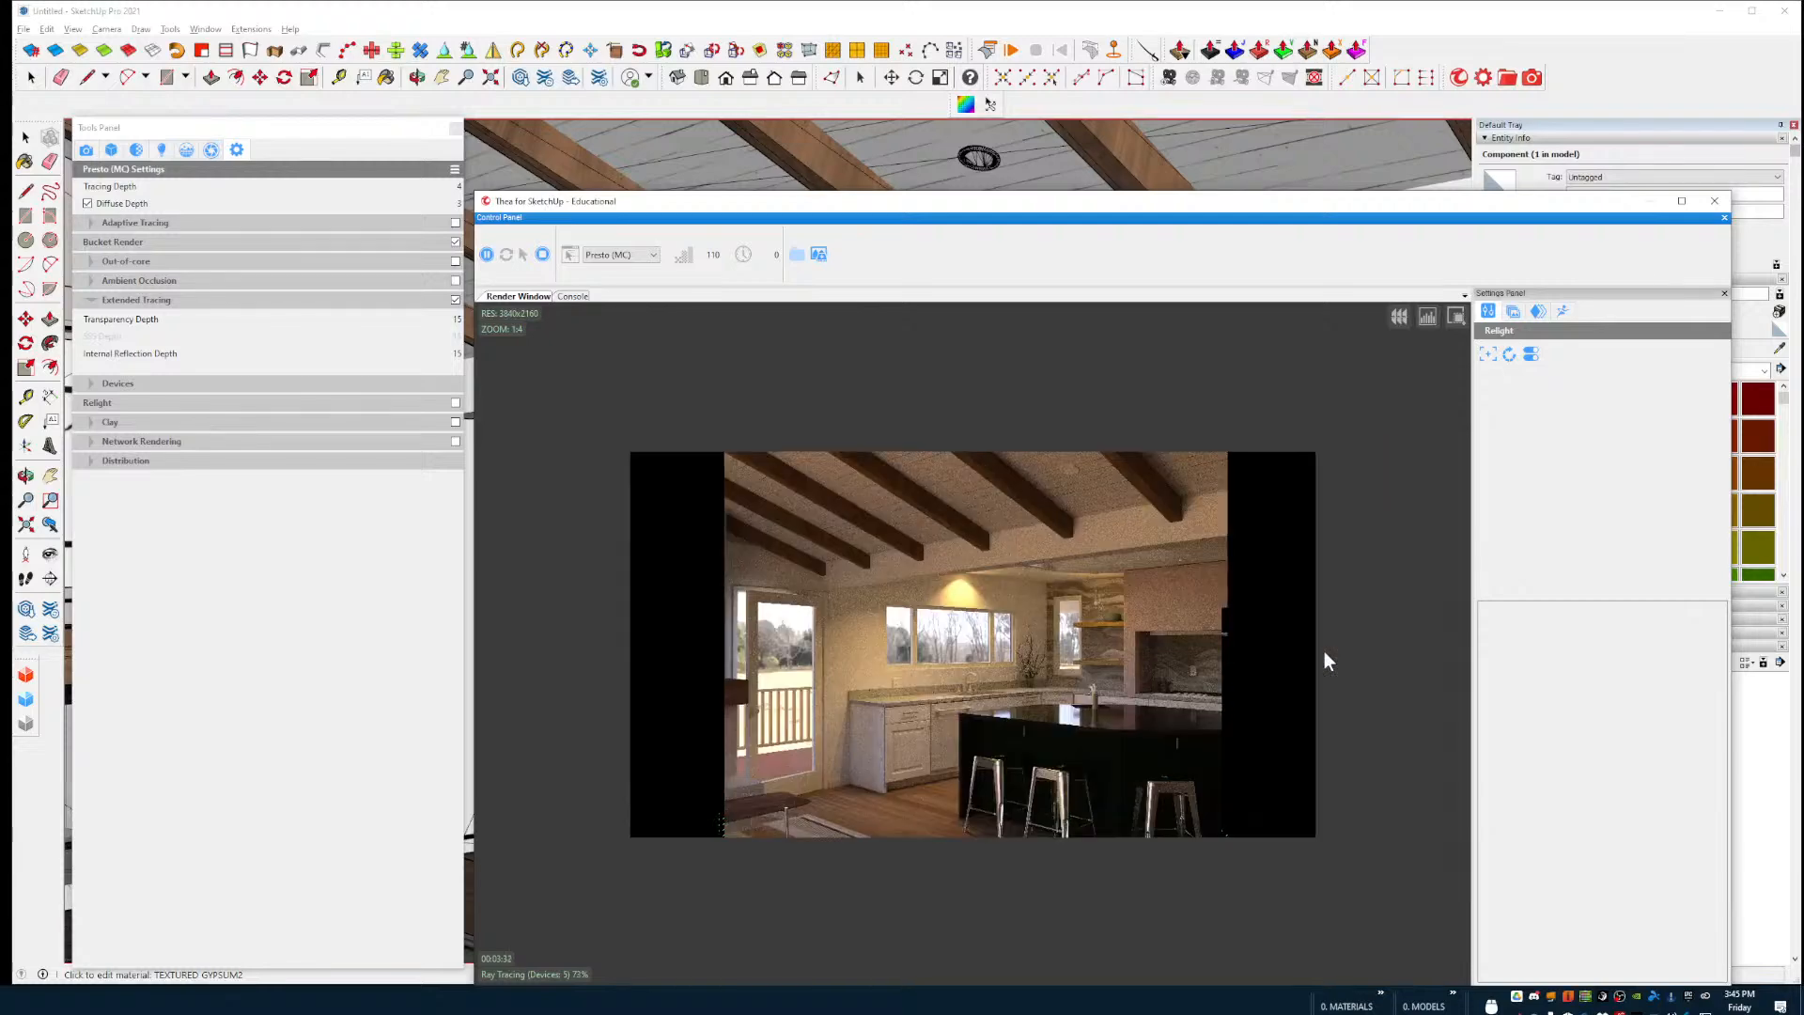
scroll(1323, 651, "up", 1)
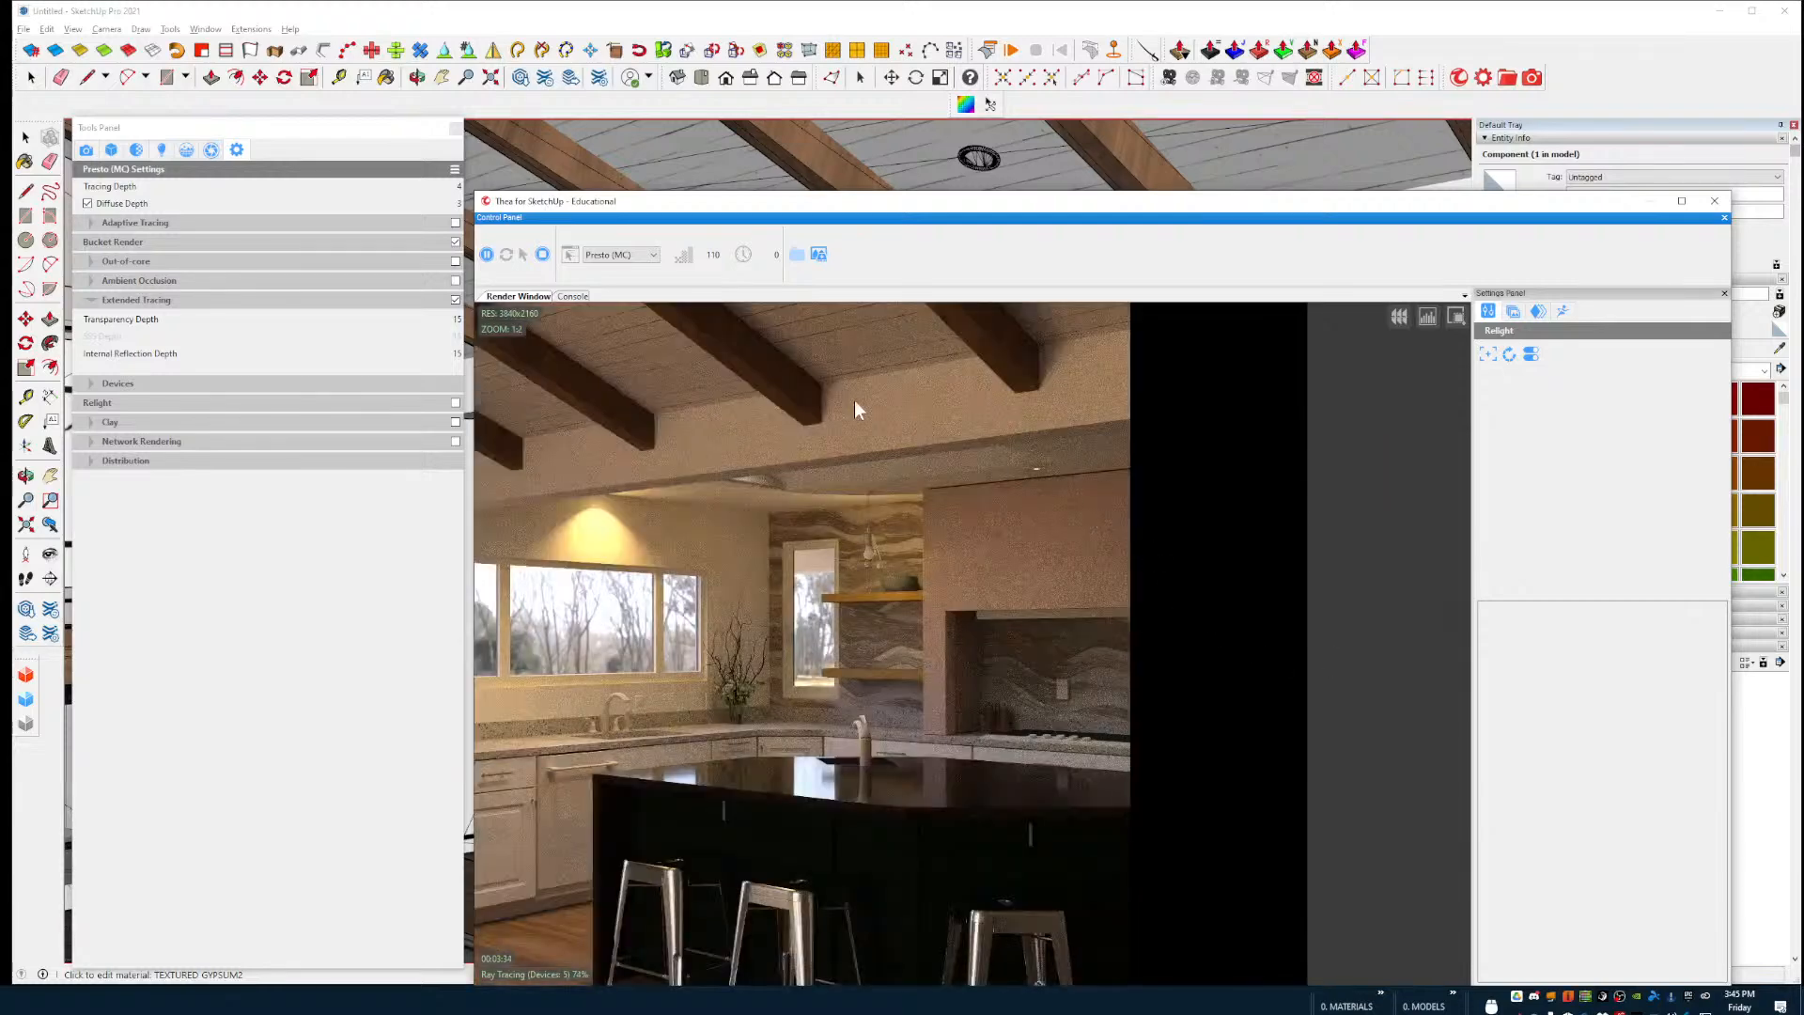